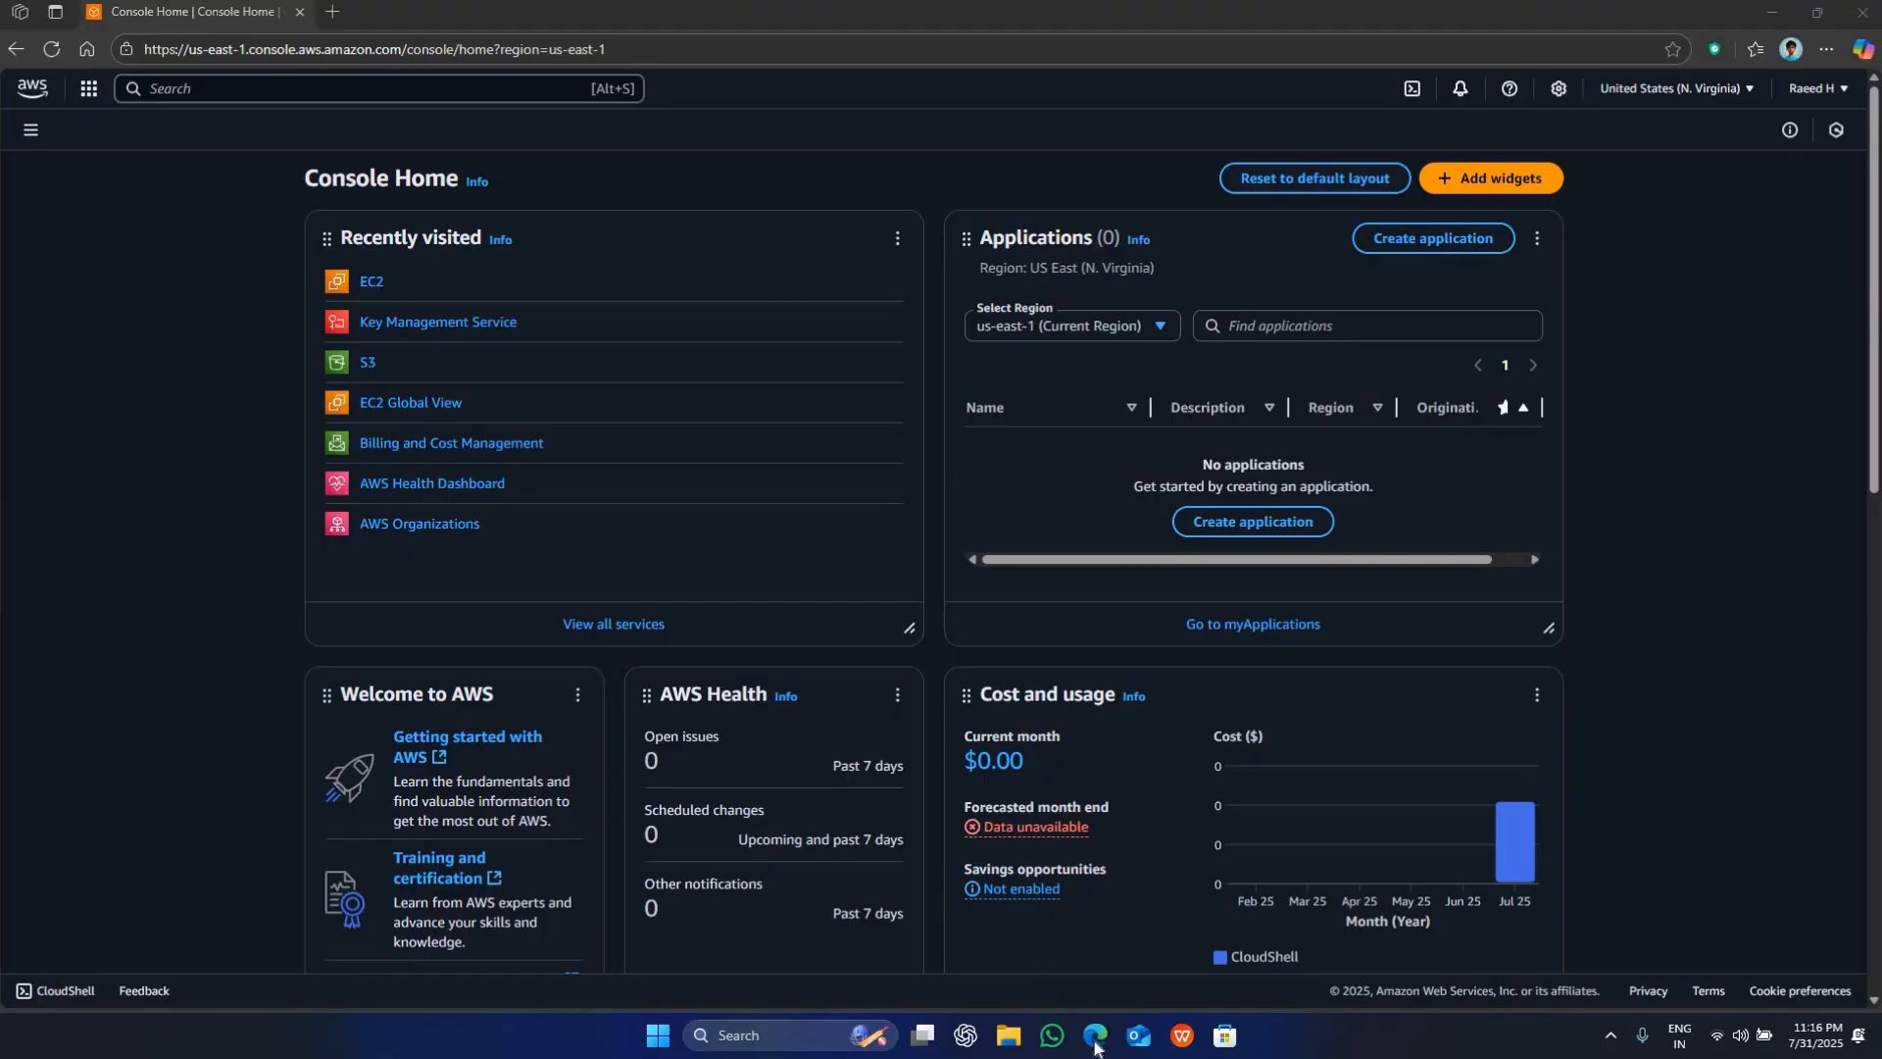
- Start launching a new EC2 instance and name it Server
left_click(373, 283)
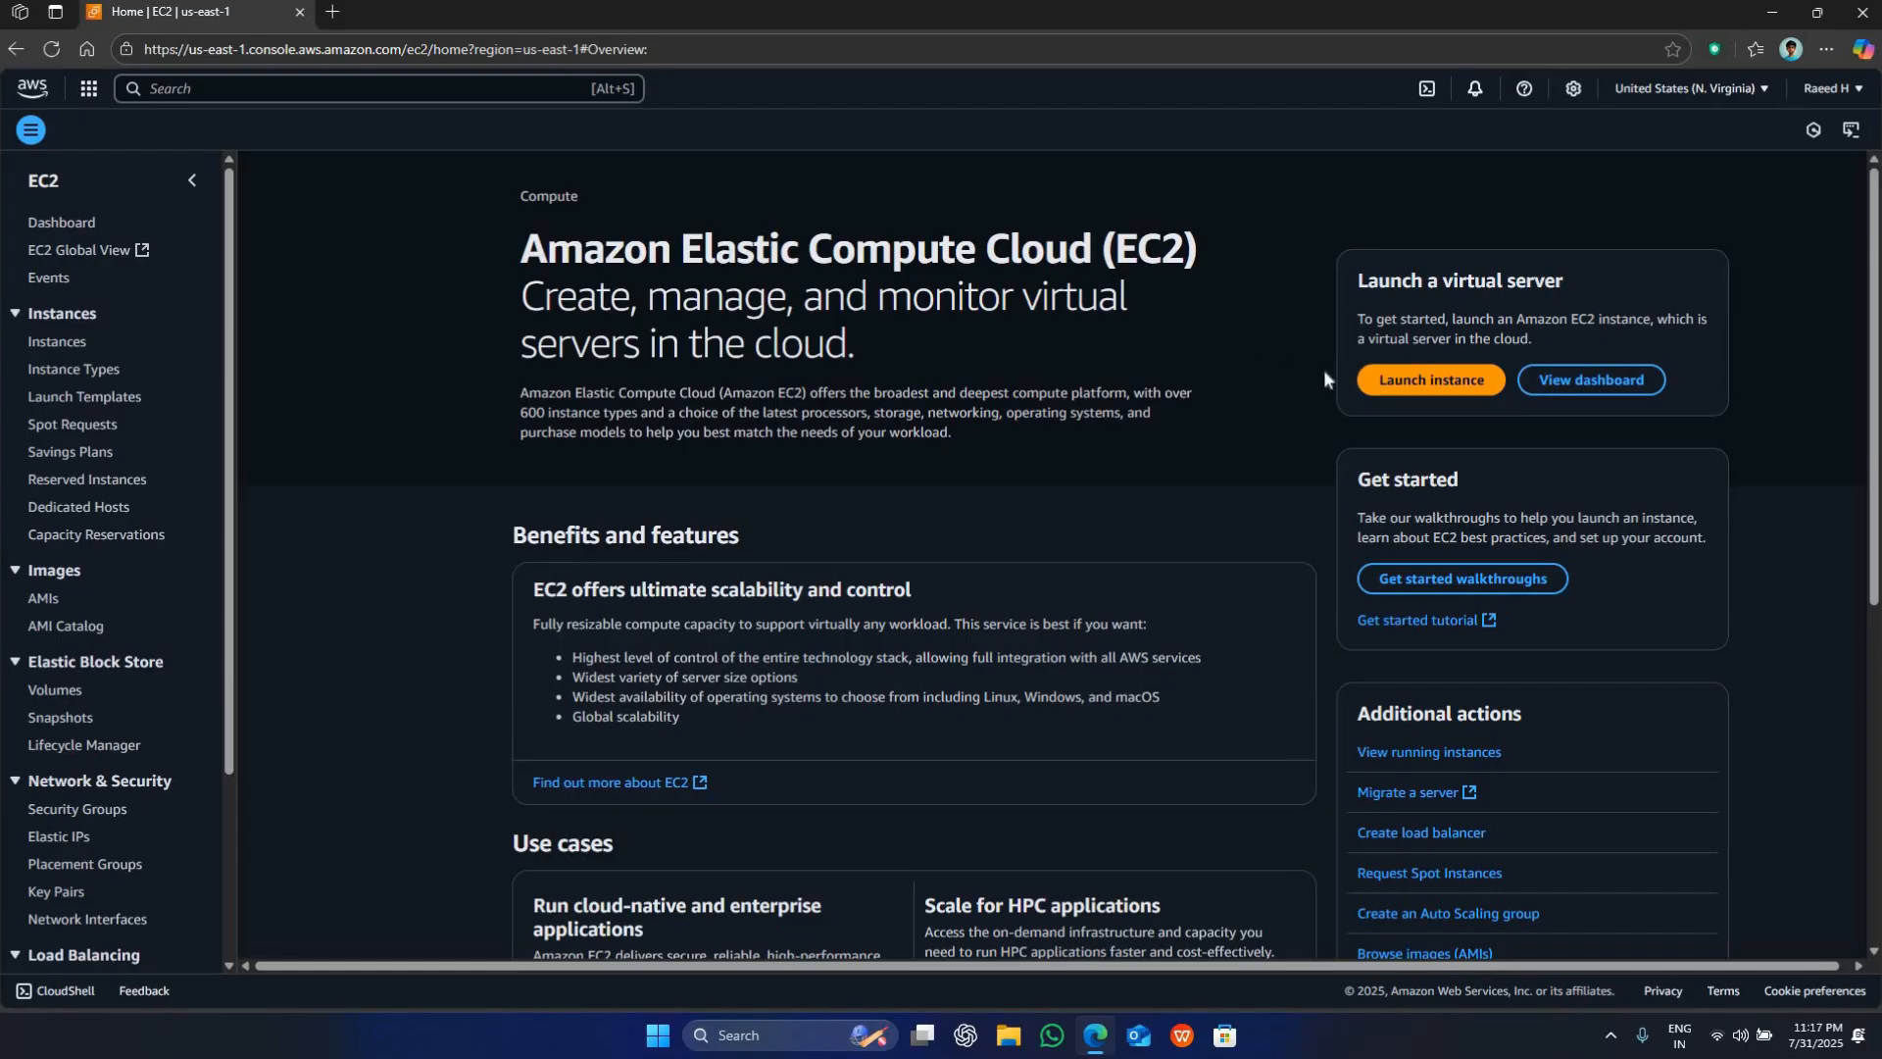
left_click(1390, 379)
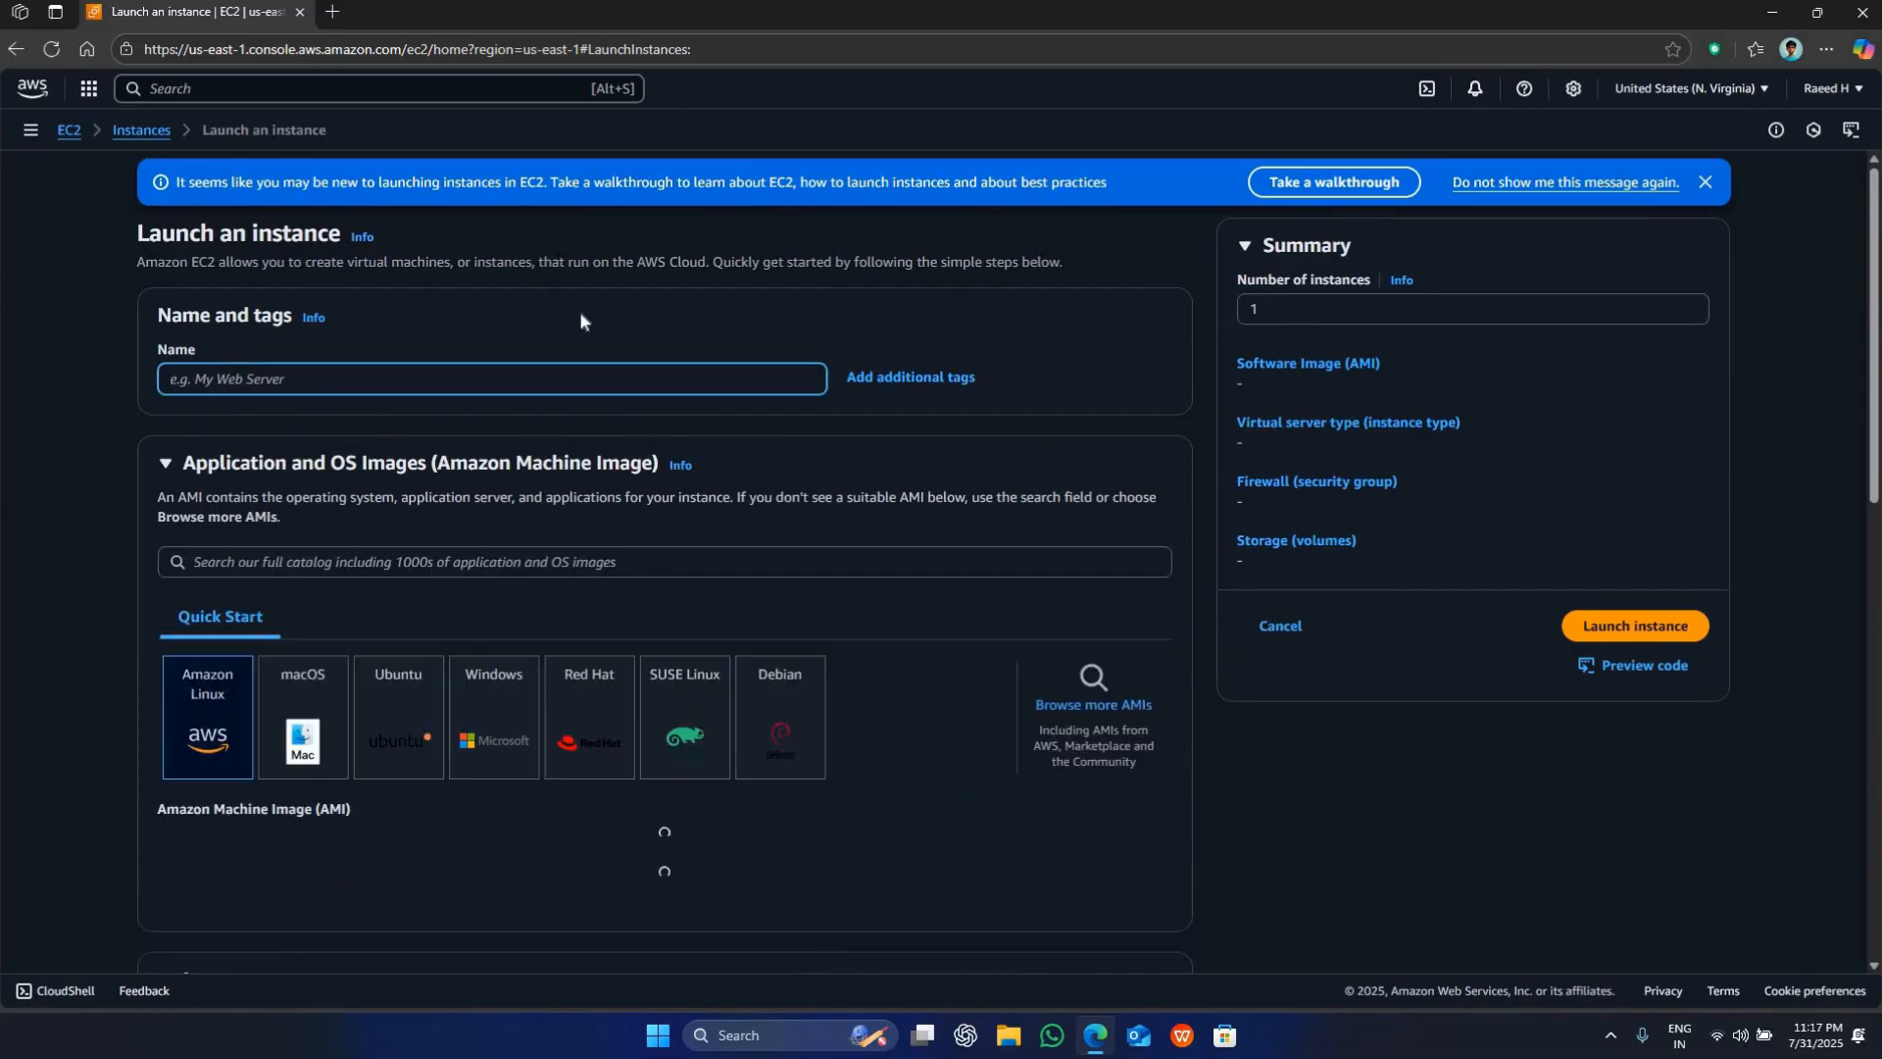
type("Server")
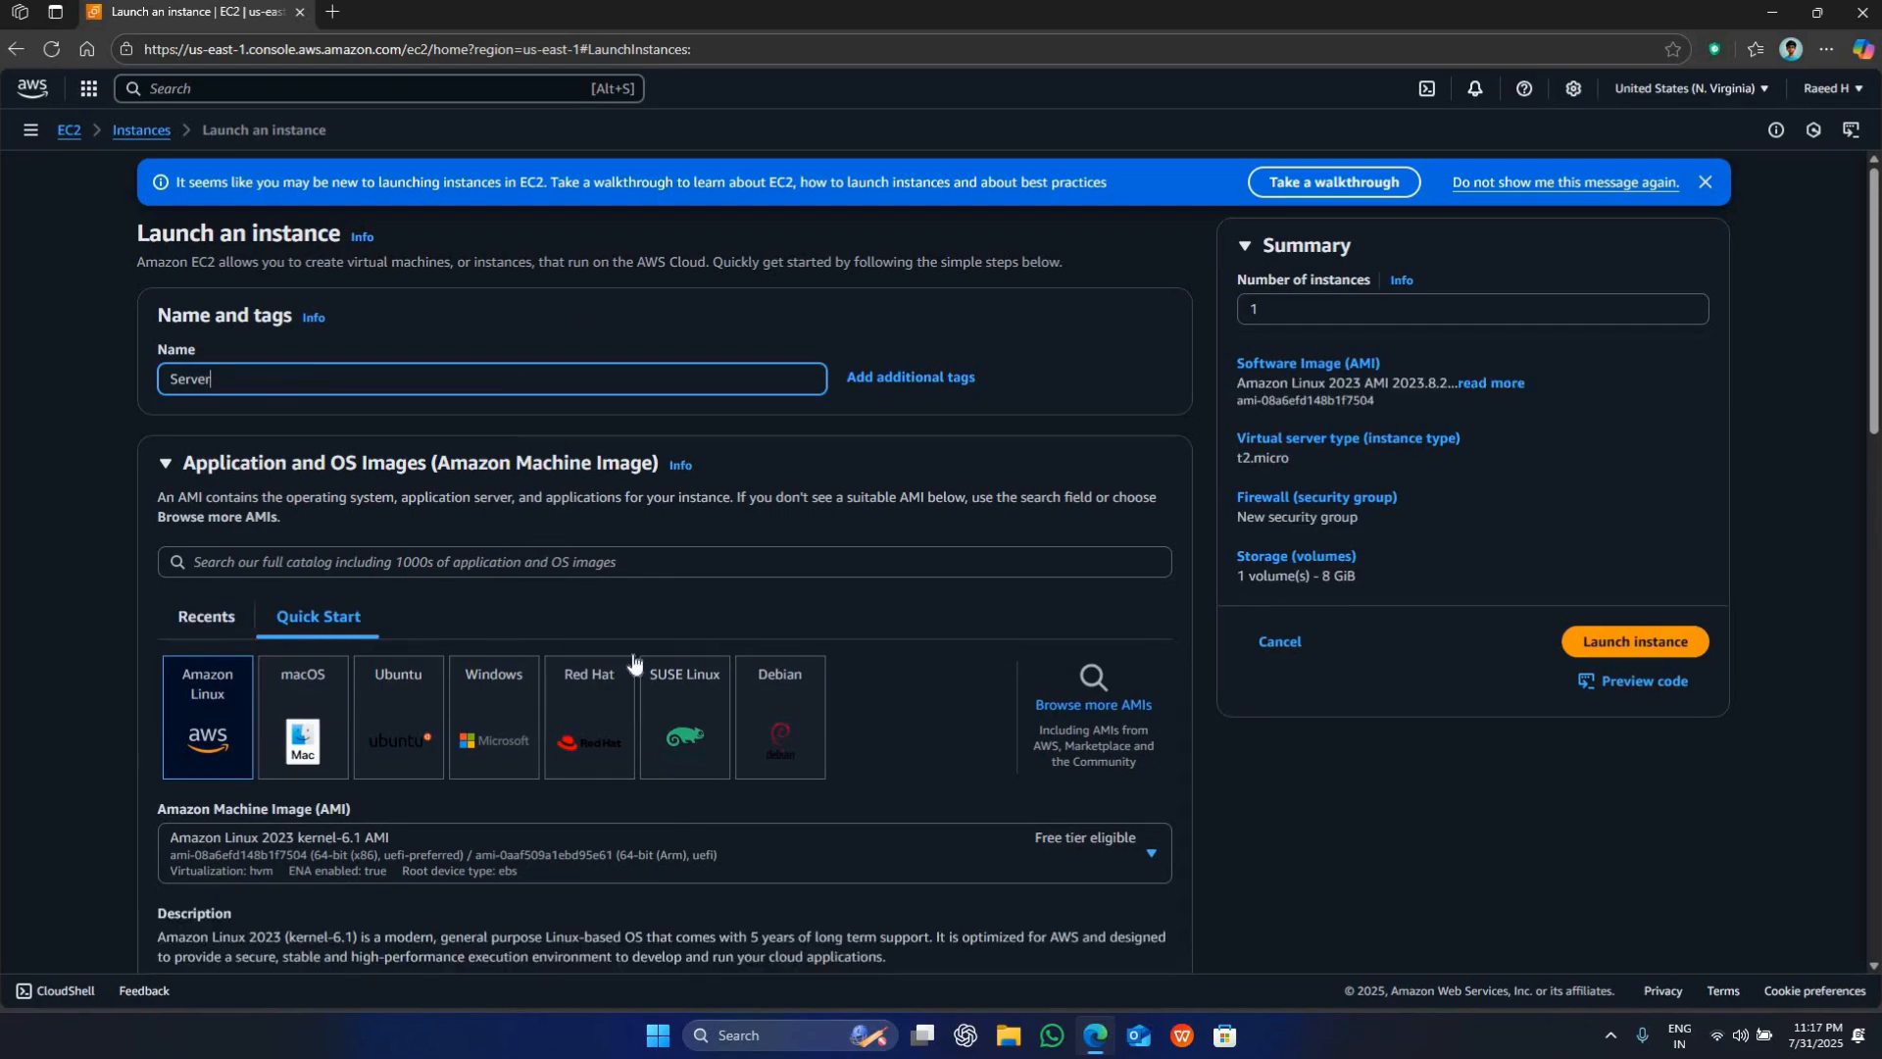
- Choose Windows as the operating system with the Microsoft Windows Server 2022 Base machine image
left_click(494, 715)
scroll(627, 686, "down", 2)
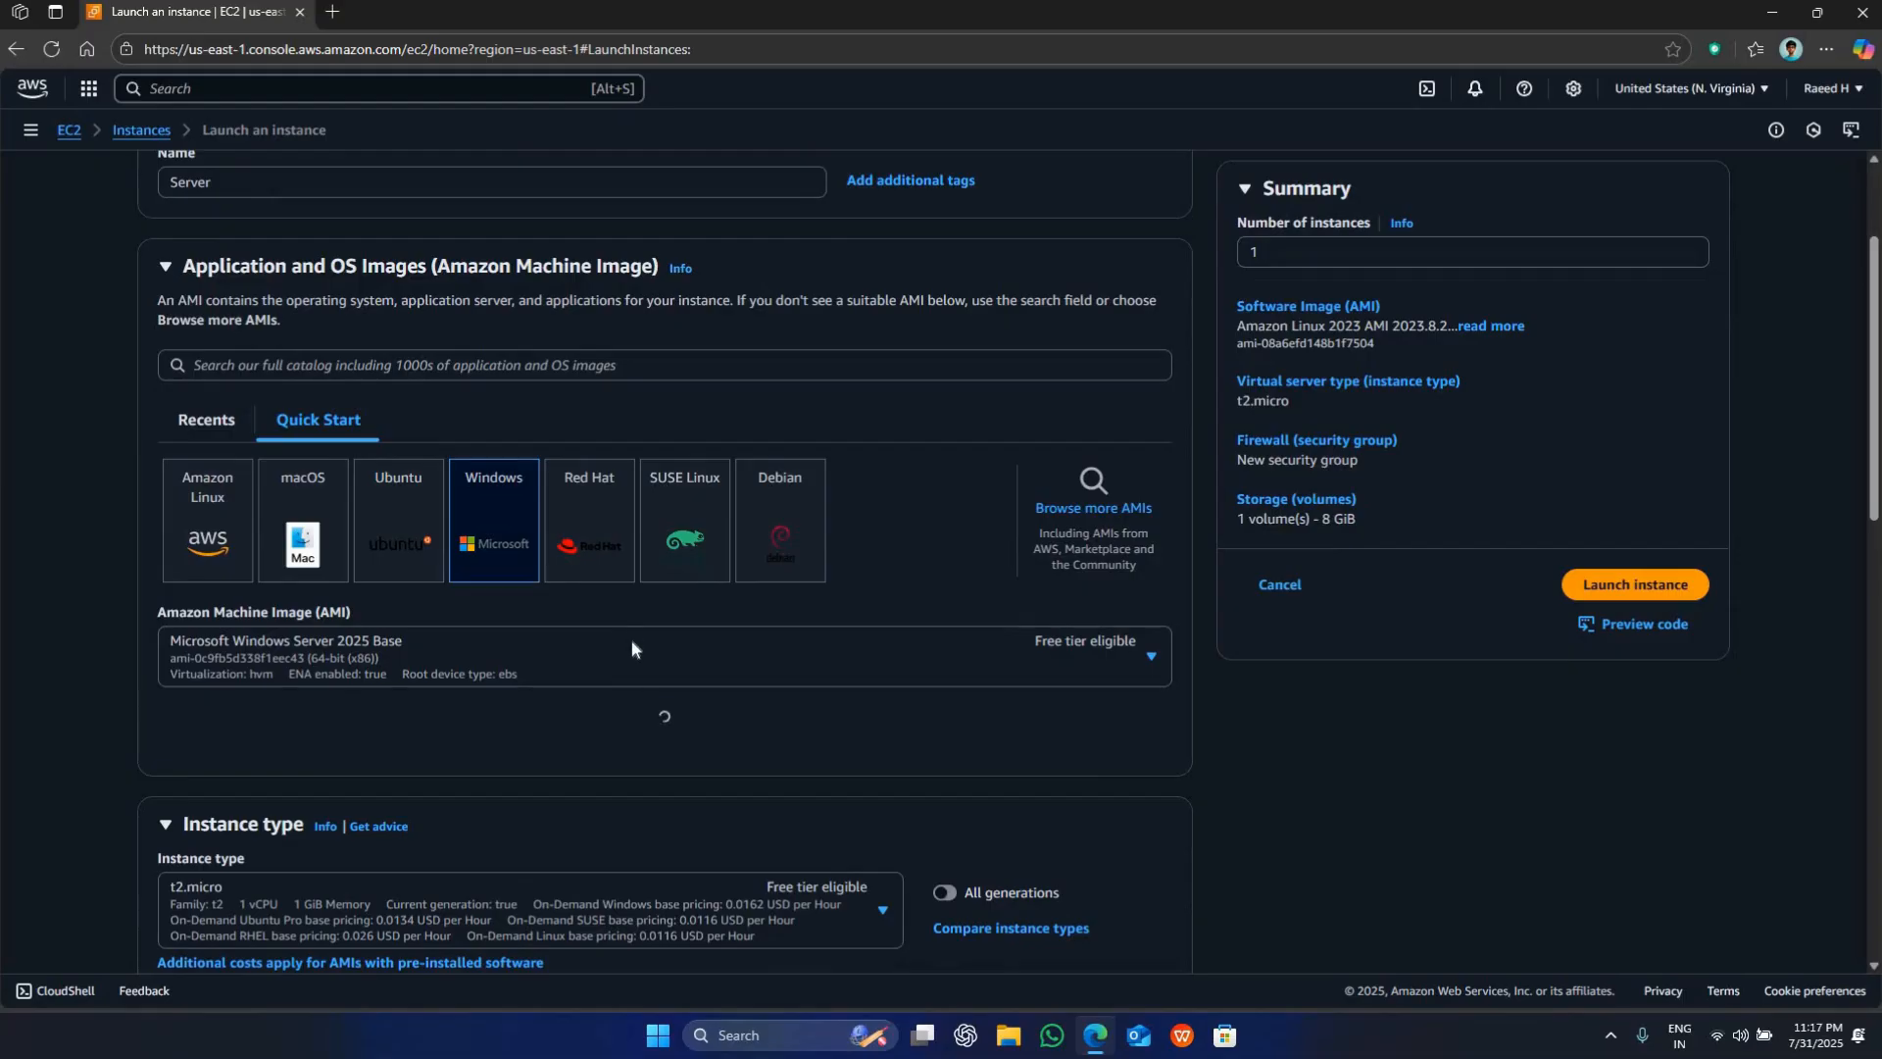
left_click(482, 673)
left_click(574, 649)
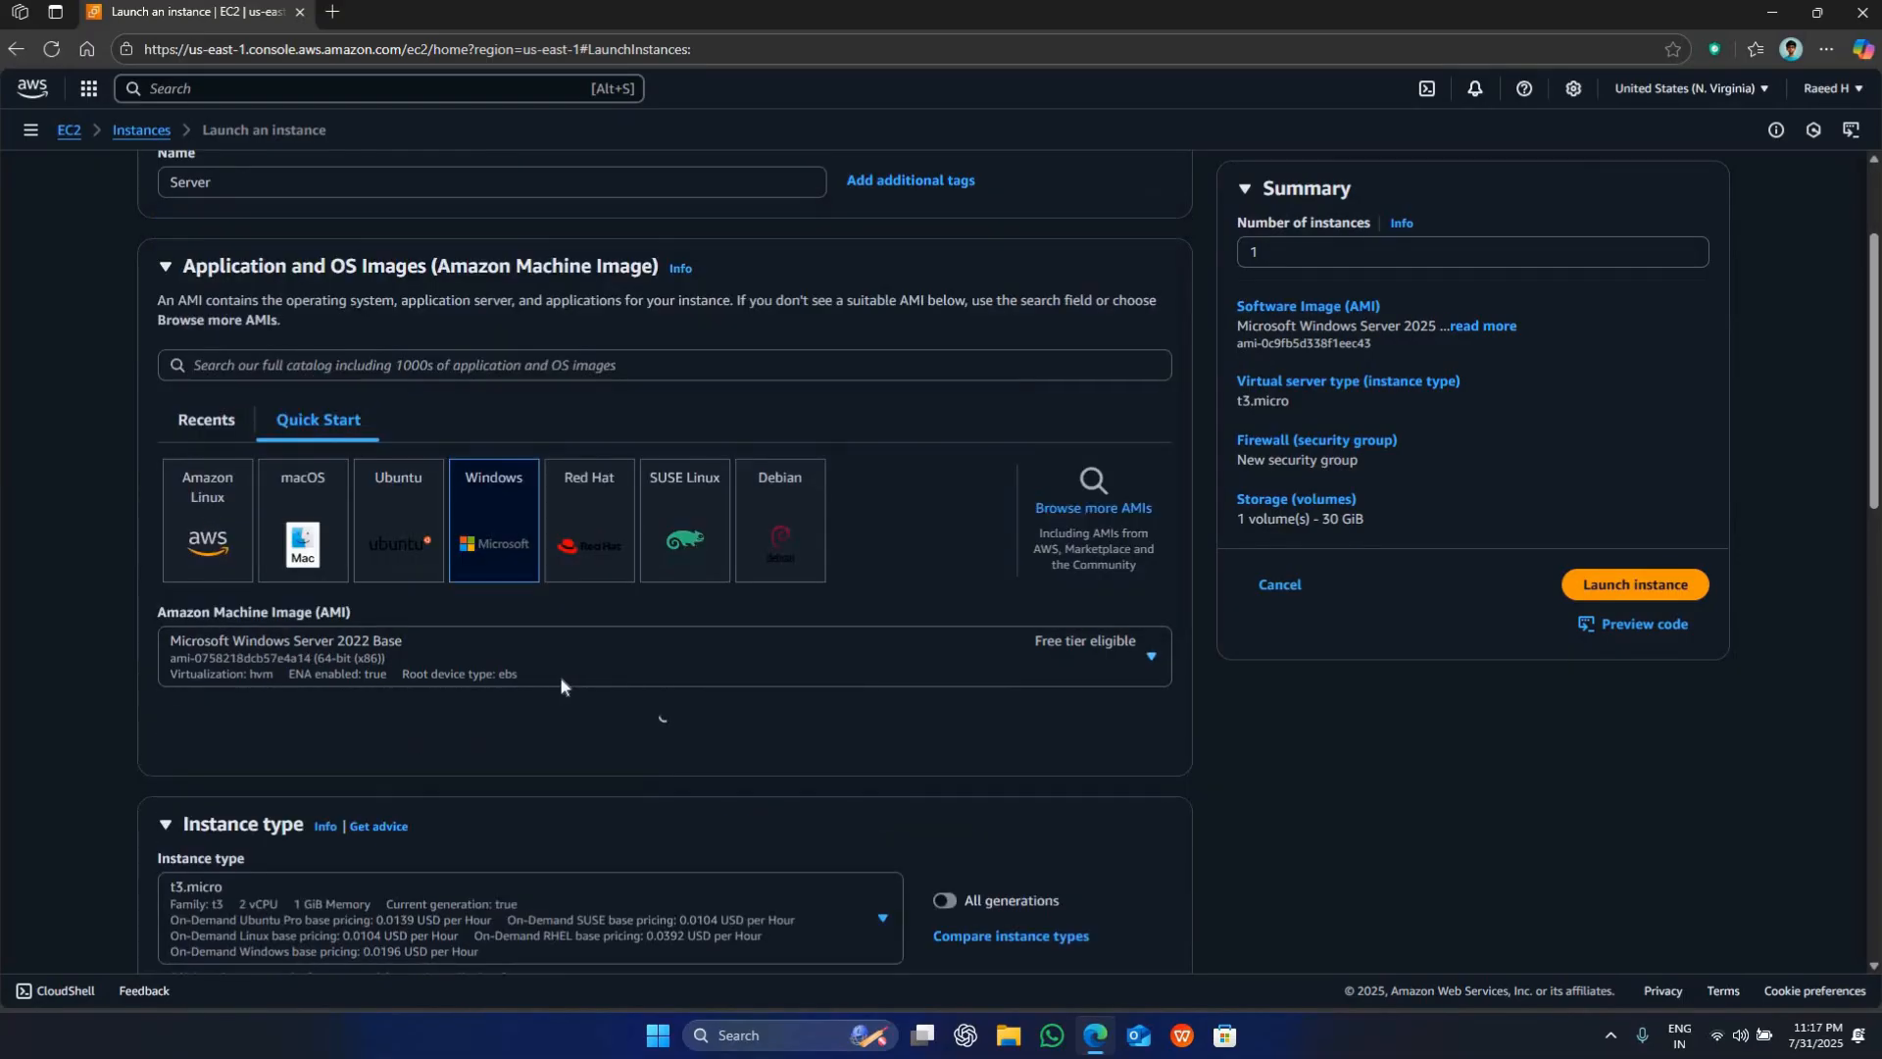
scroll(560, 676, "down", 2)
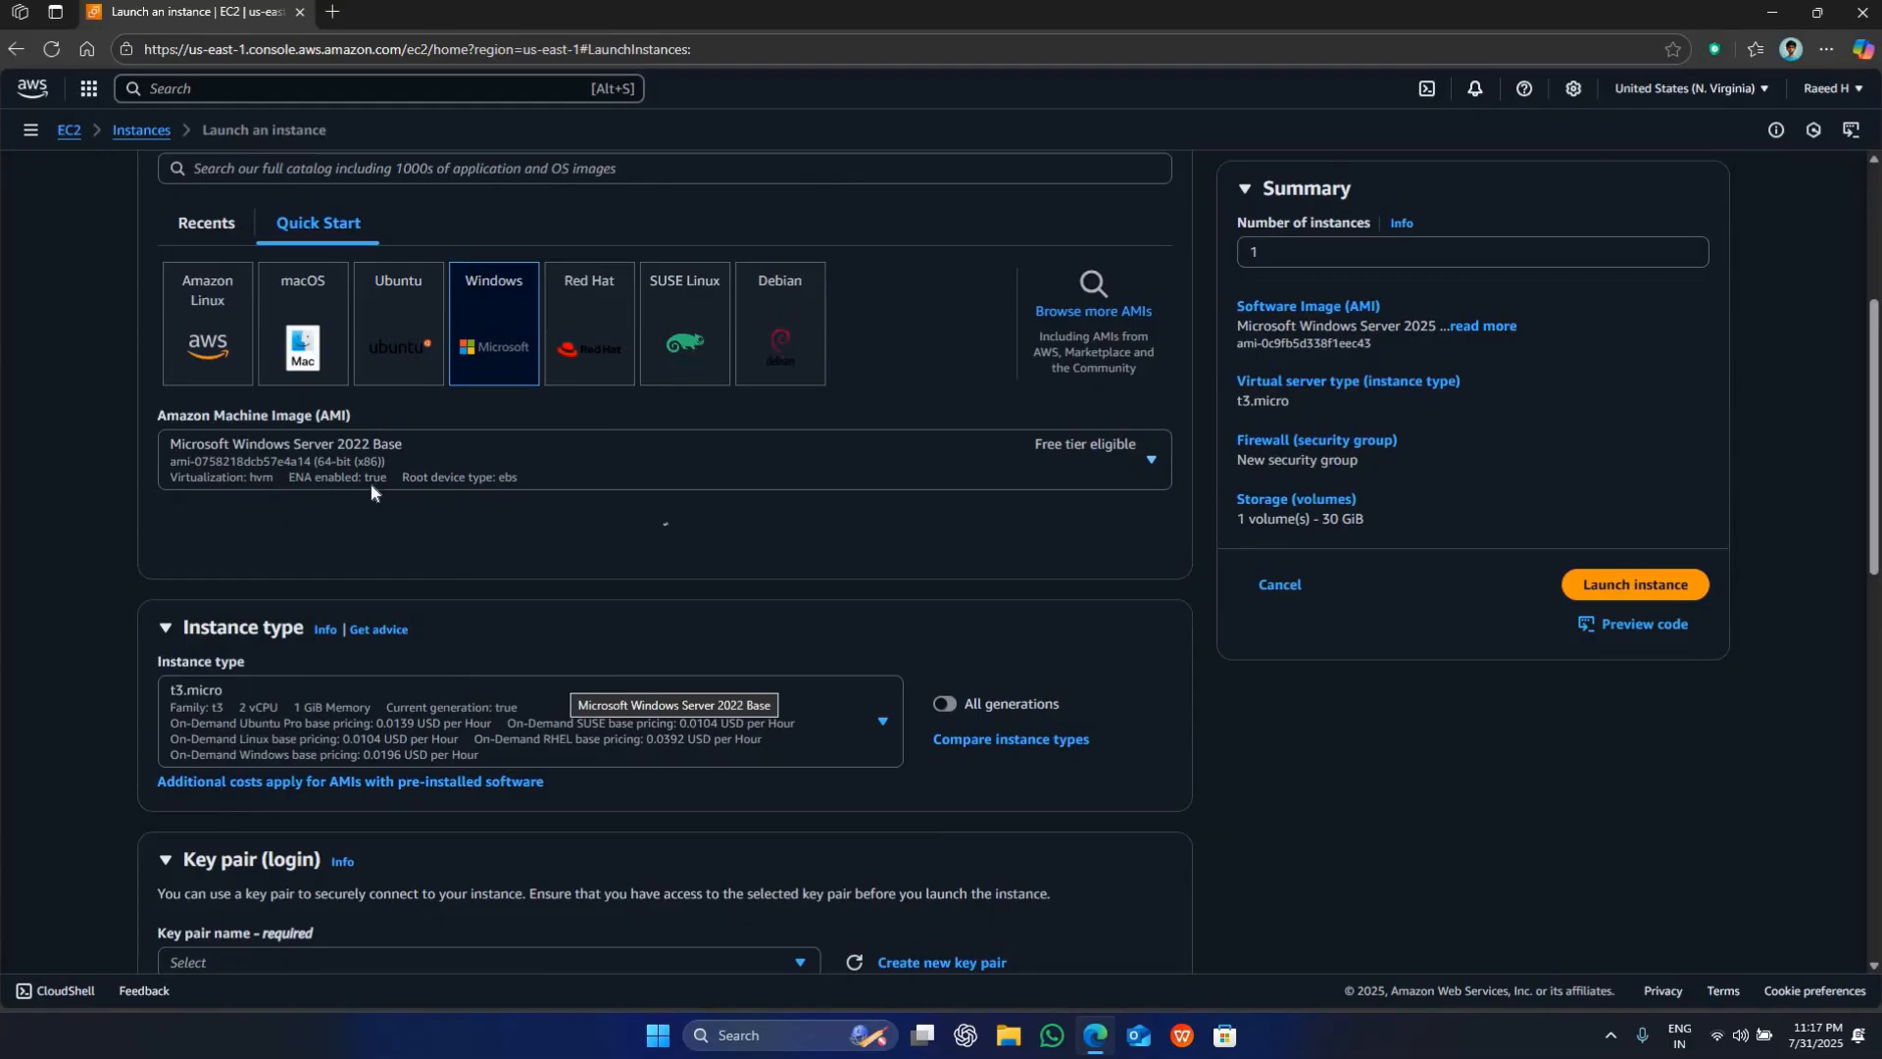
- Assign the existing key pair NewKey for logging in to the instance
scroll(467, 534, "down", 2)
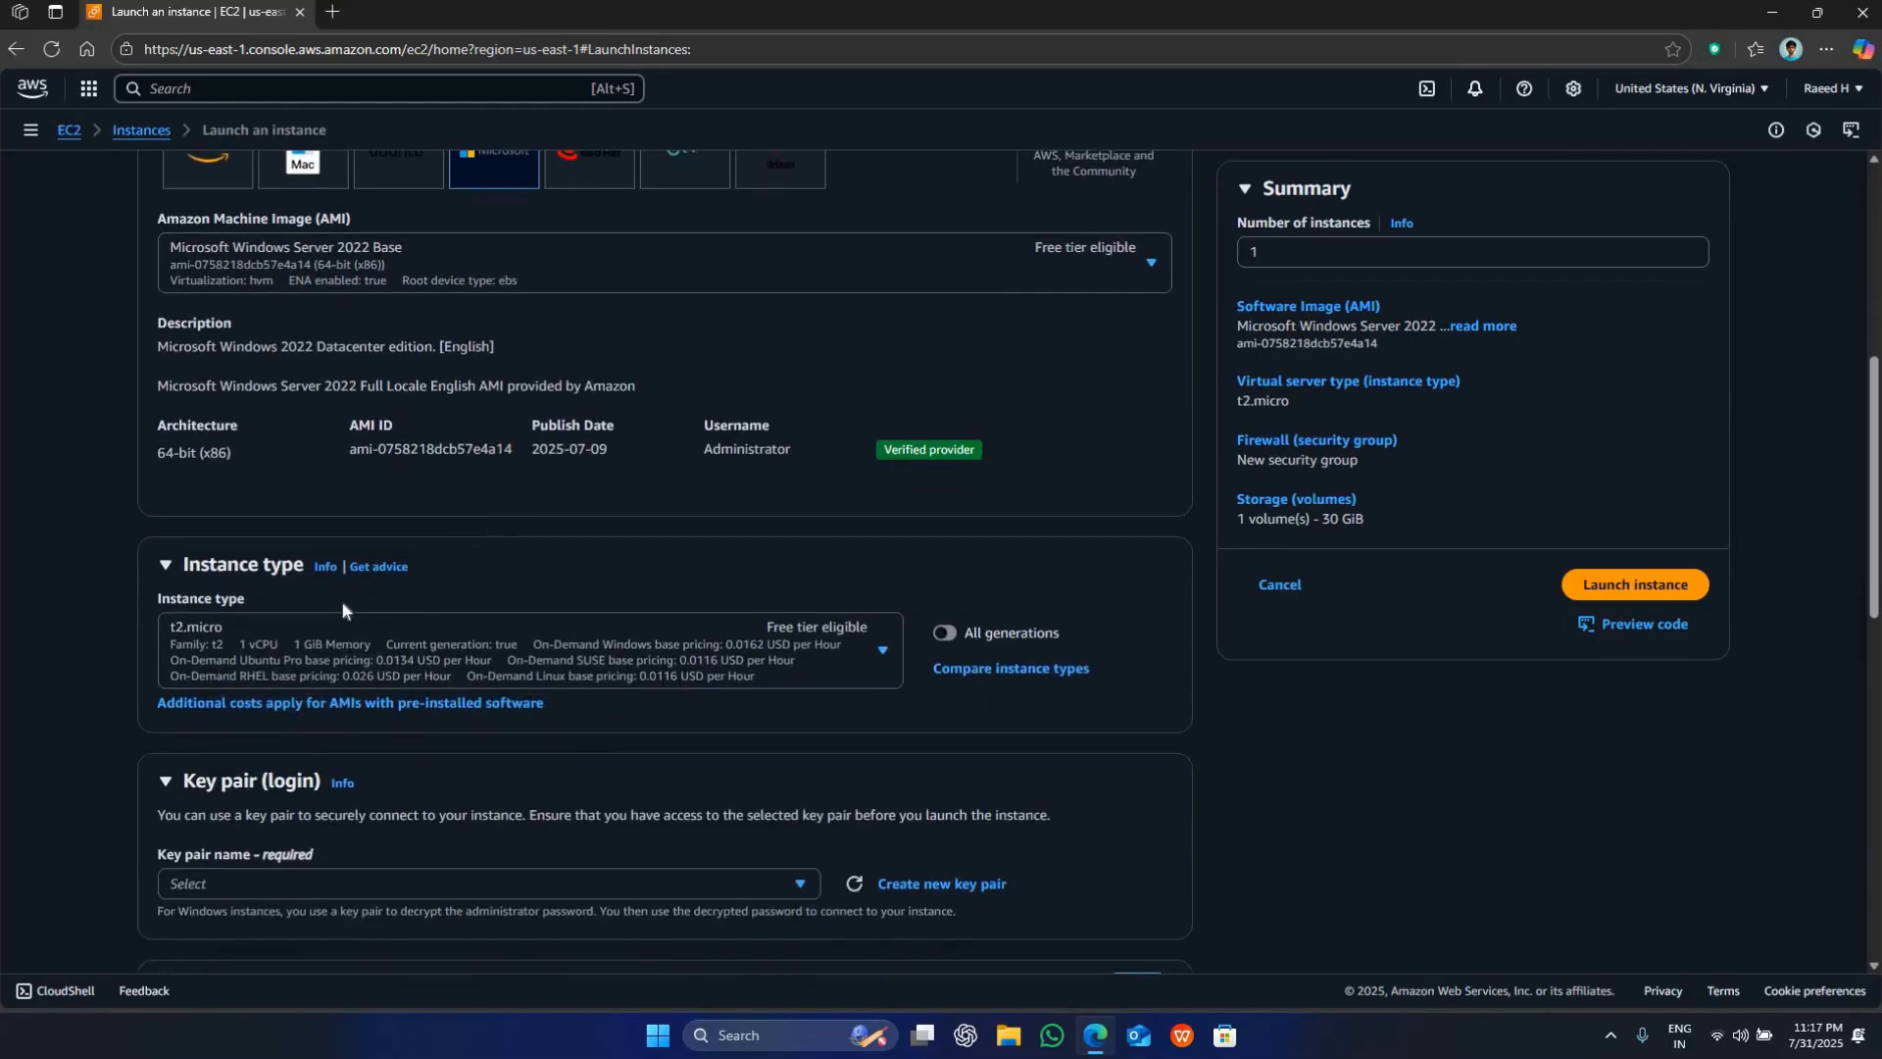
scroll(392, 698, "down", 2)
left_click(362, 691)
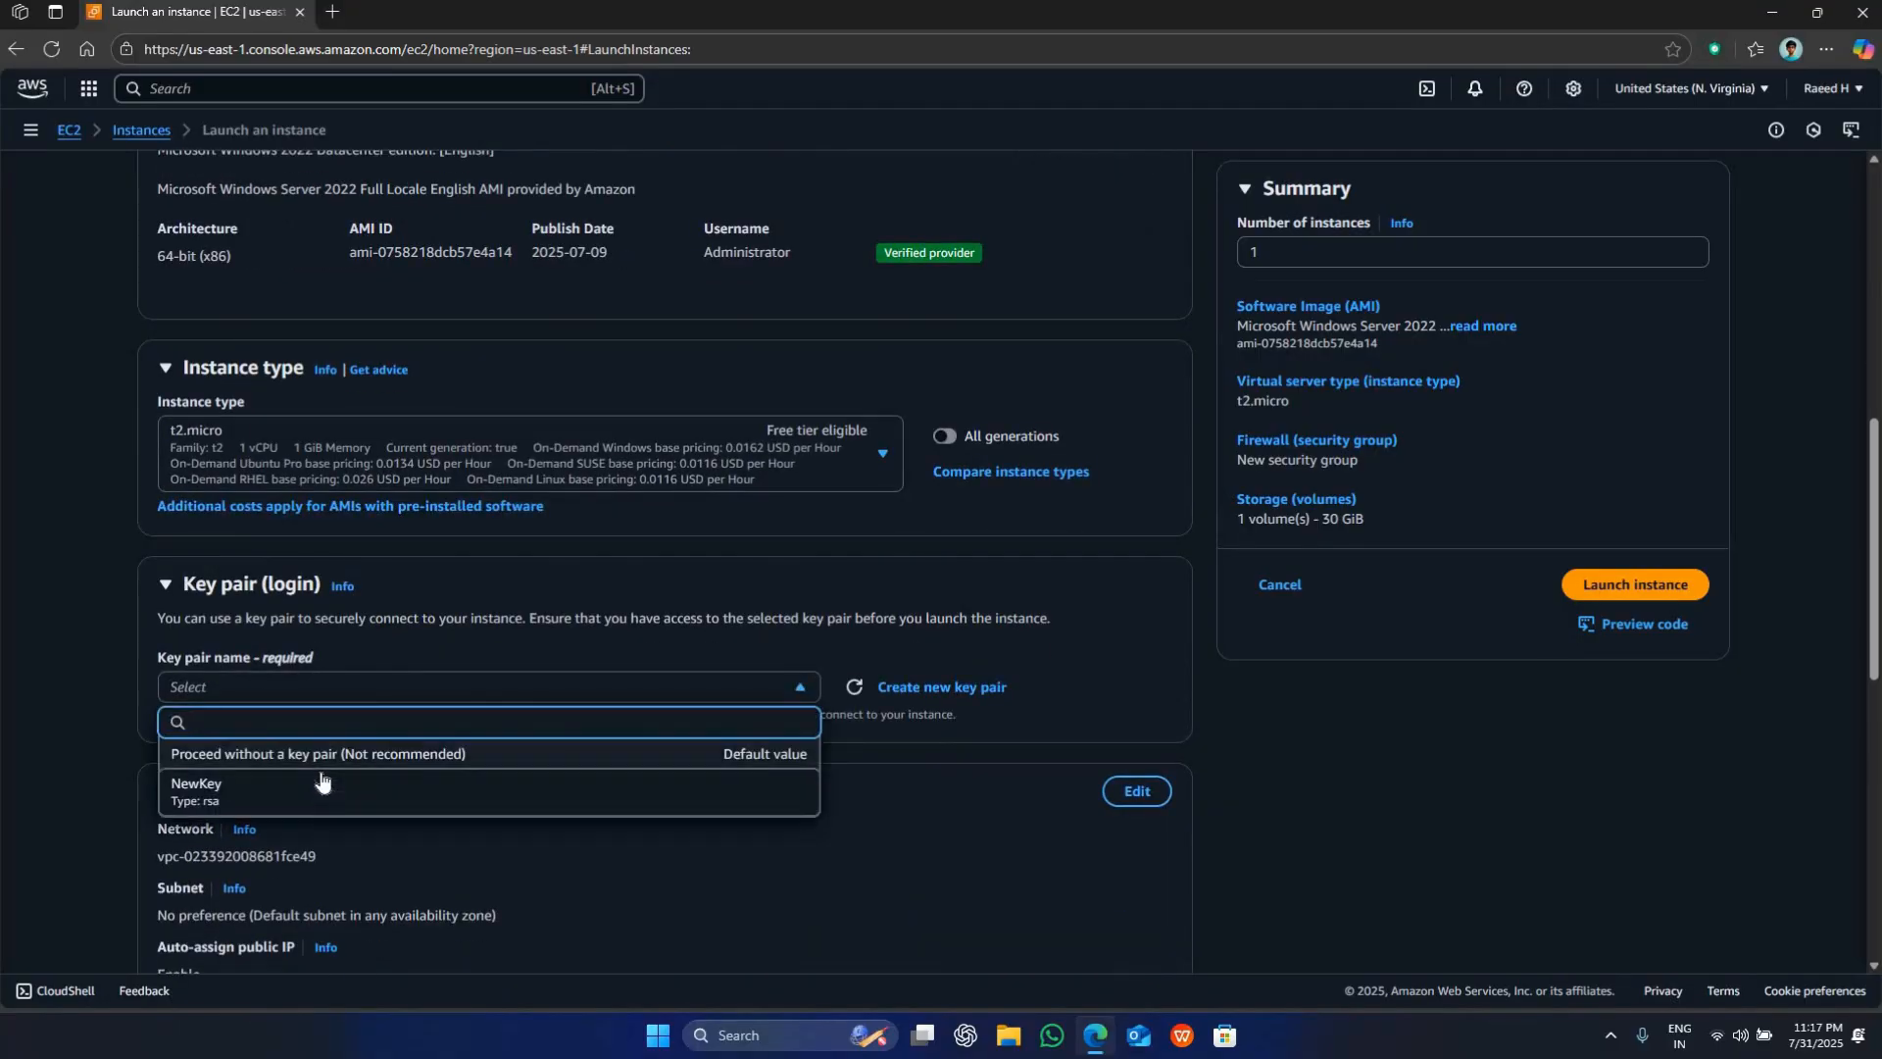
left_click(321, 781)
- Use an existing security group for the instance's firewall and select launch-wizard-1
scroll(519, 468, "down", 5)
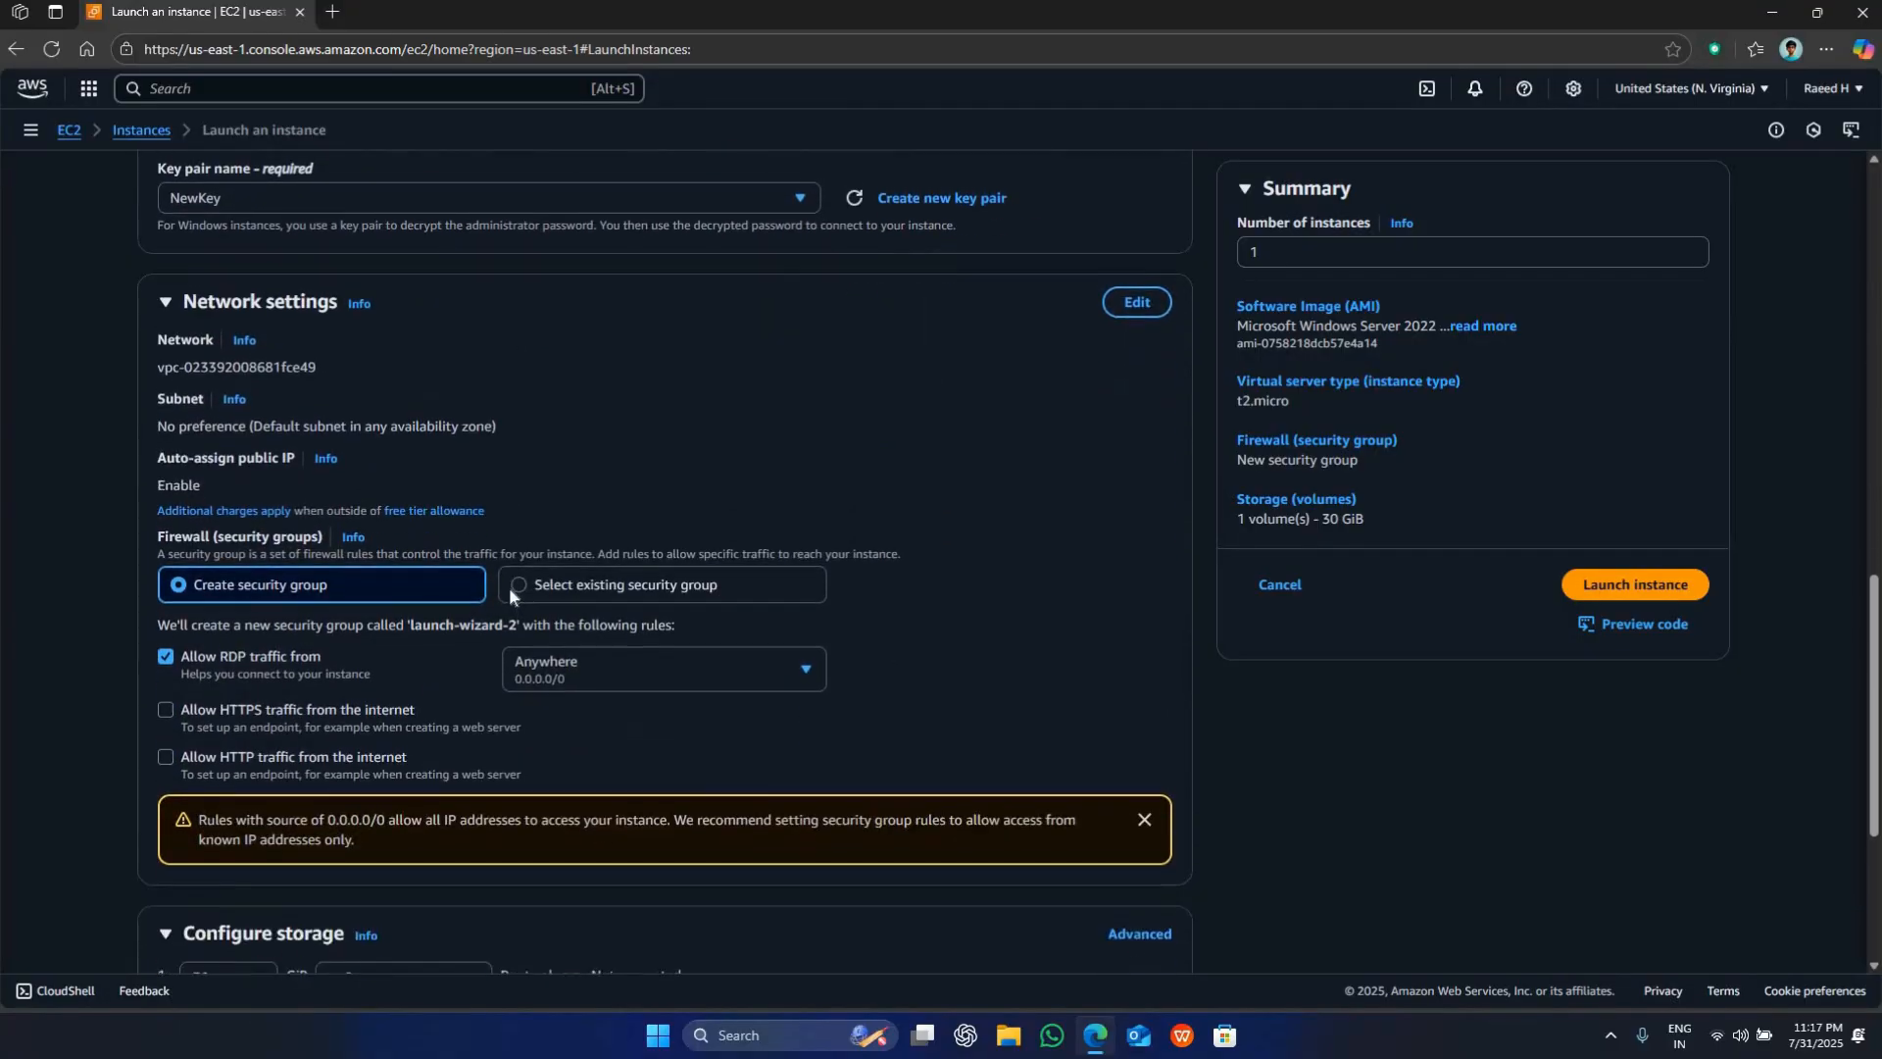
left_click(512, 585)
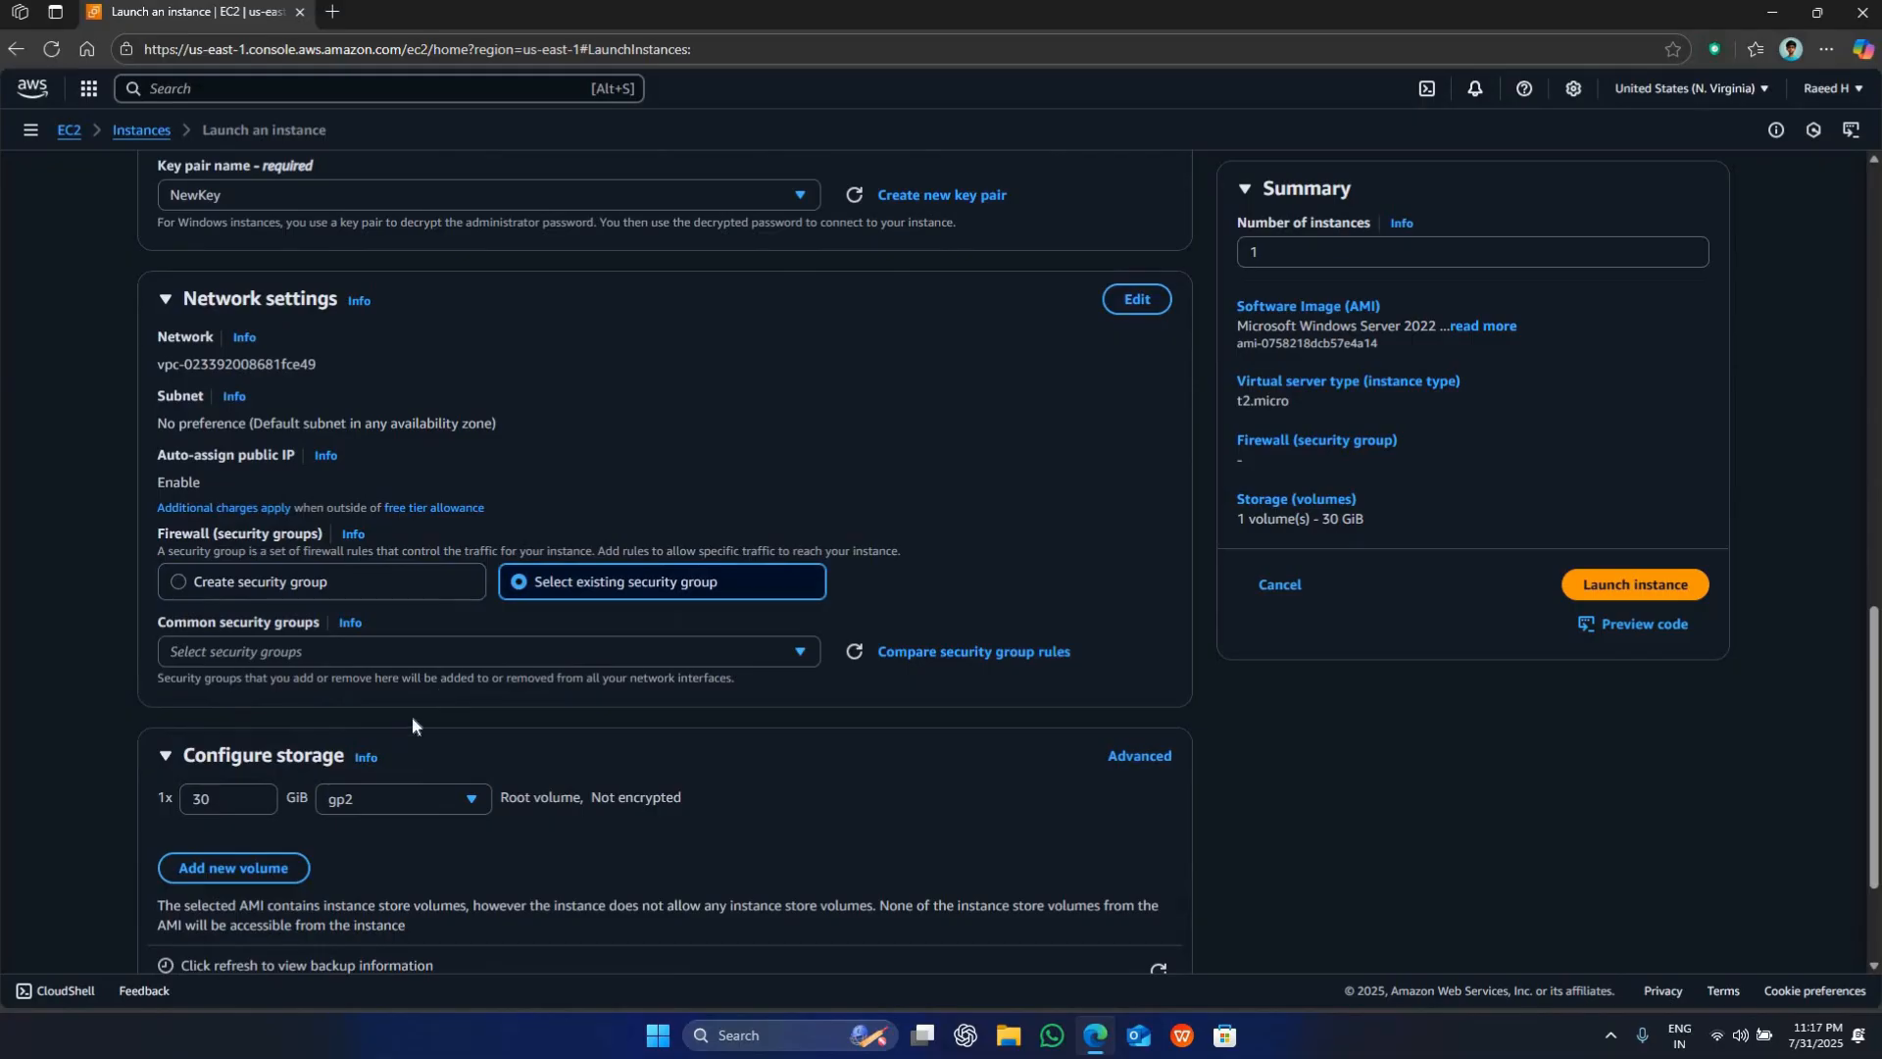
left_click(396, 651)
left_click(294, 771)
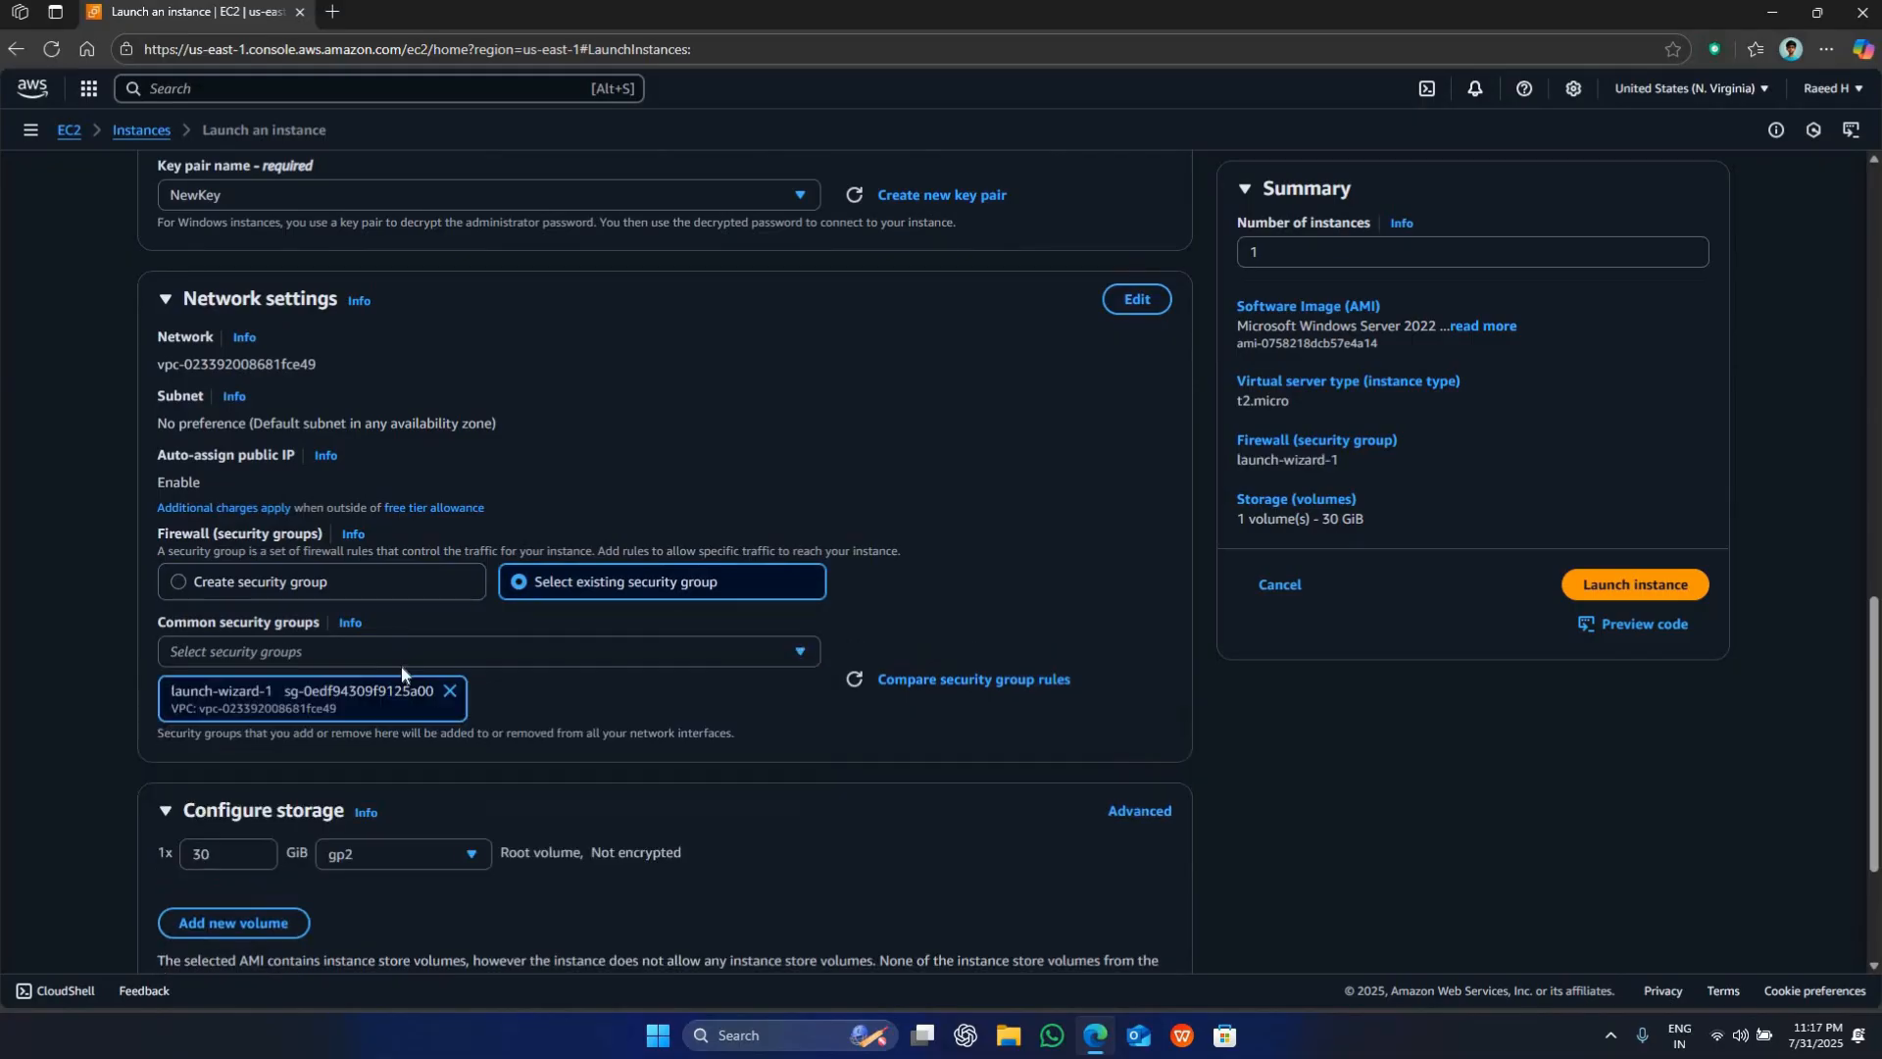
- Show the advanced storage settings and encrypt the root volume with the default aws/ebs KMS key
scroll(402, 665, "down", 3)
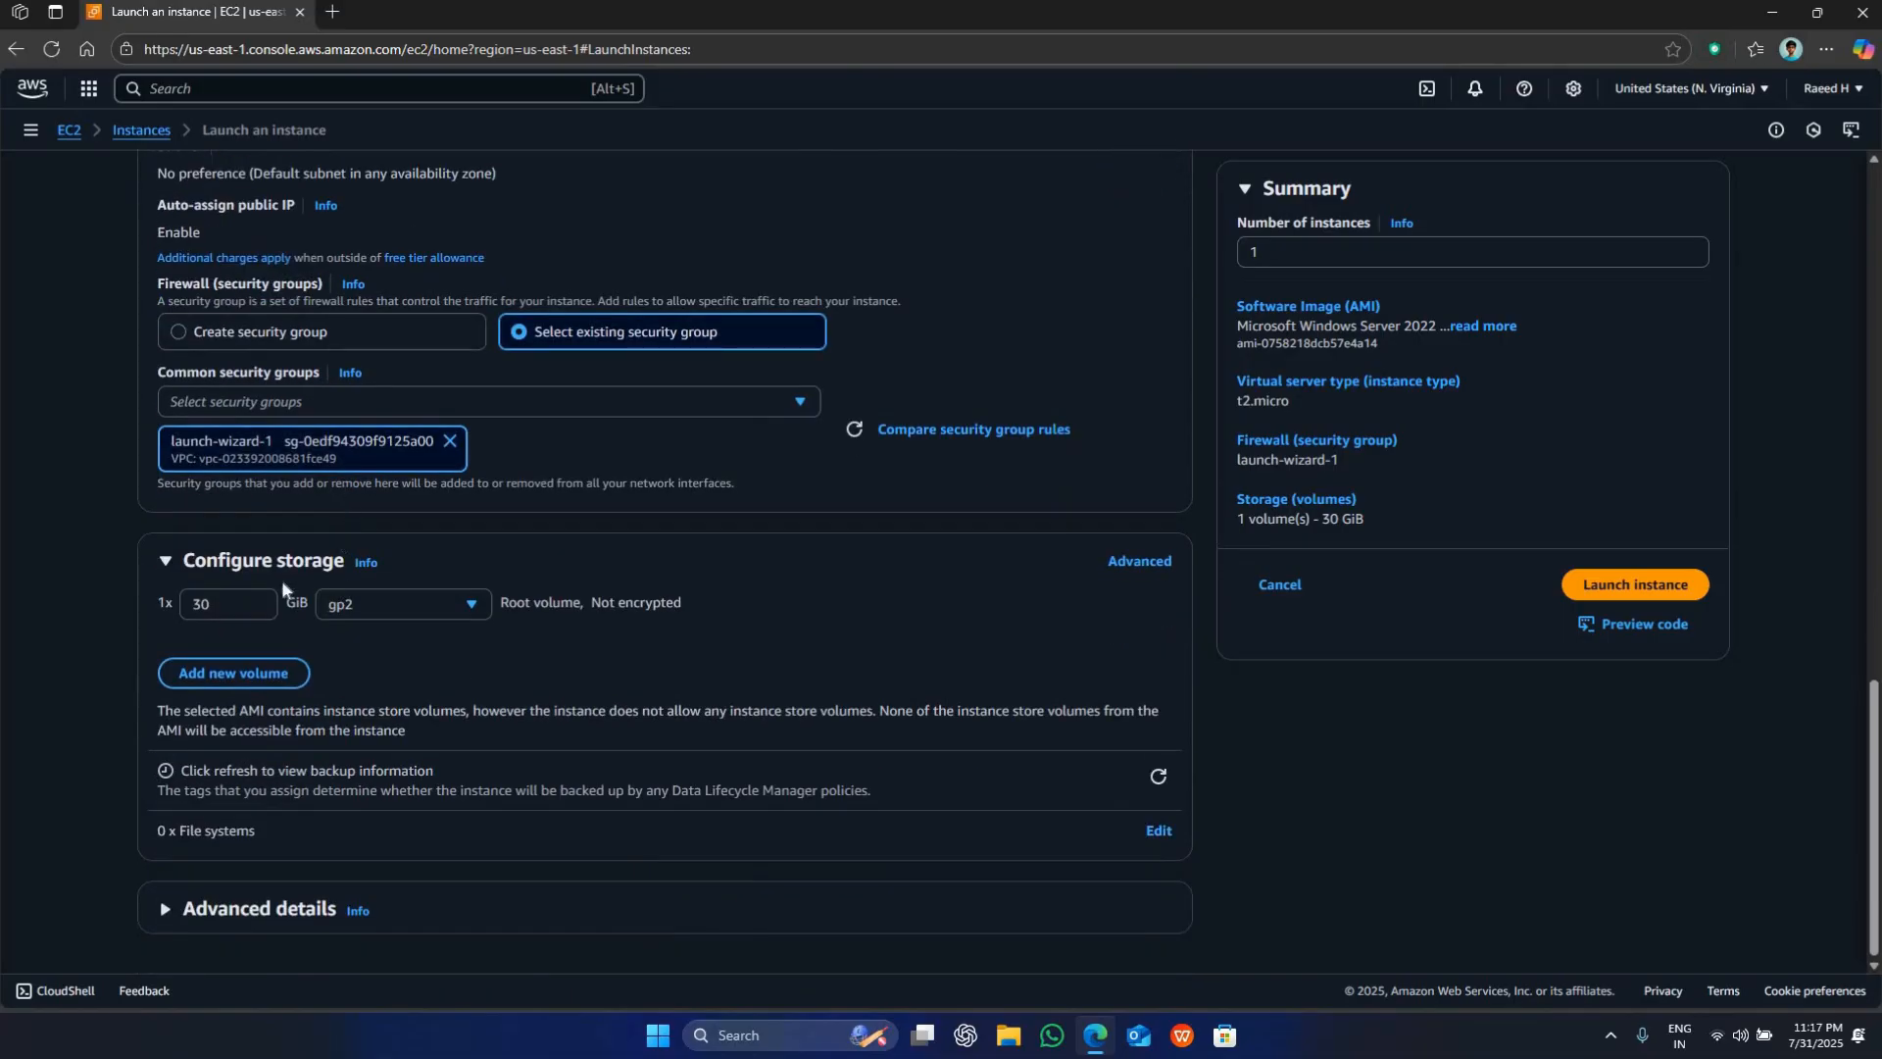
left_click(1139, 561)
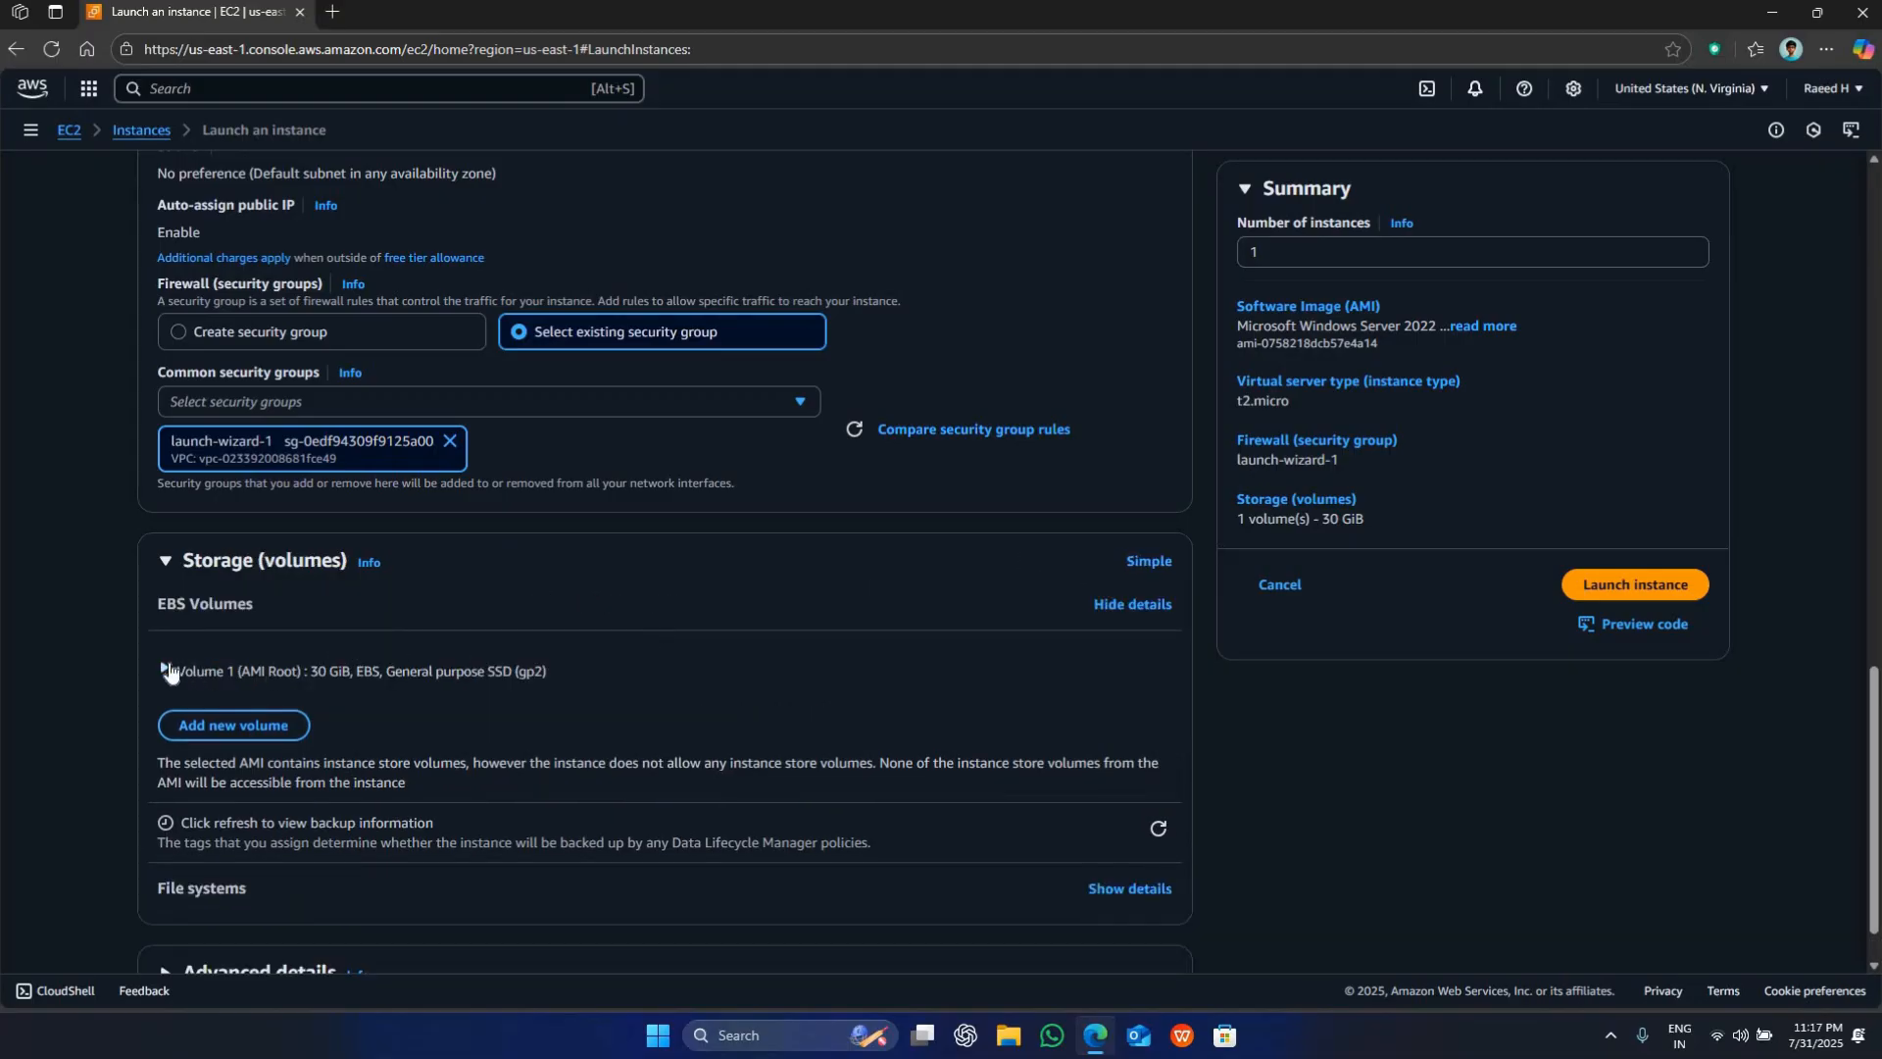
left_click(166, 669)
scroll(737, 688, "down", 2)
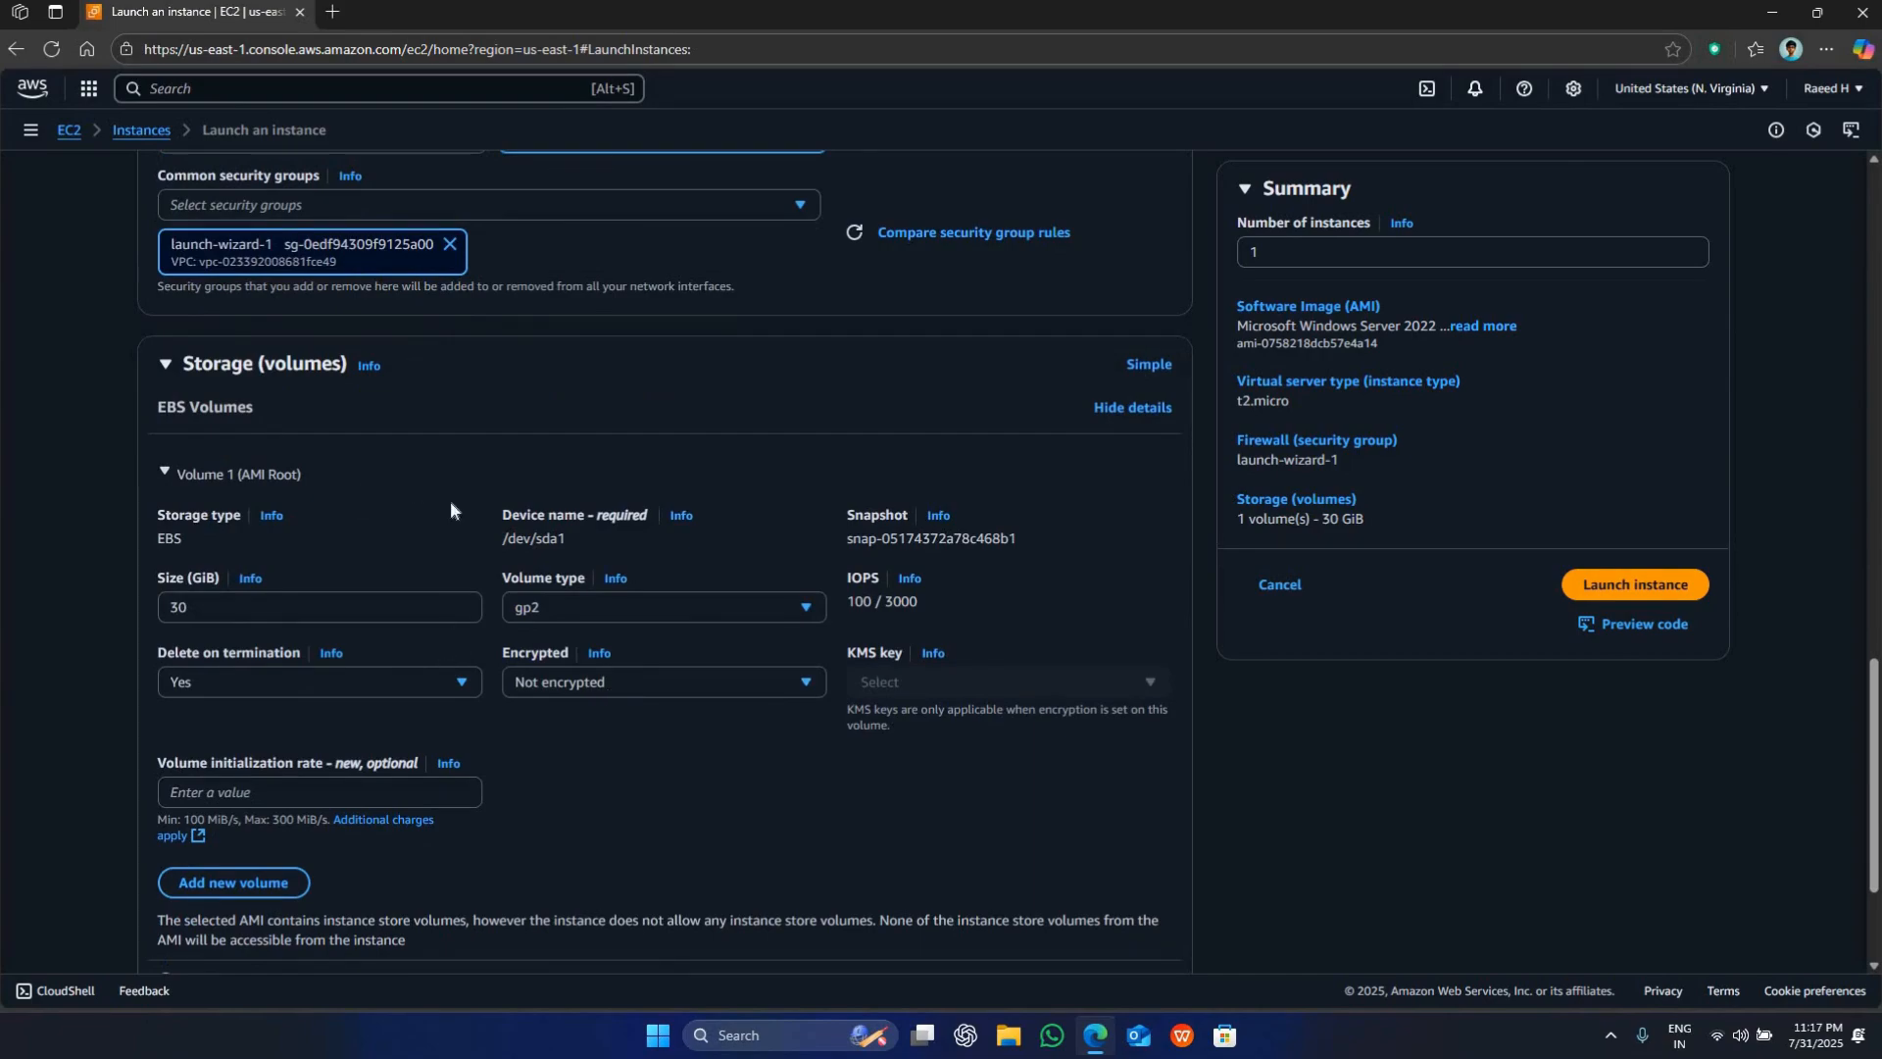
left_click(555, 684)
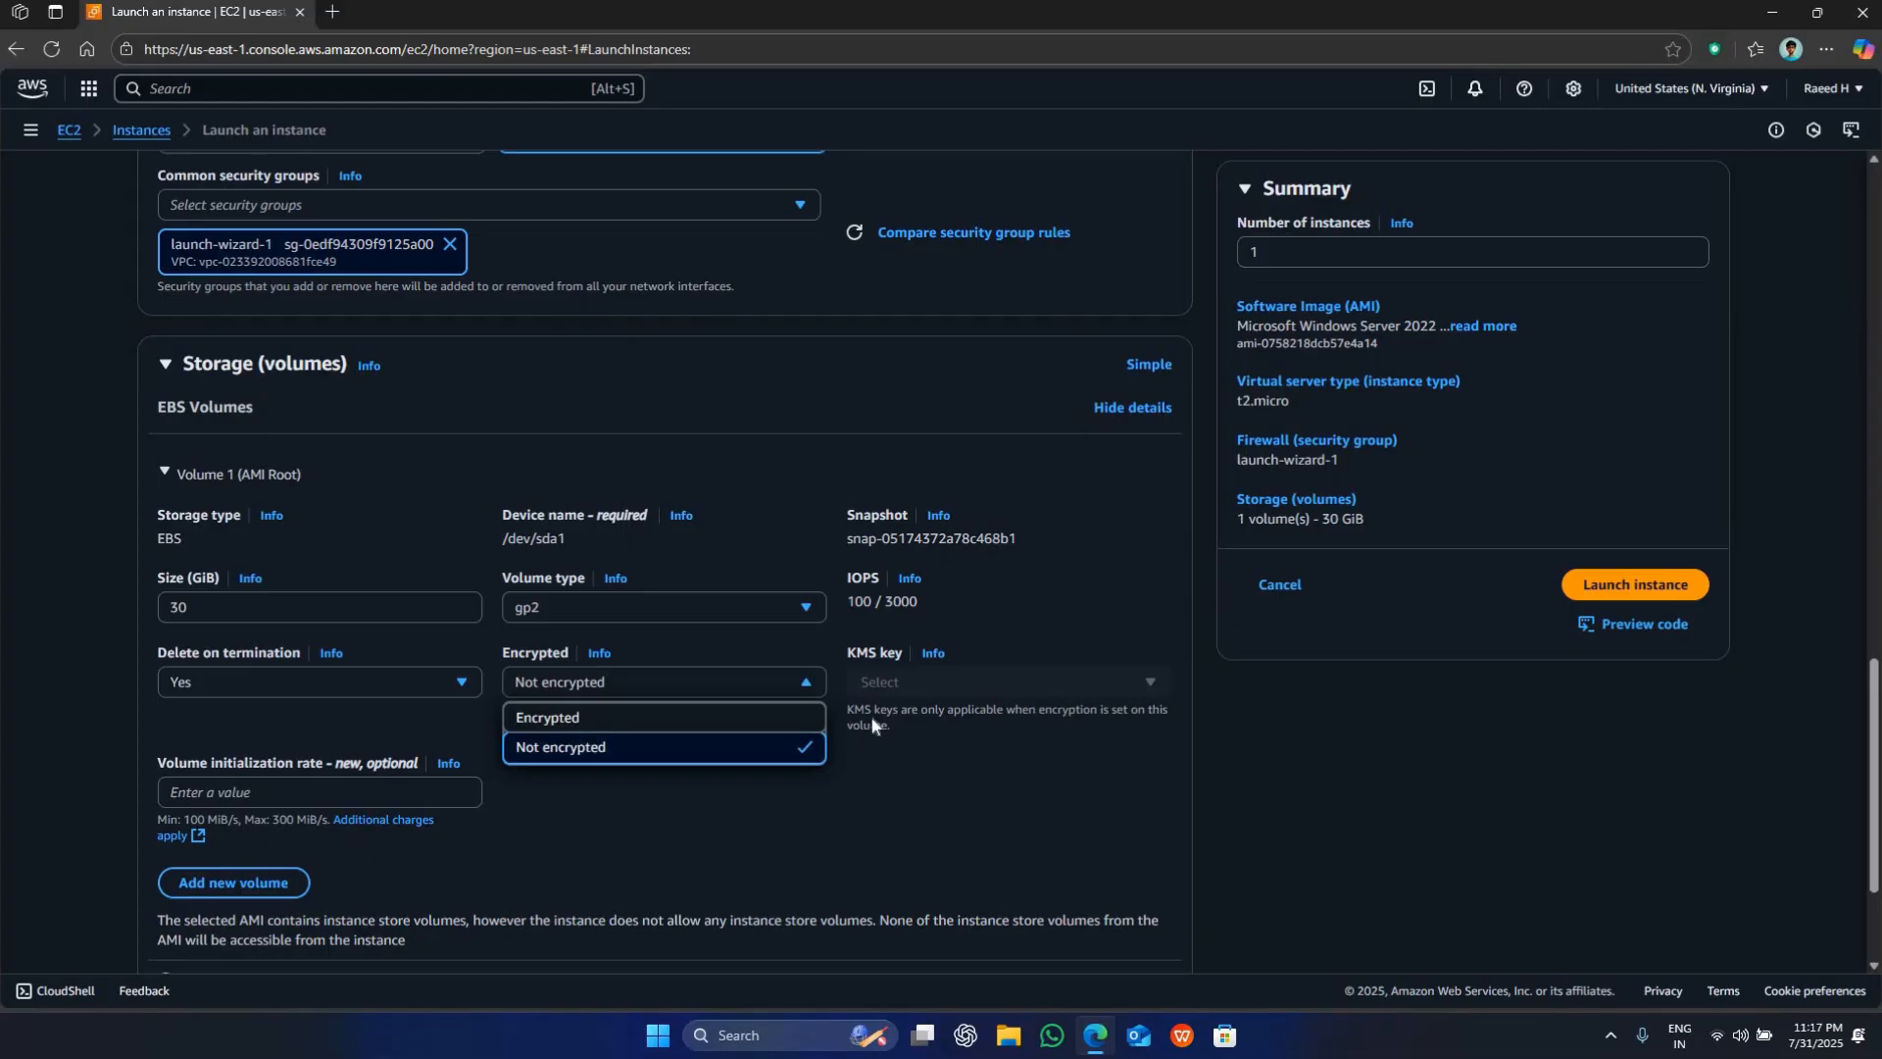
left_click(608, 718)
left_click(888, 686)
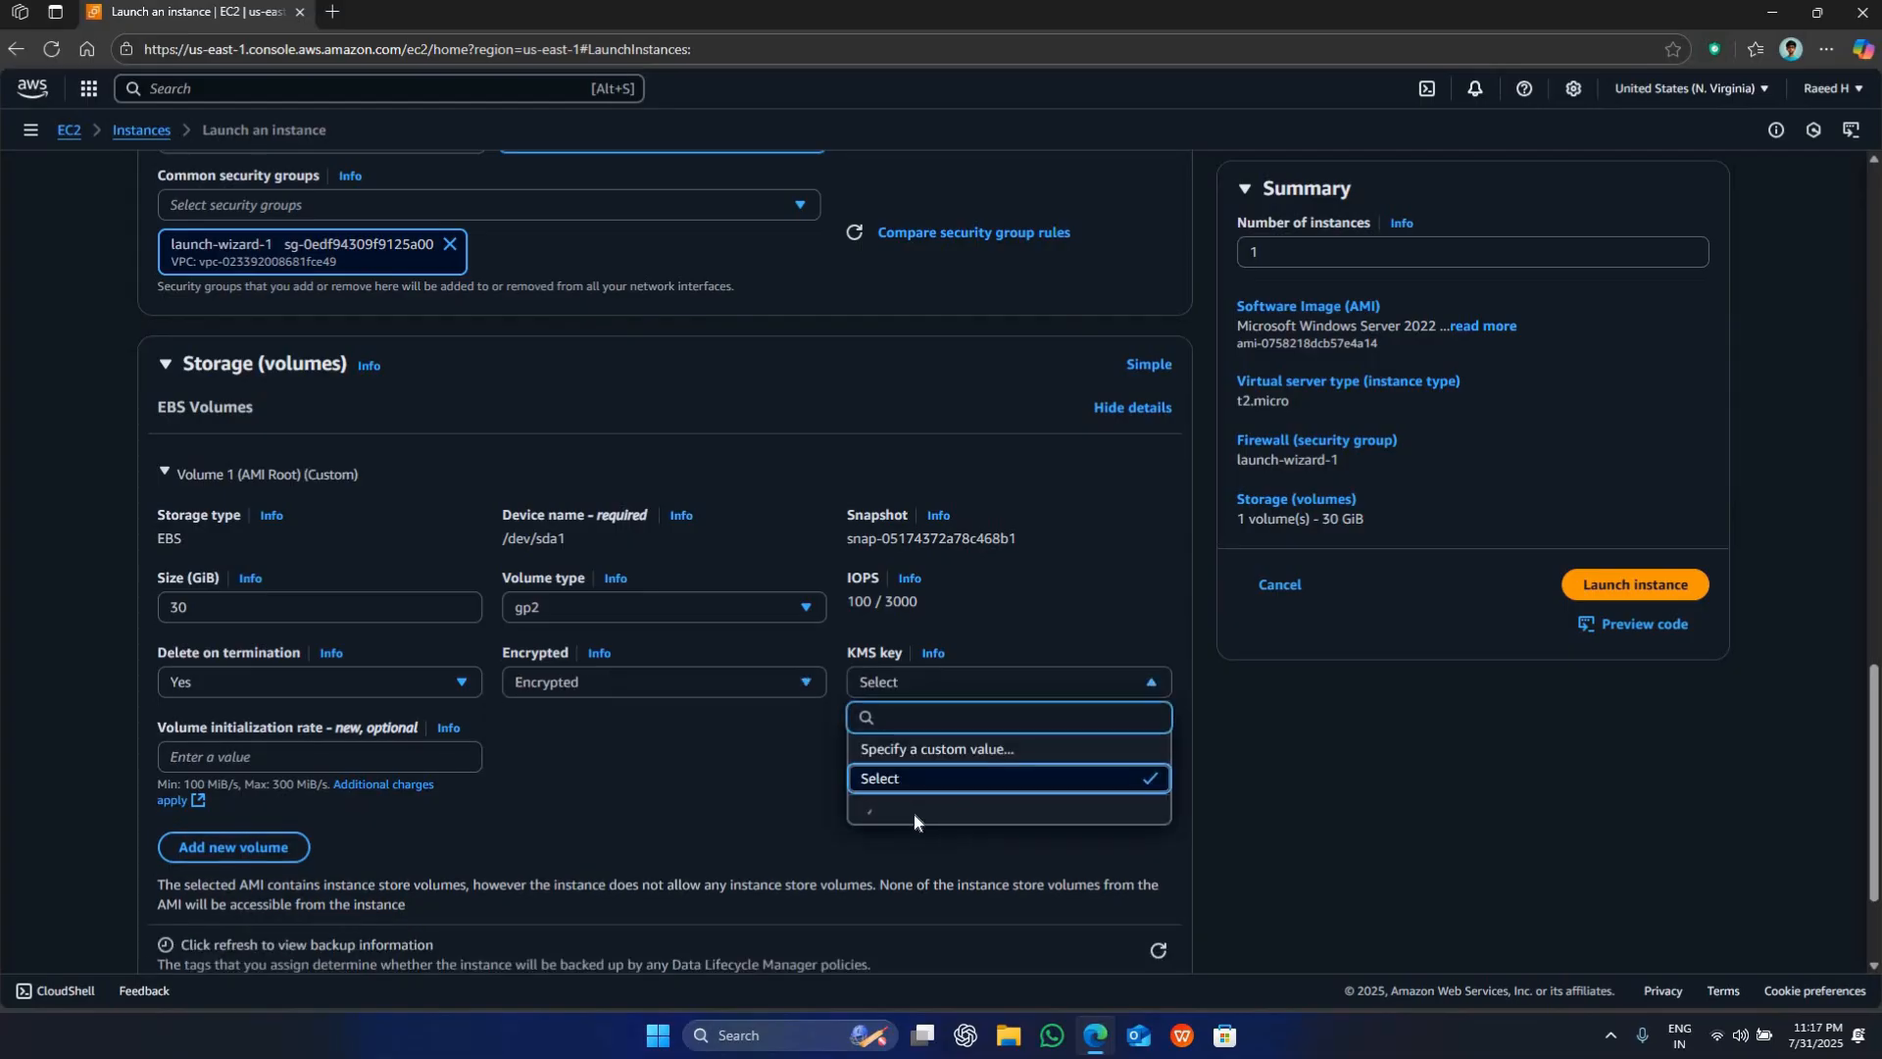
left_click(911, 812)
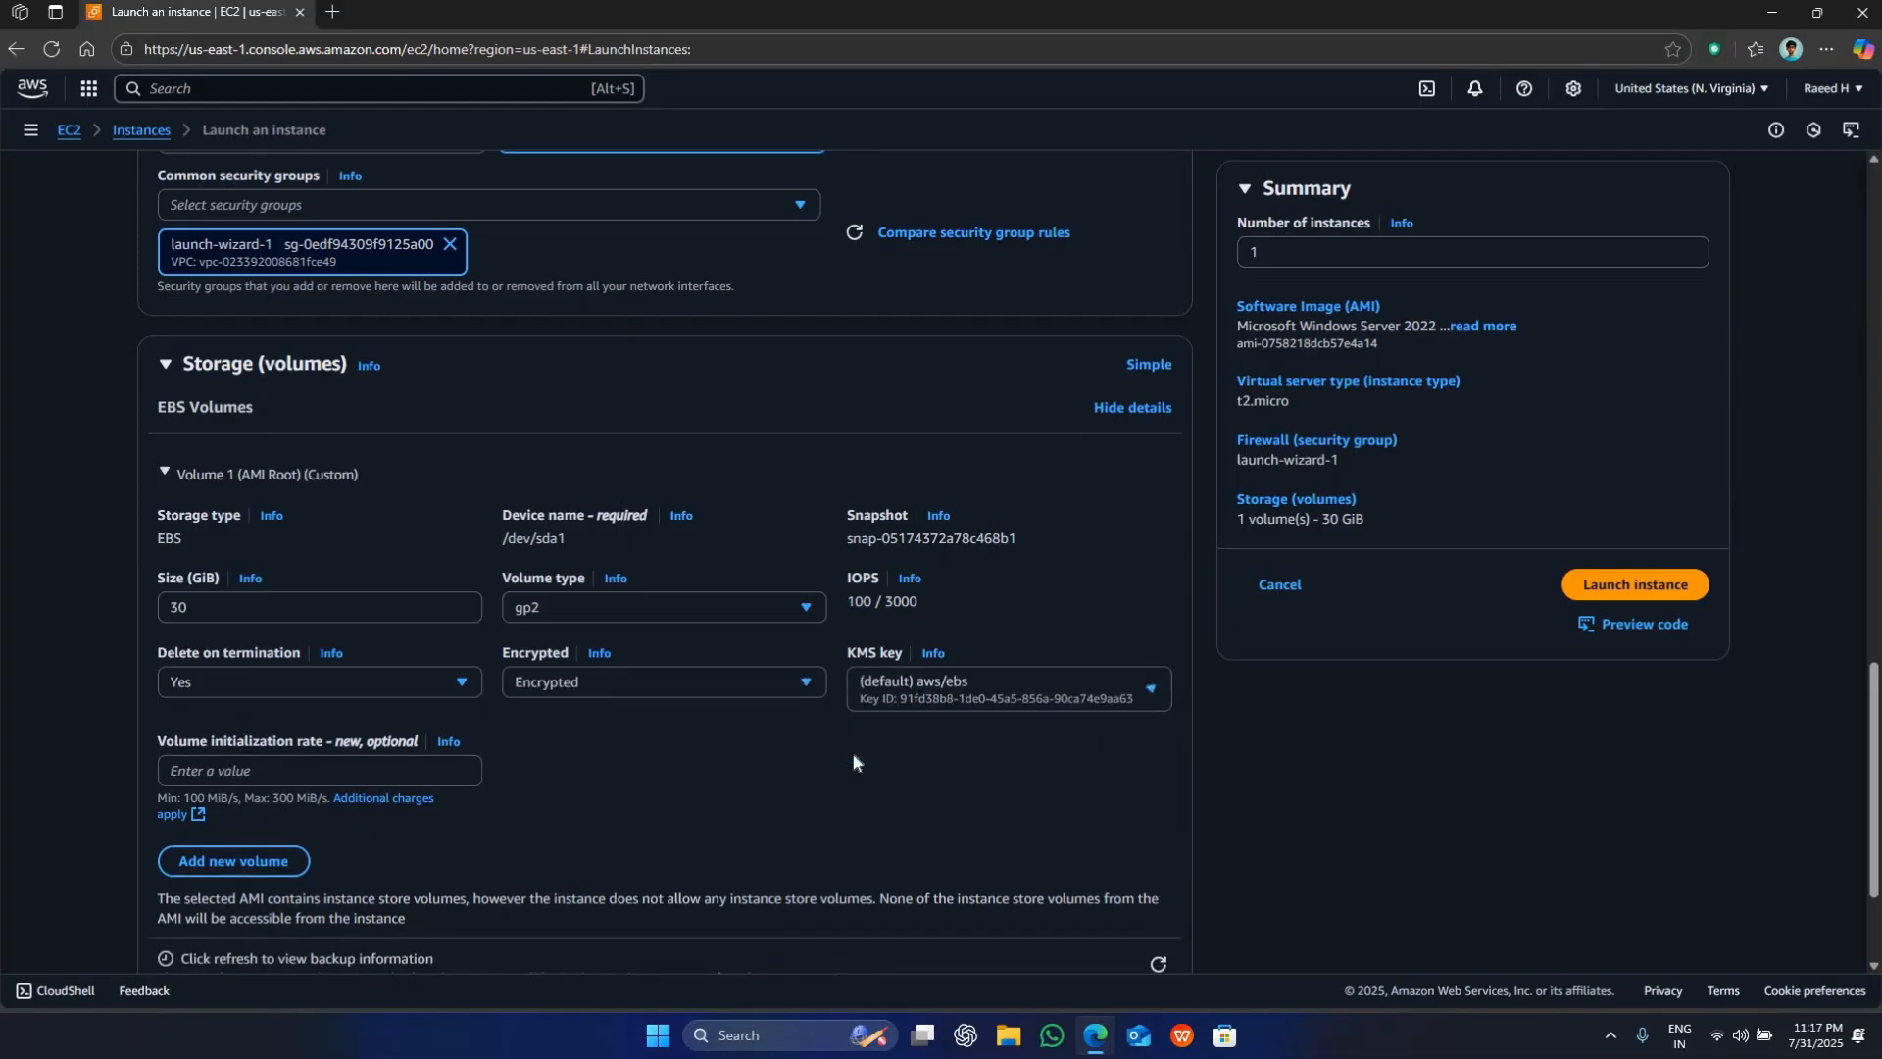
- Add a second EBS volume to the instance and set its size to 2 GiB
scroll(229, 596, "down", 1)
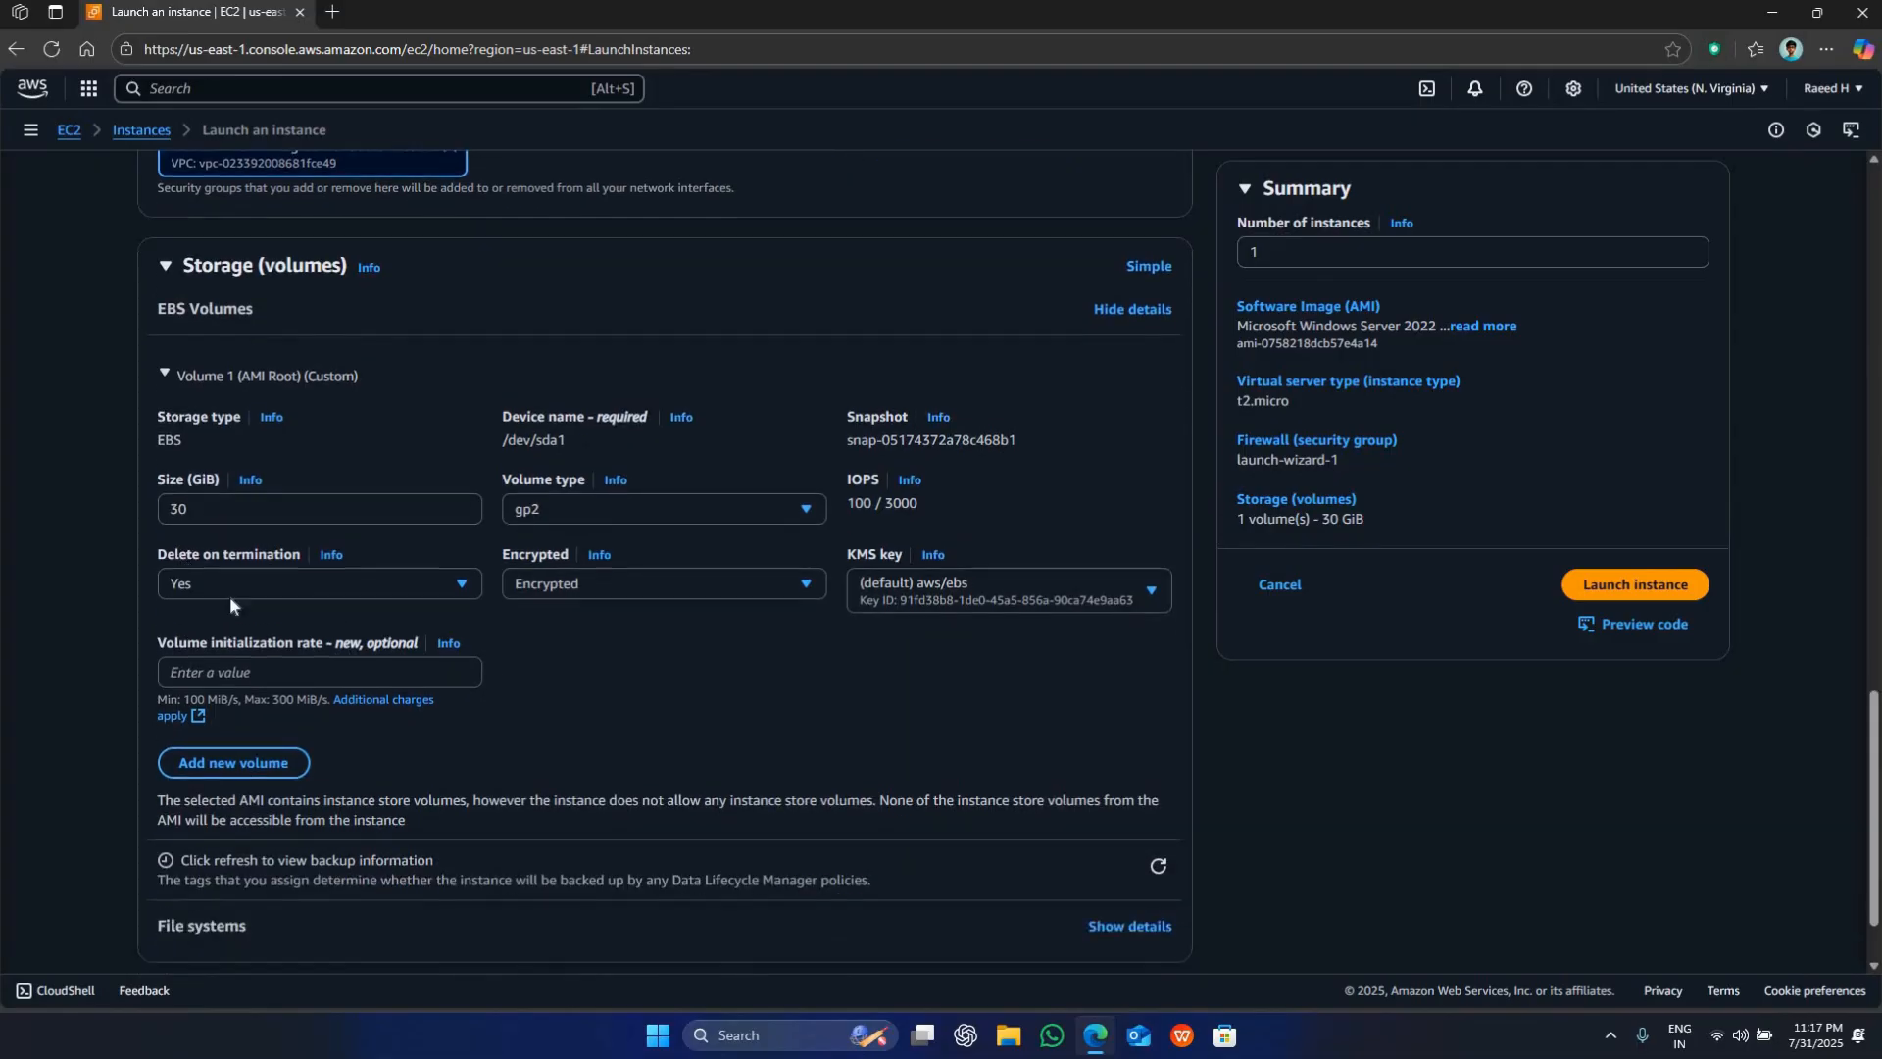
scroll(206, 676, "down", 1)
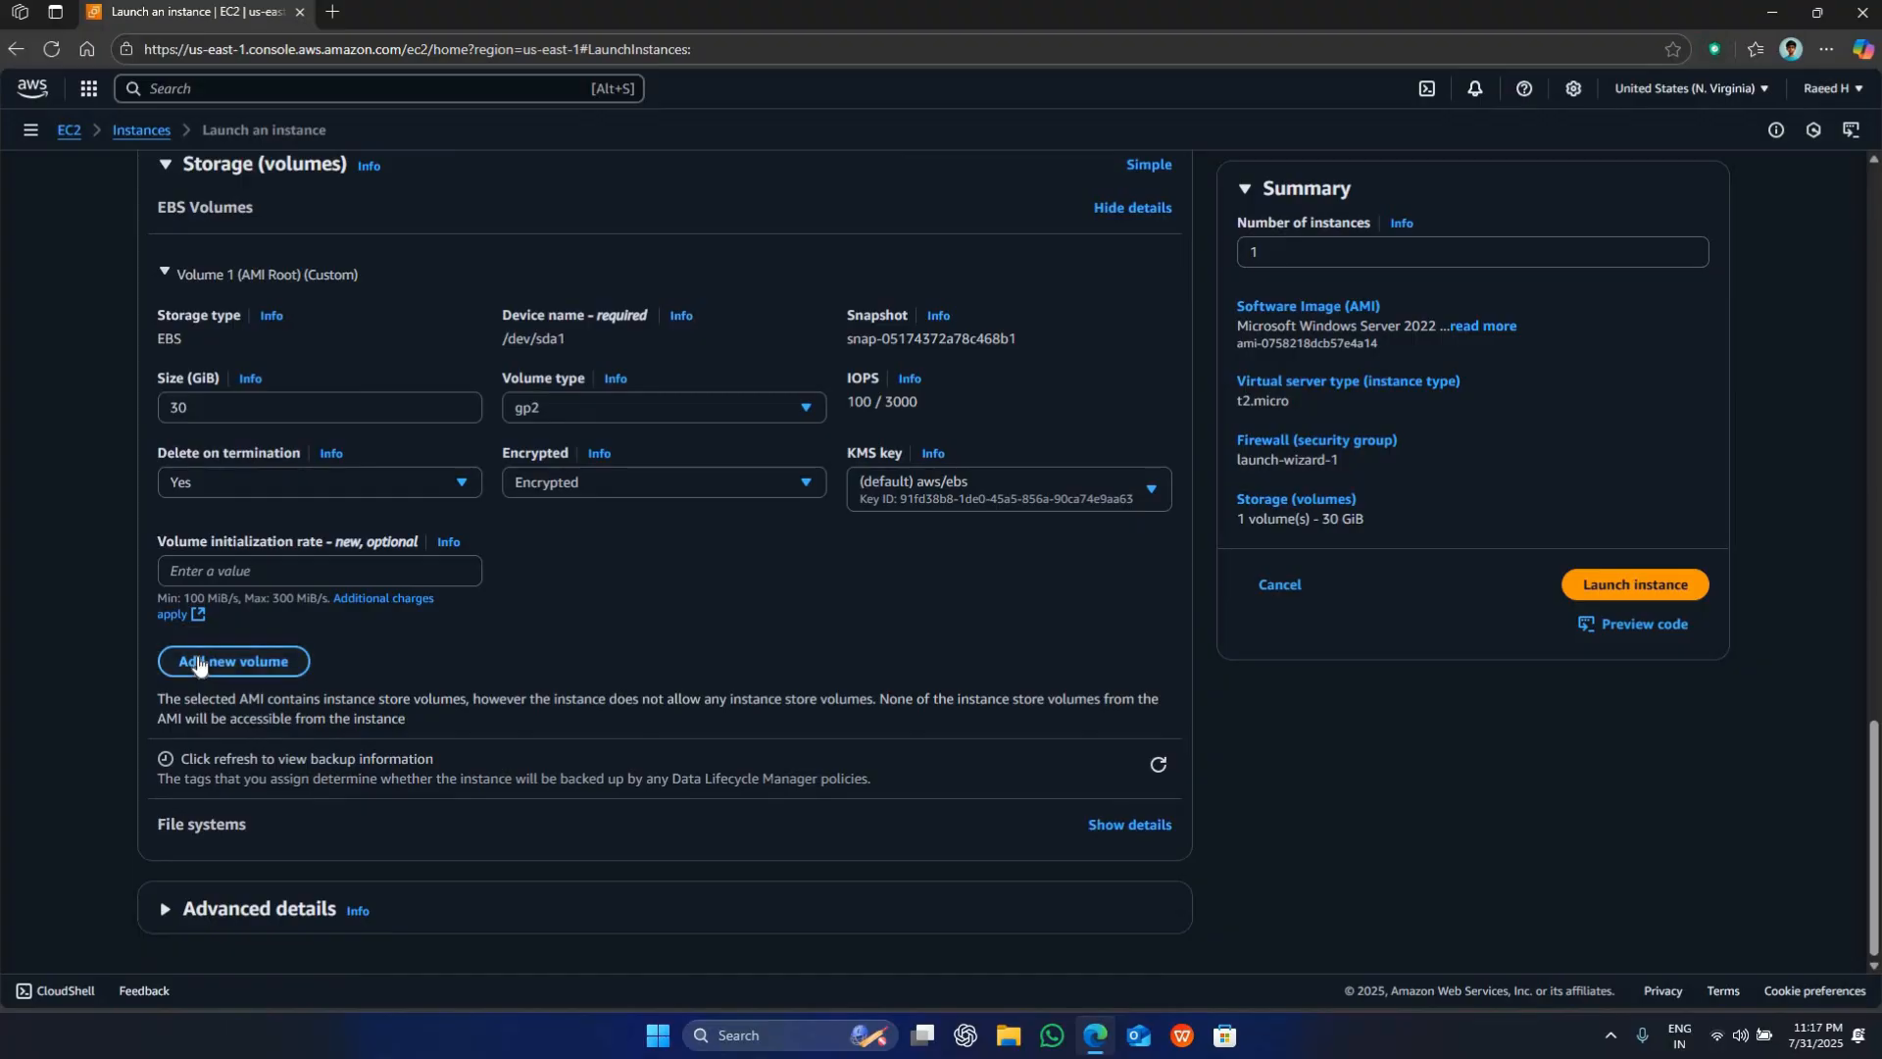
left_click(202, 660)
scroll(506, 642, "down", 3)
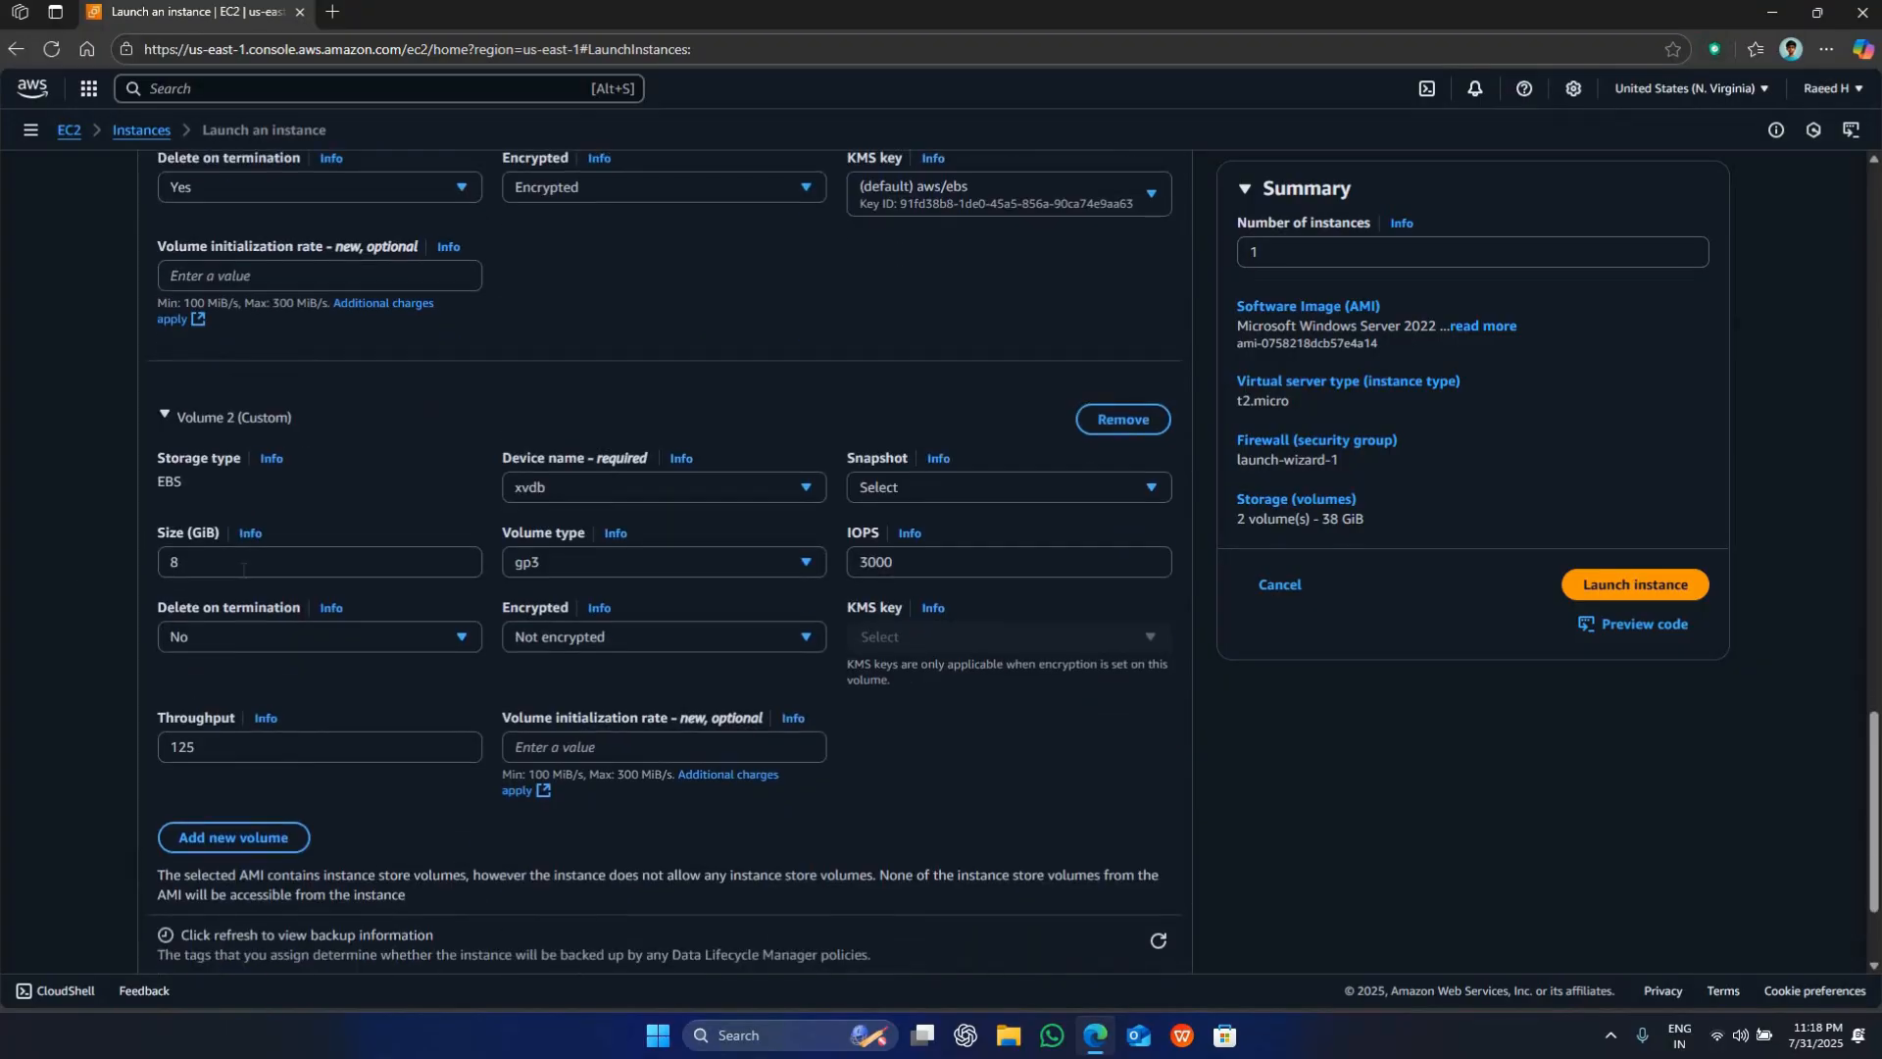
left_click(417, 570)
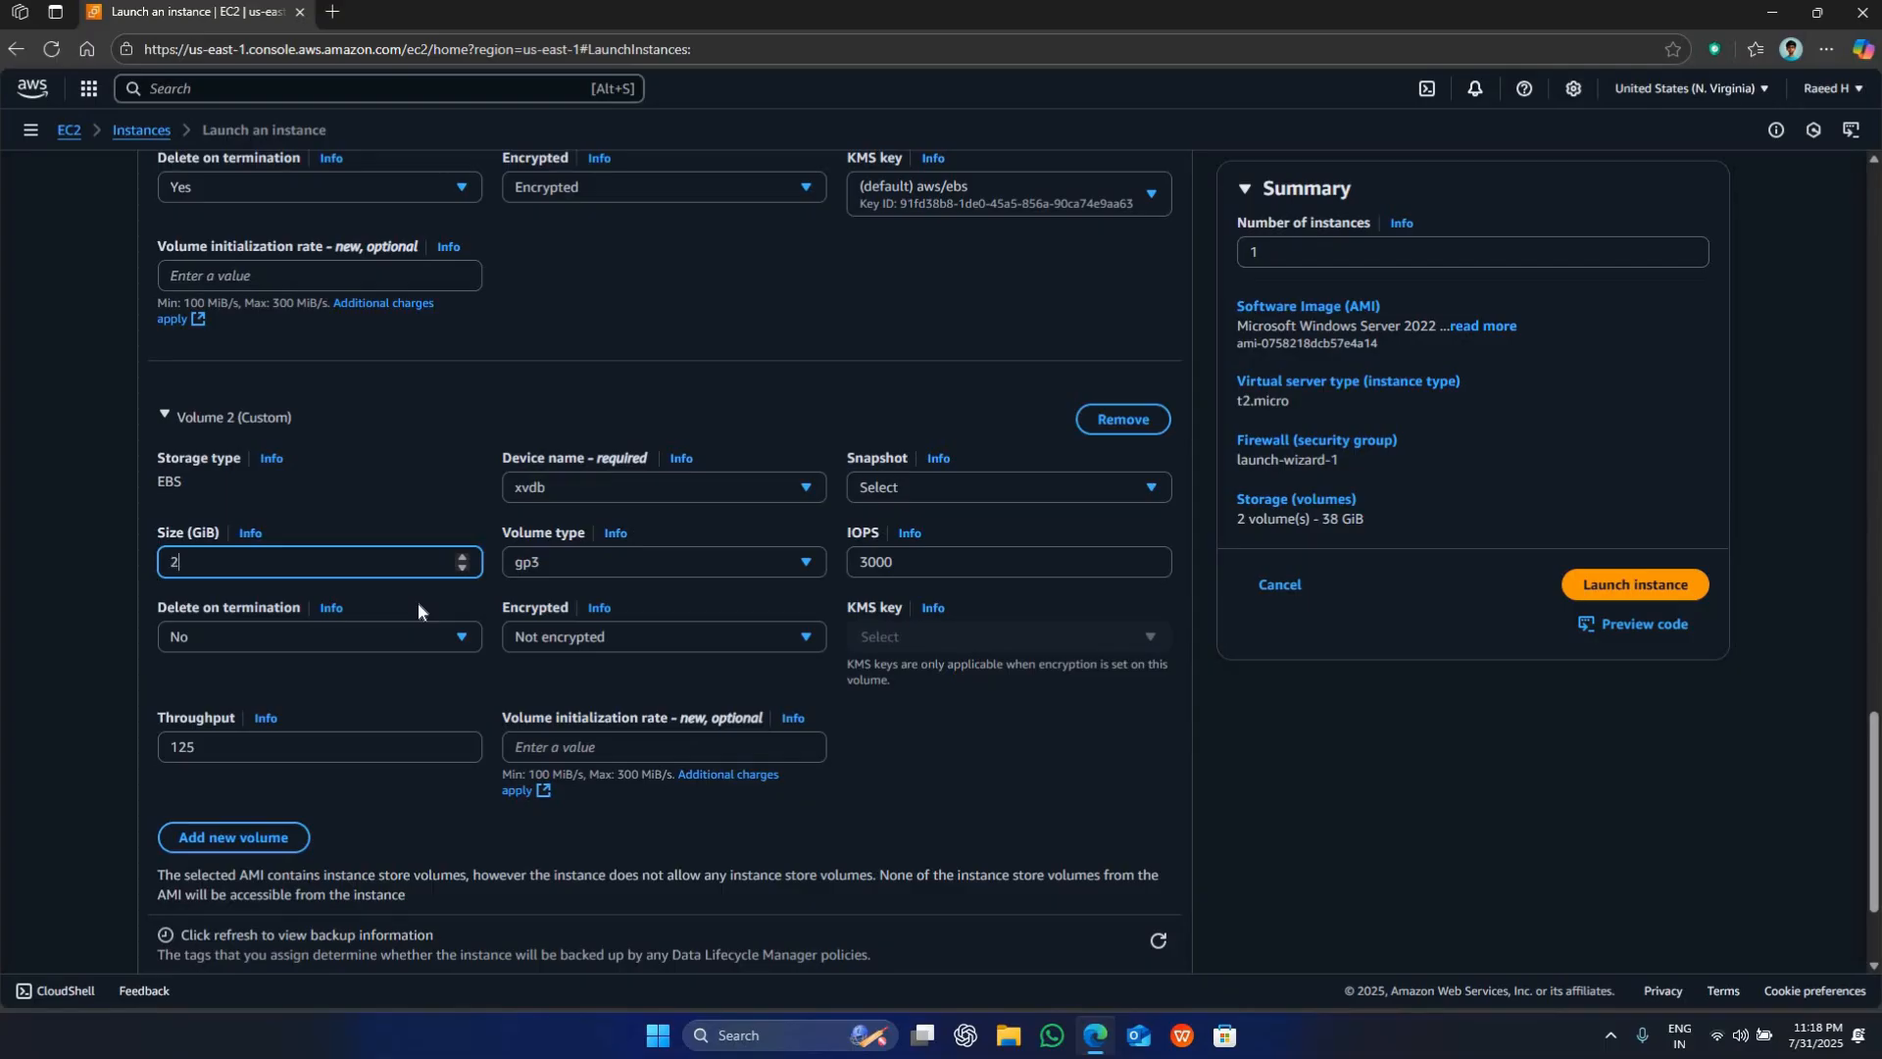
- Set the second volume's type to General purpose SSD (gp2) and its Delete on termination option to Yes
left_click(585, 561)
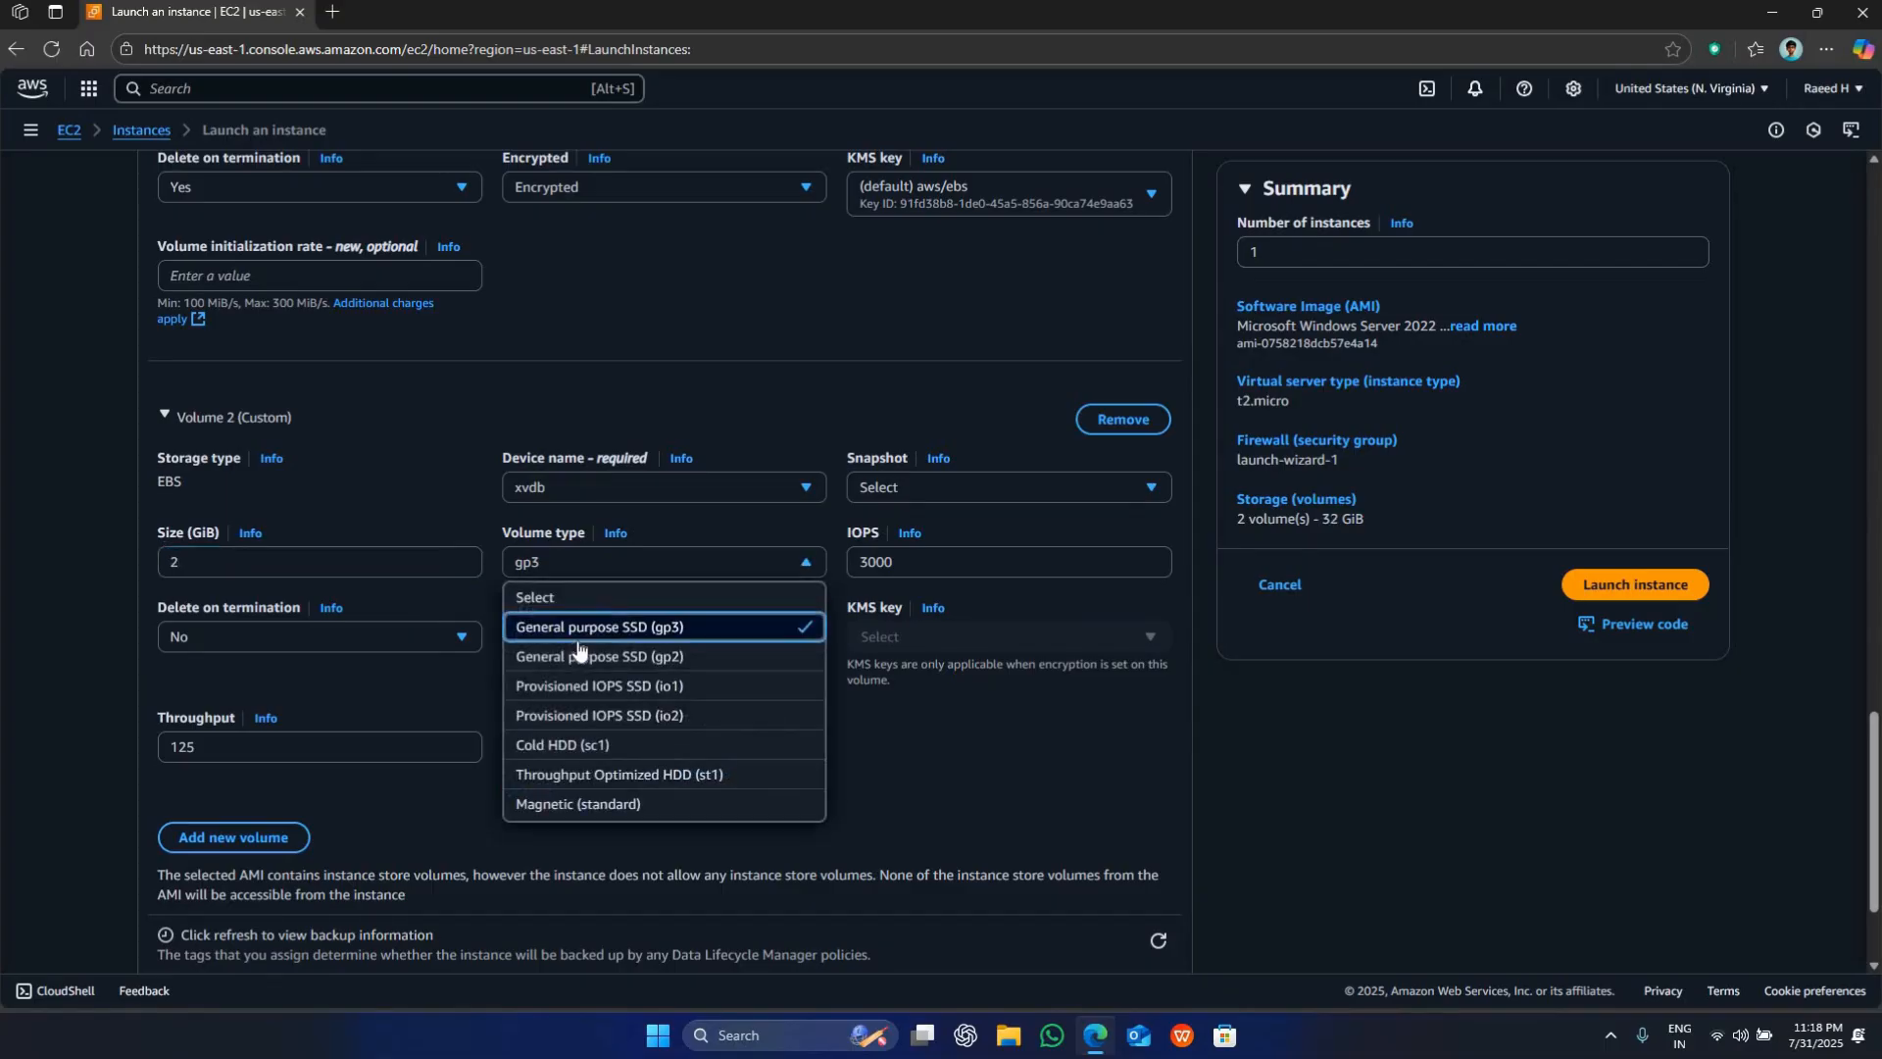
left_click(647, 655)
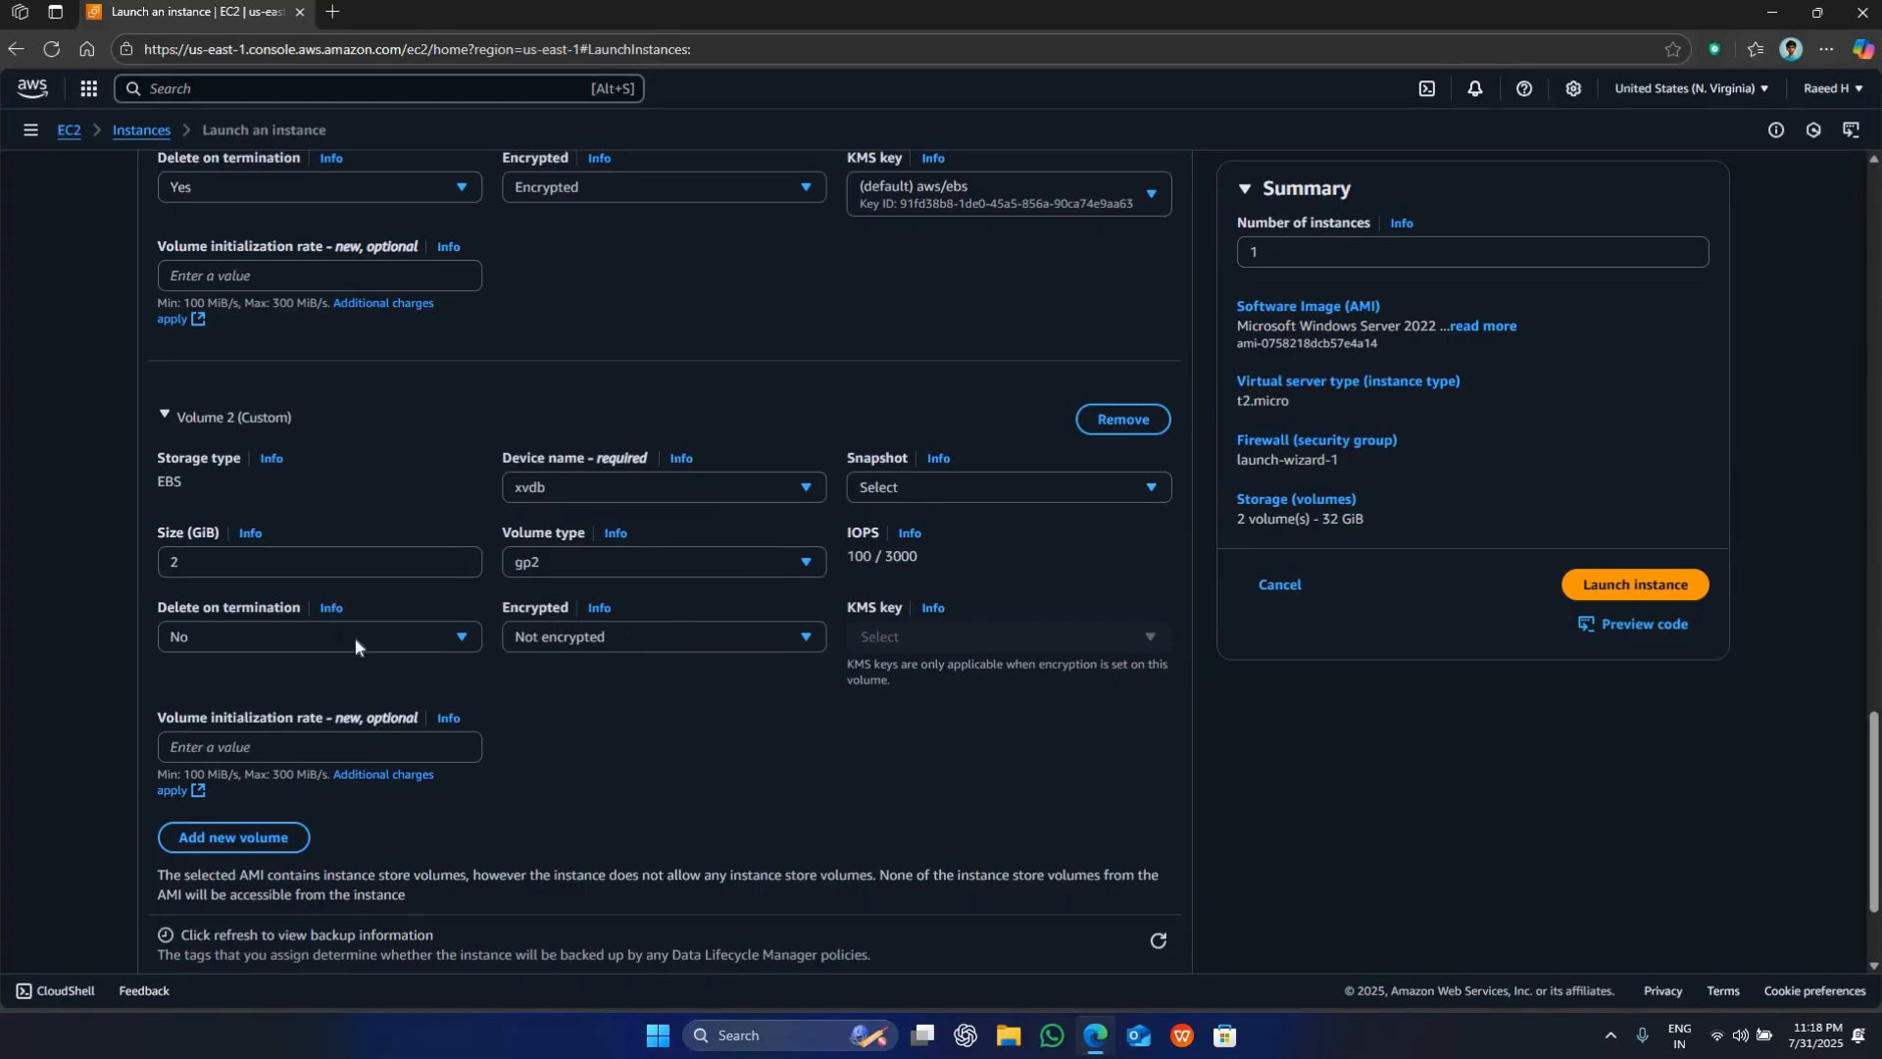
left_click(310, 638)
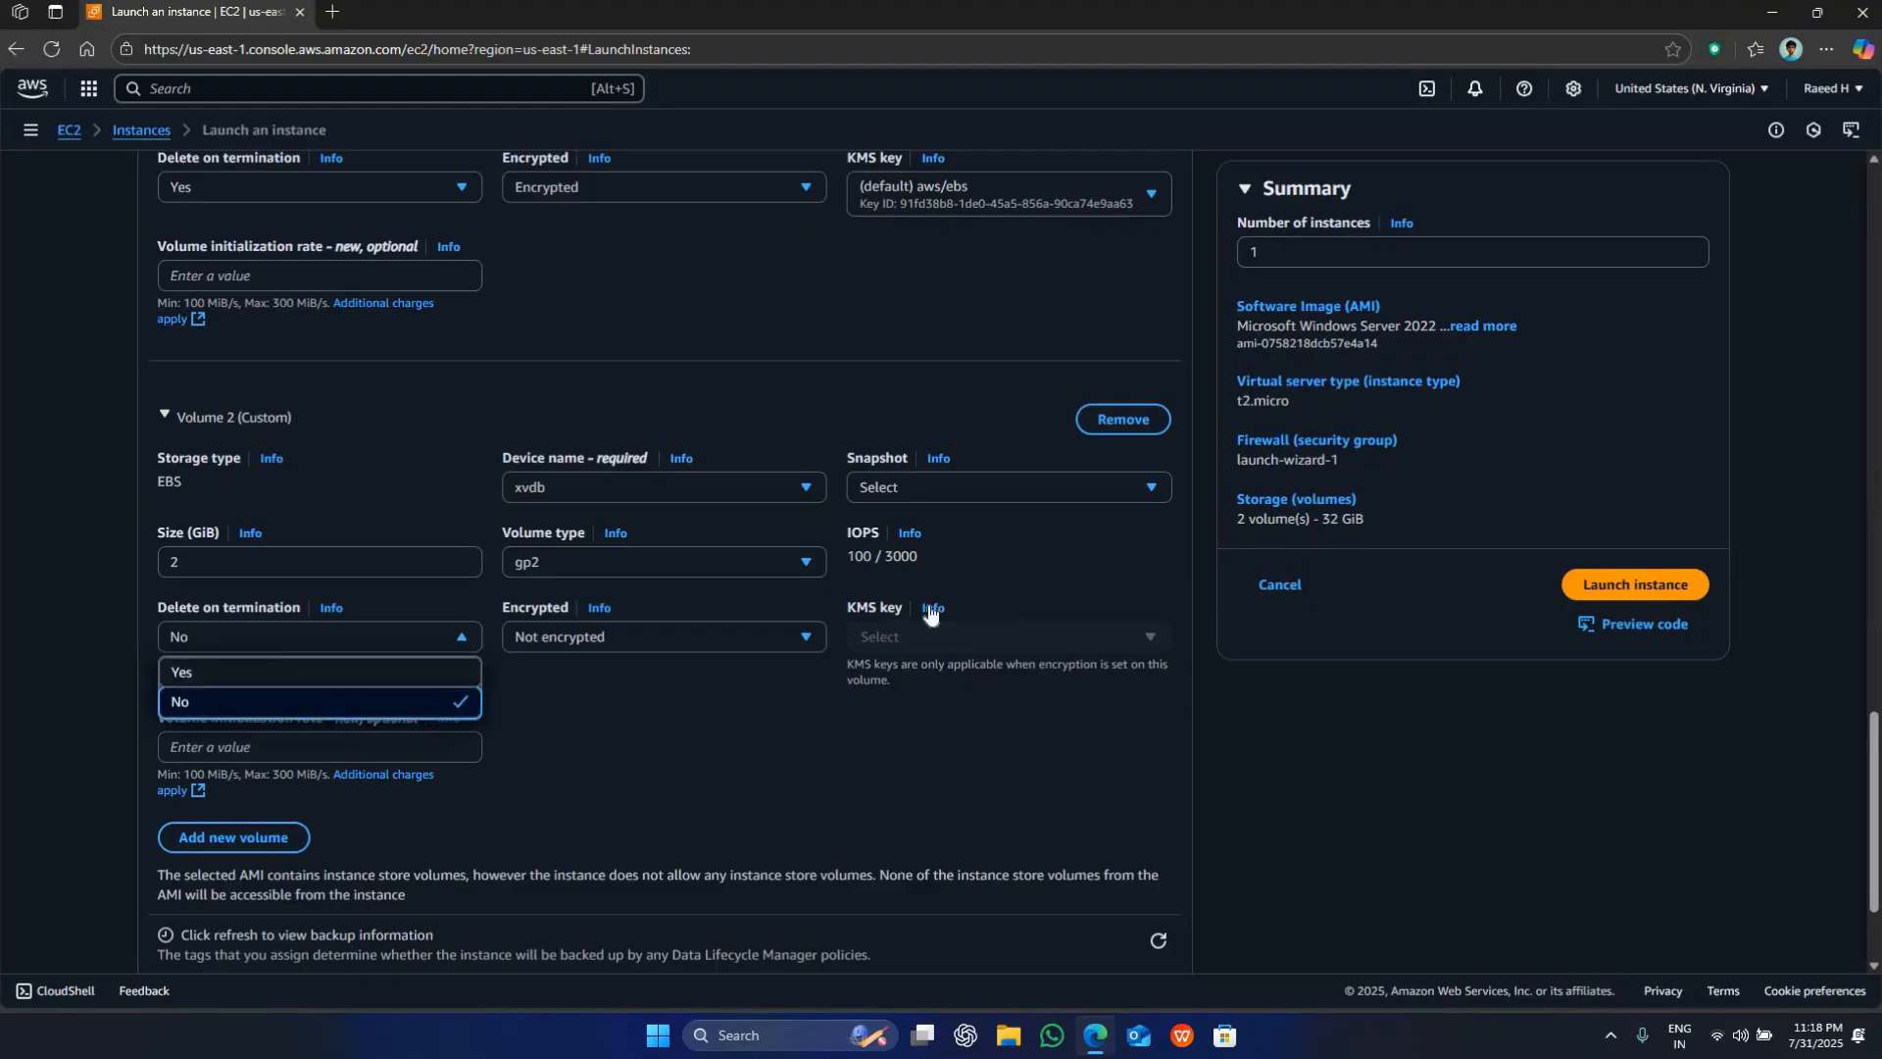
left_click(311, 669)
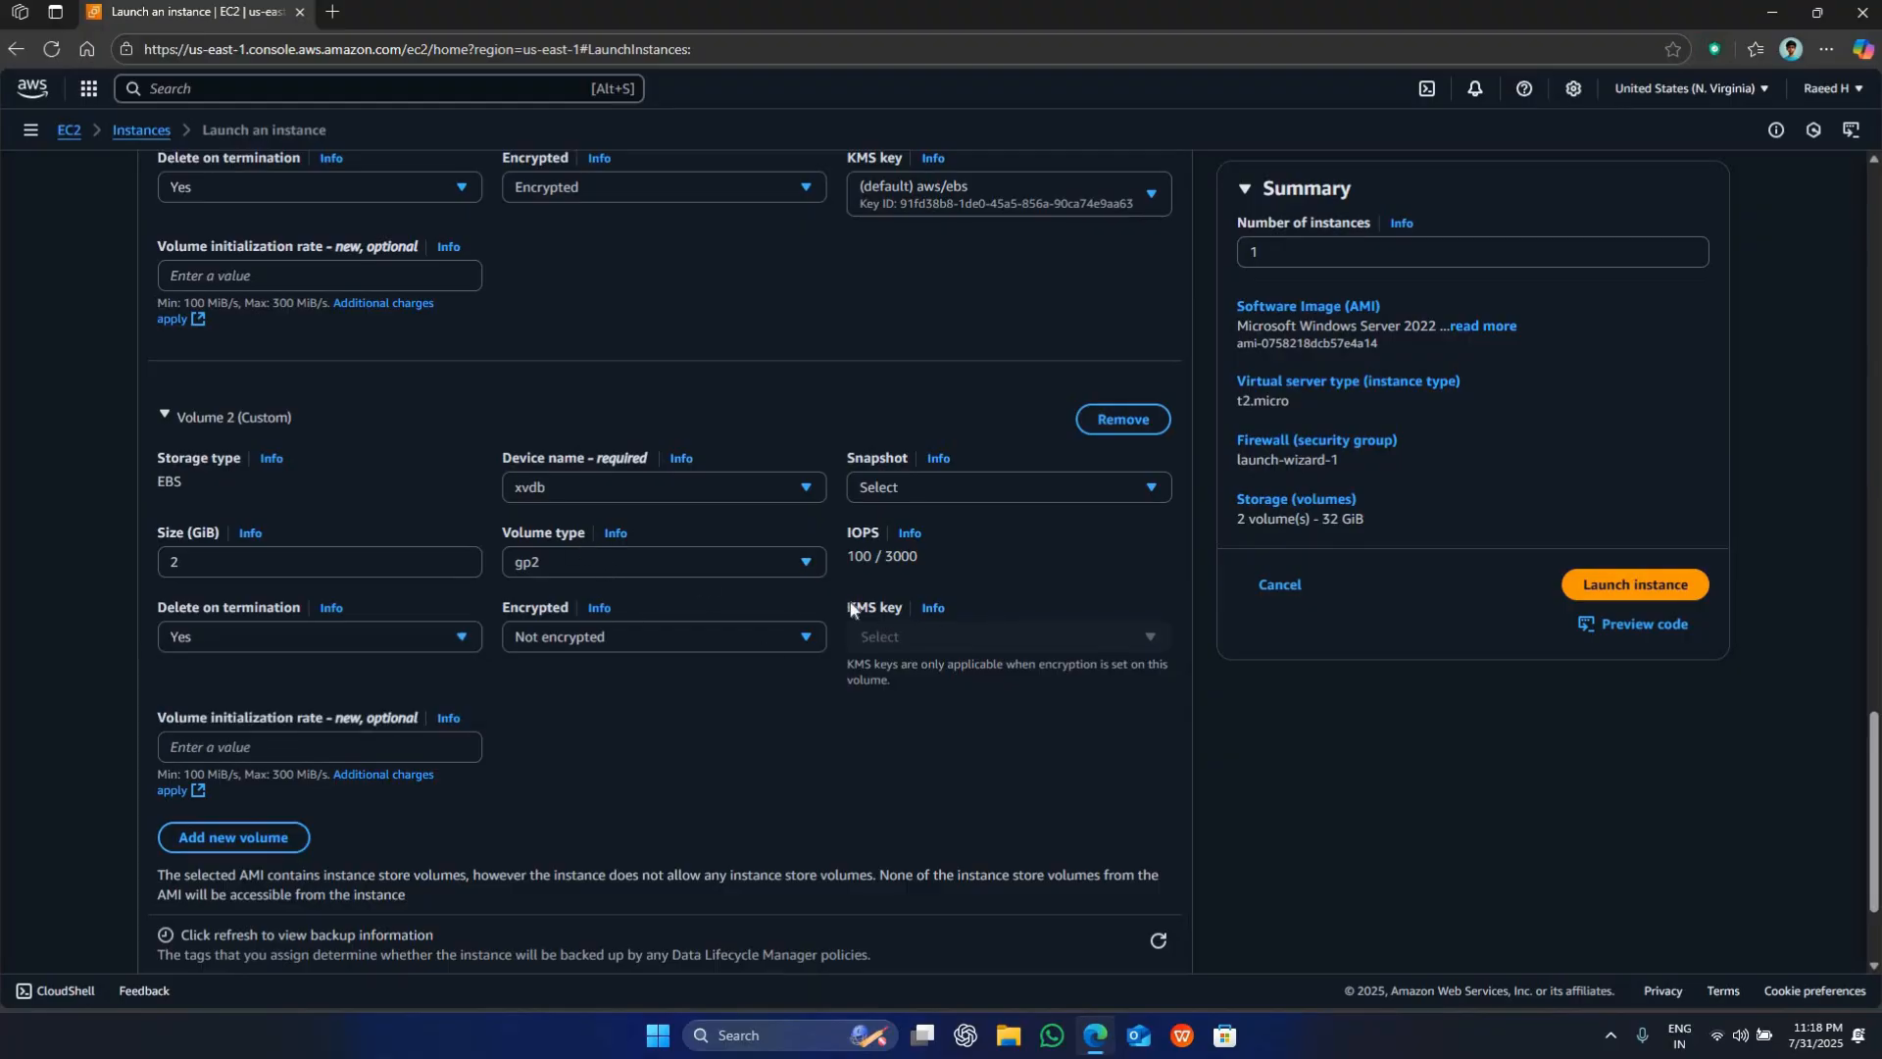
- Review the second volume's settings and launch the instance
scroll(412, 676, "down", 1)
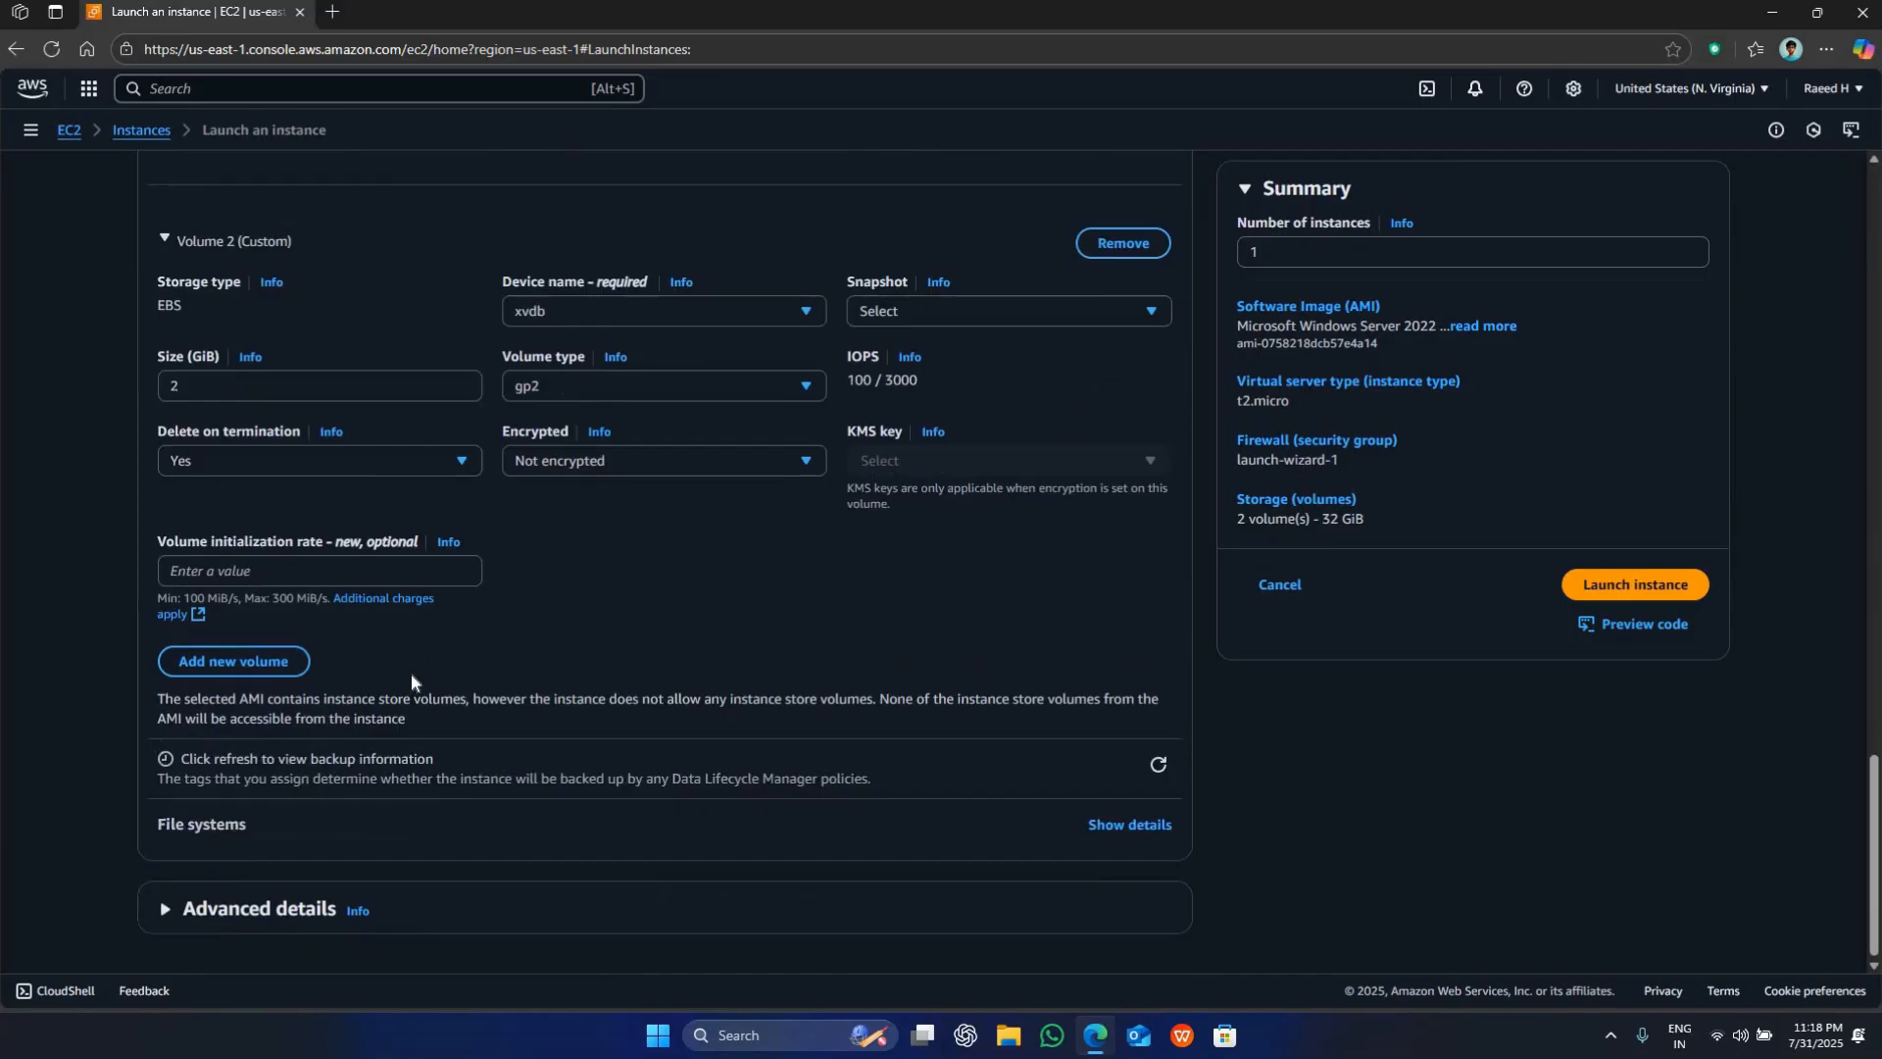
scroll(410, 672, "down", 1)
scroll(485, 529, "up", 2)
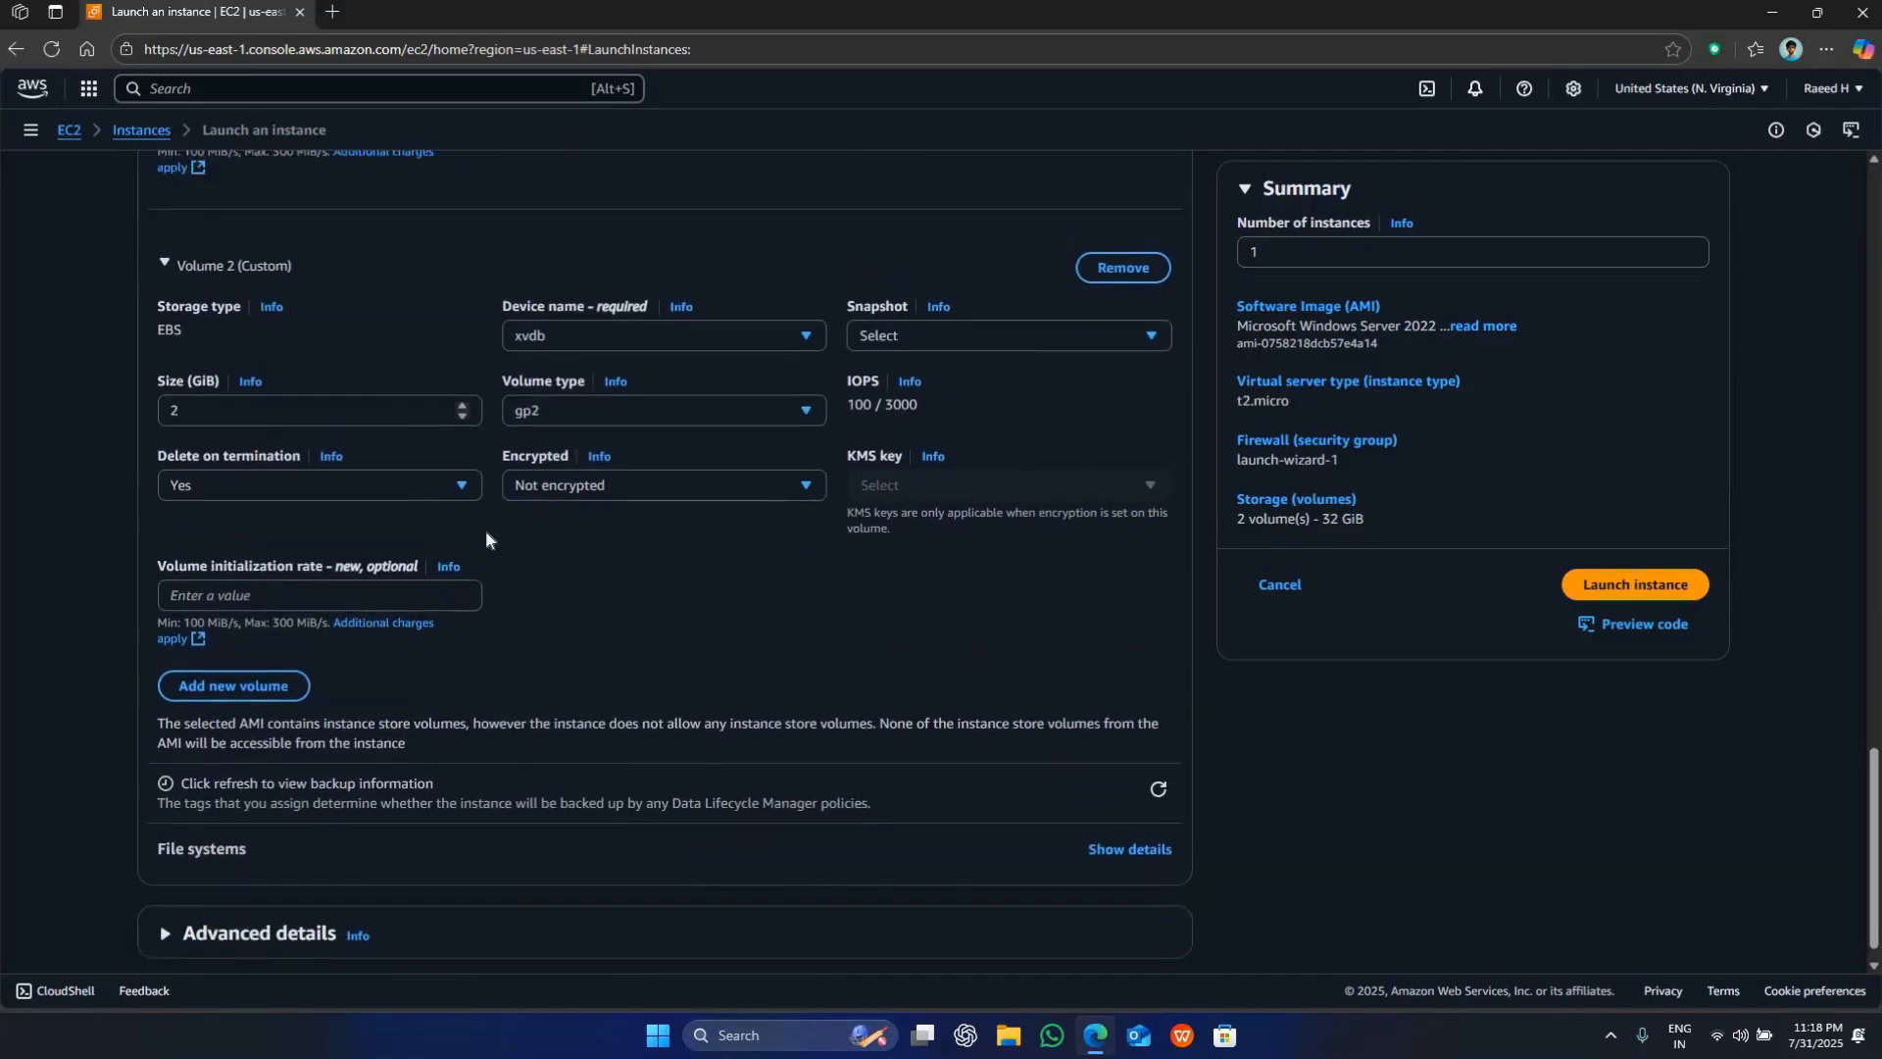
scroll(770, 502, "down", 1)
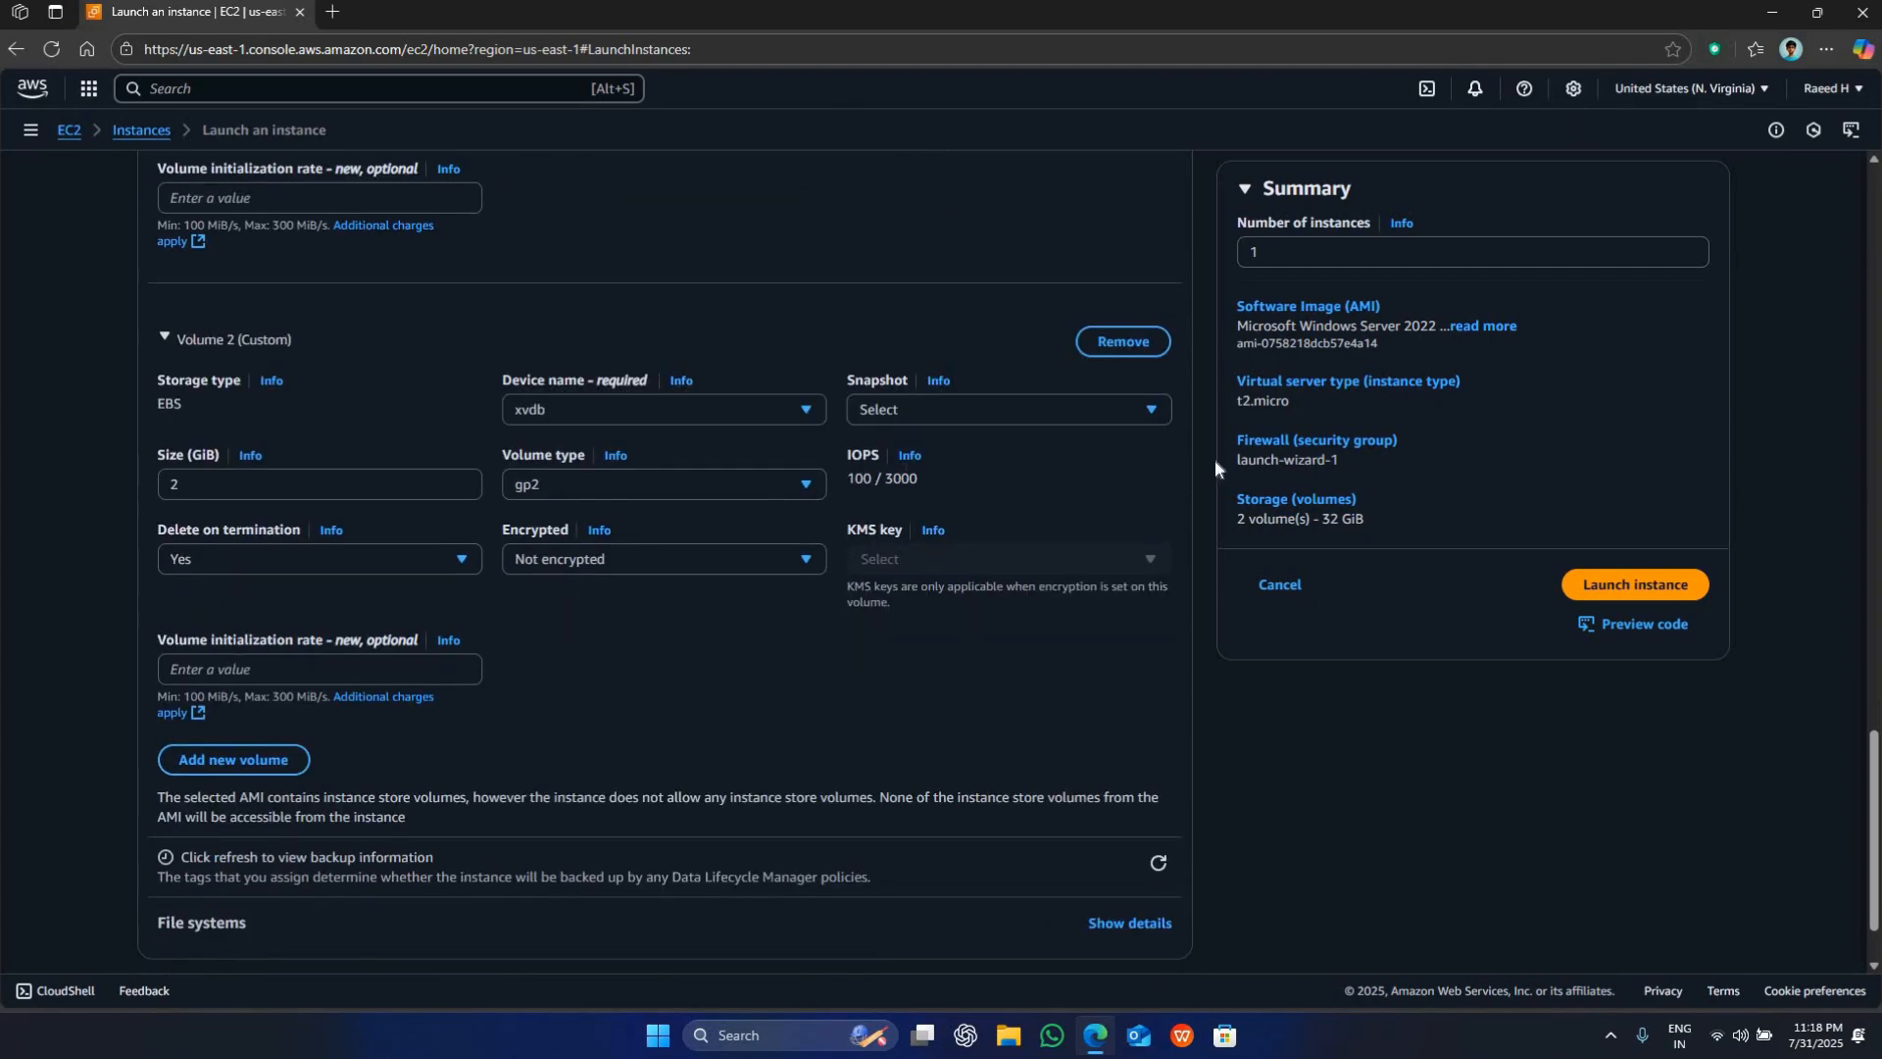
left_click(1590, 588)
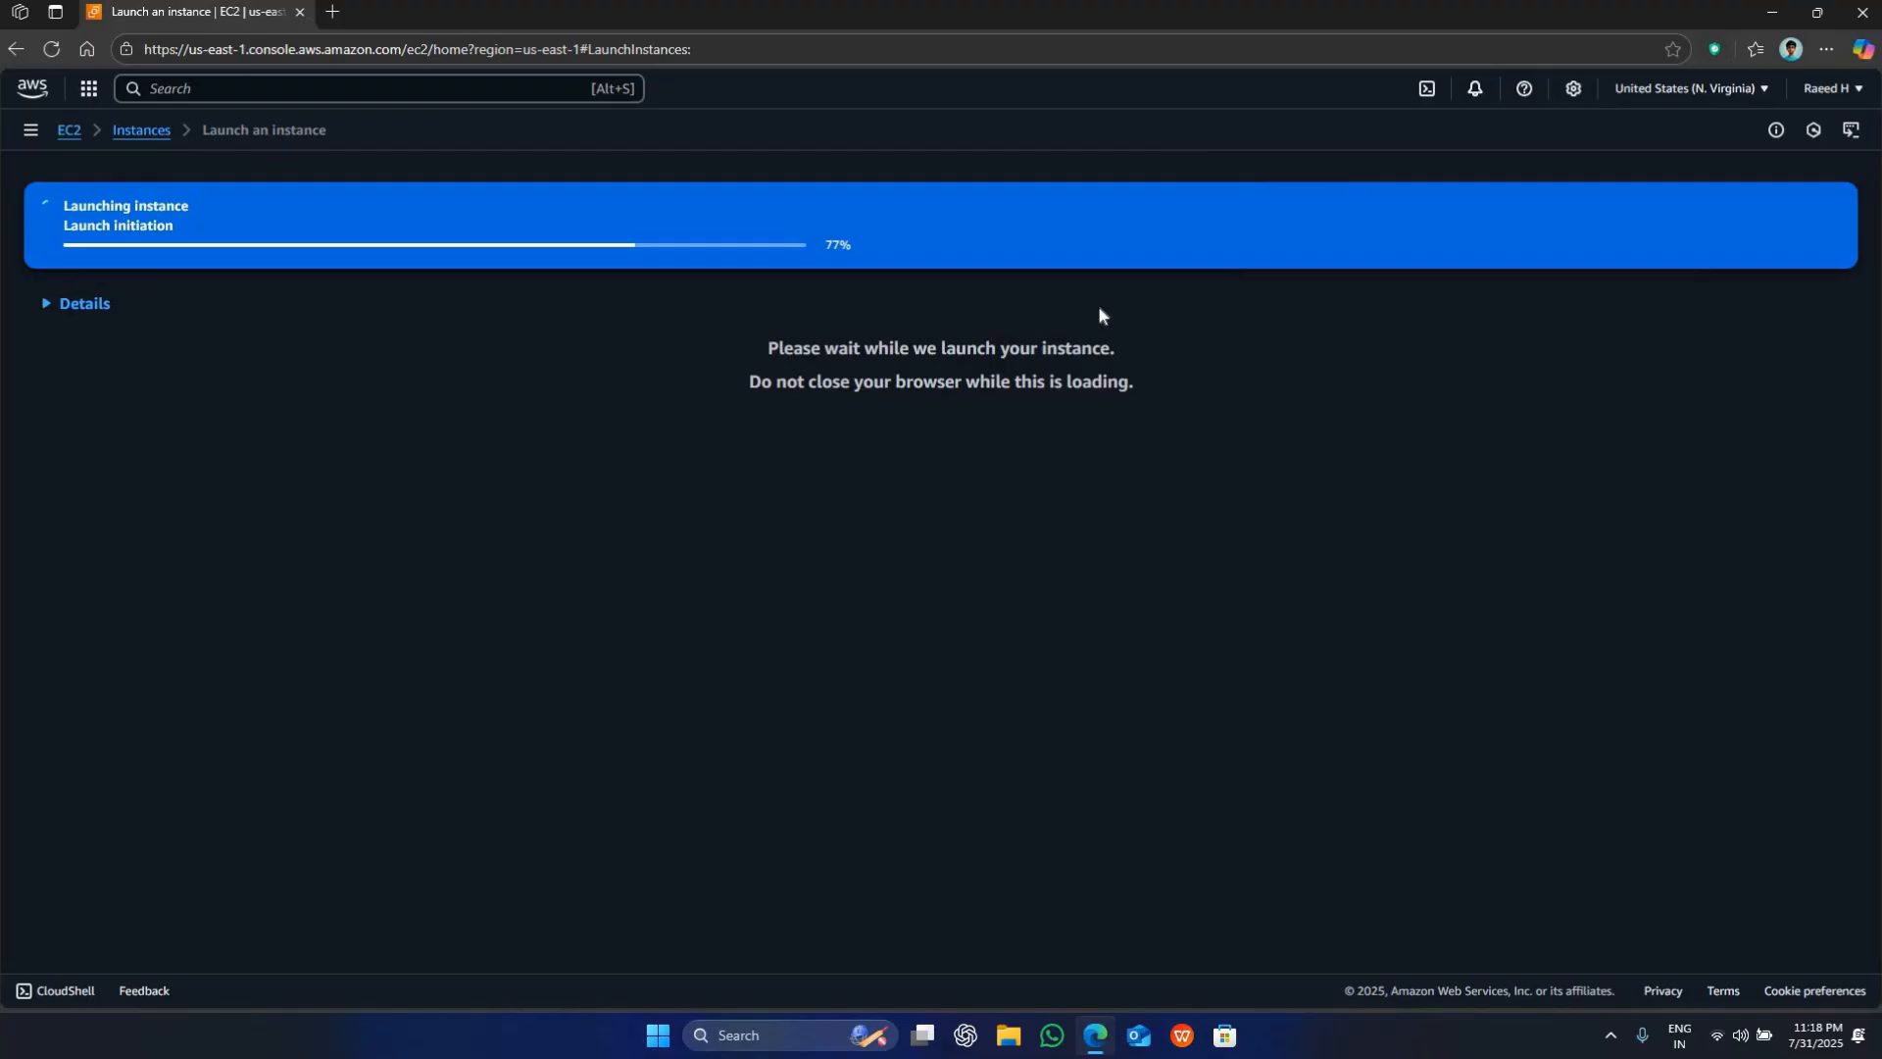
- Open the list of EC2 instances and refresh it to check the state of the Server instance
left_click(30, 129)
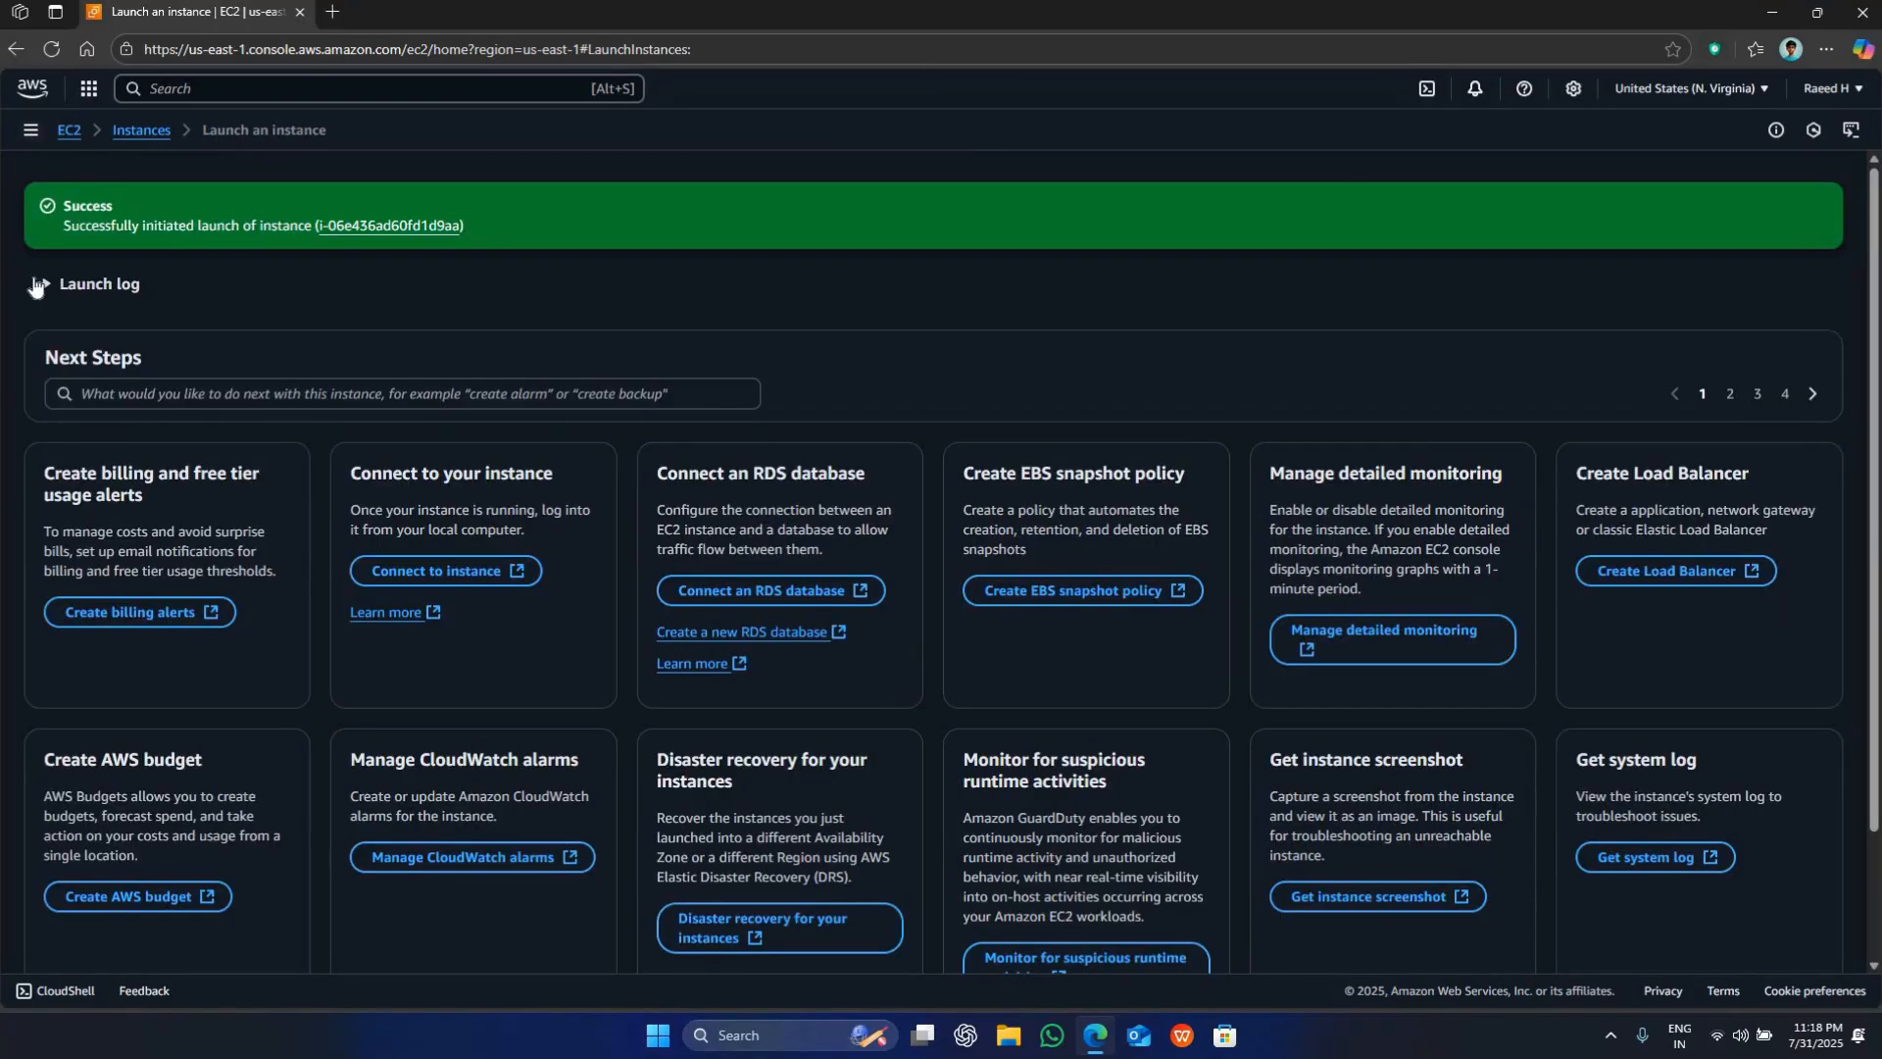
left_click(59, 342)
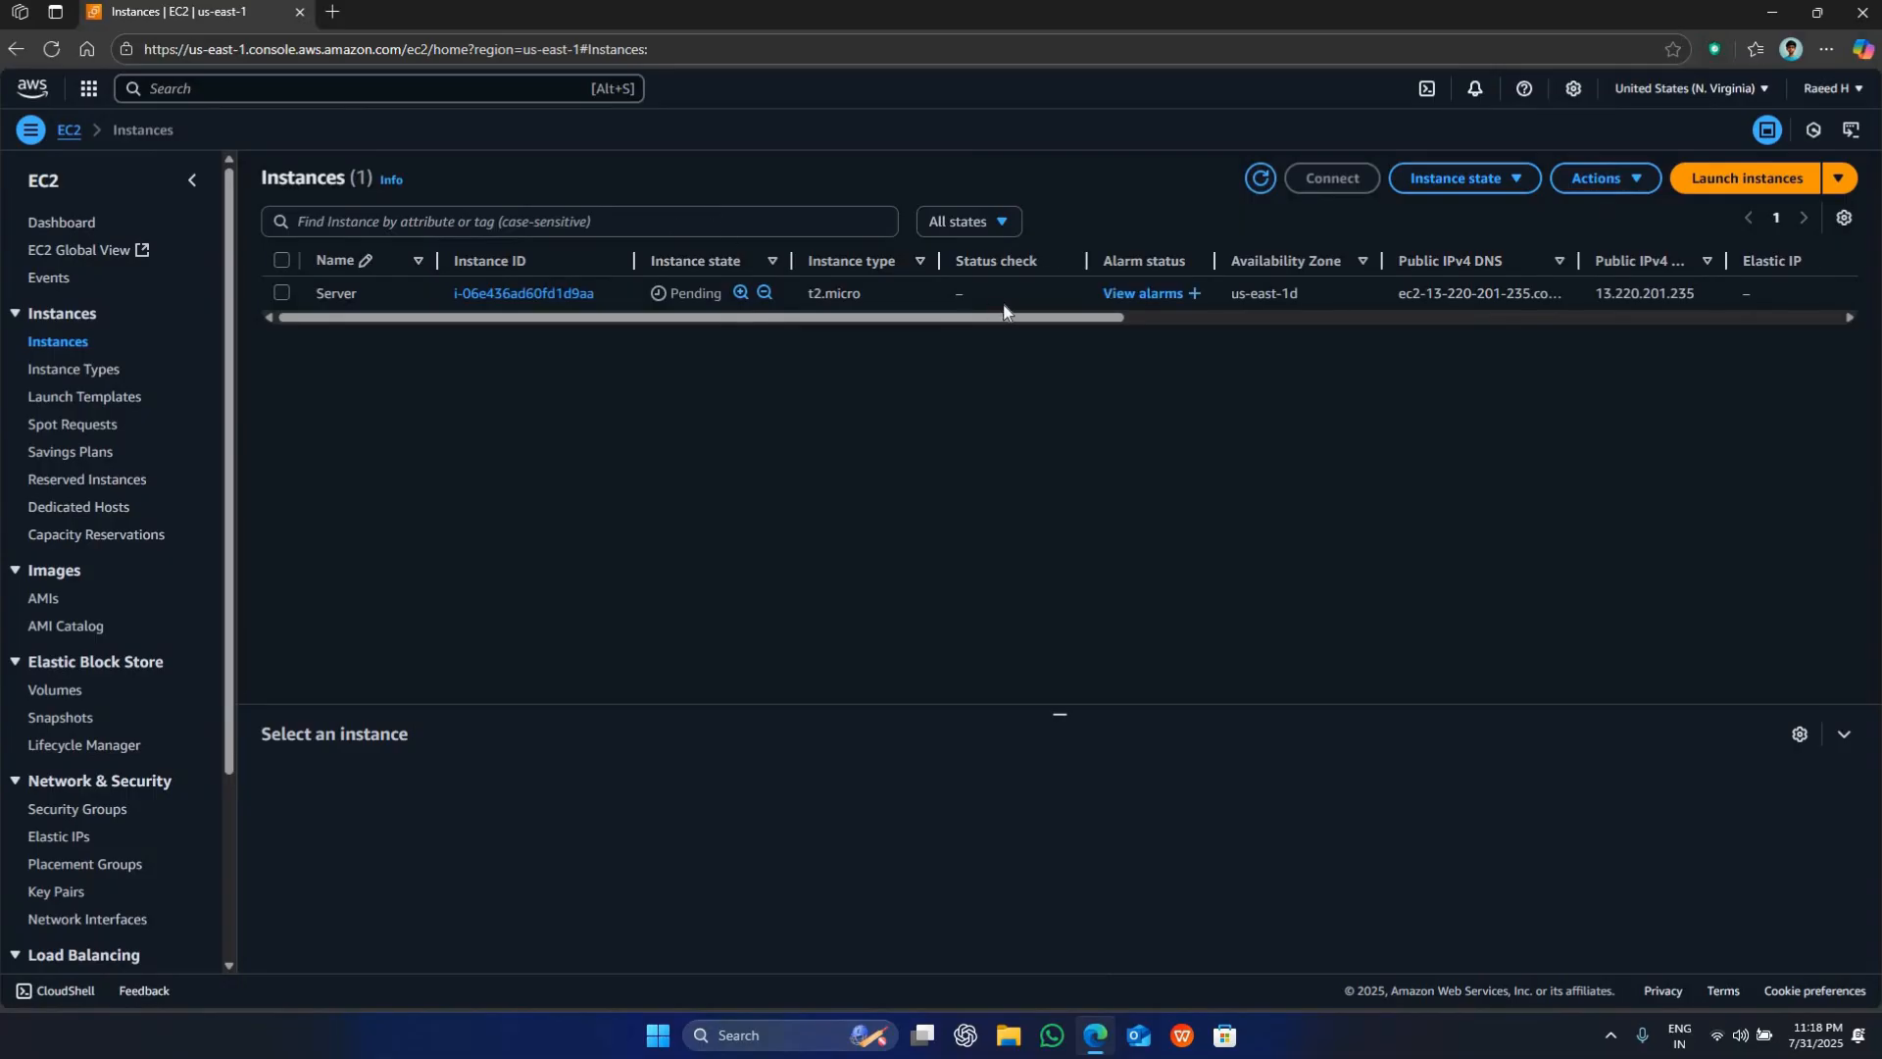
left_click(284, 293)
left_click(283, 293)
left_click(1260, 186)
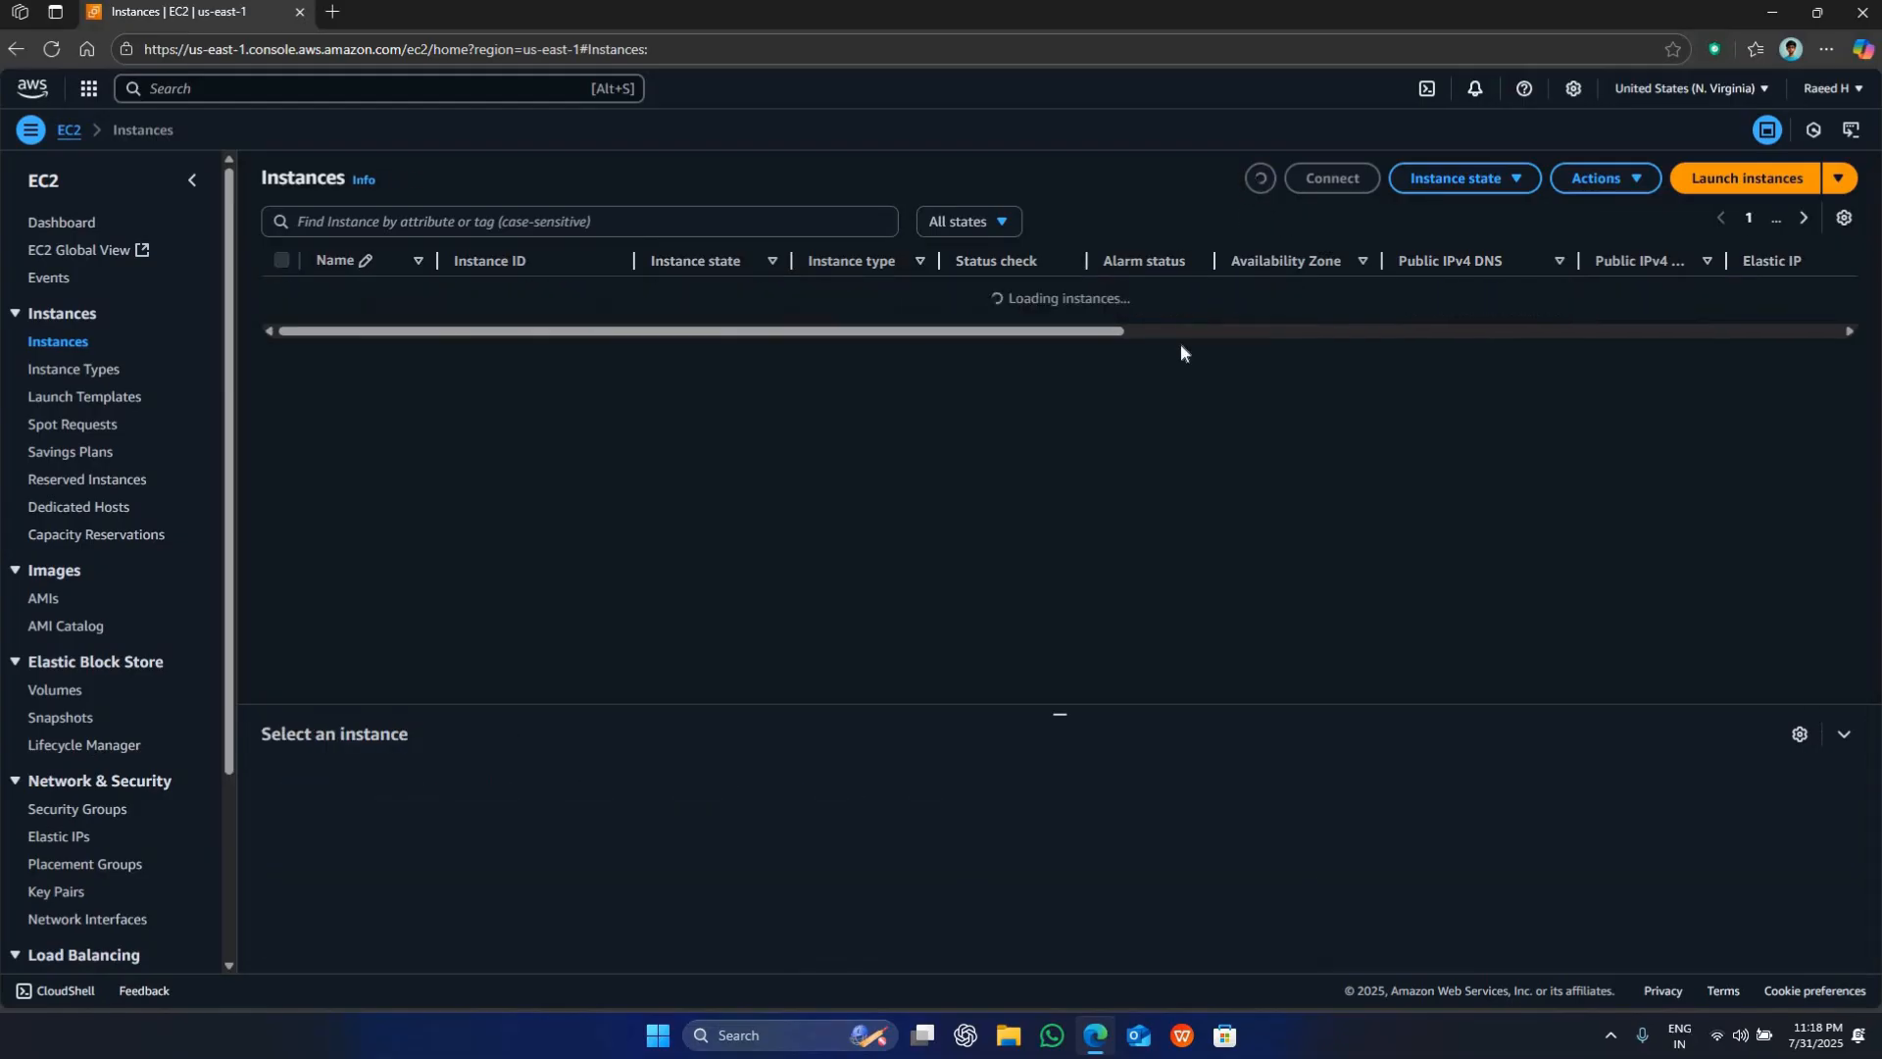
- Open the EBS volumes list and examine the volume state, attached resources and encryption of both volumes
left_click(70, 692)
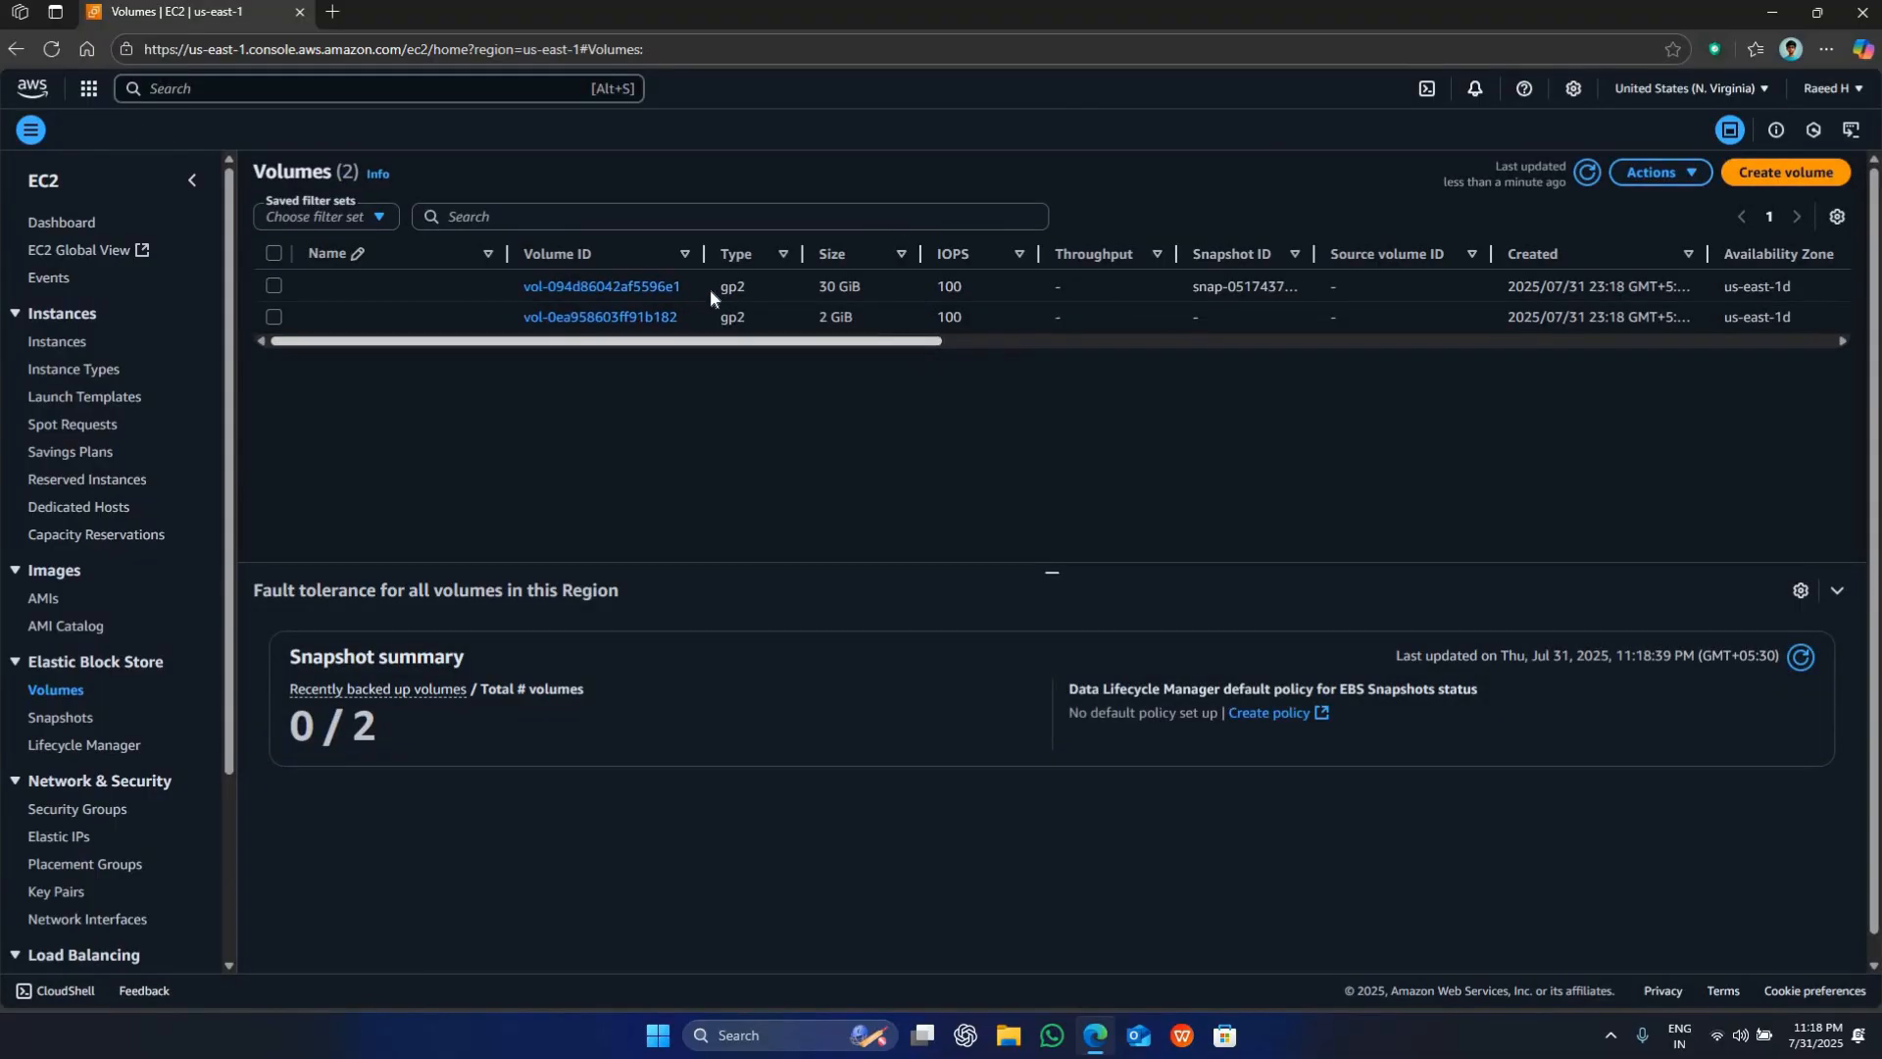
left_click_drag(726, 341, 1000, 343)
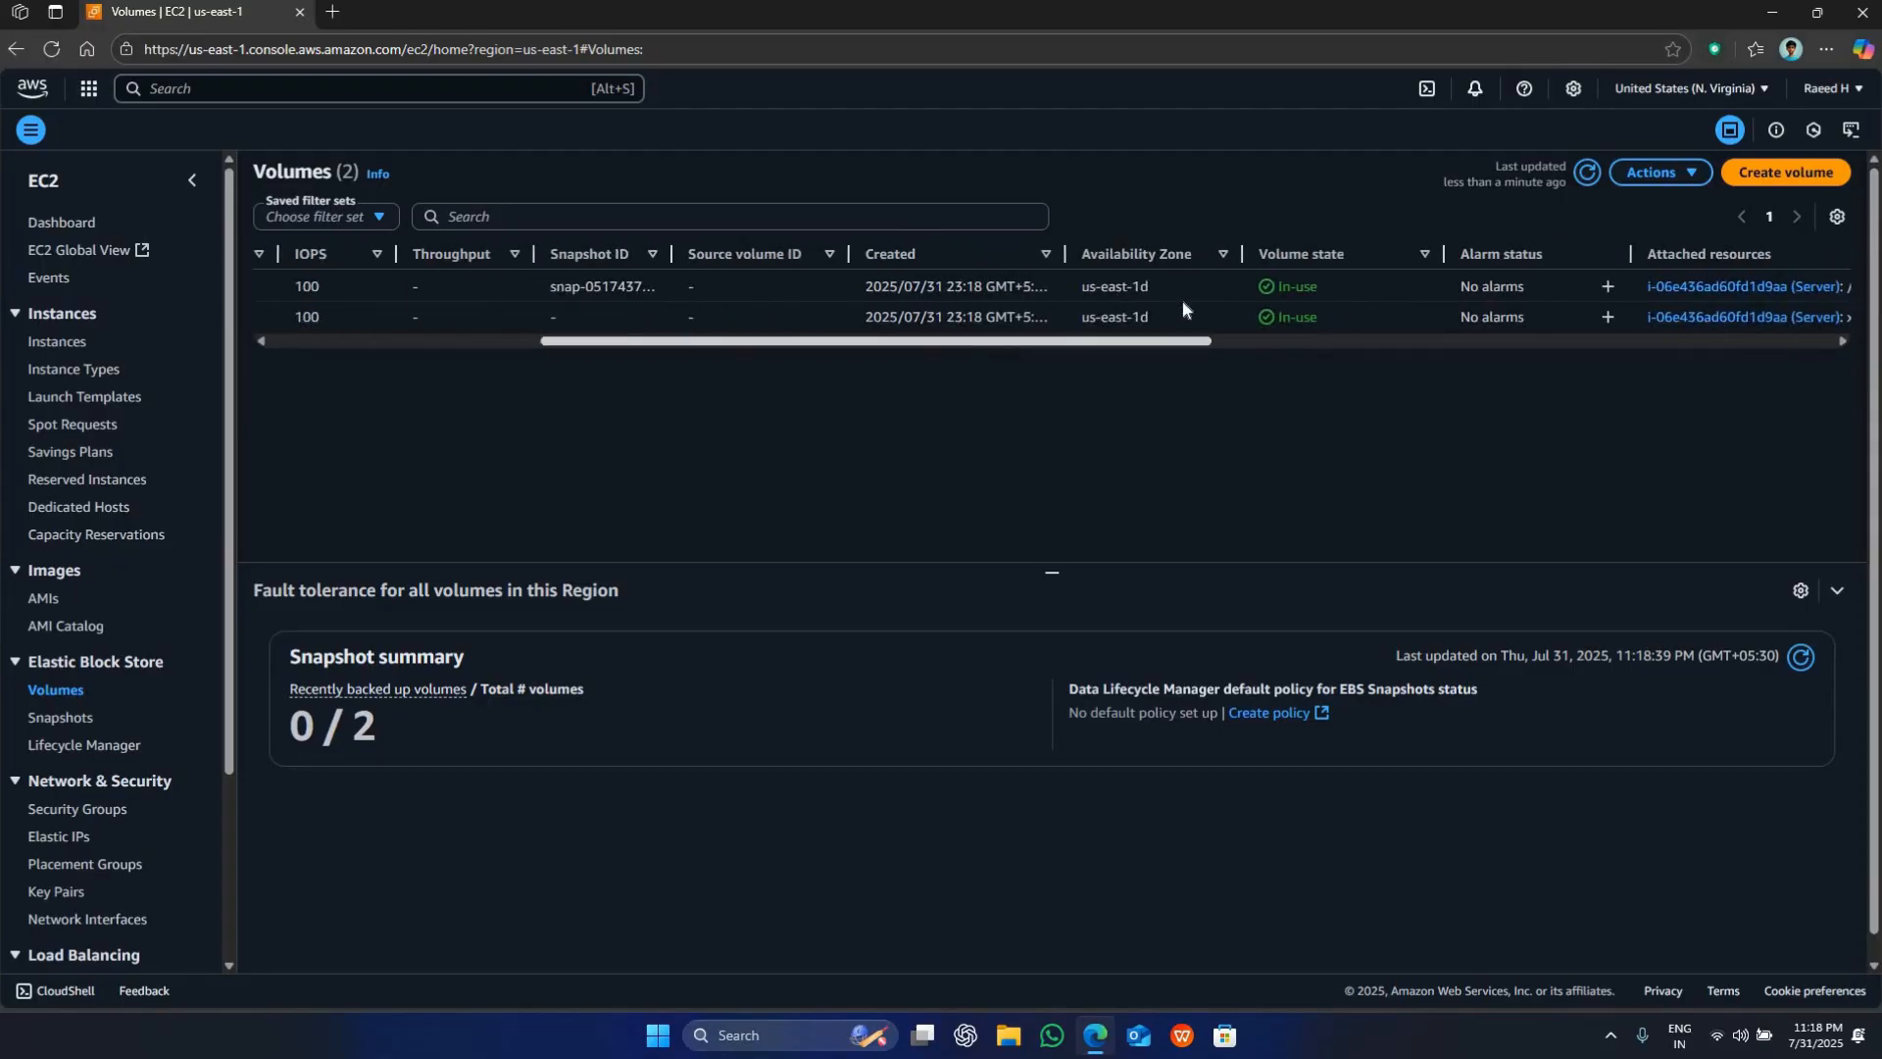
scroll(1184, 298, "right", 5)
scroll(1268, 297, "right", 2)
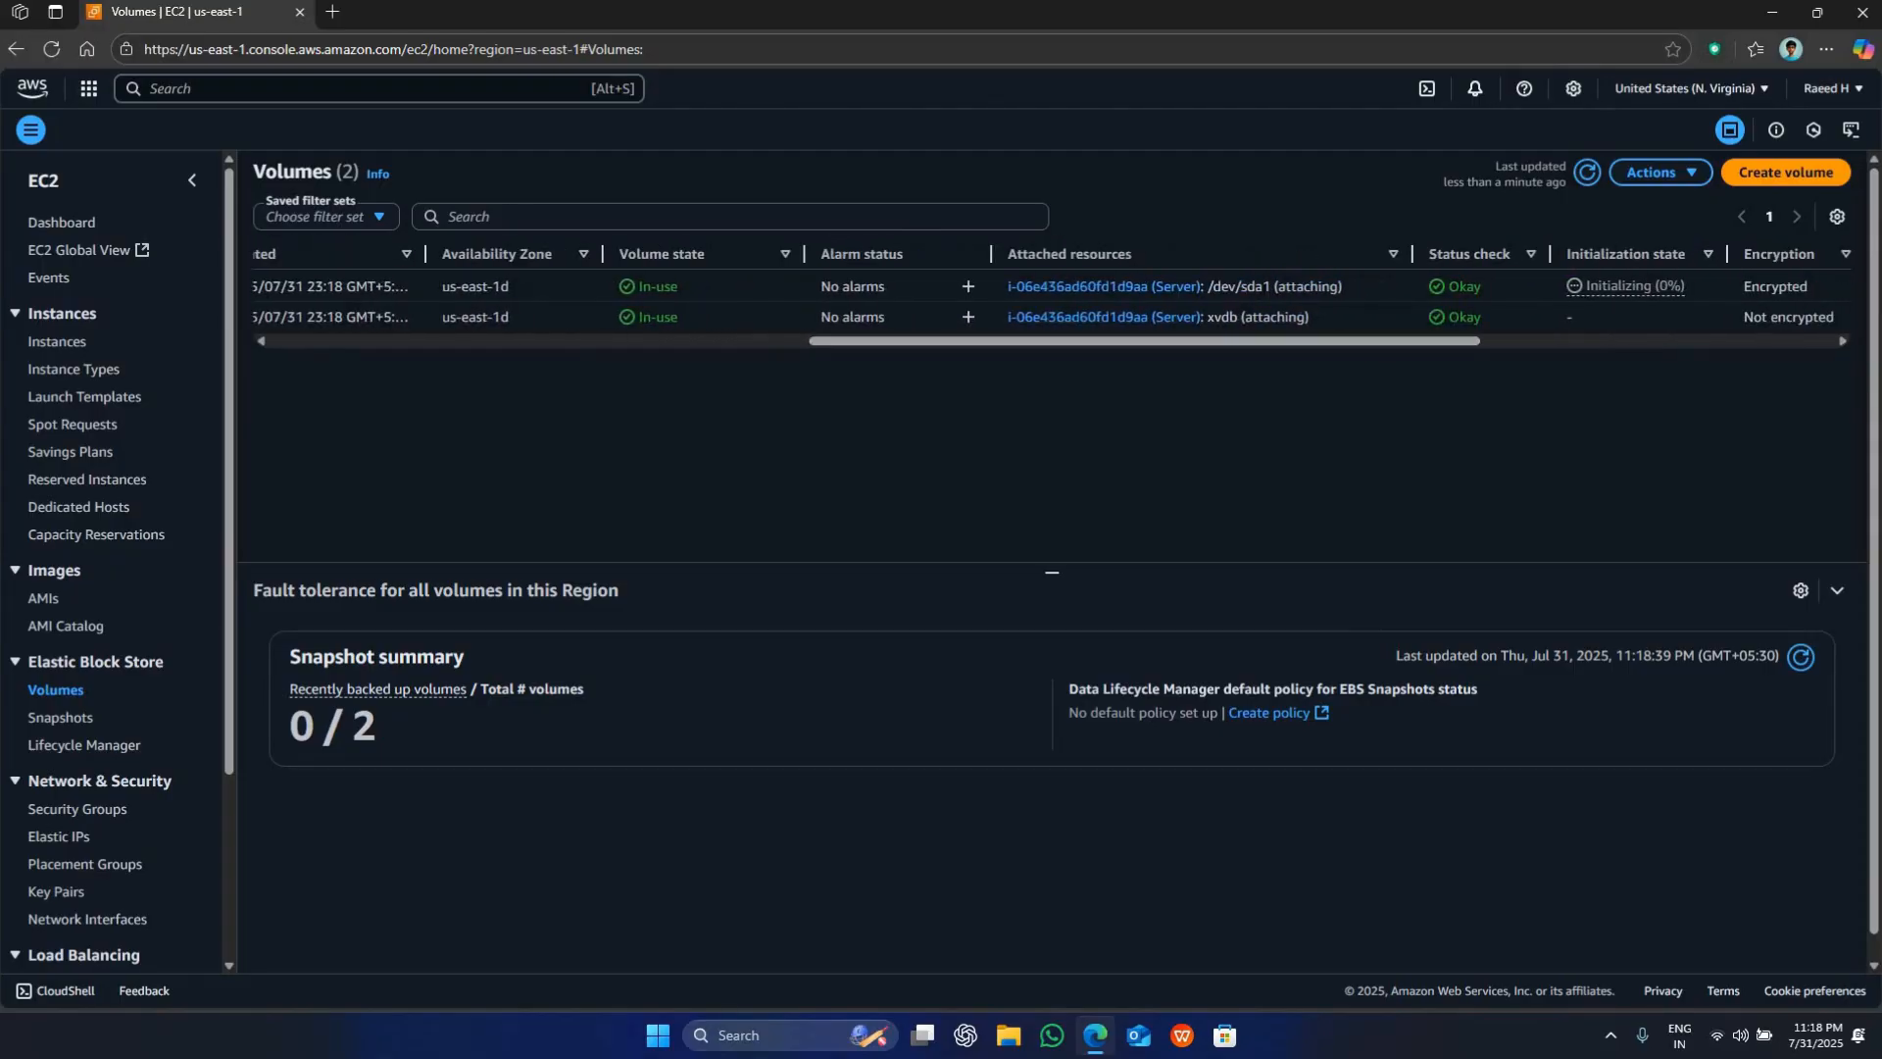
- Refresh the volumes list and the instances list to check the current state of the Server instance
left_click(1587, 172)
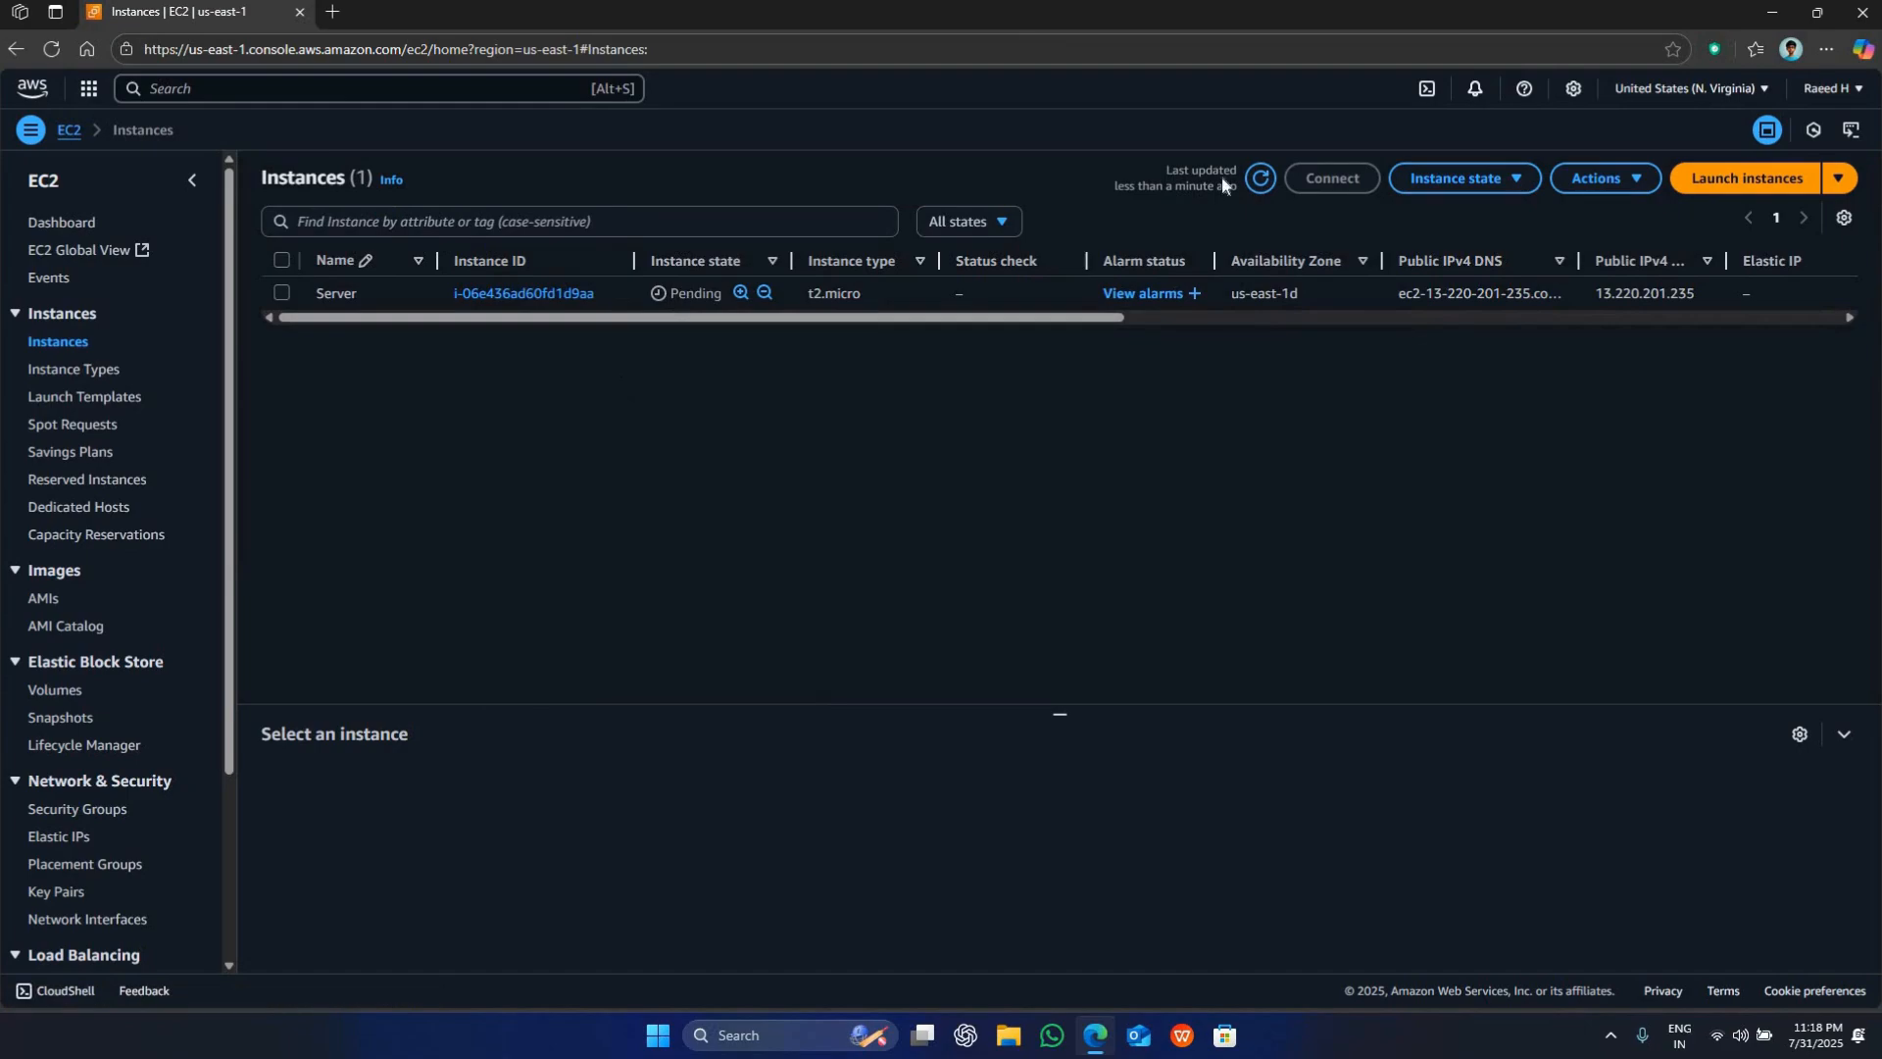
left_click(1252, 182)
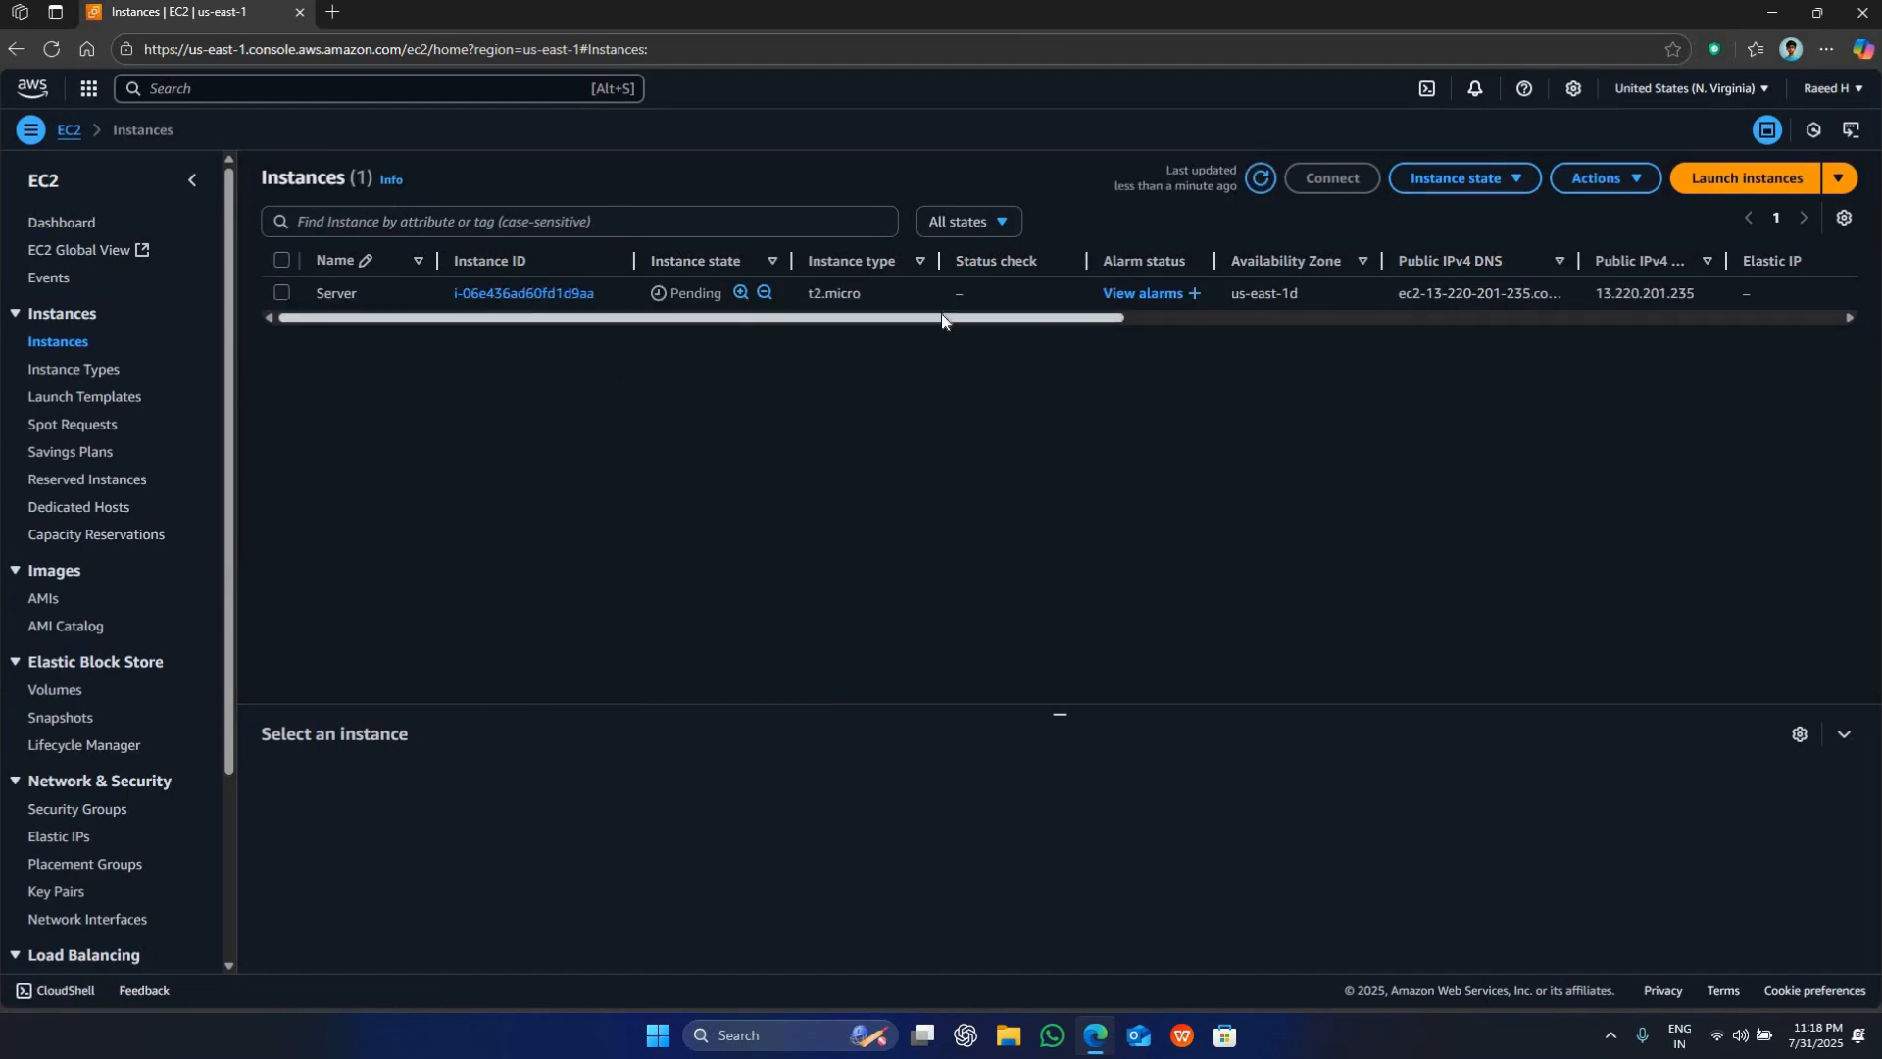
mouse_move(936, 318)
left_mouse_down()
mouse_move(1135, 318)
mouse_move(906, 317)
left_mouse_up()
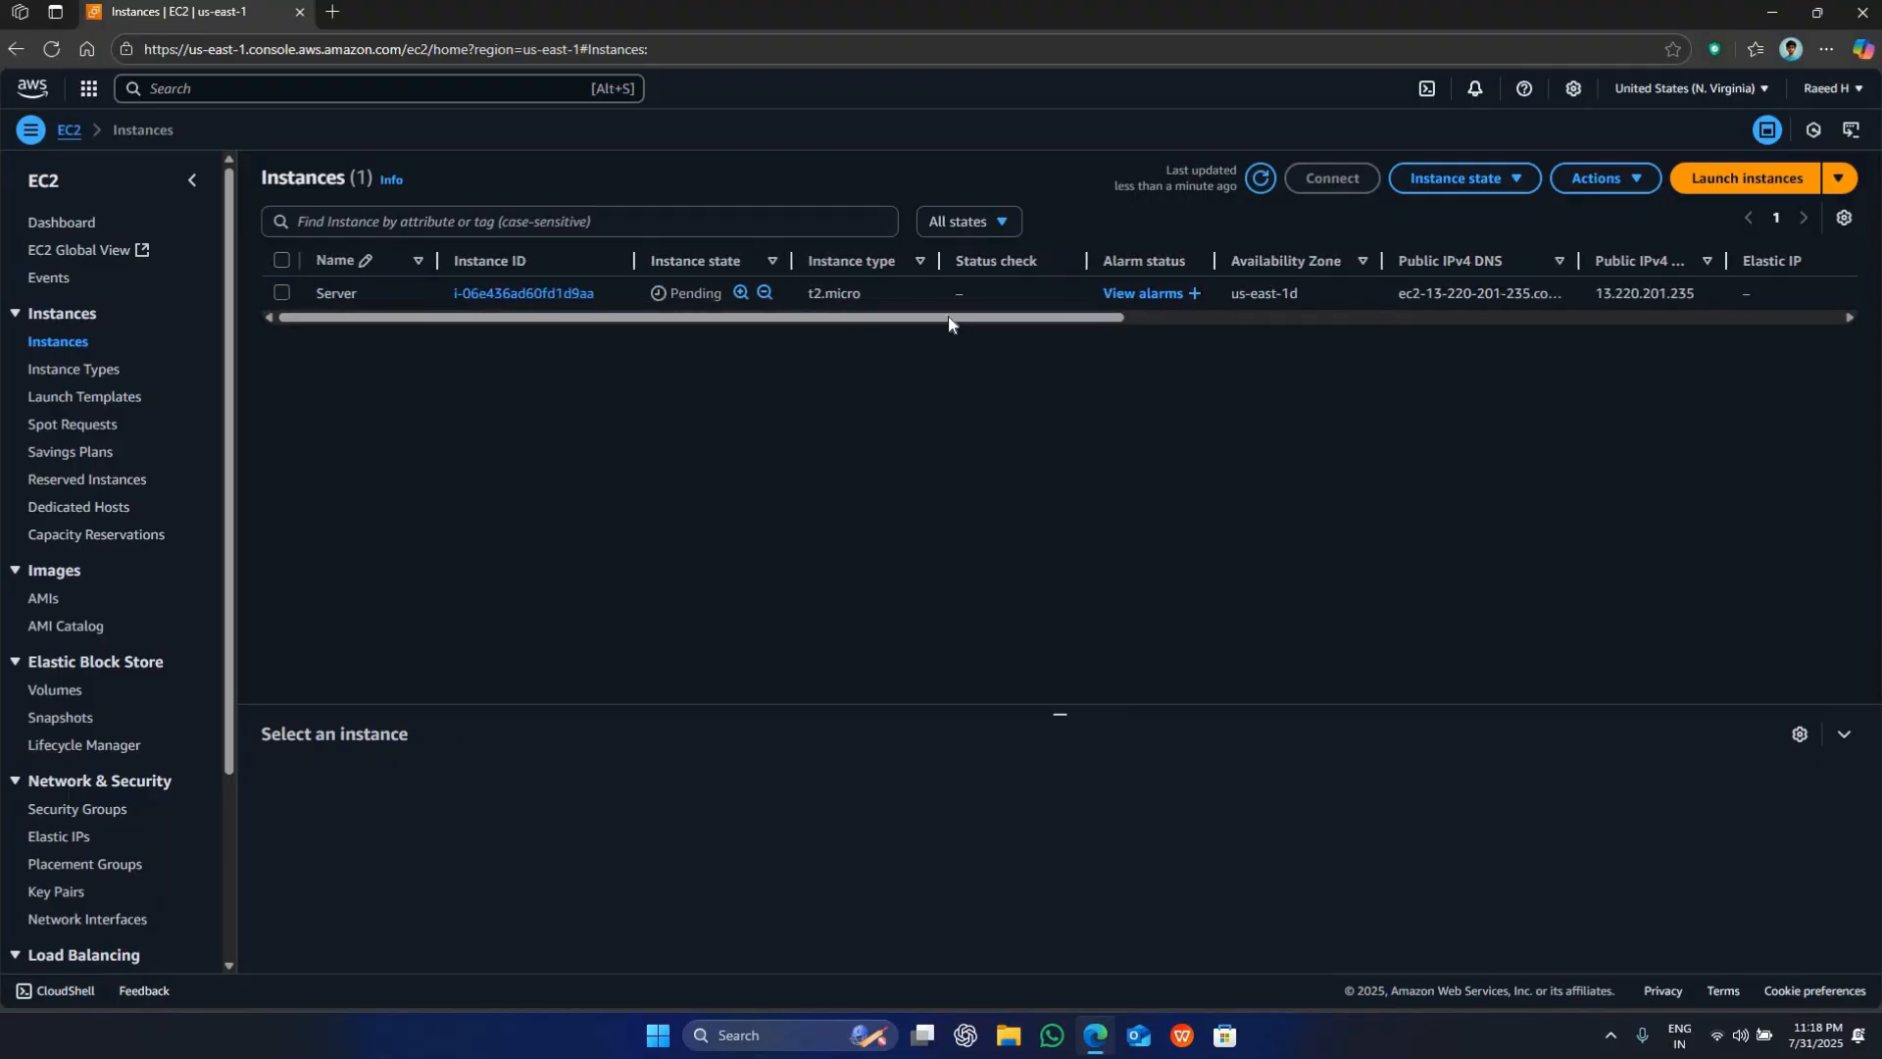
left_click(1260, 178)
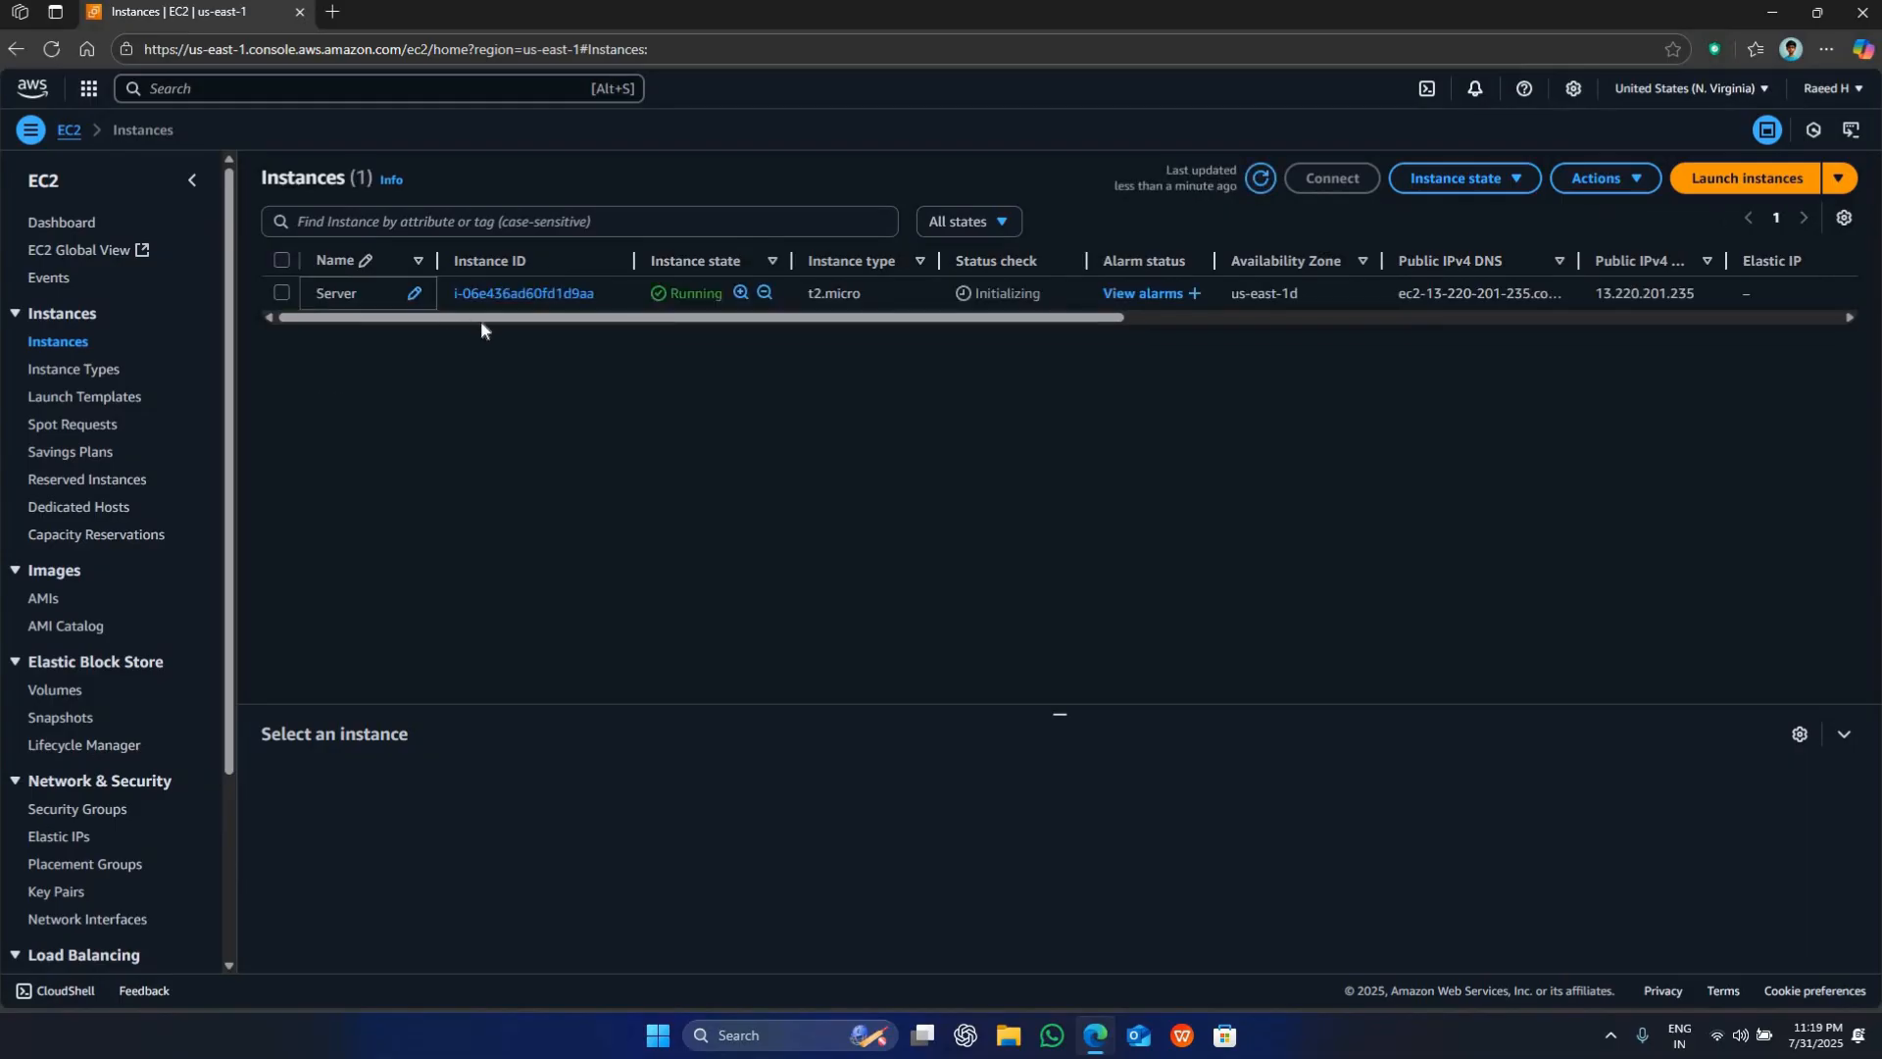
- Open the EBS volumes list, refresh it and examine the attachment status and size of both volumes
left_click(55, 690)
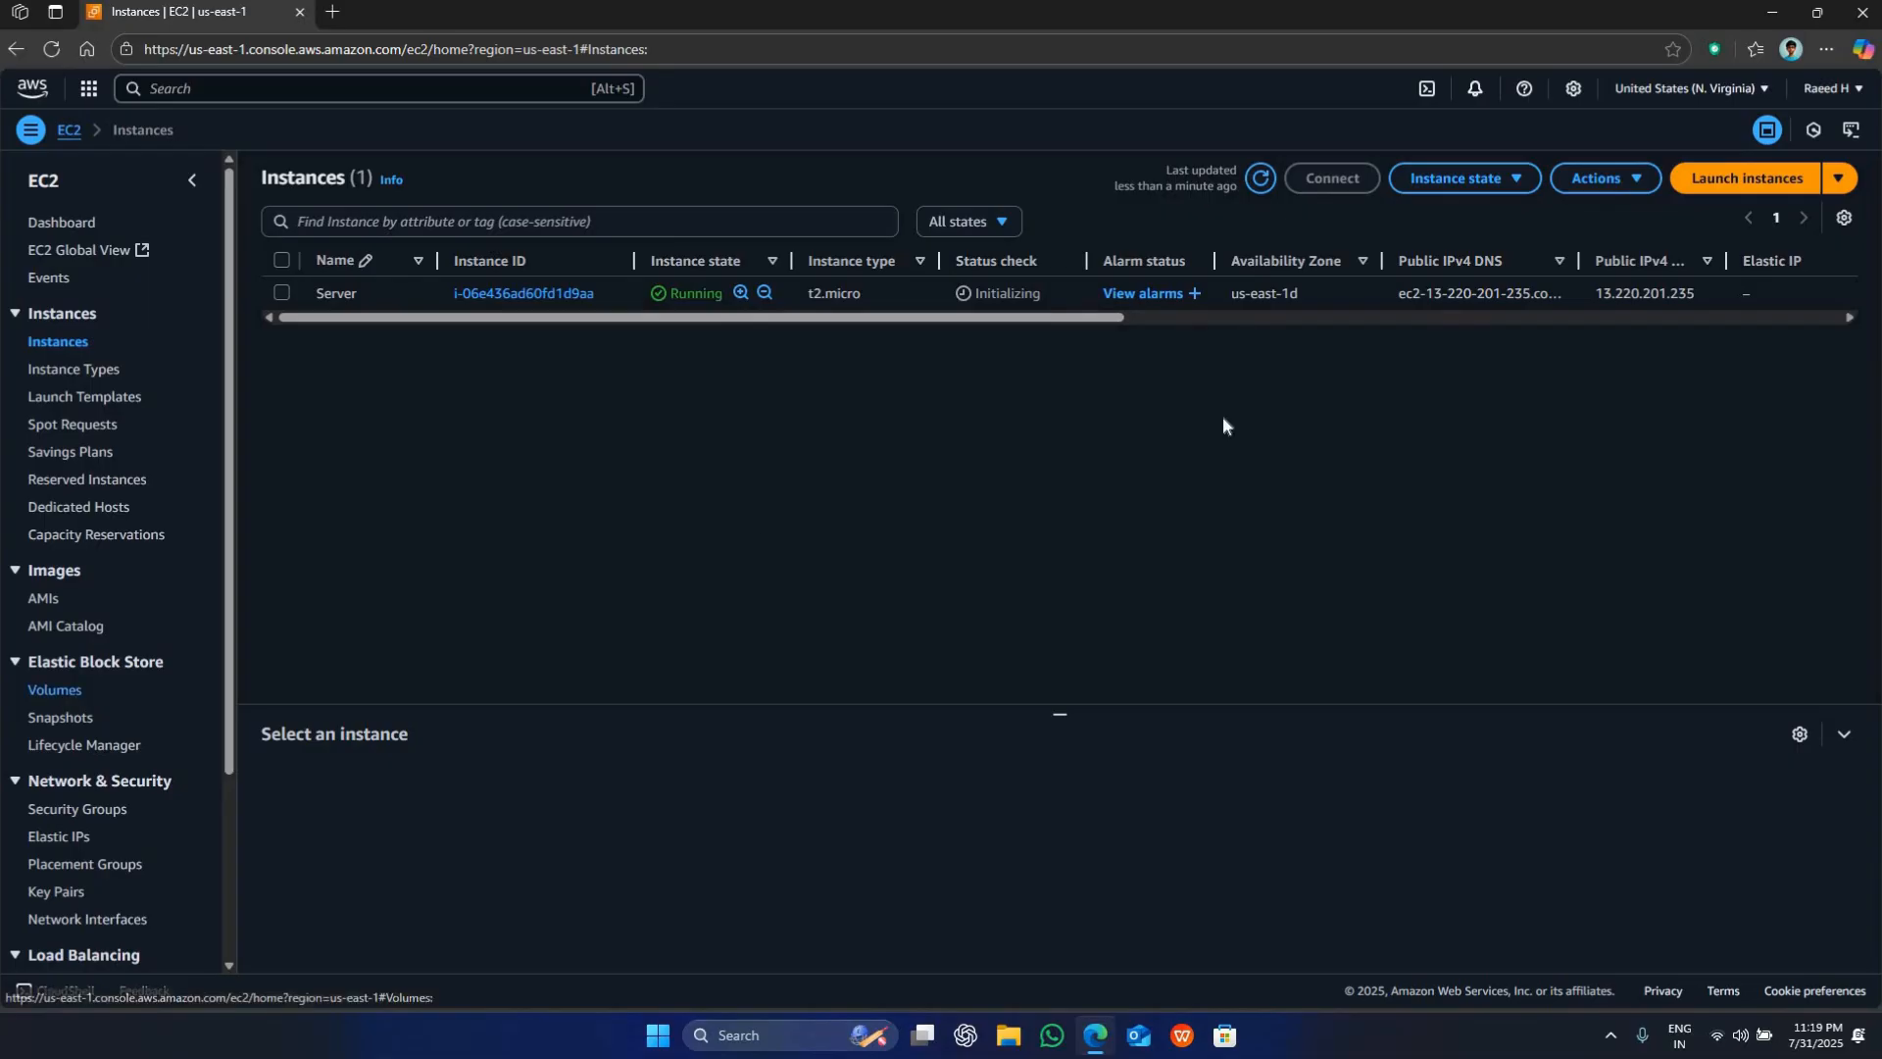
left_click(1227, 327)
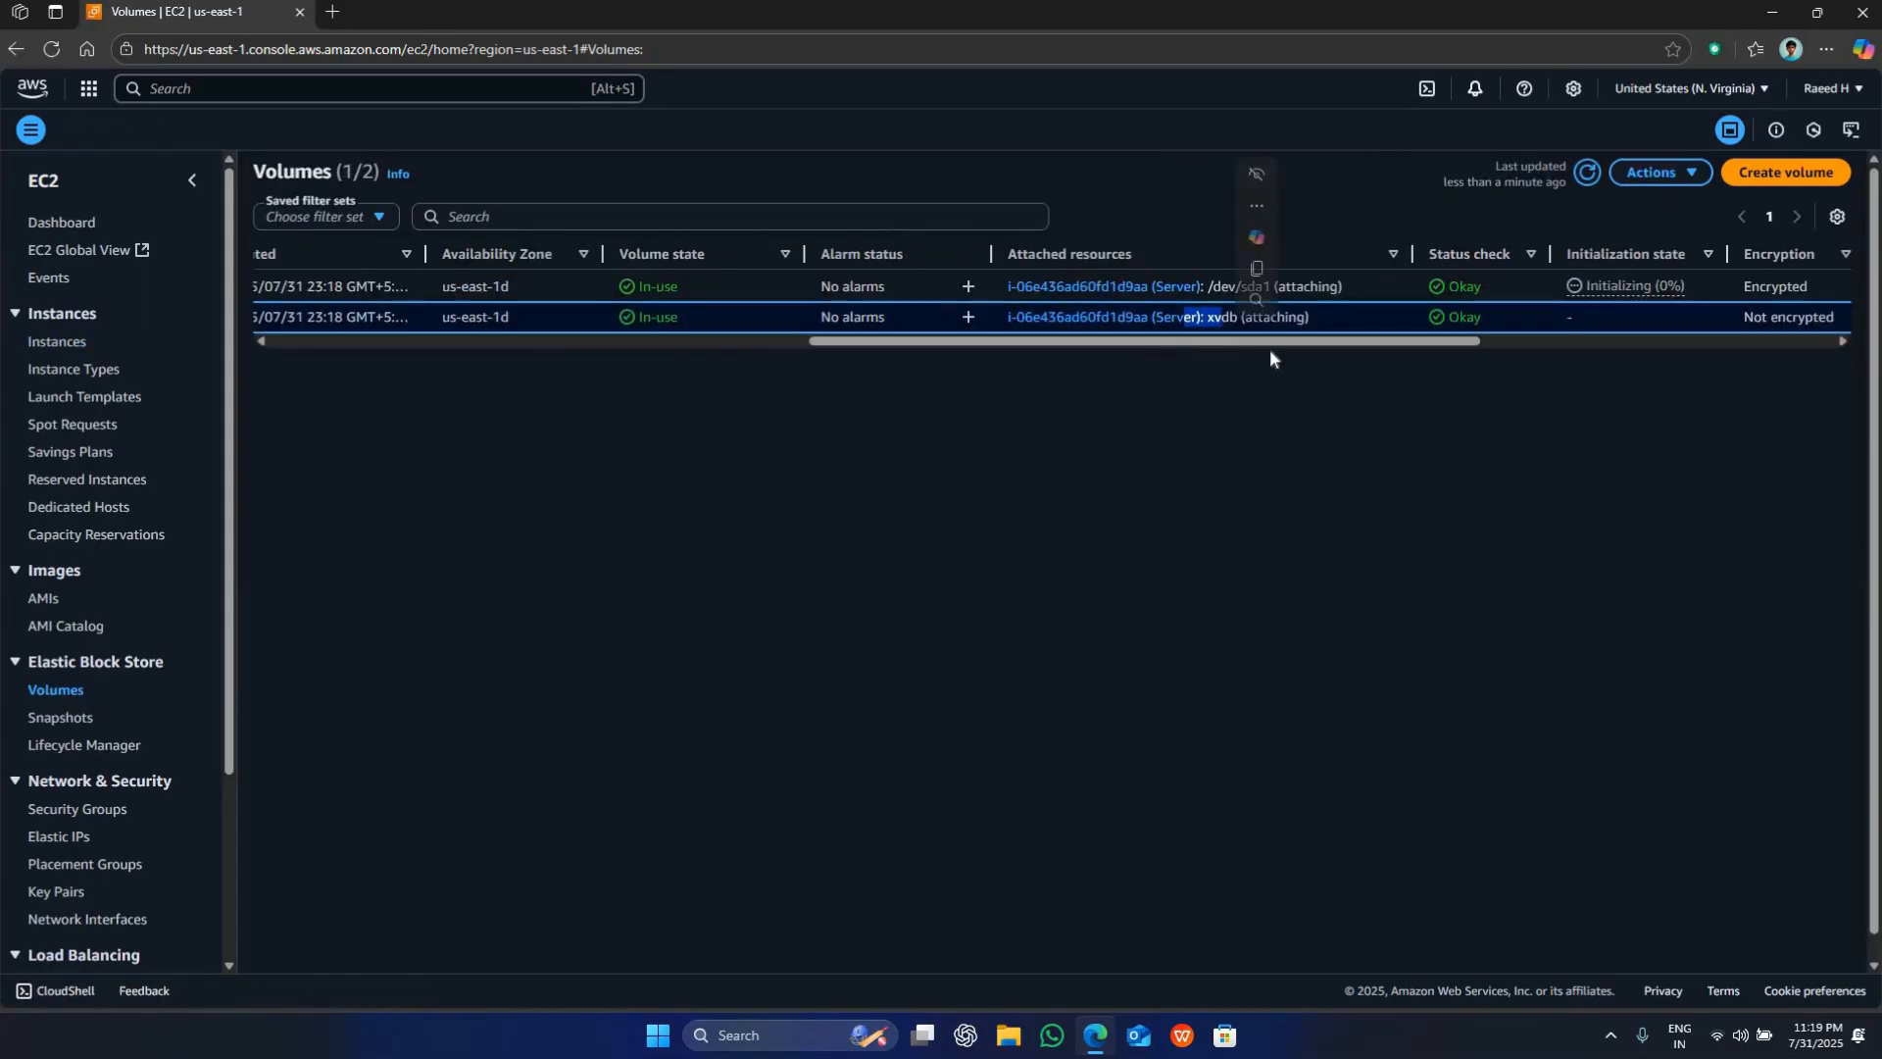
left_click(1586, 173)
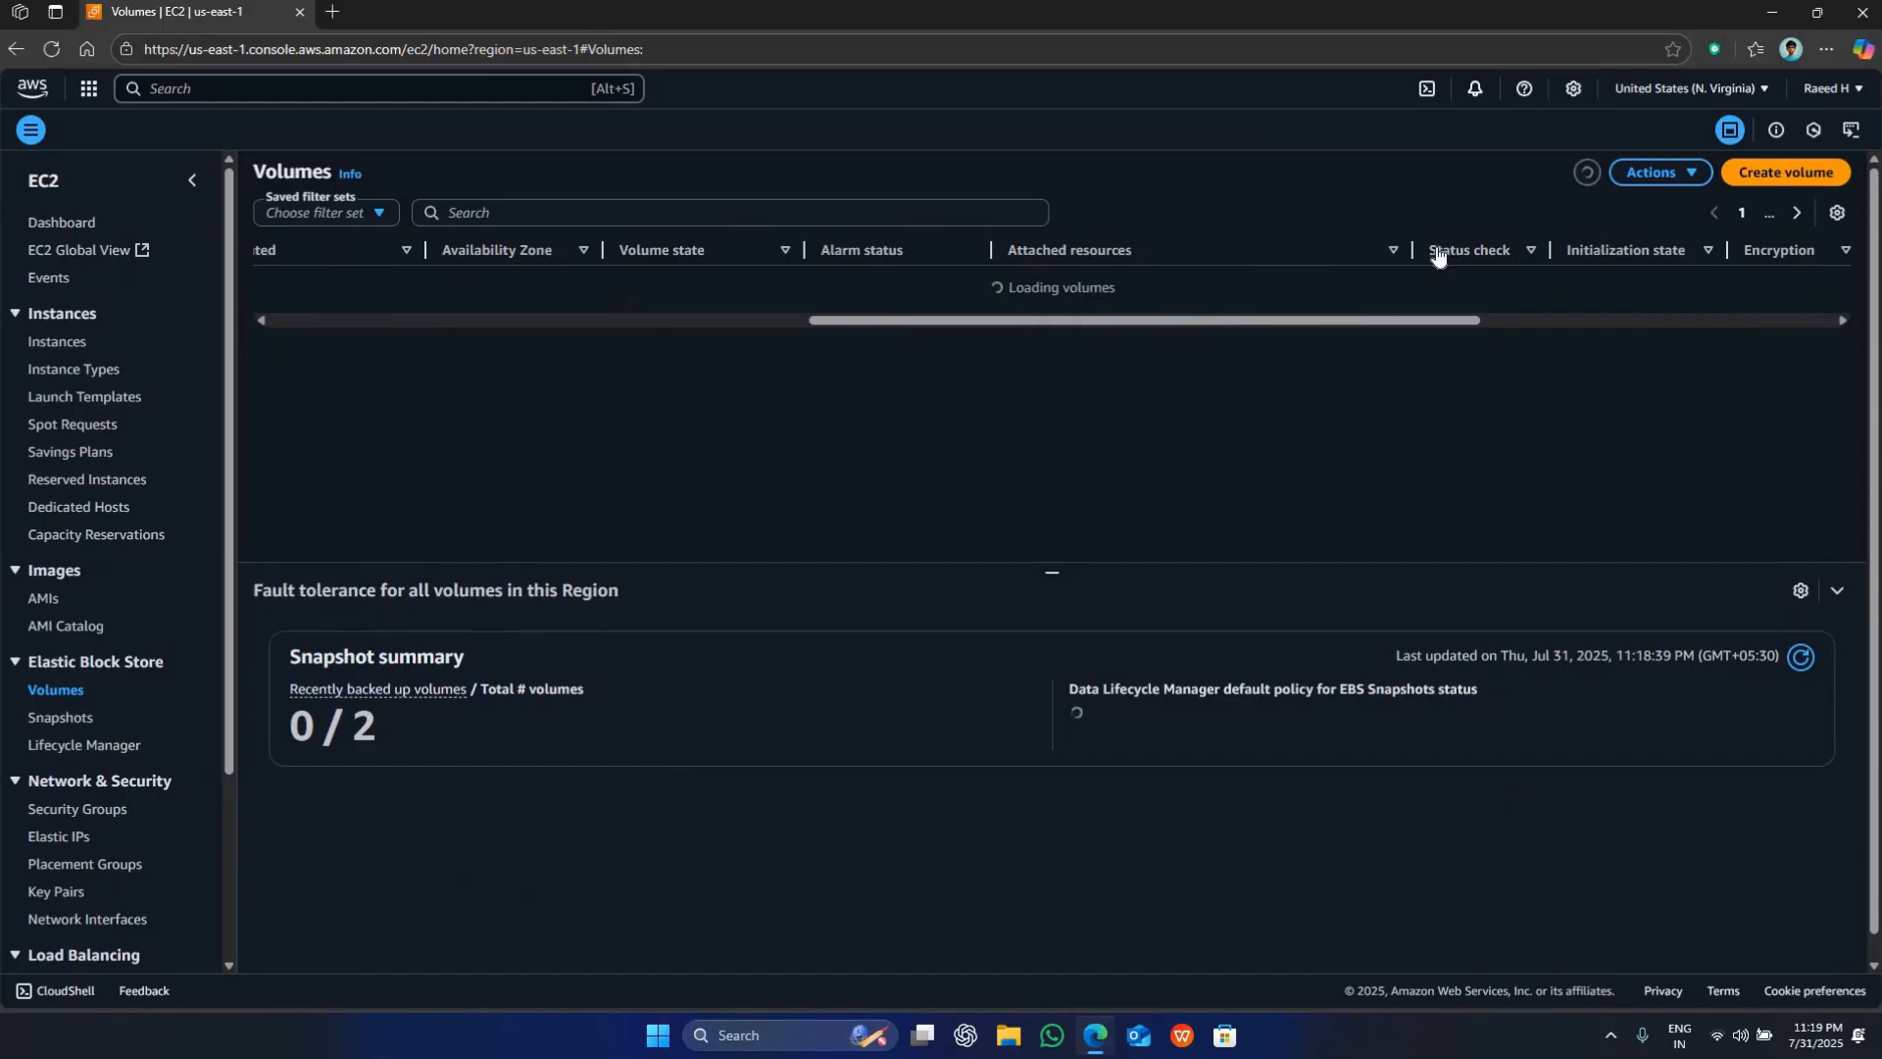
left_click_drag(1169, 347, 644, 348)
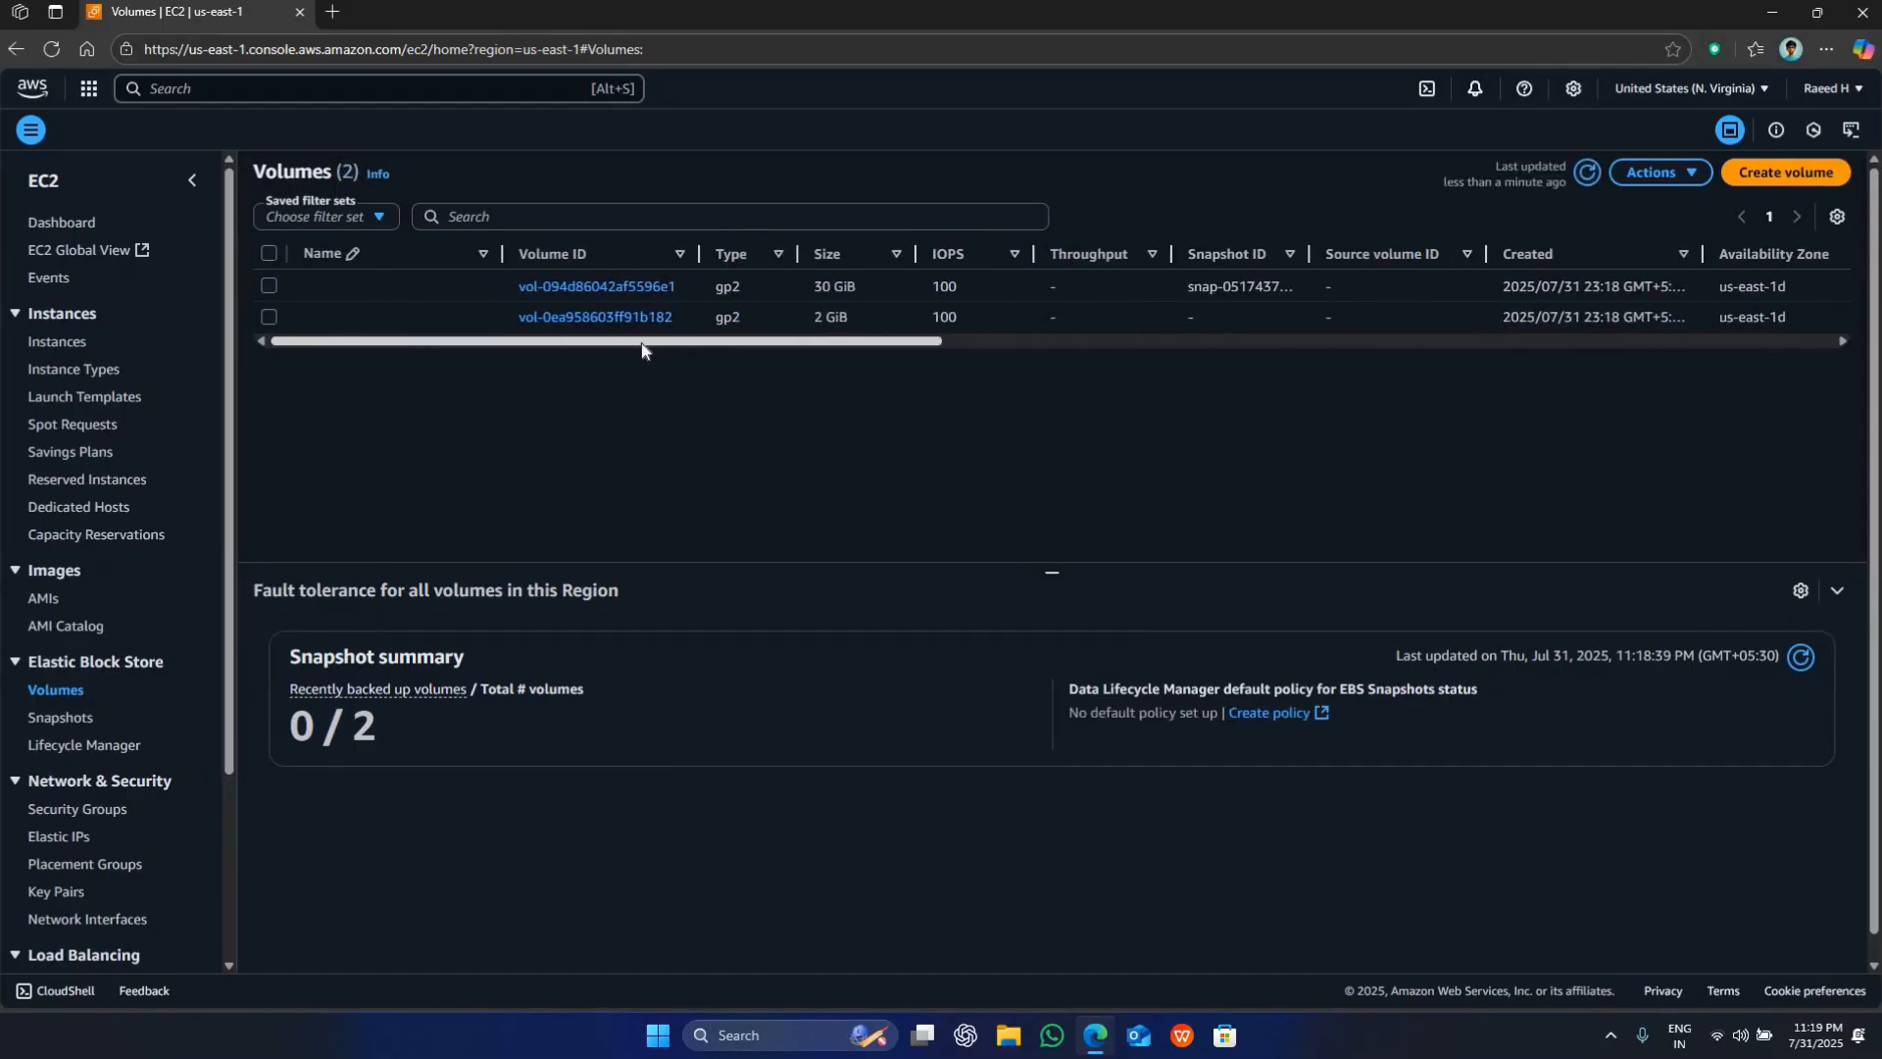
- Select the Server instance and open its RDP client connection options
left_click(59, 341)
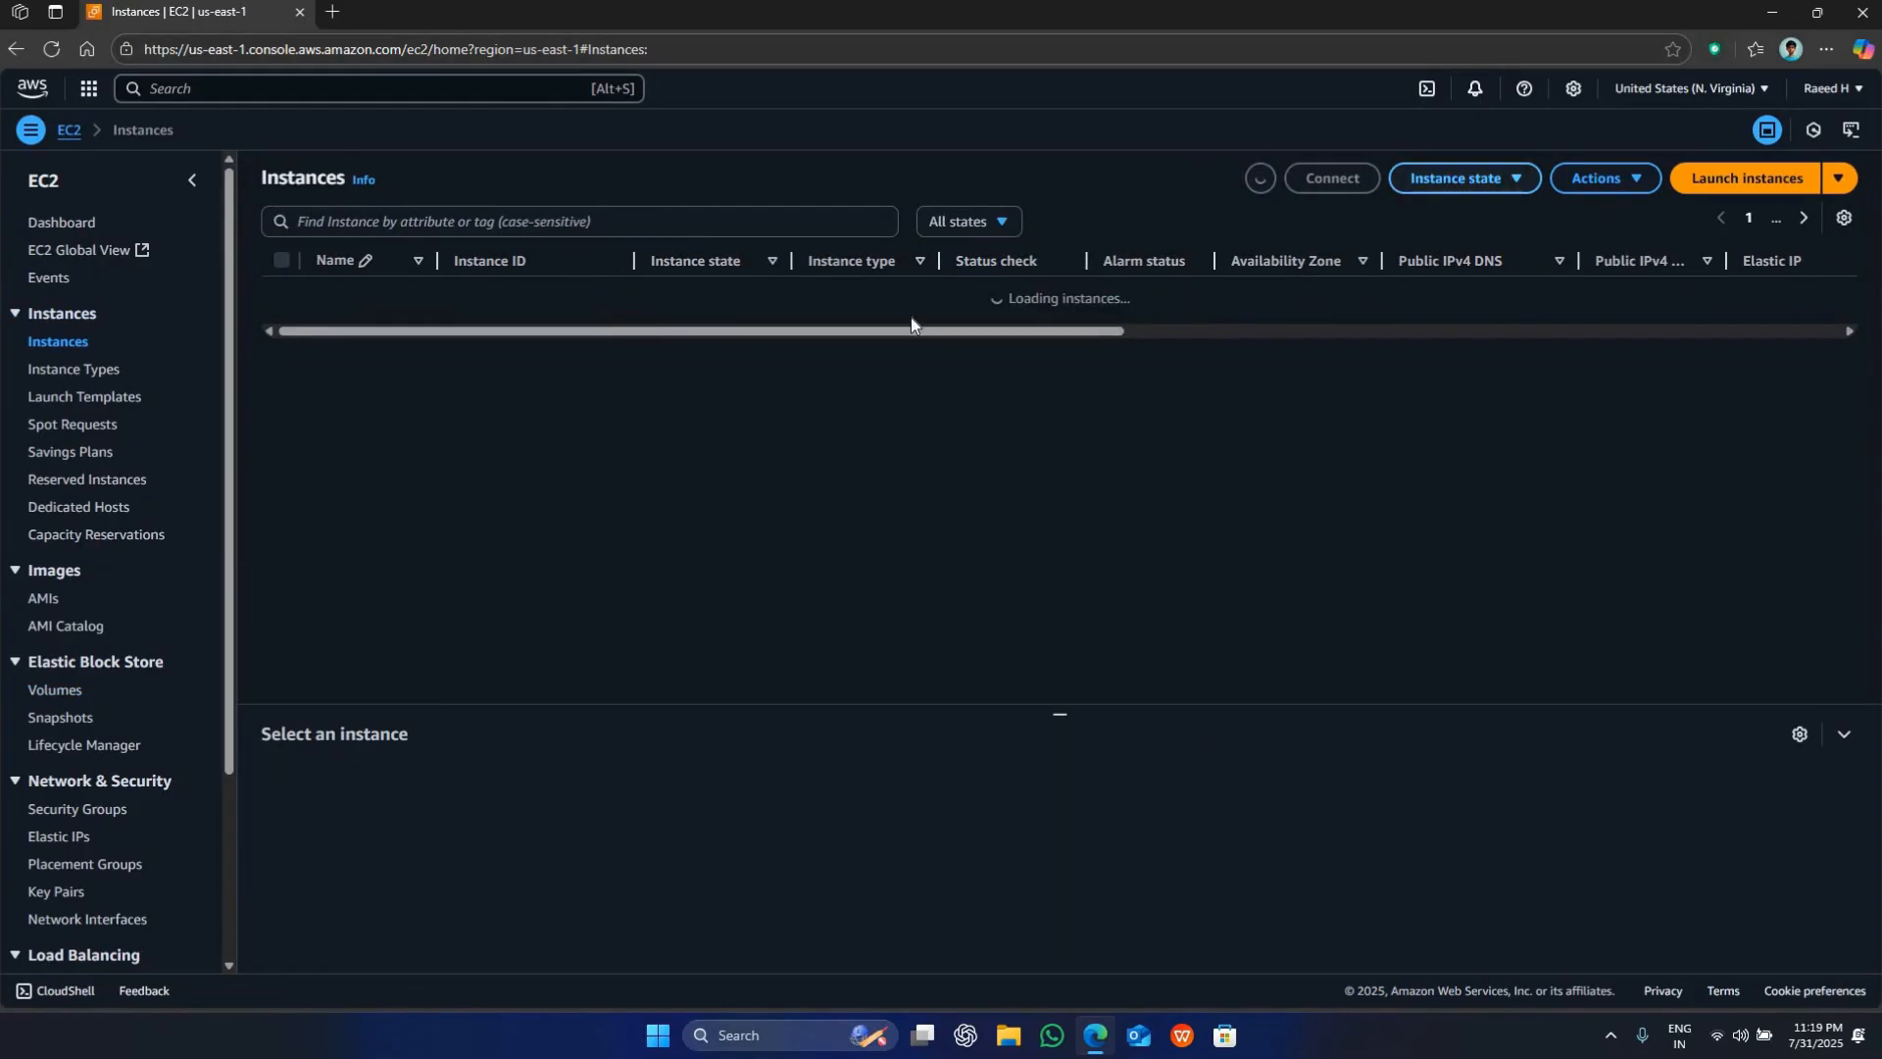
left_click(281, 293)
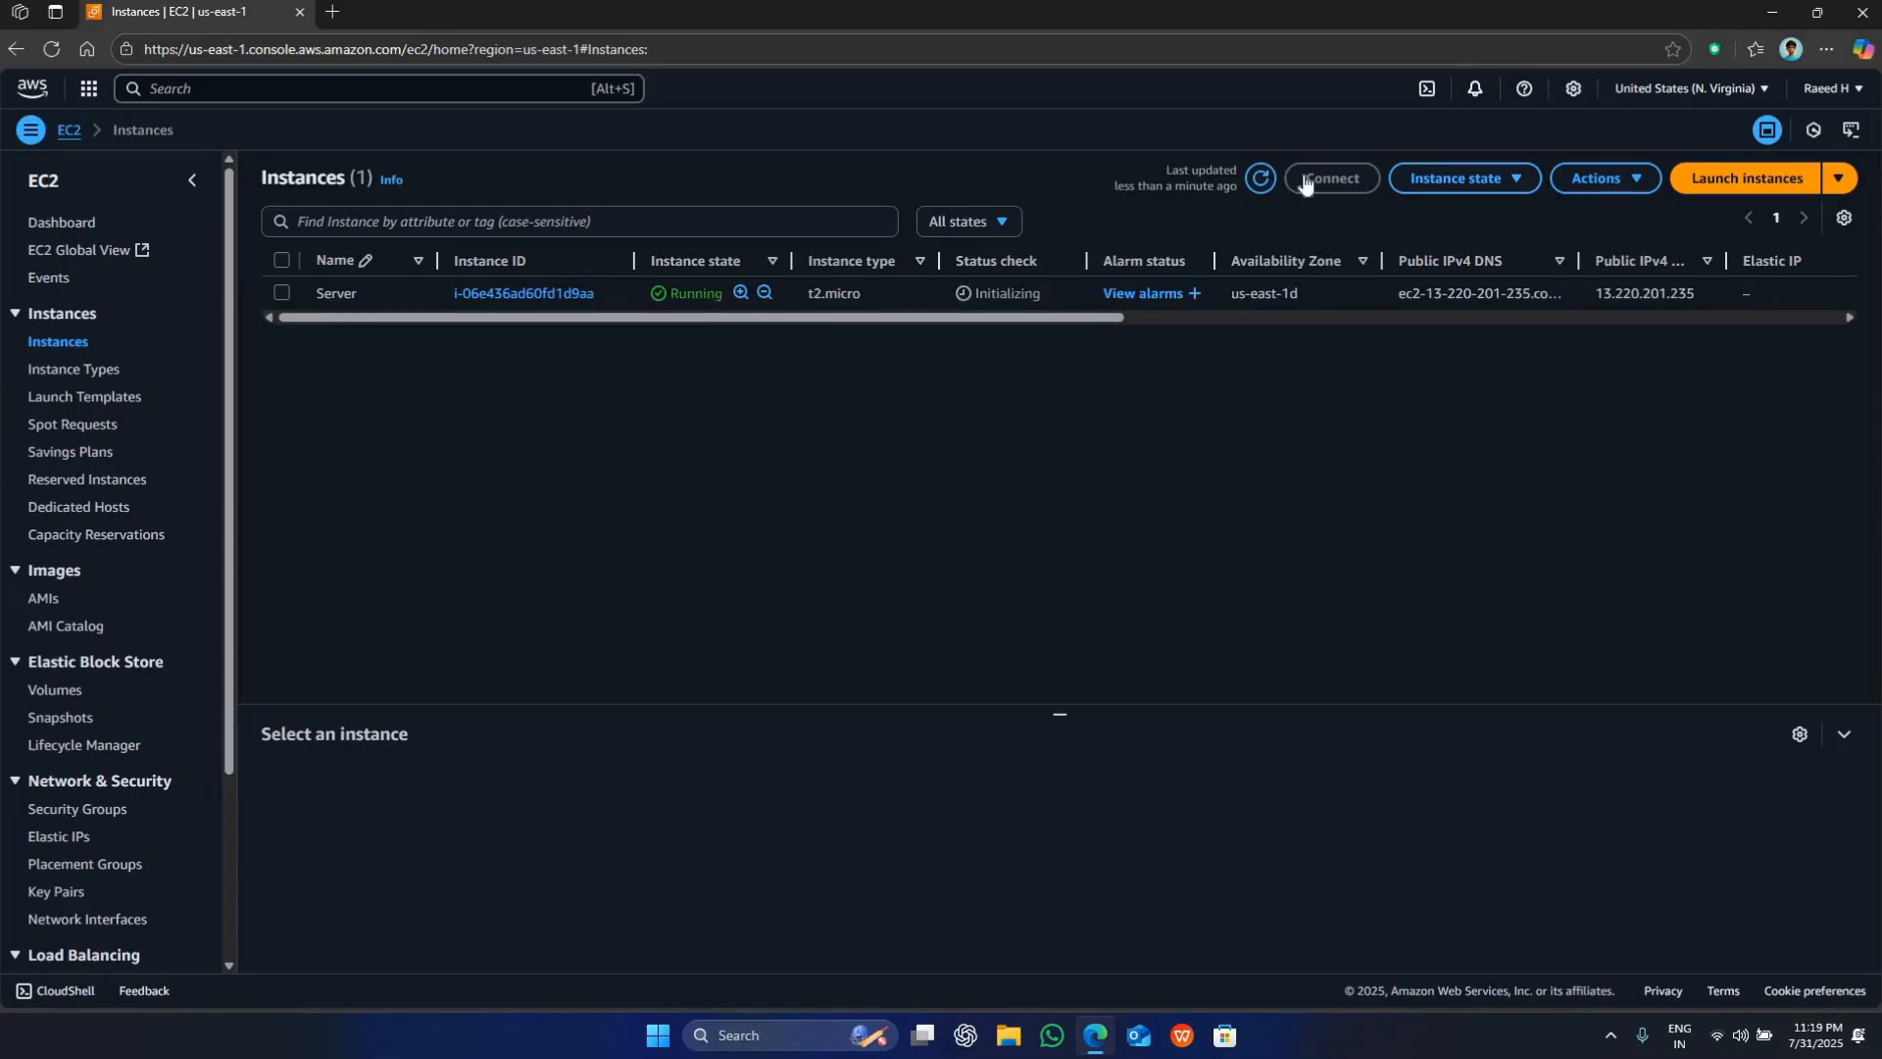
left_click(1351, 182)
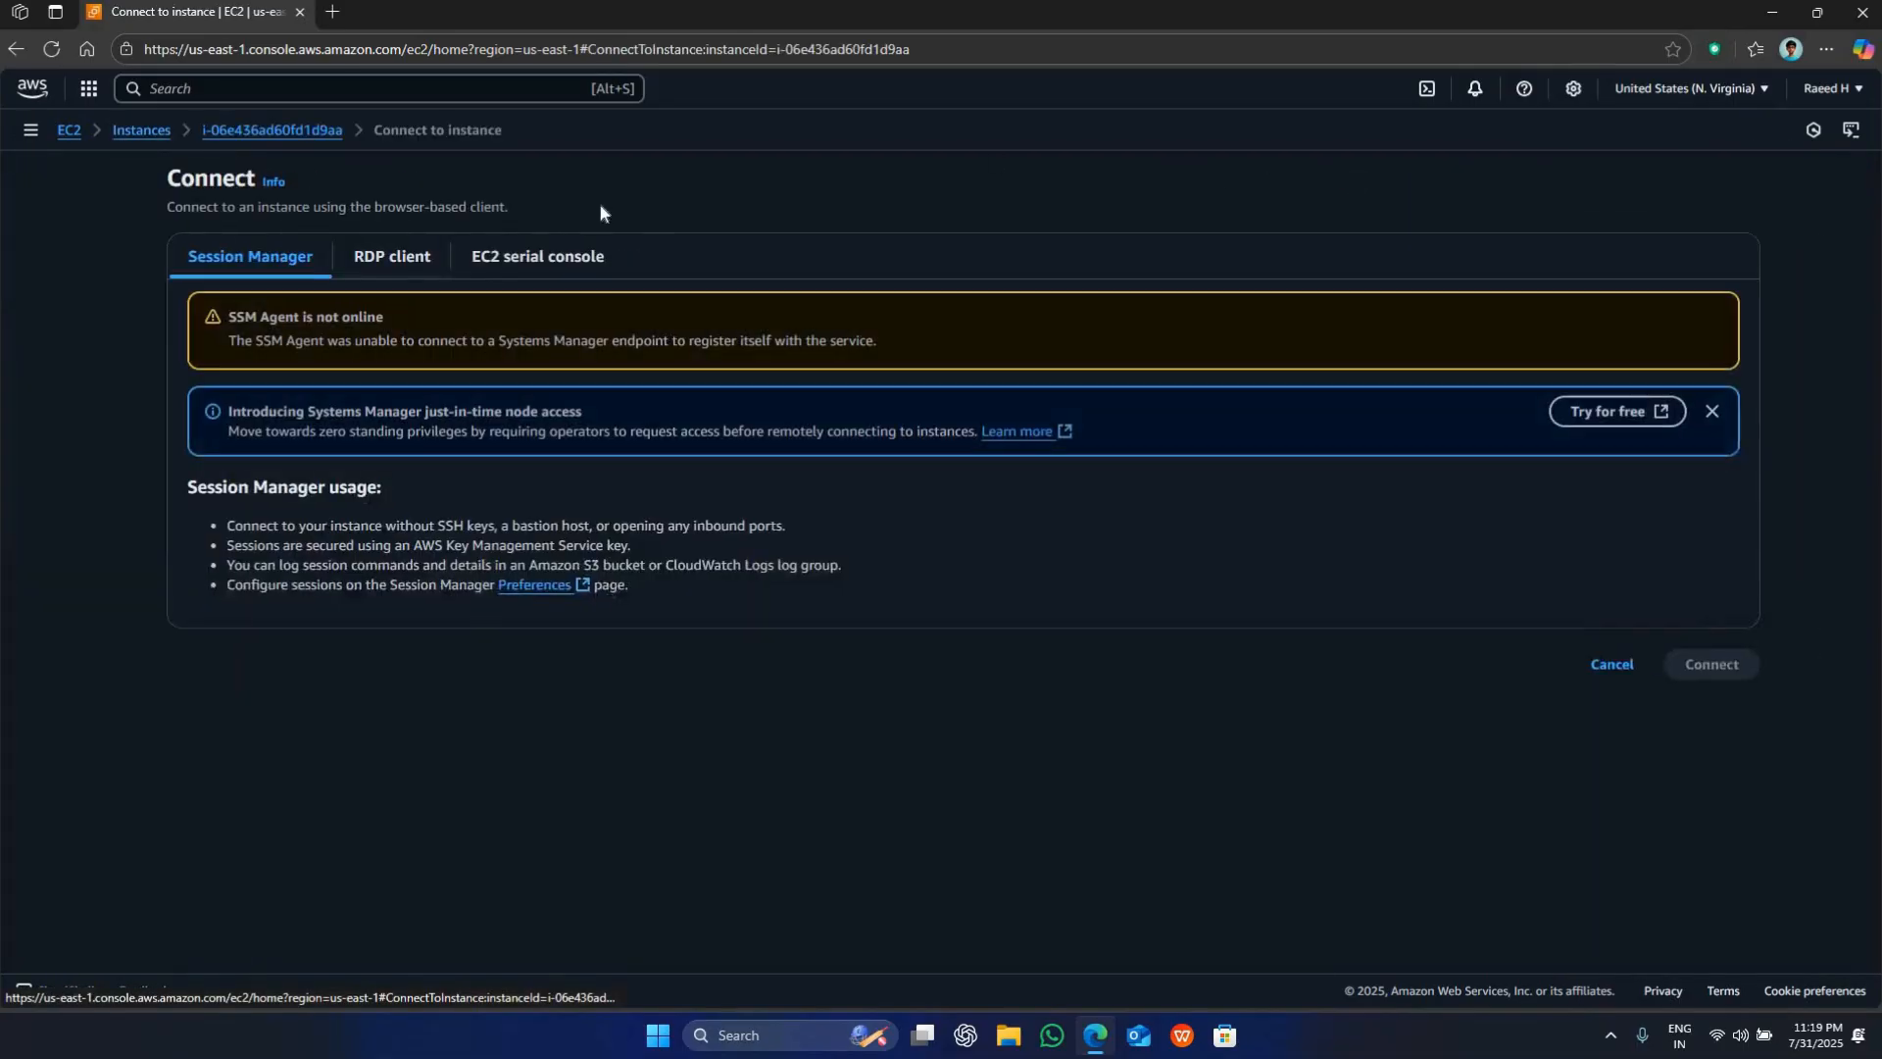
left_click(370, 256)
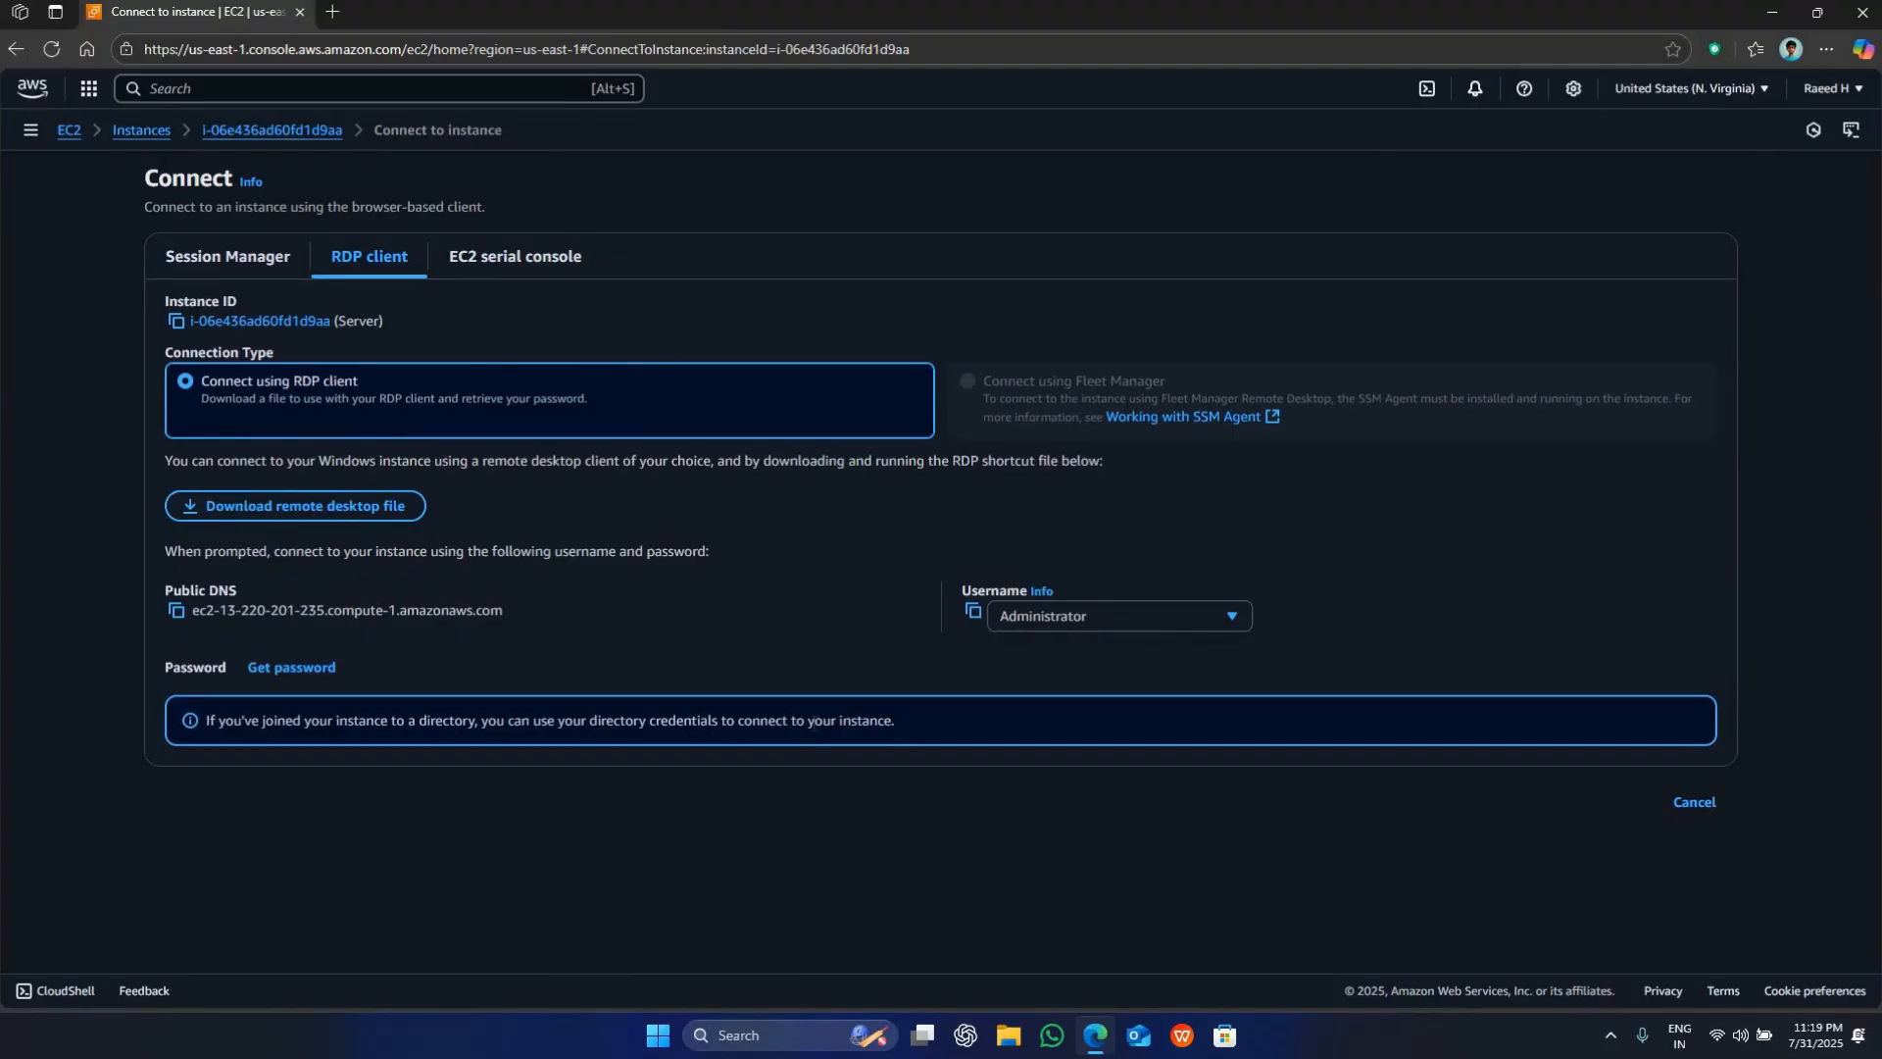
- Download and keep the Server.rdp remote desktop file, open it and start the connection to the instance
left_click(265, 512)
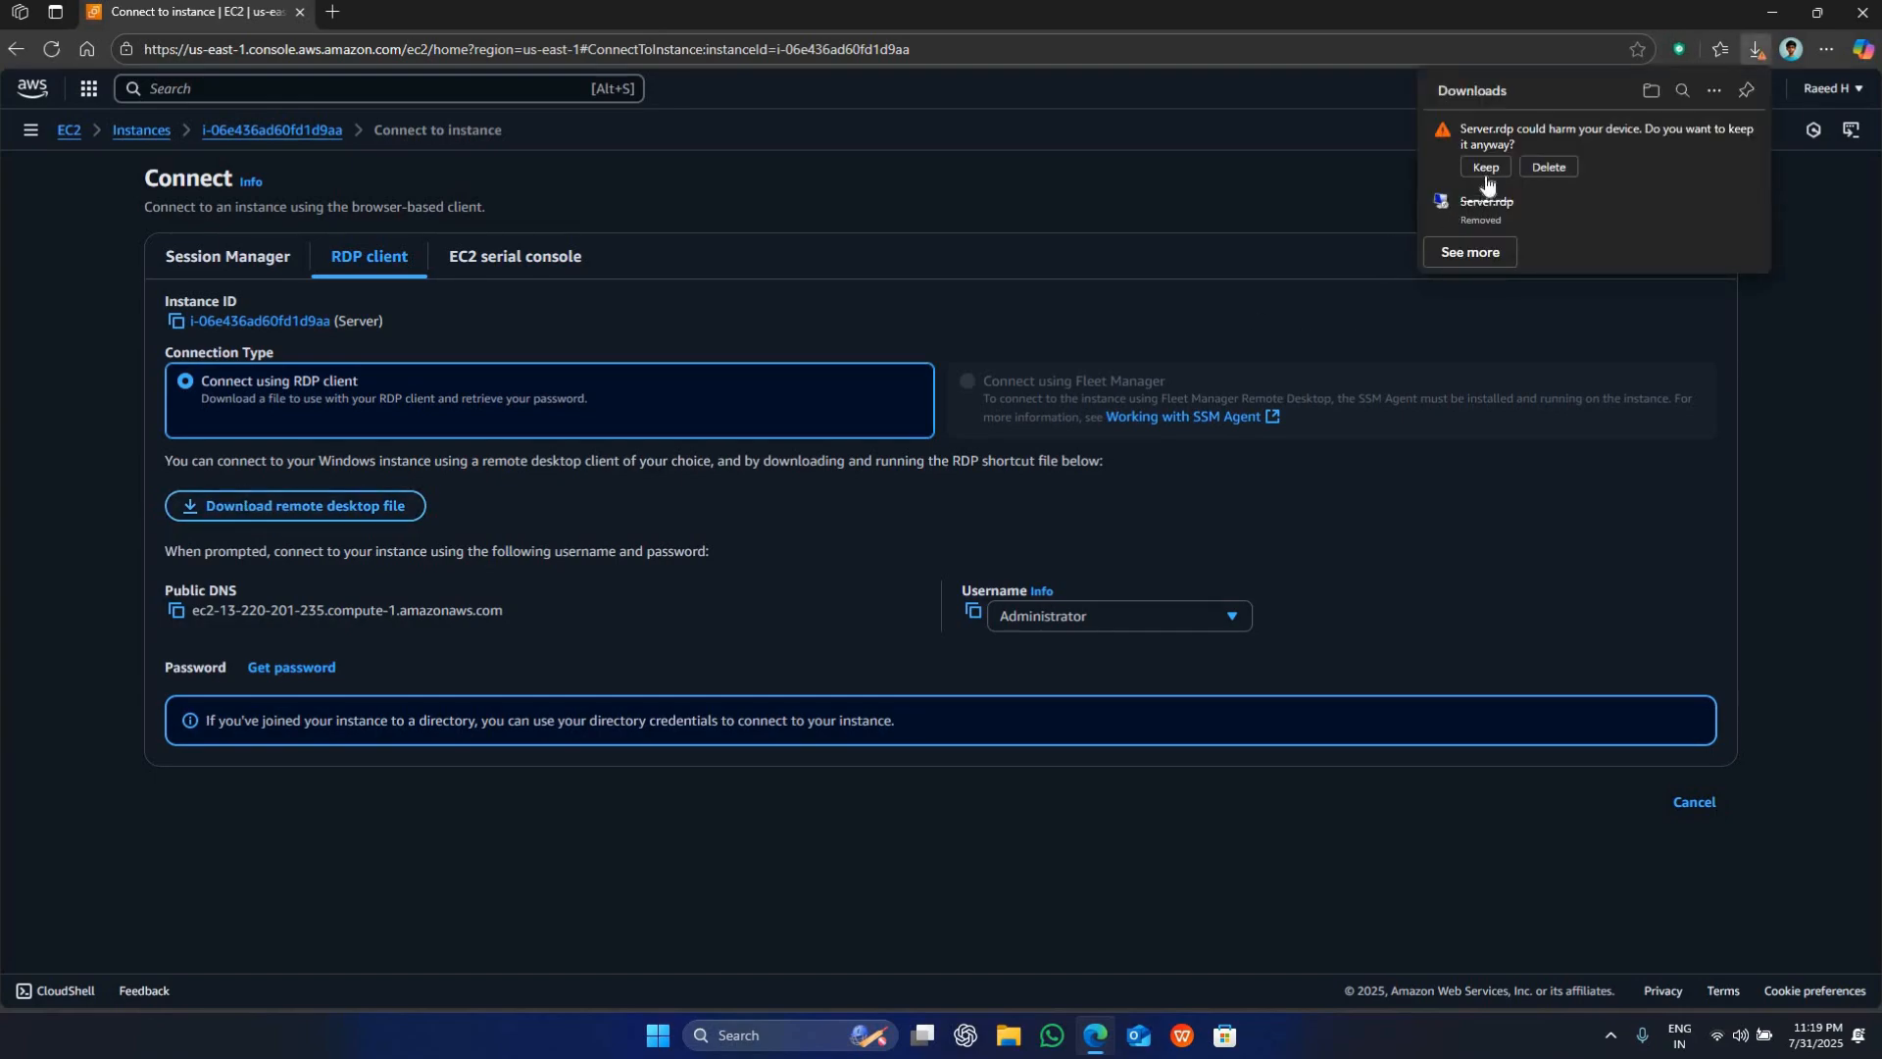
left_click(1485, 169)
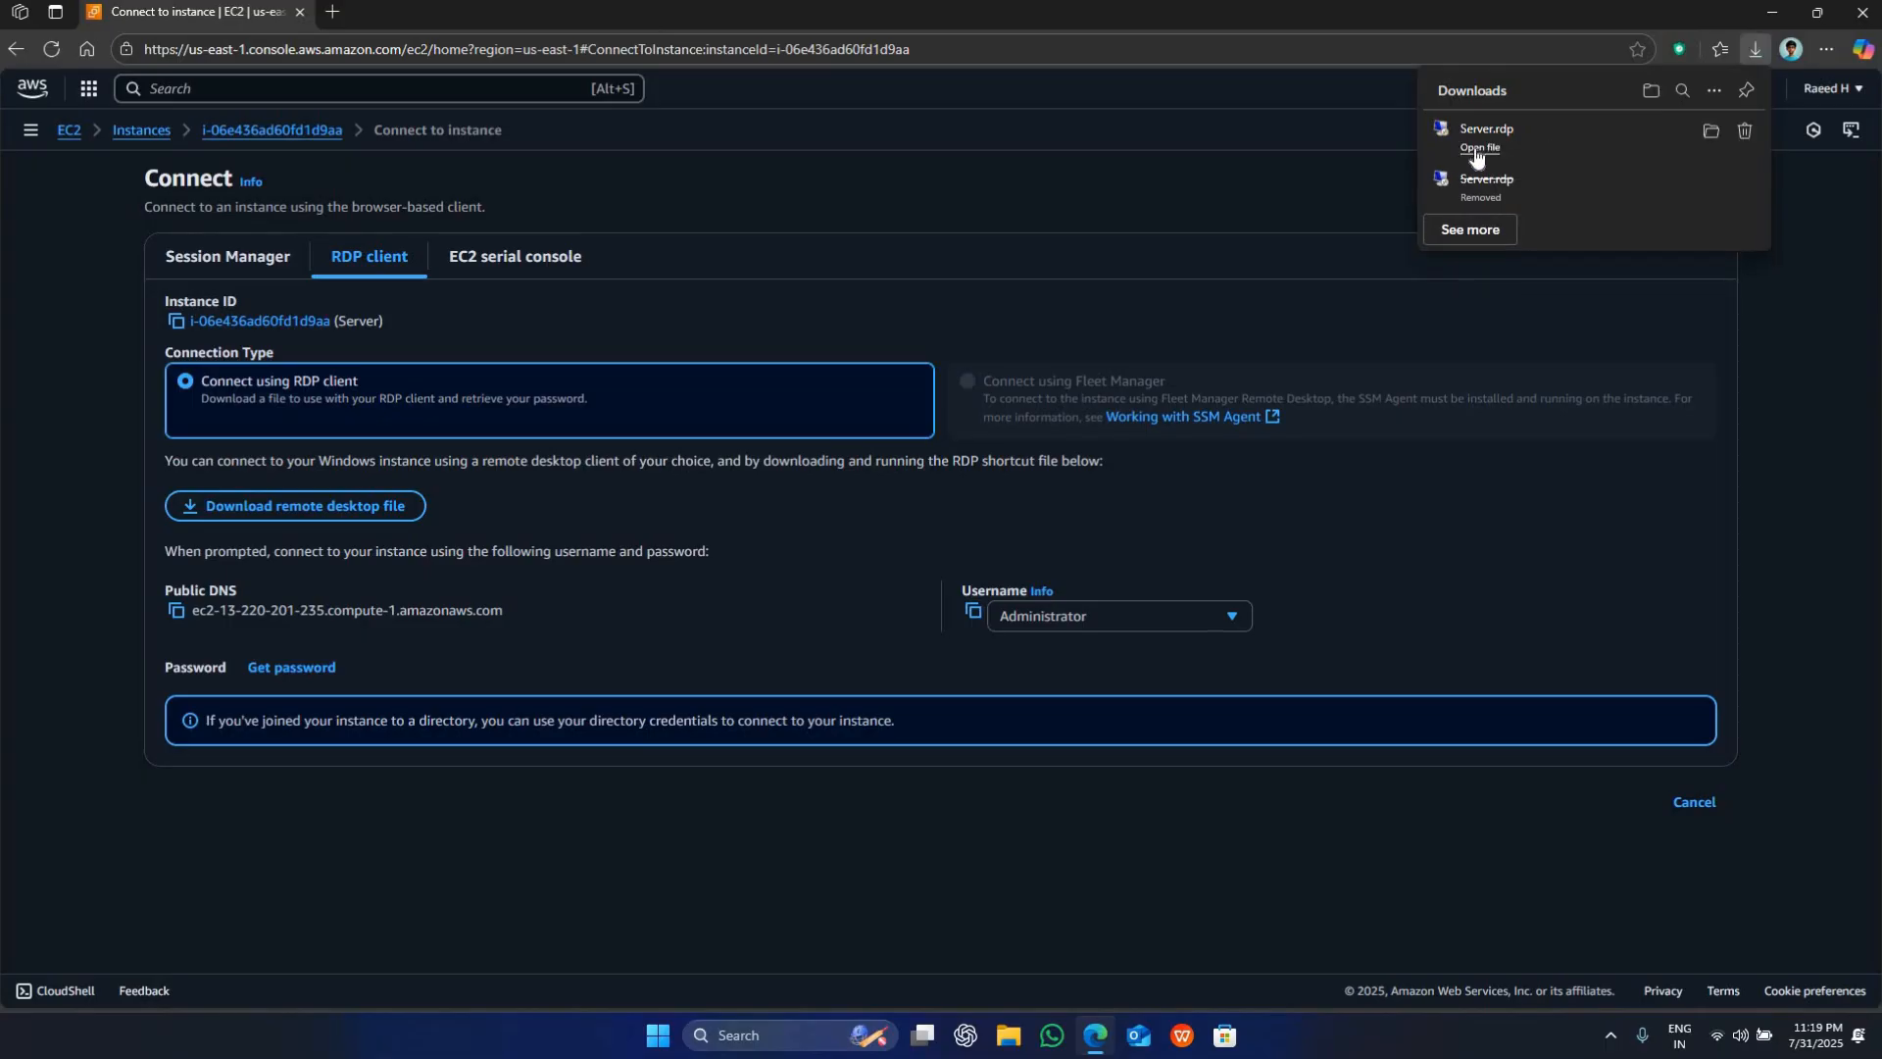
left_click(1475, 150)
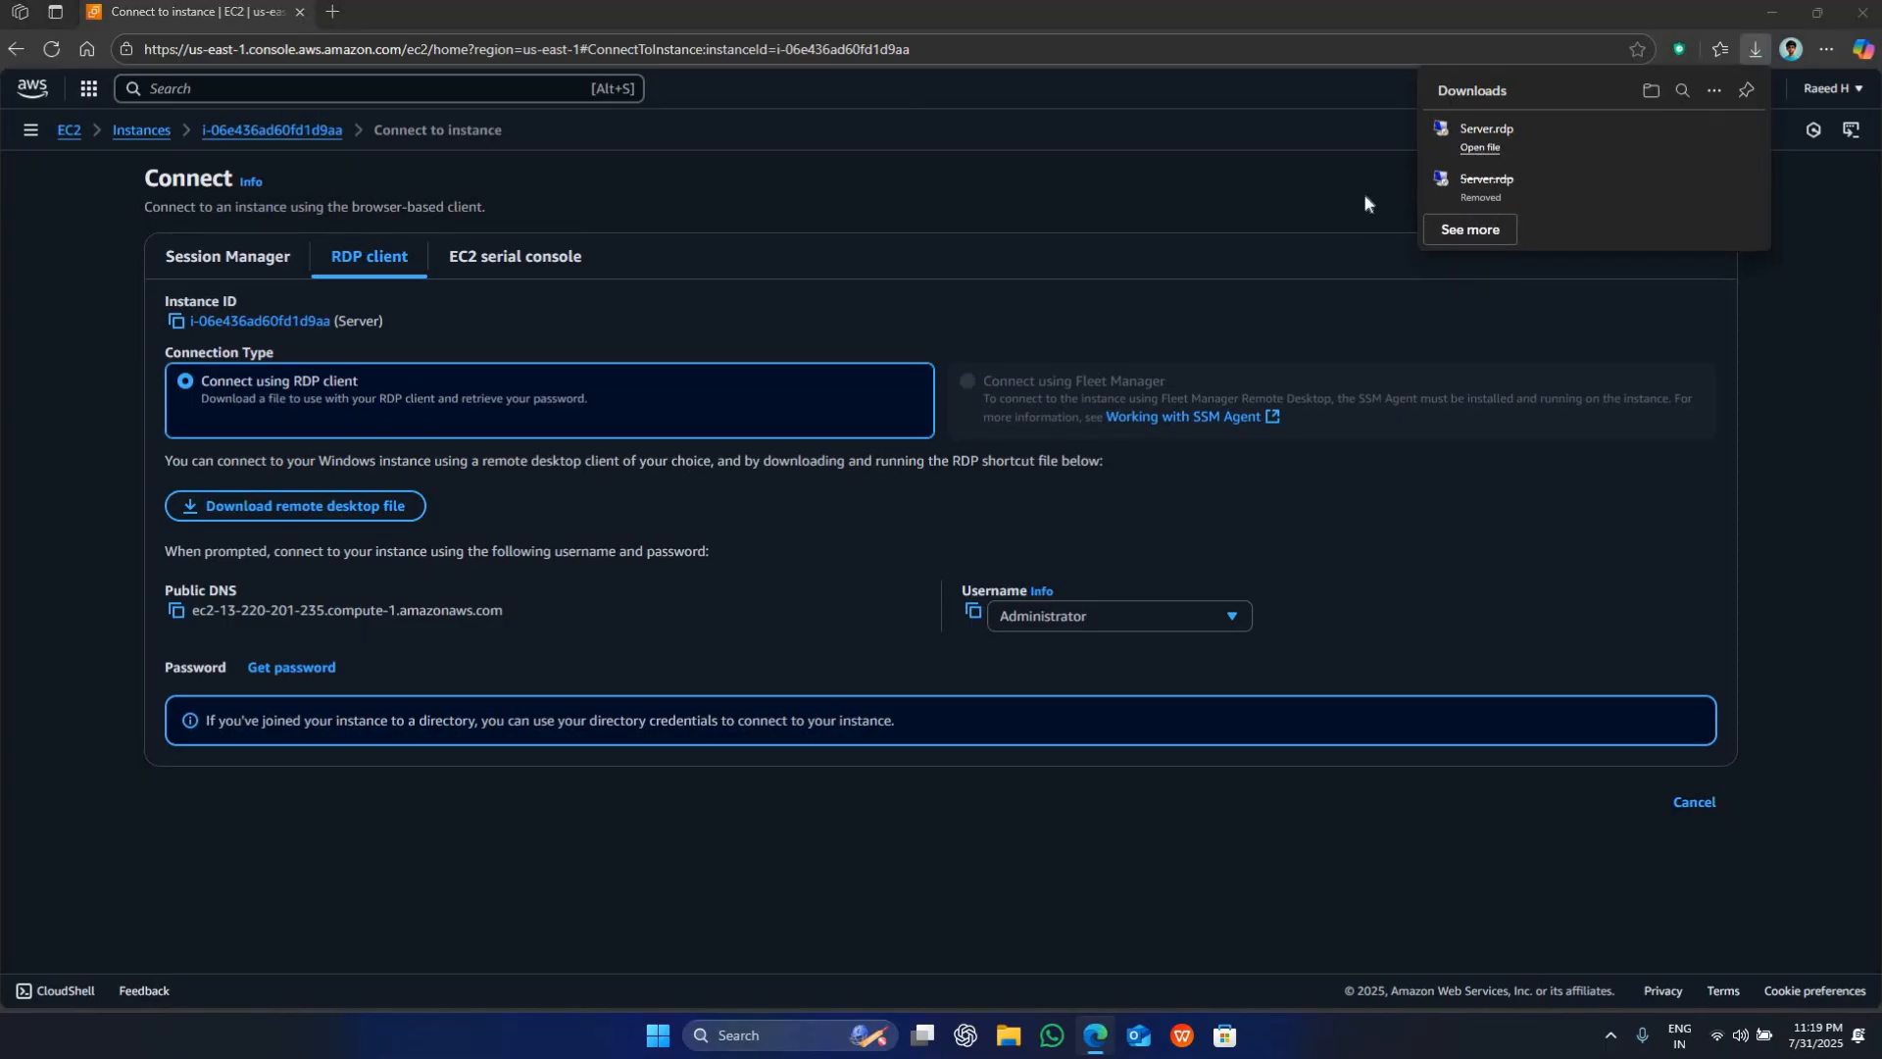
left_click(1086, 644)
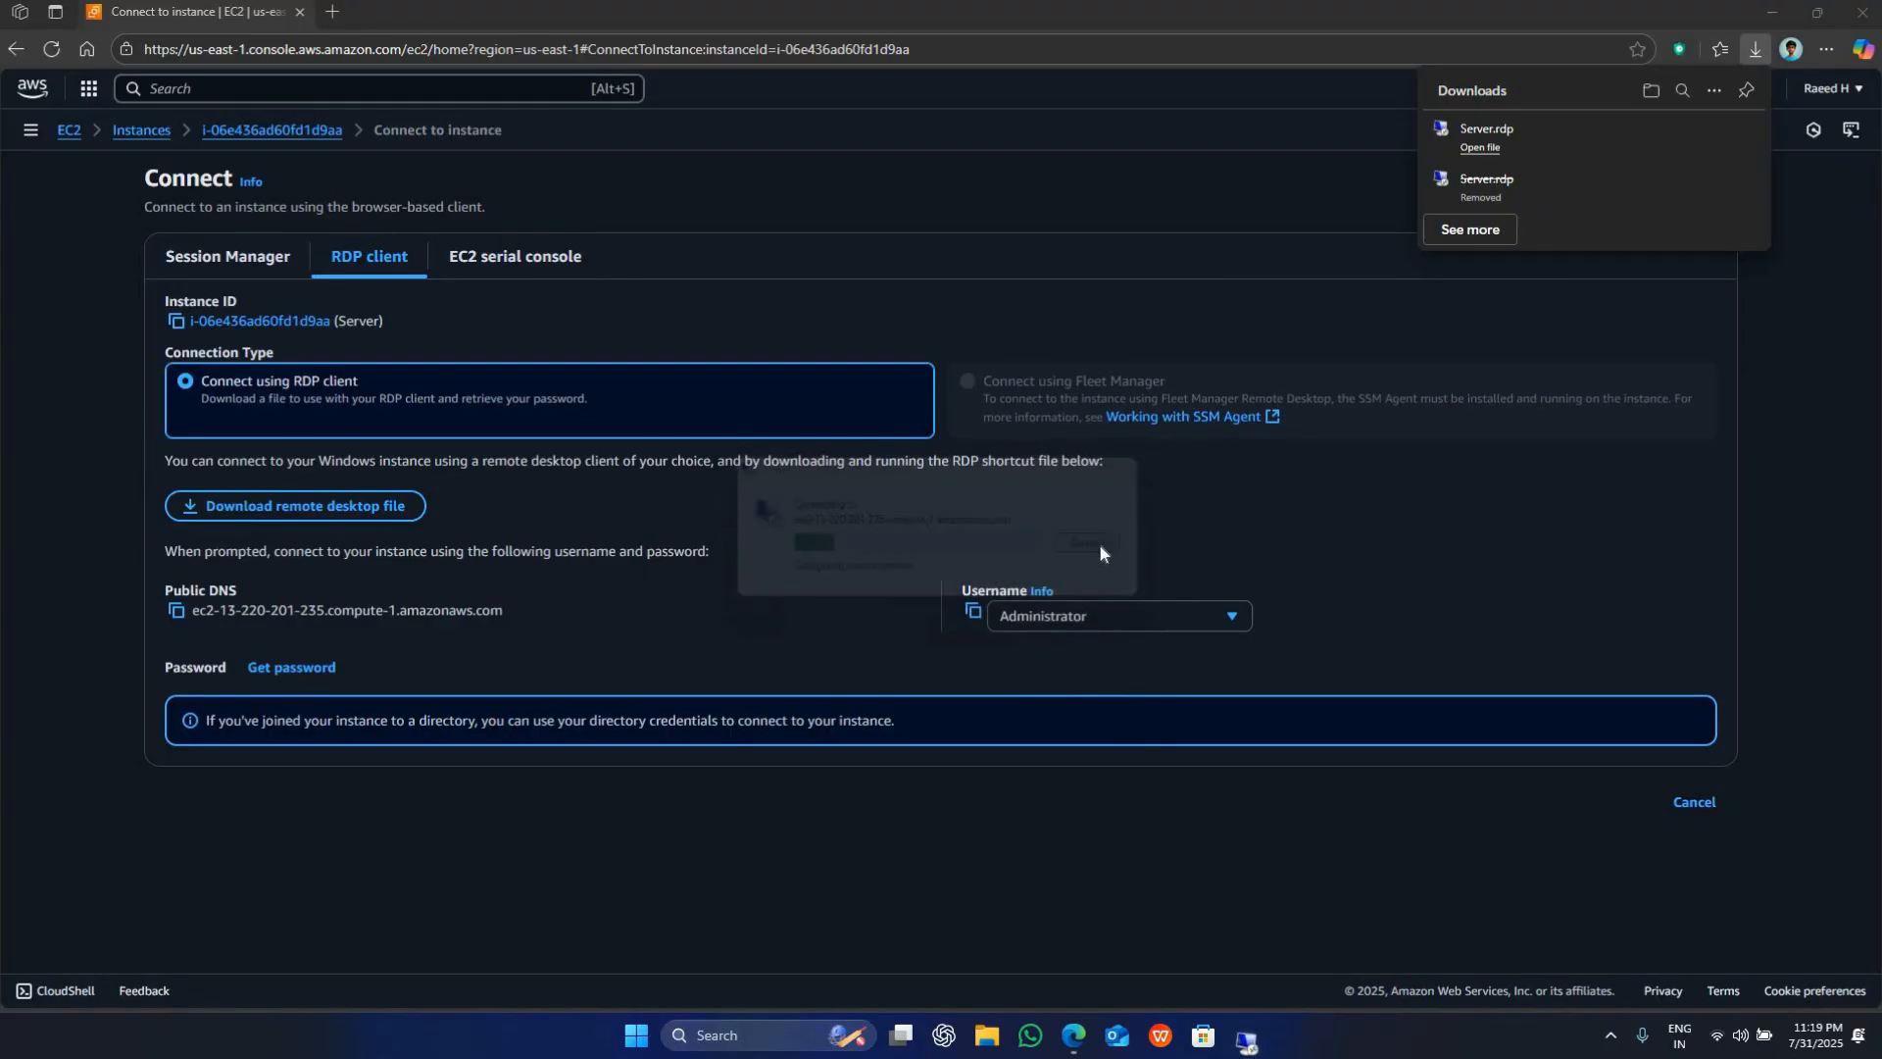
- Try to retrieve the Server instance's Windows password and return to its connection options
left_click(273, 667)
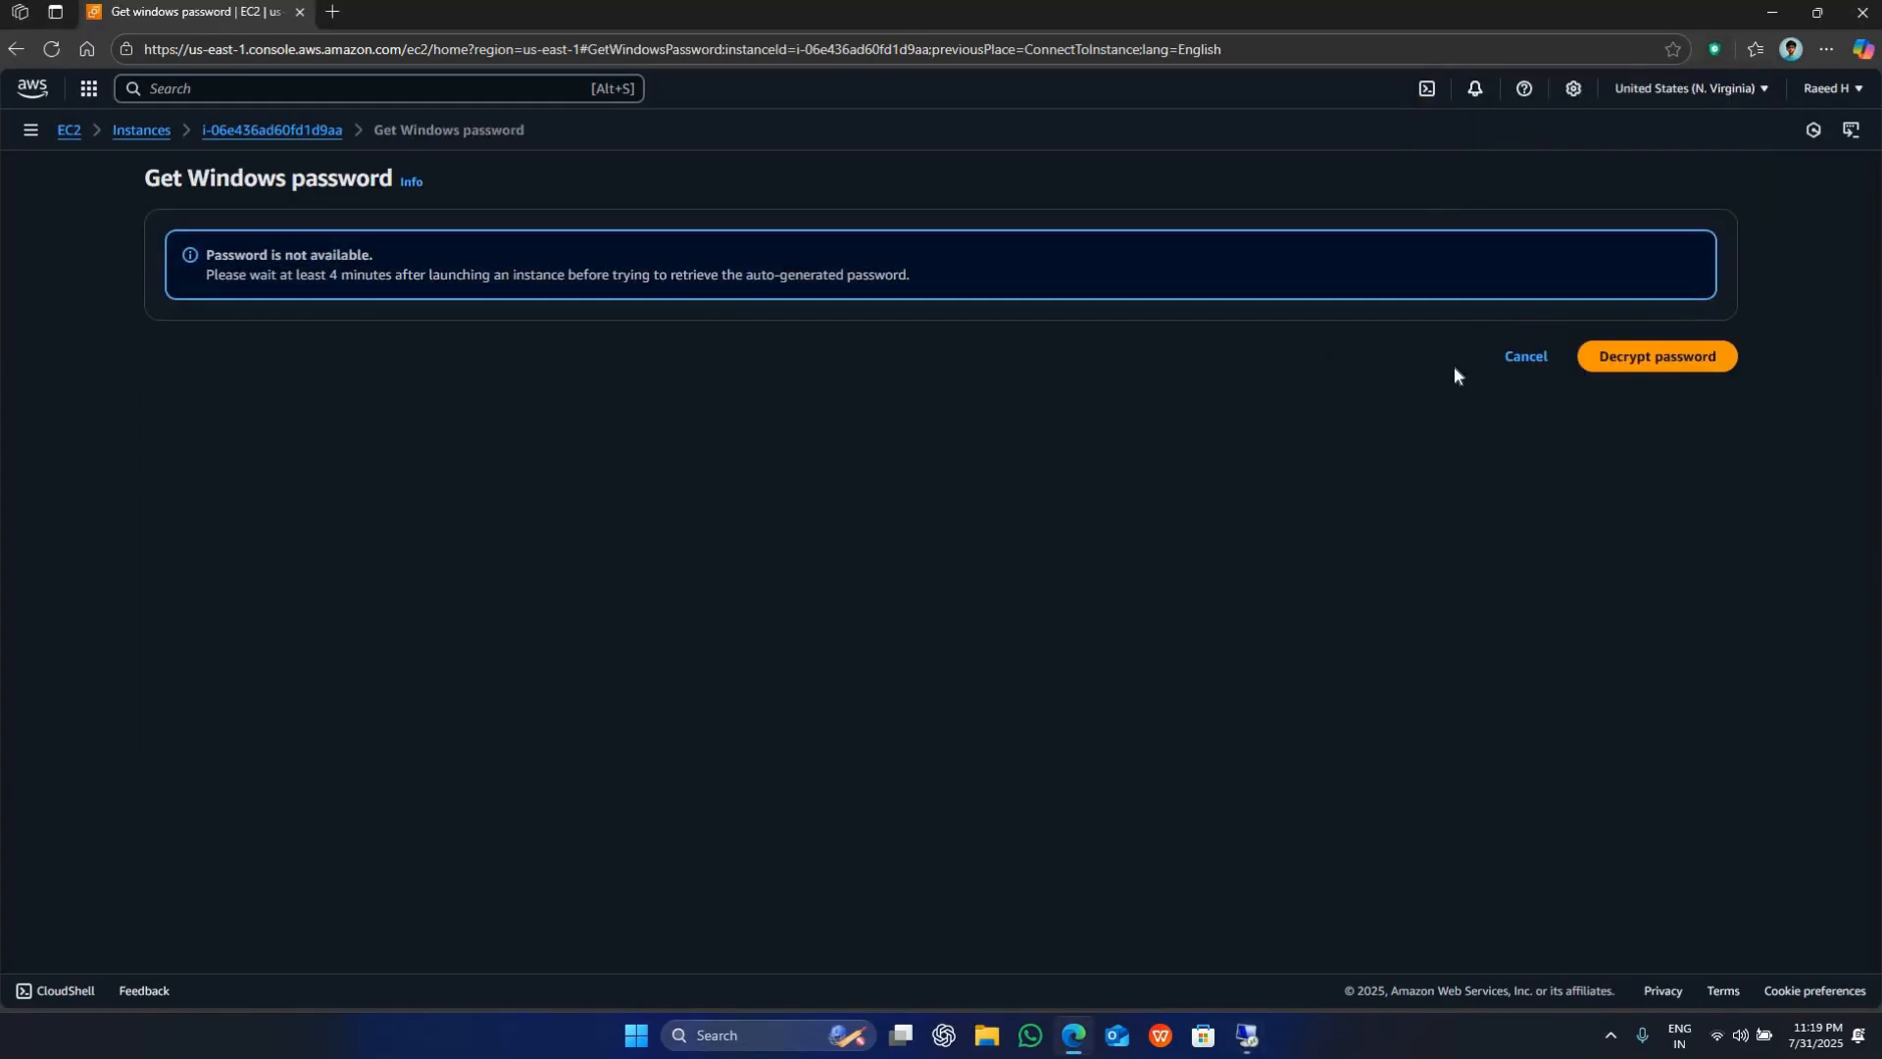
left_click(1515, 359)
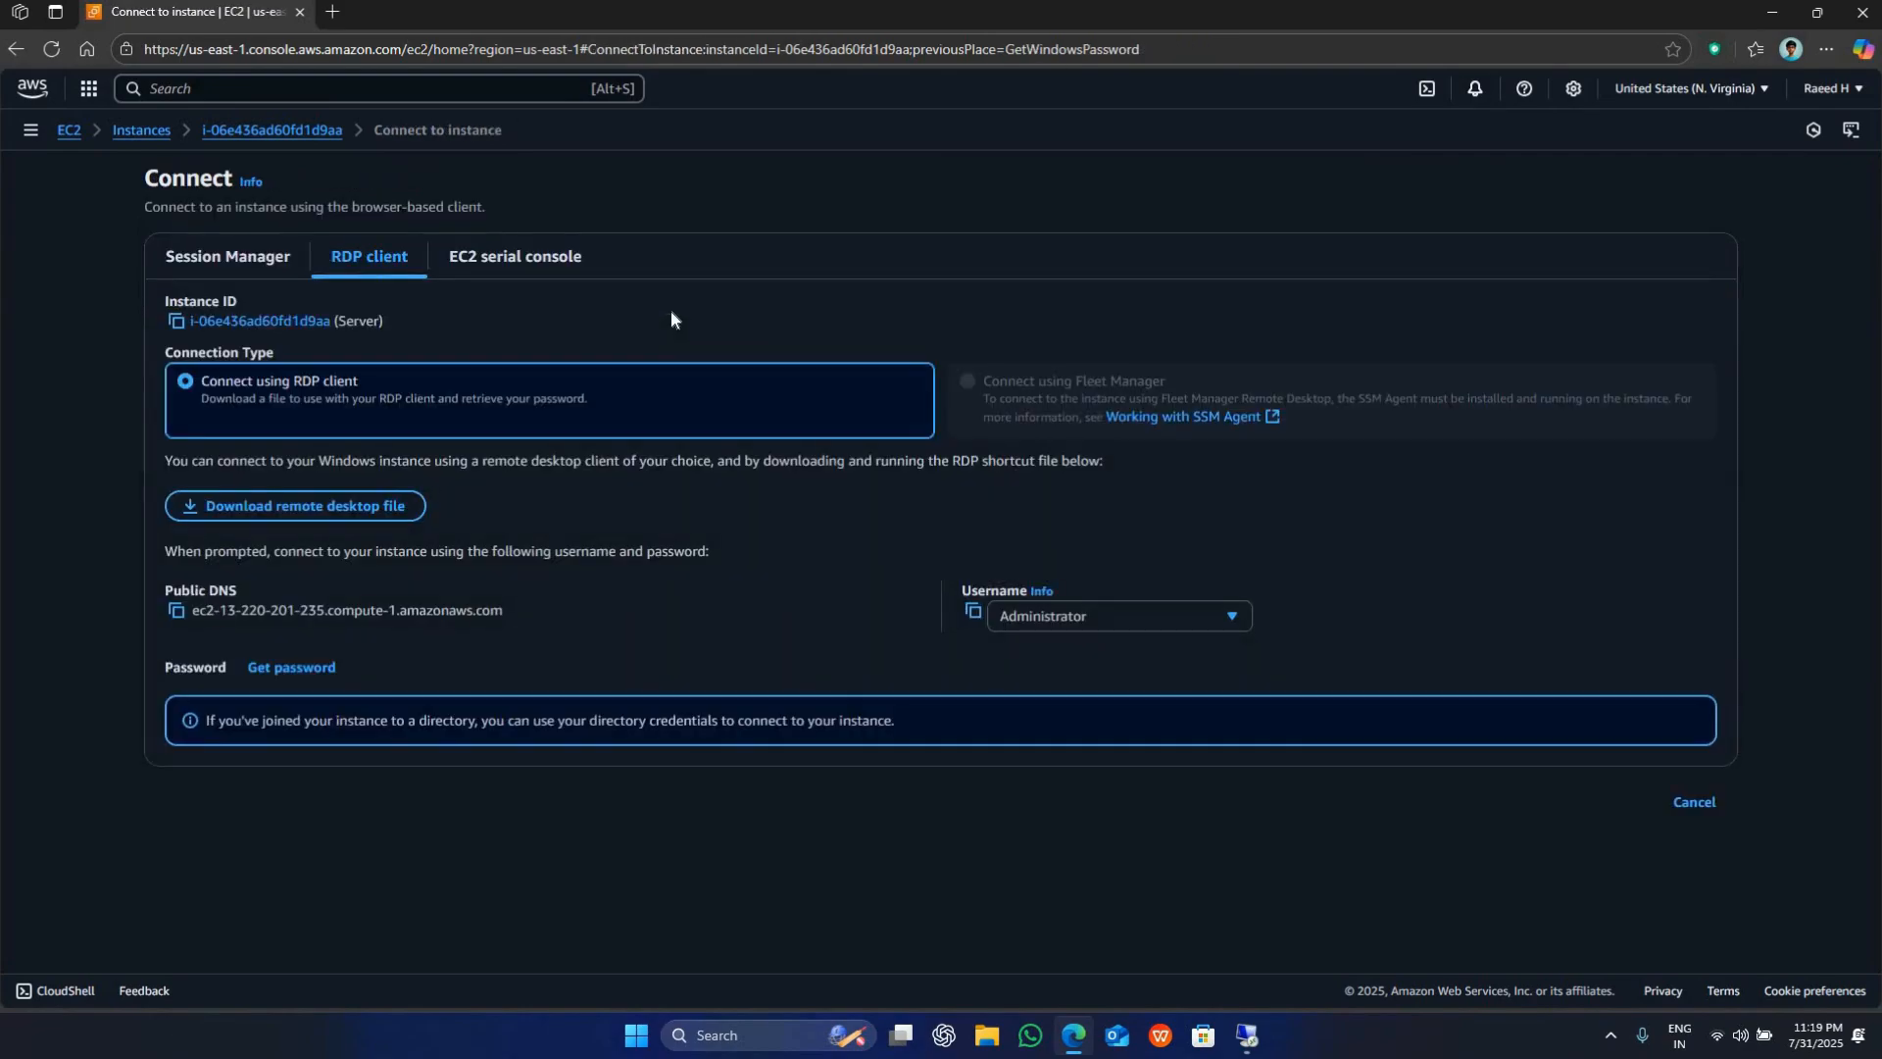
- Open the EBS volumes list and name the 2 GiB volume disk
left_click(30, 130)
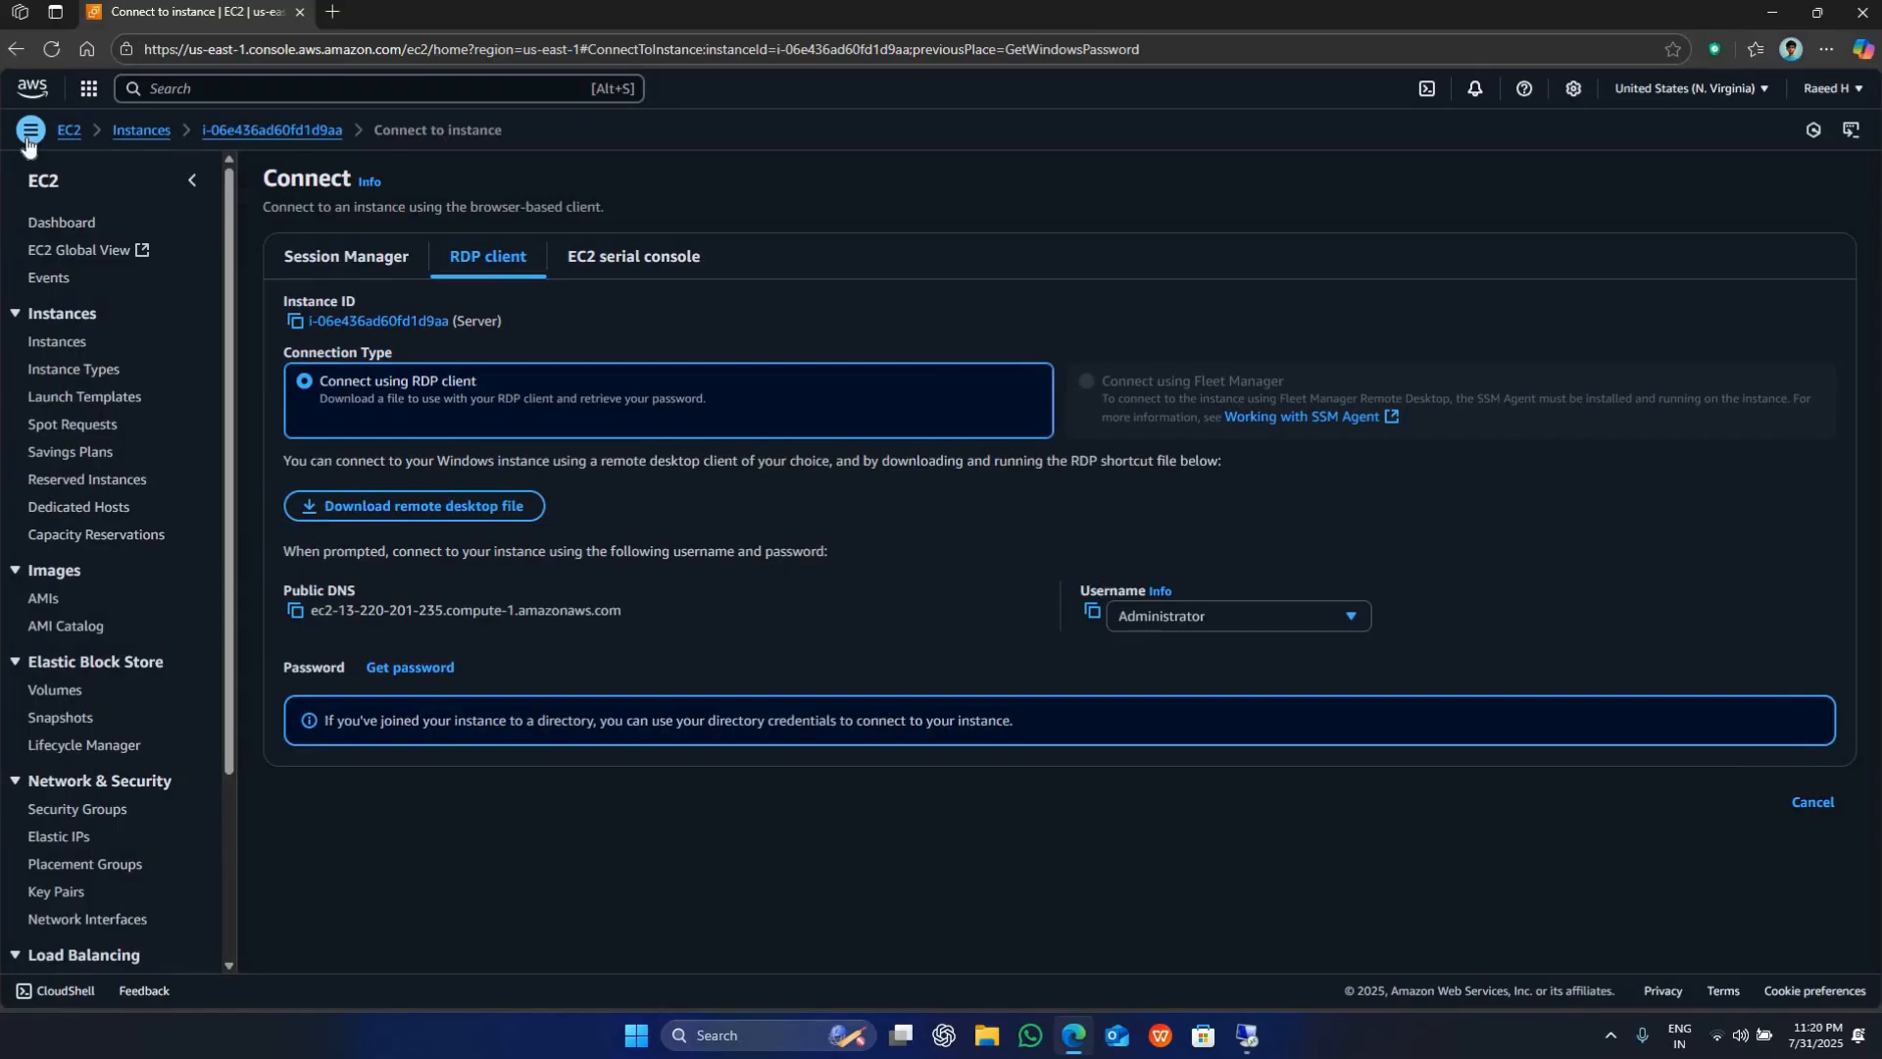
left_click(54, 691)
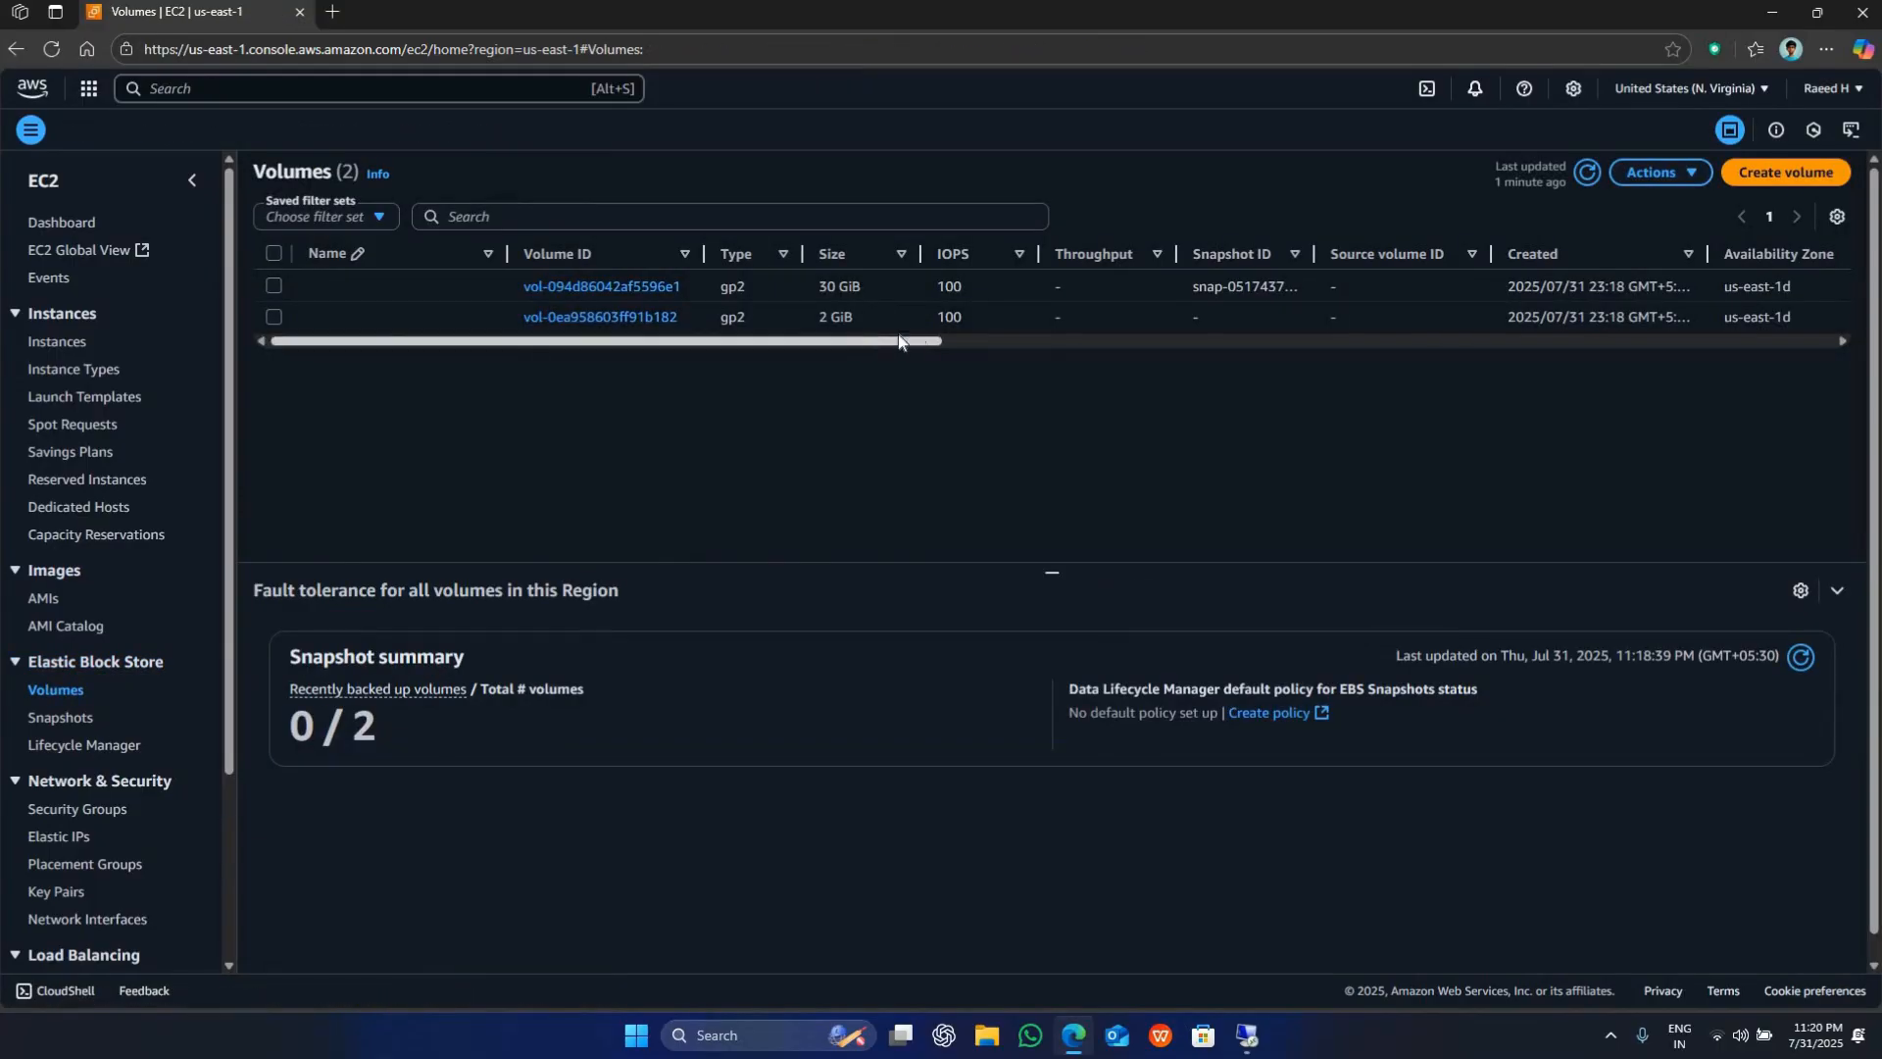
left_click_drag(795, 341, 300, 335)
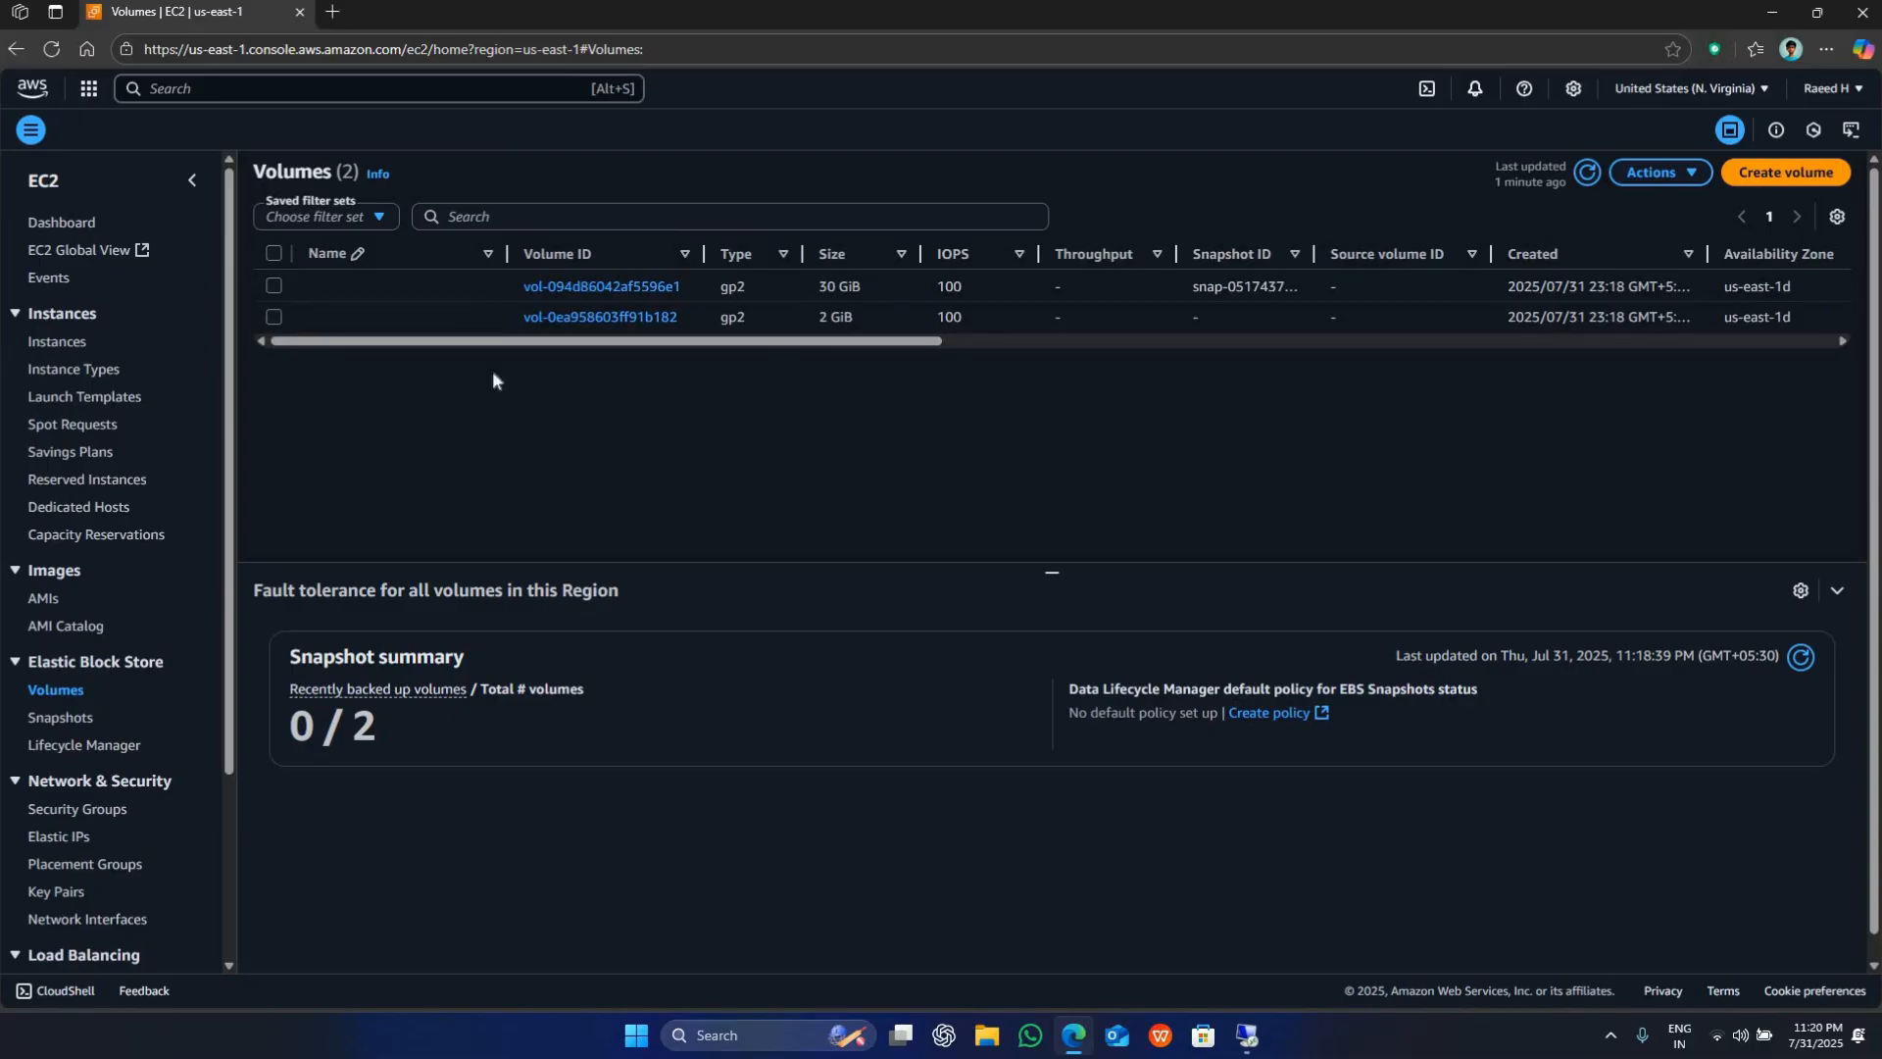
left_click(450, 316)
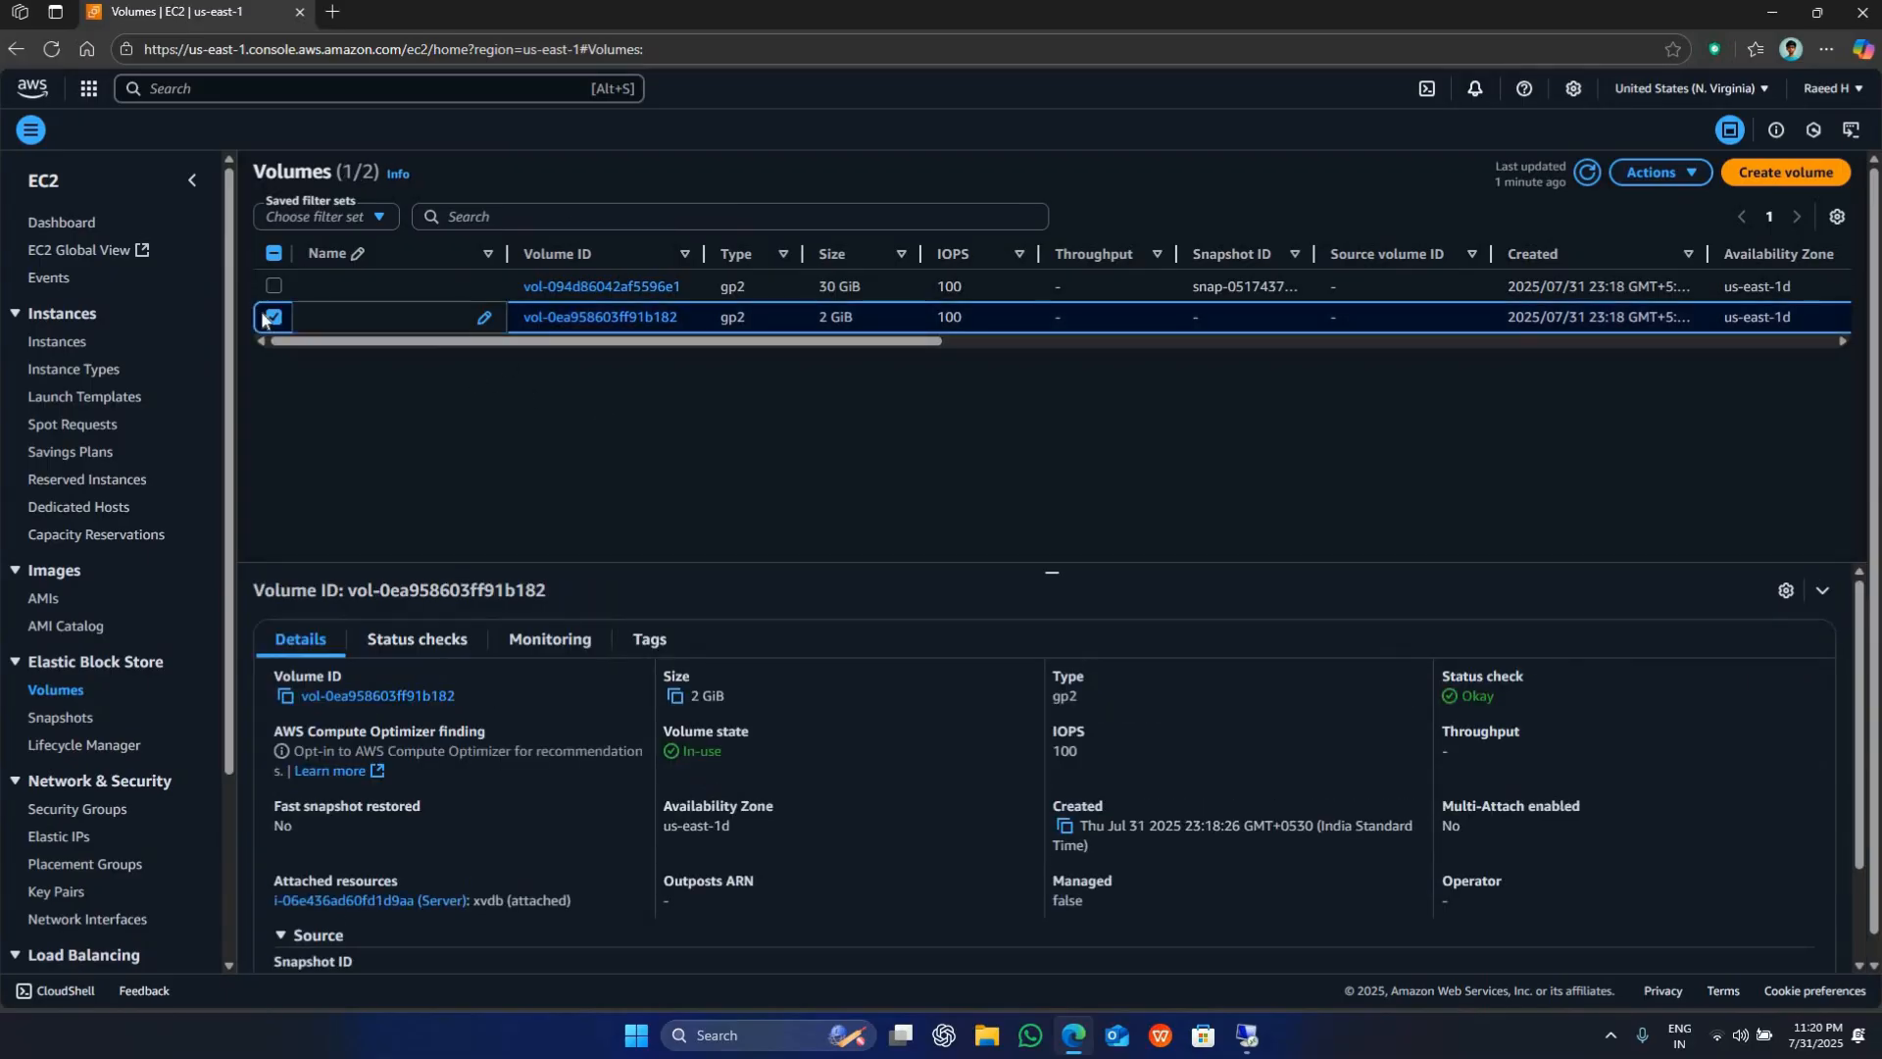
left_click(377, 319)
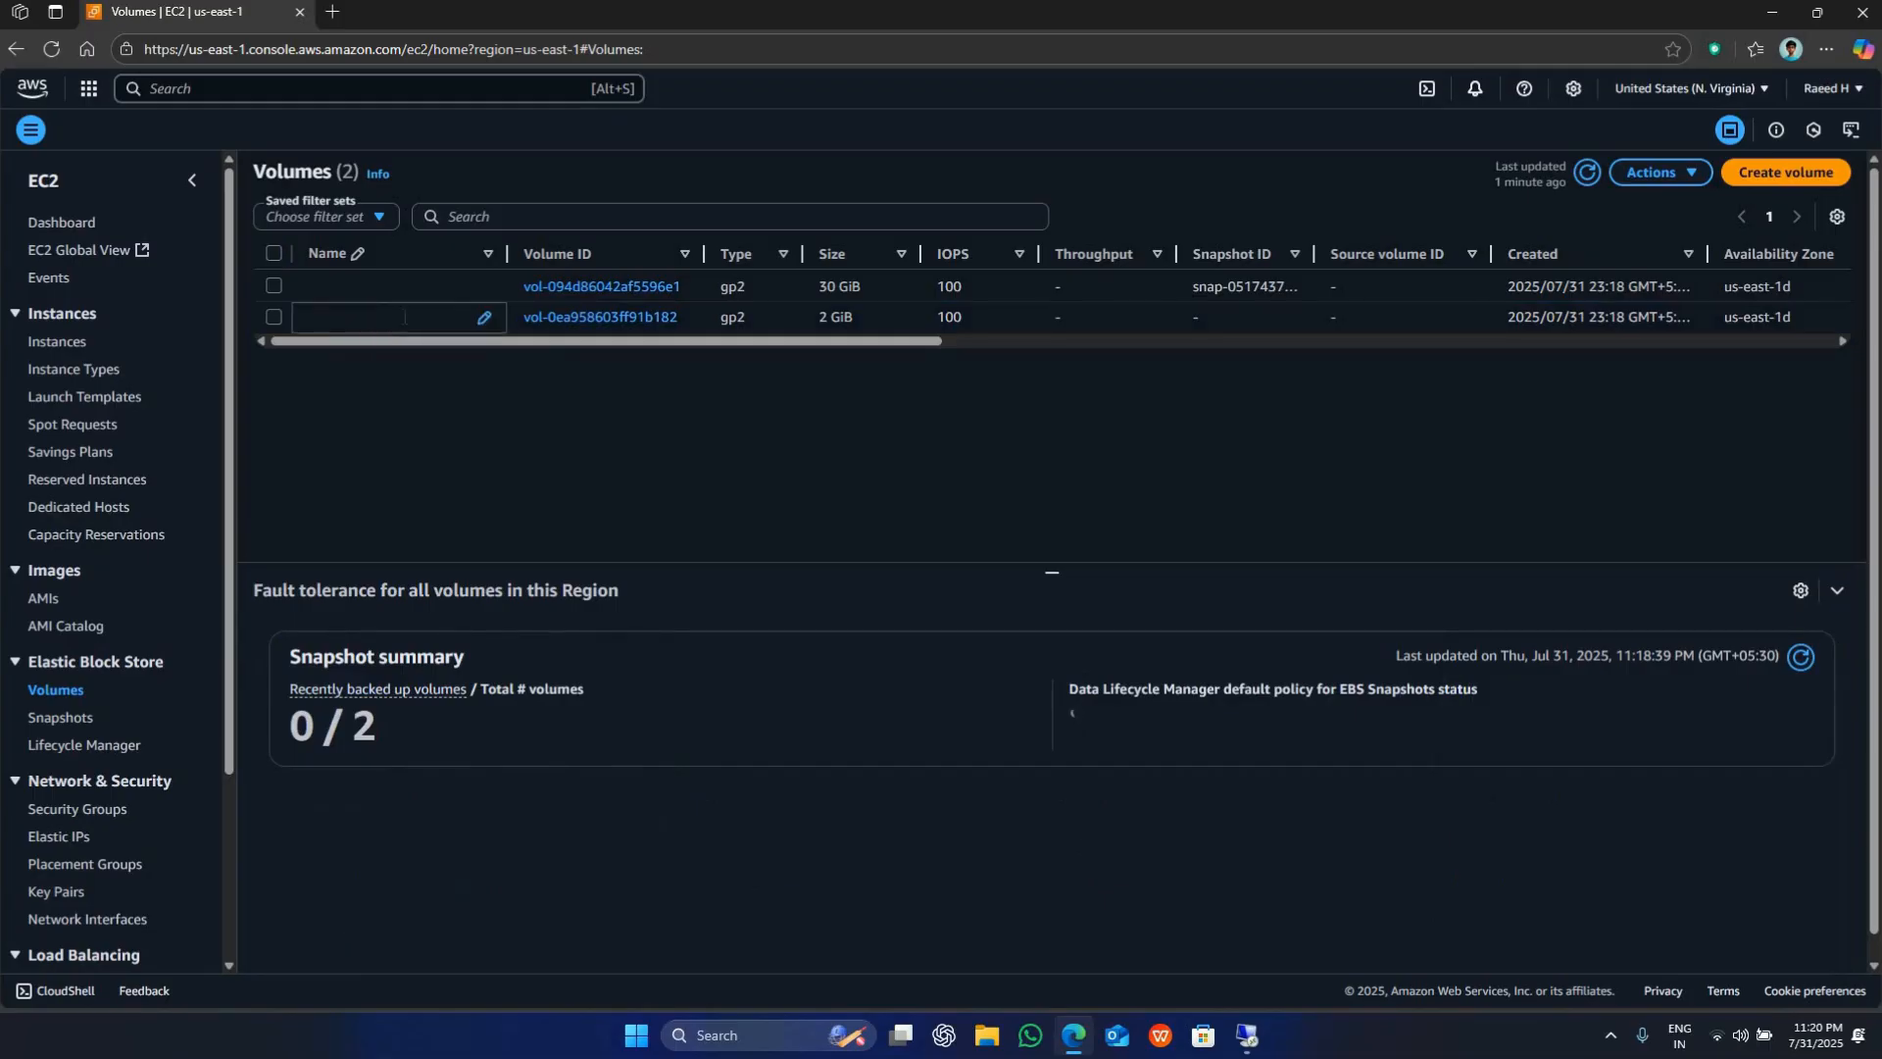
left_click(484, 317)
type("disk")
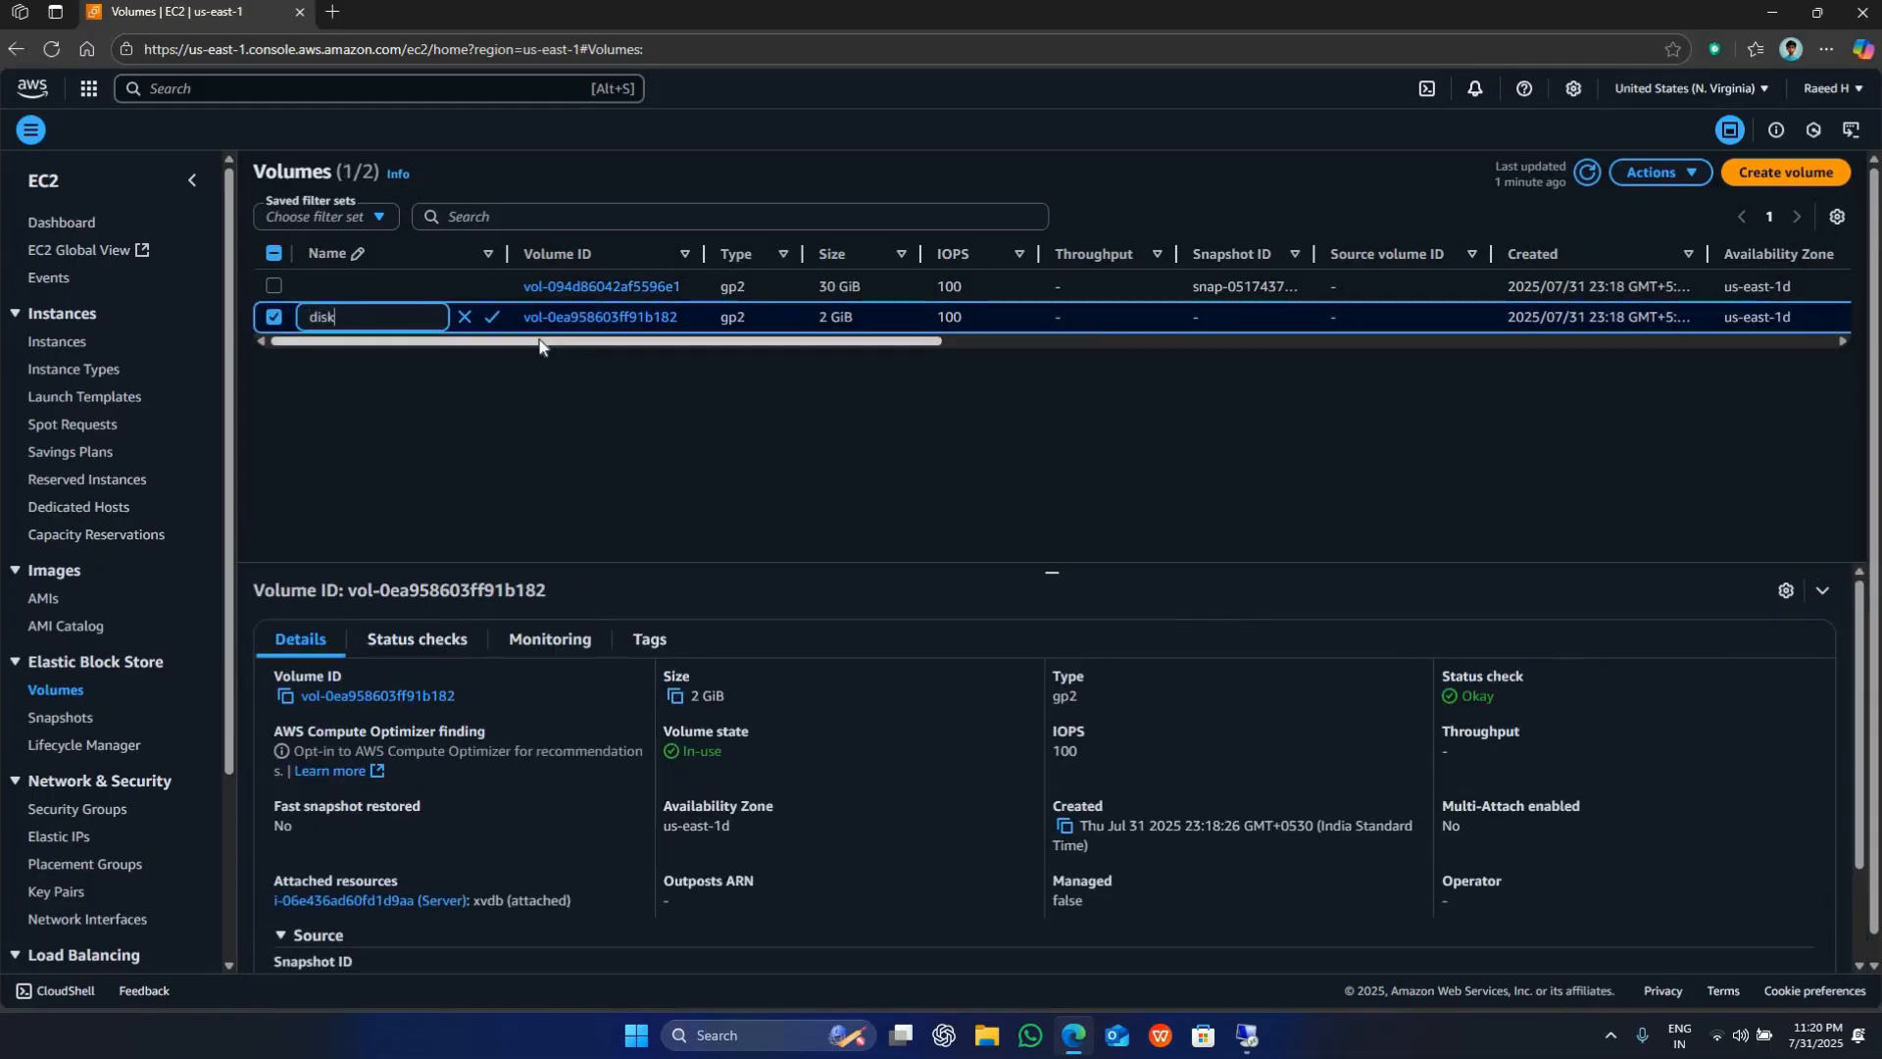
left_click(492, 316)
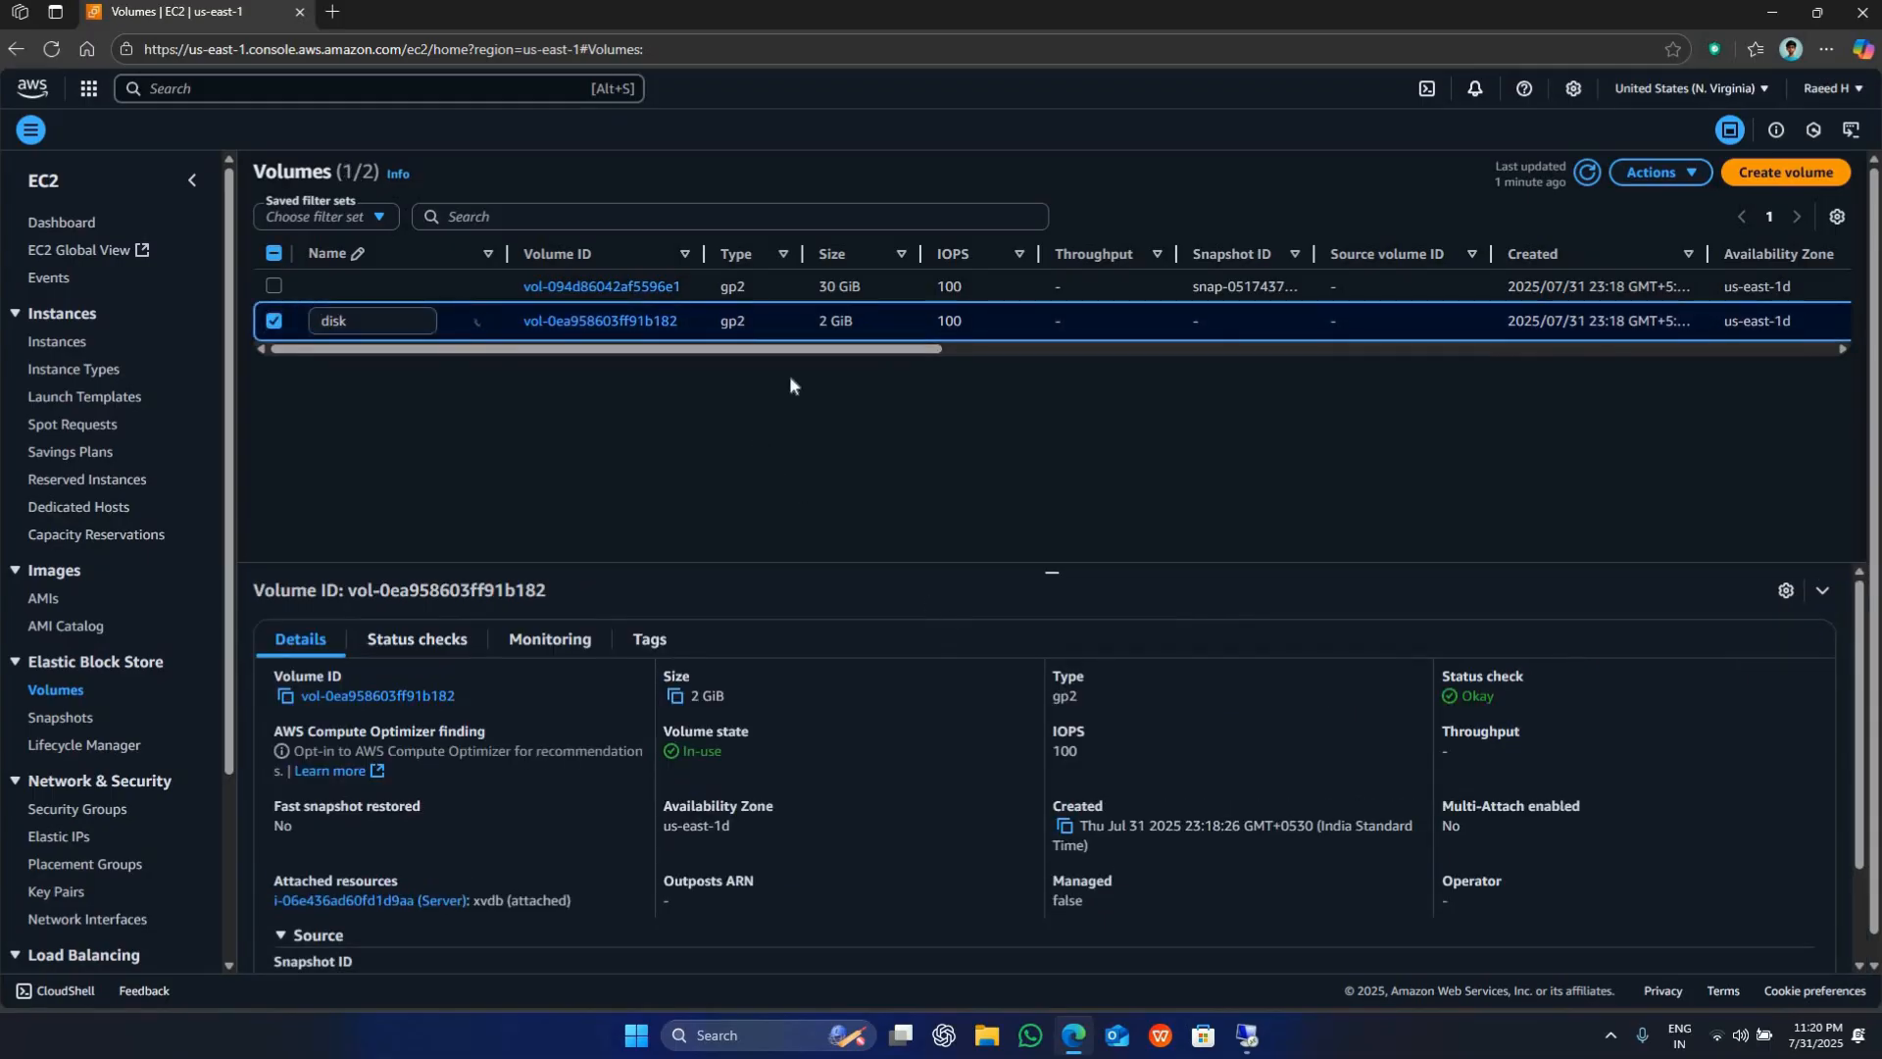
- Open the EBS snapshots list and look through the available snapshot actions
left_click(61, 717)
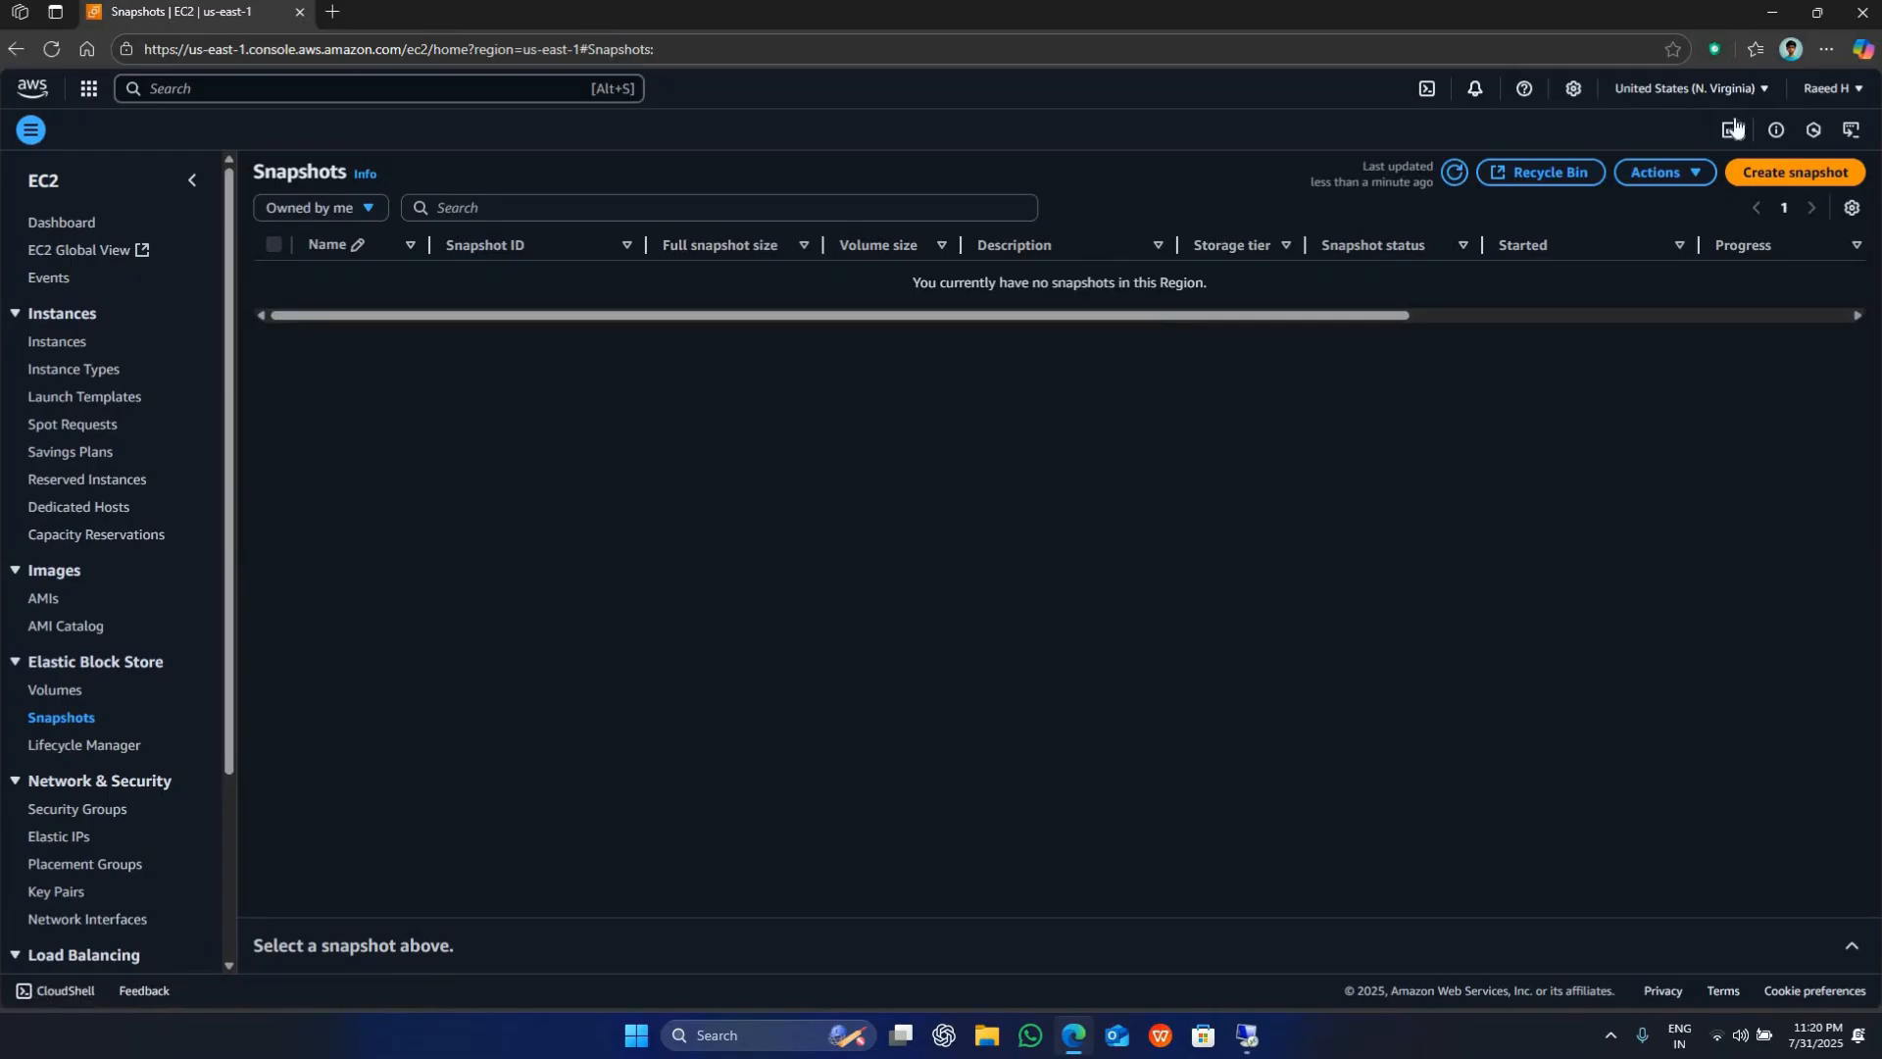
left_click(1686, 175)
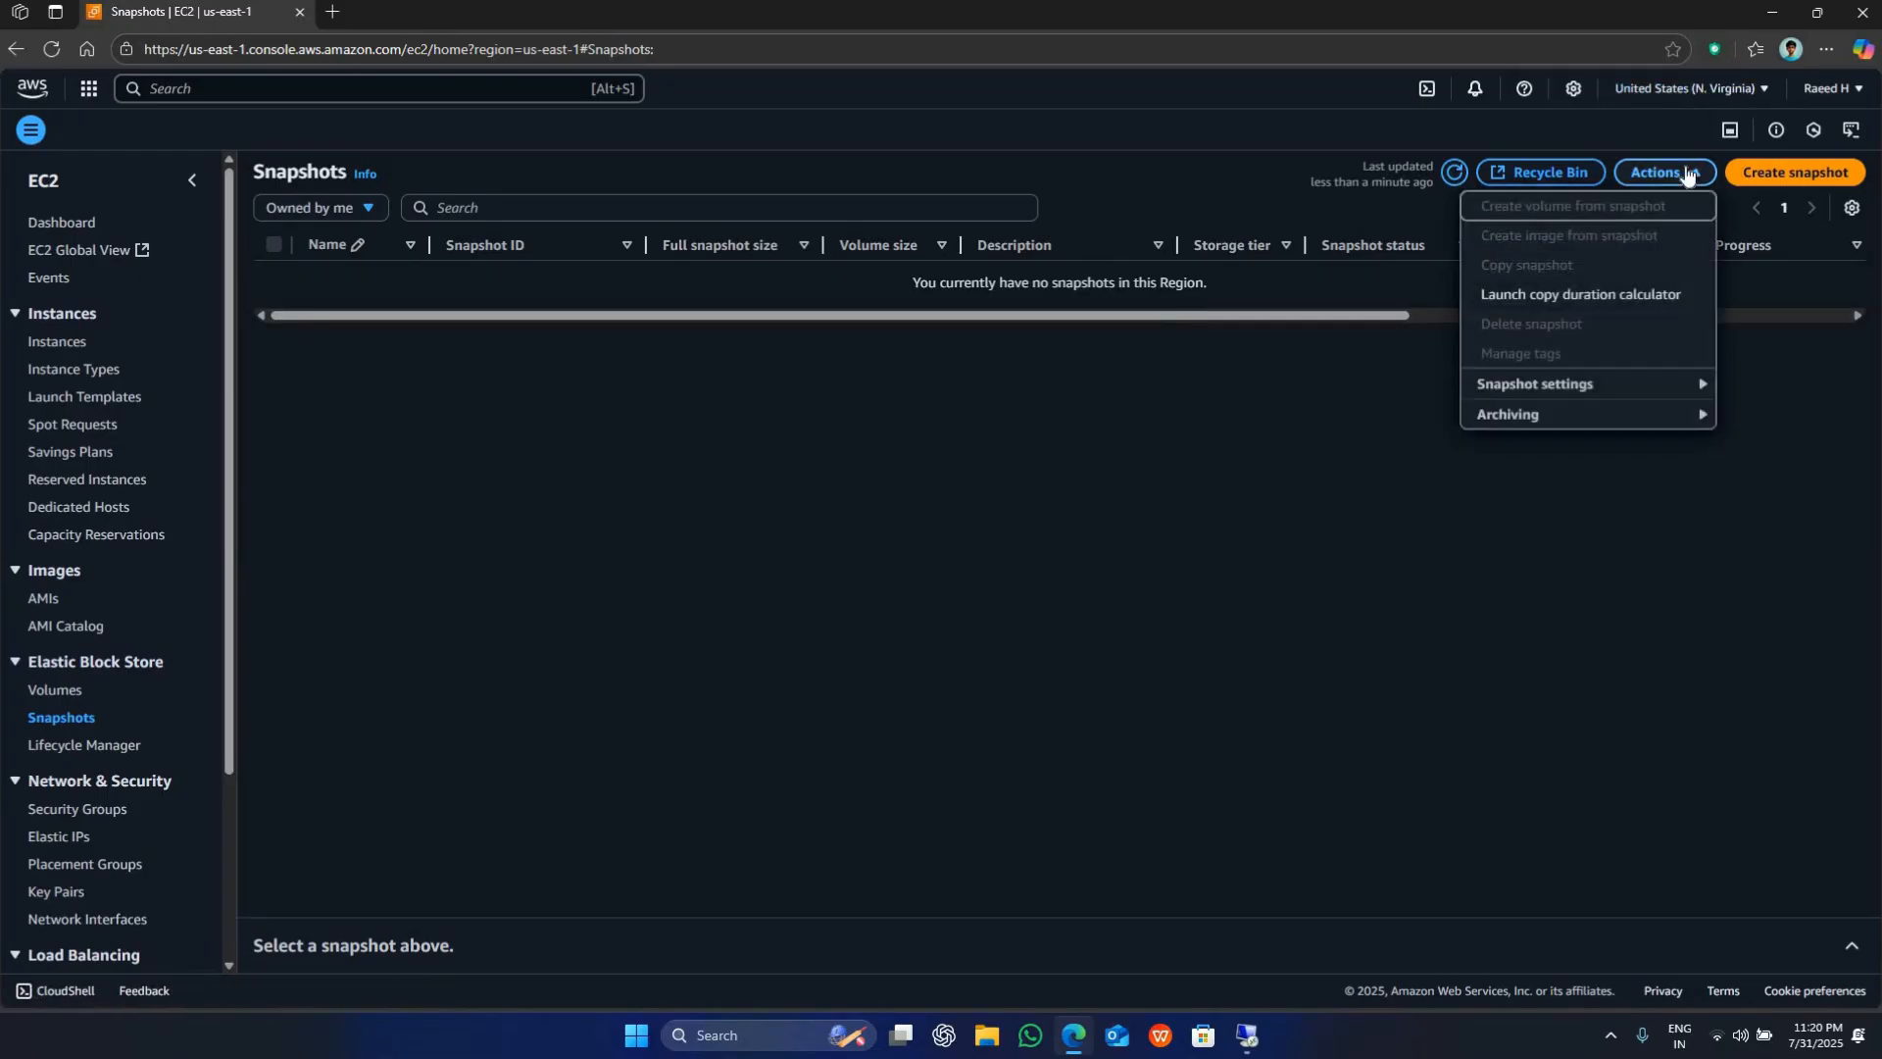
left_click(1252, 523)
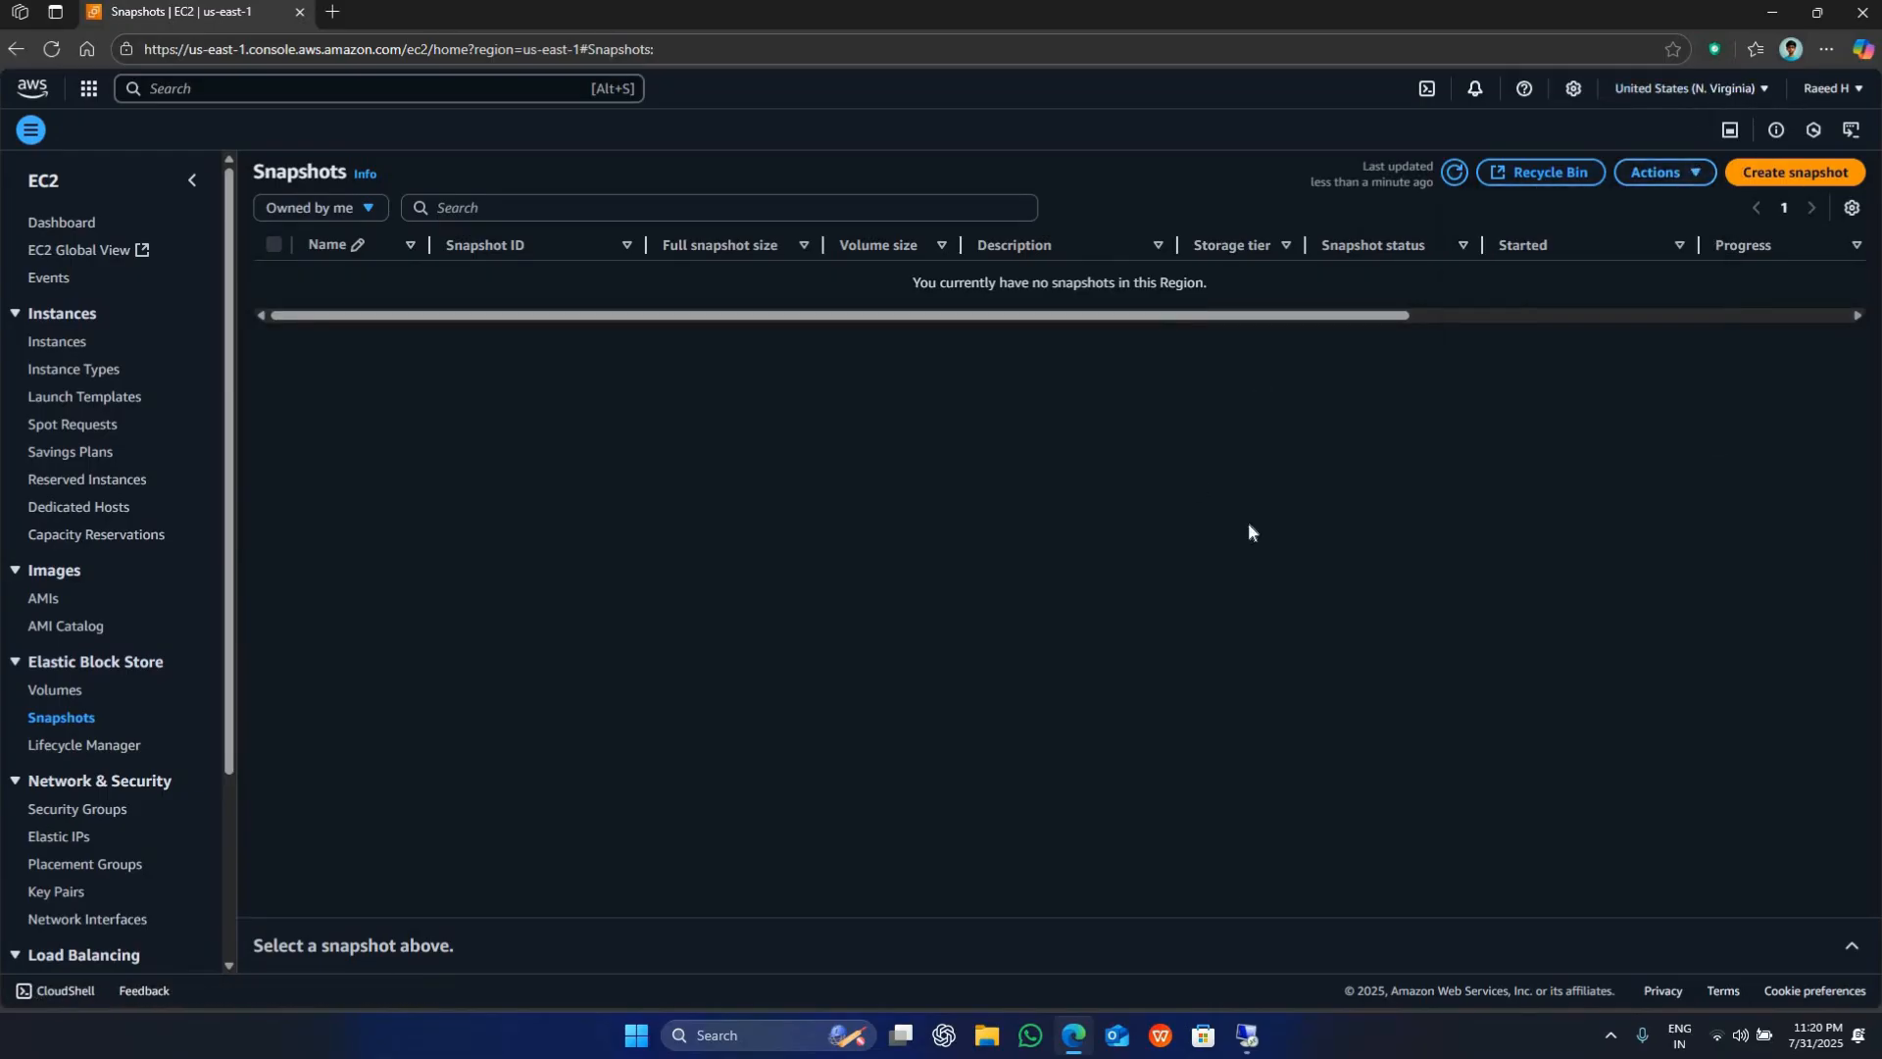
- Return to the Server instance's RDP client connection options and open the Windows password retrieval page
left_click(1243, 1049)
left_click(57, 341)
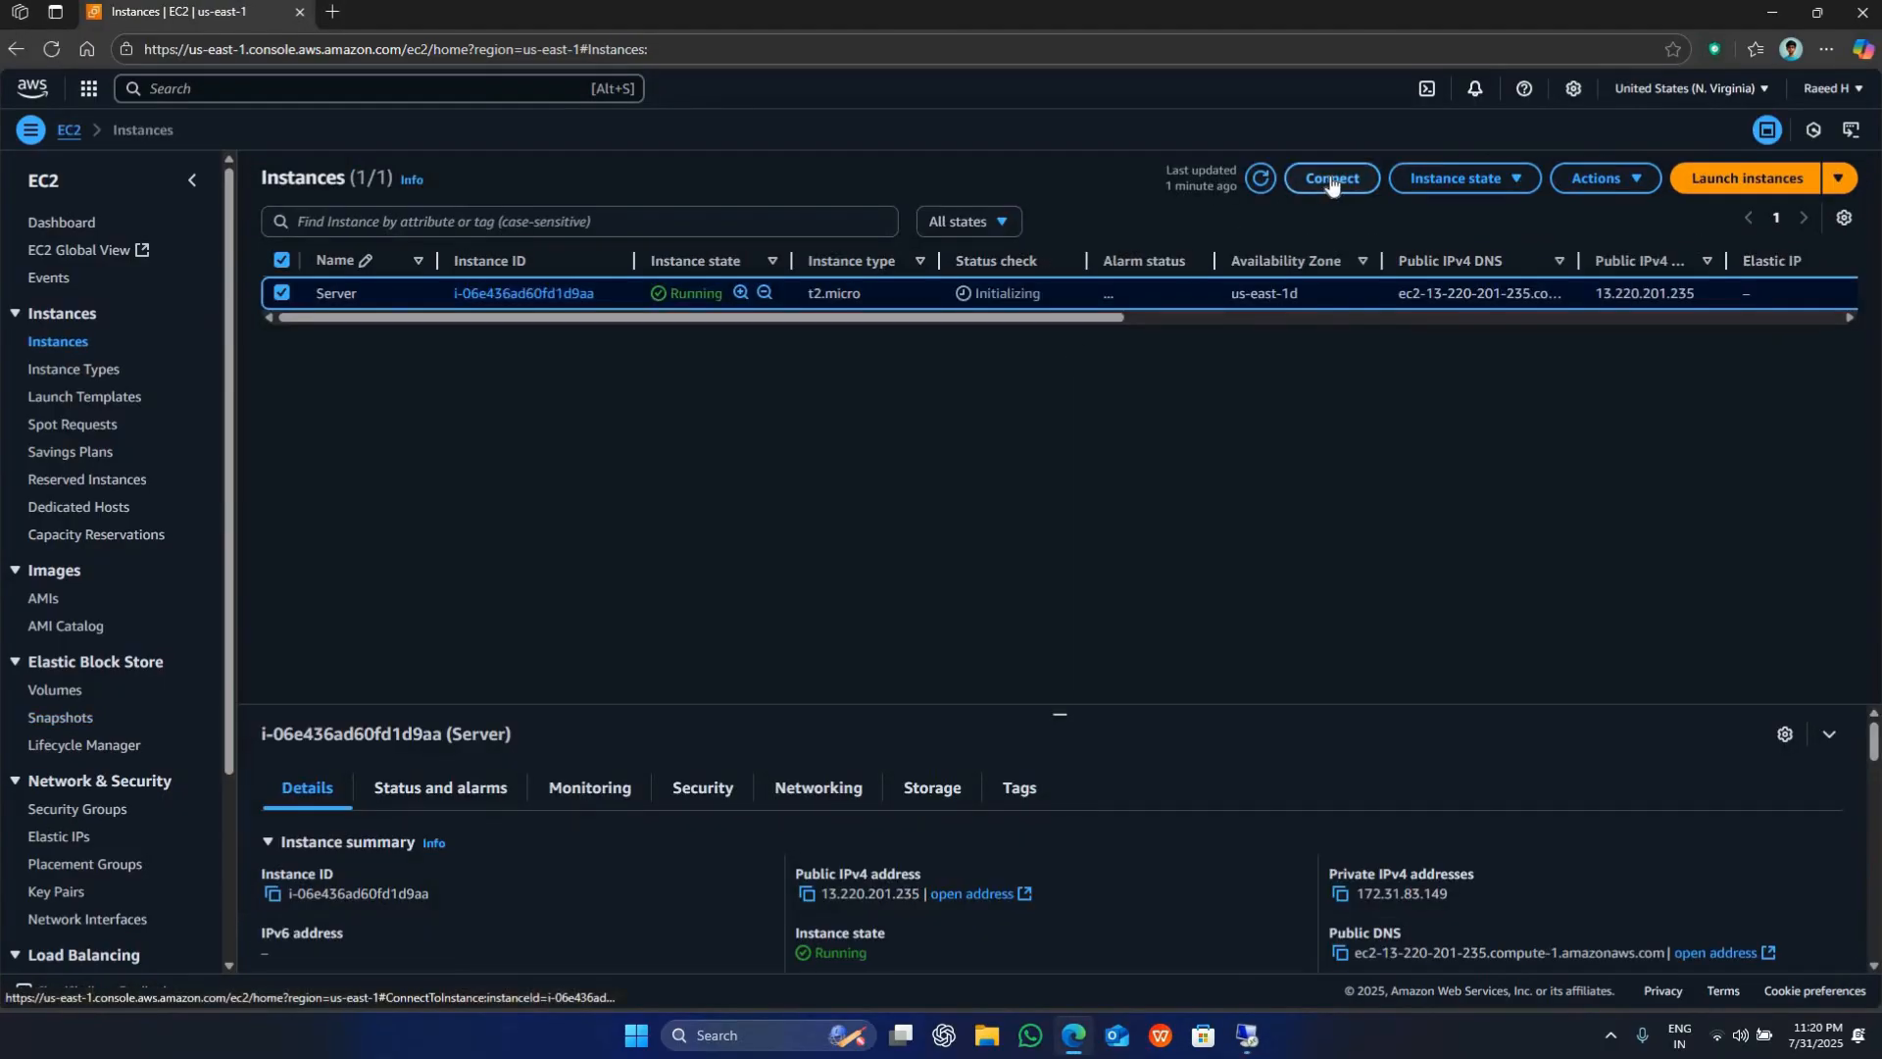
left_click(1331, 179)
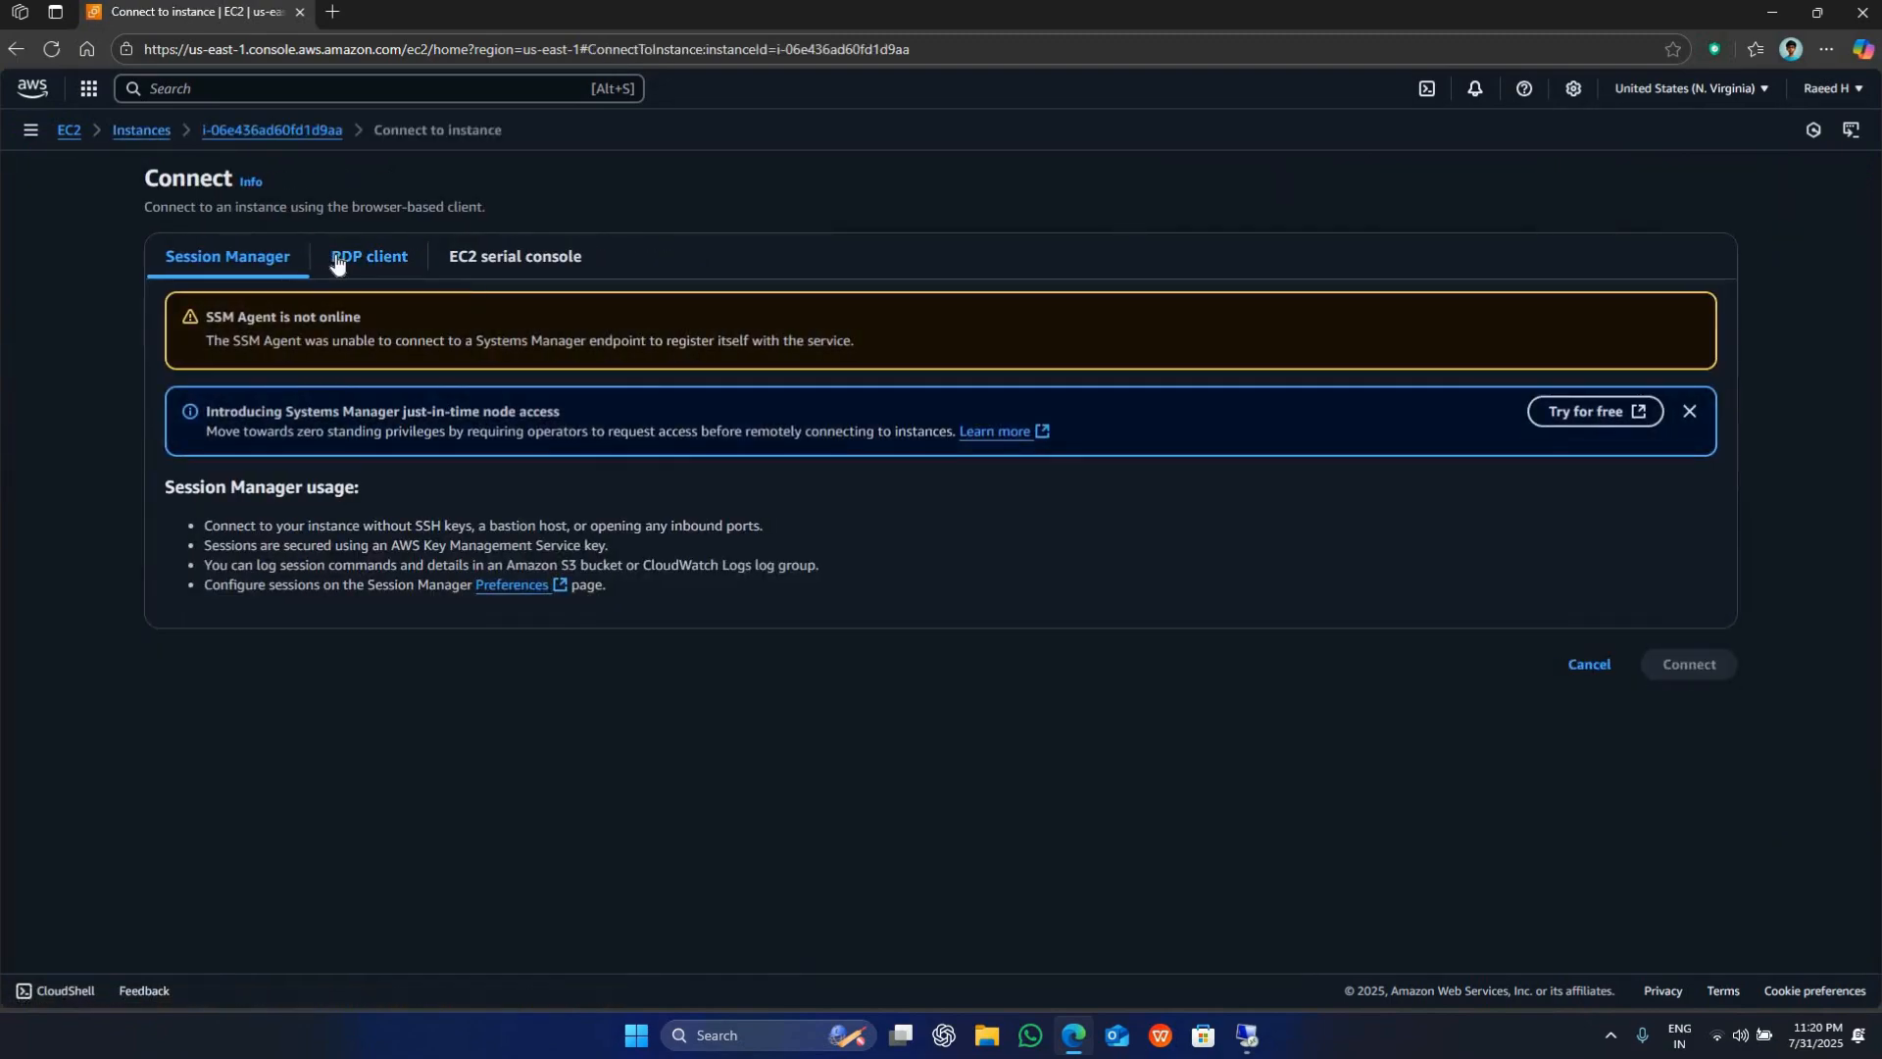
left_click(343, 258)
left_click(308, 667)
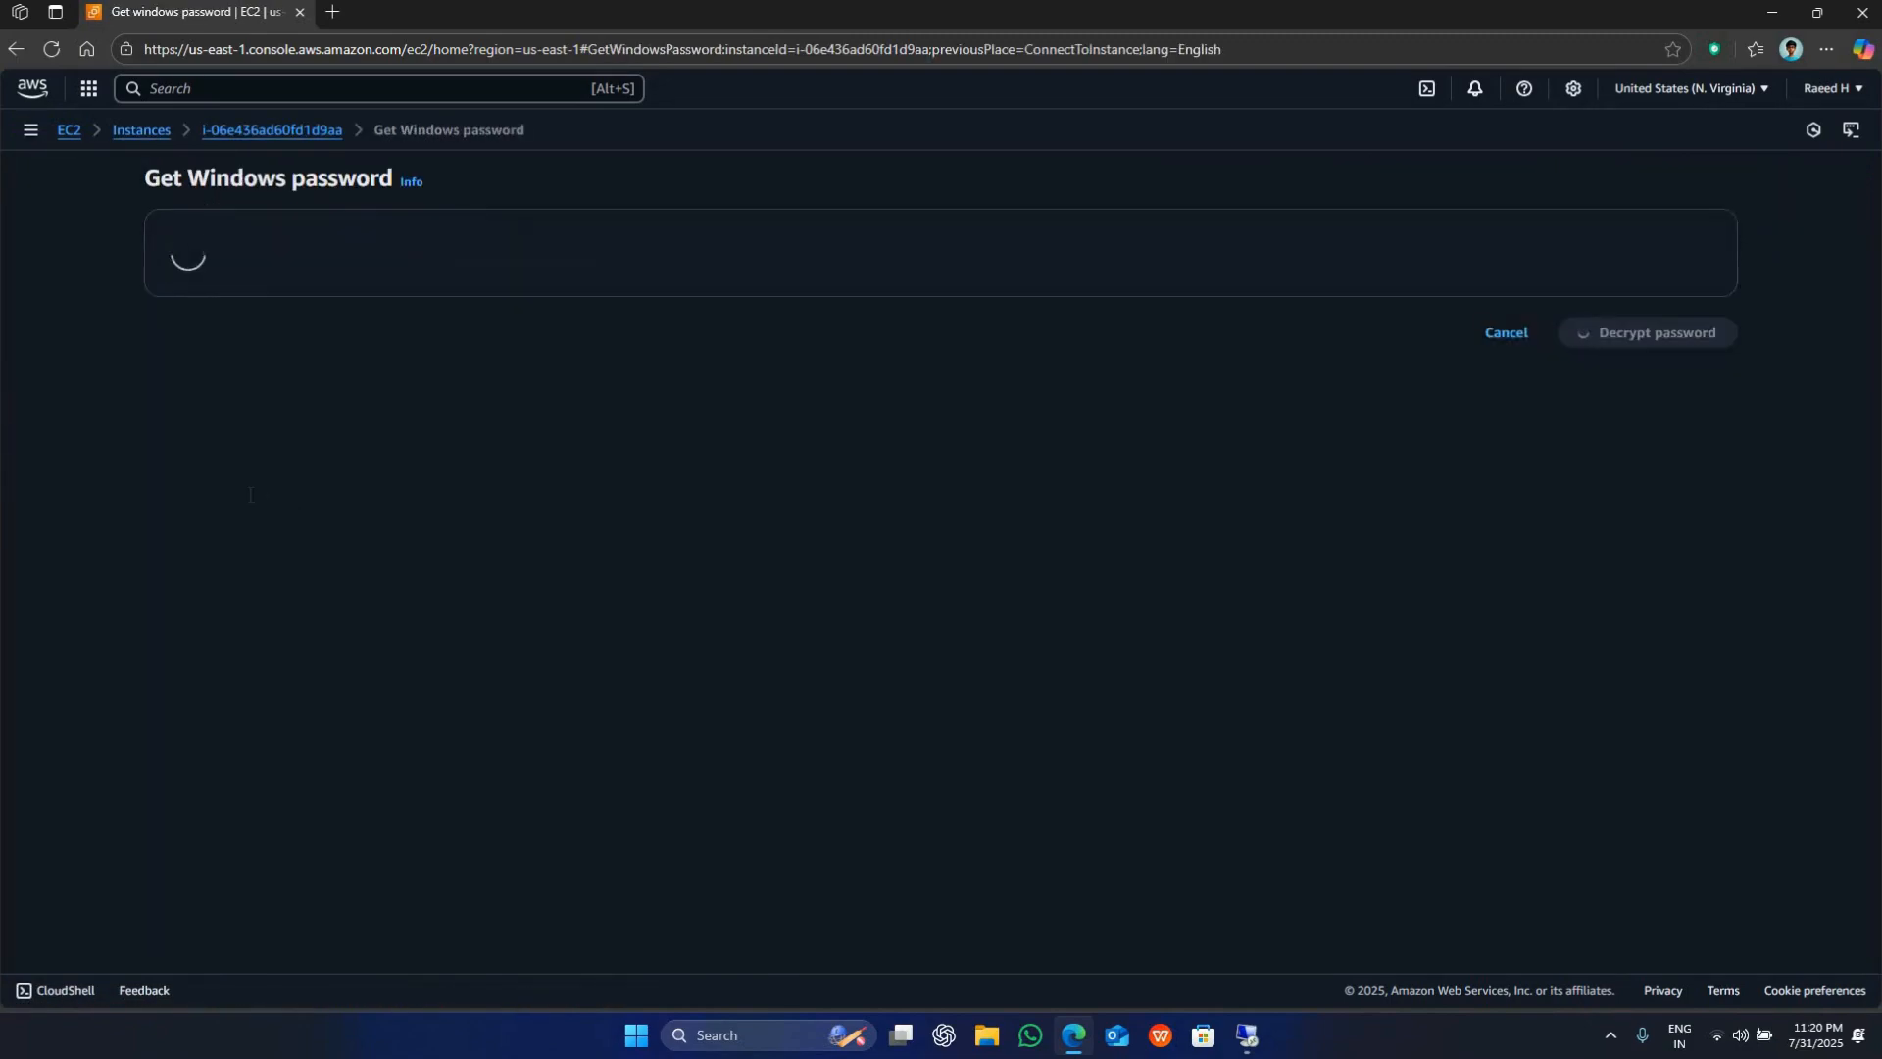
- Upload the private key file NewKey.pem and decrypt the instance's Windows administrator password
left_click(270, 418)
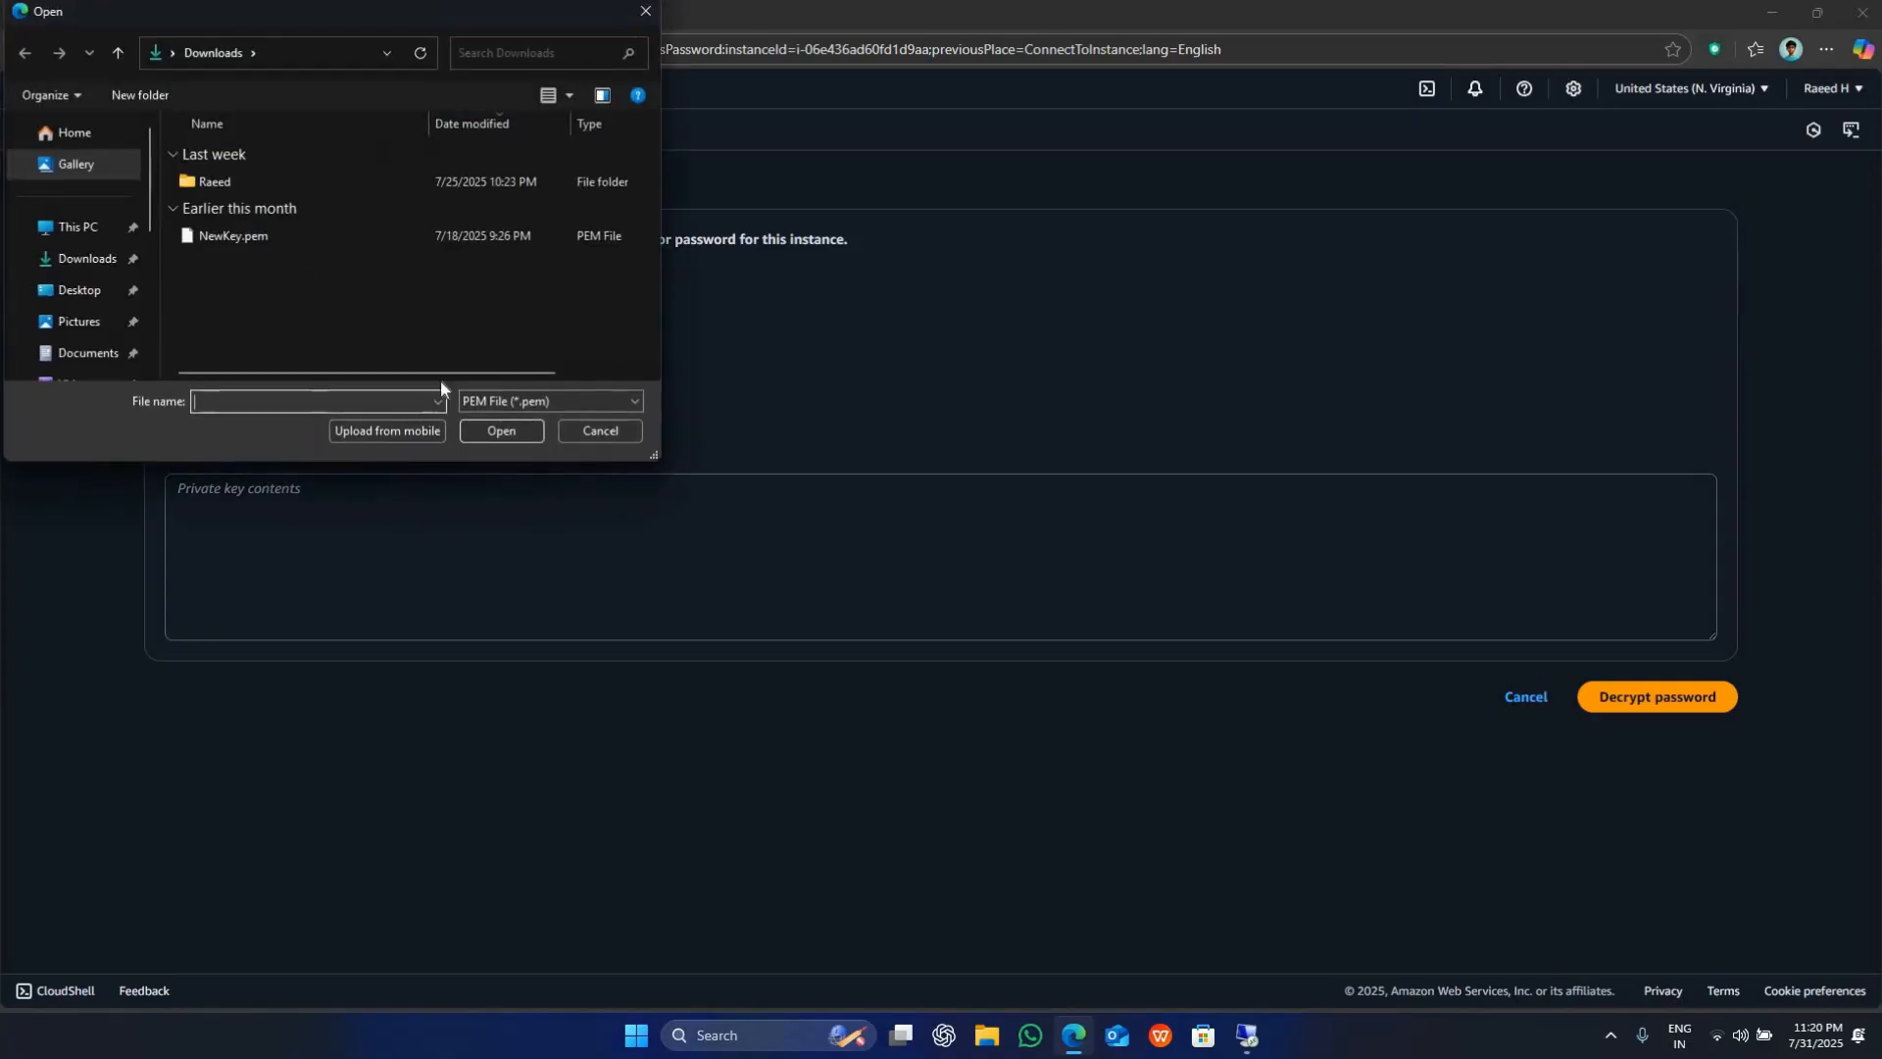
left_click(480, 424)
left_click(1627, 698)
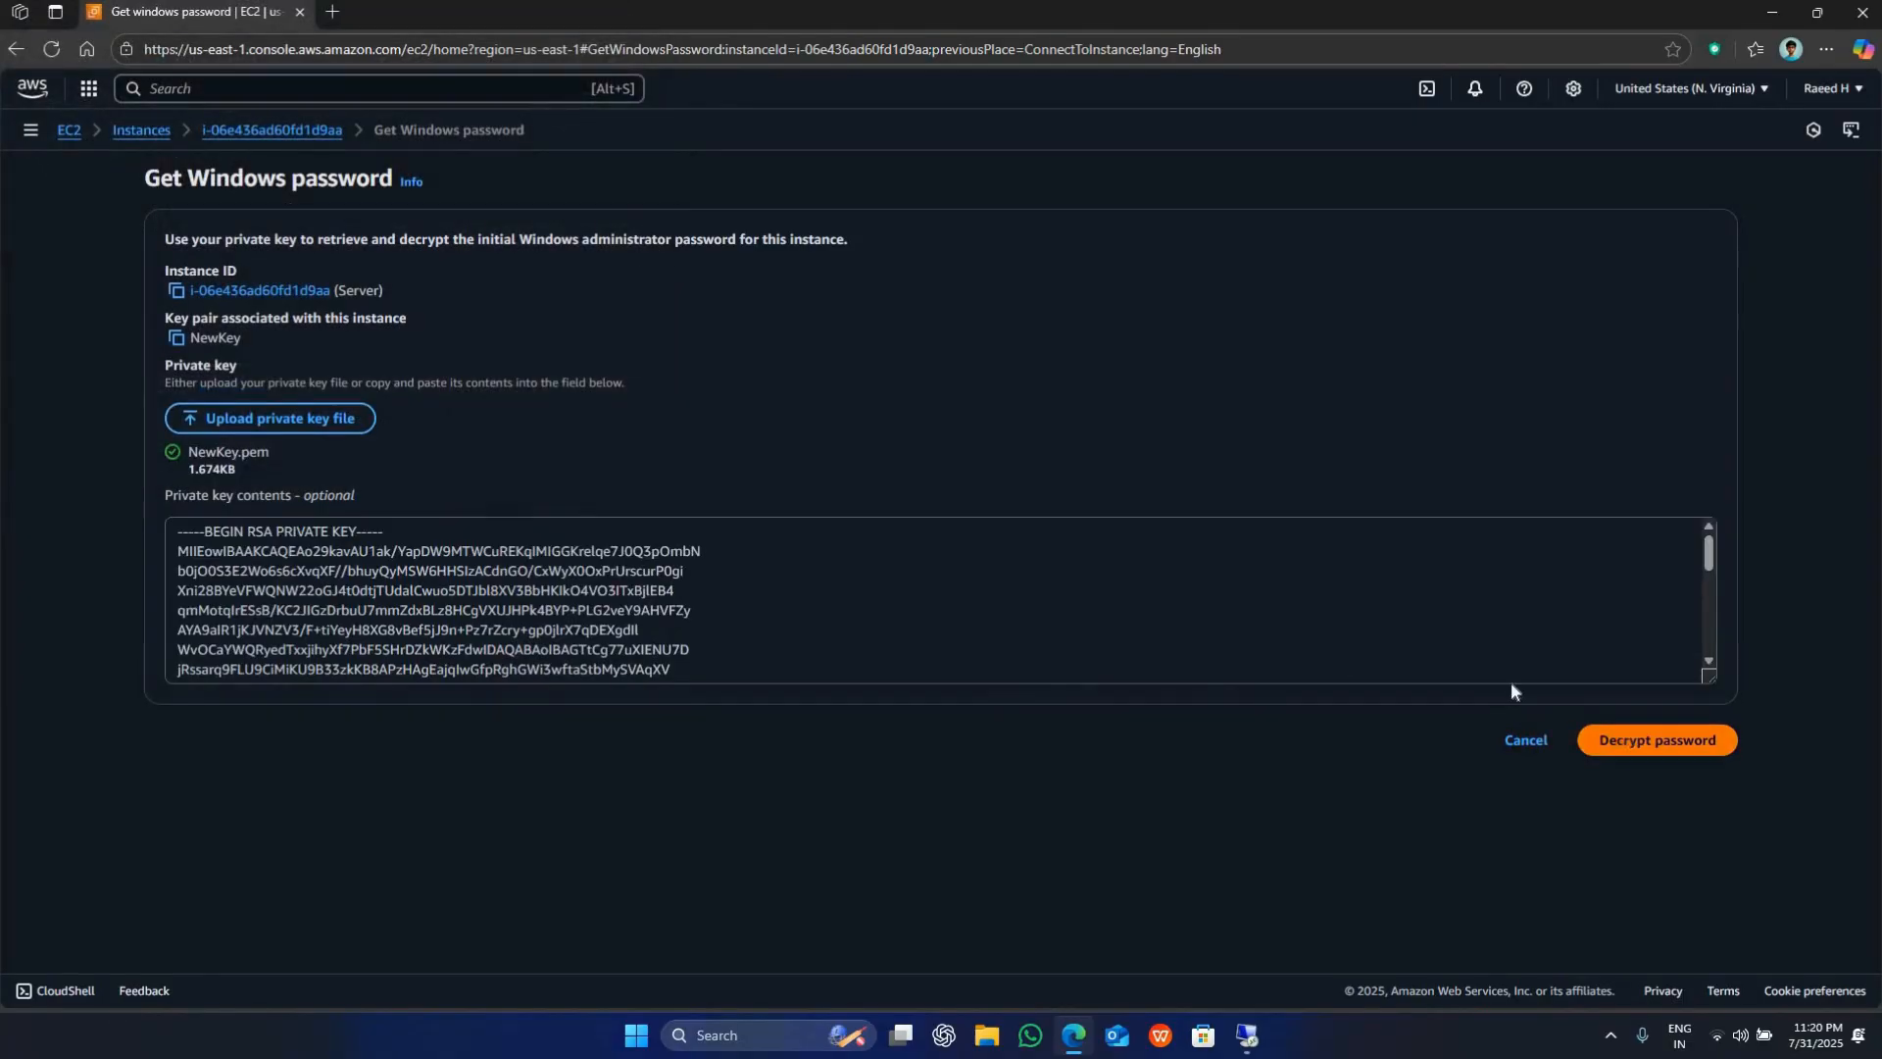
- Copy the decrypted administrator password and submit it in the Remote Desktop credentials password field
left_click(177, 756)
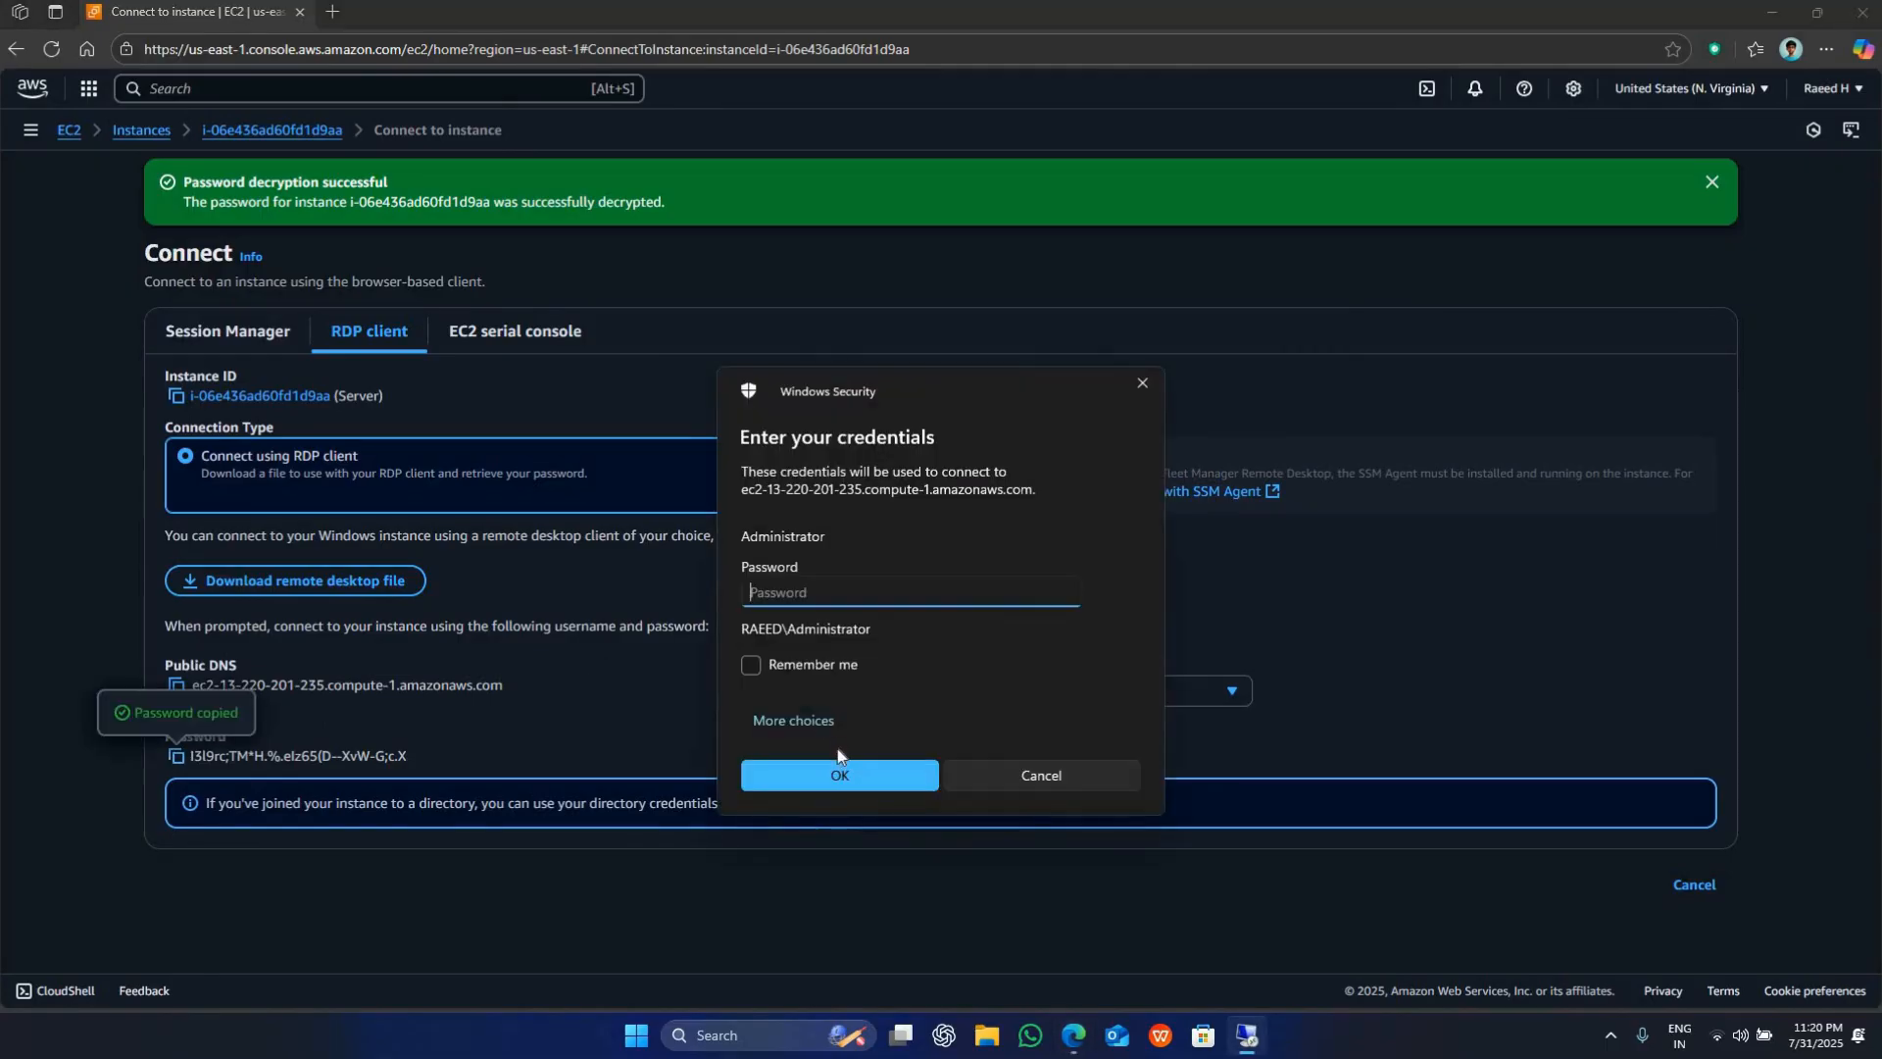
key("ctrl+v")
left_click(845, 772)
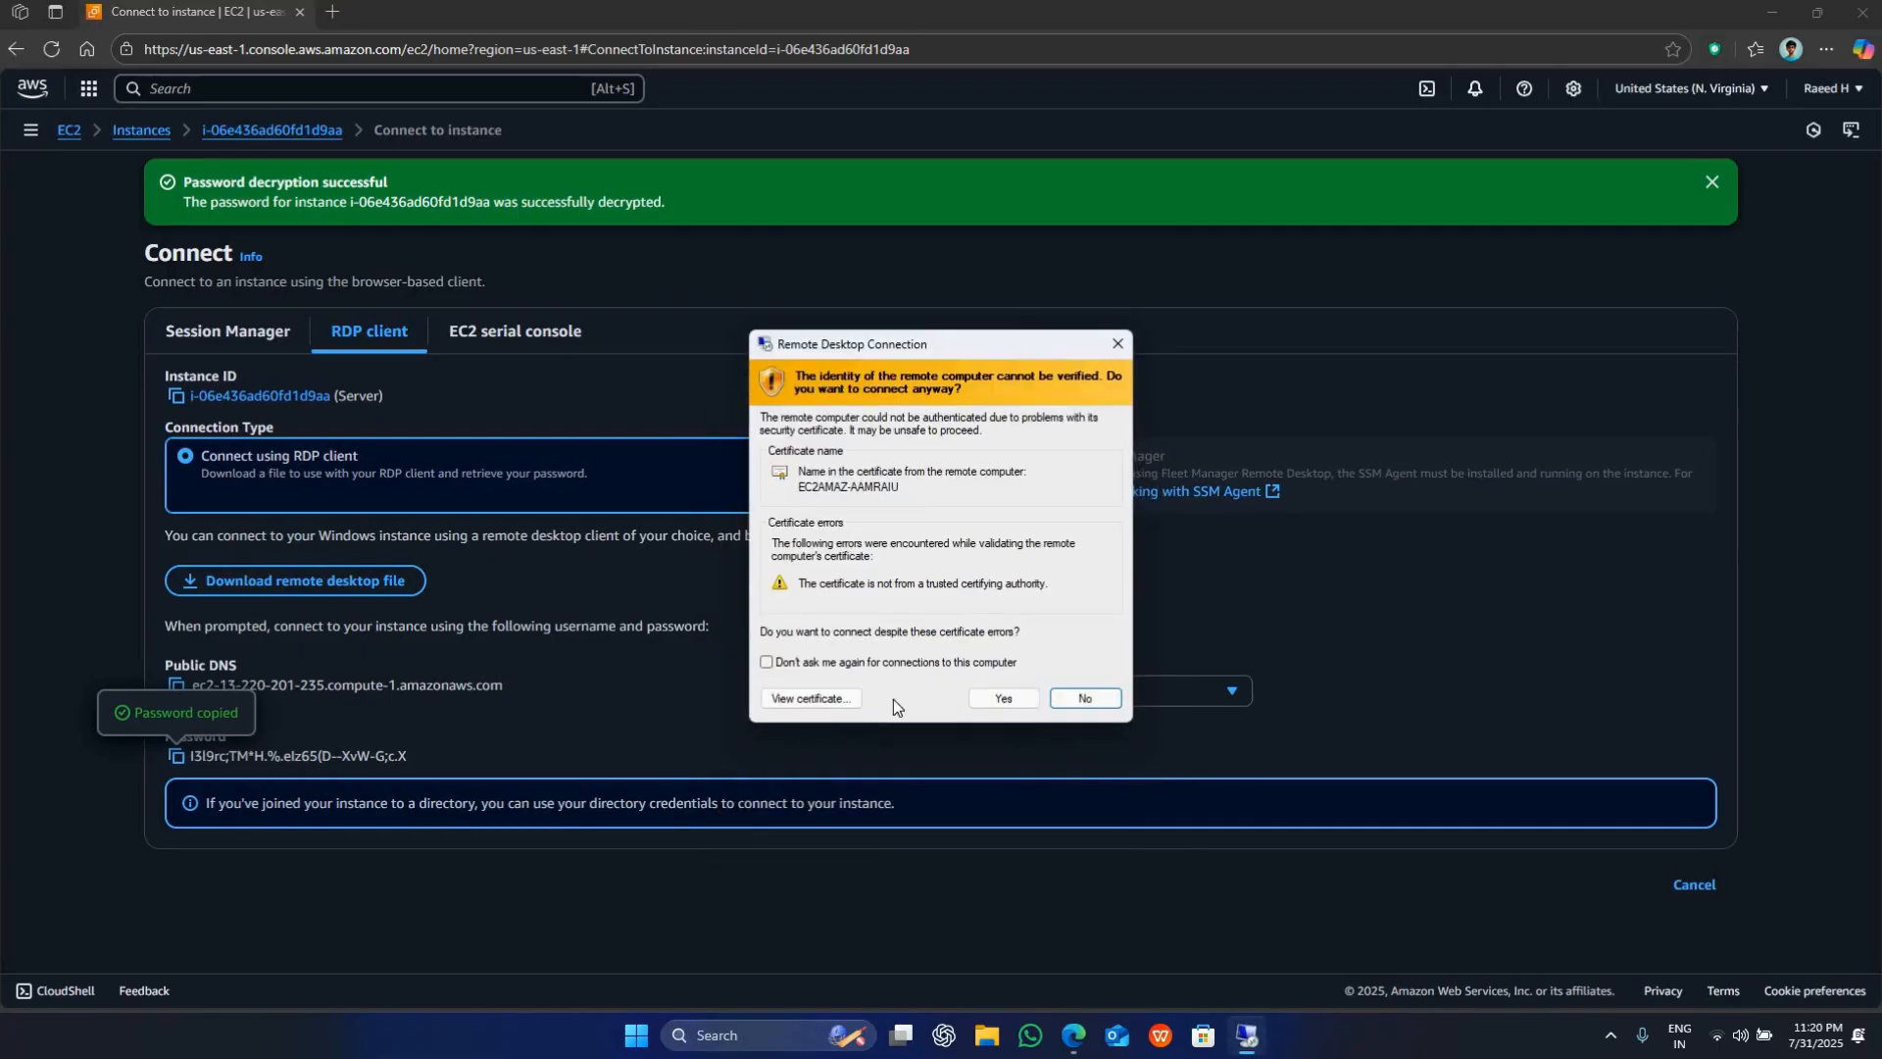
- Accept the remote computer's untrusted certificate to start the Remote Desktop session, and minimise the session window
left_click(1004, 696)
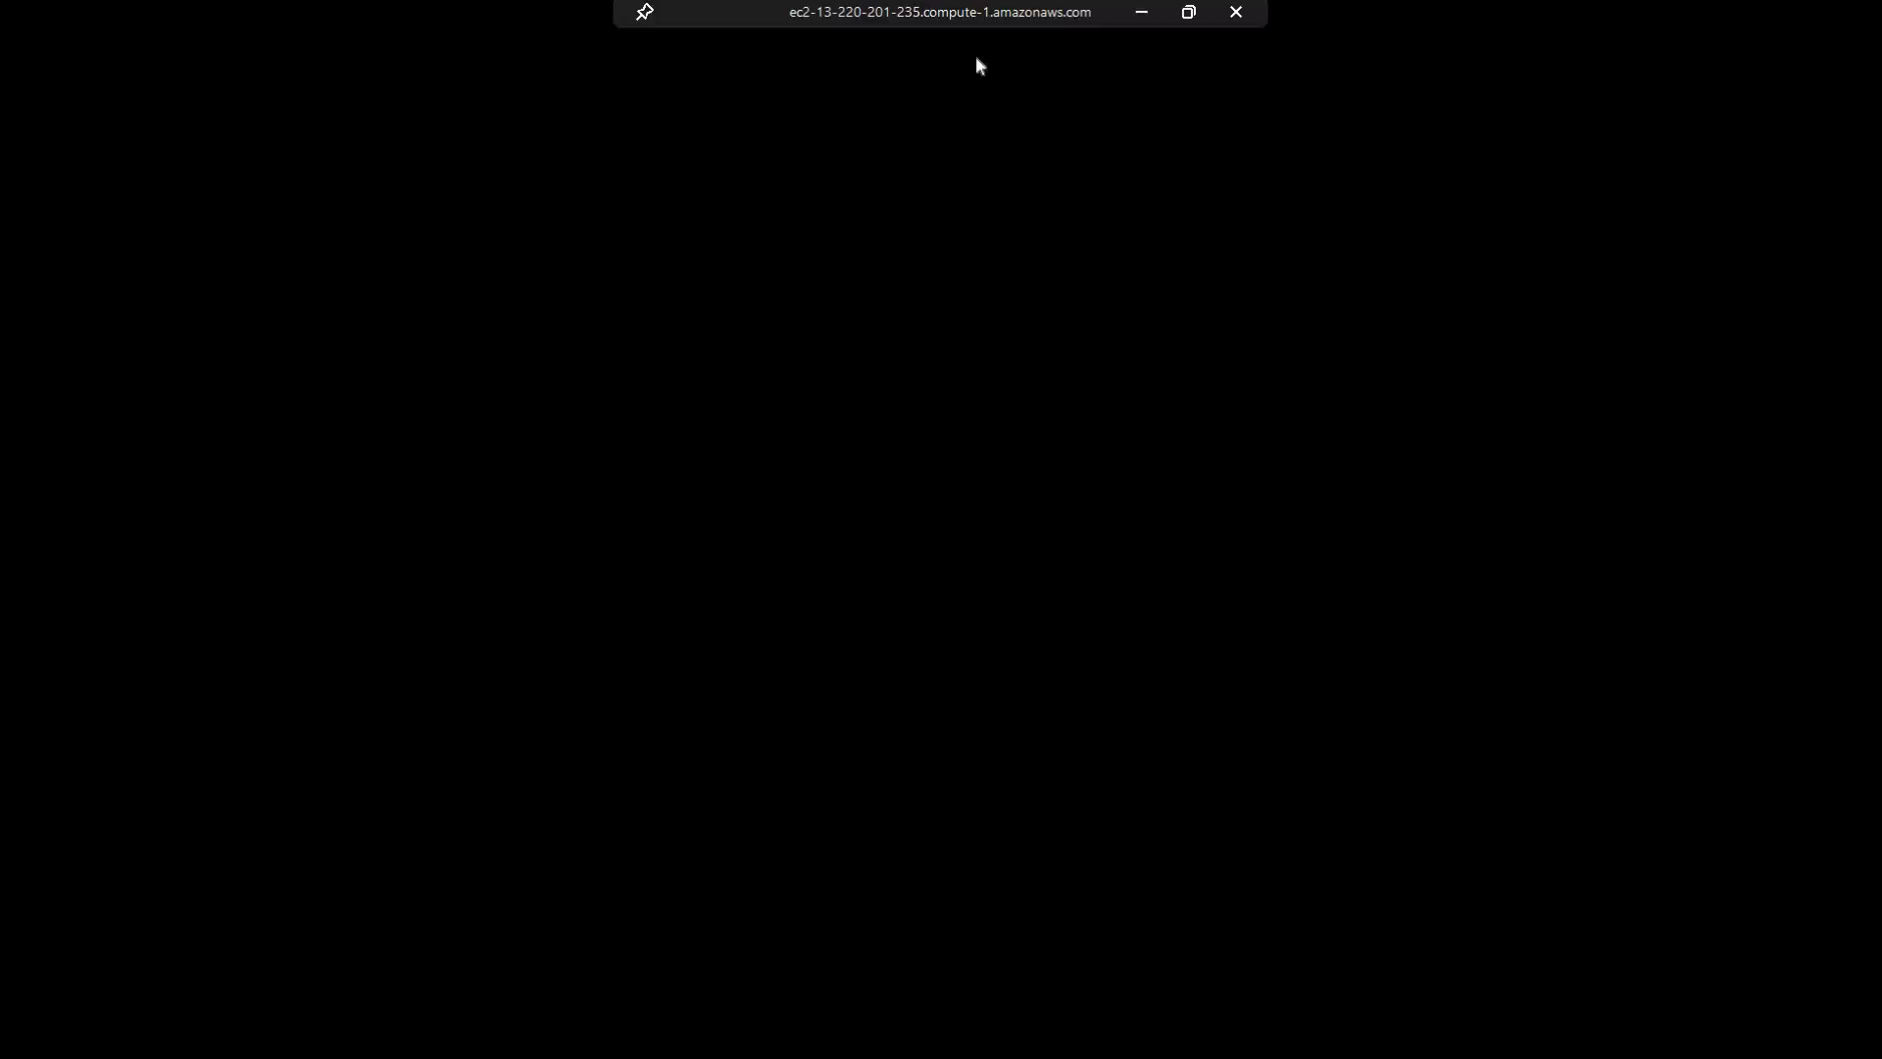
left_click(1140, 17)
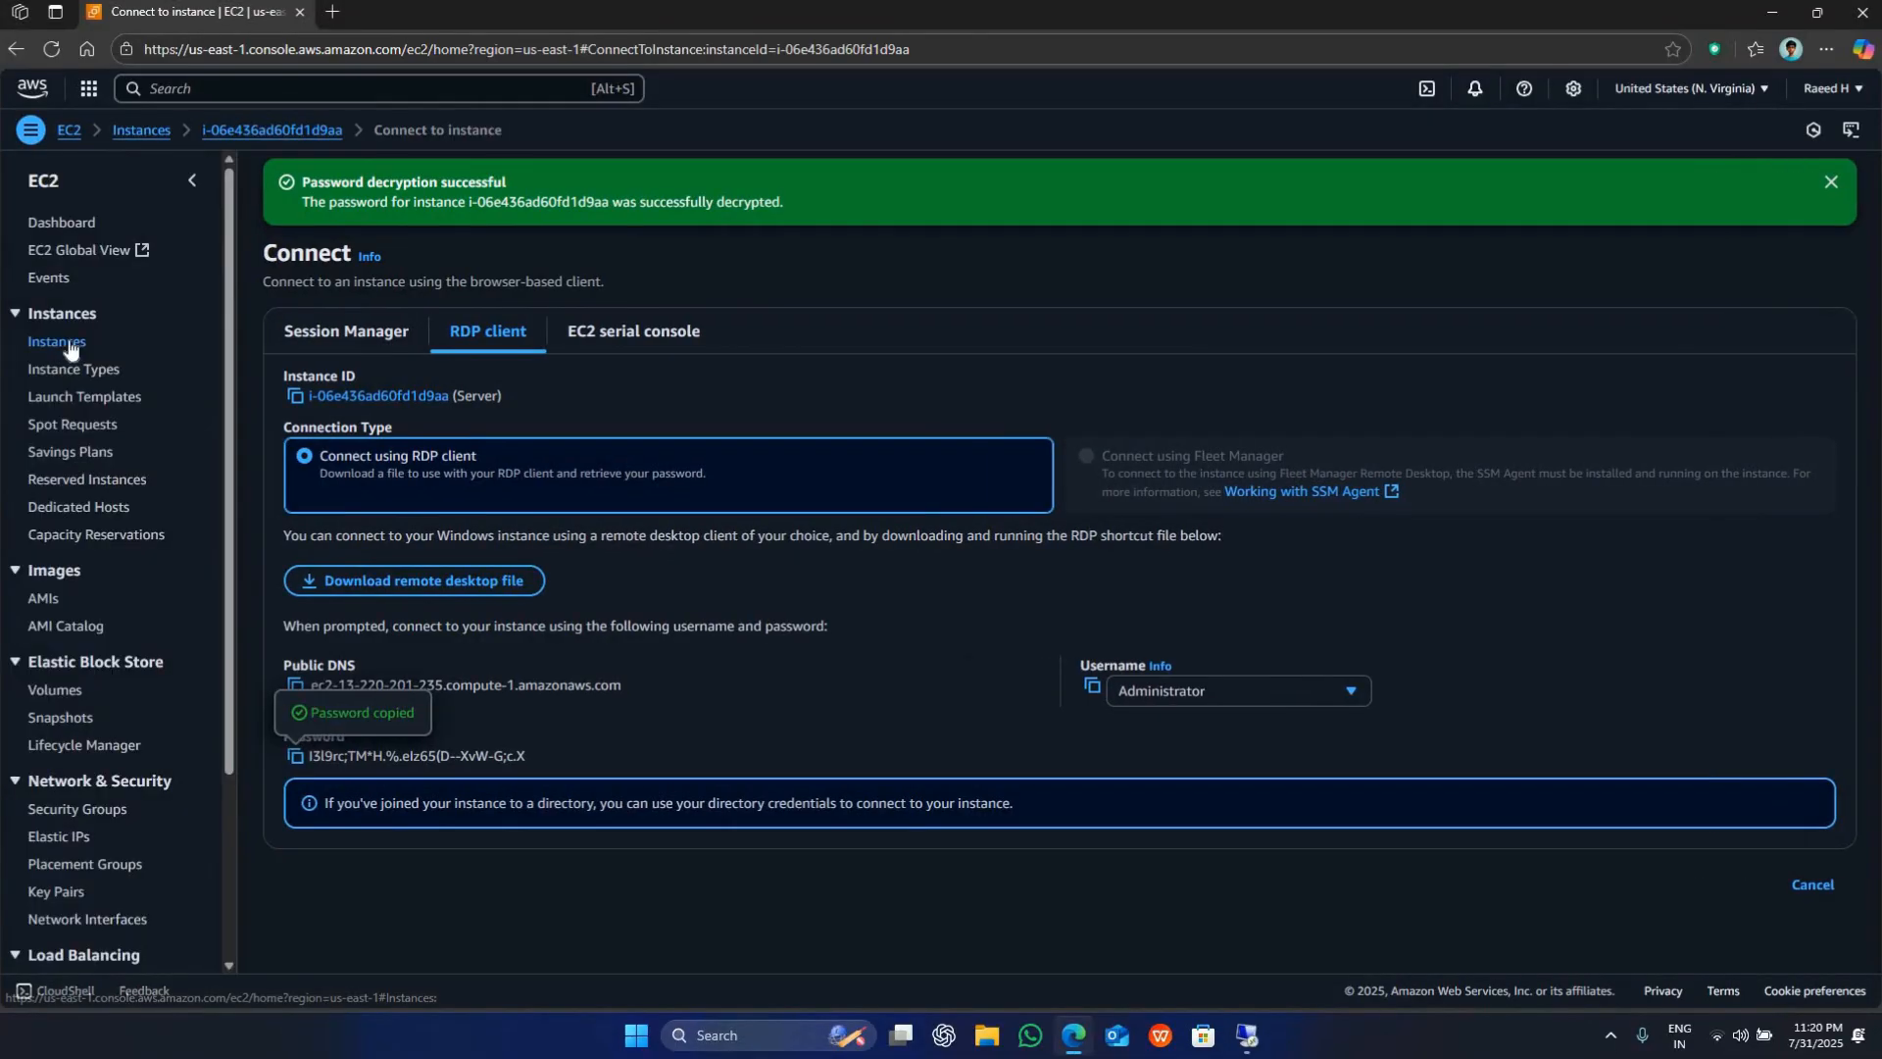
- Open the EC2 Instances list and refresh it repeatedly to check the Server instance's status checks
left_click(57, 341)
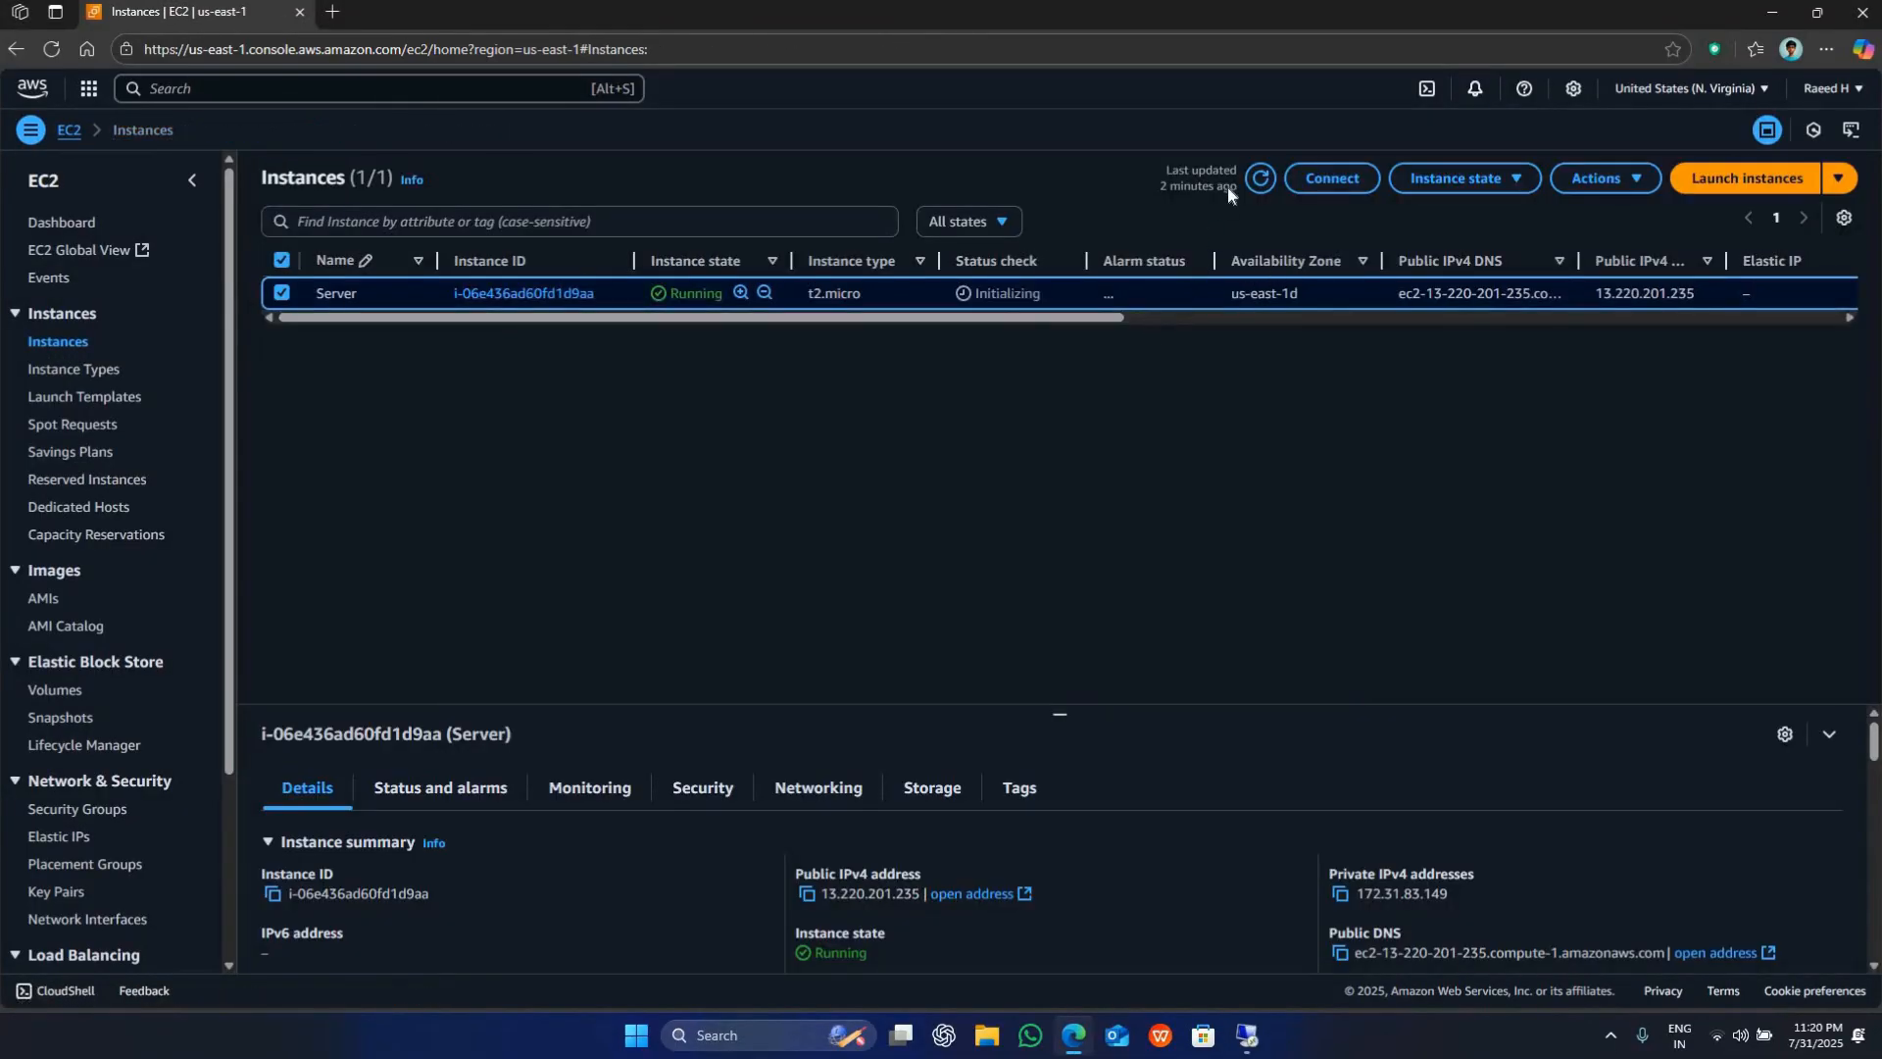
left_click(1251, 181)
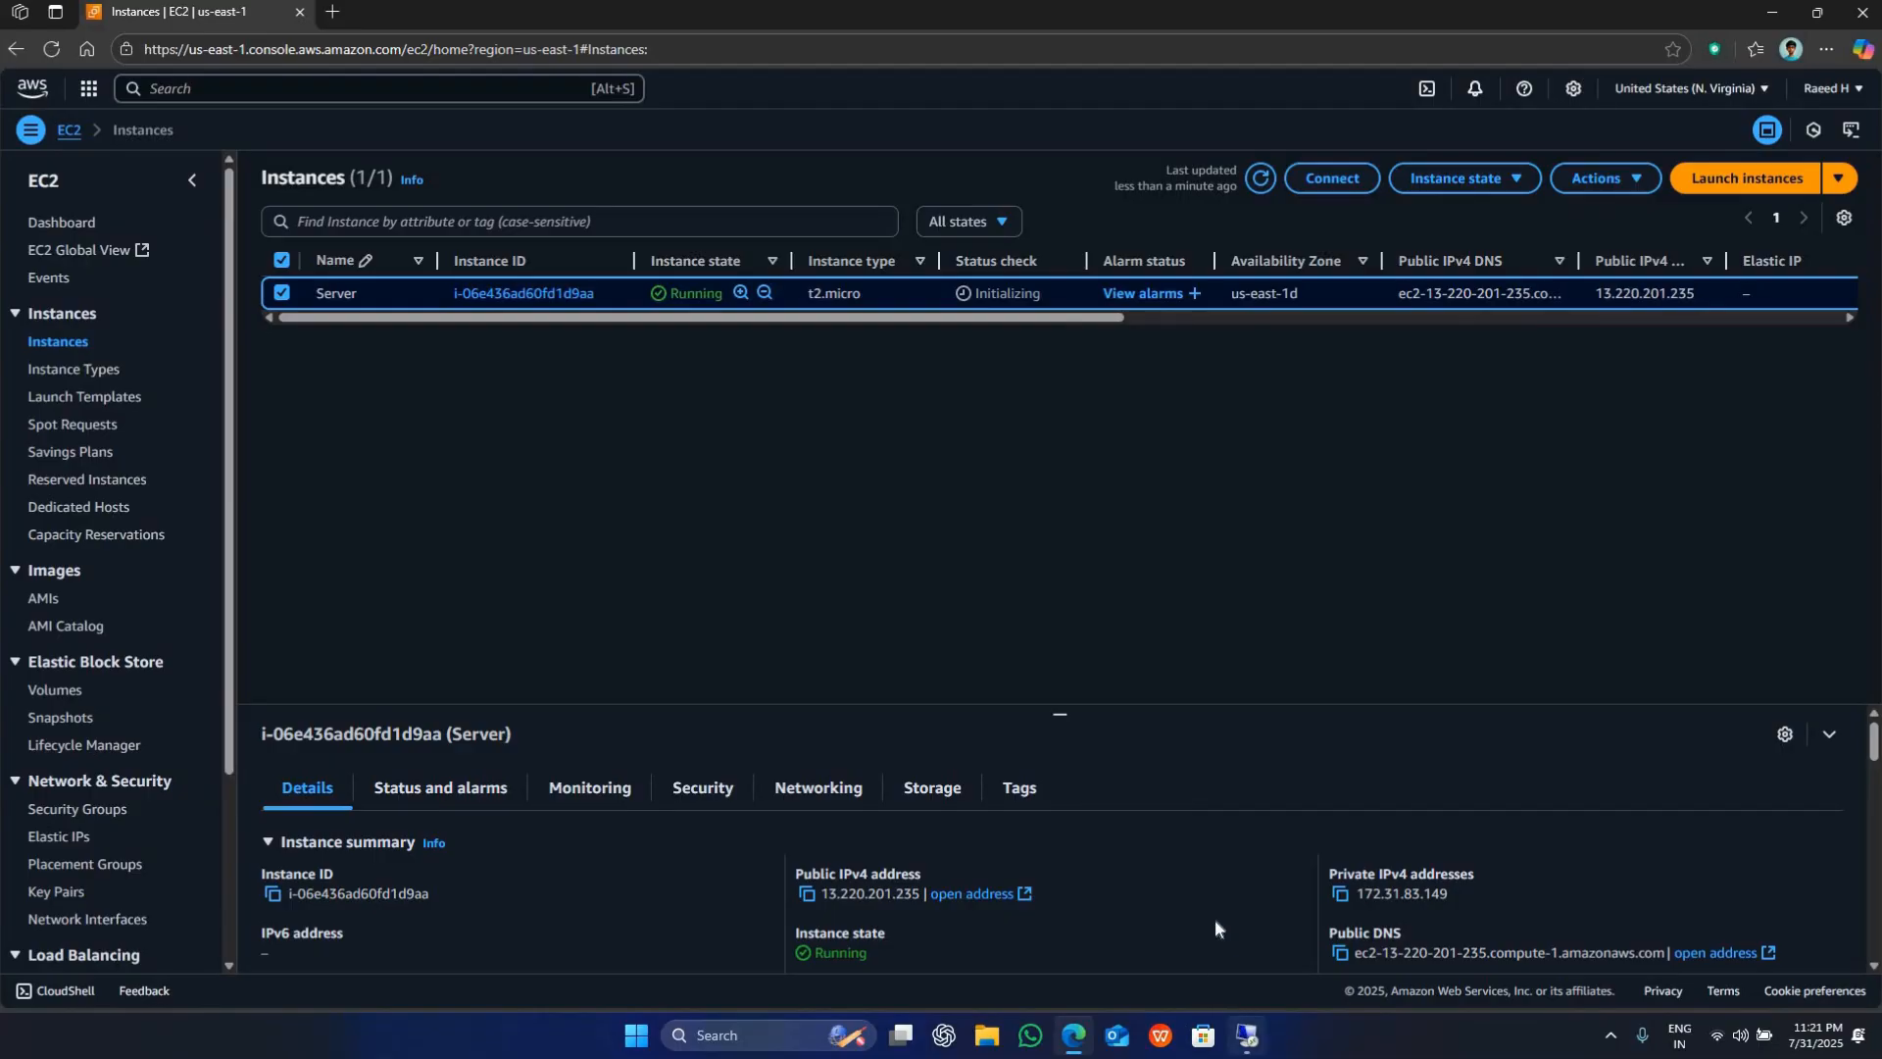
left_click(1186, 886)
left_click(1261, 178)
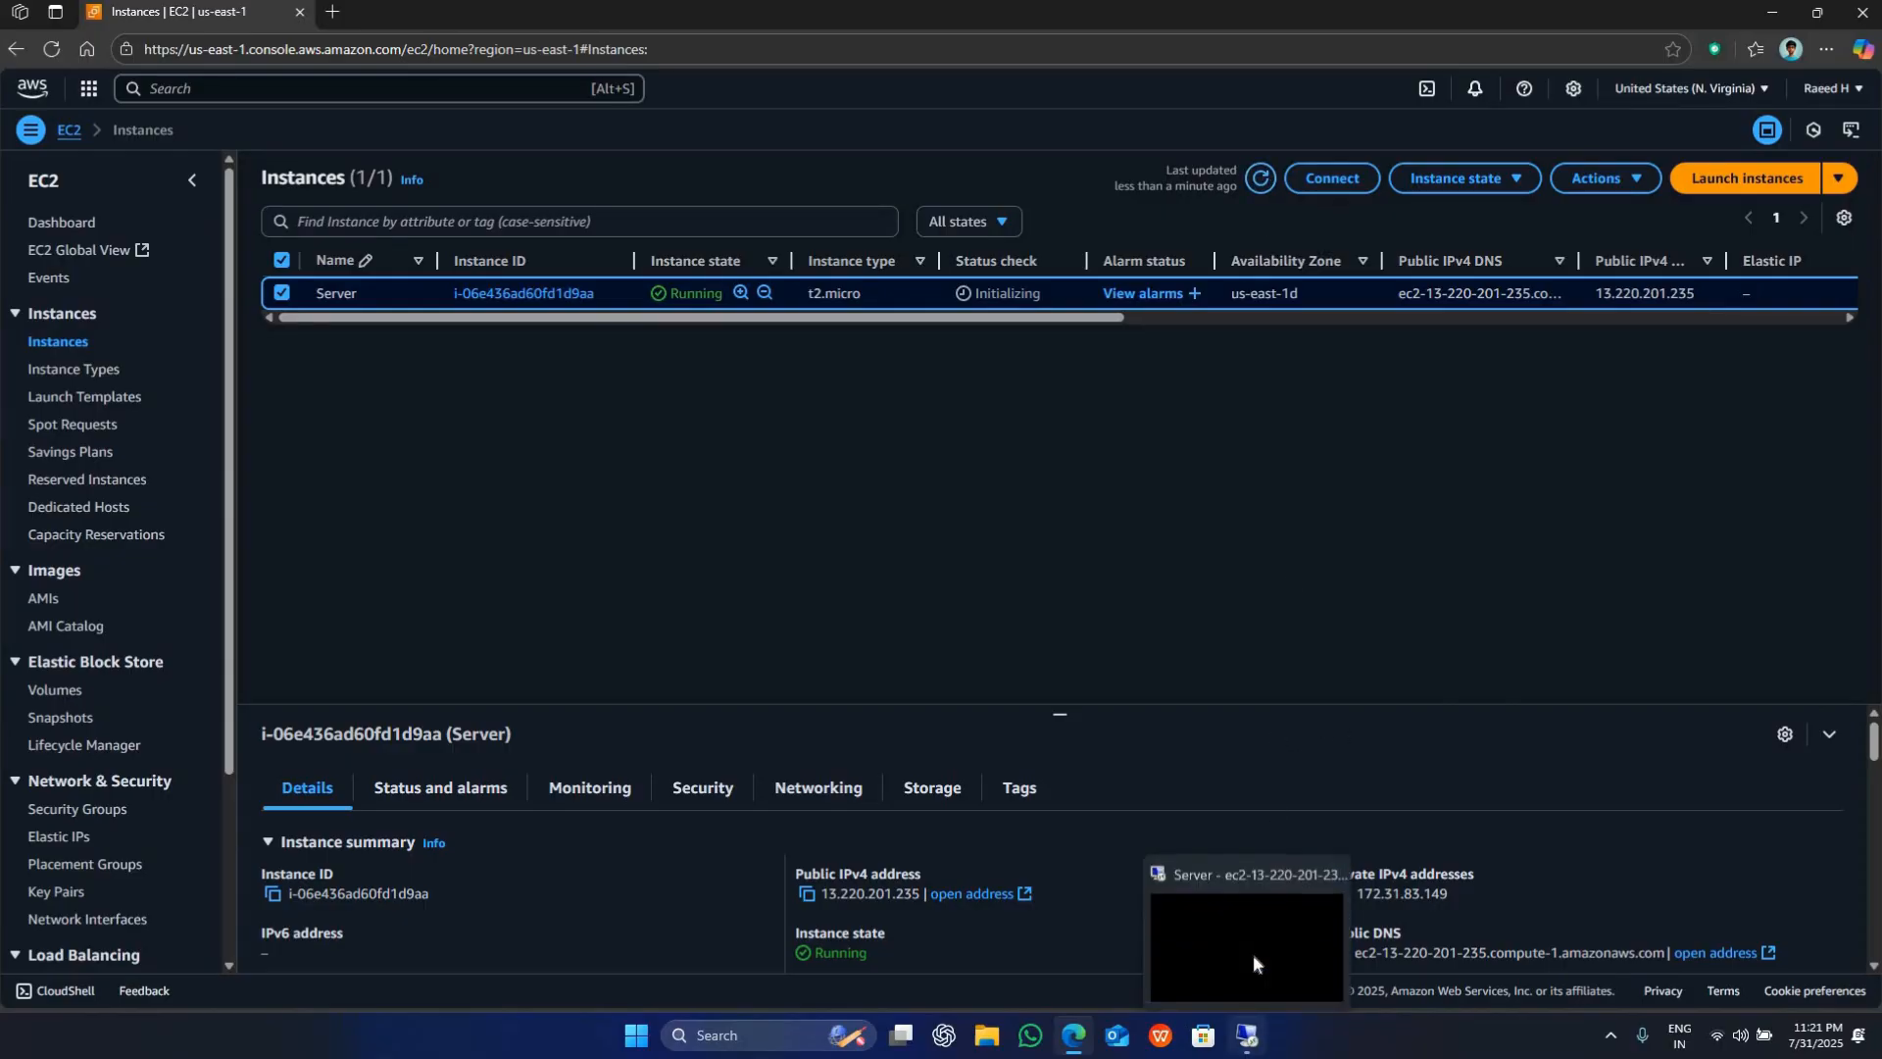
left_click(1252, 955)
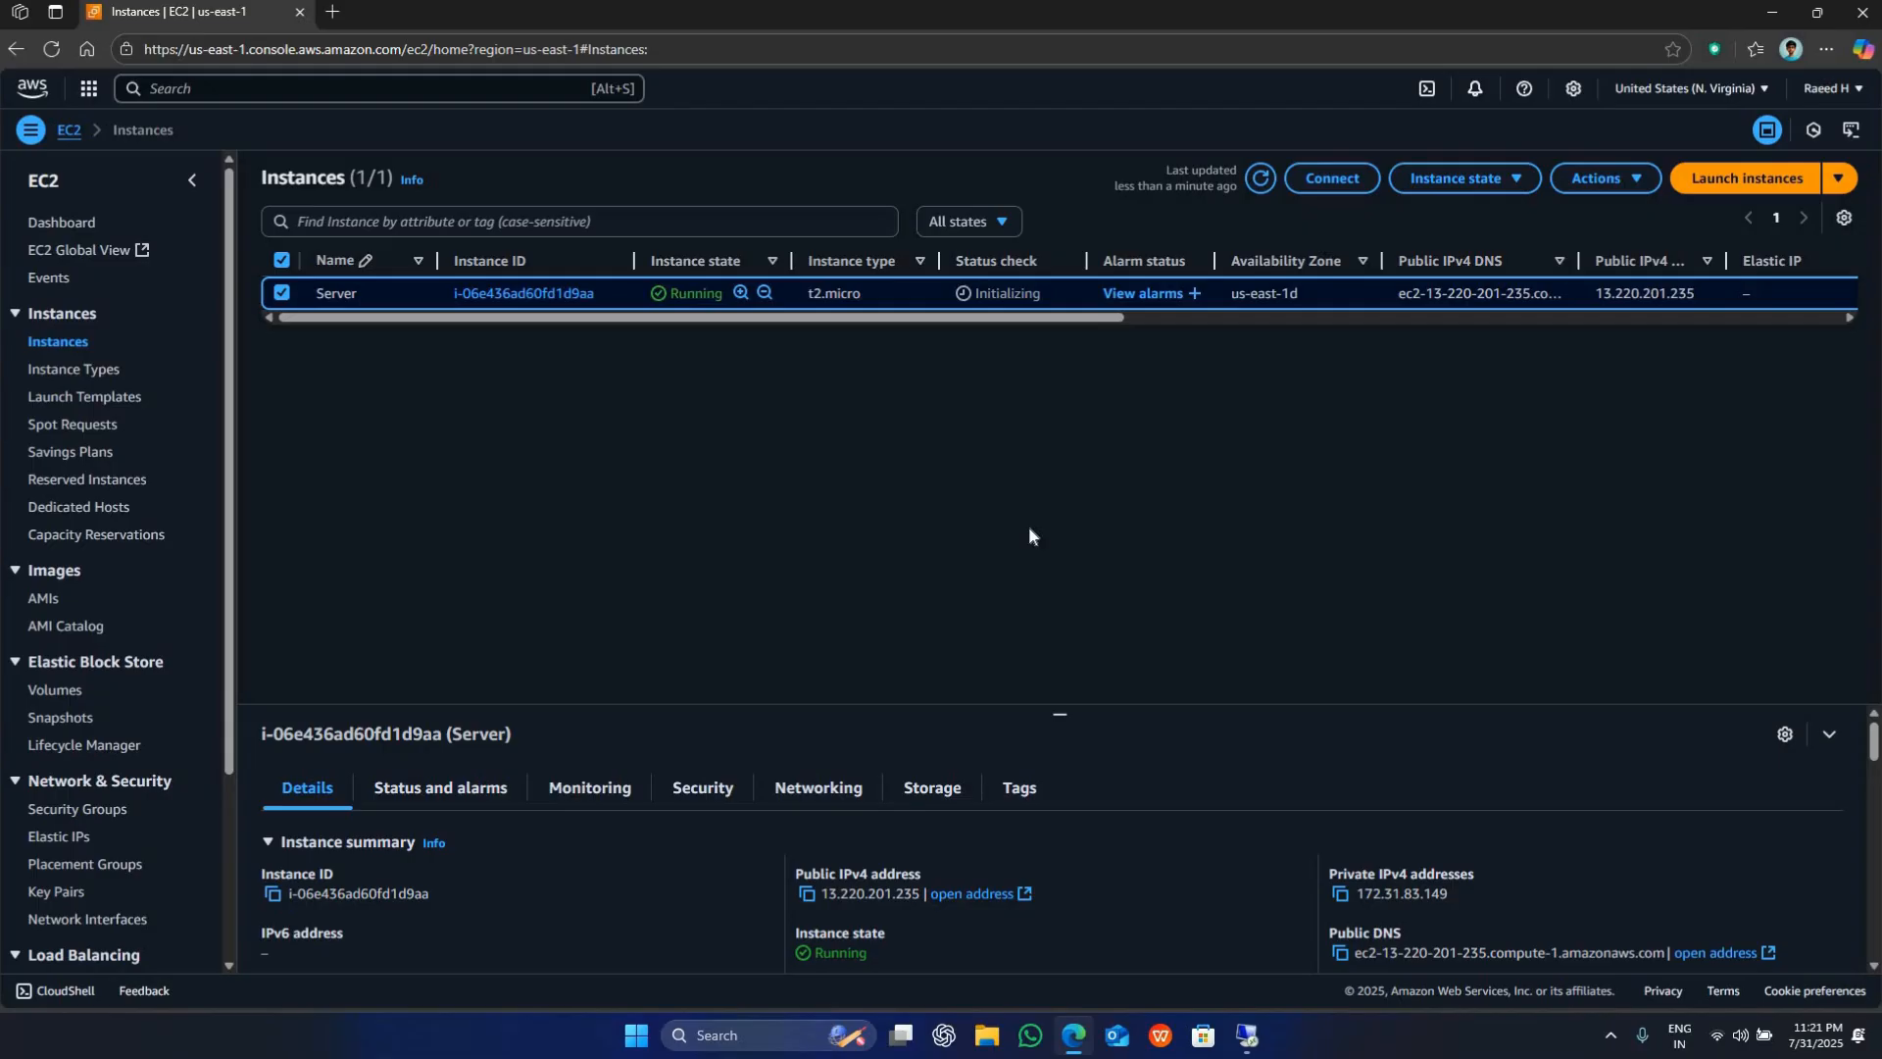
left_click(1255, 179)
- Return to the Remote Desktop session in full screen and decline making the server discoverable on Network 2
left_click(1258, 1038)
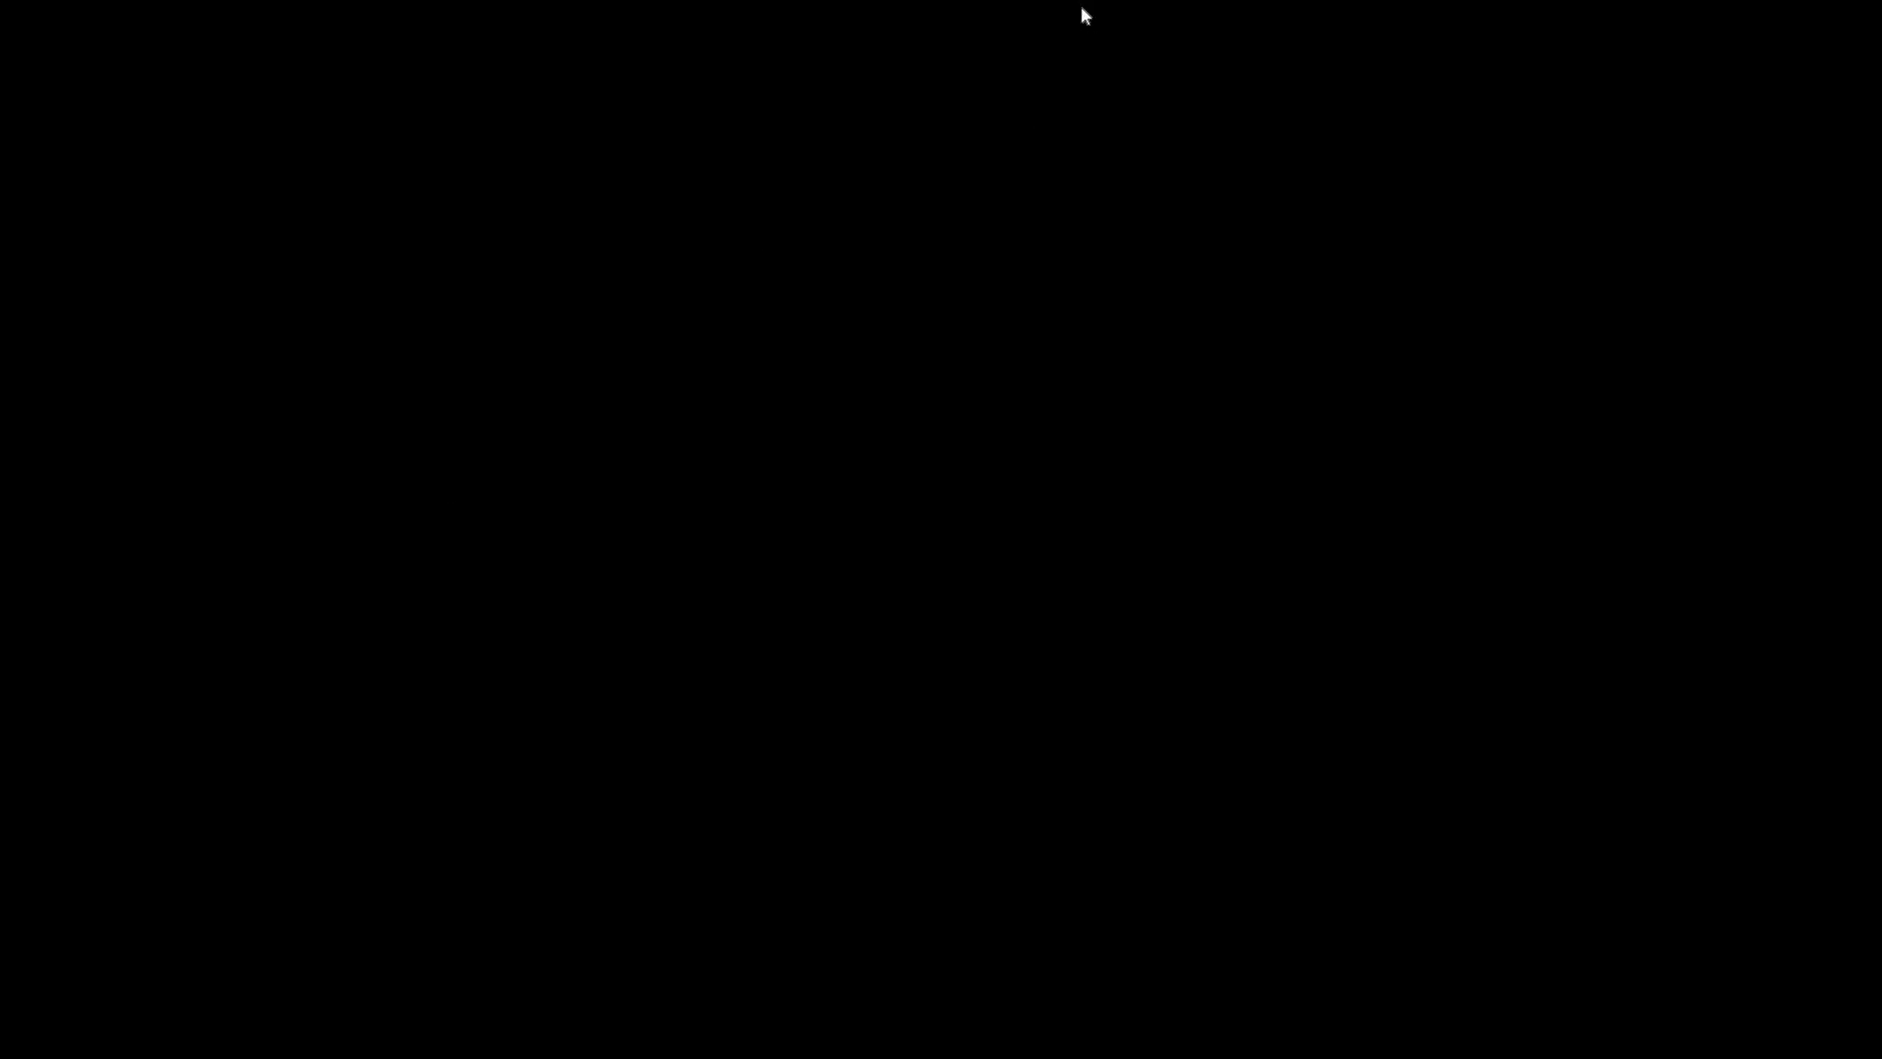
mouse_move(1083, 5)
left_click(1189, 13)
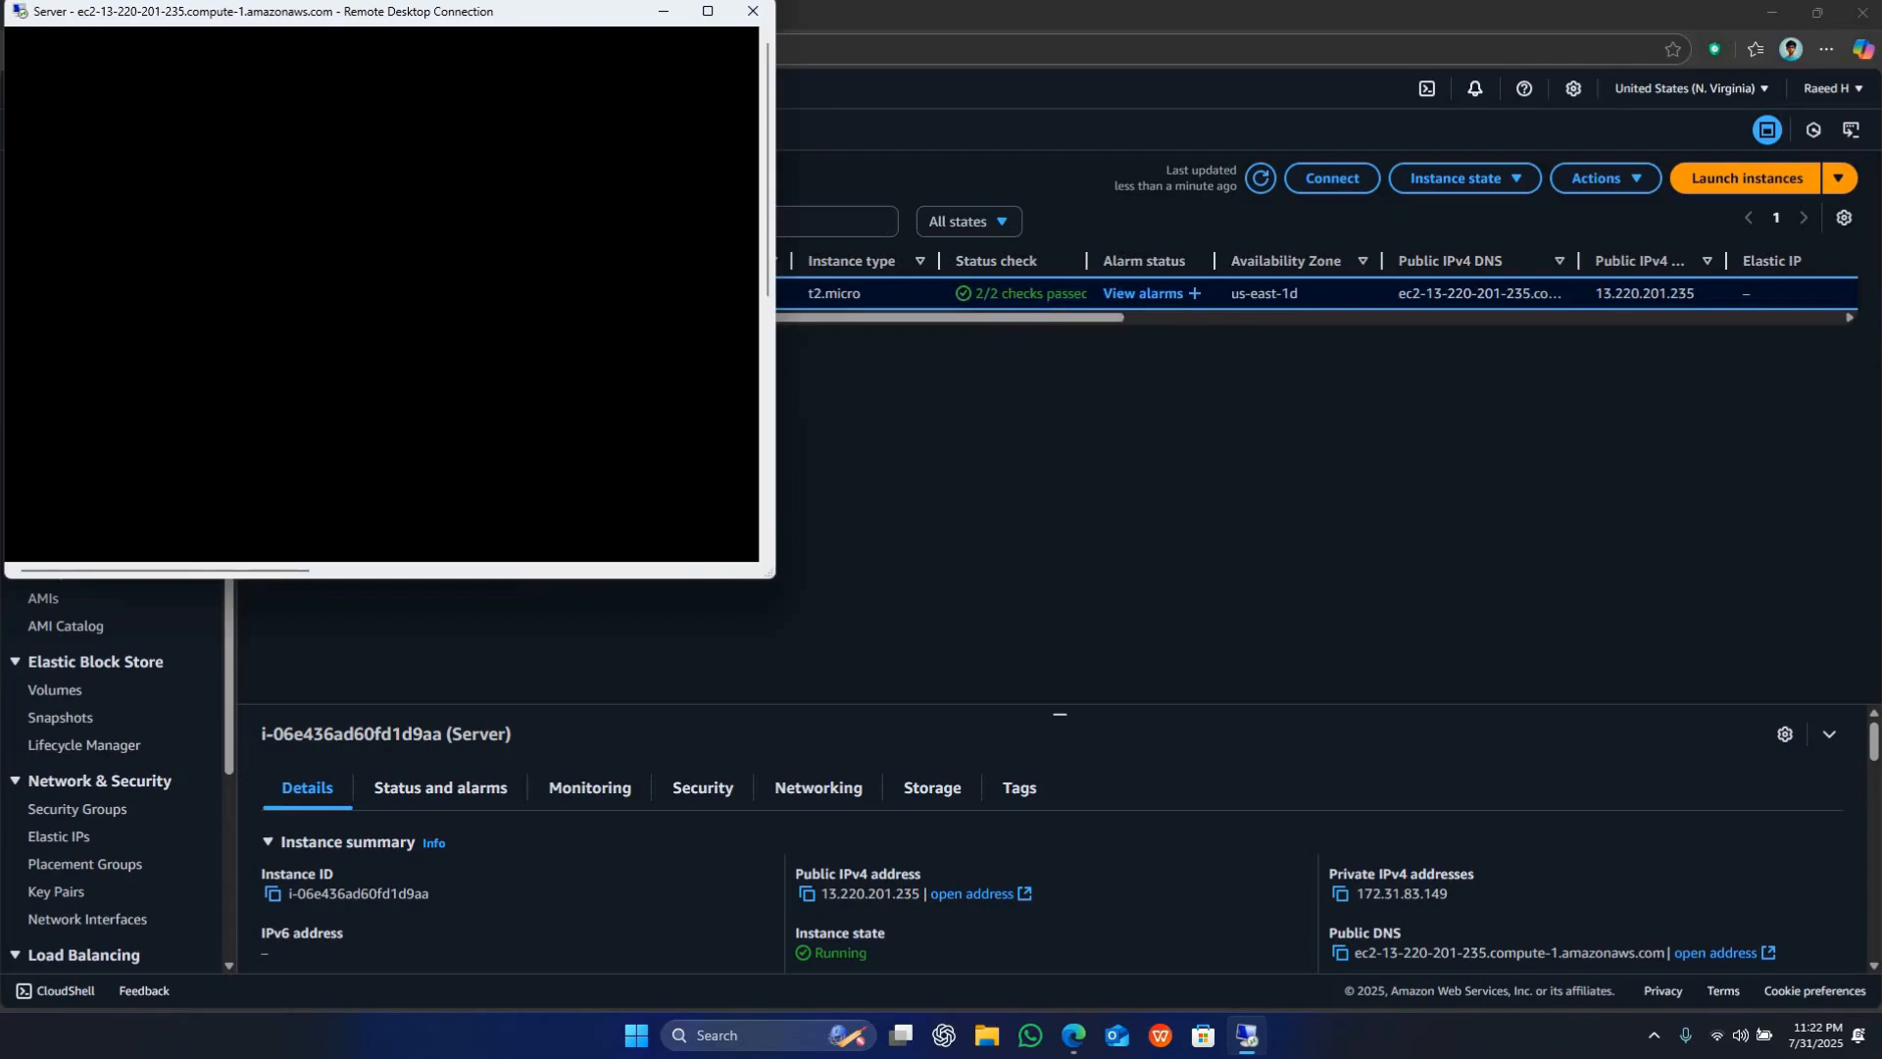
left_click_drag(443, 17, 1383, 412)
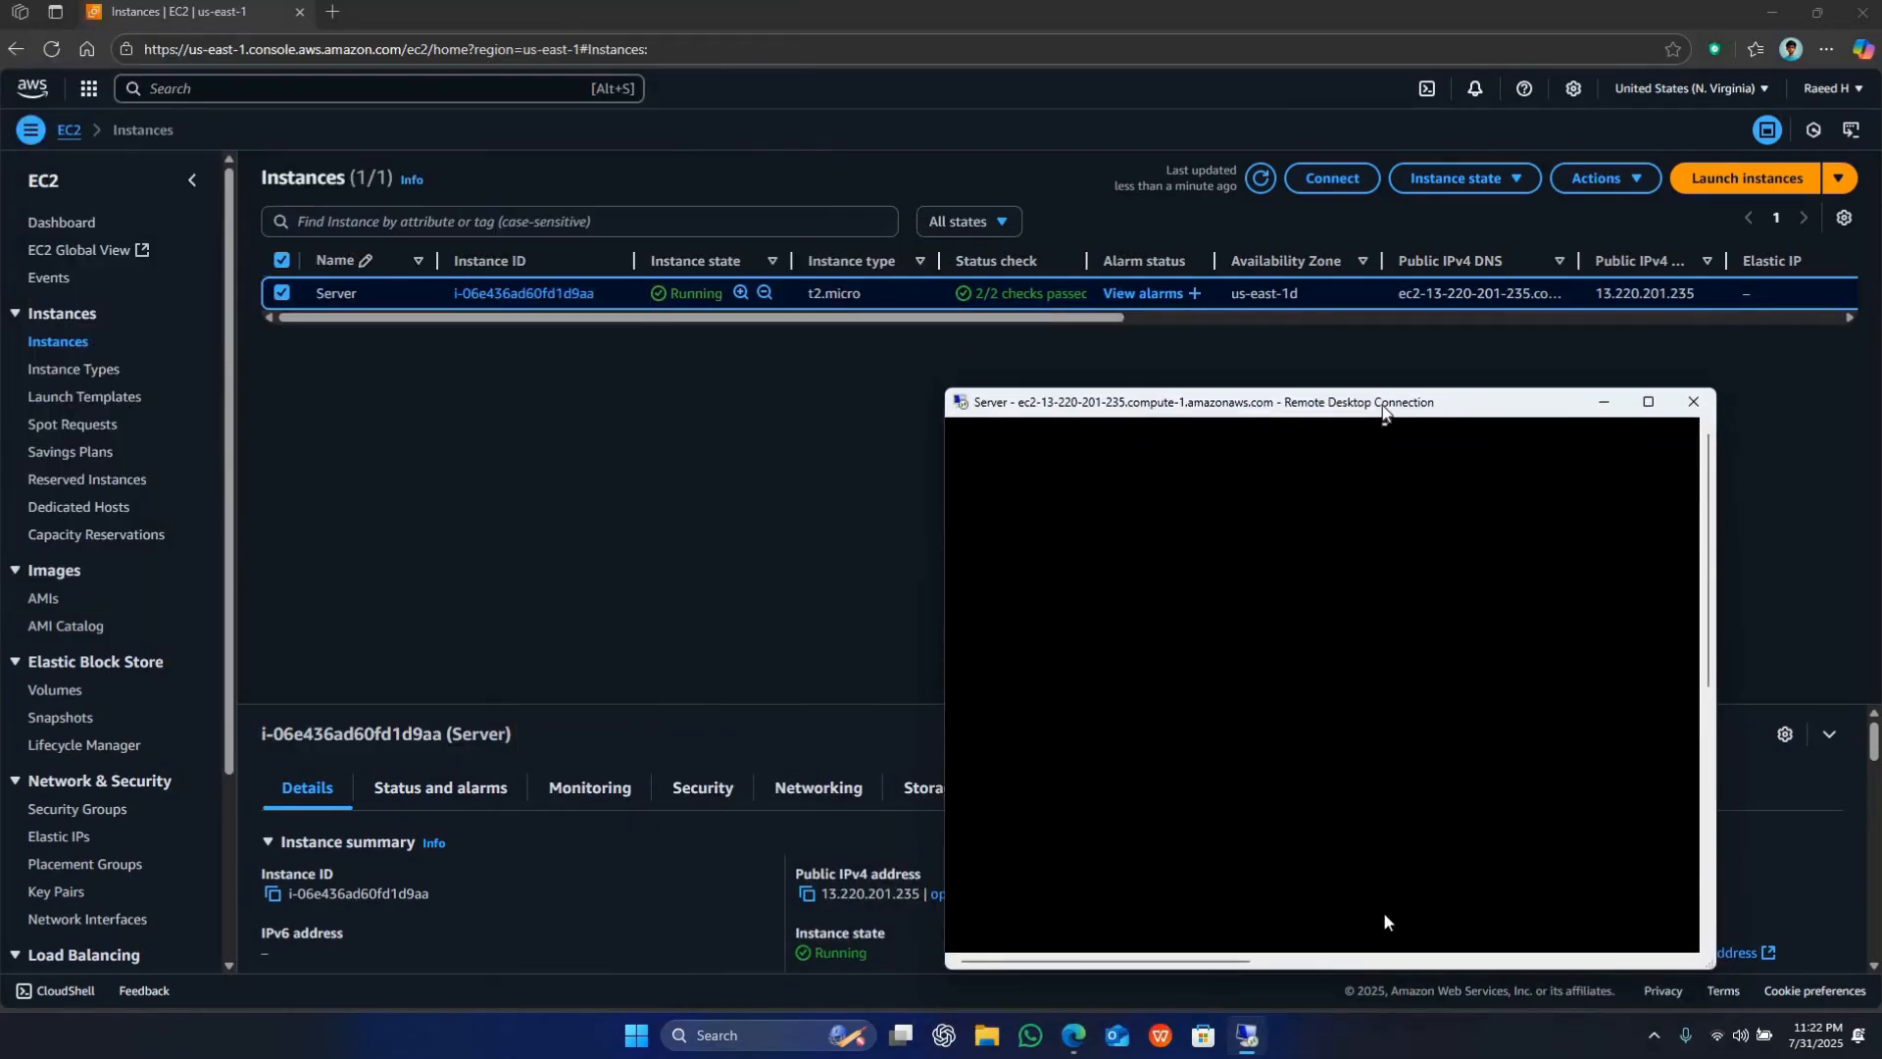
left_click(1647, 401)
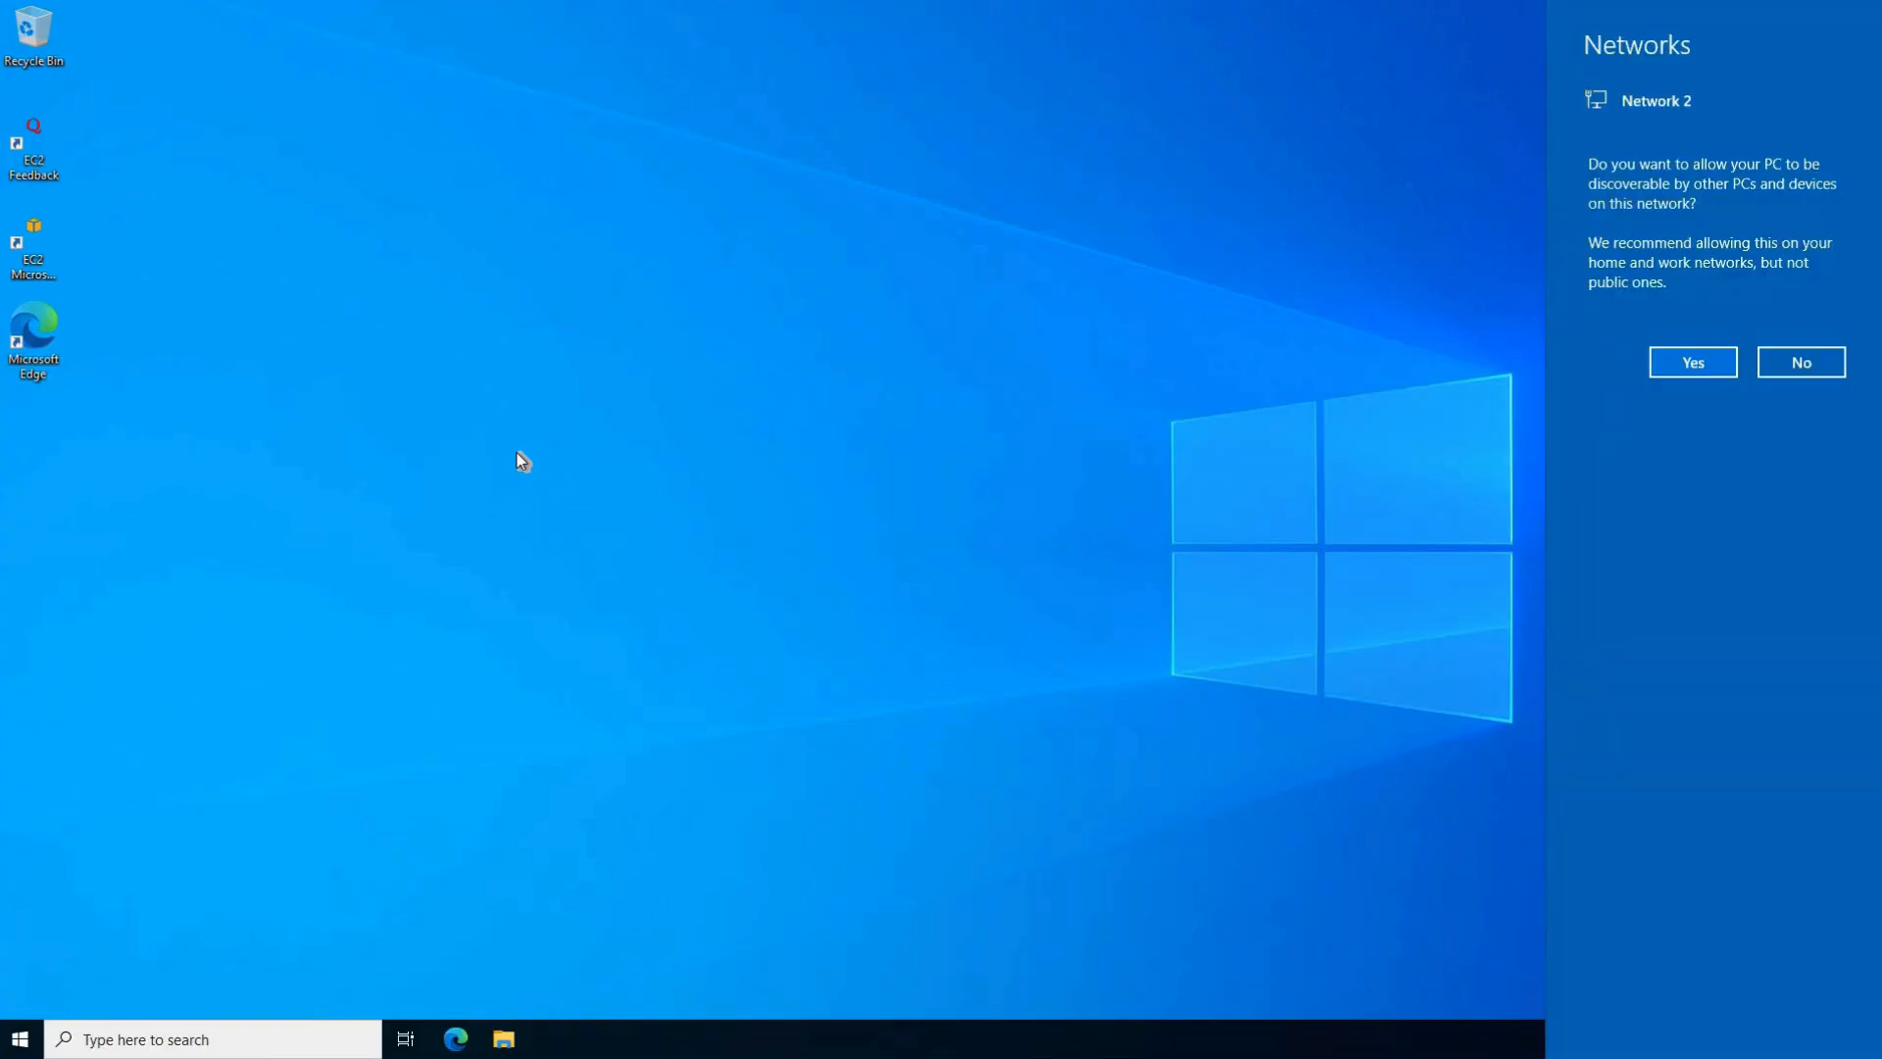
left_click(1825, 364)
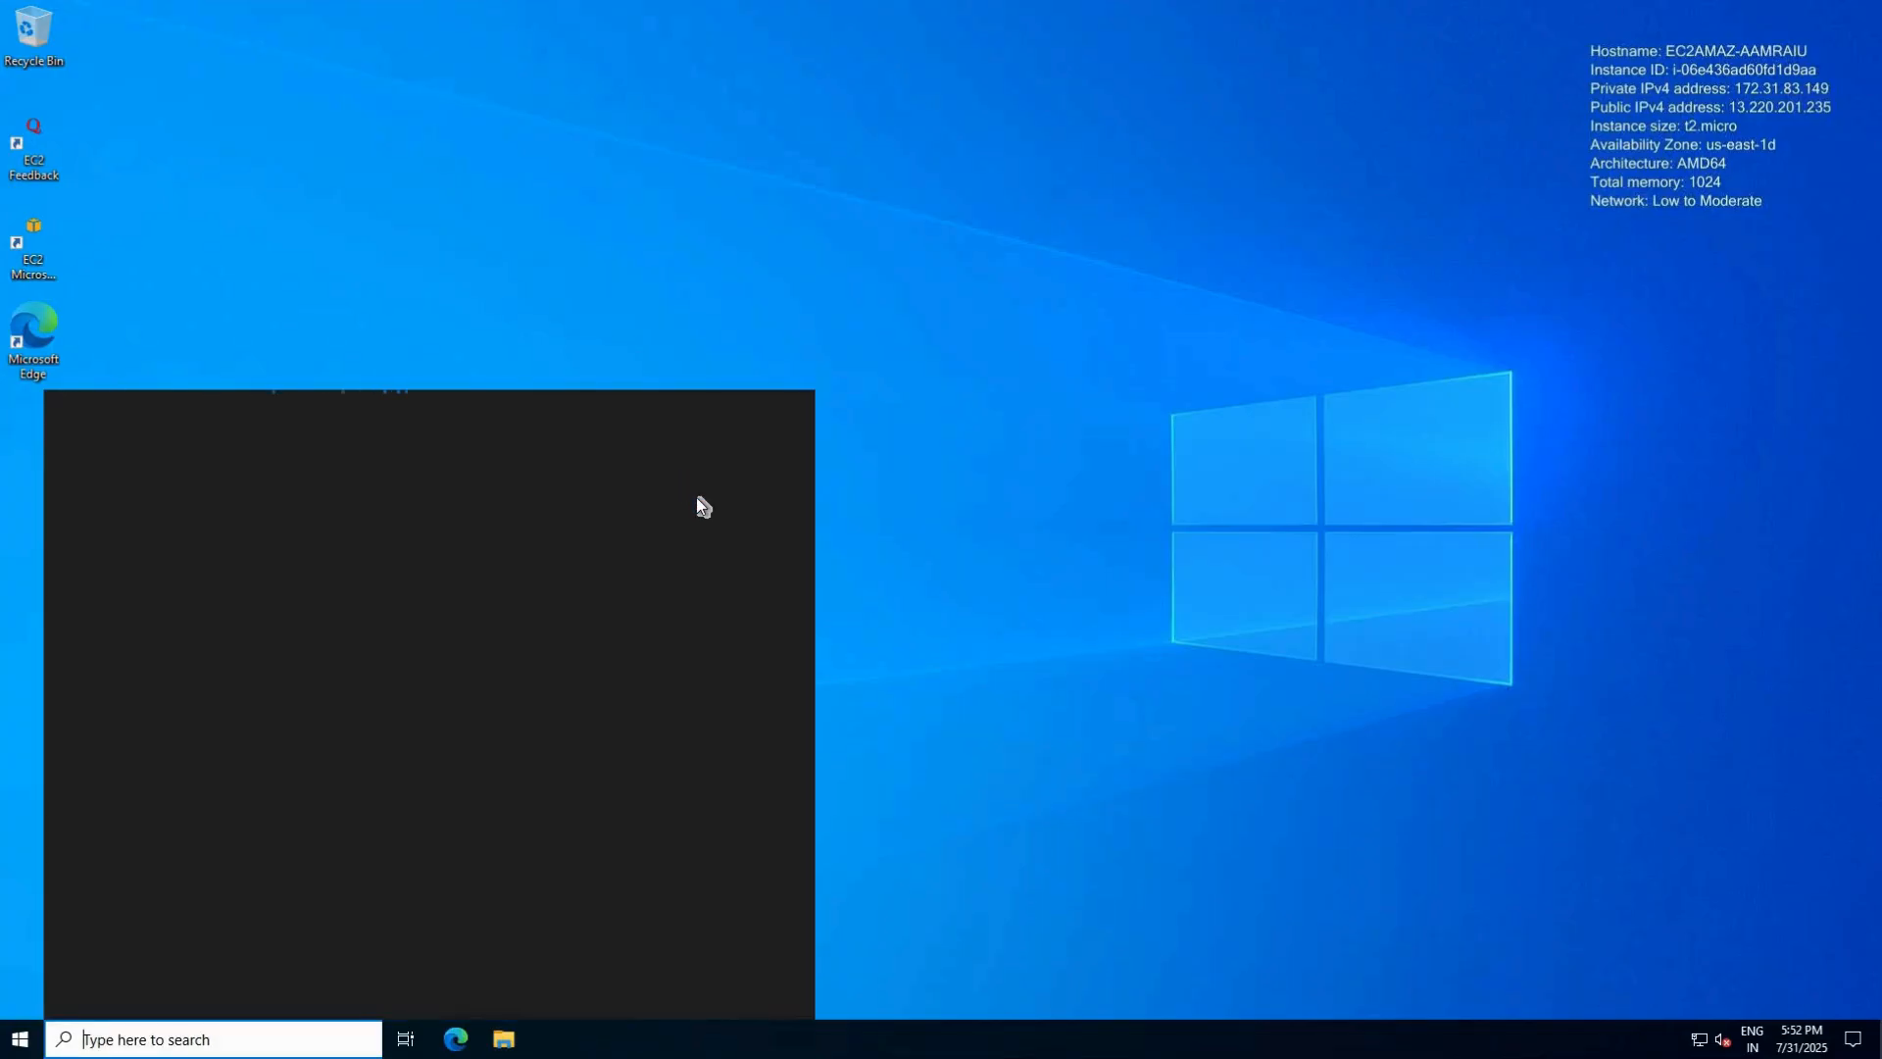
- Search for diskmgmt.msc on the remote server and open Disk Management
type("diskmgm")
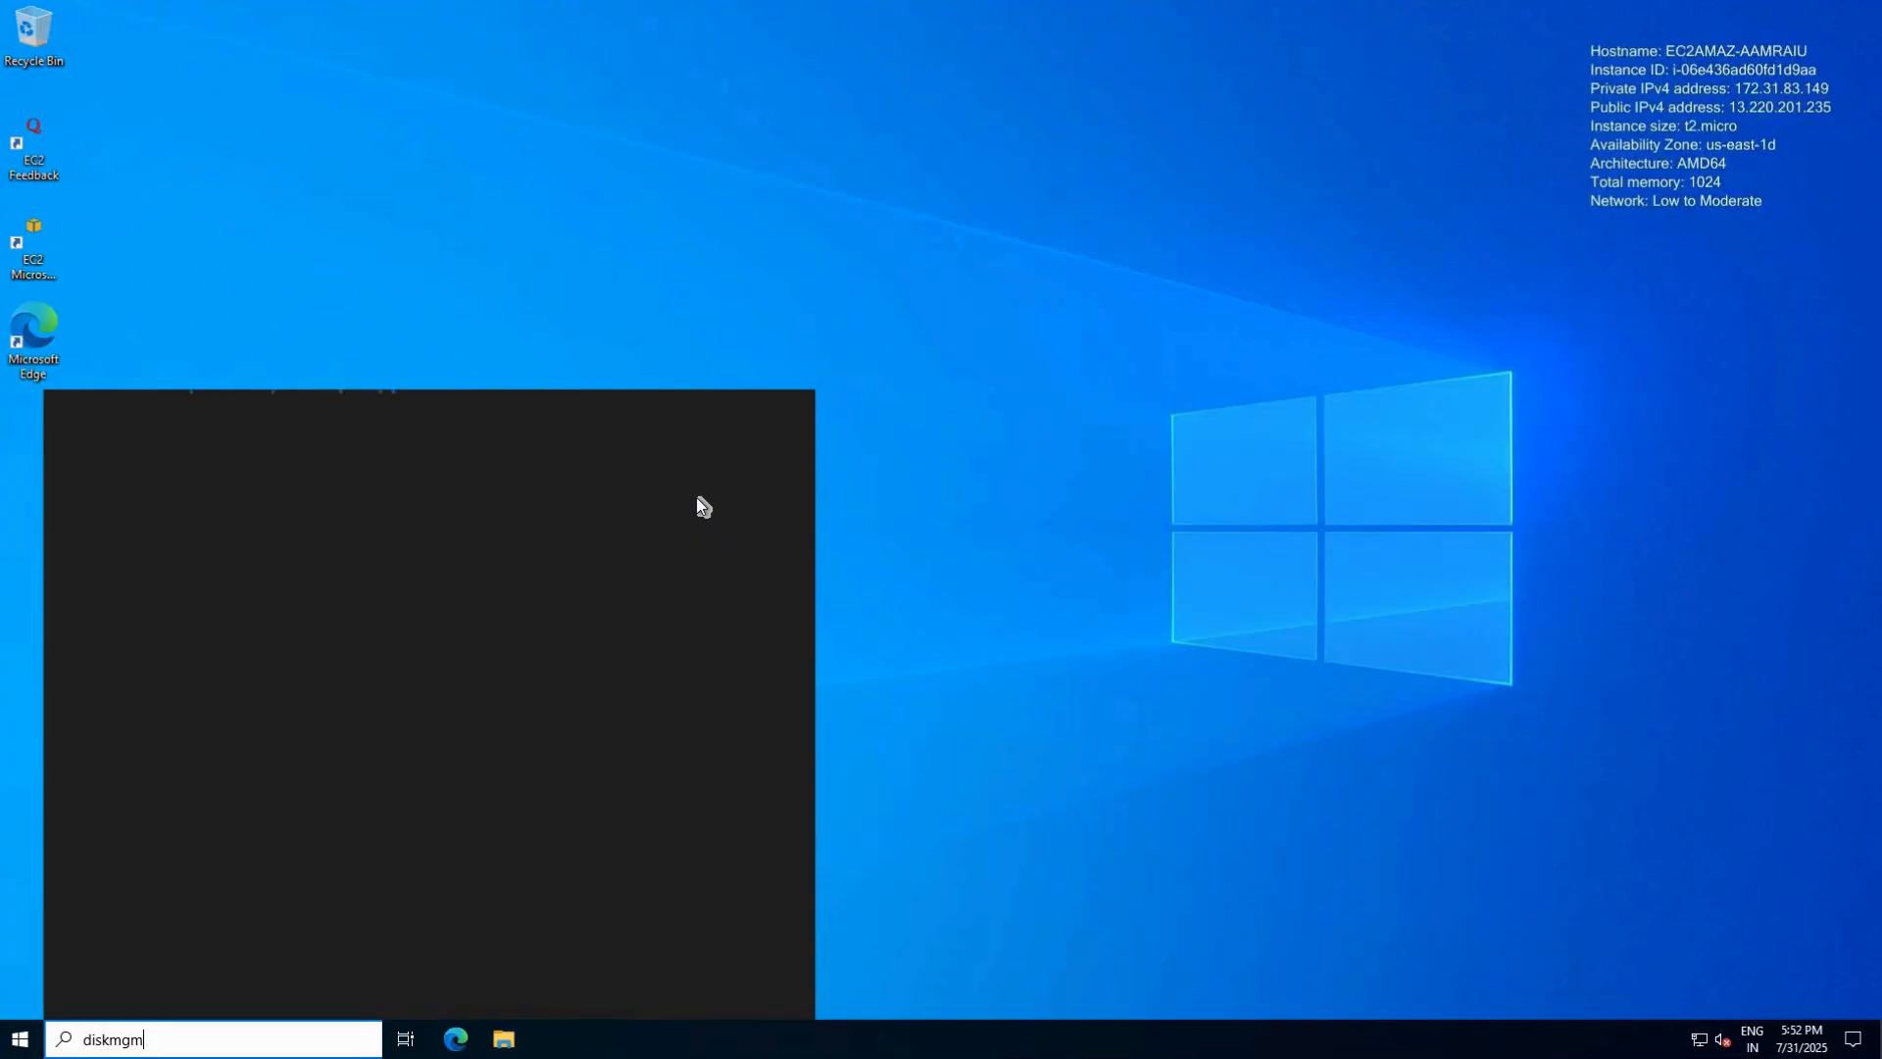
type("t.msc")
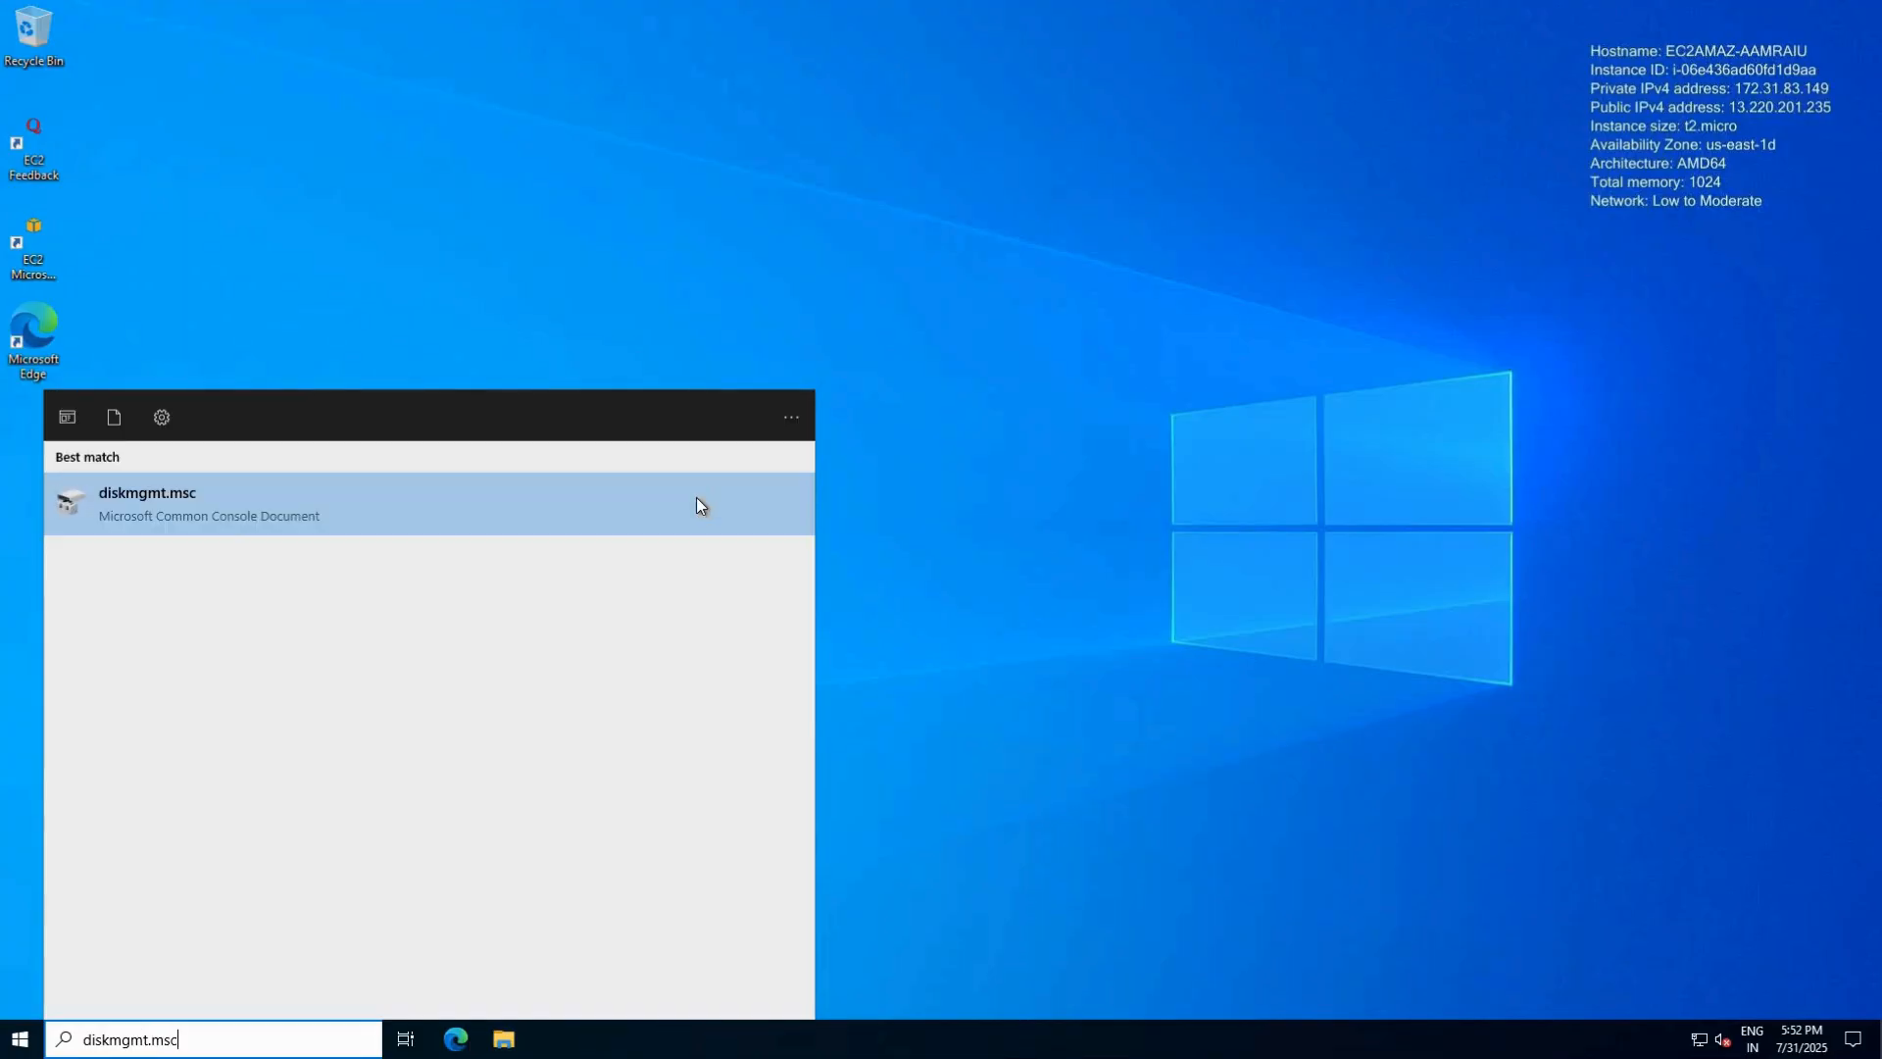
left_click(717, 490)
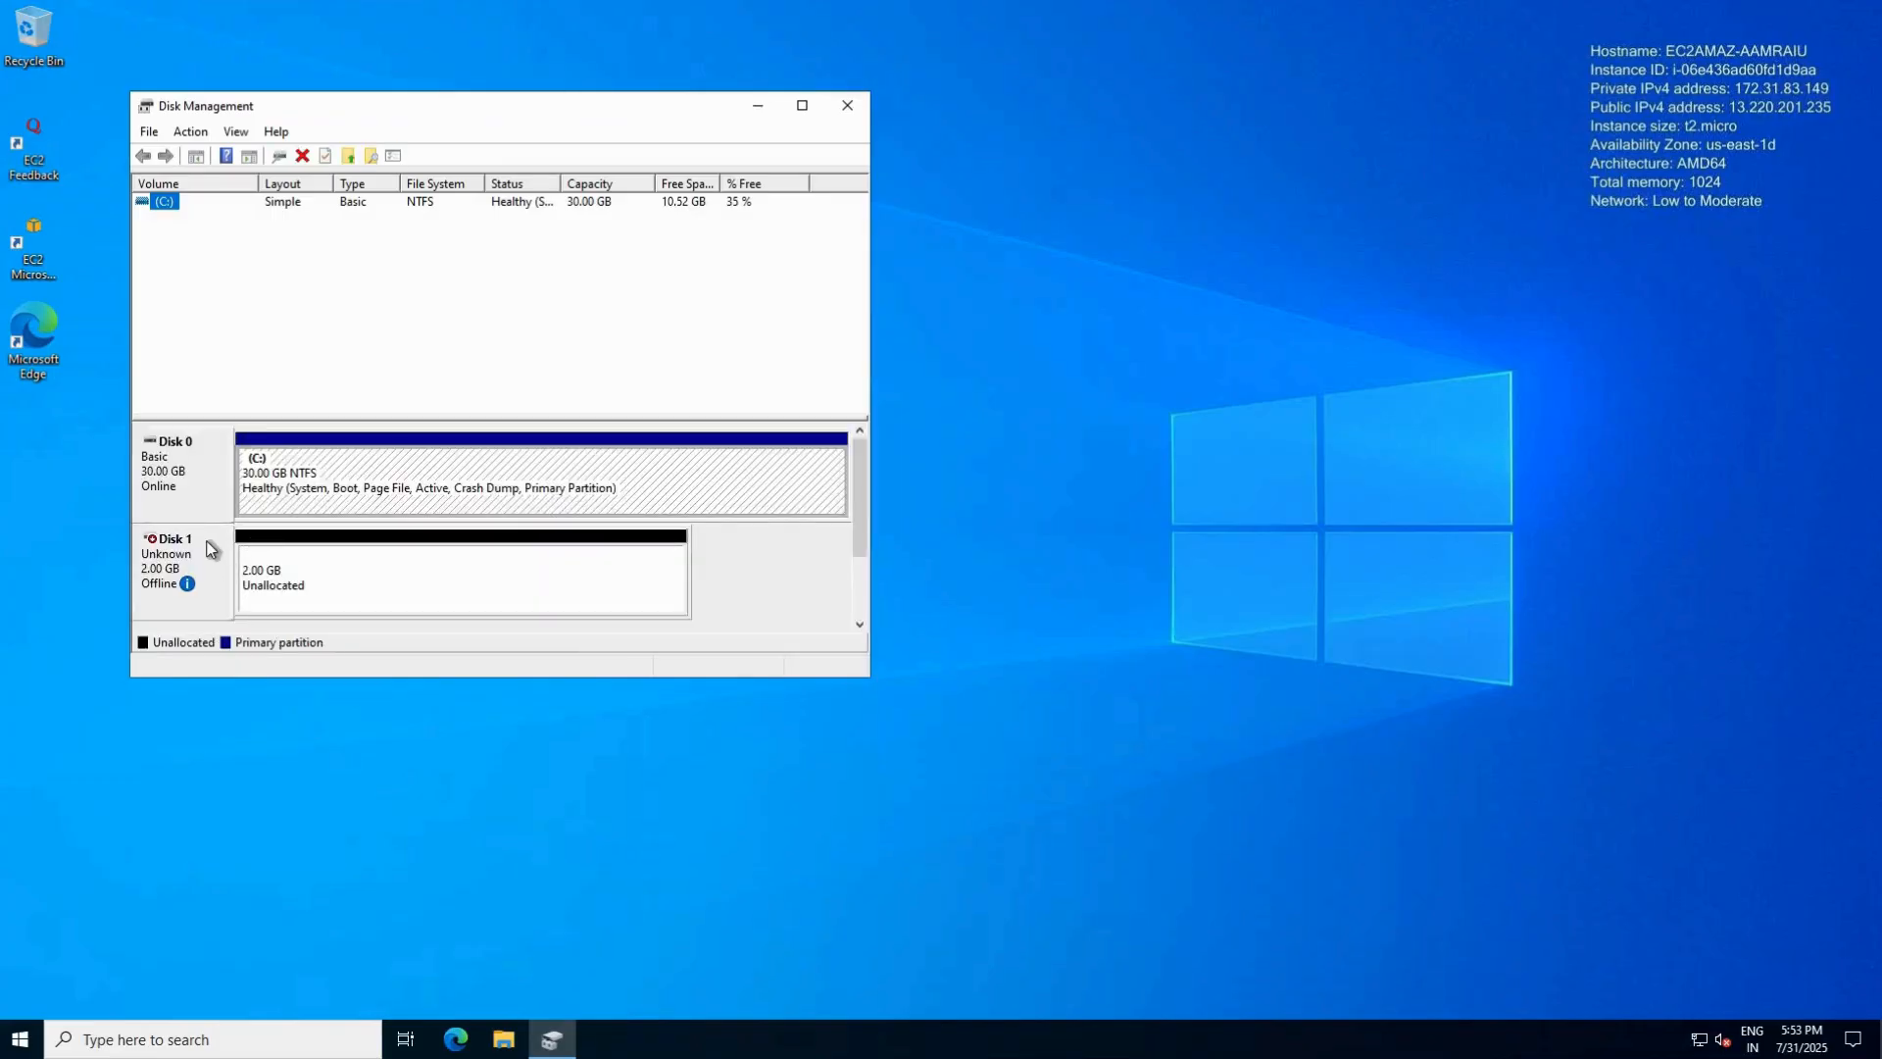
- Bring the 2 GB Disk 1 online and initialize it with the default settings
right_click(208, 542)
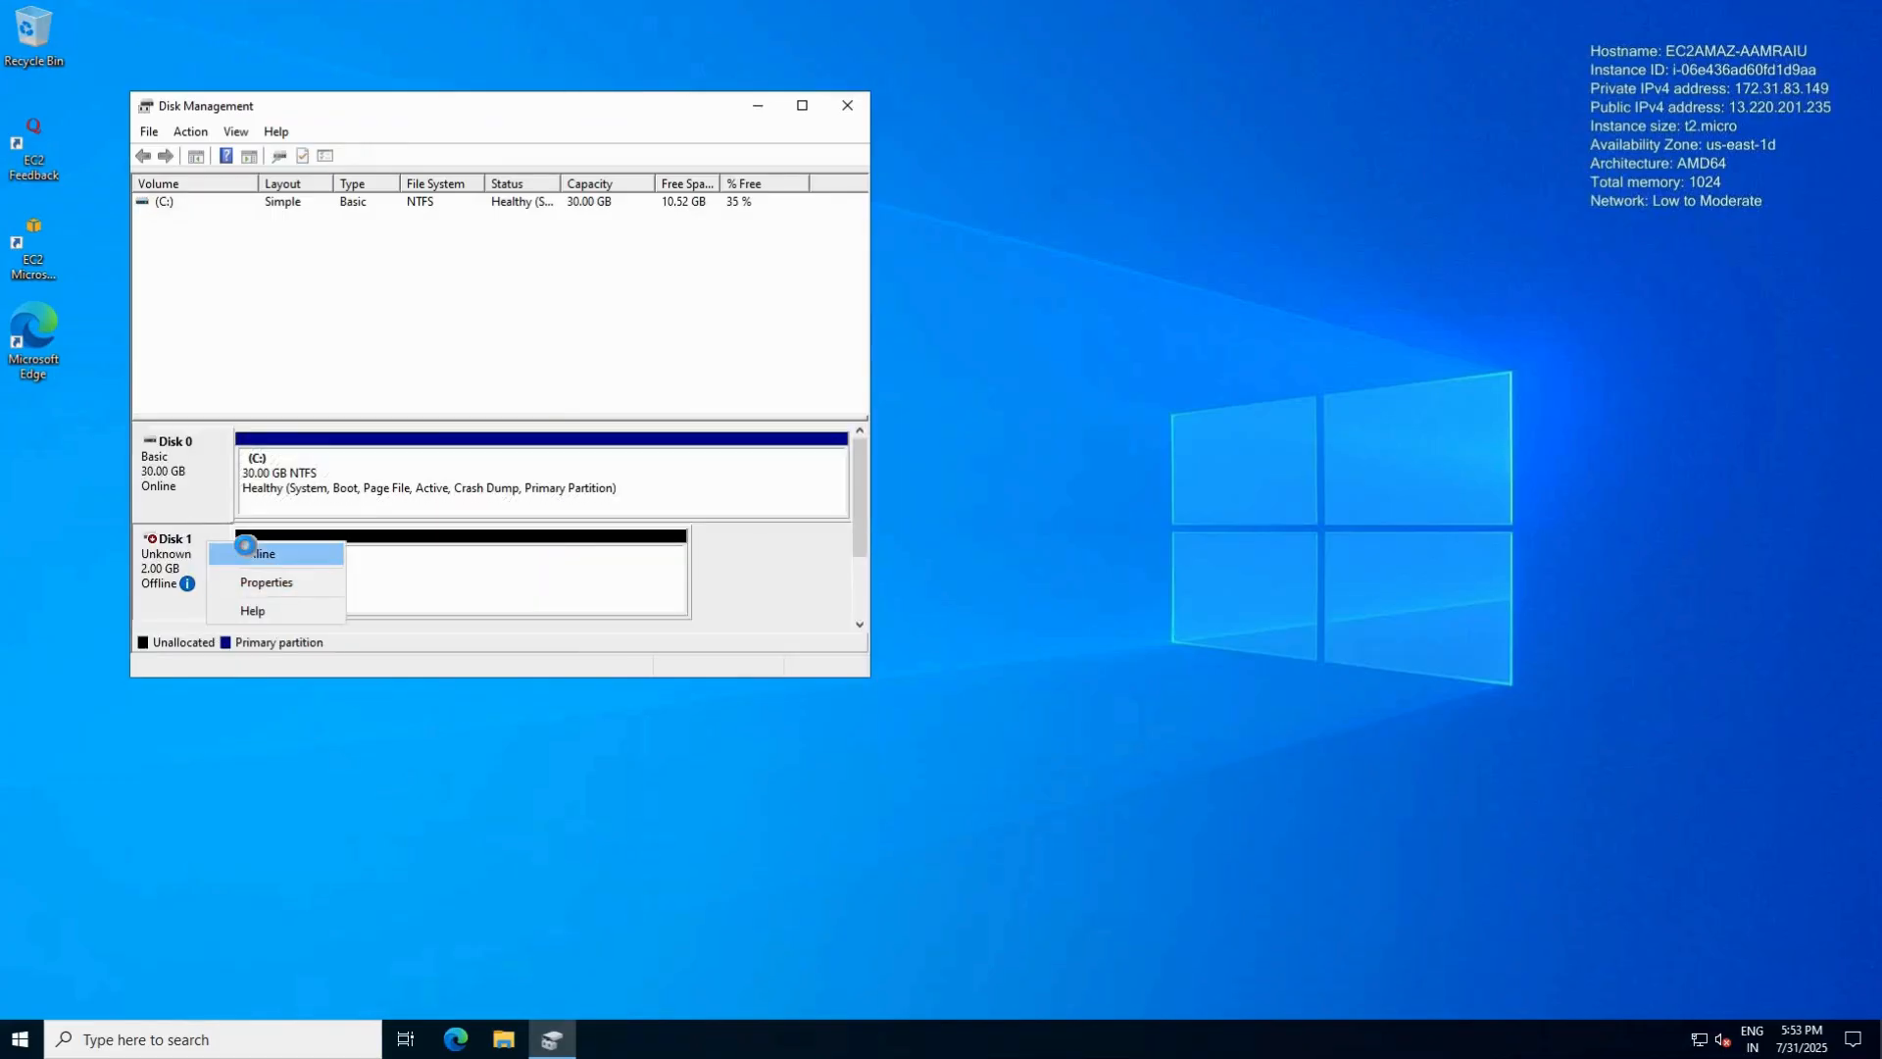
left_click(245, 546)
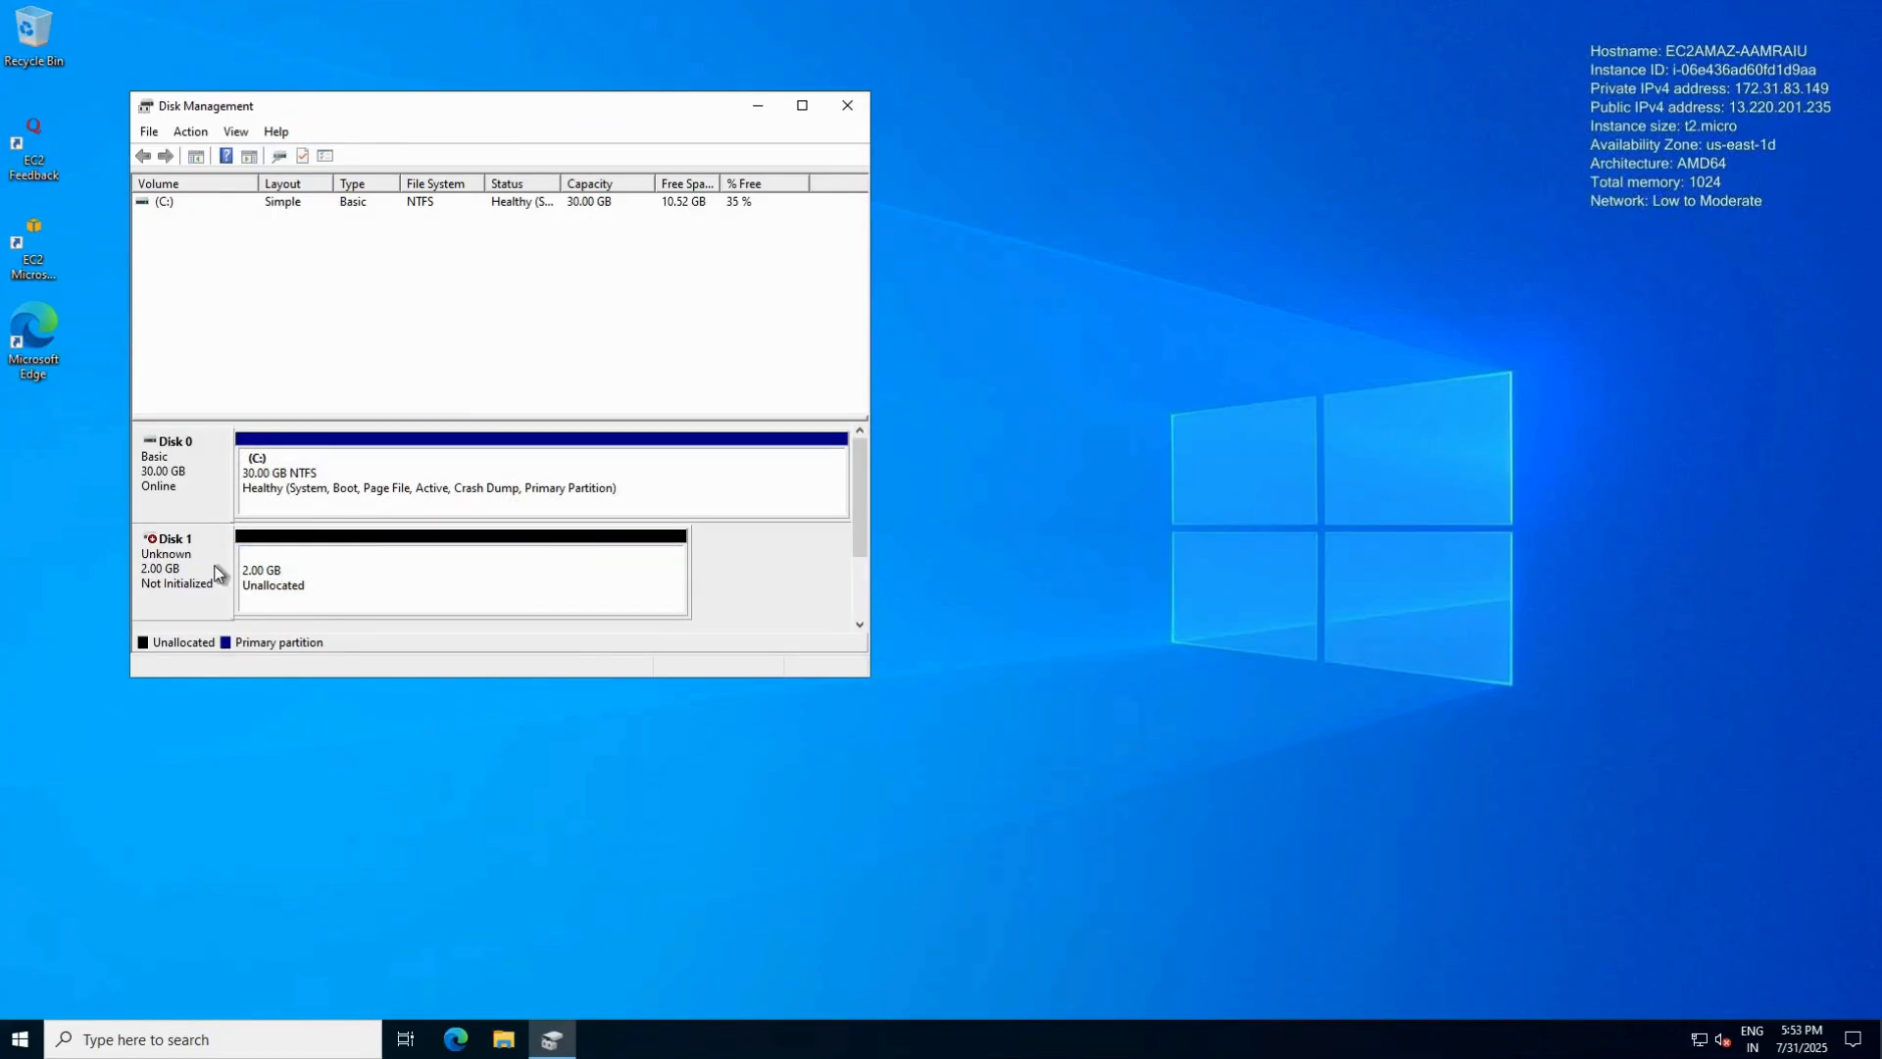
right_click(245, 582)
left_click(294, 579)
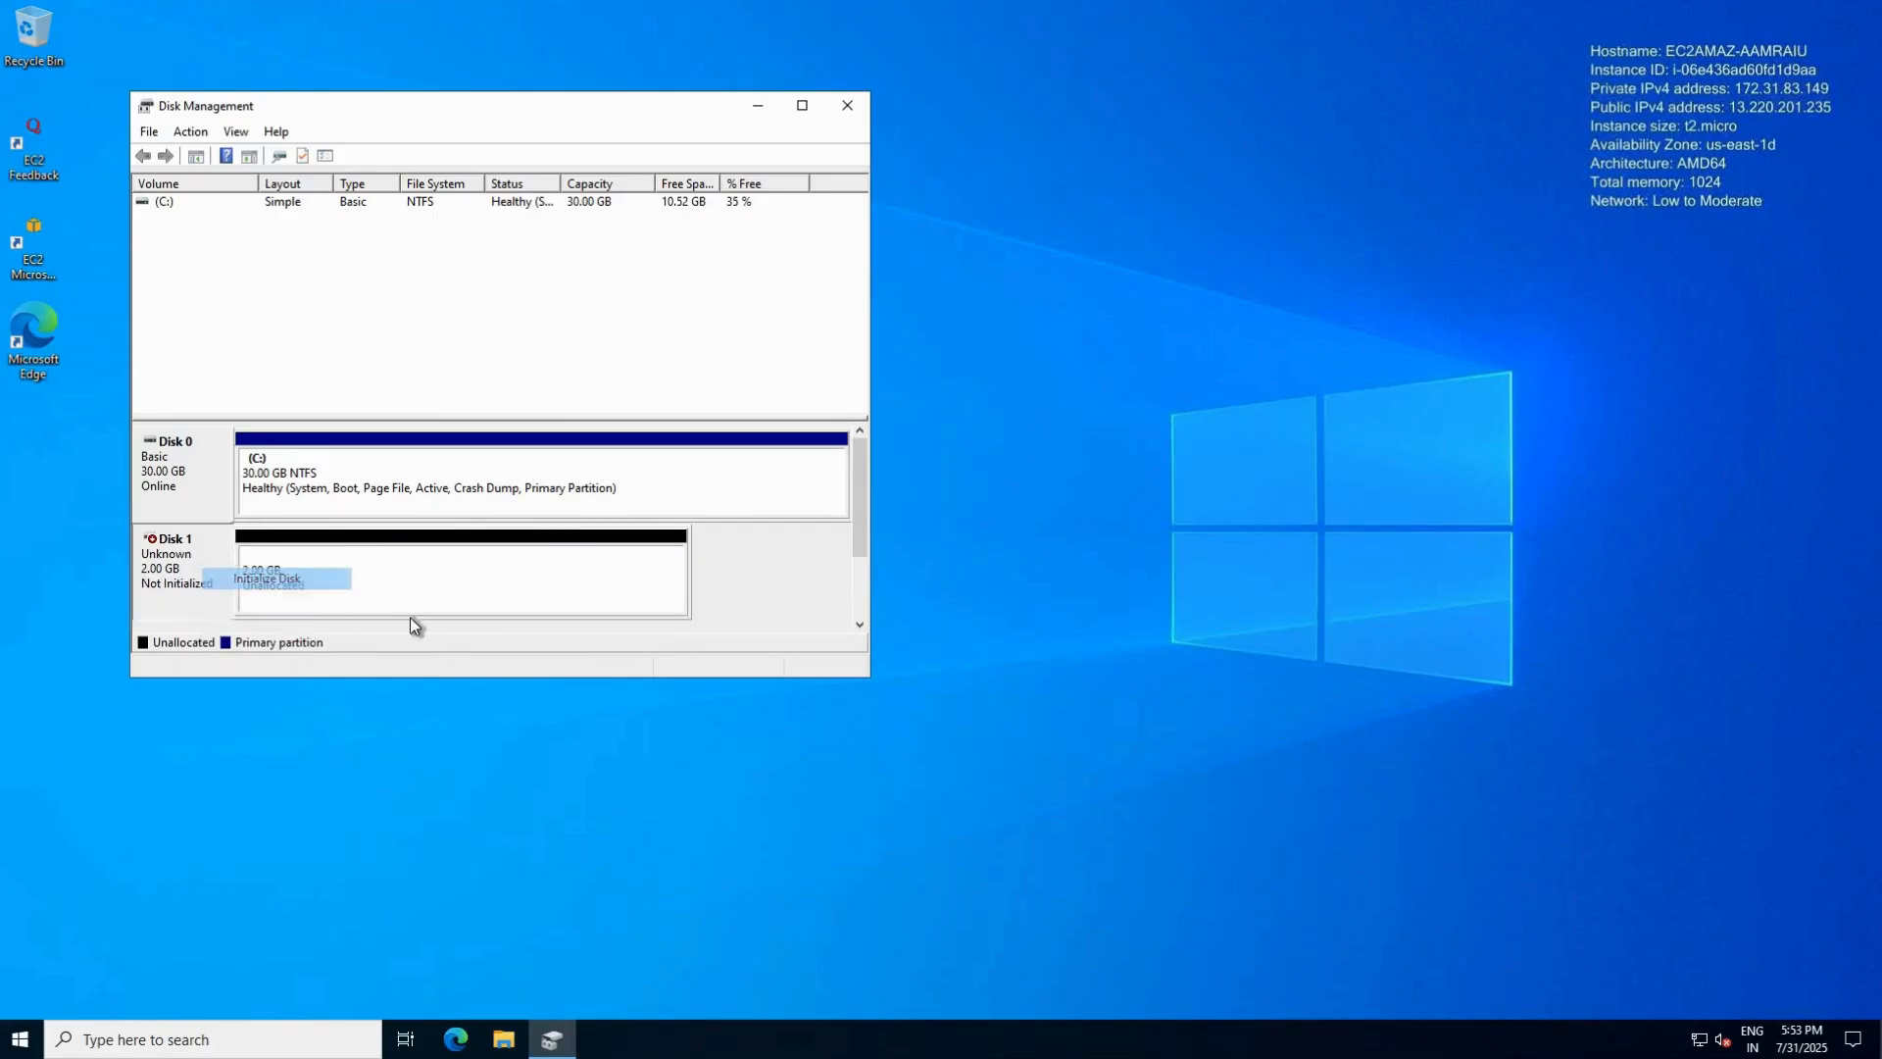
left_click(588, 512)
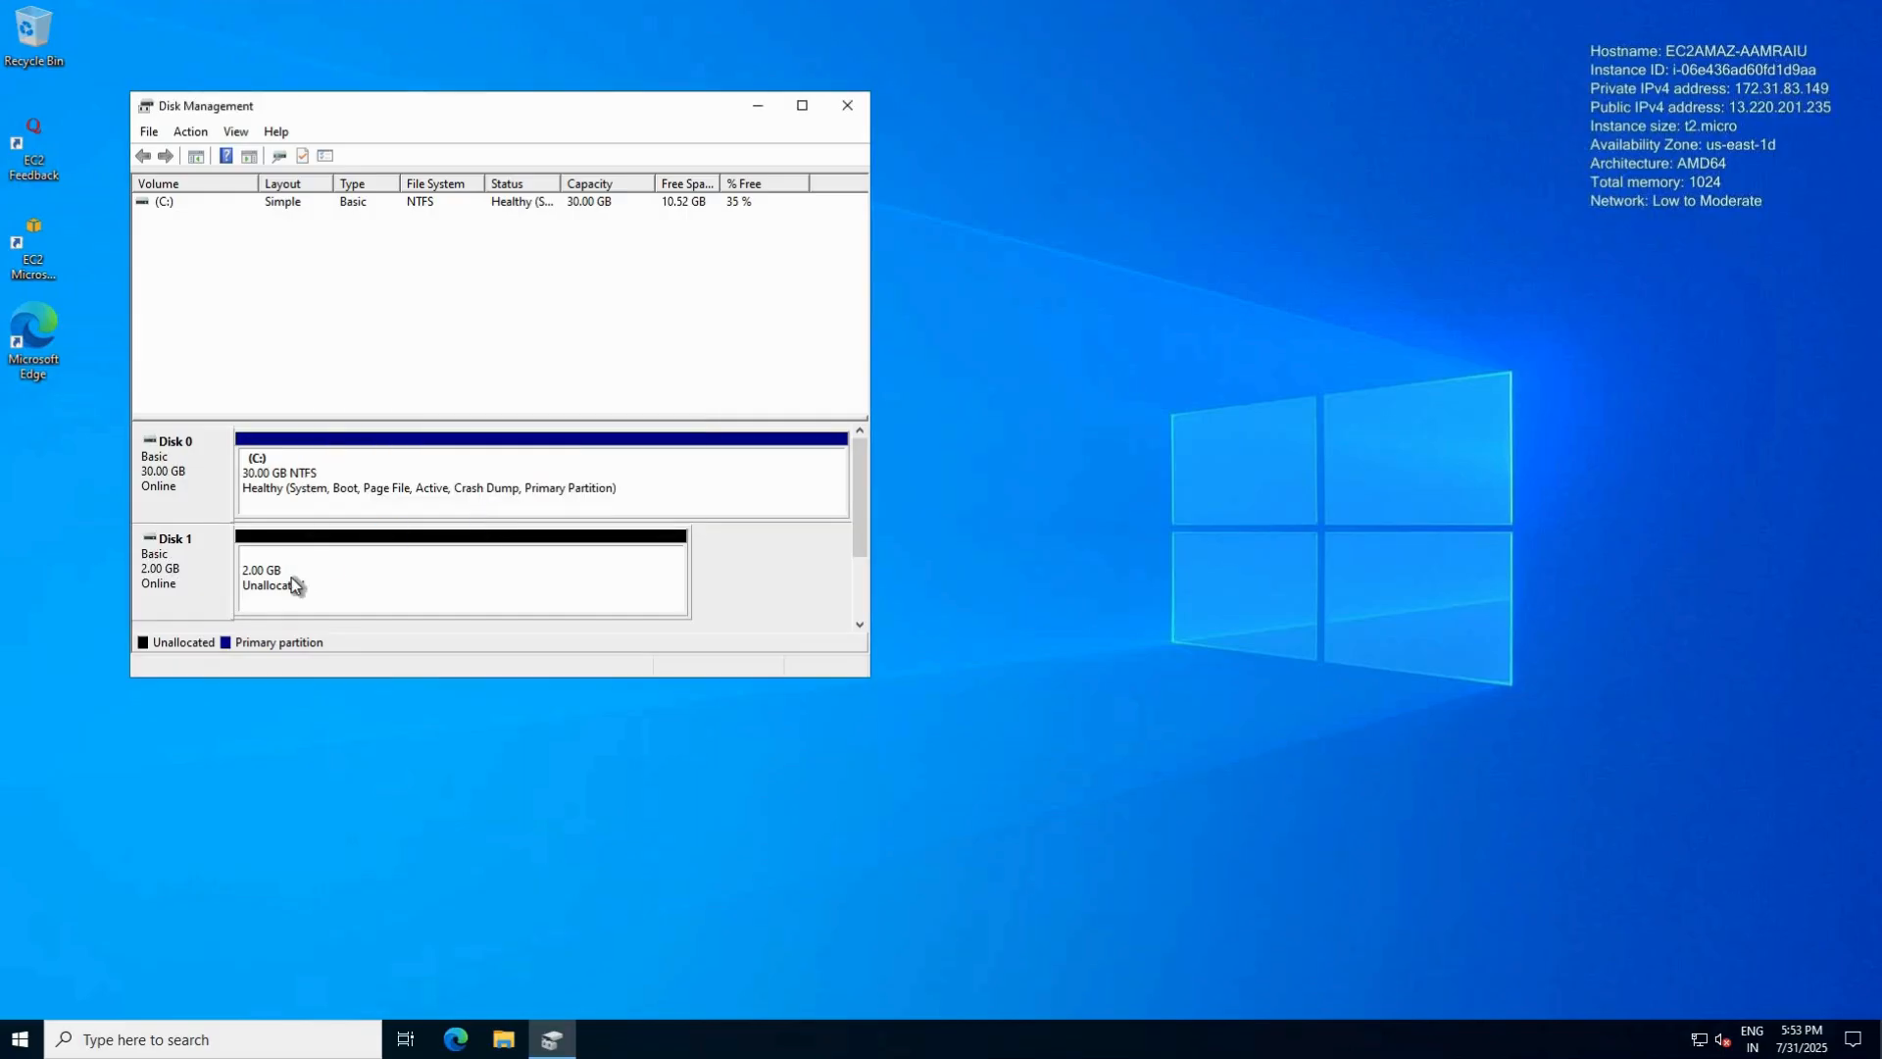
- Create a 2045 MB NTFS simple volume with drive letter D on Disk 1, and close Disk Management
right_click(343, 555)
left_click(432, 567)
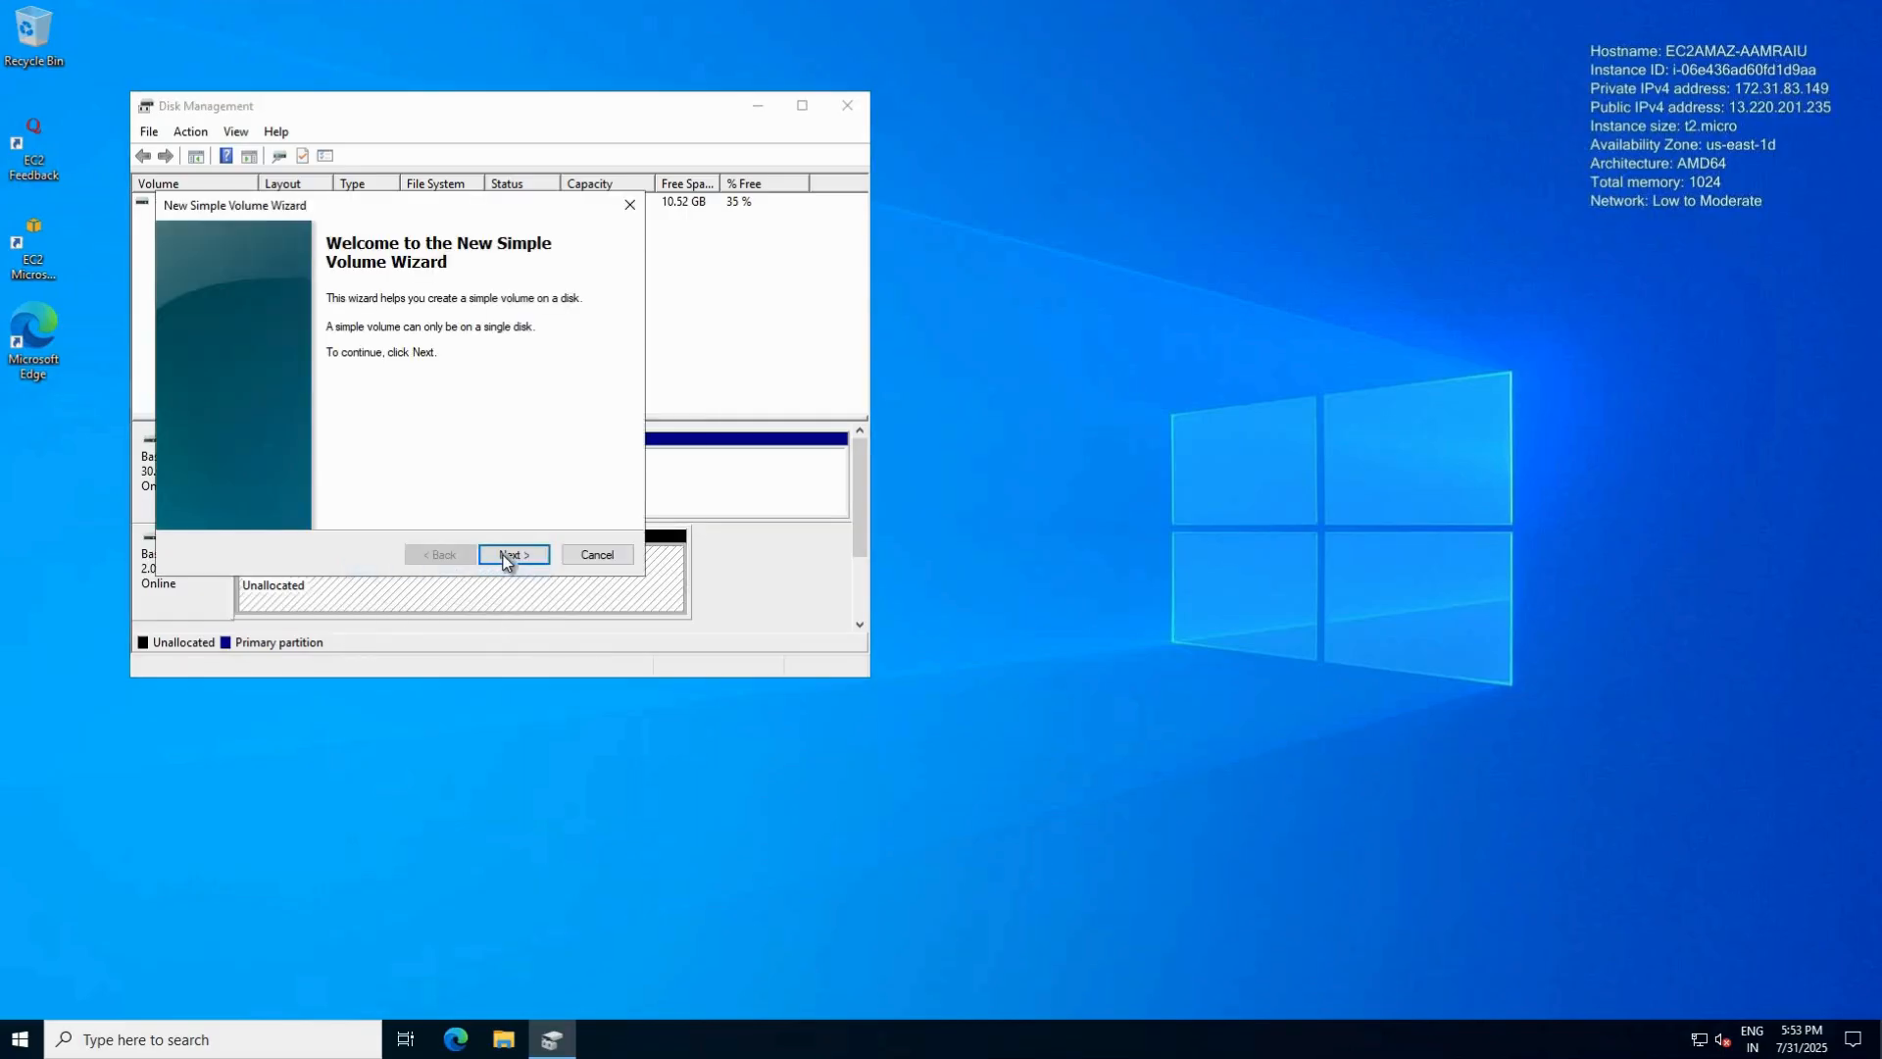
left_click(504, 554)
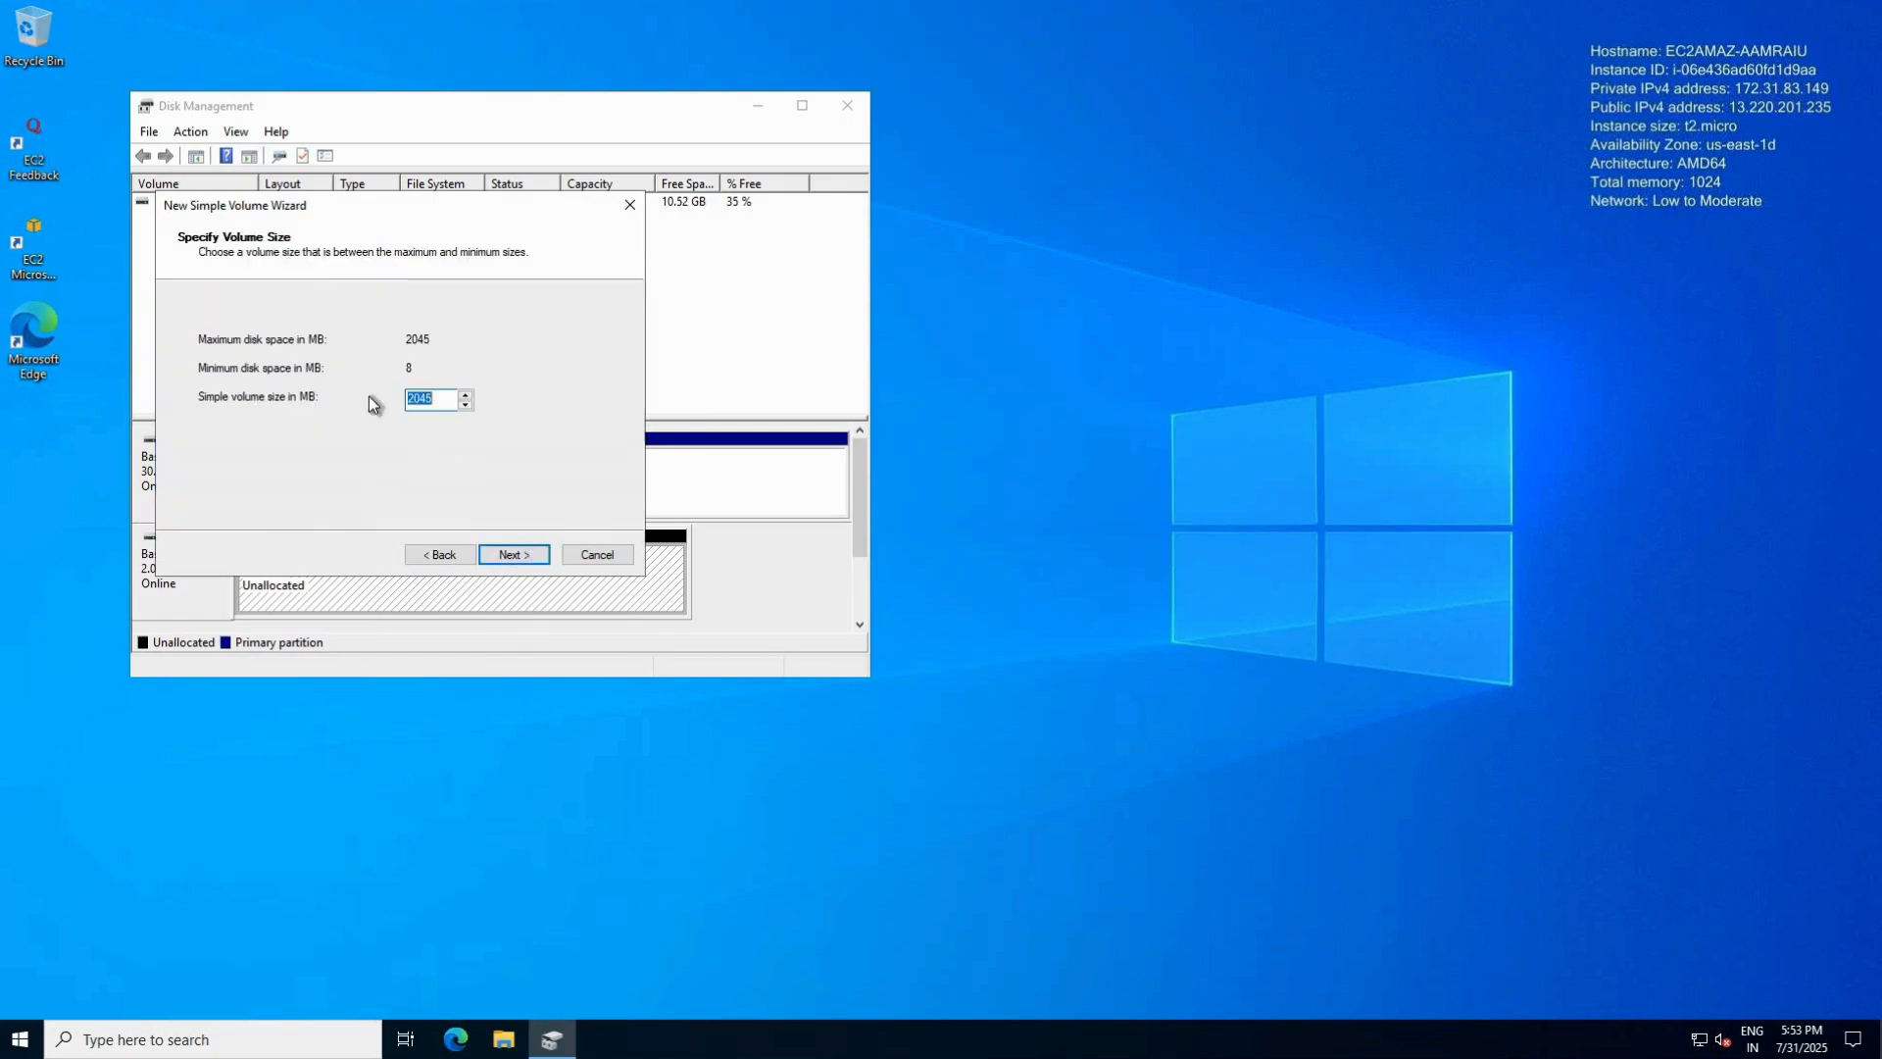
left_click(515, 555)
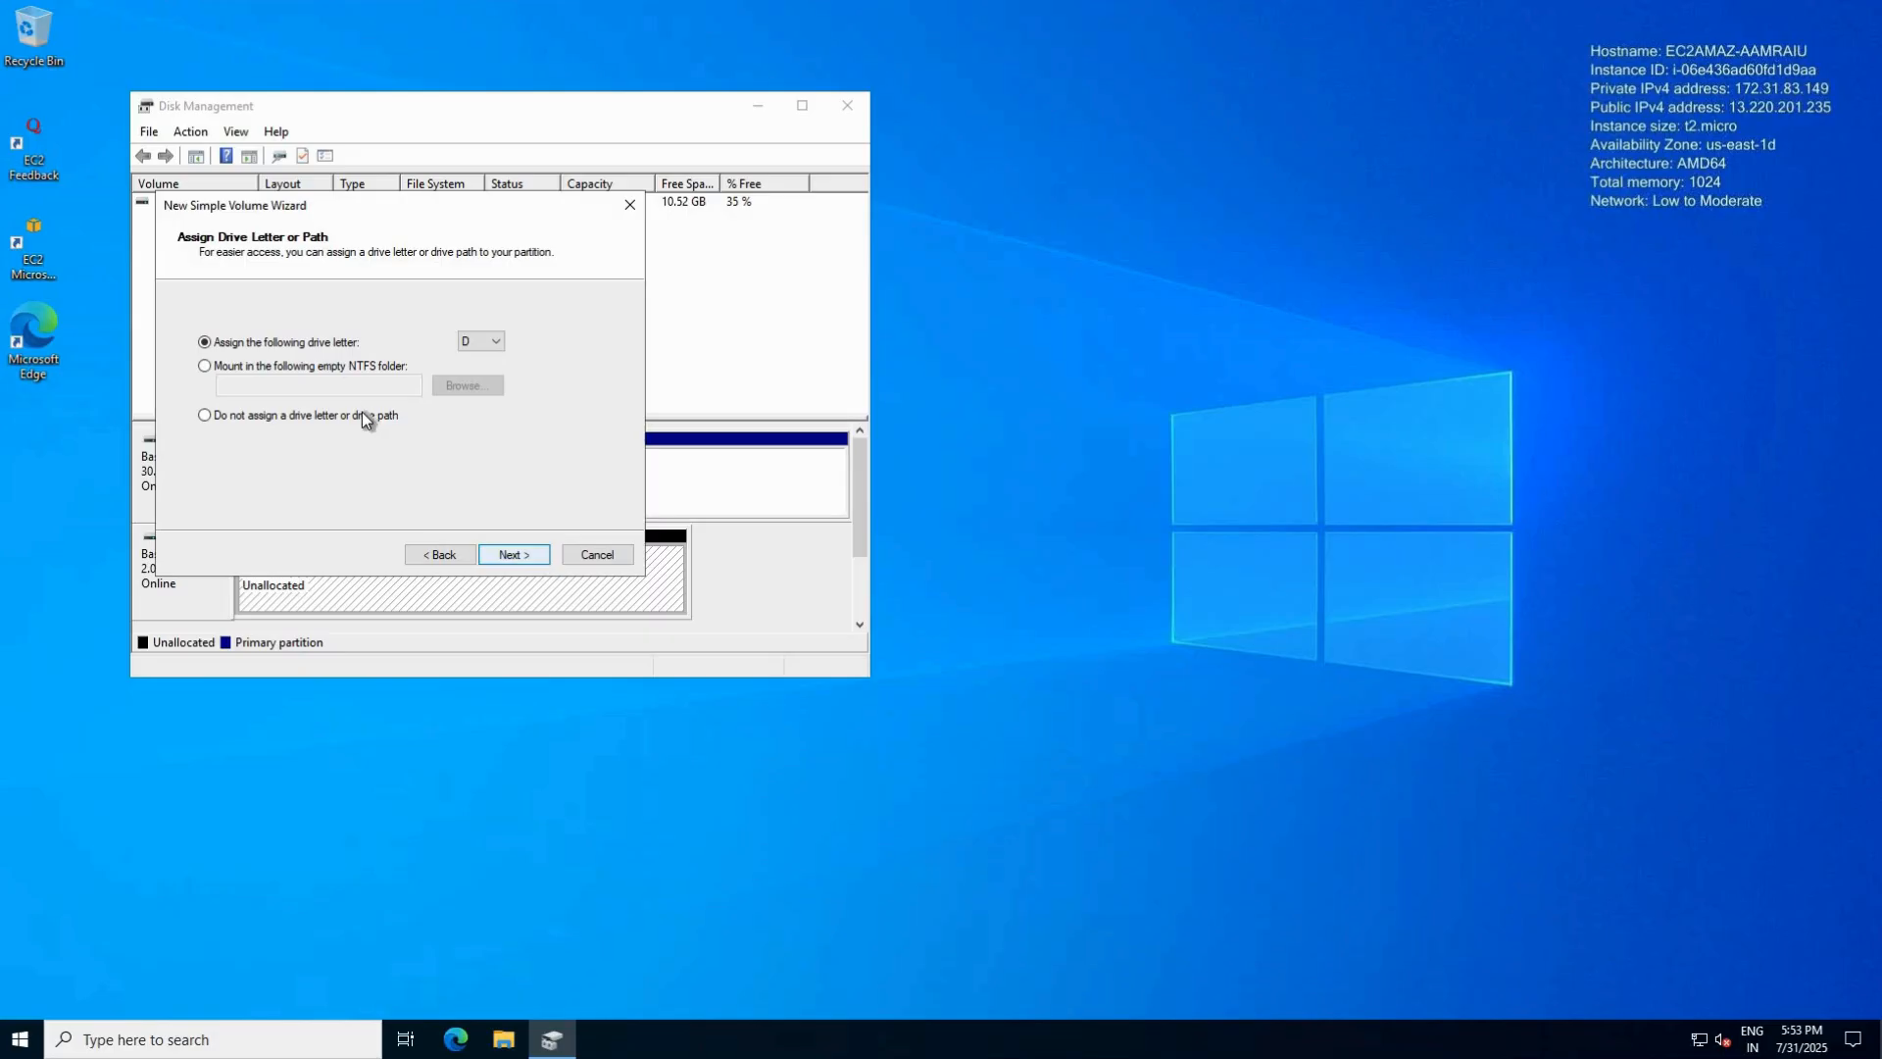
left_click(511, 555)
left_click(512, 554)
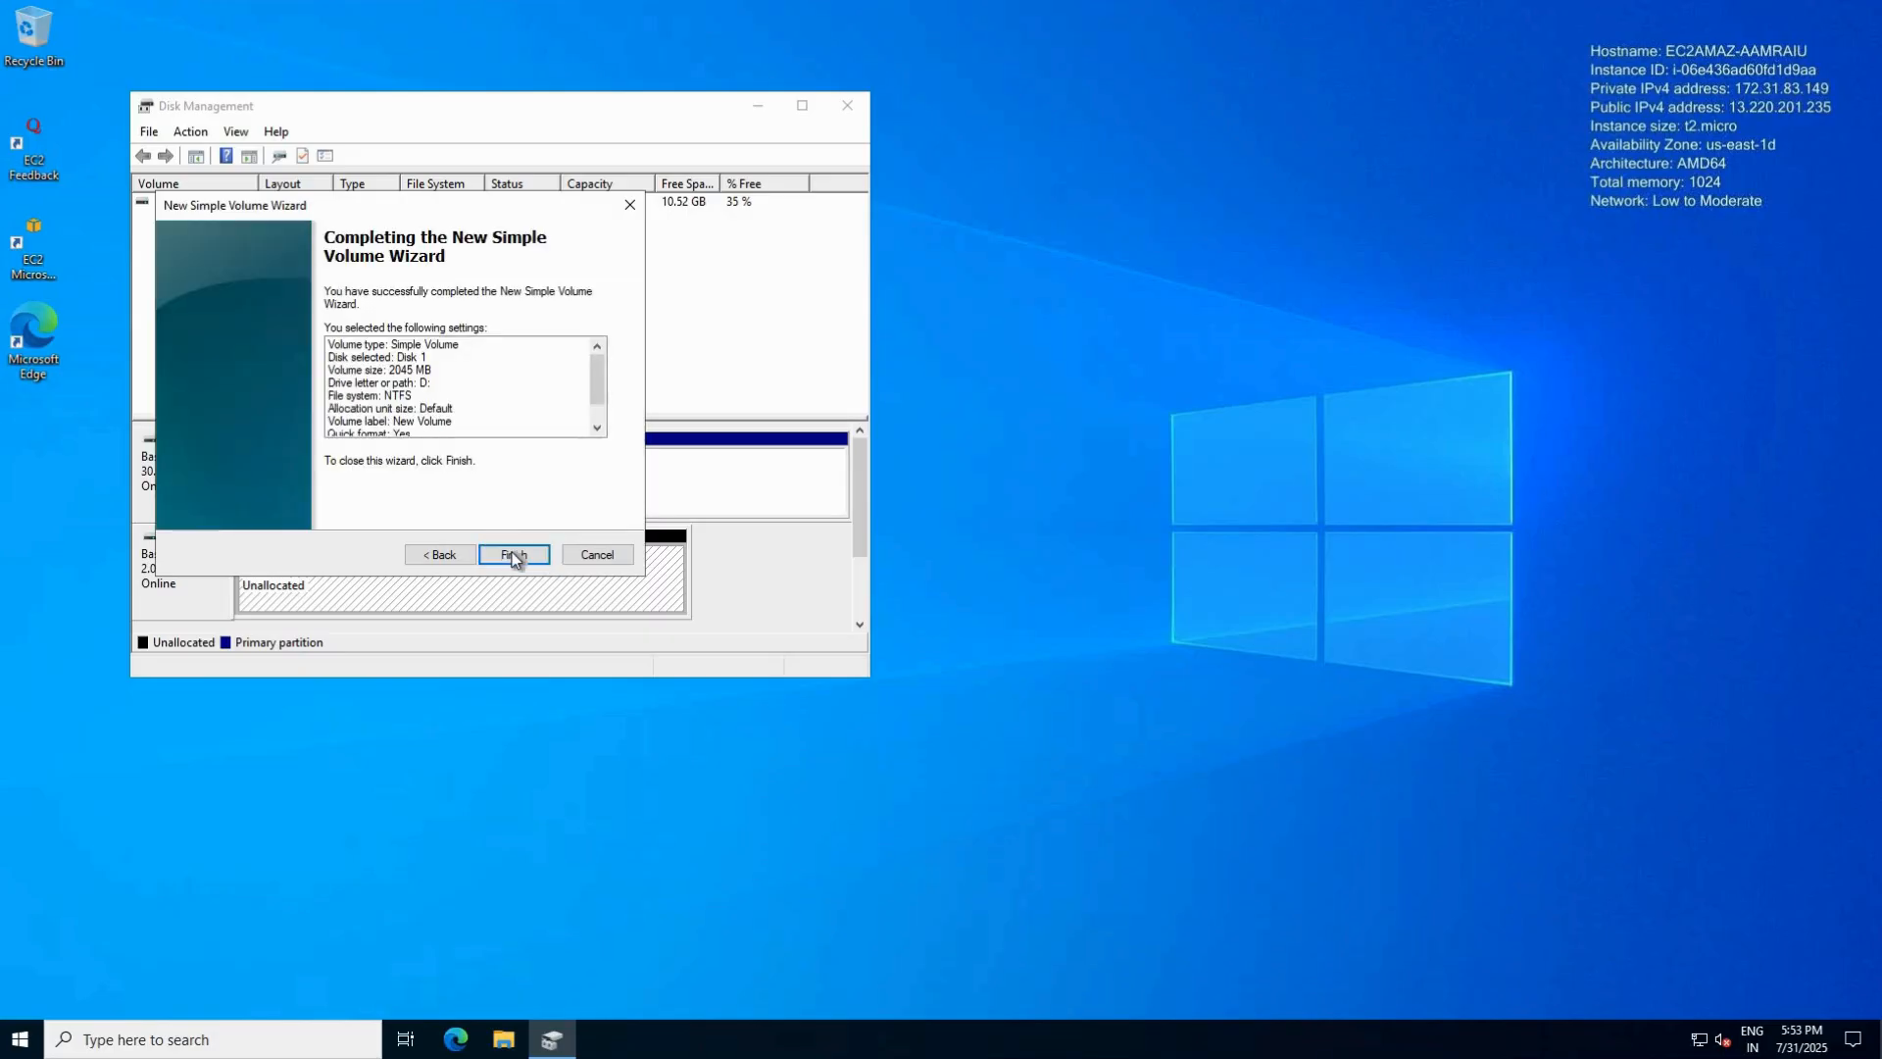
left_click(512, 553)
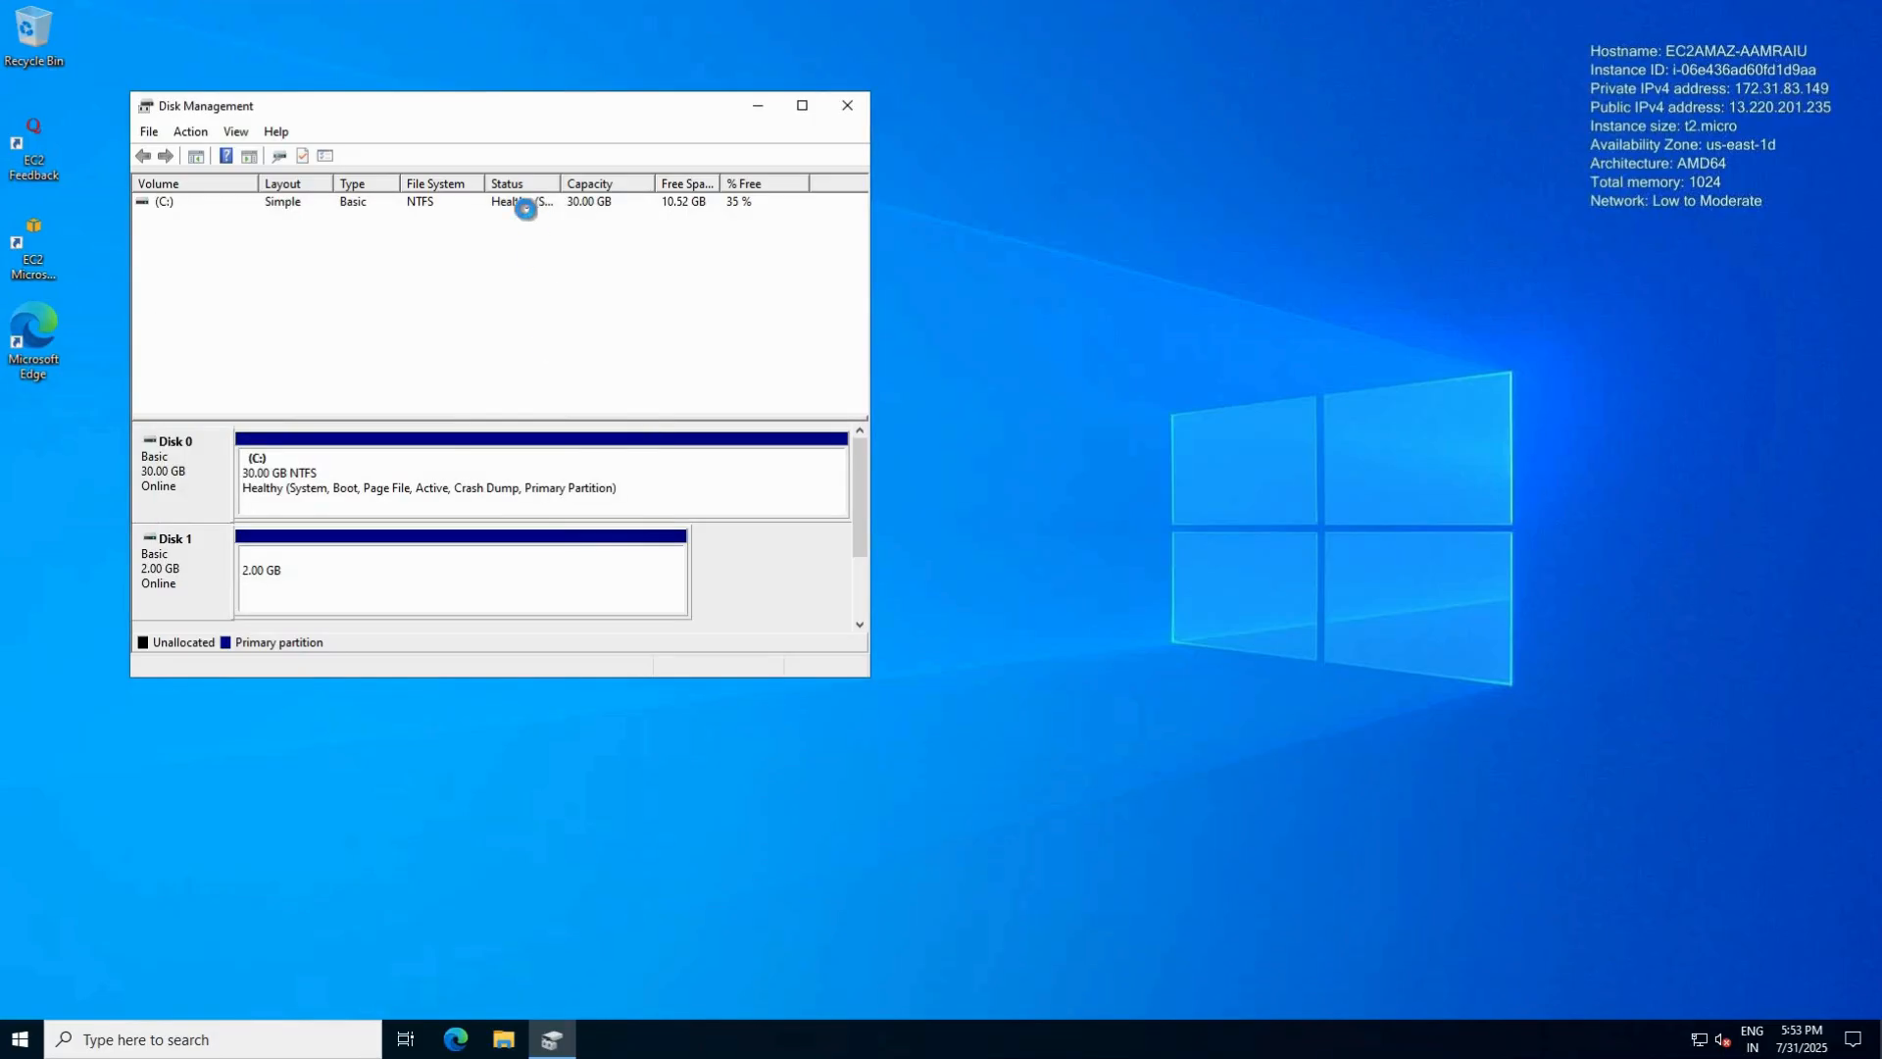
left_click_drag(474, 108, 790, 190)
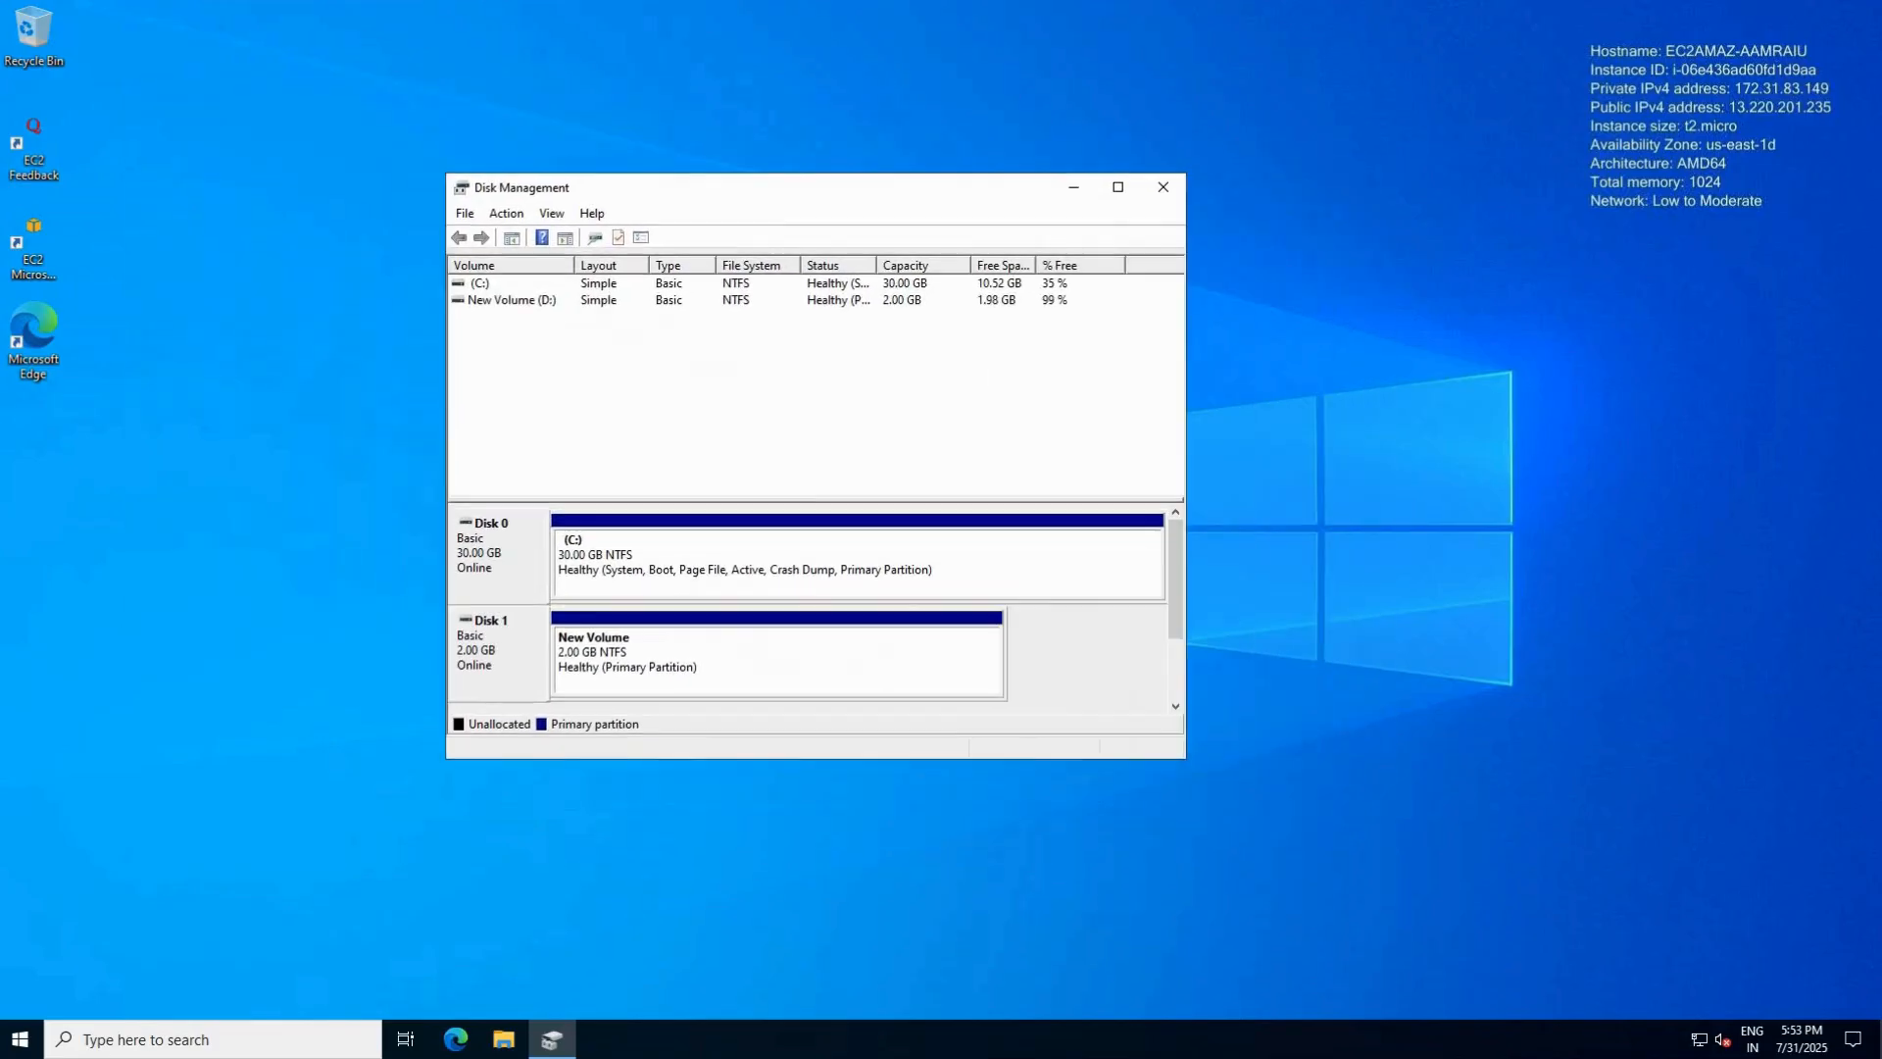
left_click(1163, 186)
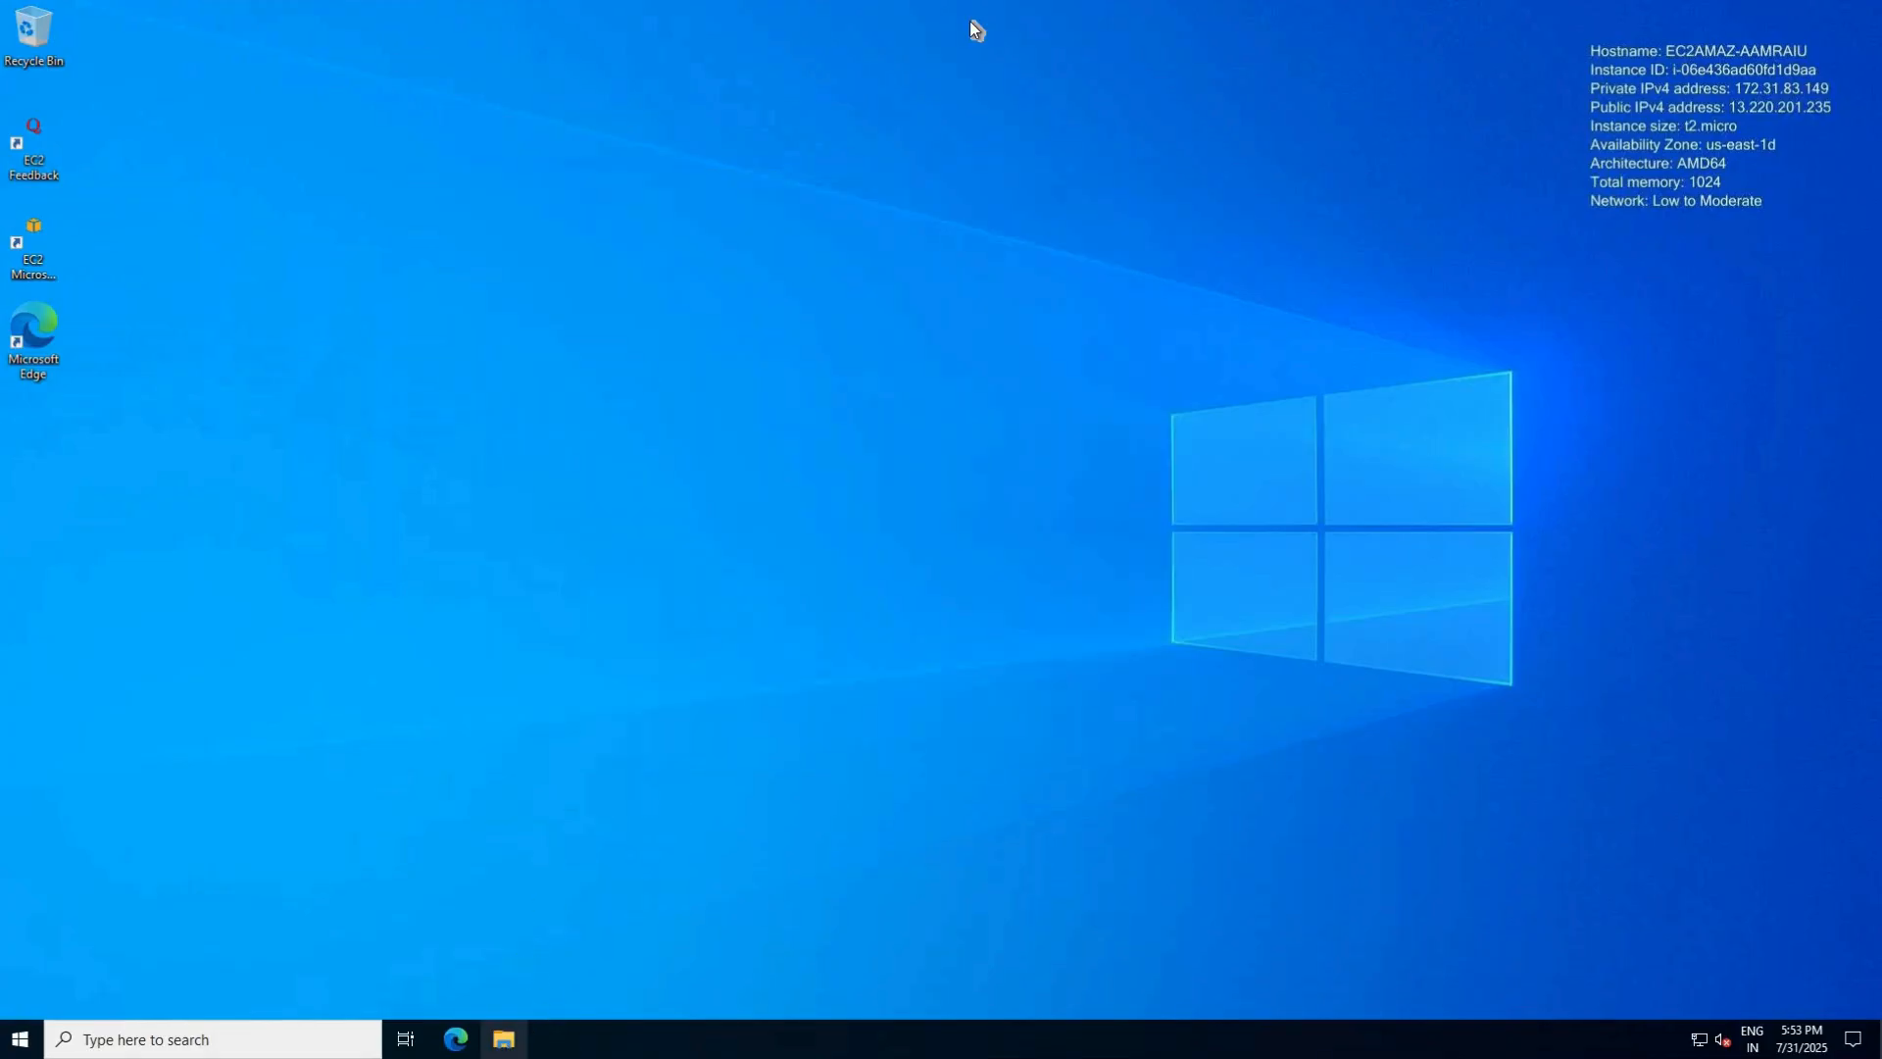
- Switch to the local computer's File Explorer and copy Storage.pptx from the Downloads folder
mouse_move(1139, 10)
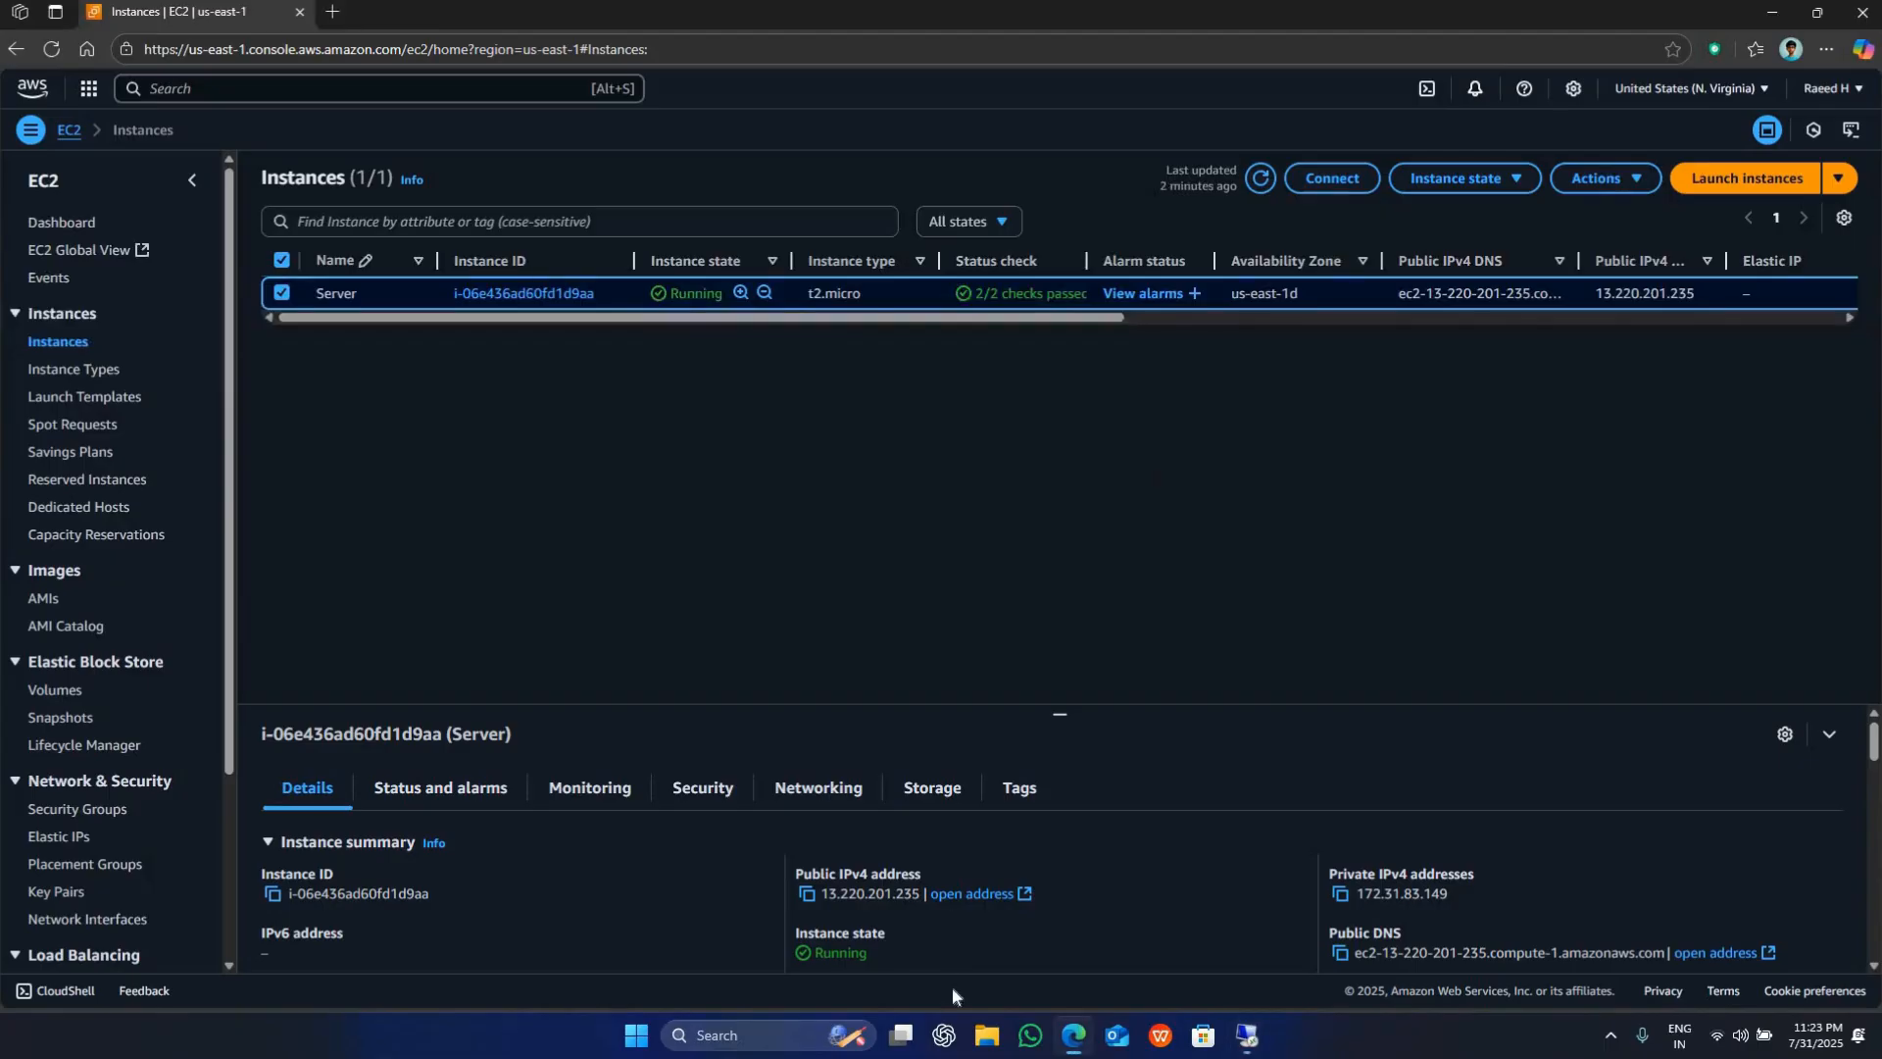
key("super+e")
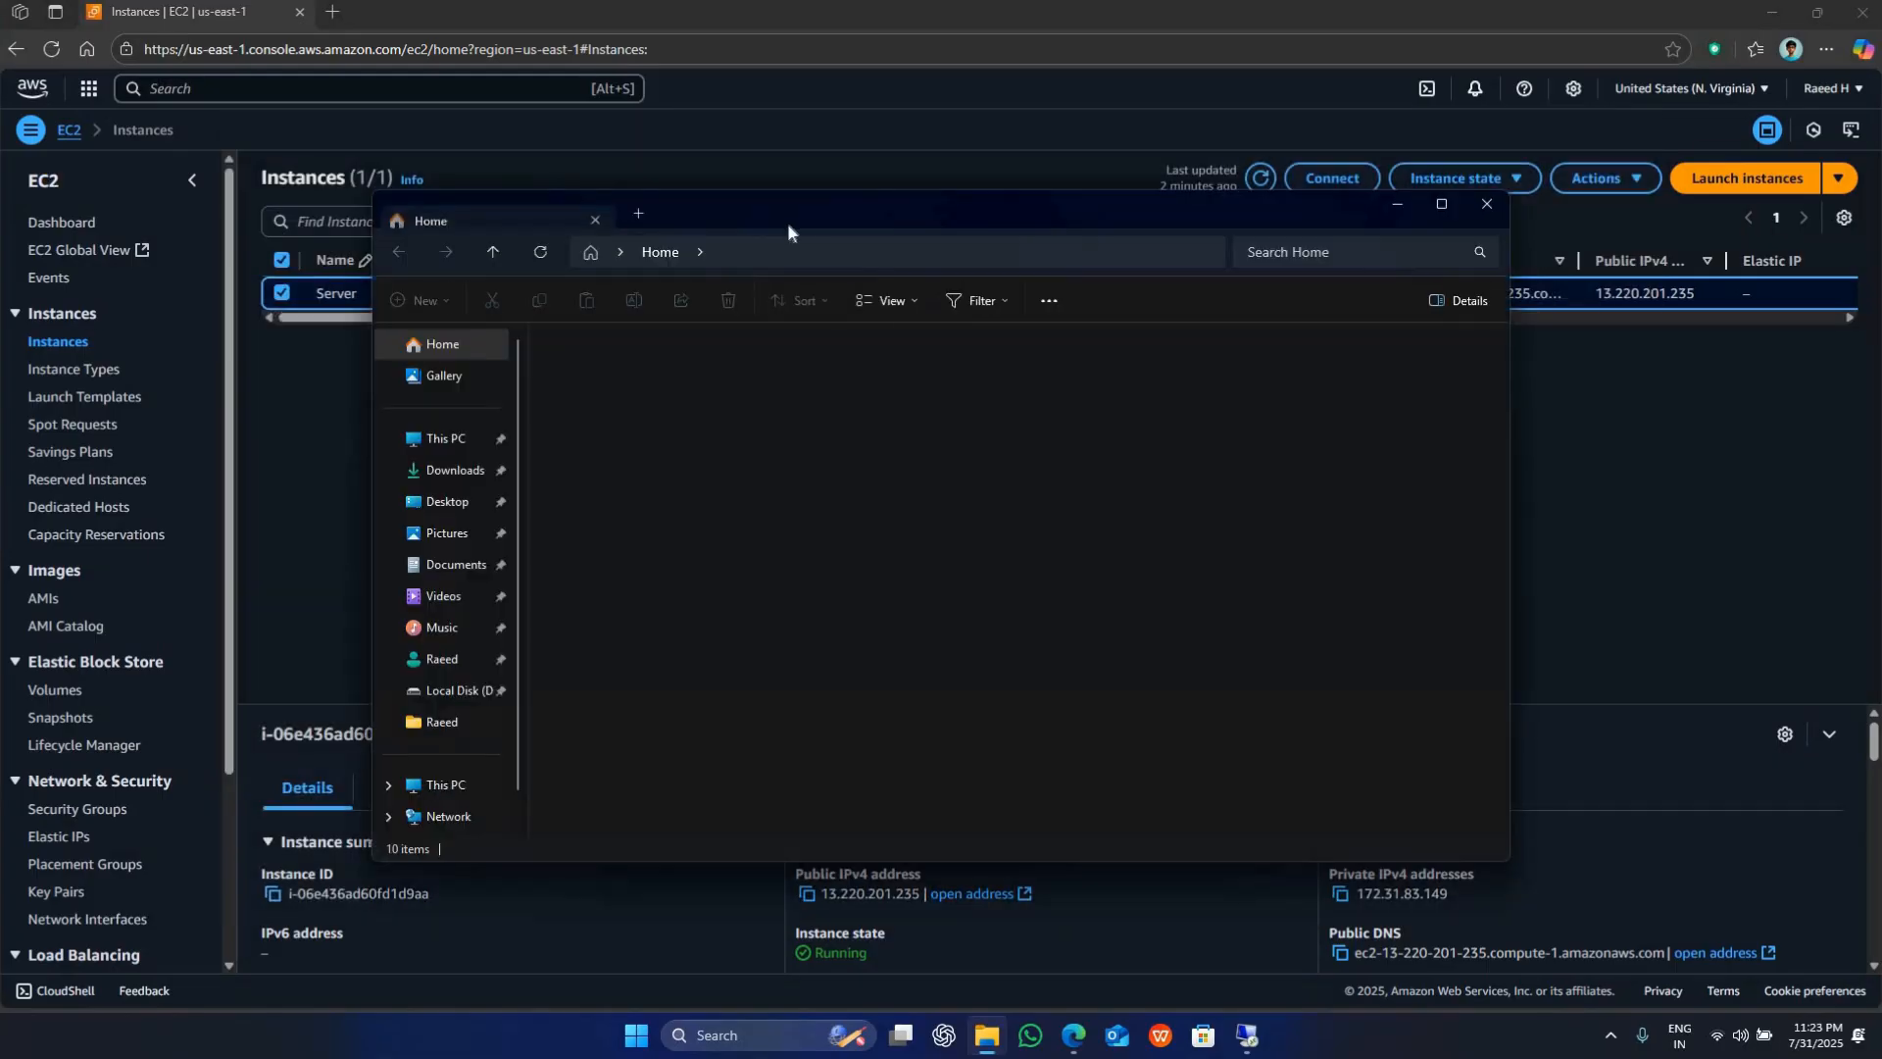
left_click_drag(786, 221, 754, 2)
left_click(36, 268)
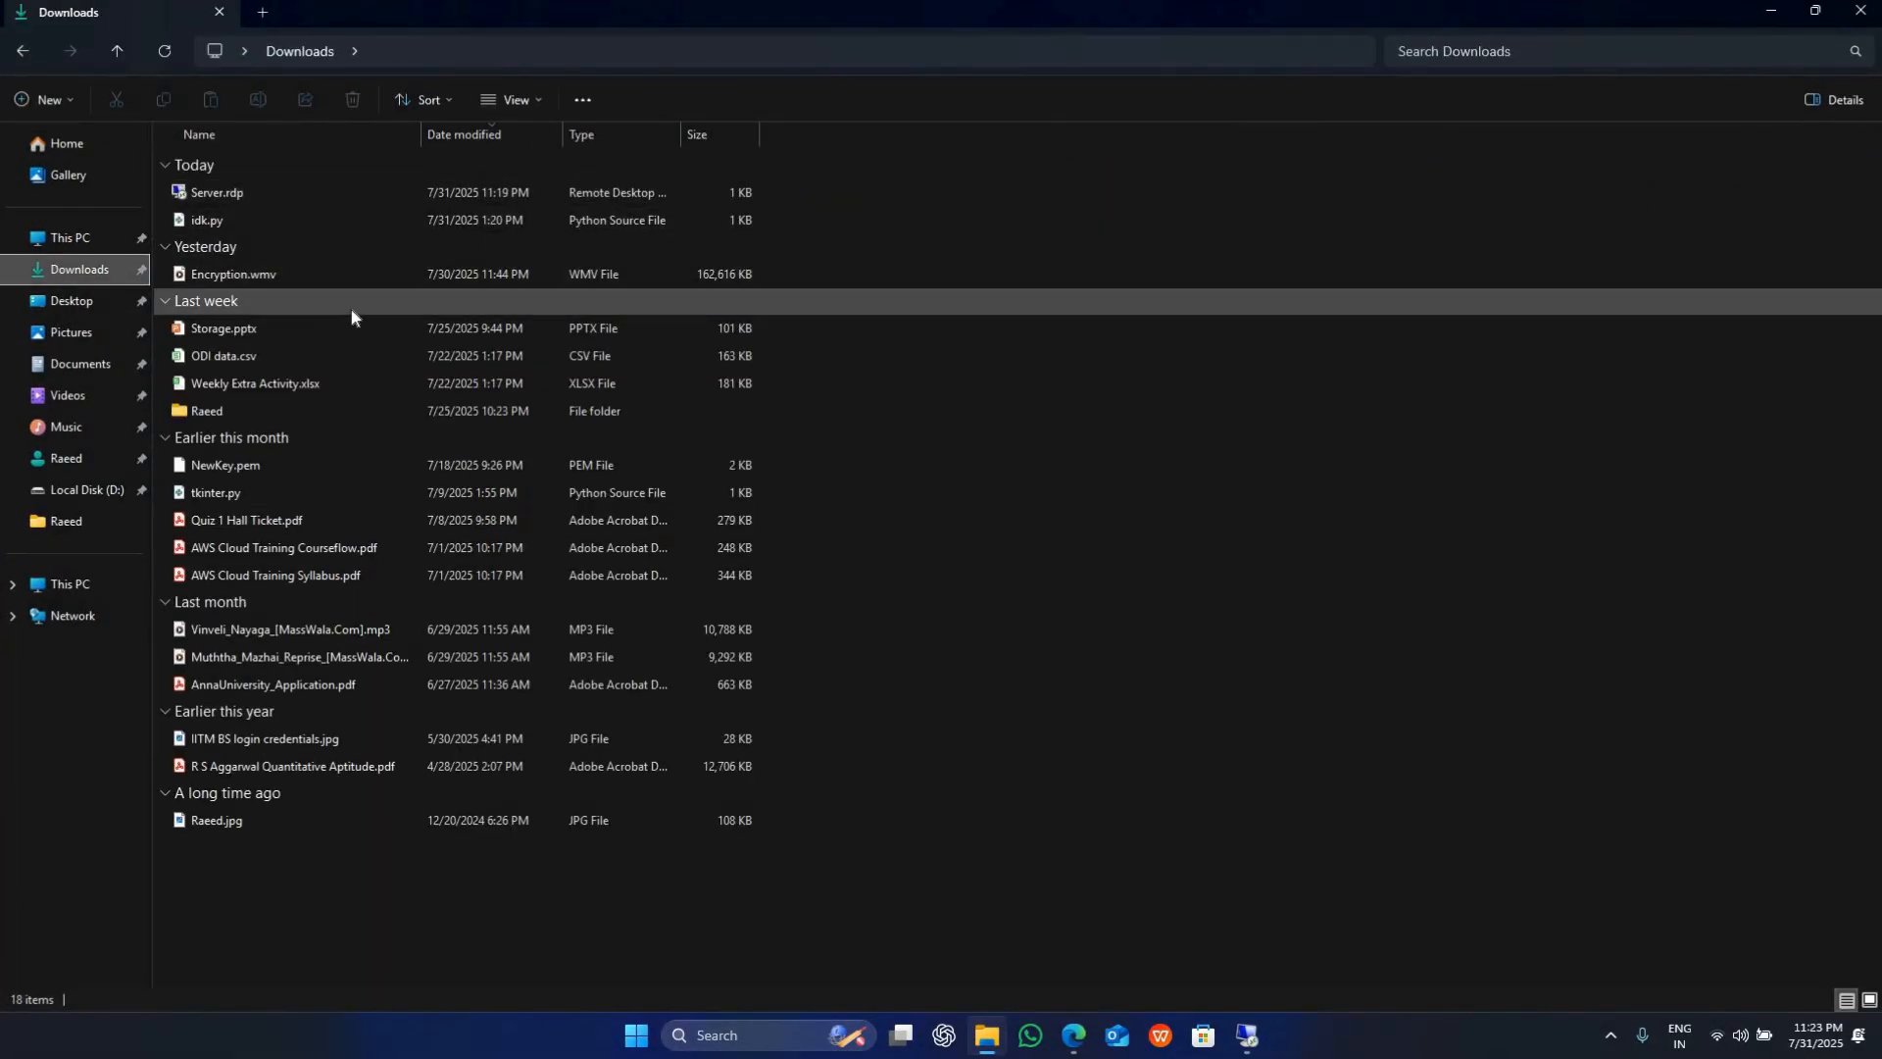
left_click(355, 330)
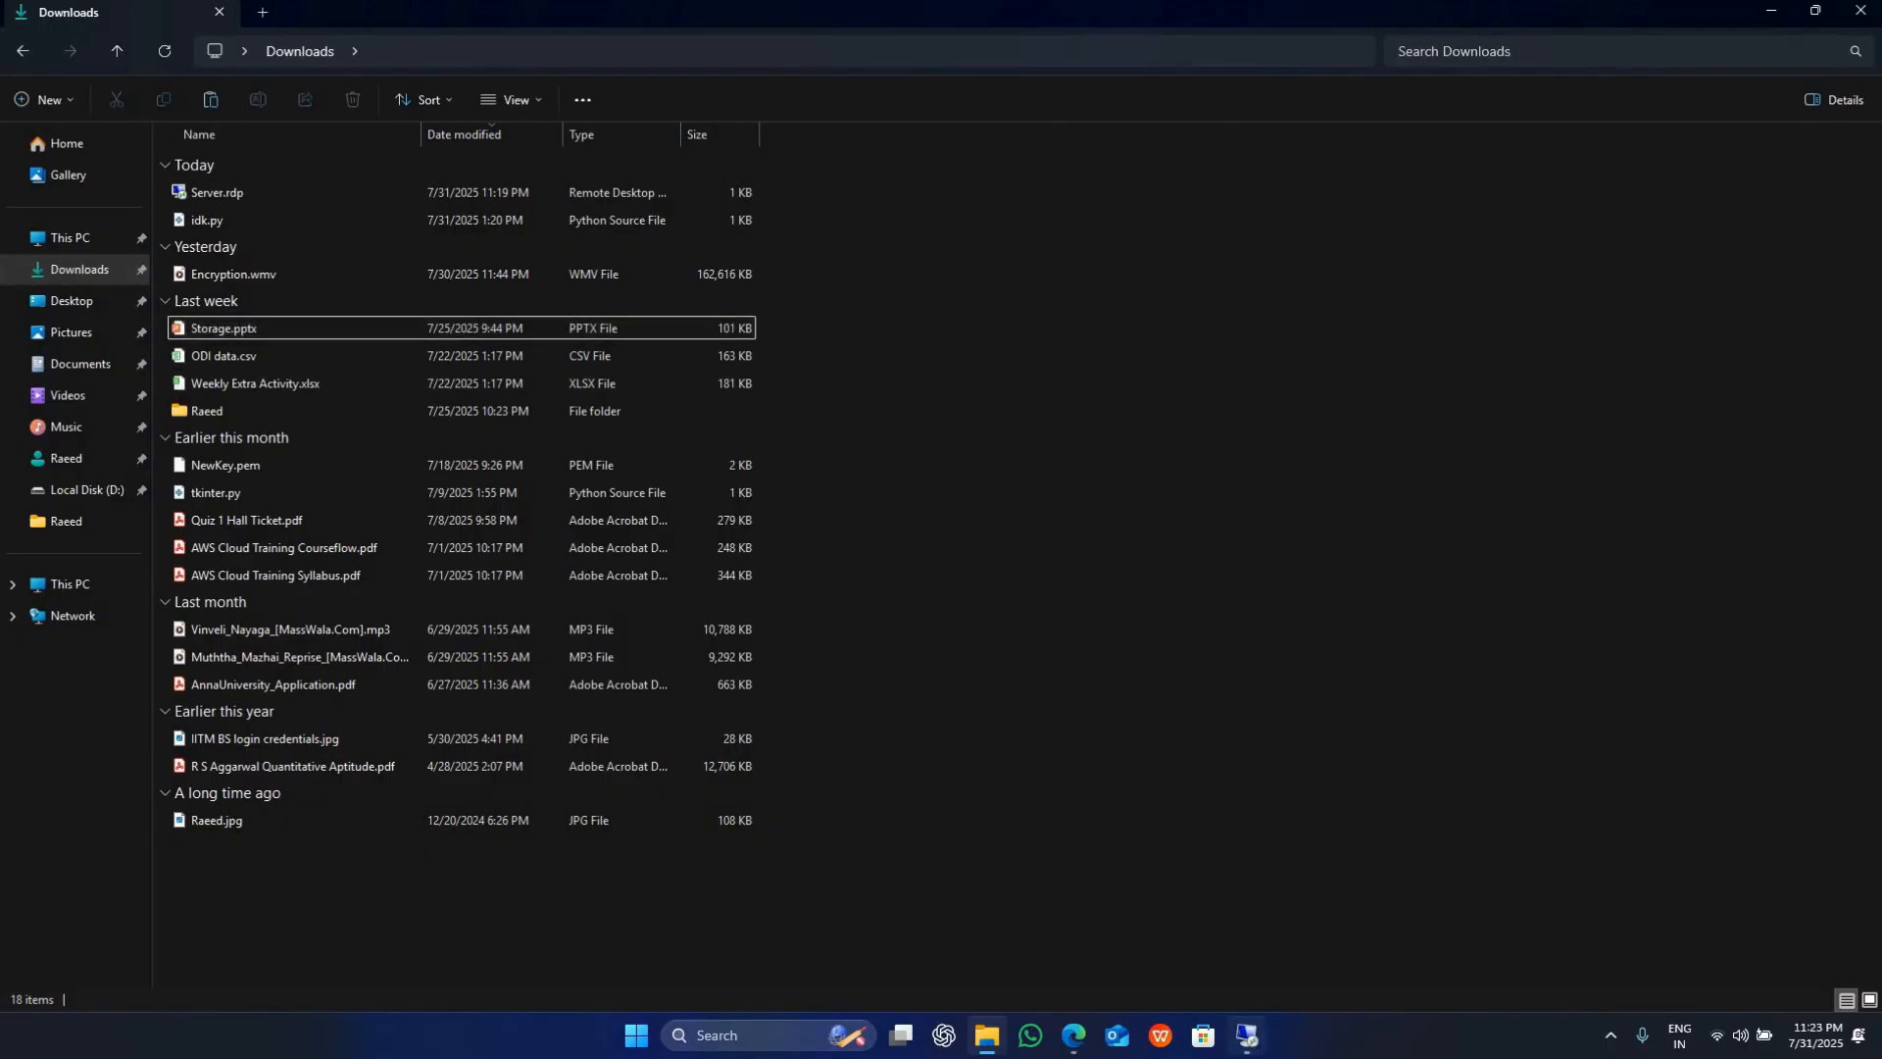
- Paste Storage.pptx into New Volume (D:) on the remote server, and return to the EC2 console with the local File Explorer closed
left_click(1247, 1034)
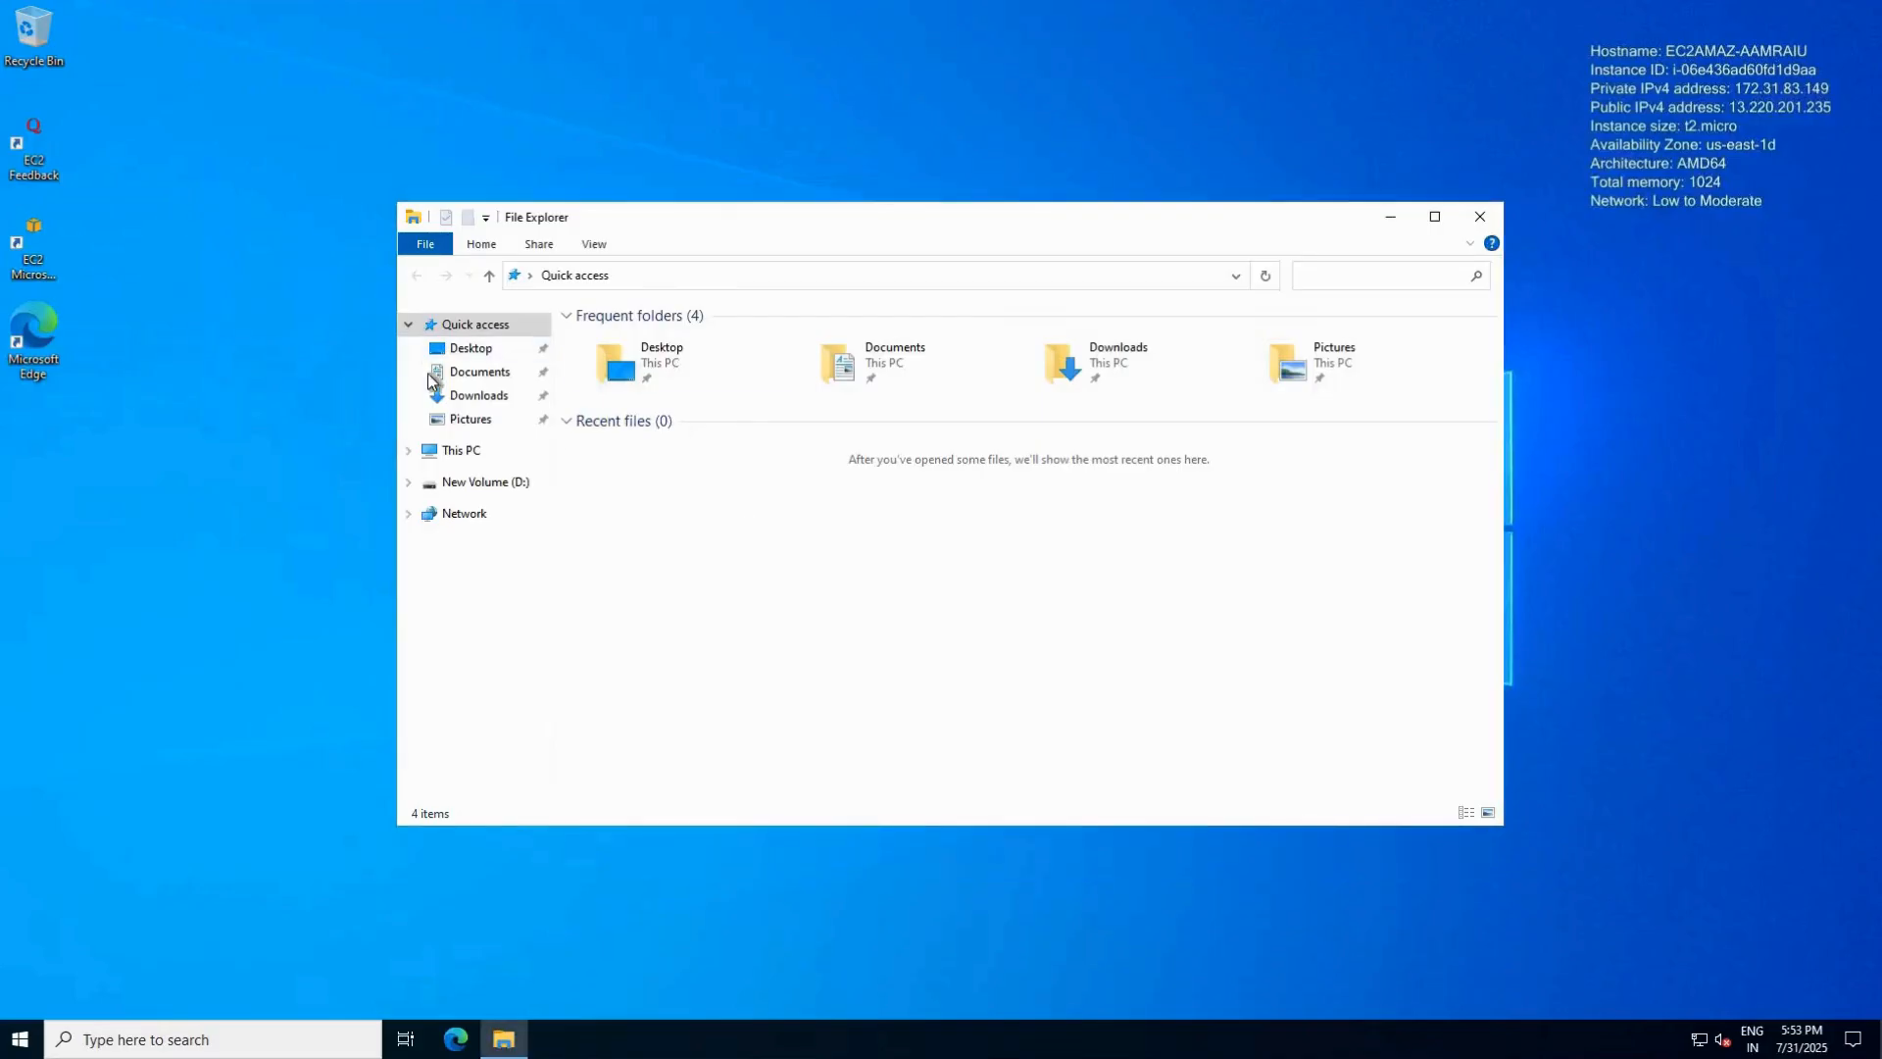
left_click(485, 483)
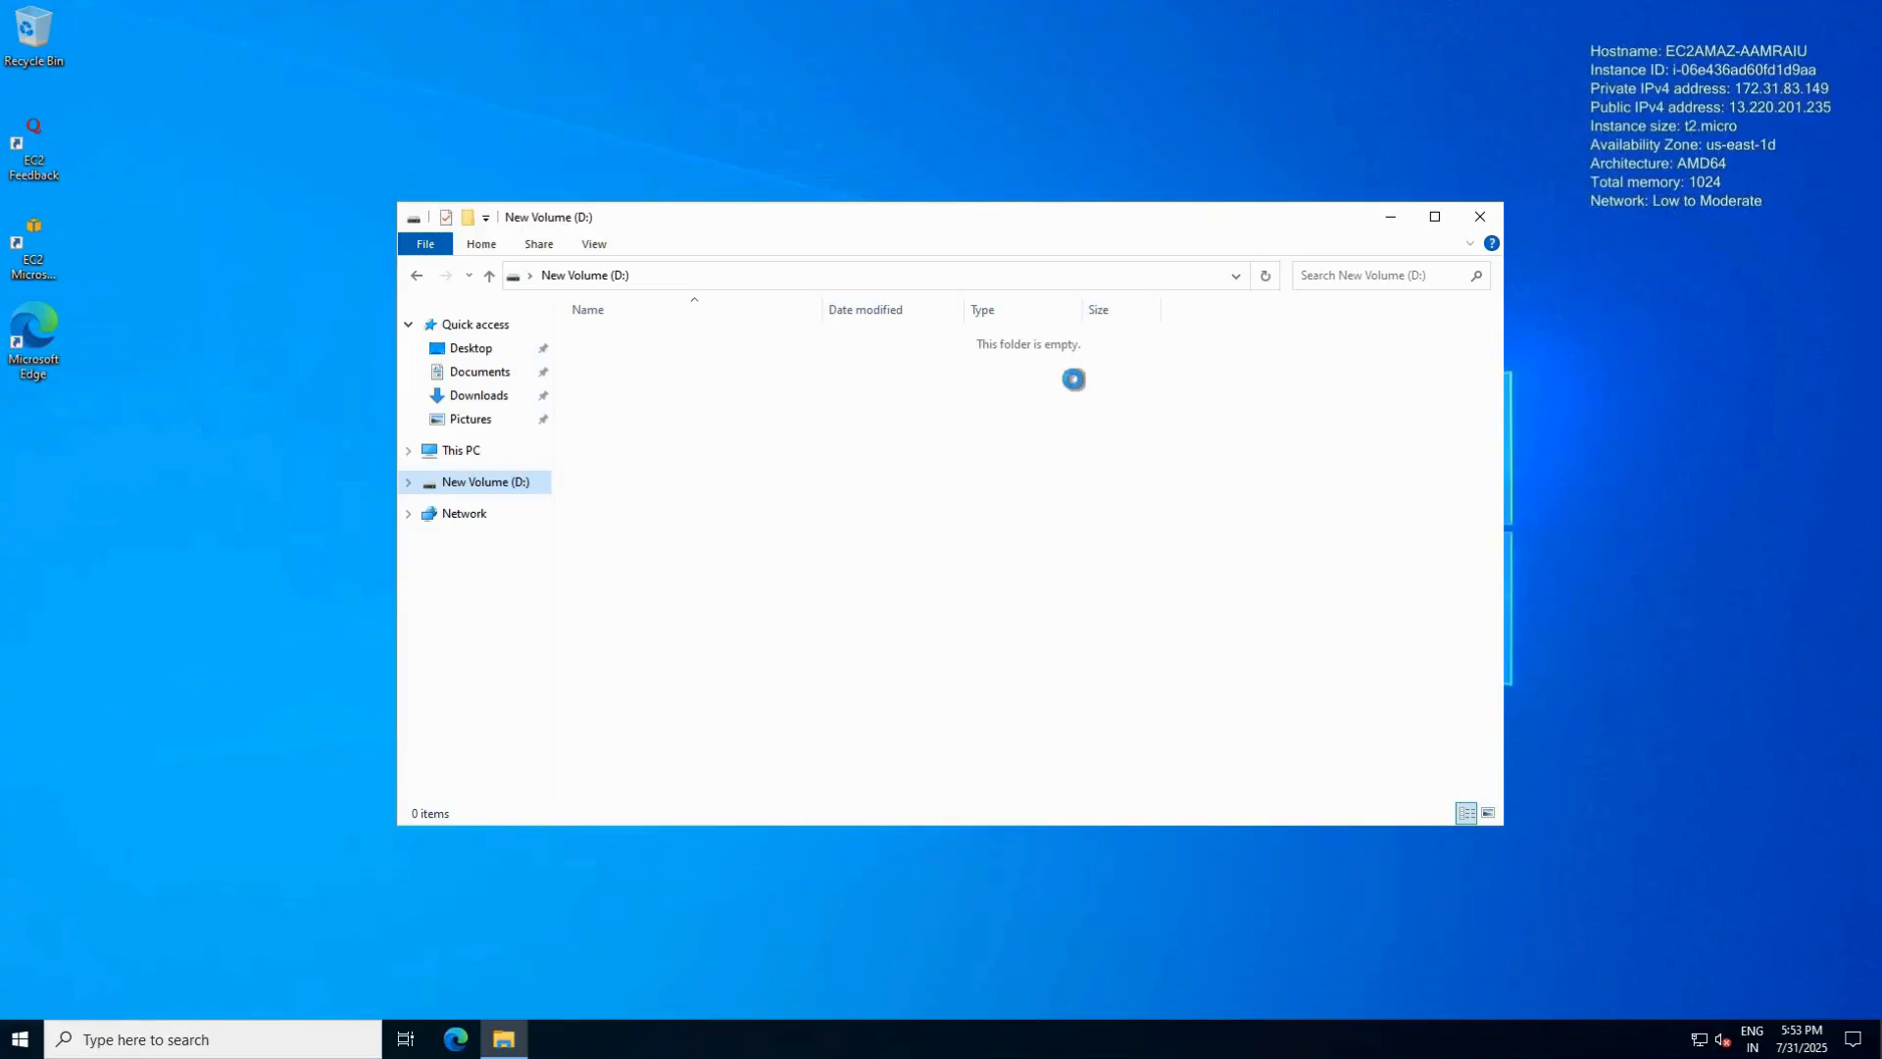
key("ctrl+v")
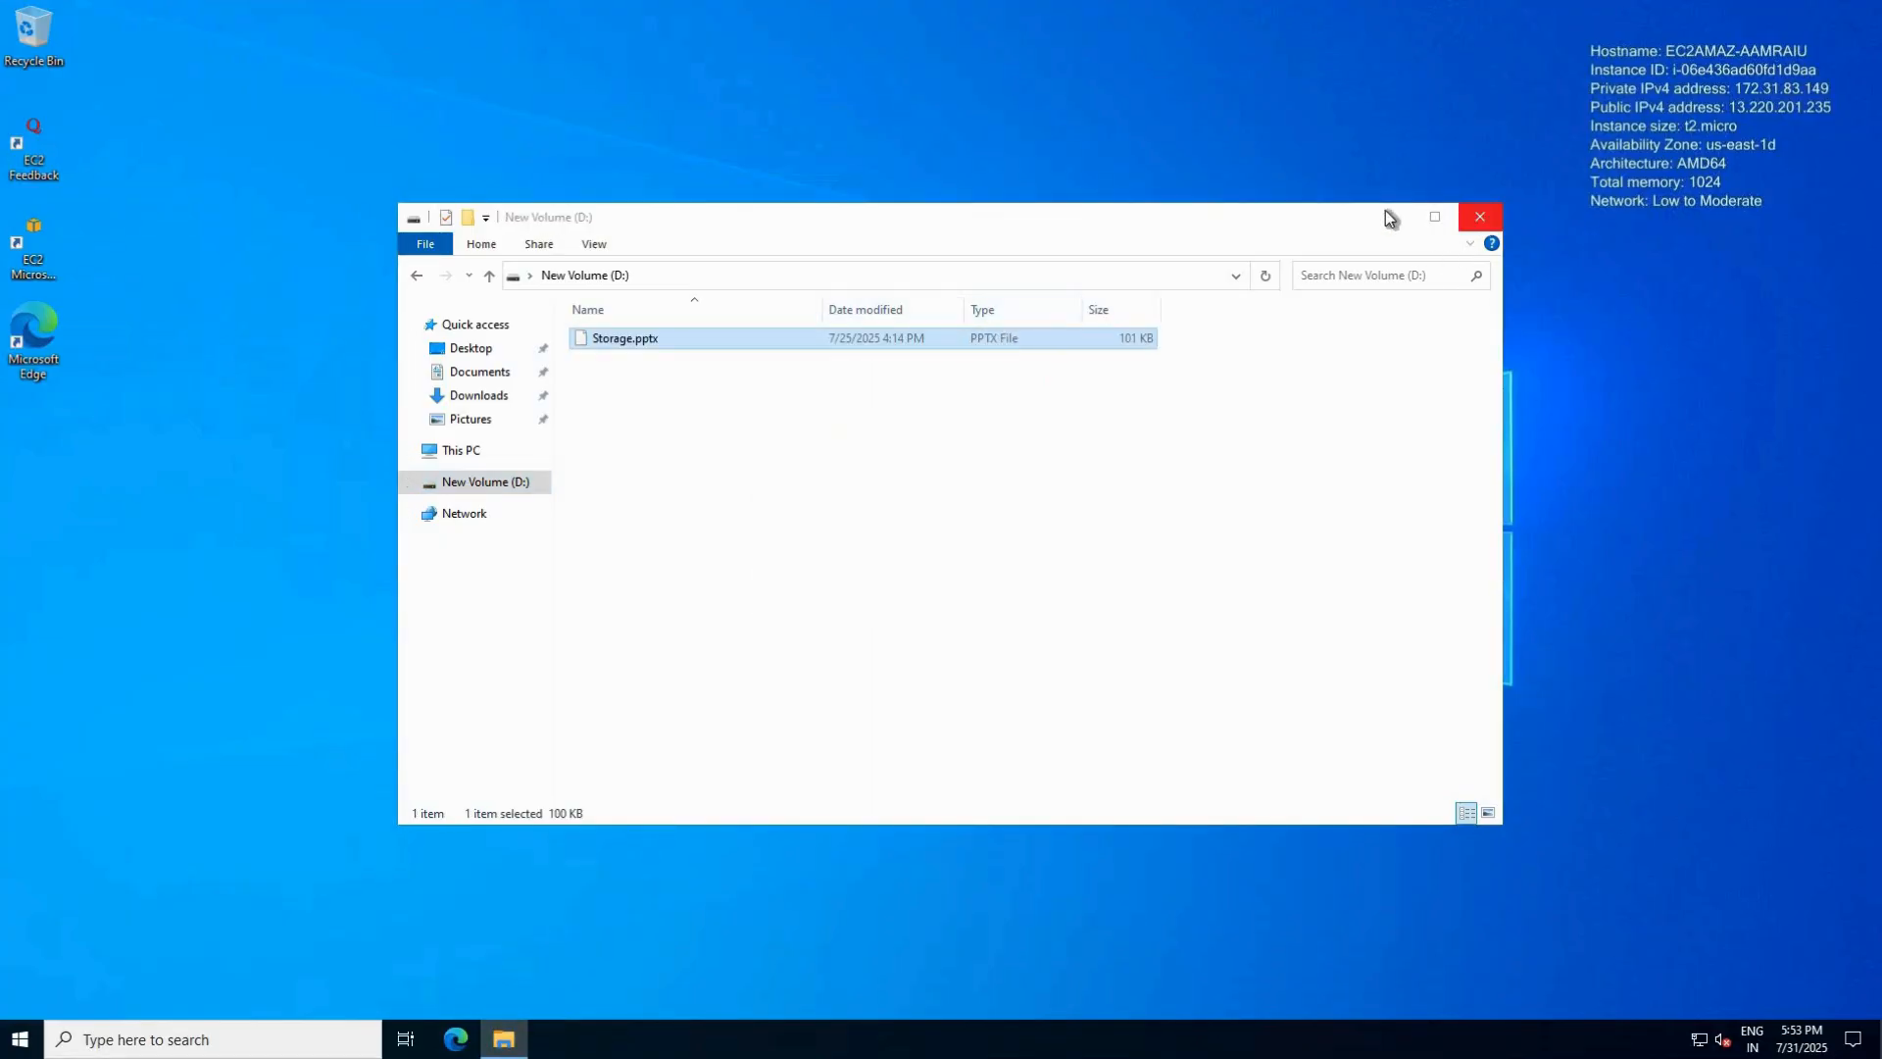
left_click(1480, 218)
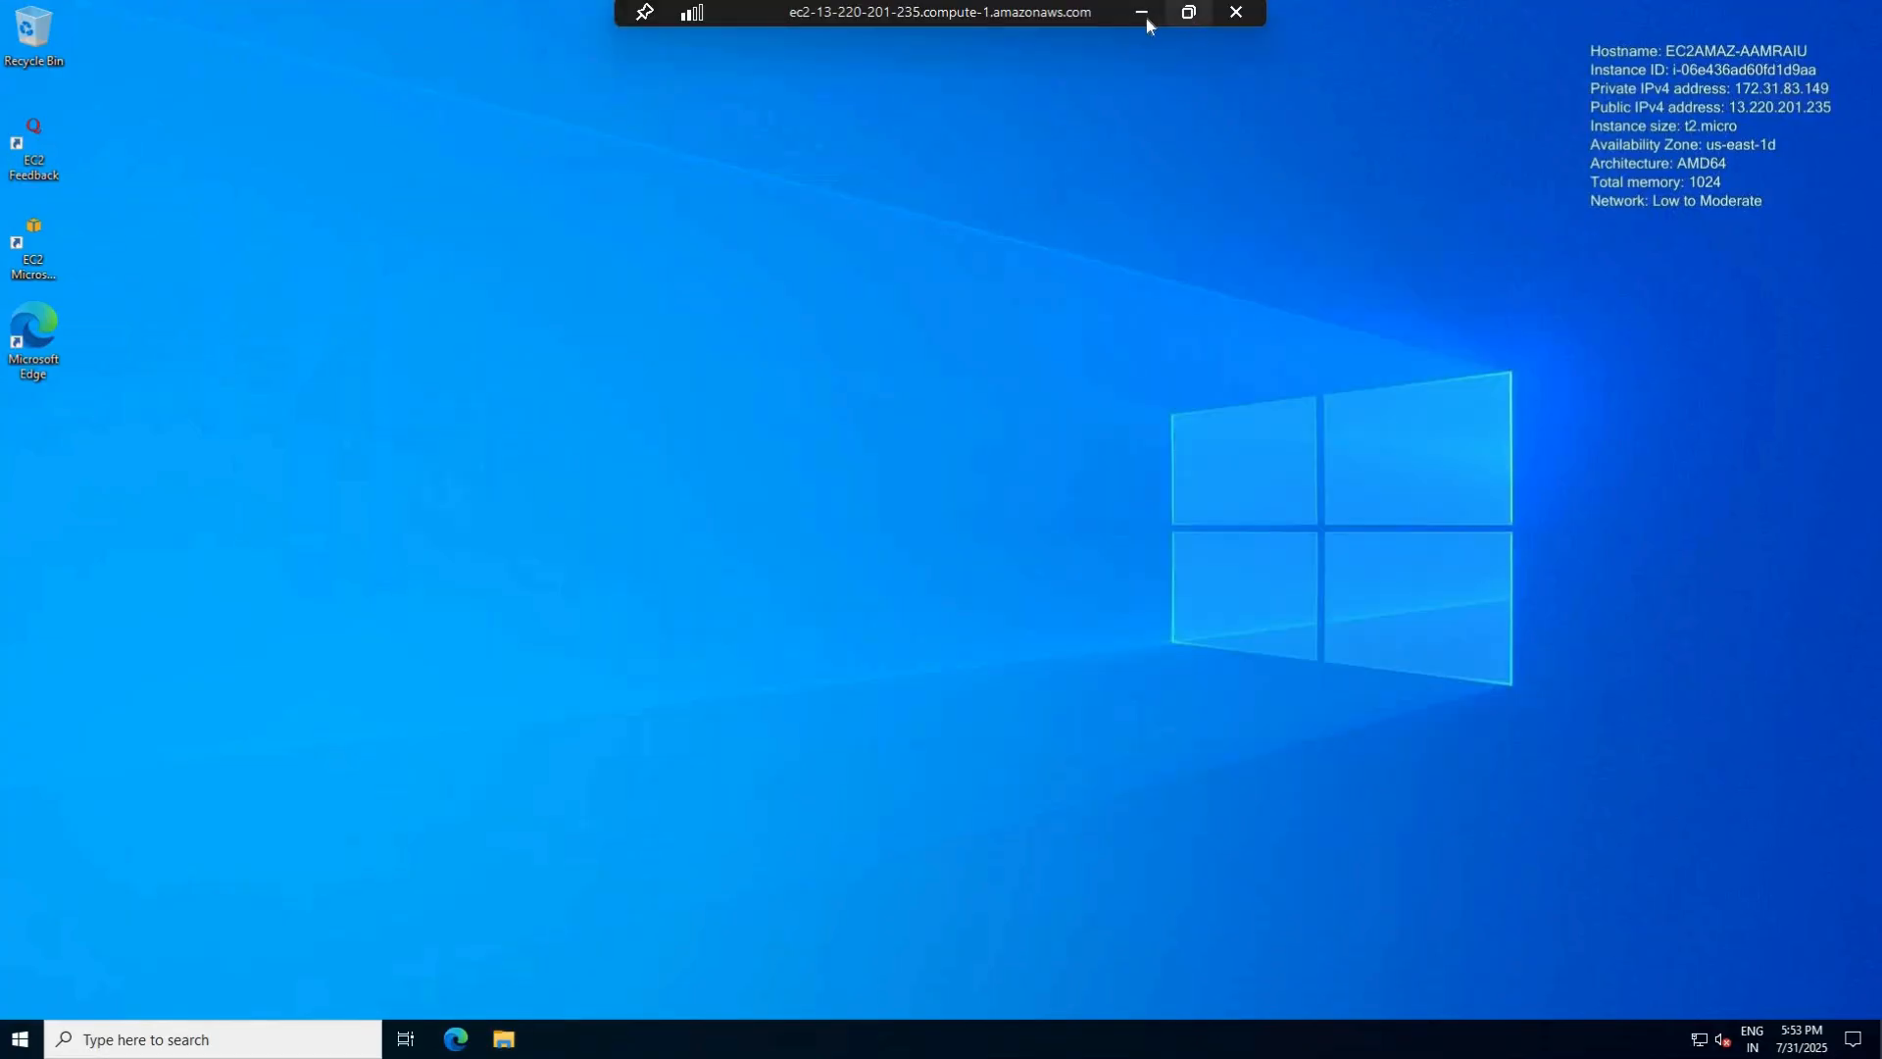
left_click(1143, 14)
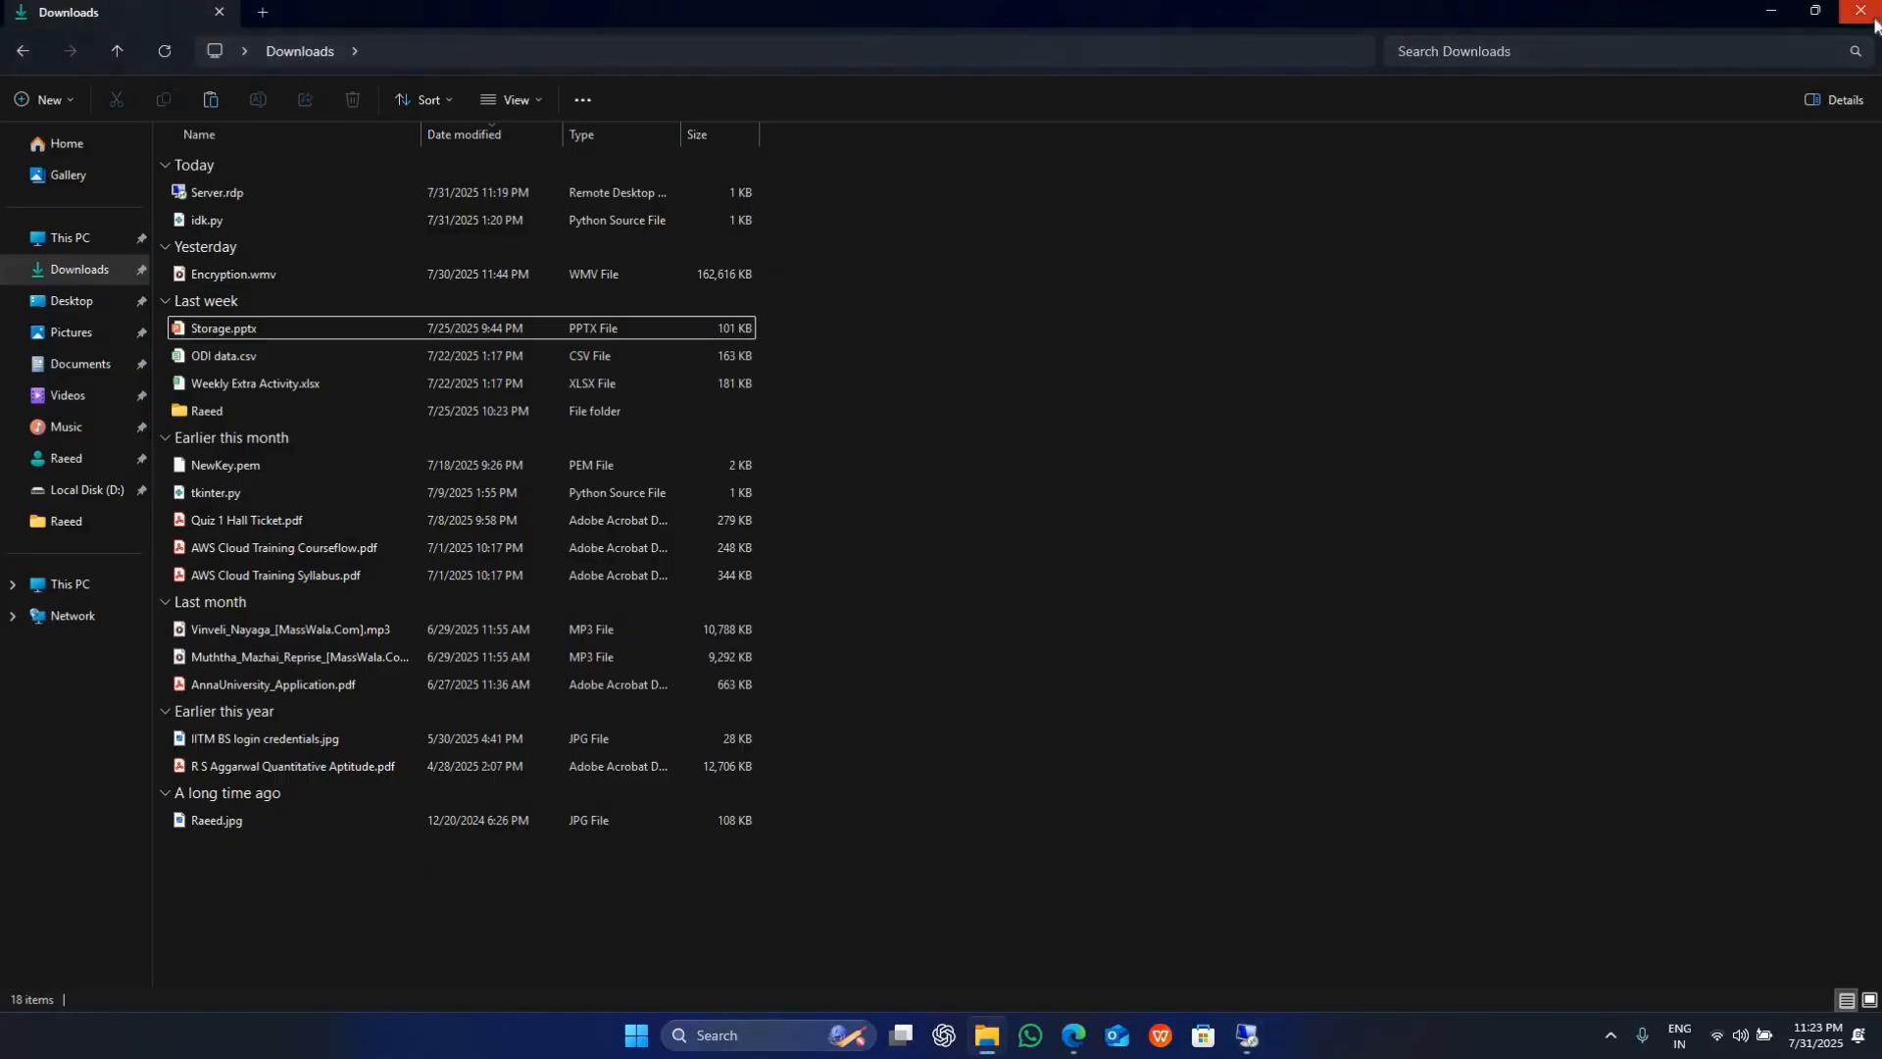
left_click(1870, 13)
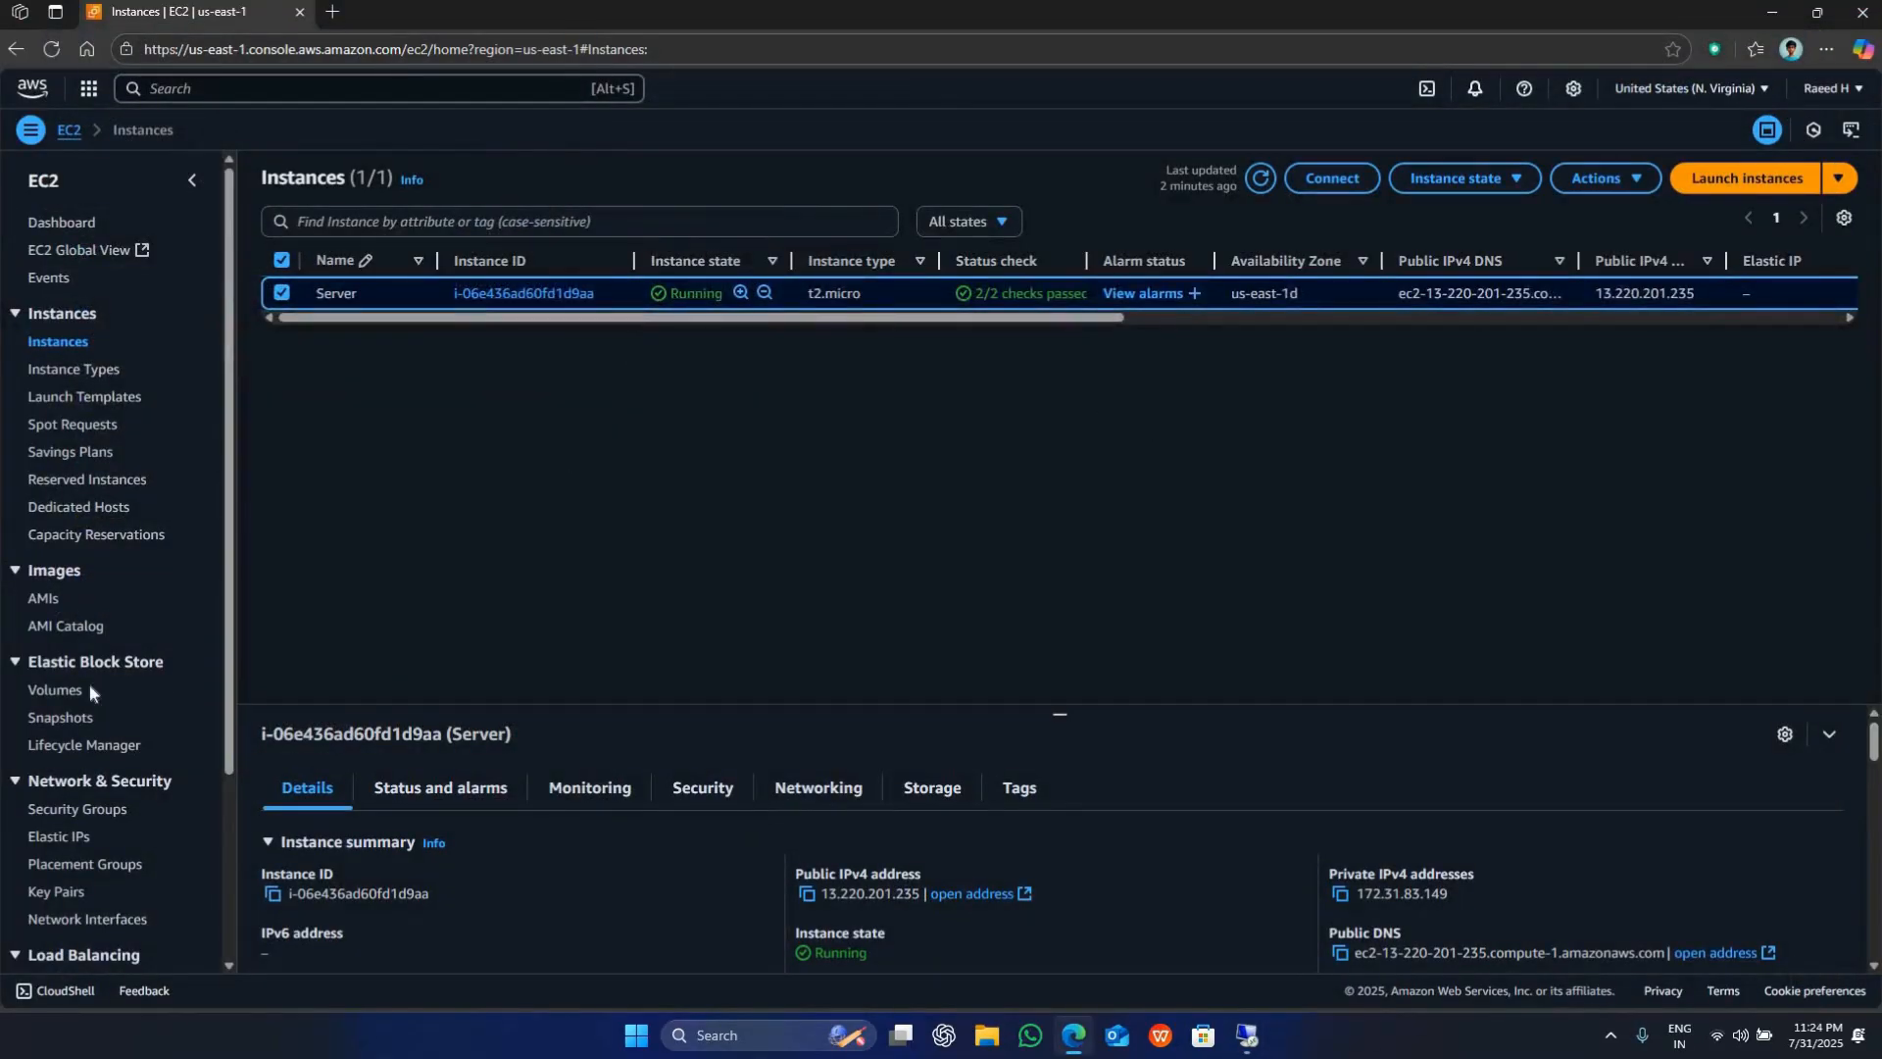
- Create an EBS snapshot of the volume named disk, leaving the description and tags empty
left_click(67, 719)
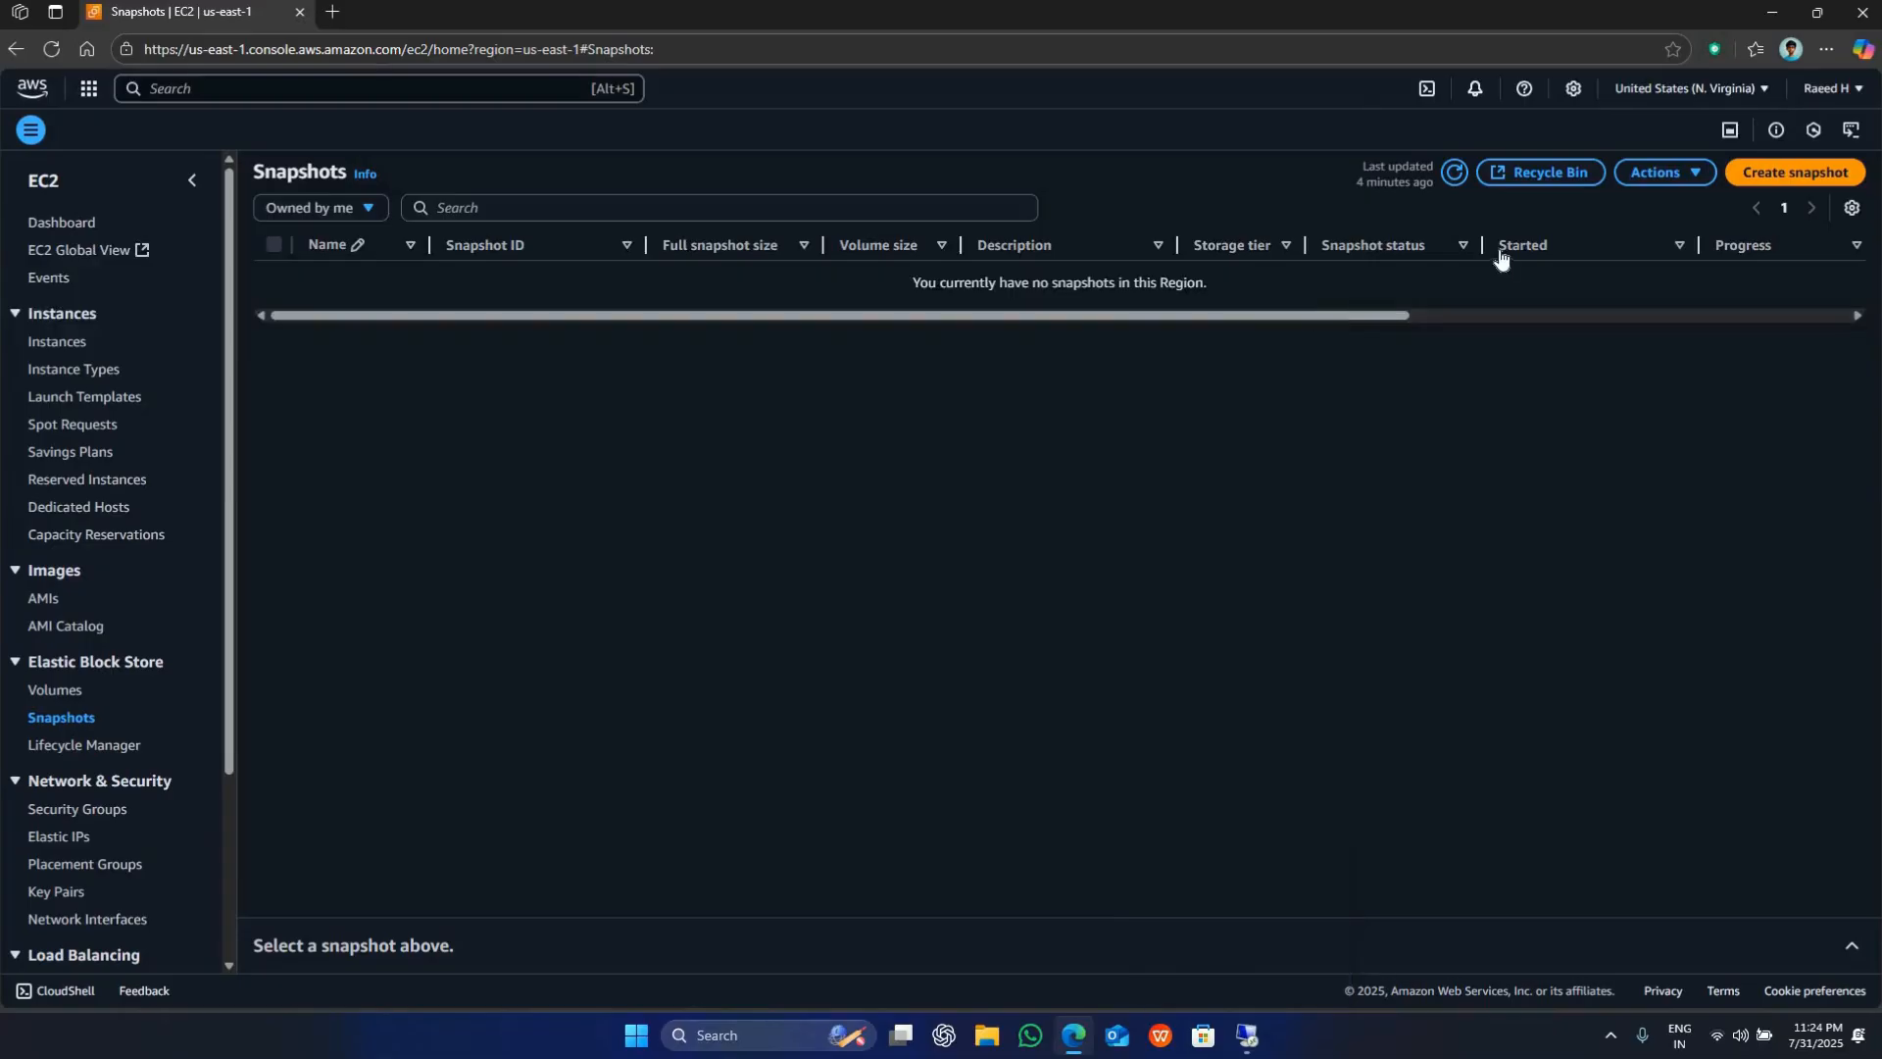
left_click(1825, 174)
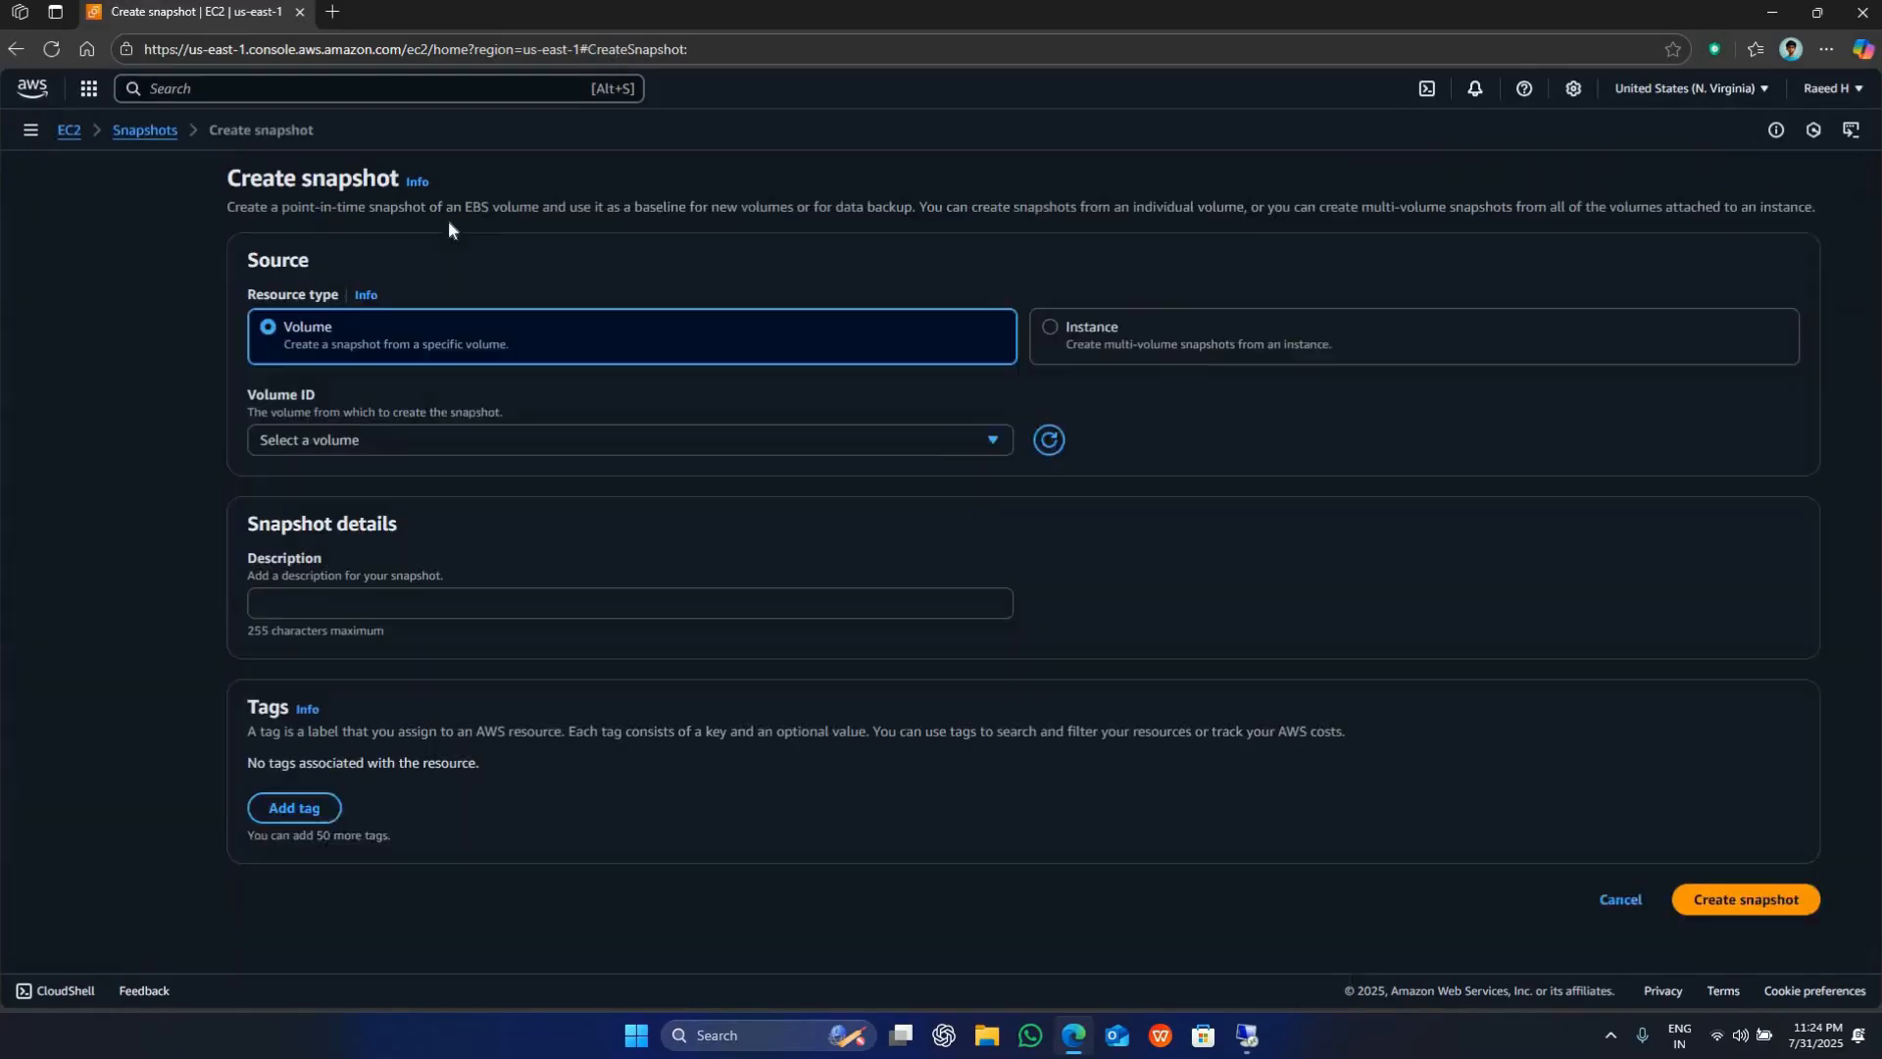
left_click(344, 437)
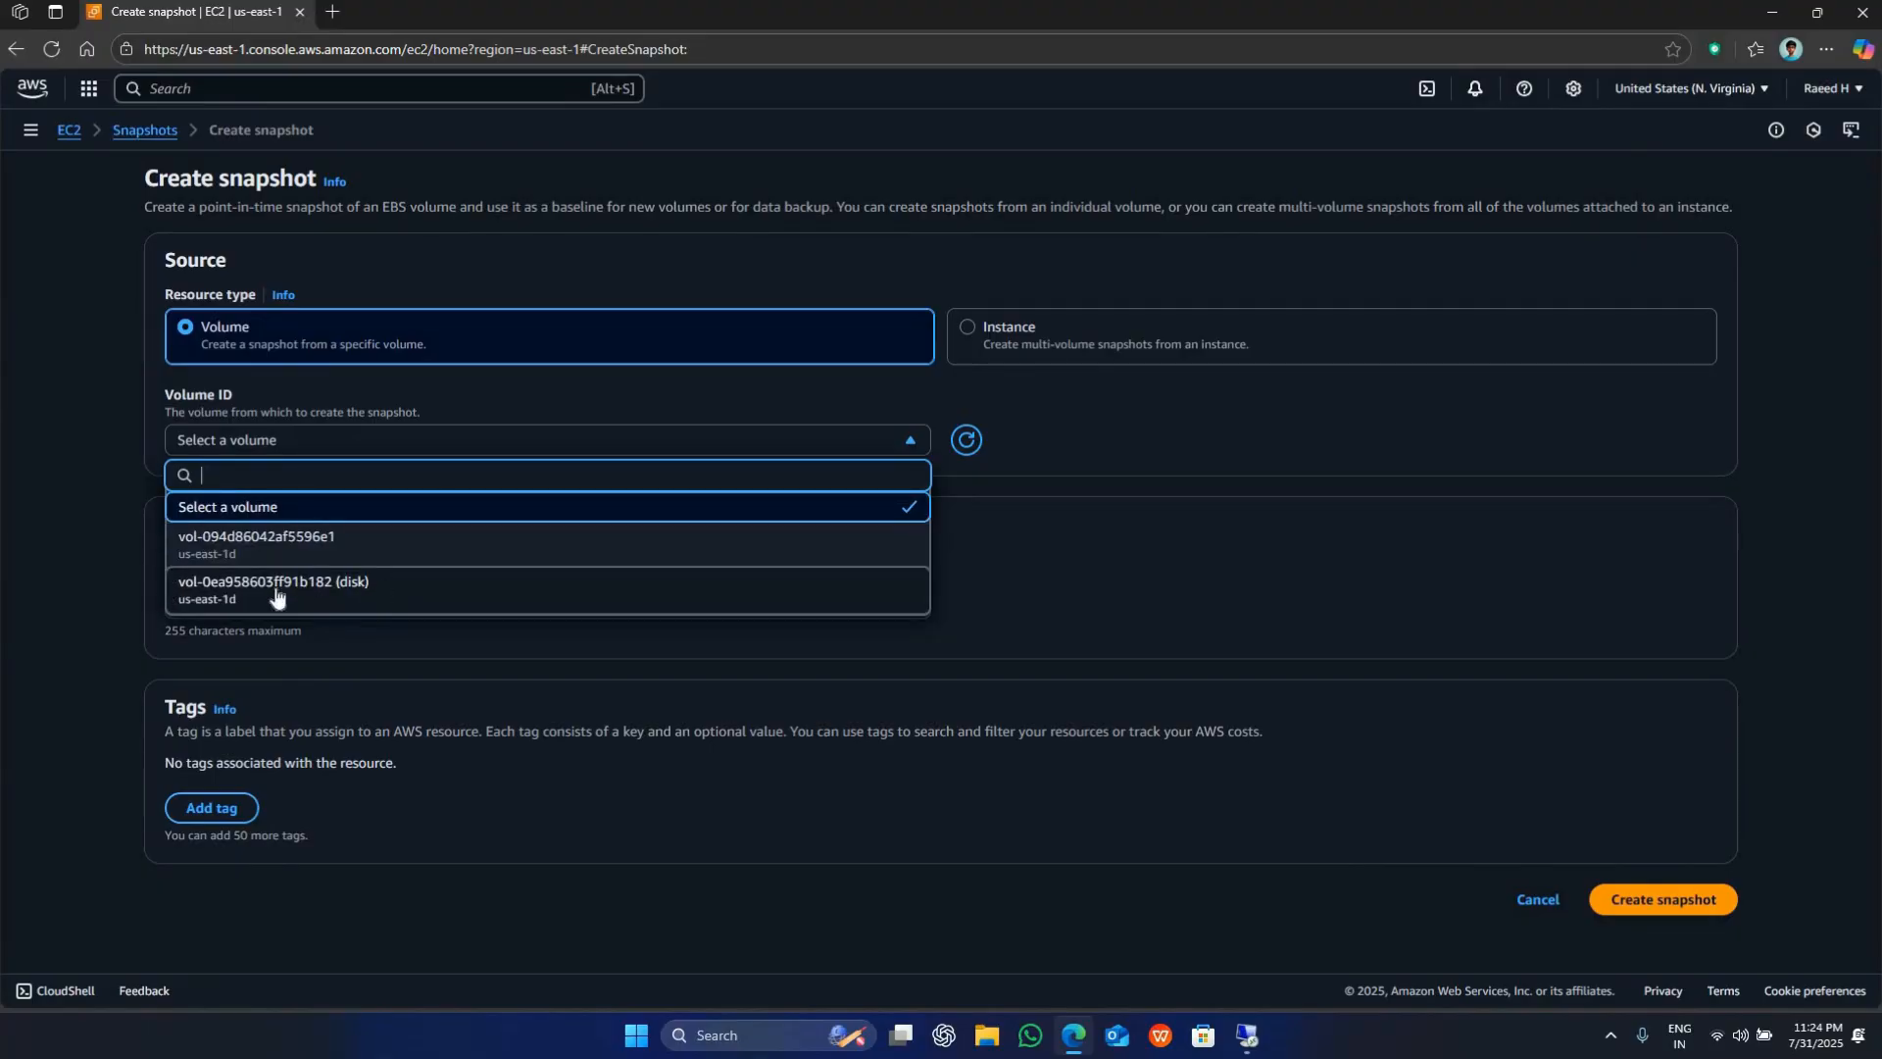
left_click(275, 588)
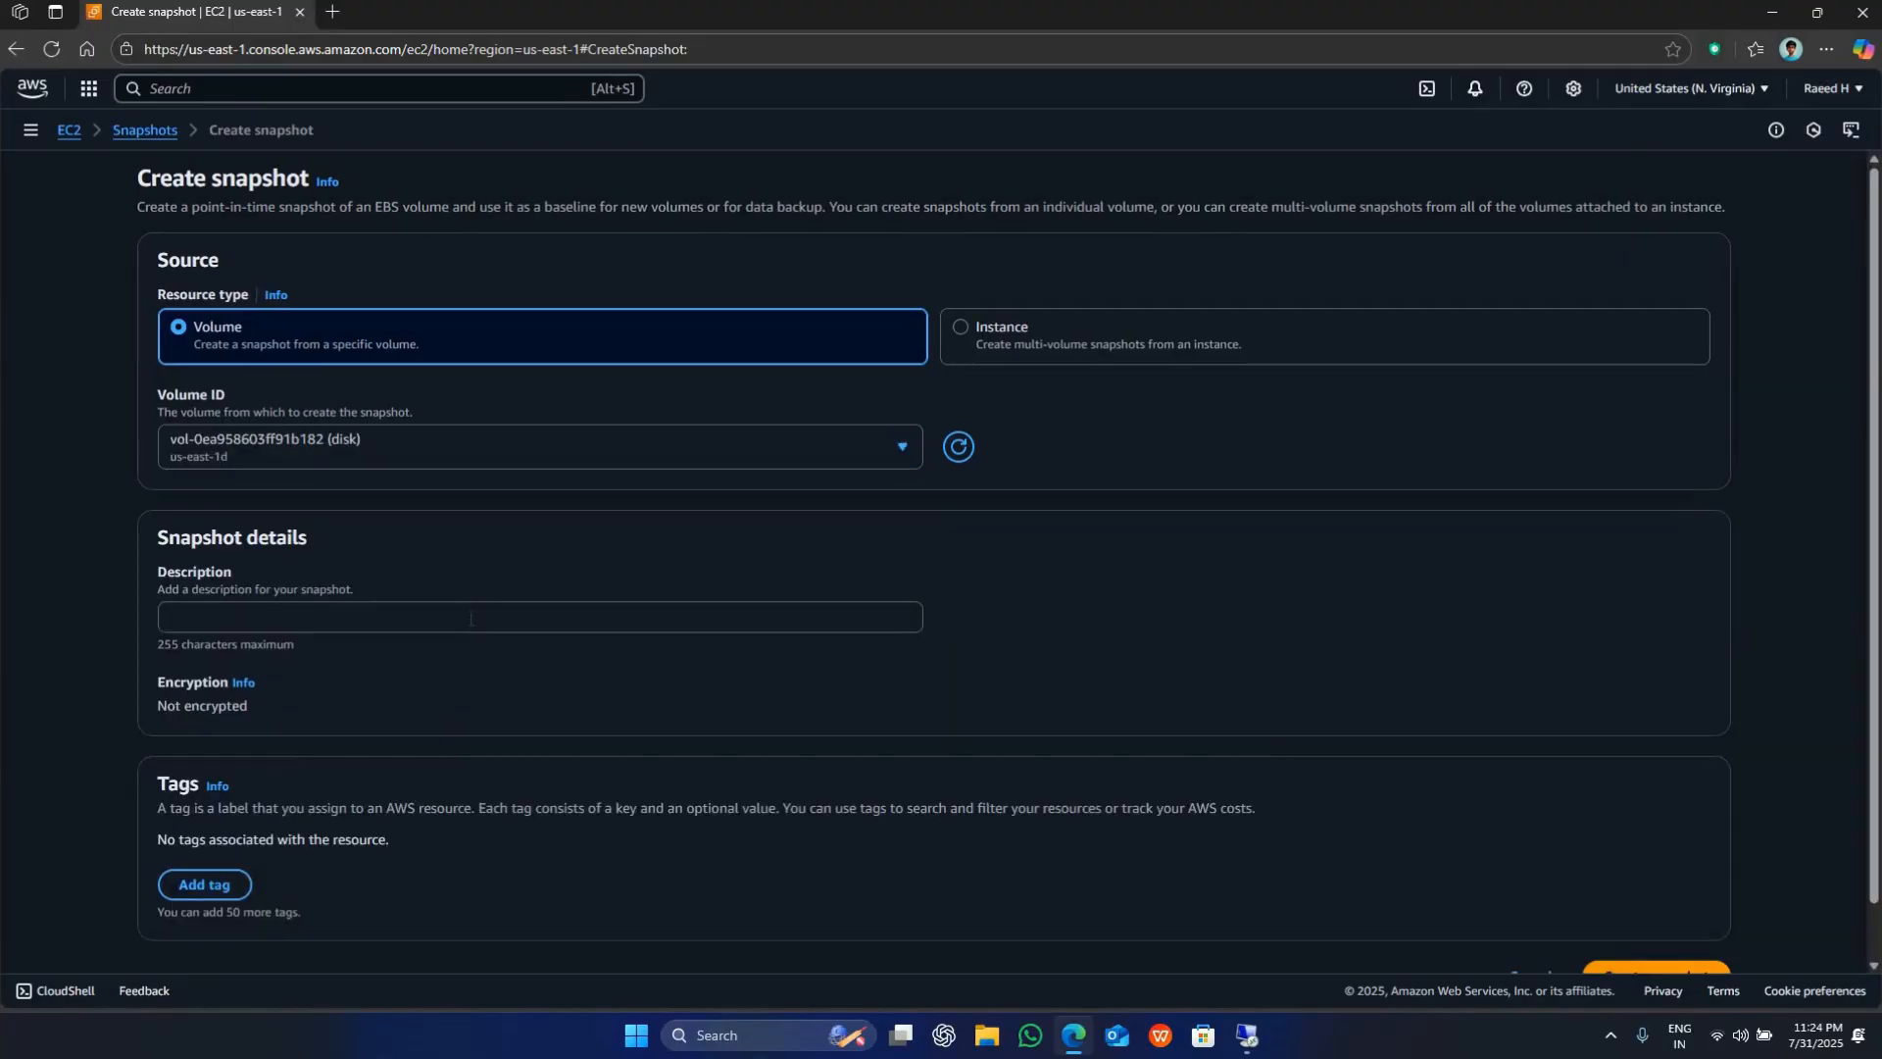
scroll(1660, 938, "down", 1)
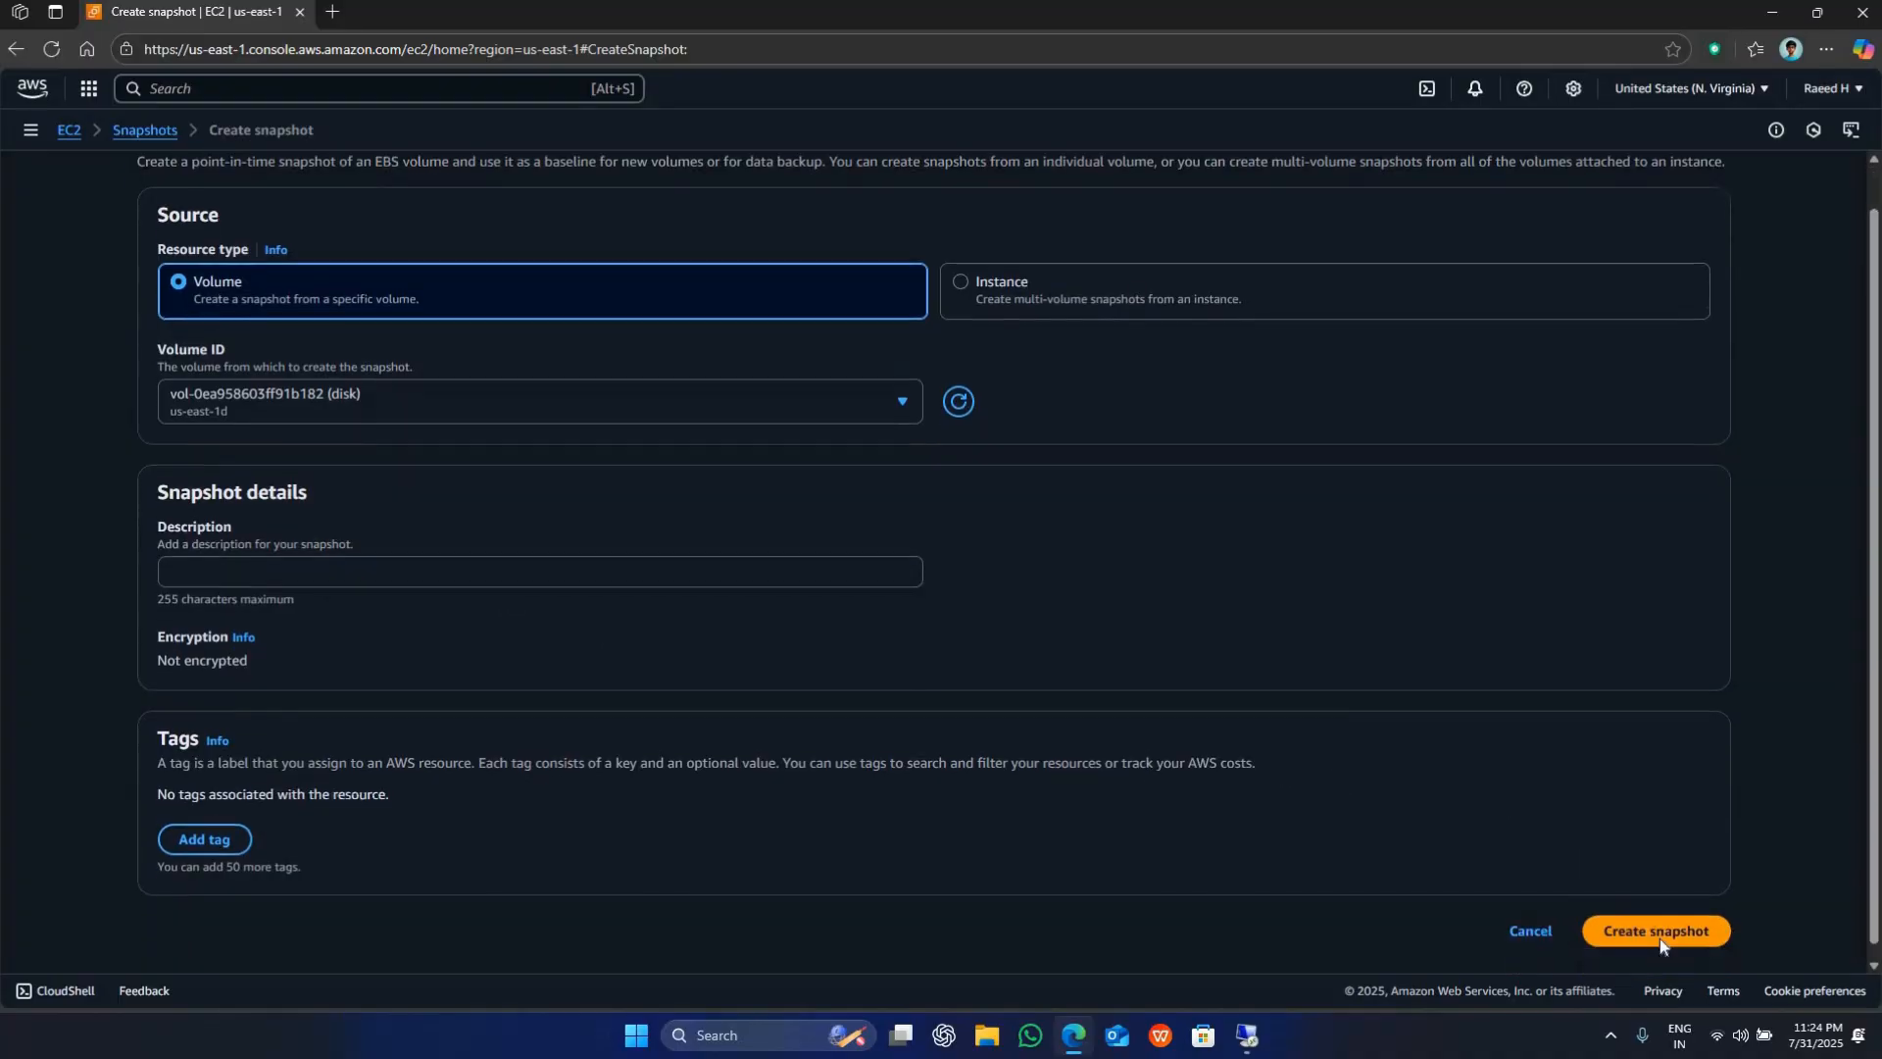
left_click(1655, 921)
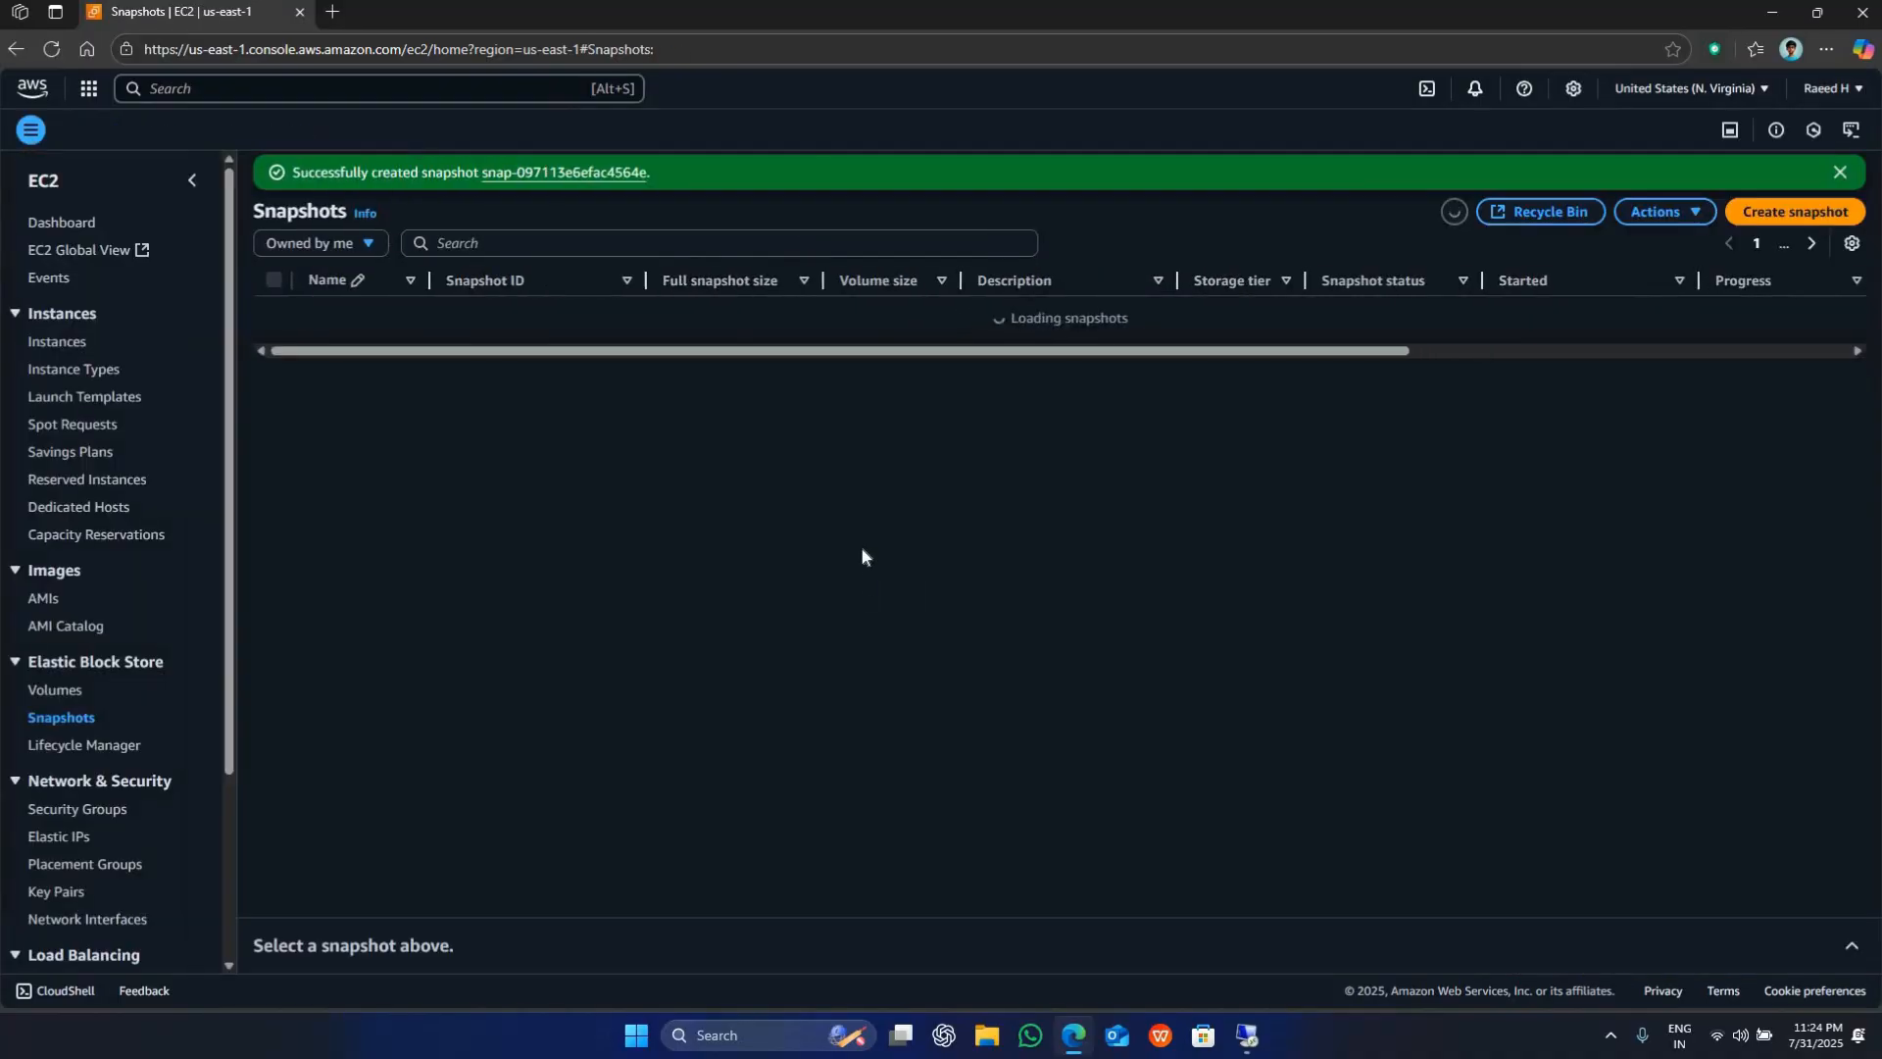
- Name the new snapshot "snapshot"
left_click(376, 328)
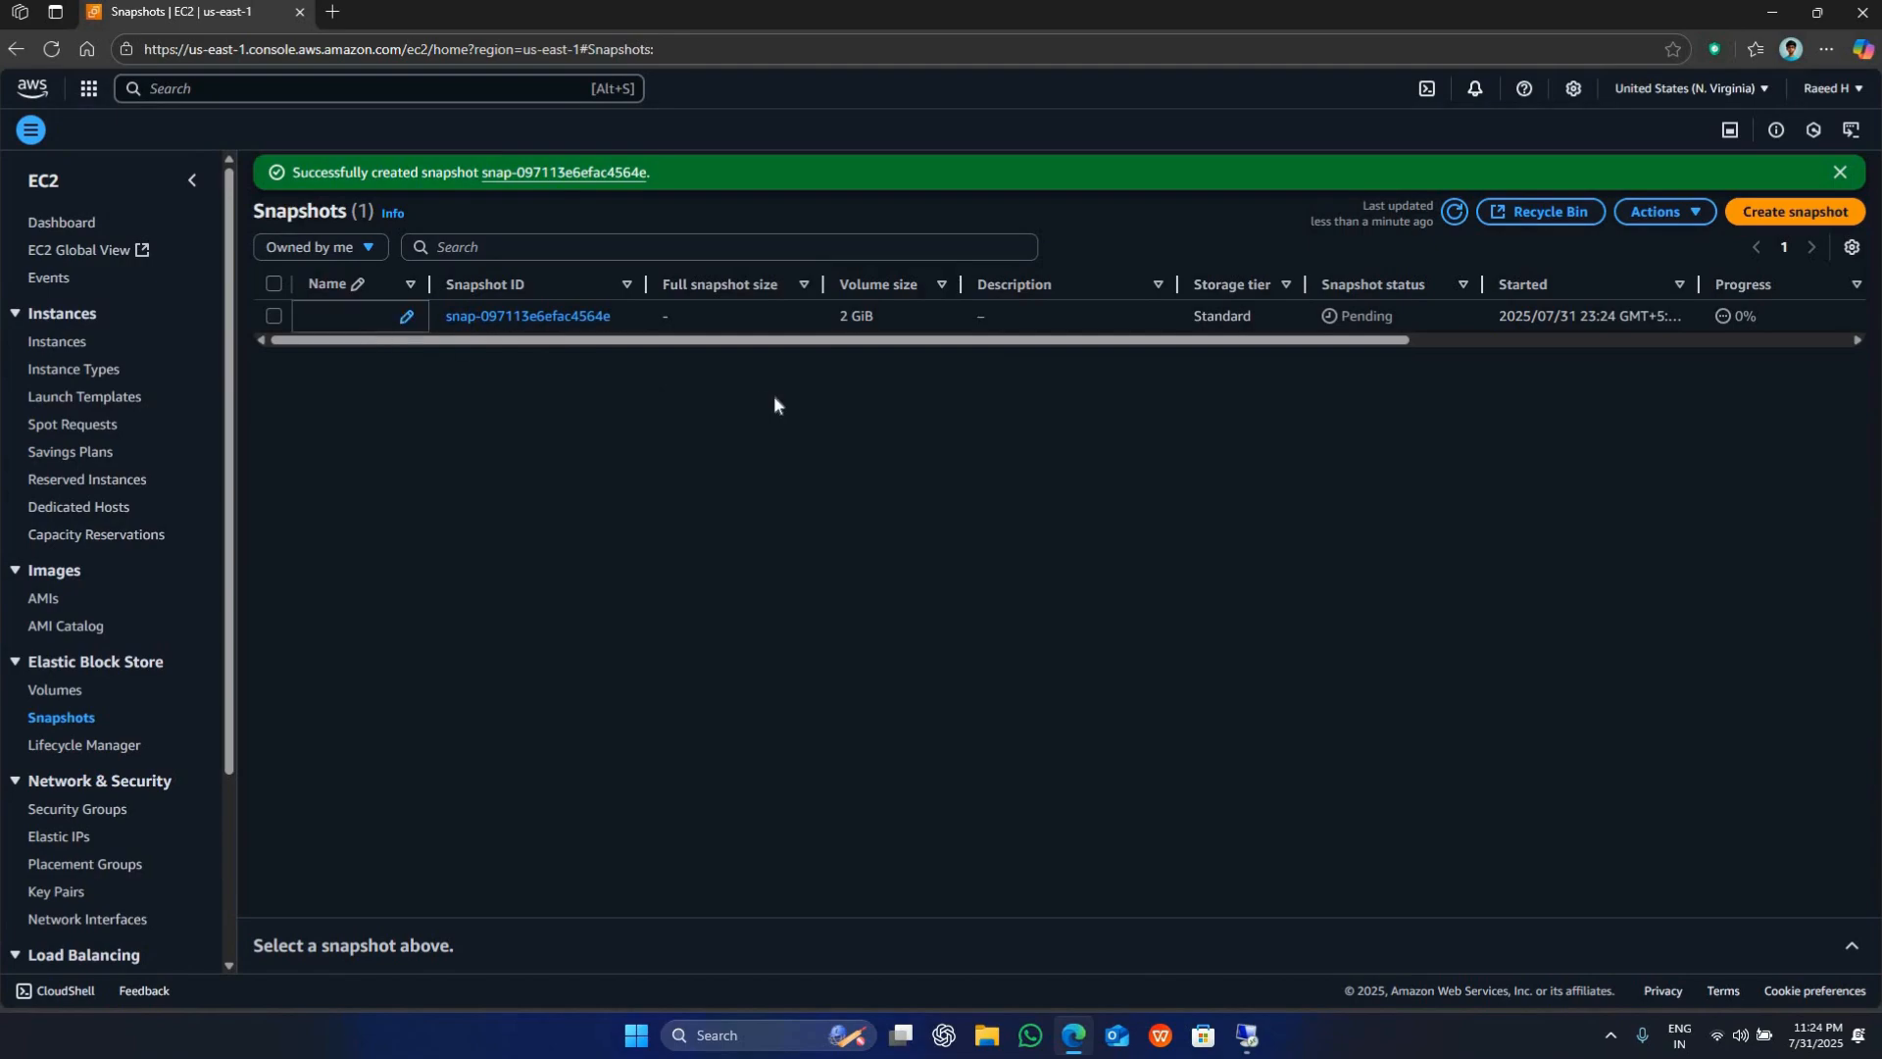
type("snapshot")
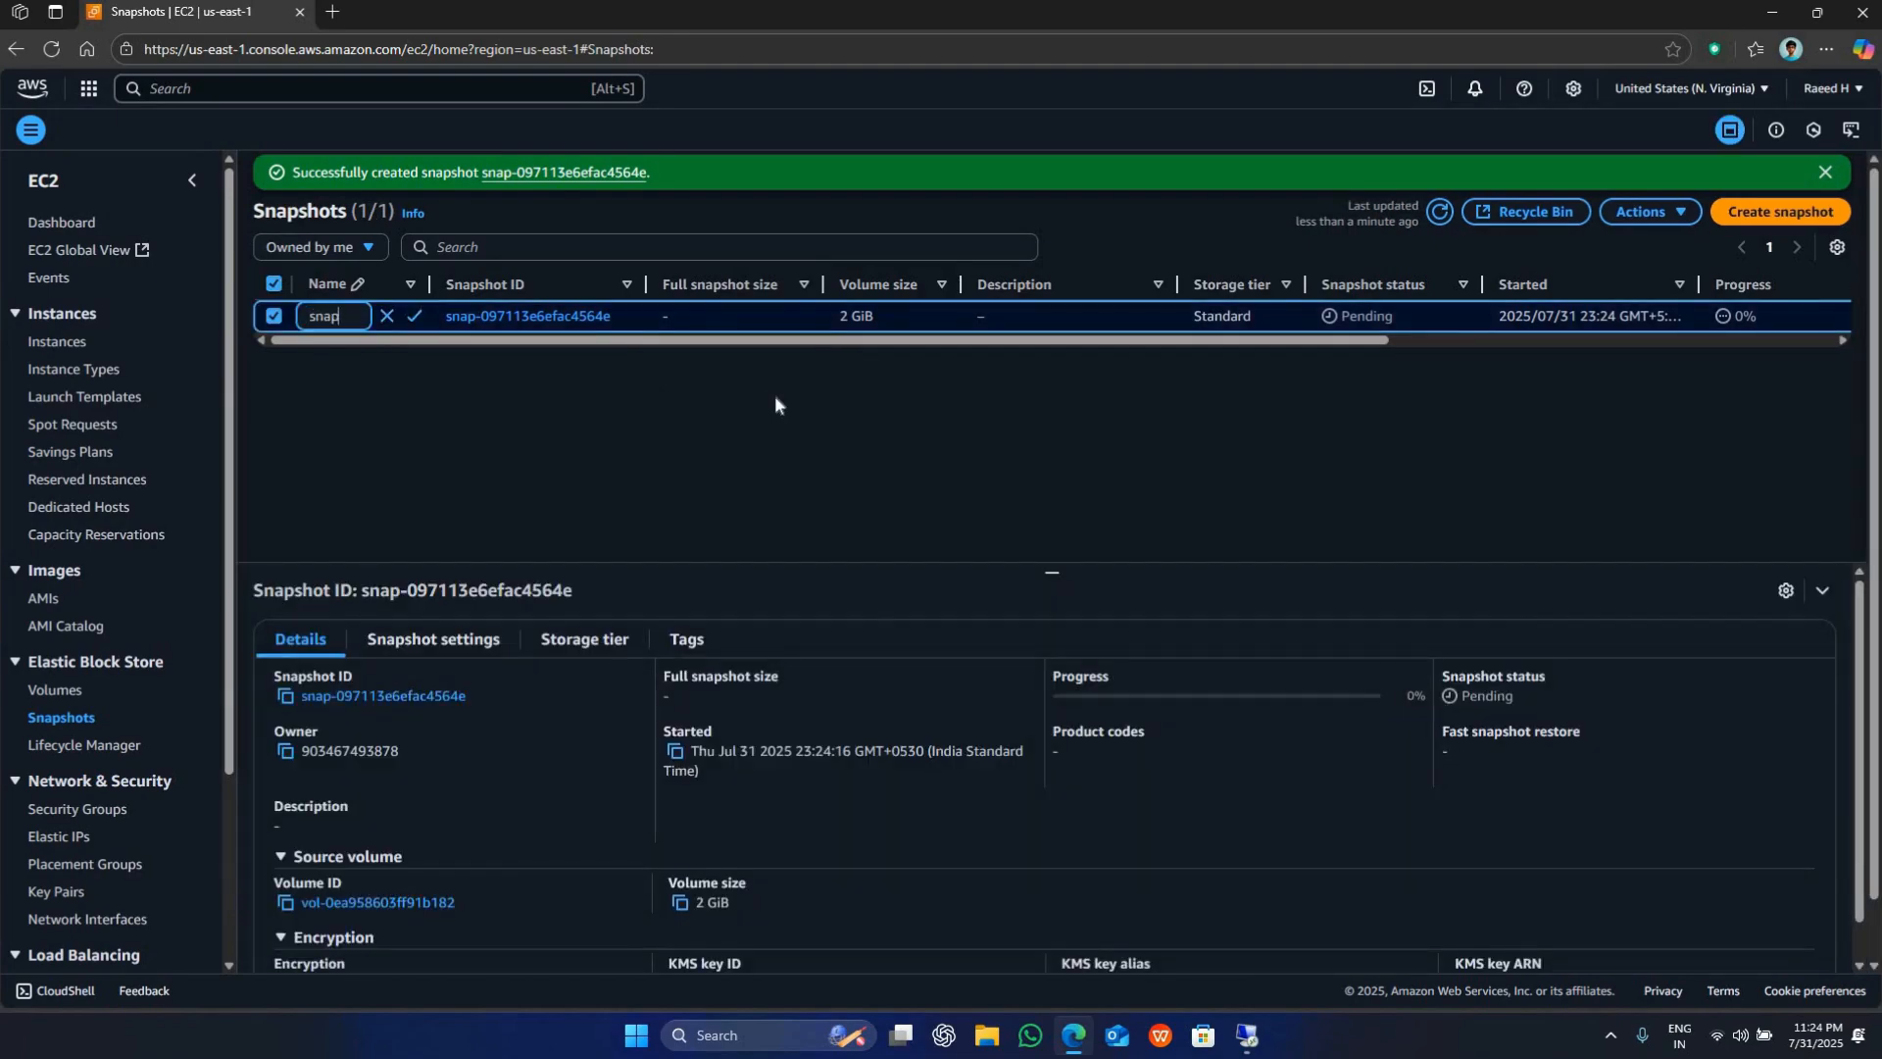
left_click(415, 316)
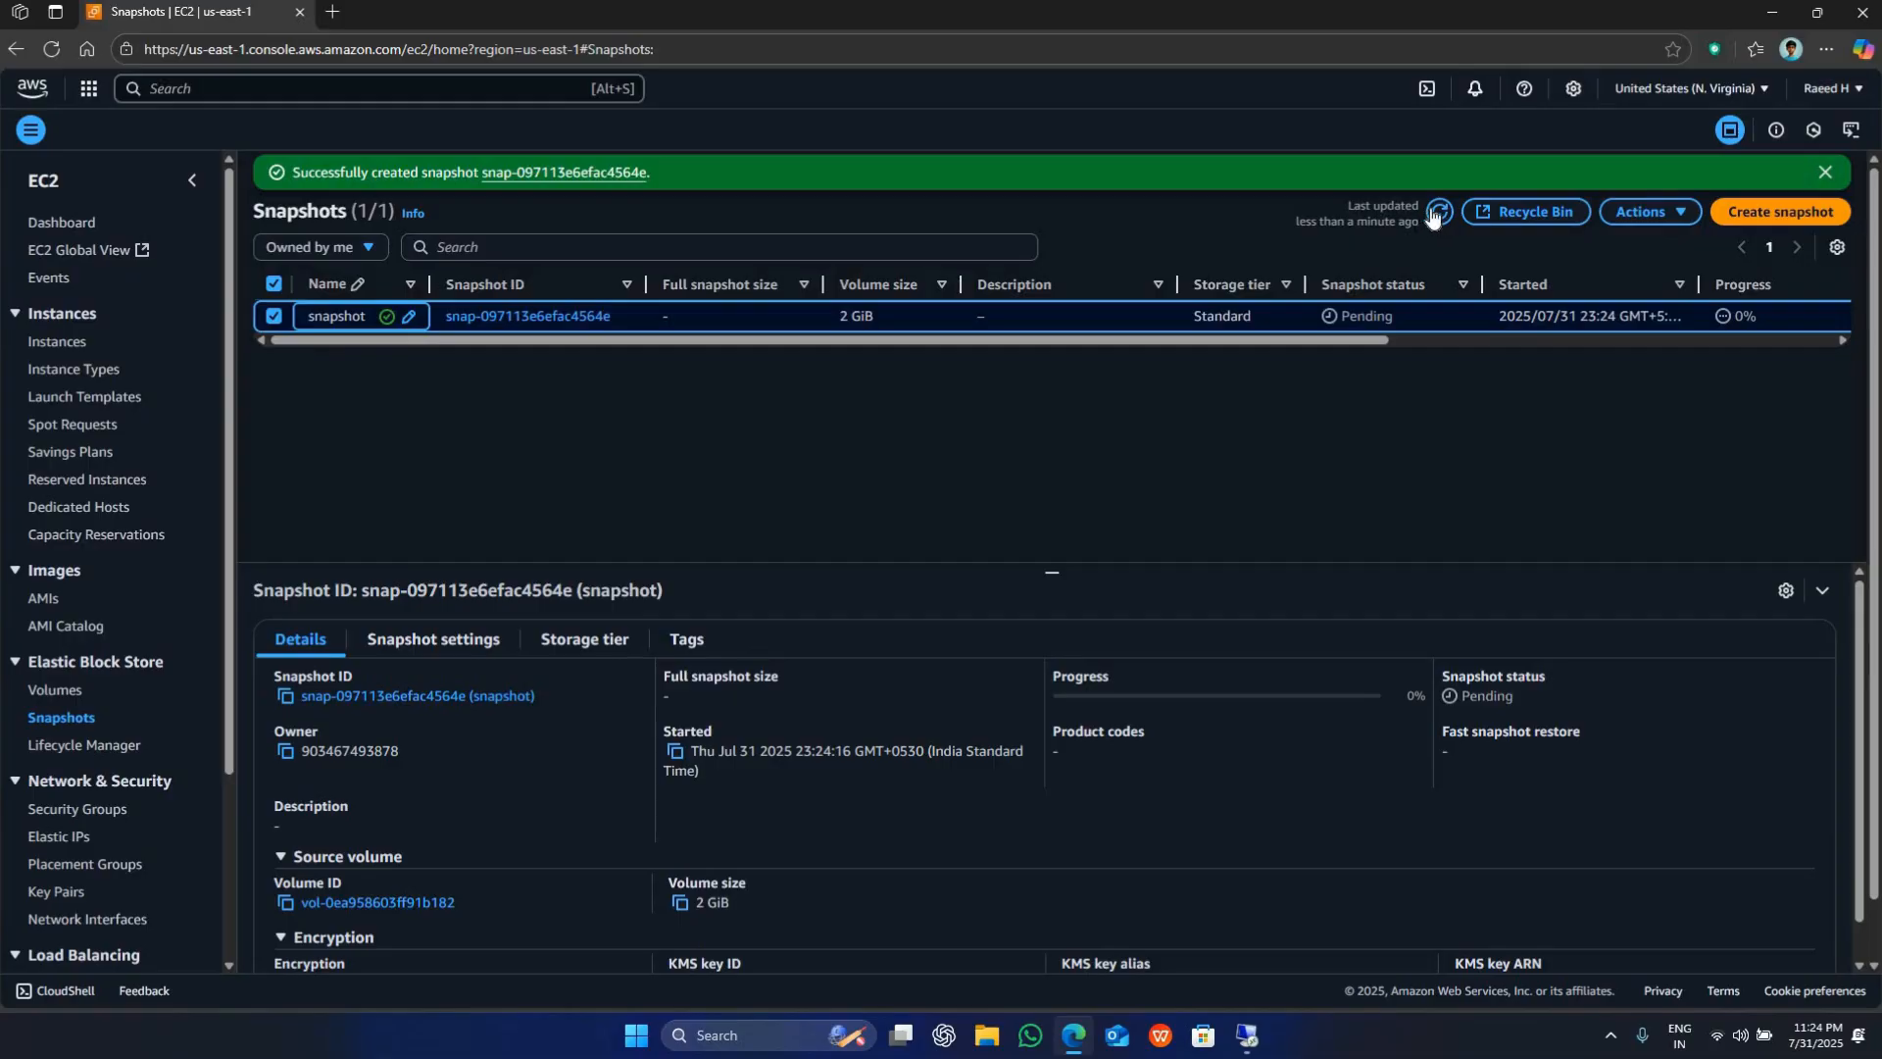
- Refresh the snapshot list and check the new snapshot's status, progress and encryption
left_click_drag(1134, 343, 1245, 323)
left_click(1230, 315)
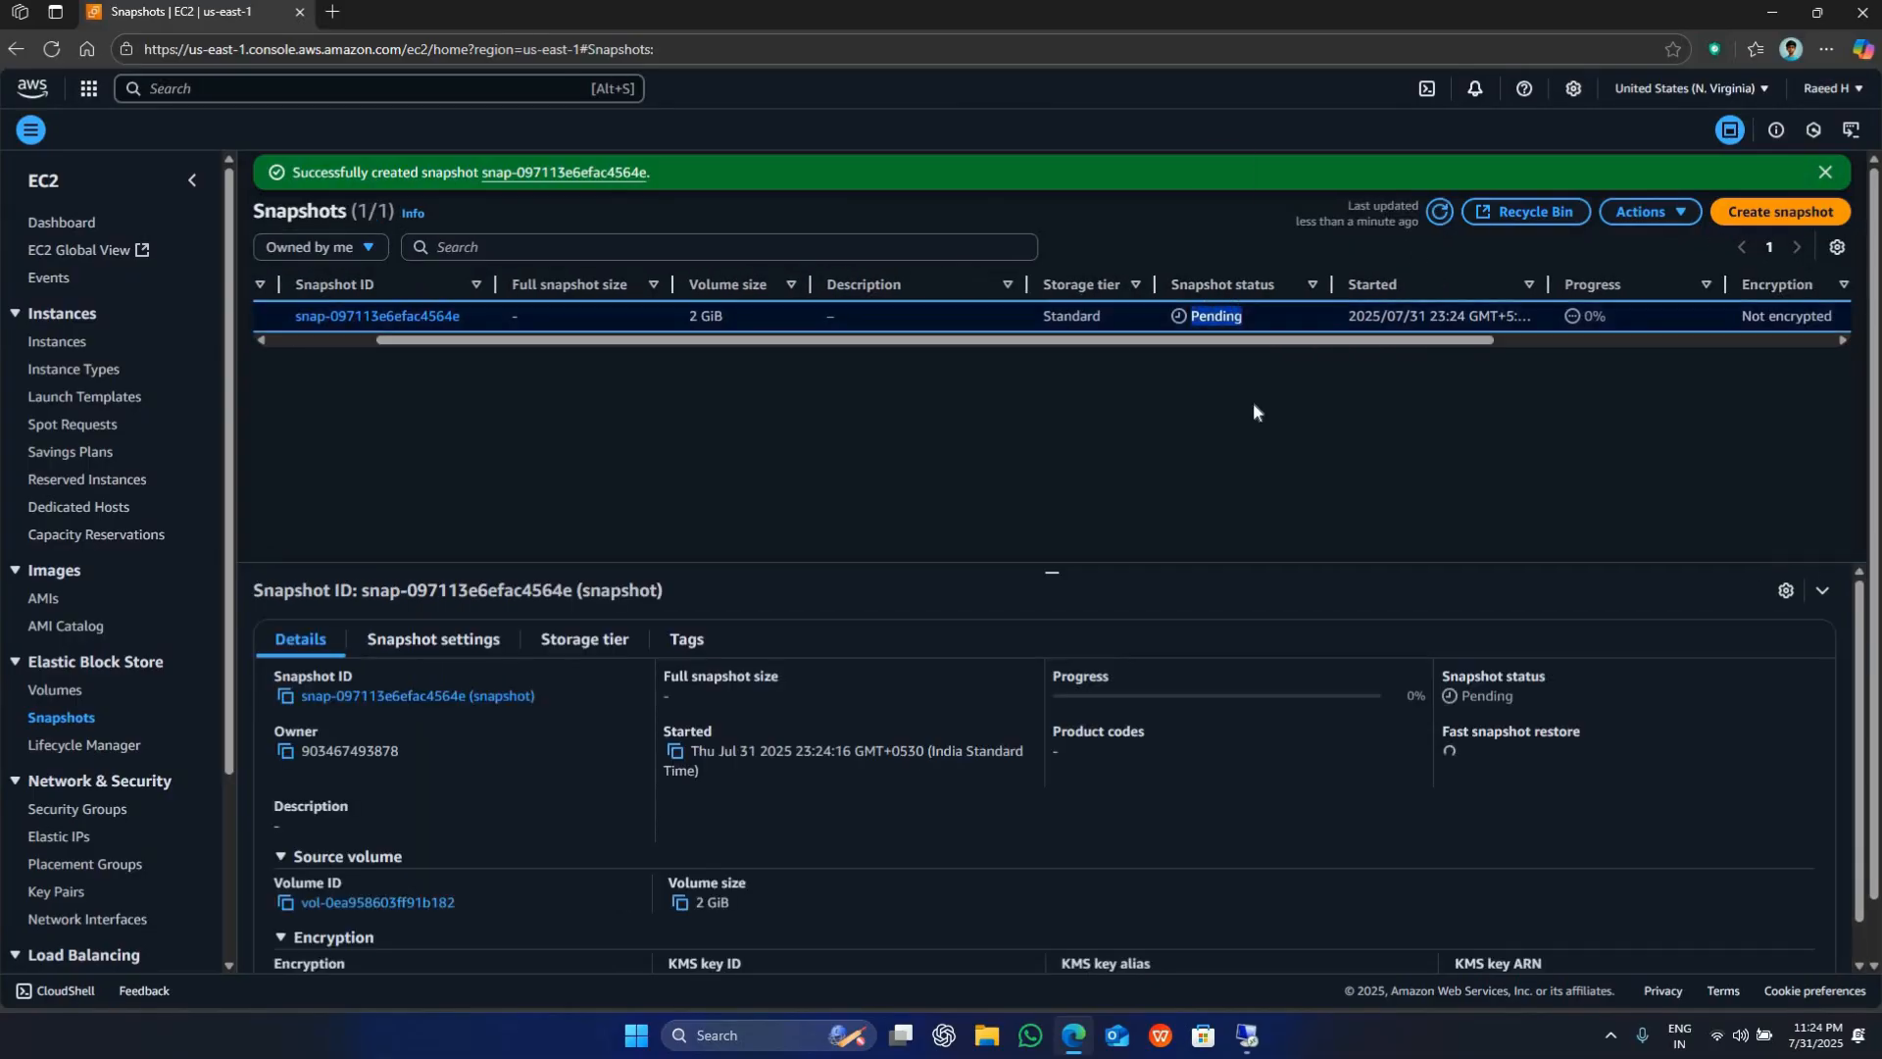
left_click(1265, 316)
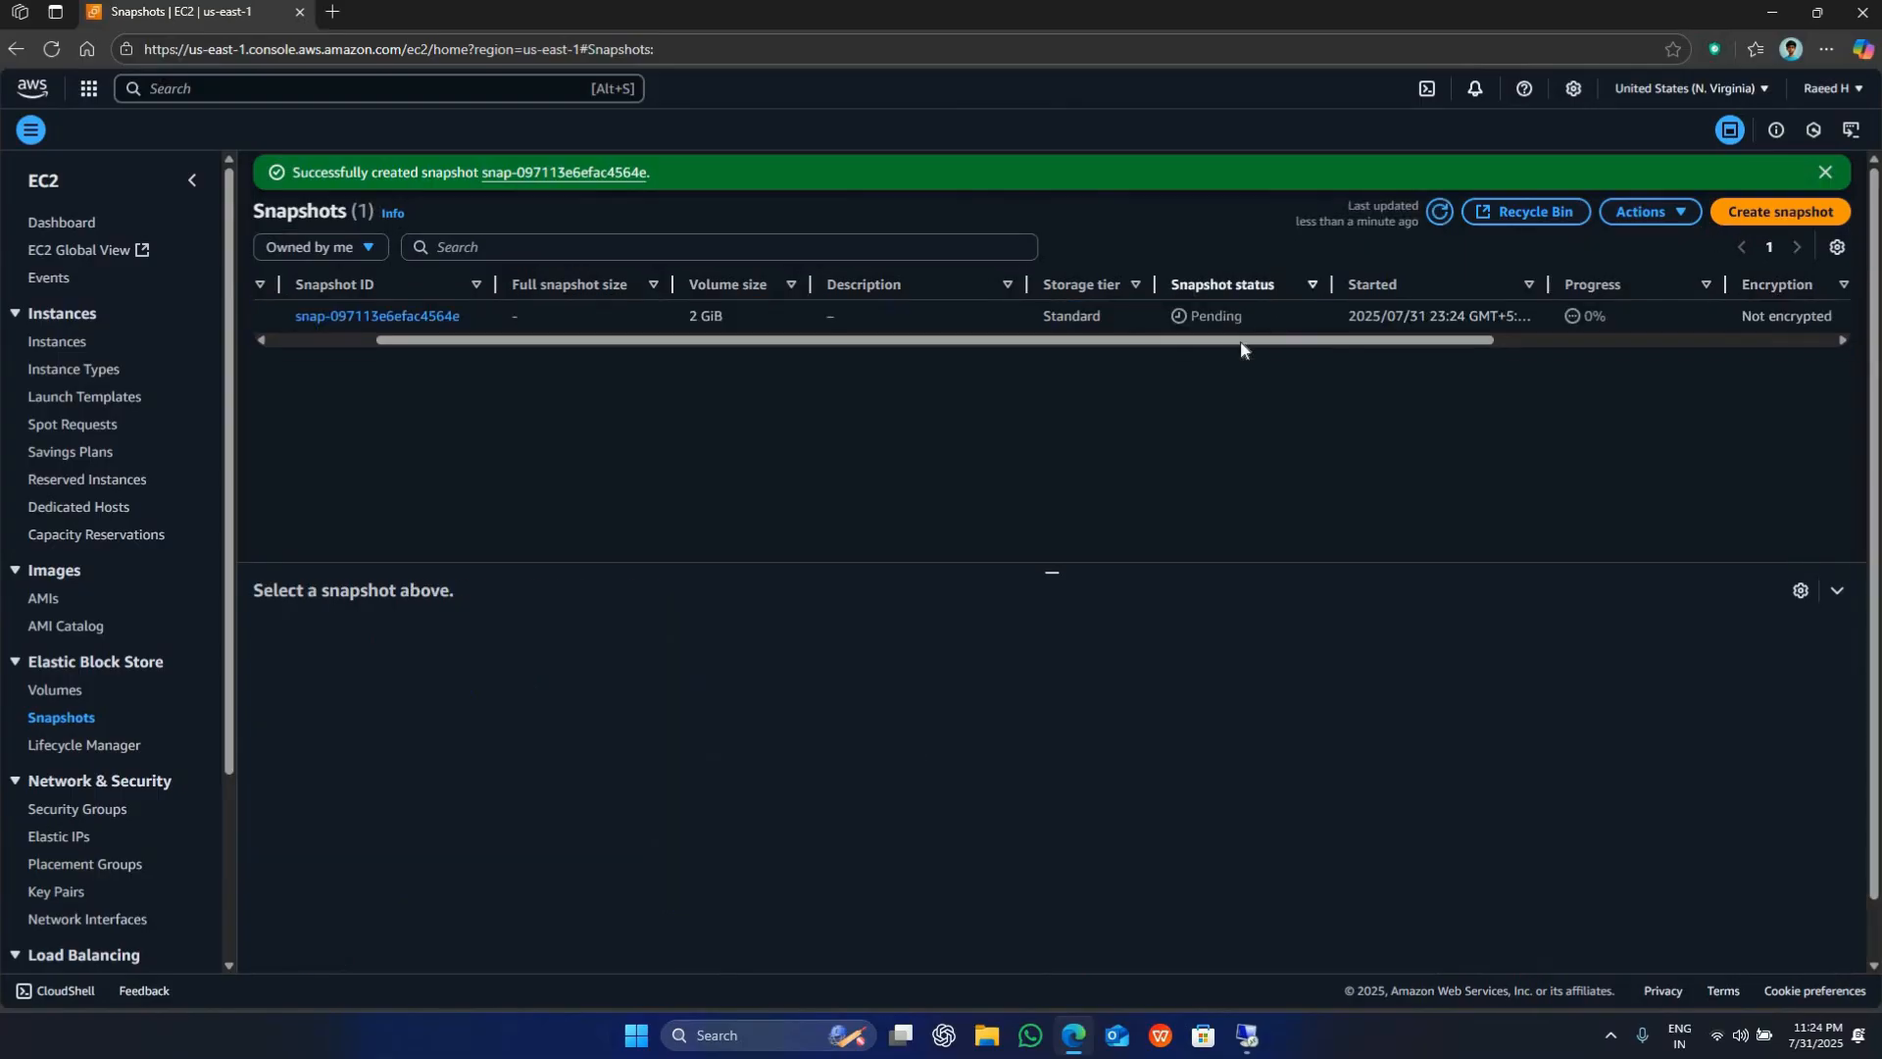
left_click_drag(991, 342, 804, 284)
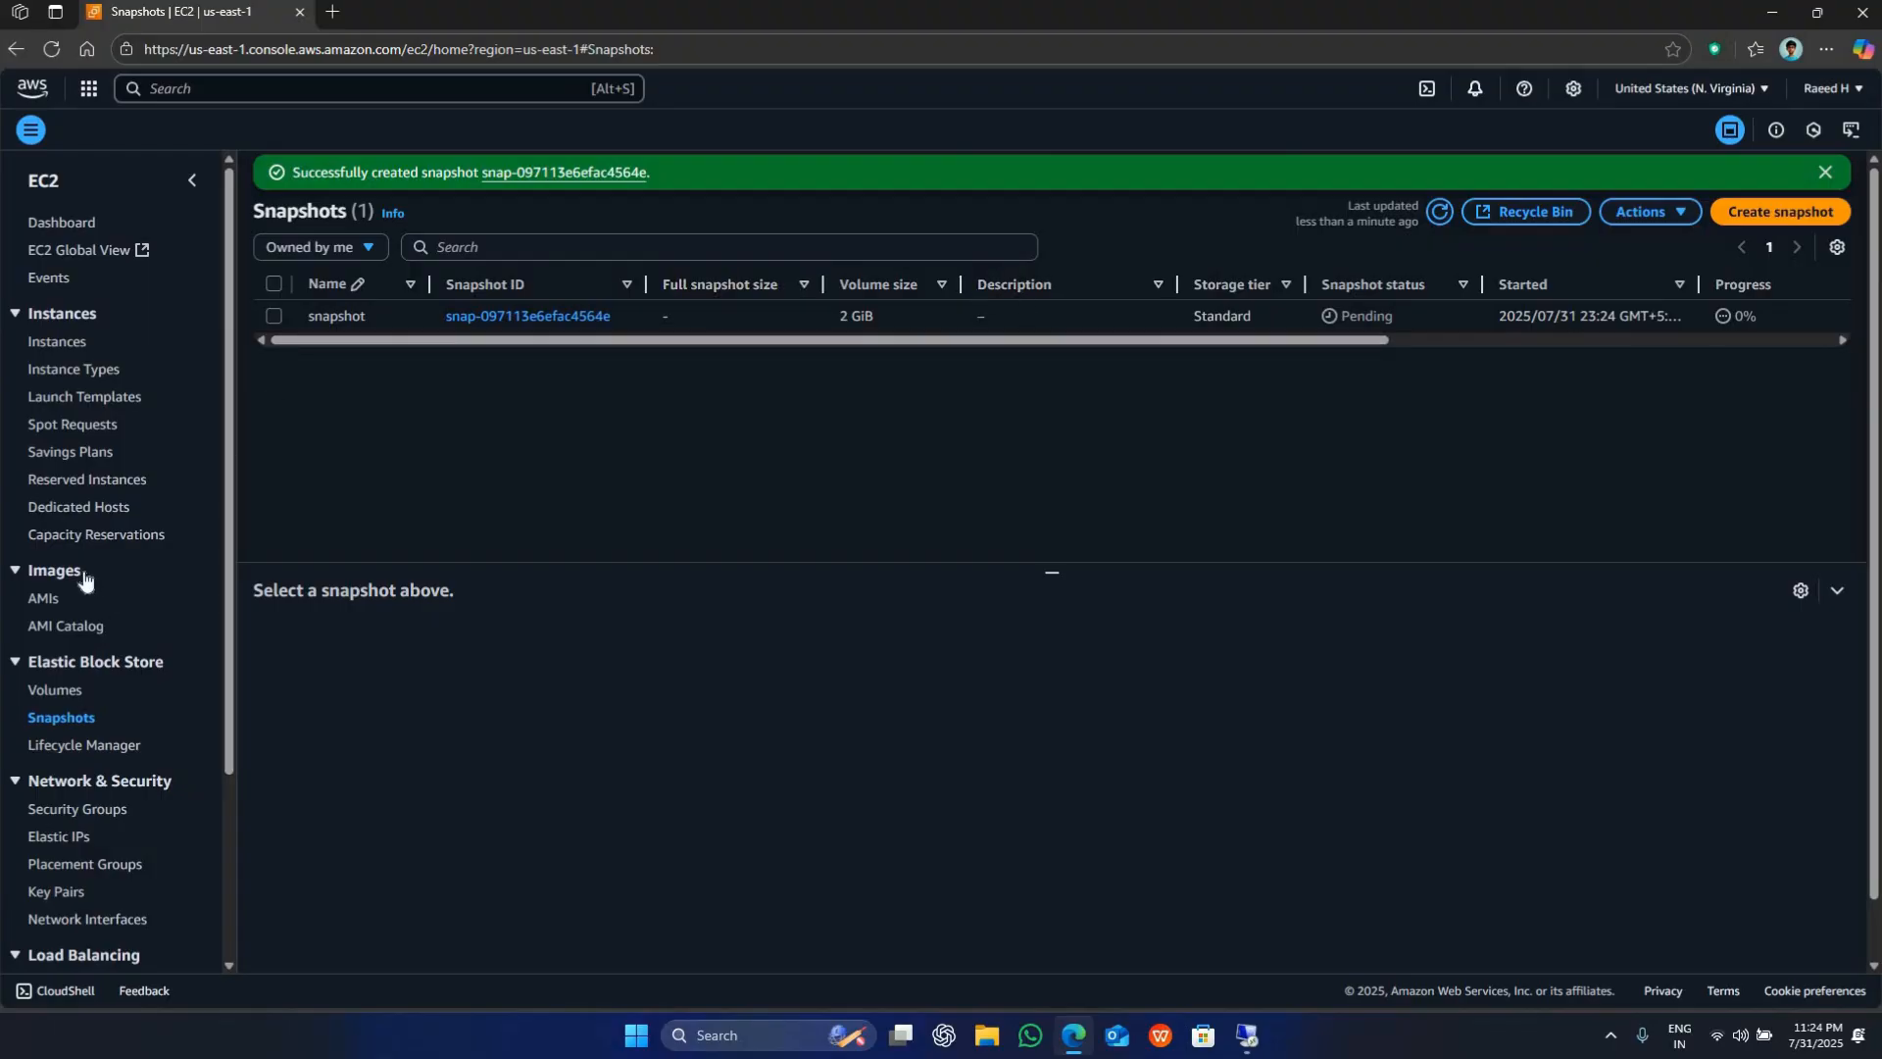
left_click(54, 690)
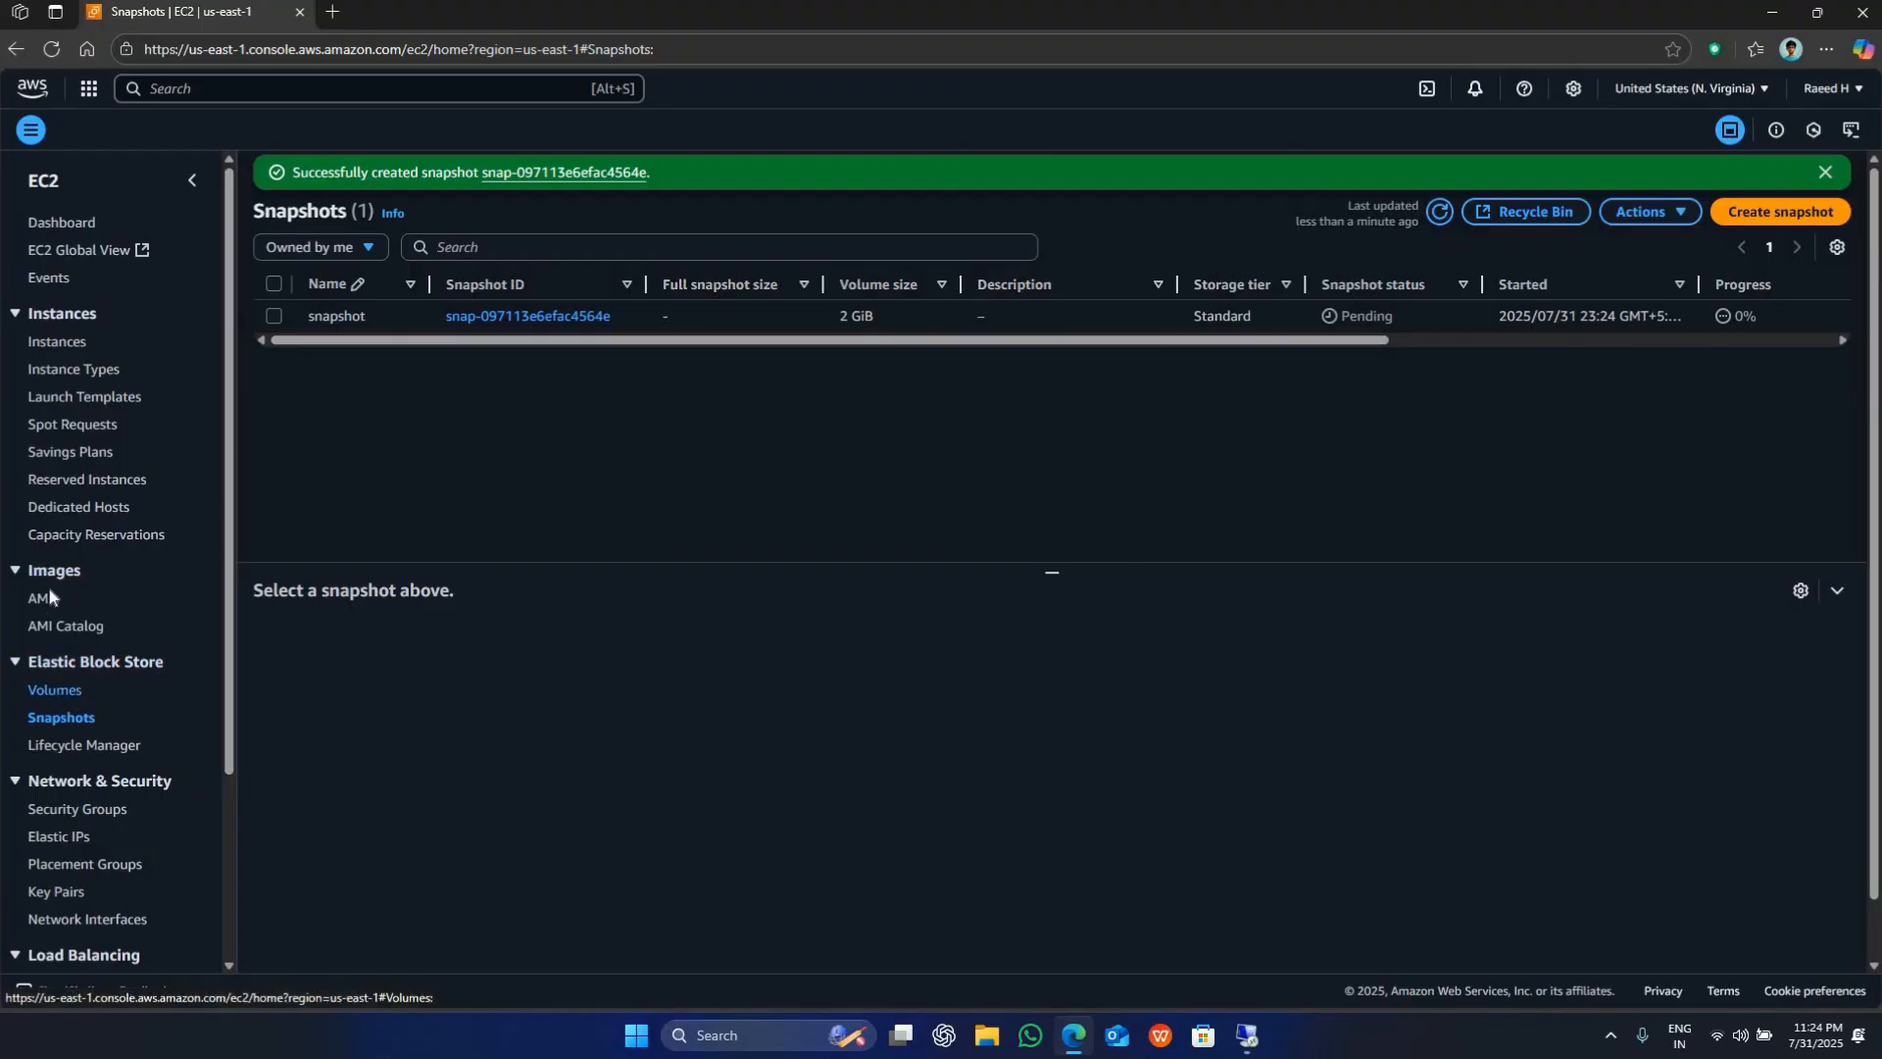
left_click(1436, 211)
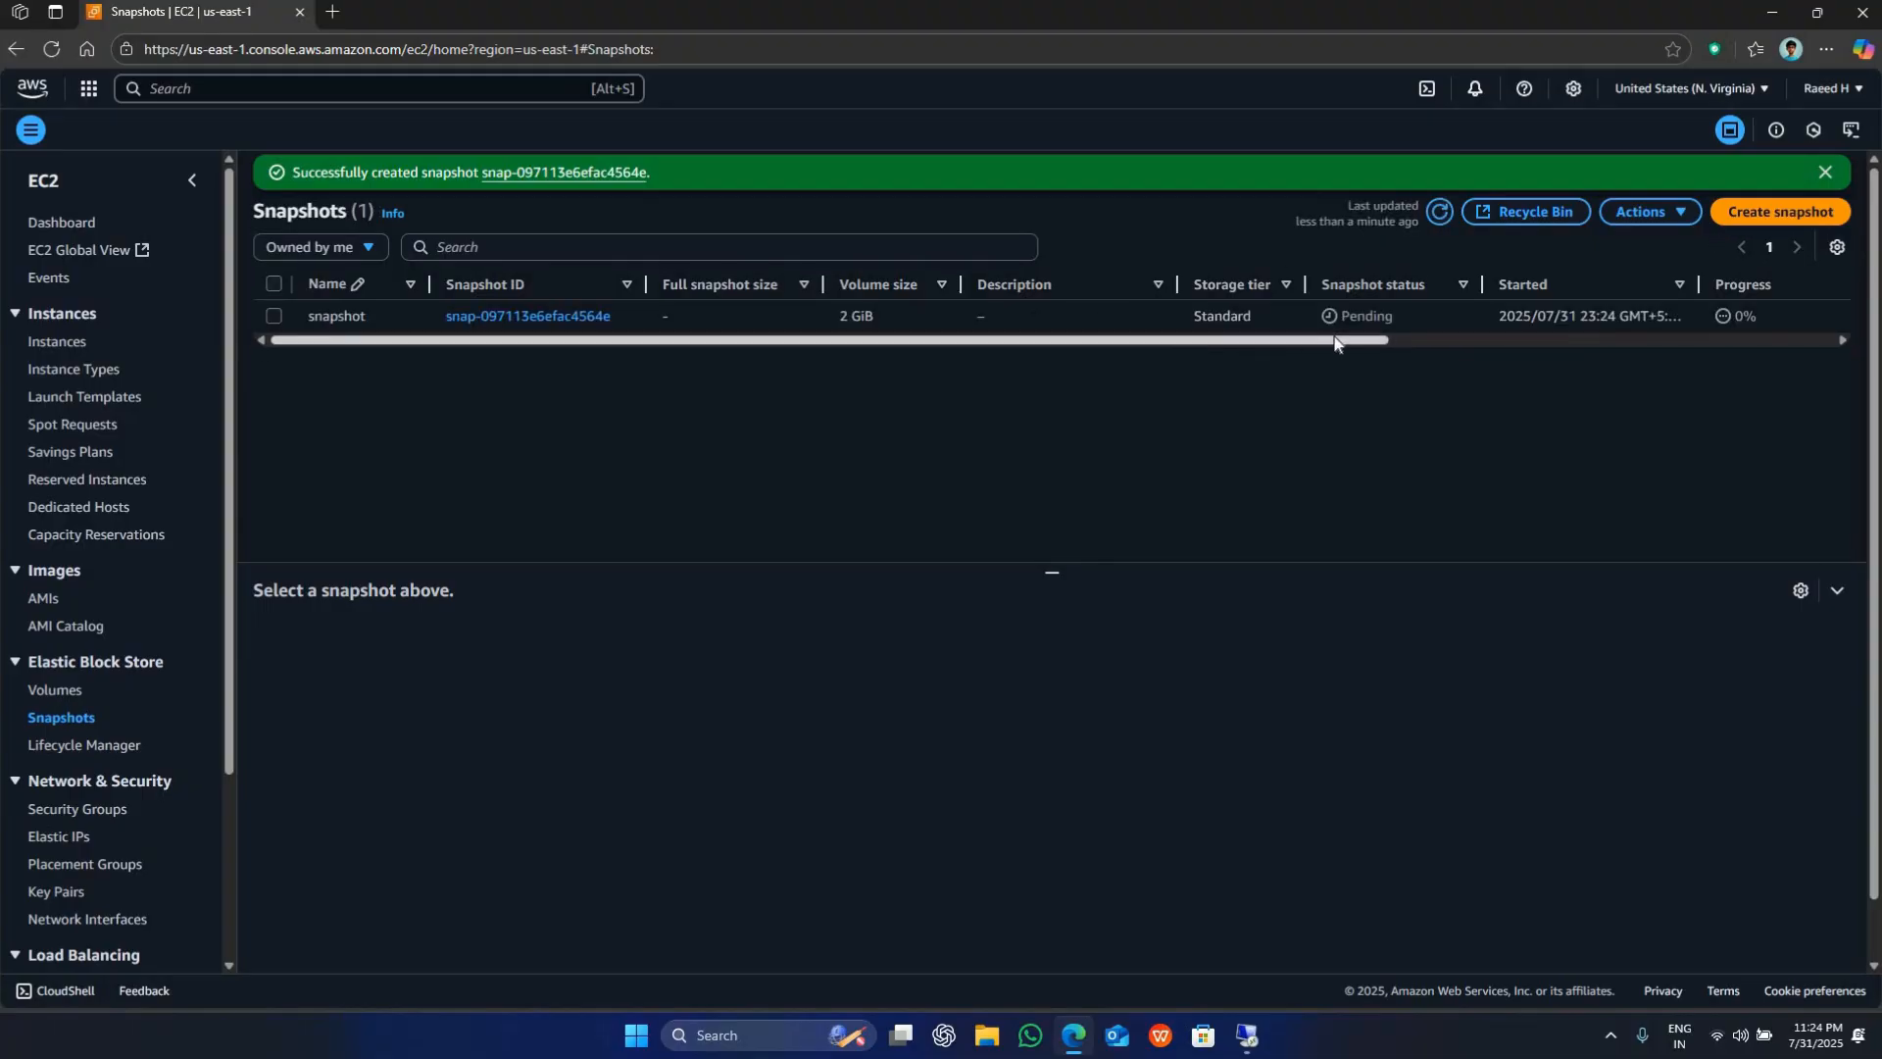
scroll(1333, 342, "right", 5)
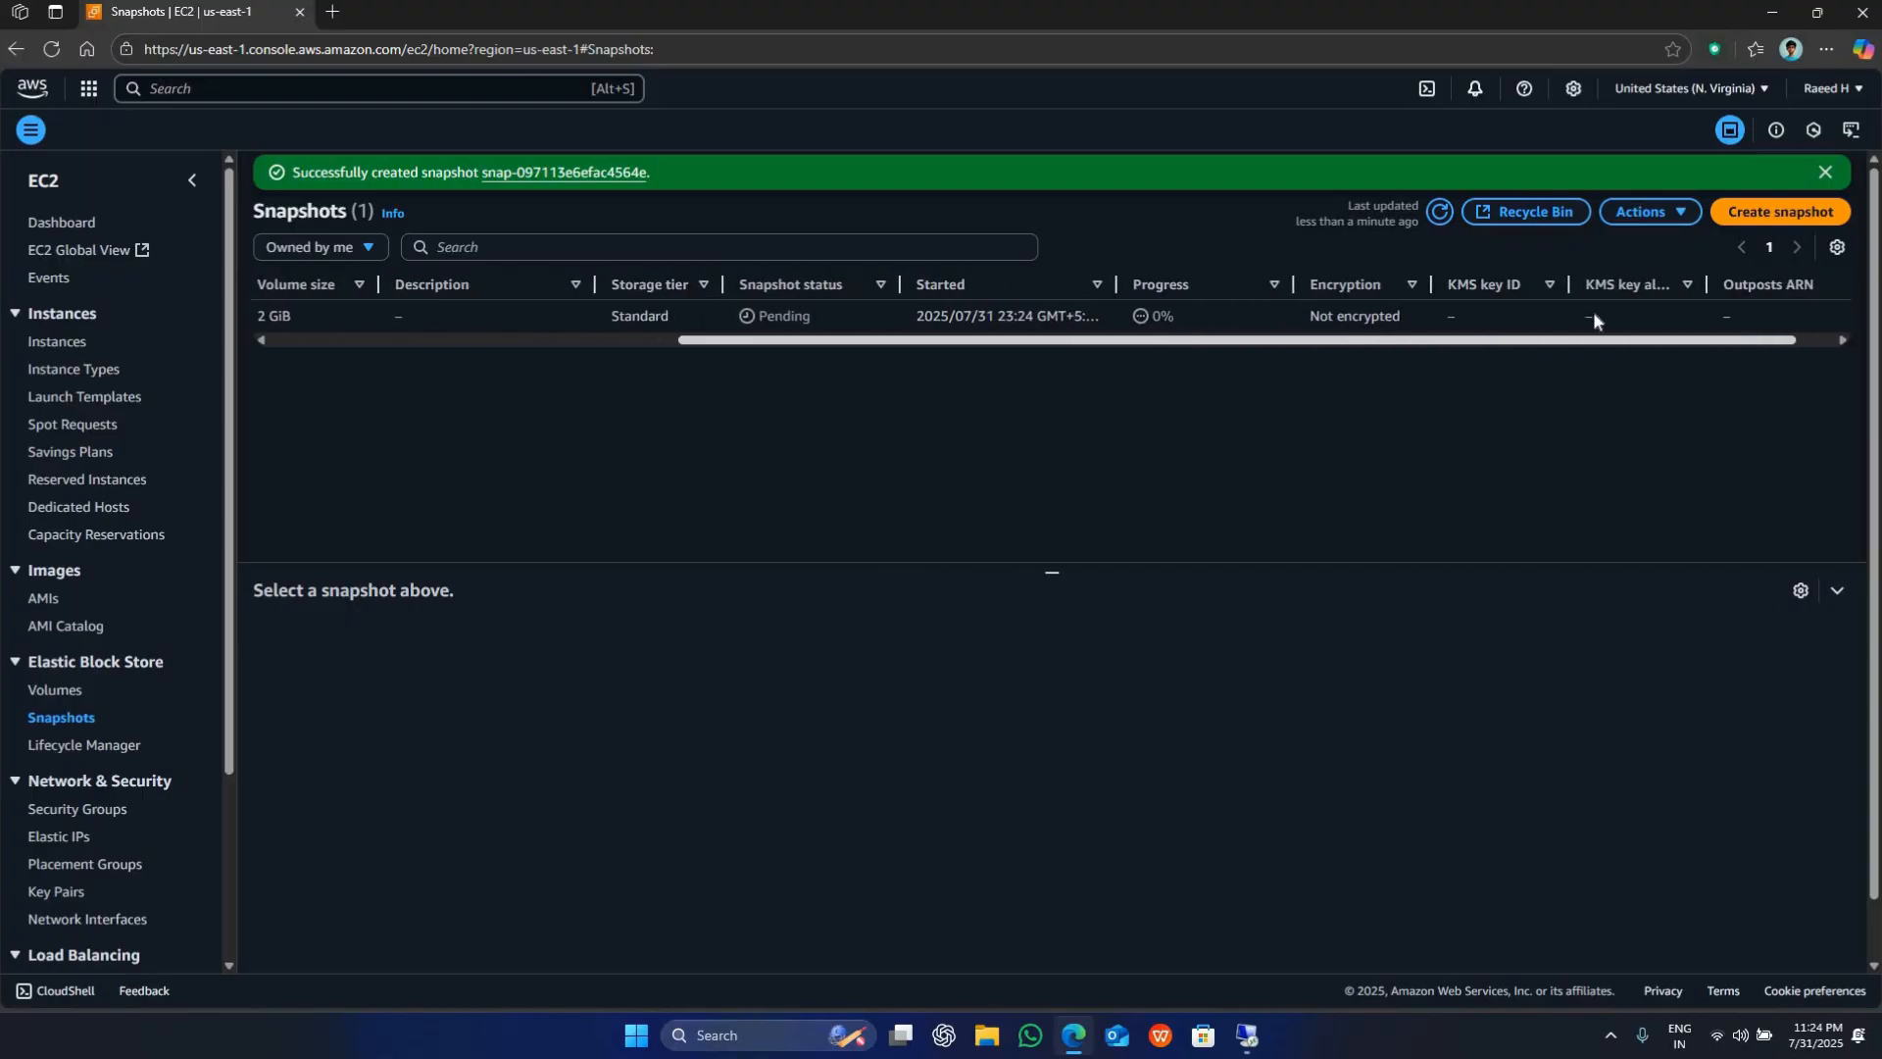
scroll(1685, 349, "right", 2)
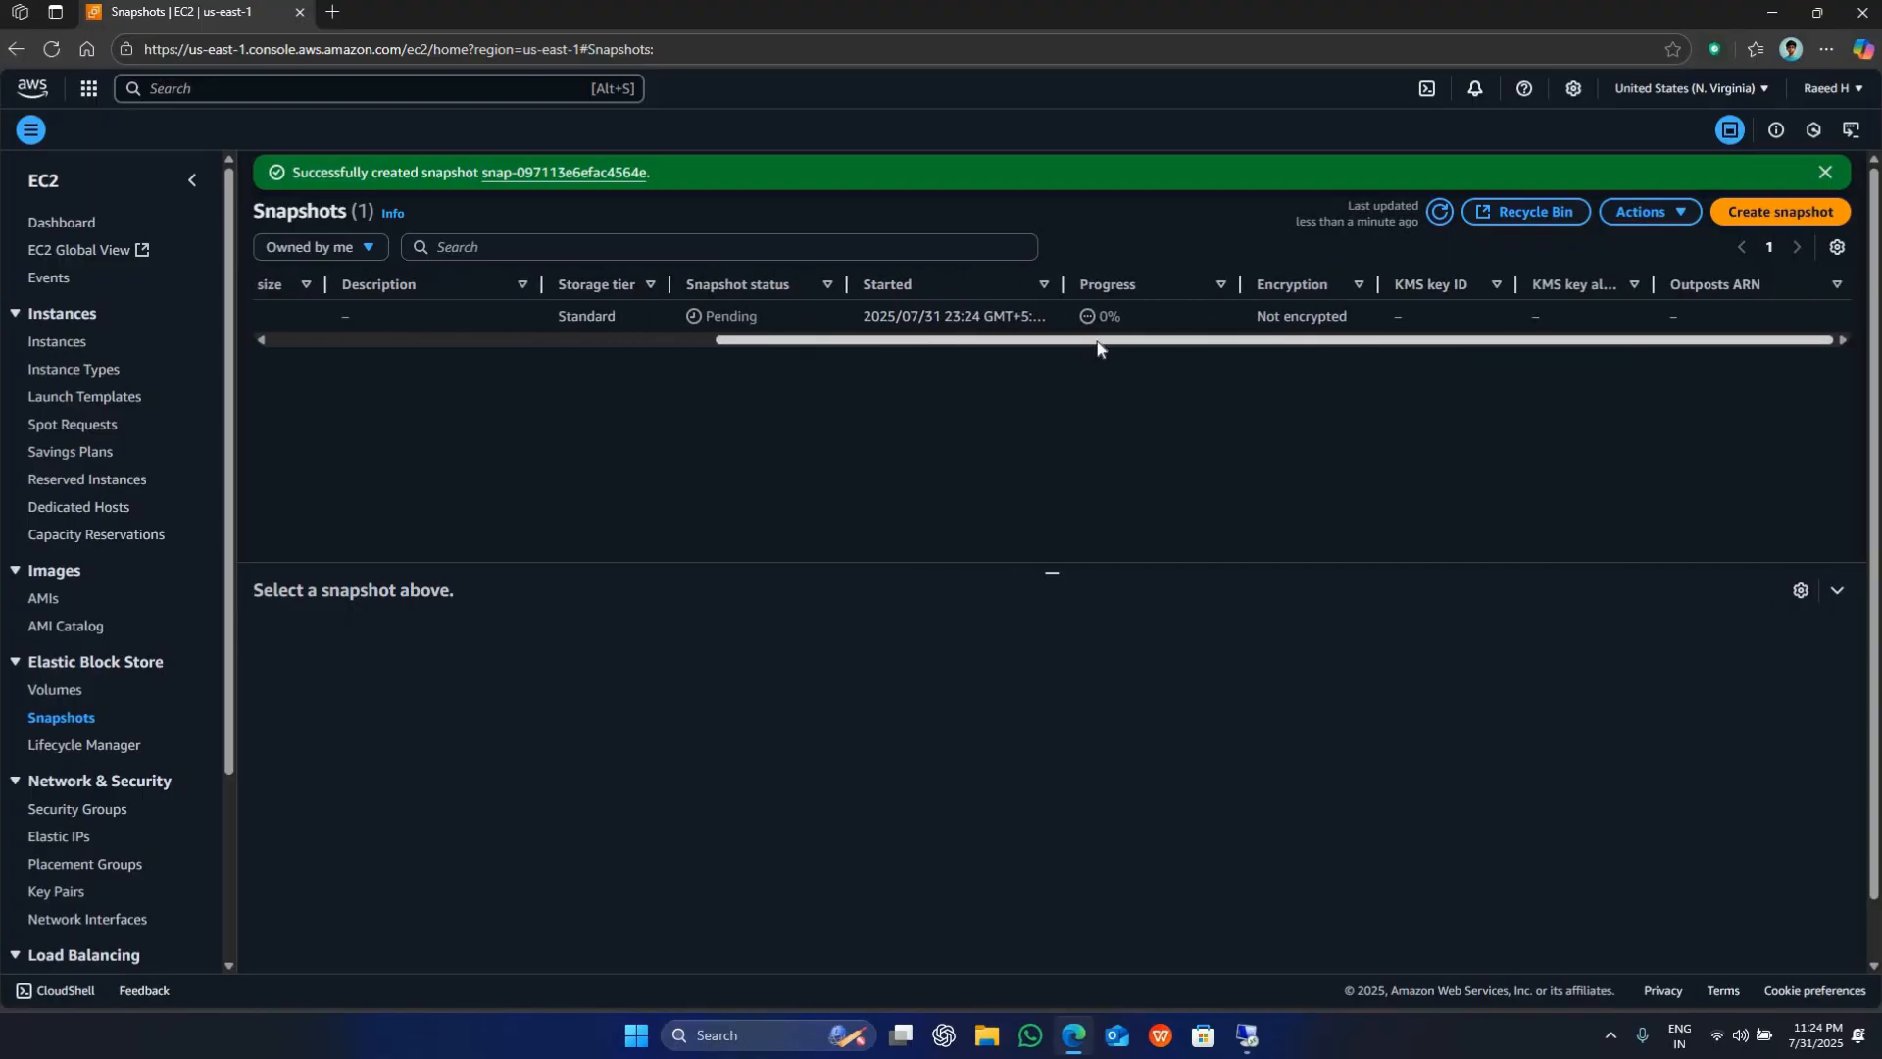
scroll(1098, 343, "left", 6)
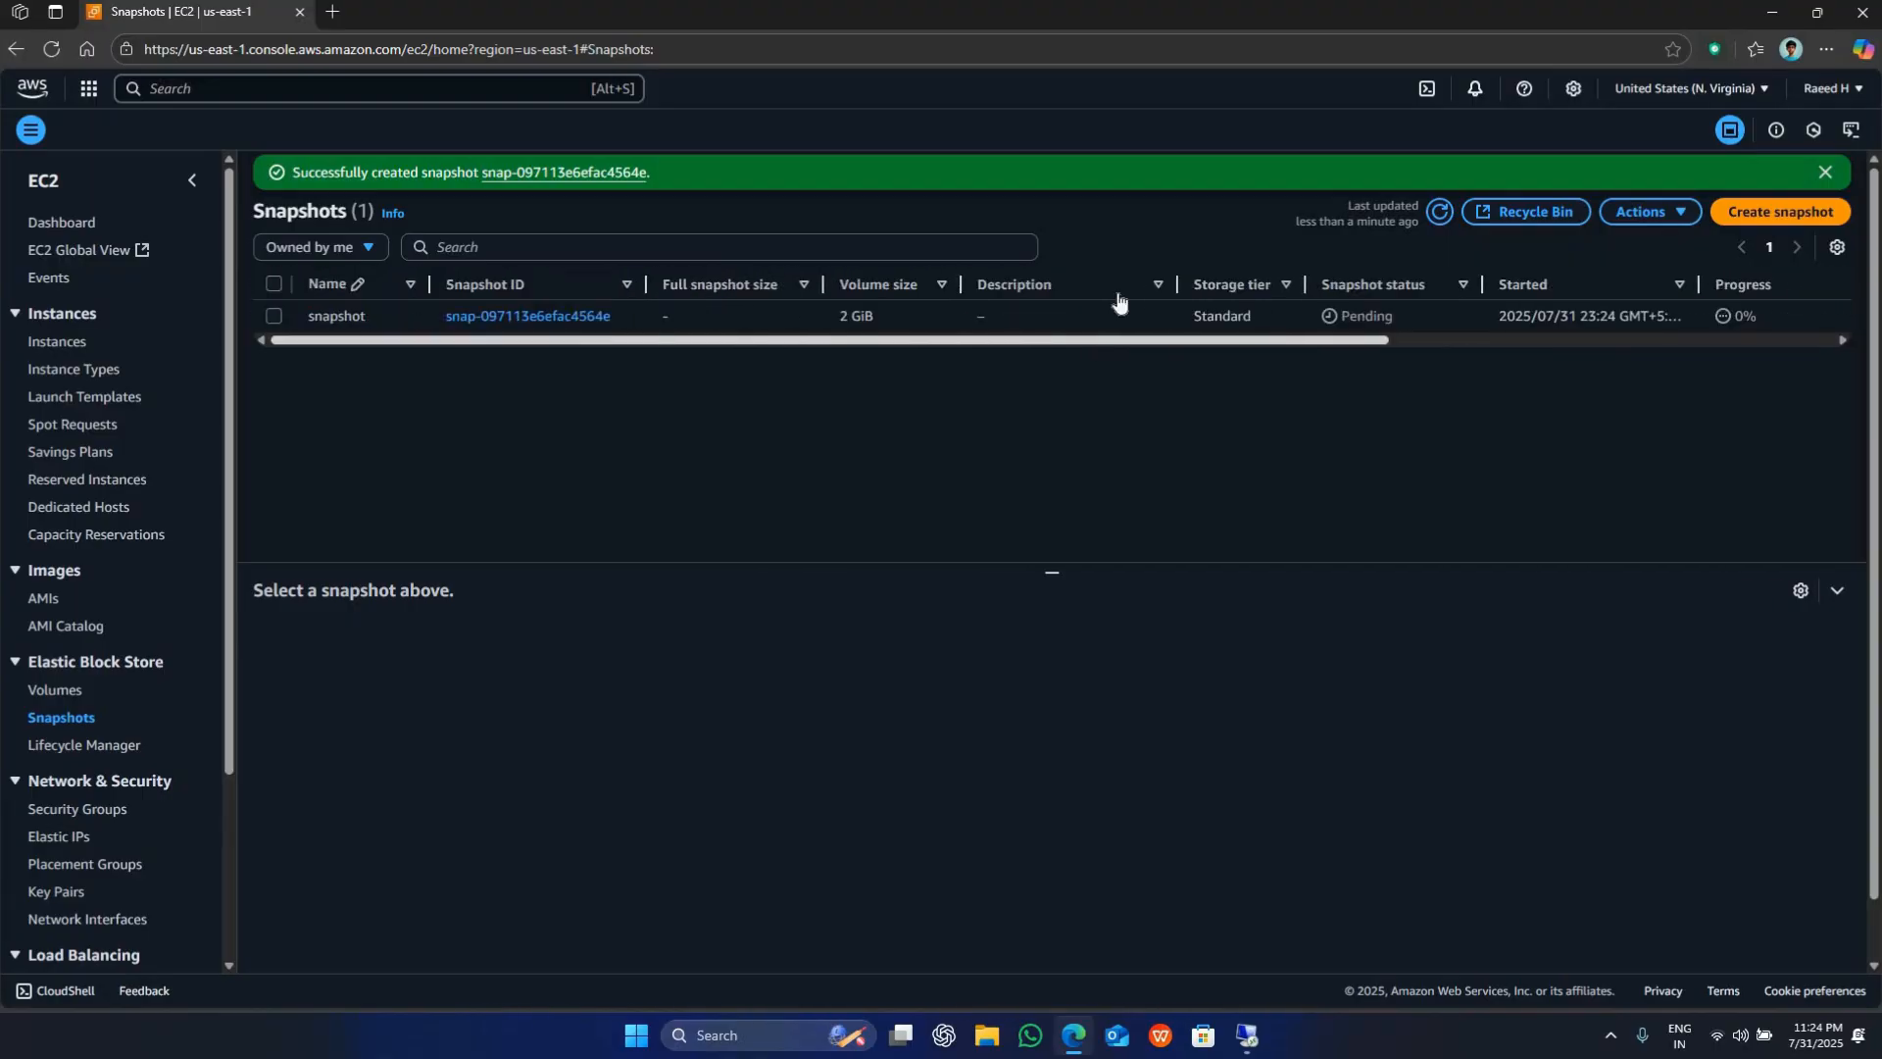
left_click(1438, 213)
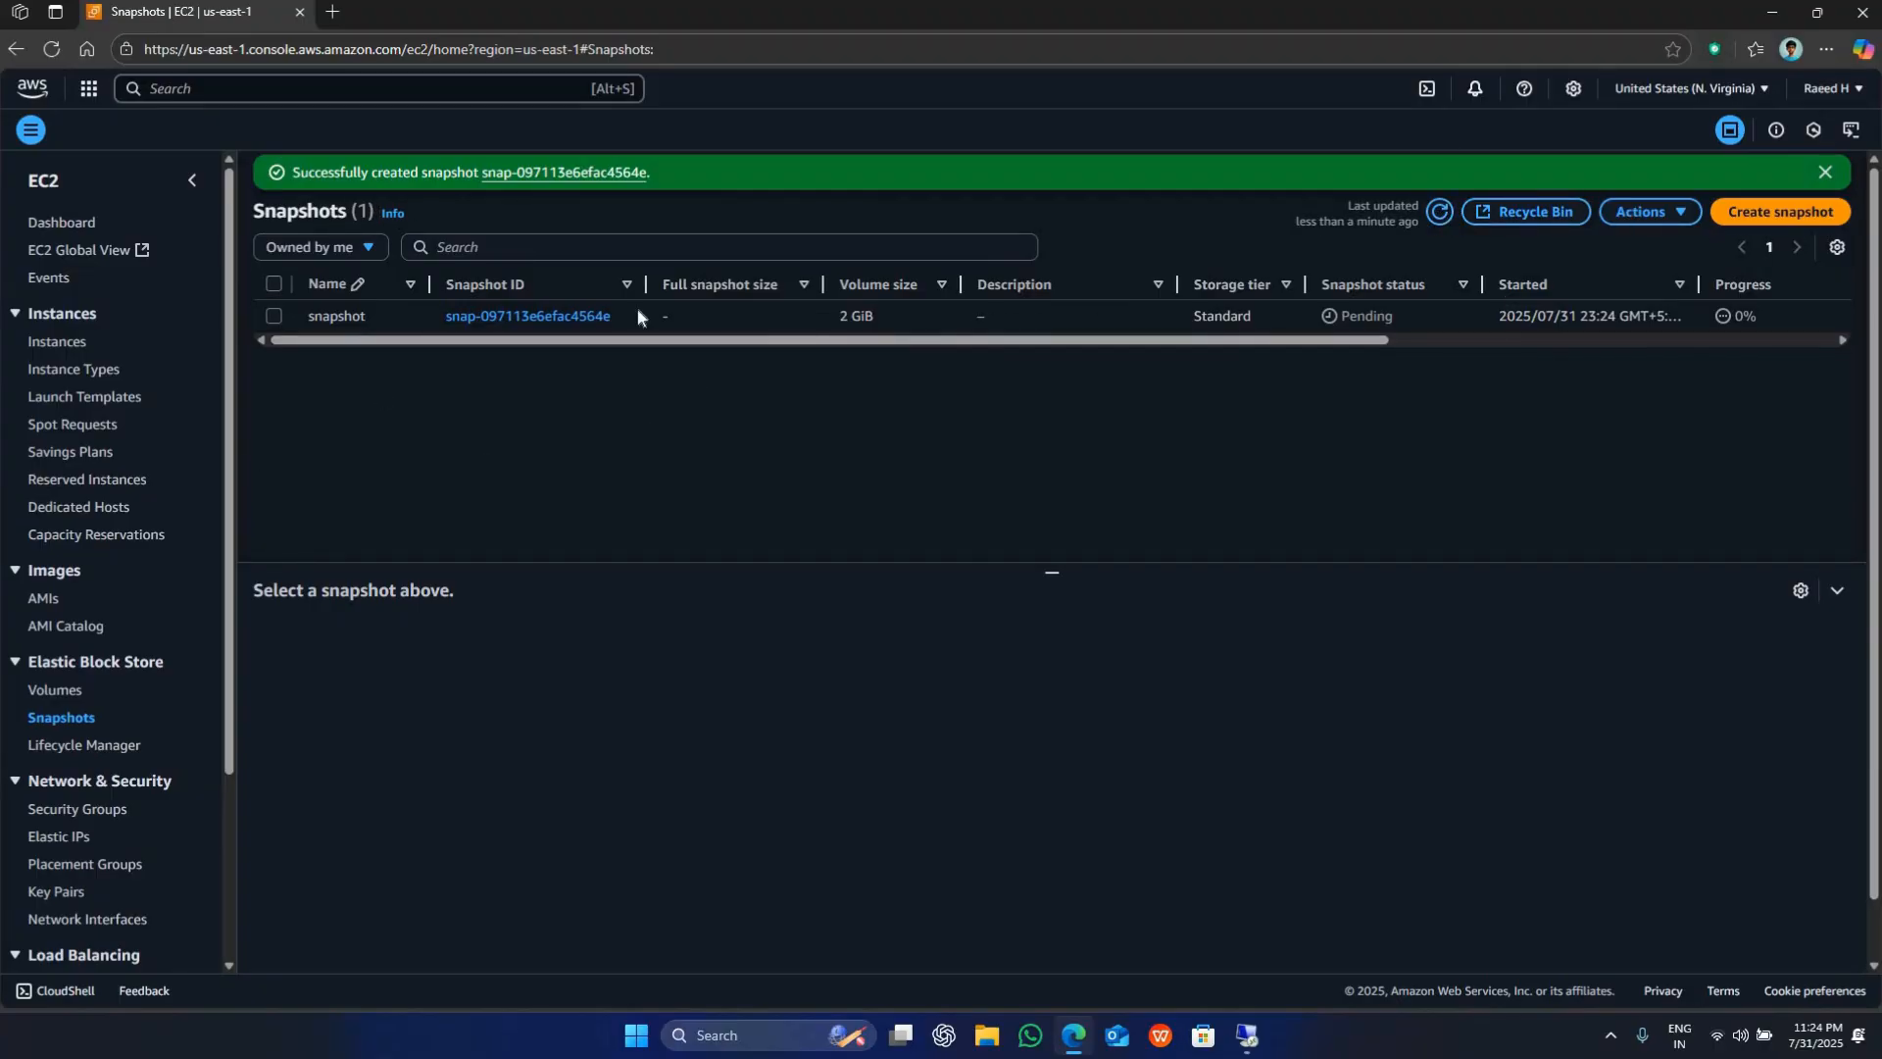
left_click(1443, 217)
left_click(683, 314)
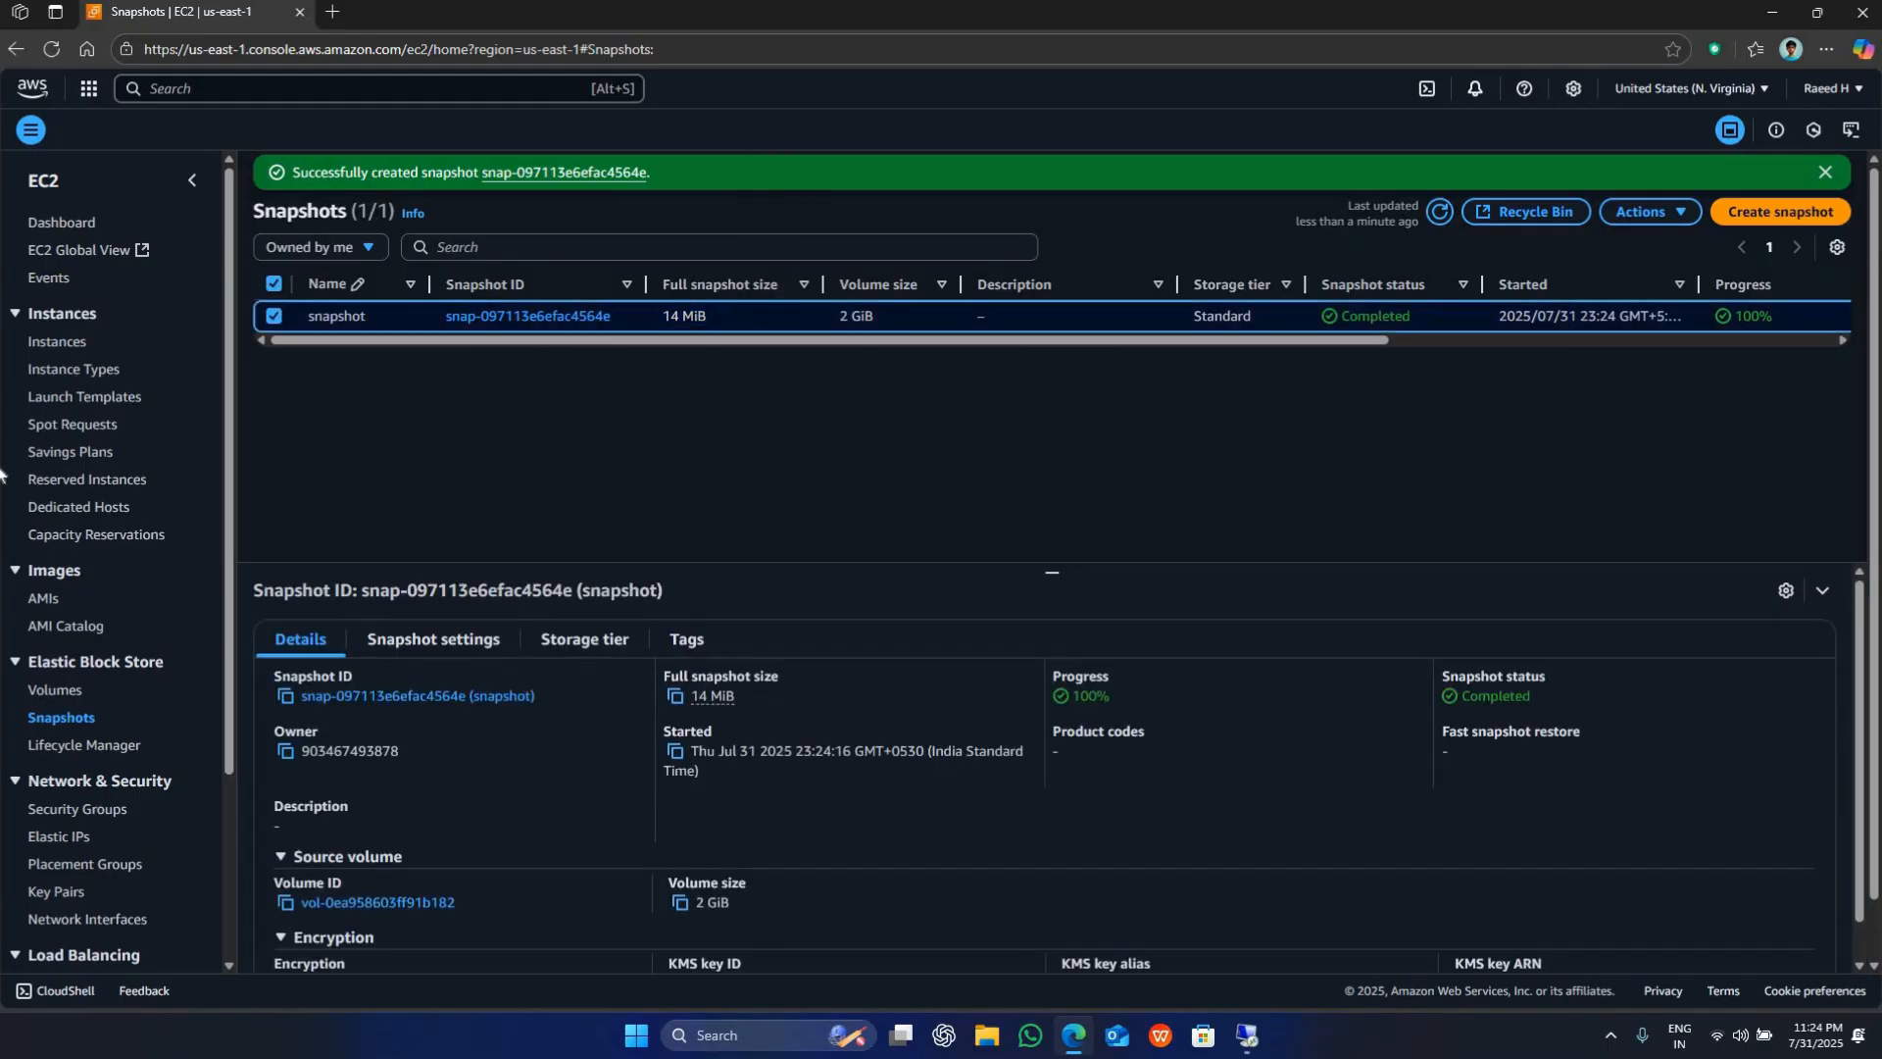
- Terminate the Server instance and dismiss the ended Remote Desktop session's message
left_click(57, 691)
left_click(59, 342)
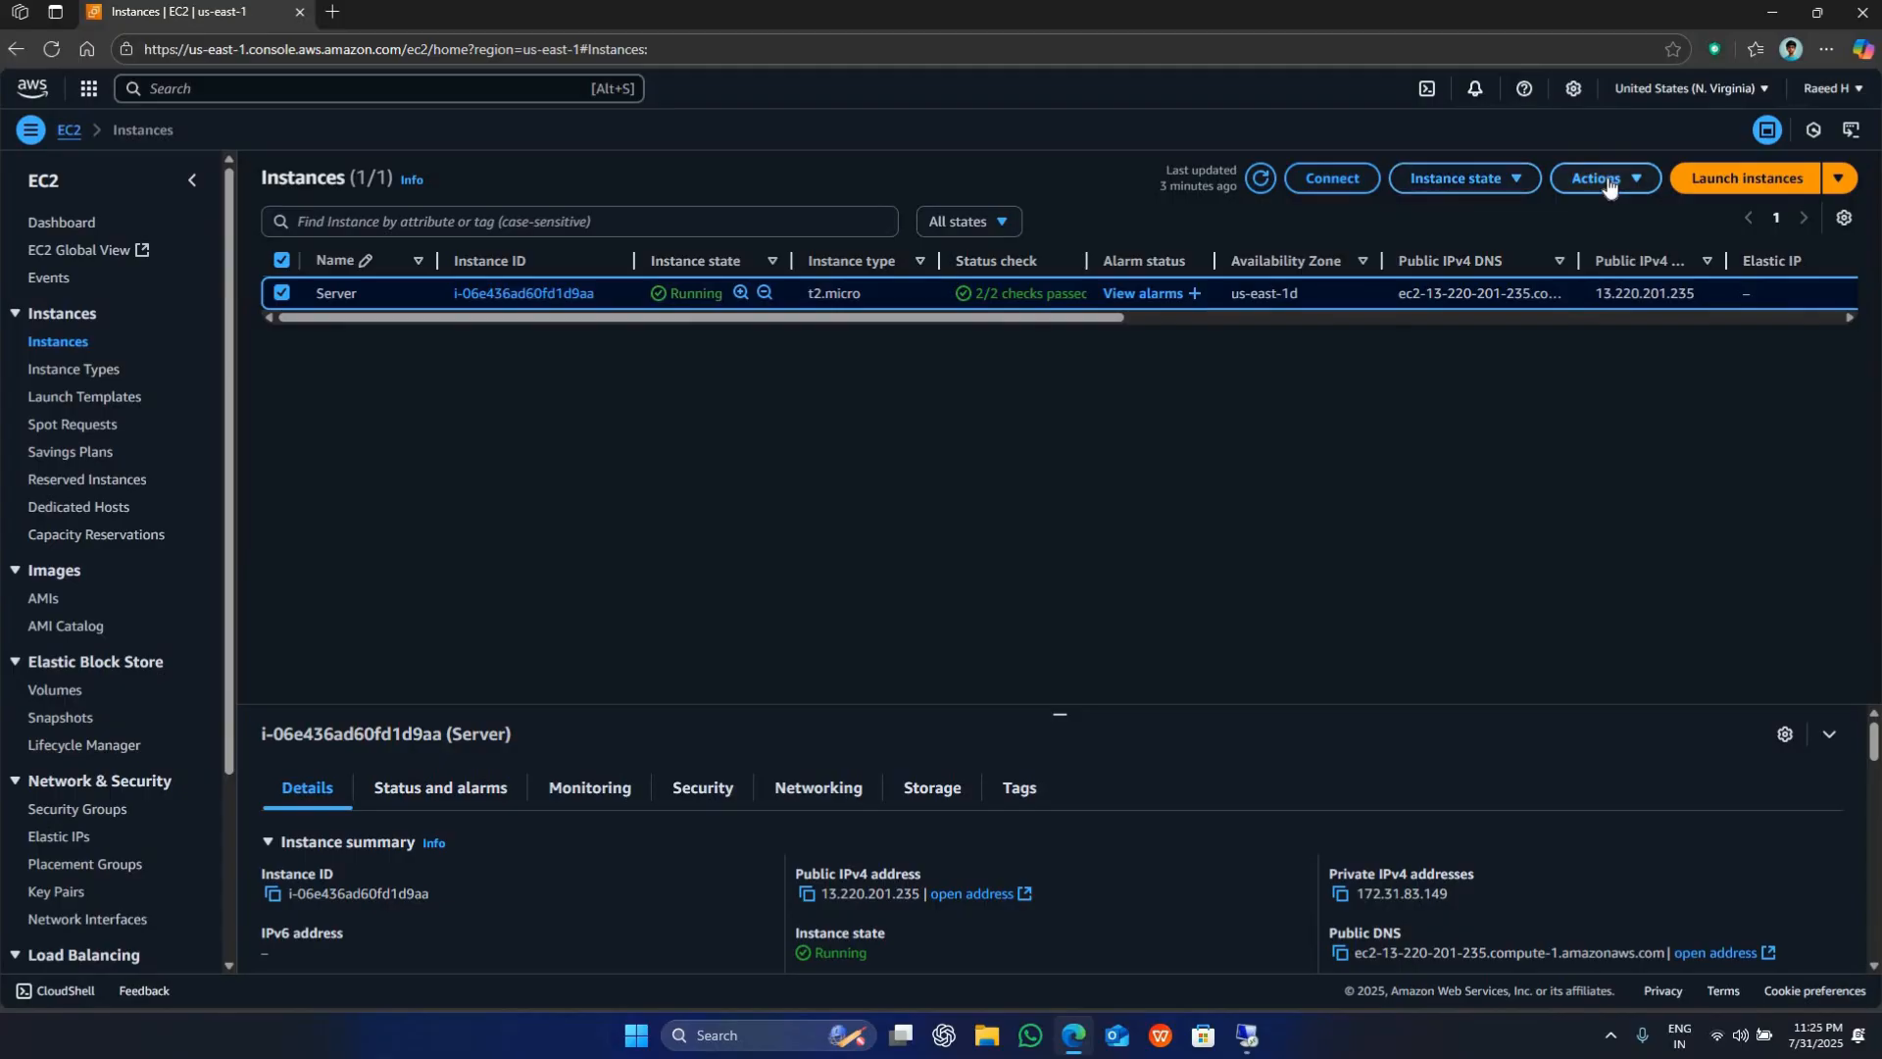
left_click(1608, 184)
left_click(1460, 178)
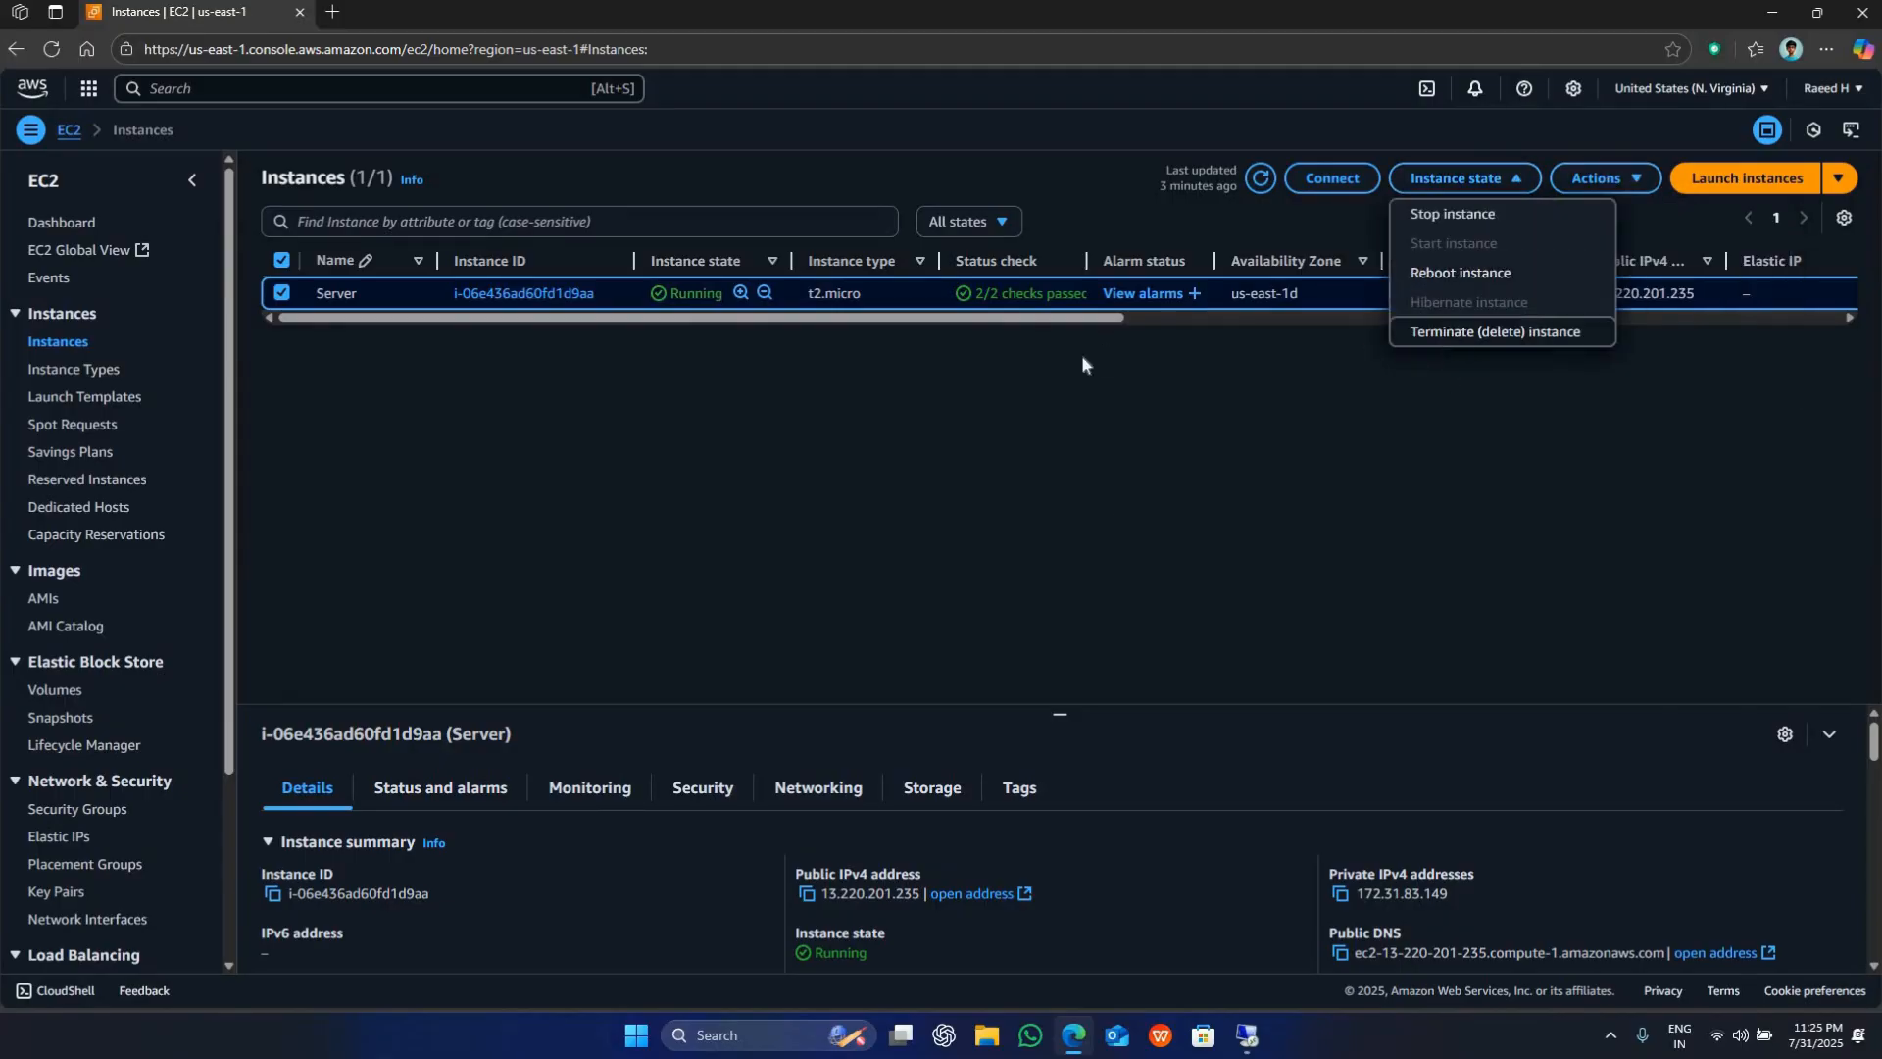
left_click(1494, 331)
key("Escape")
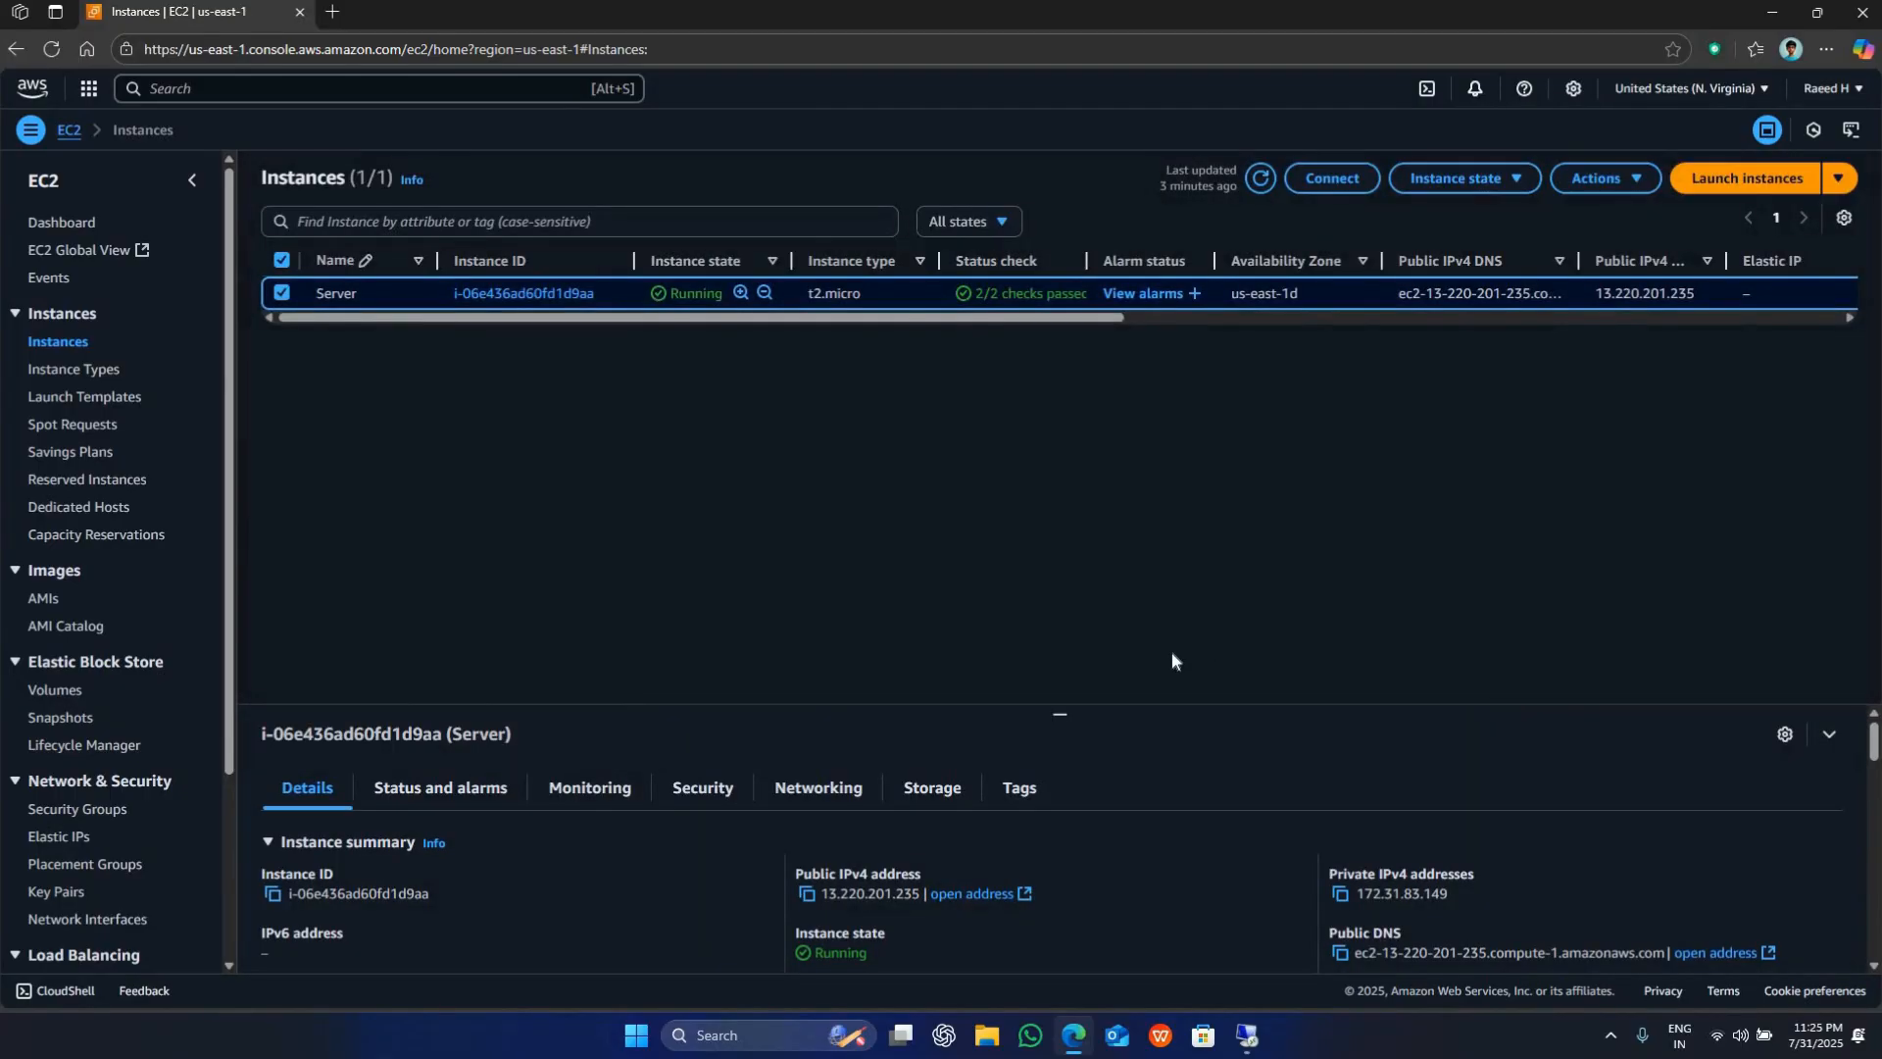
left_click(1256, 231)
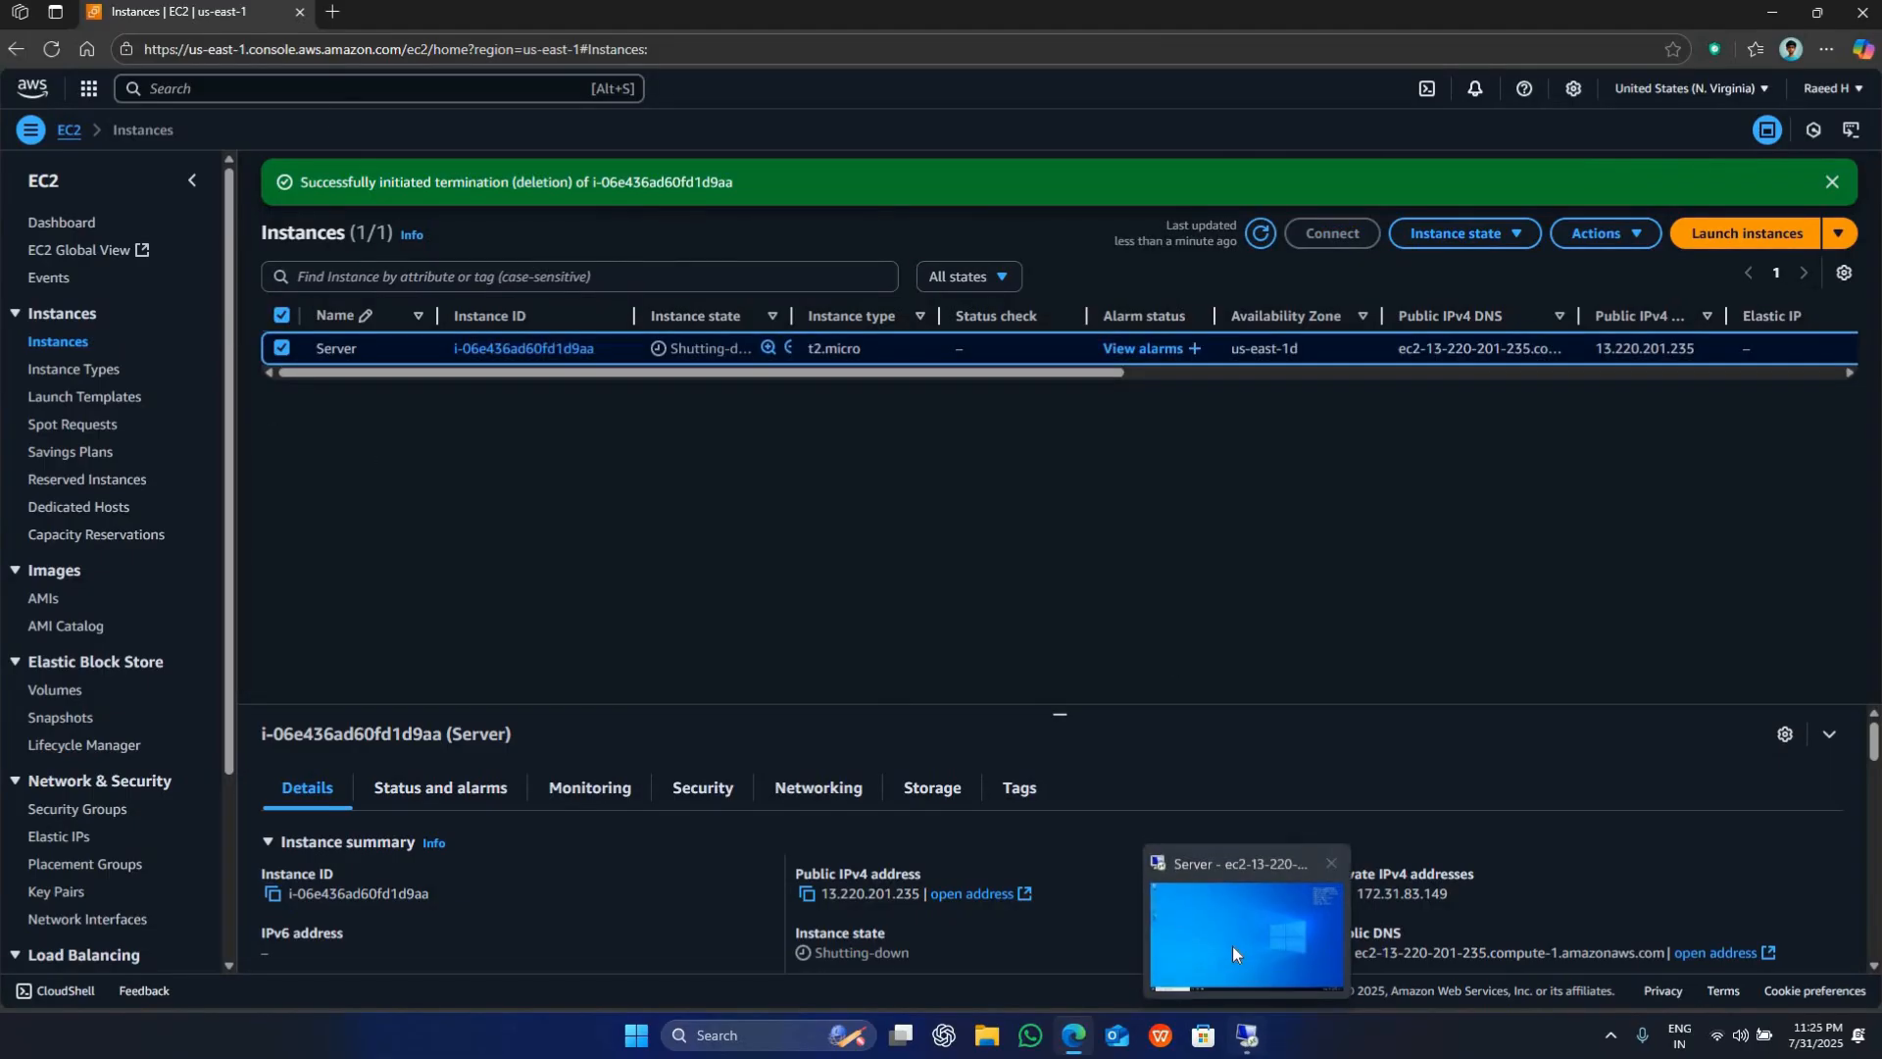
left_click(1232, 945)
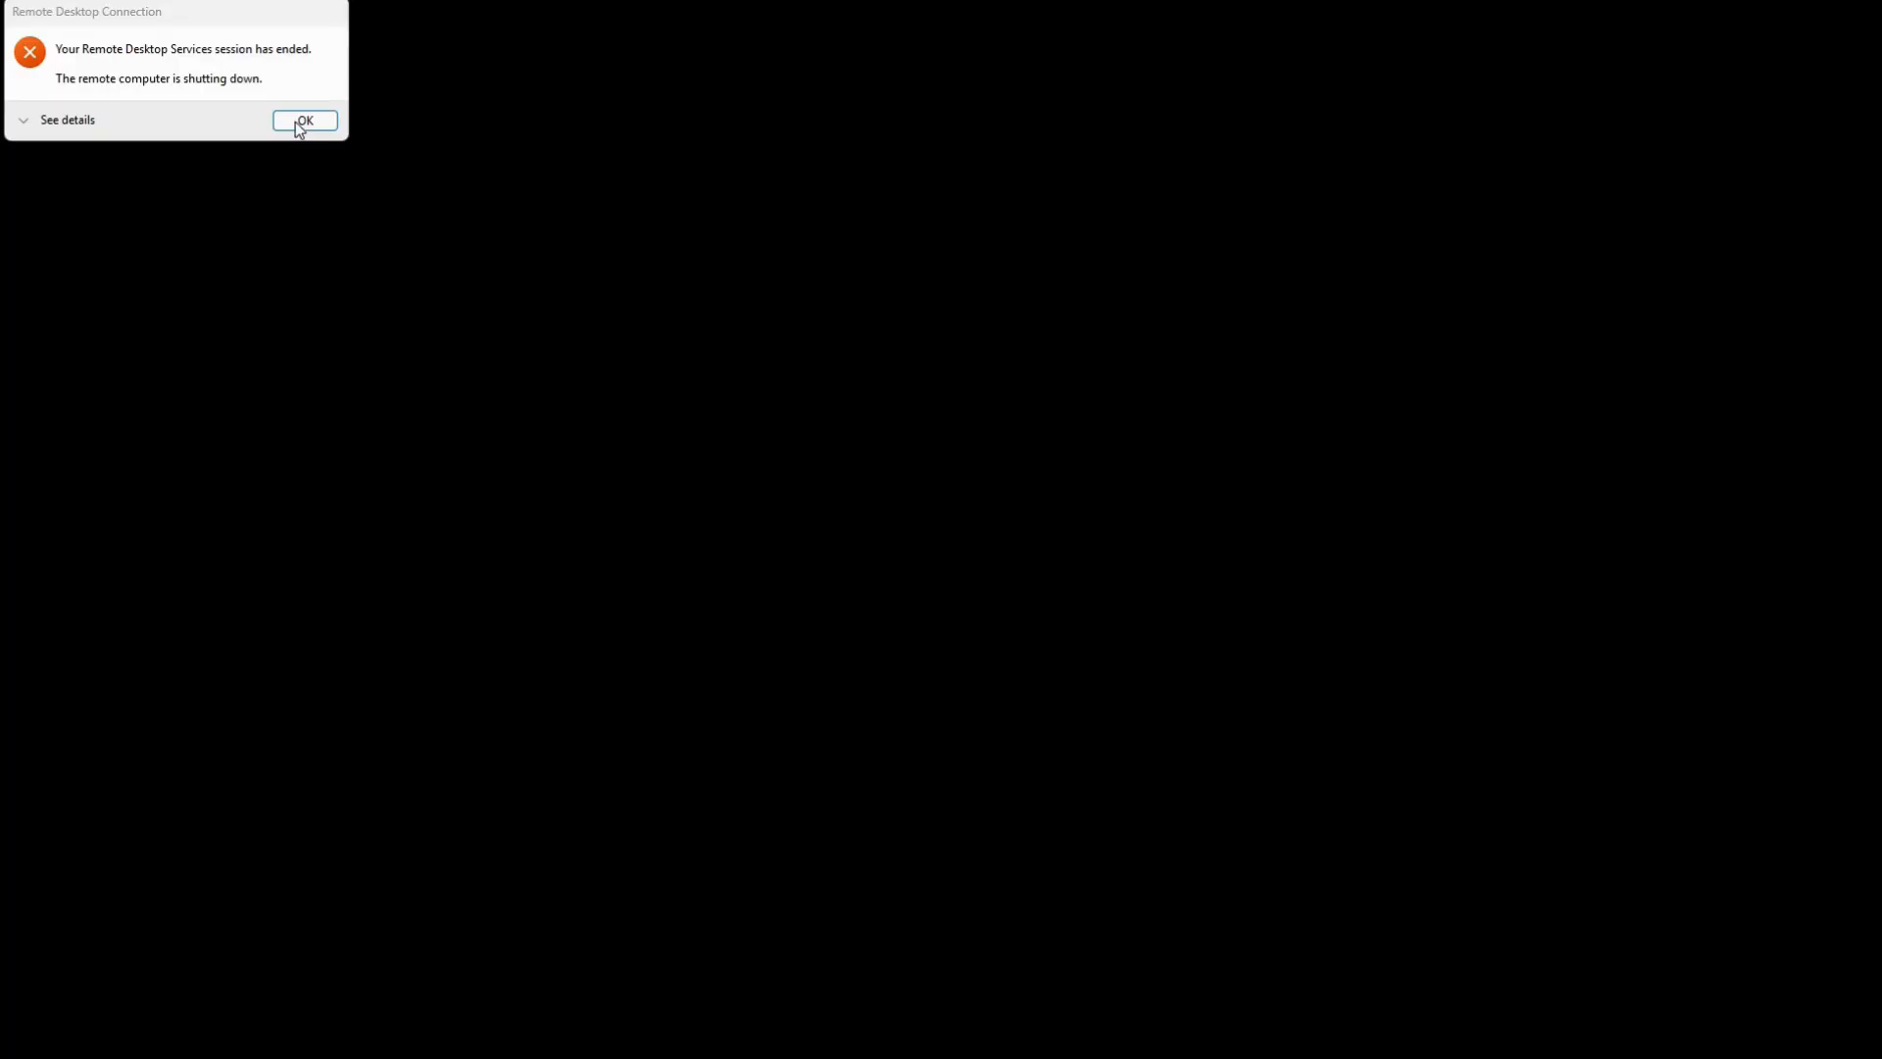
left_click(300, 128)
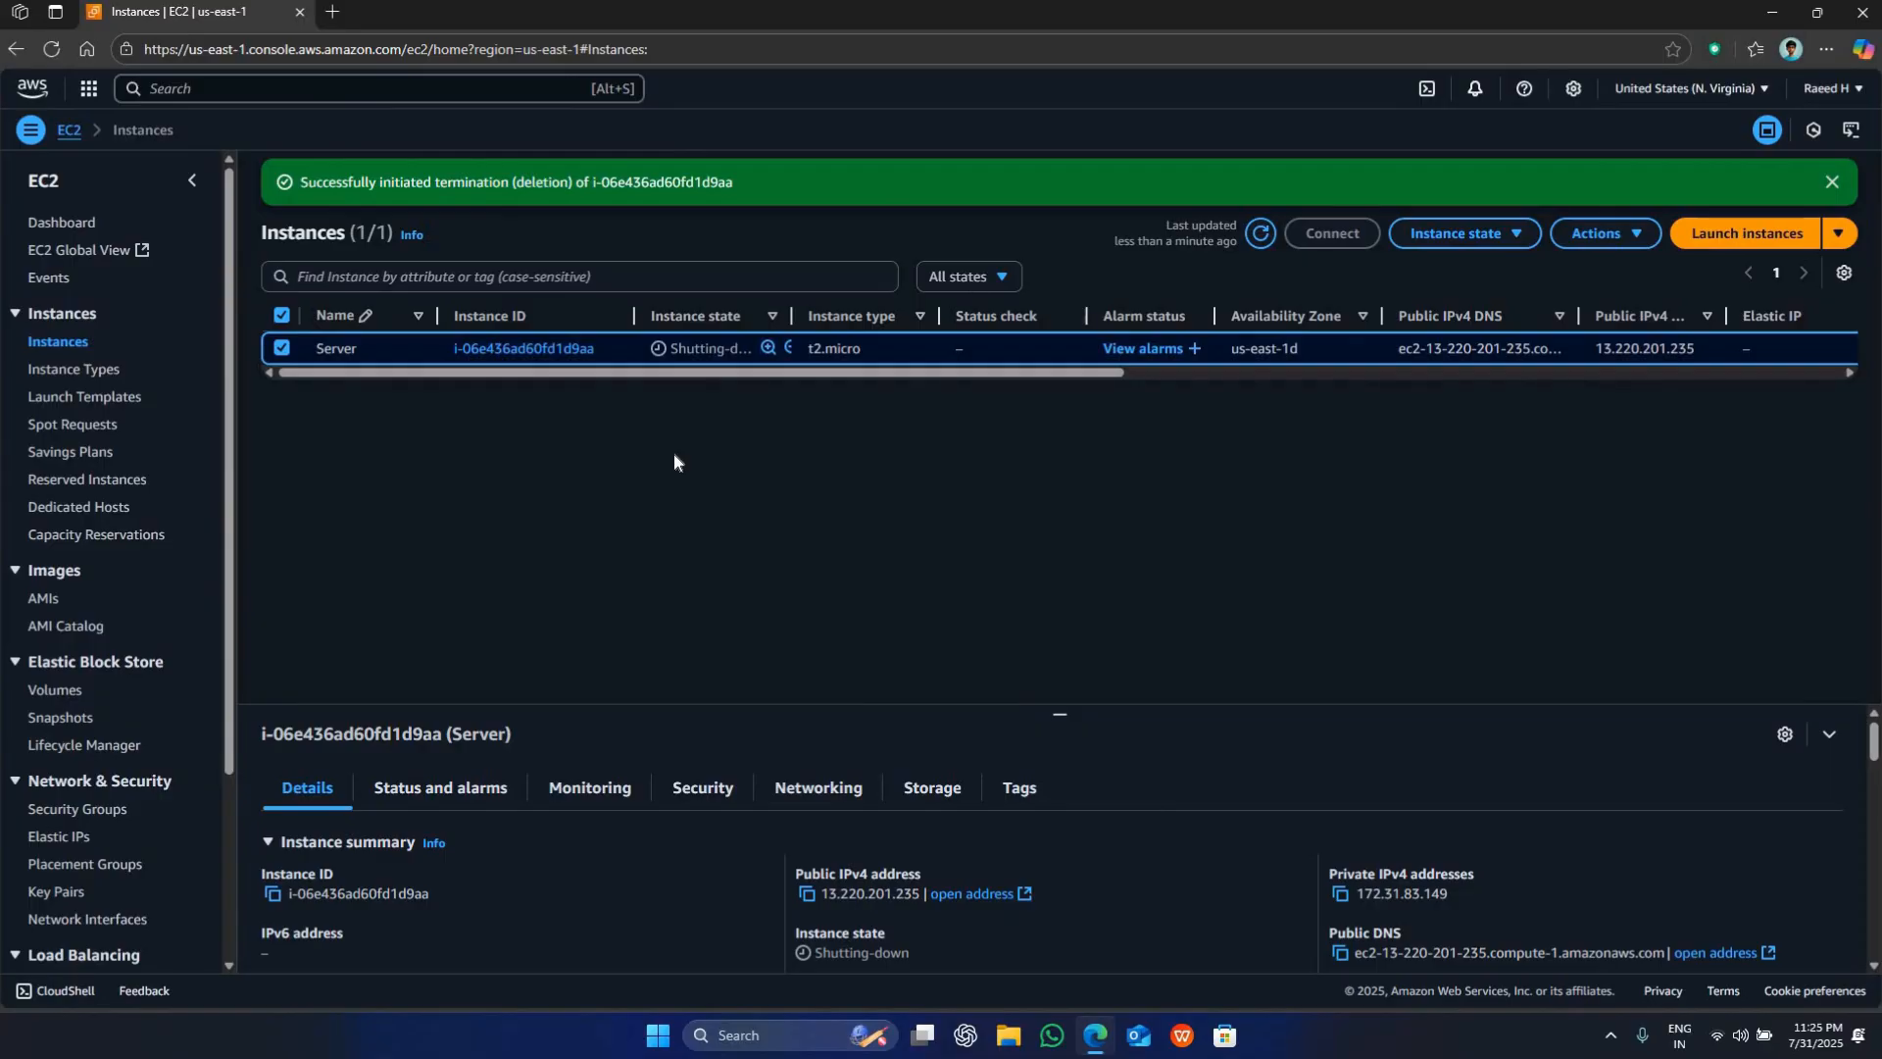
- Start launching a new EC2 instance and name it Recovery-Server
key("ctrl+j")
left_click(1746, 129)
left_click(1209, 534)
left_click(1730, 239)
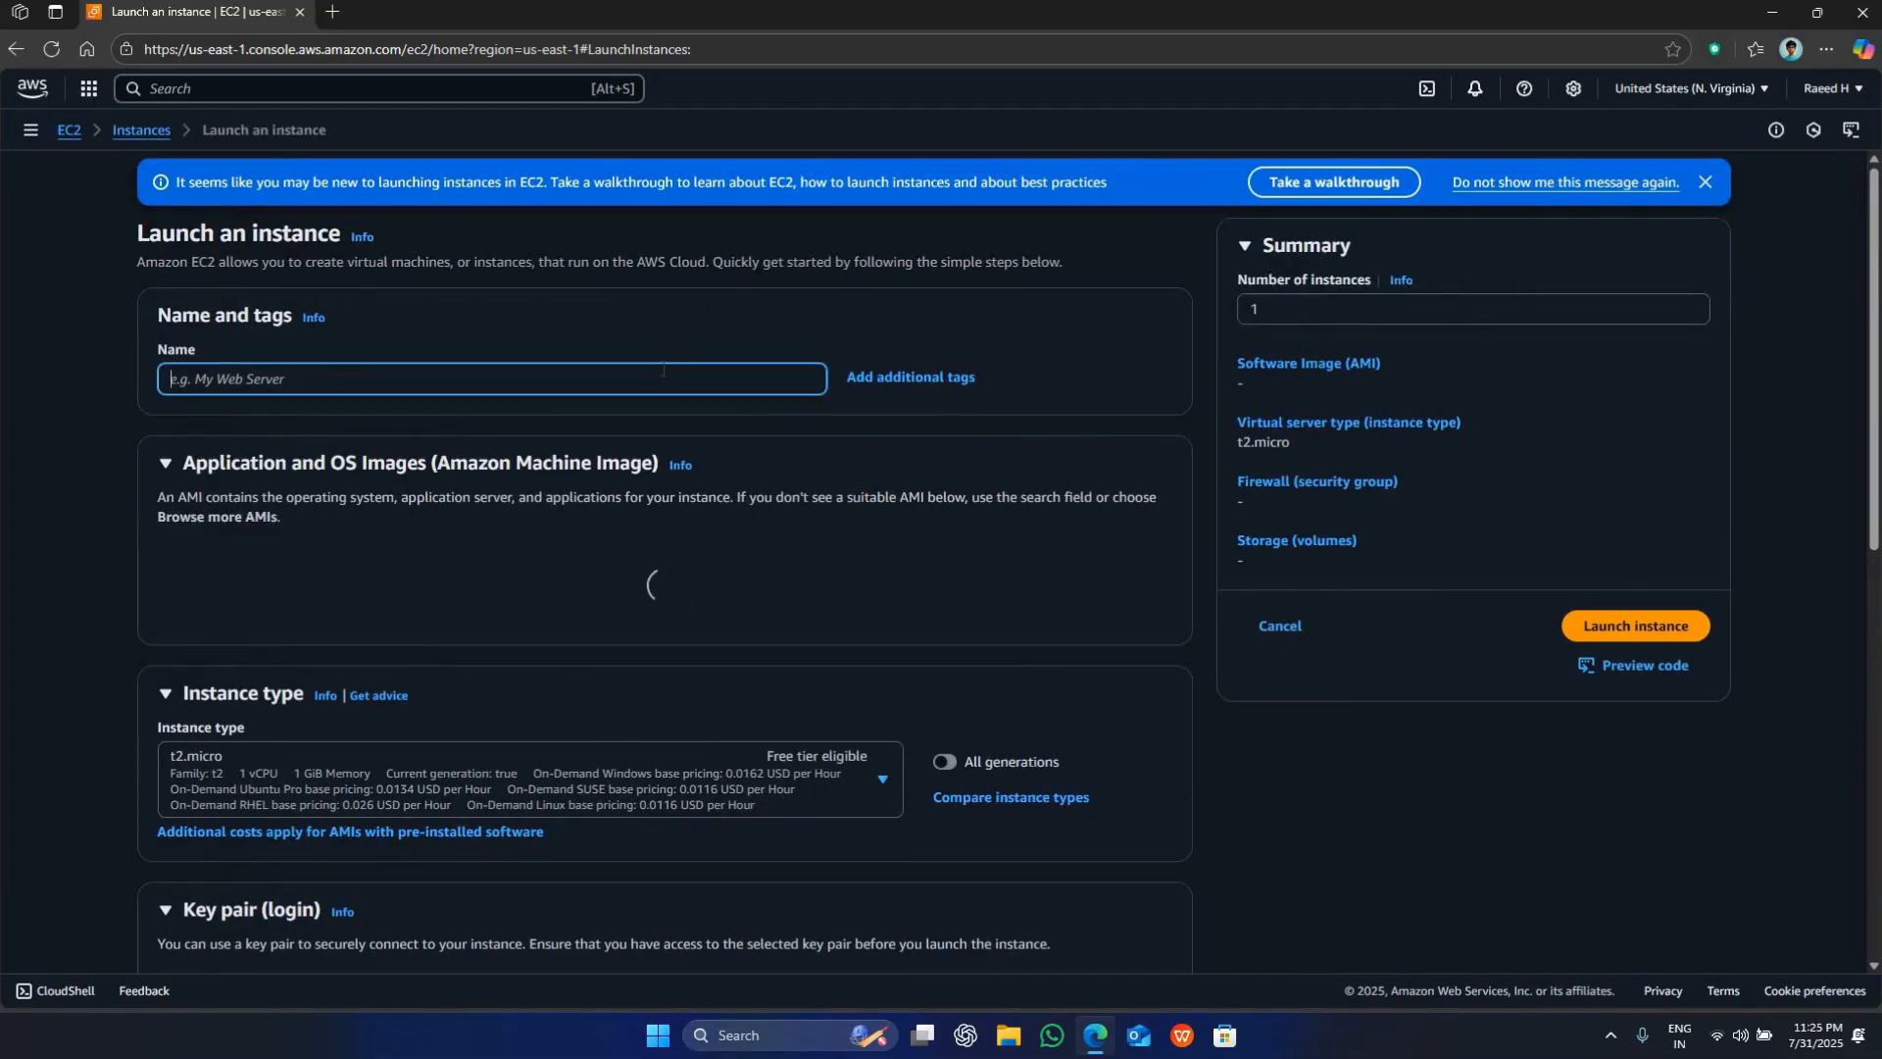
type("Recivery")
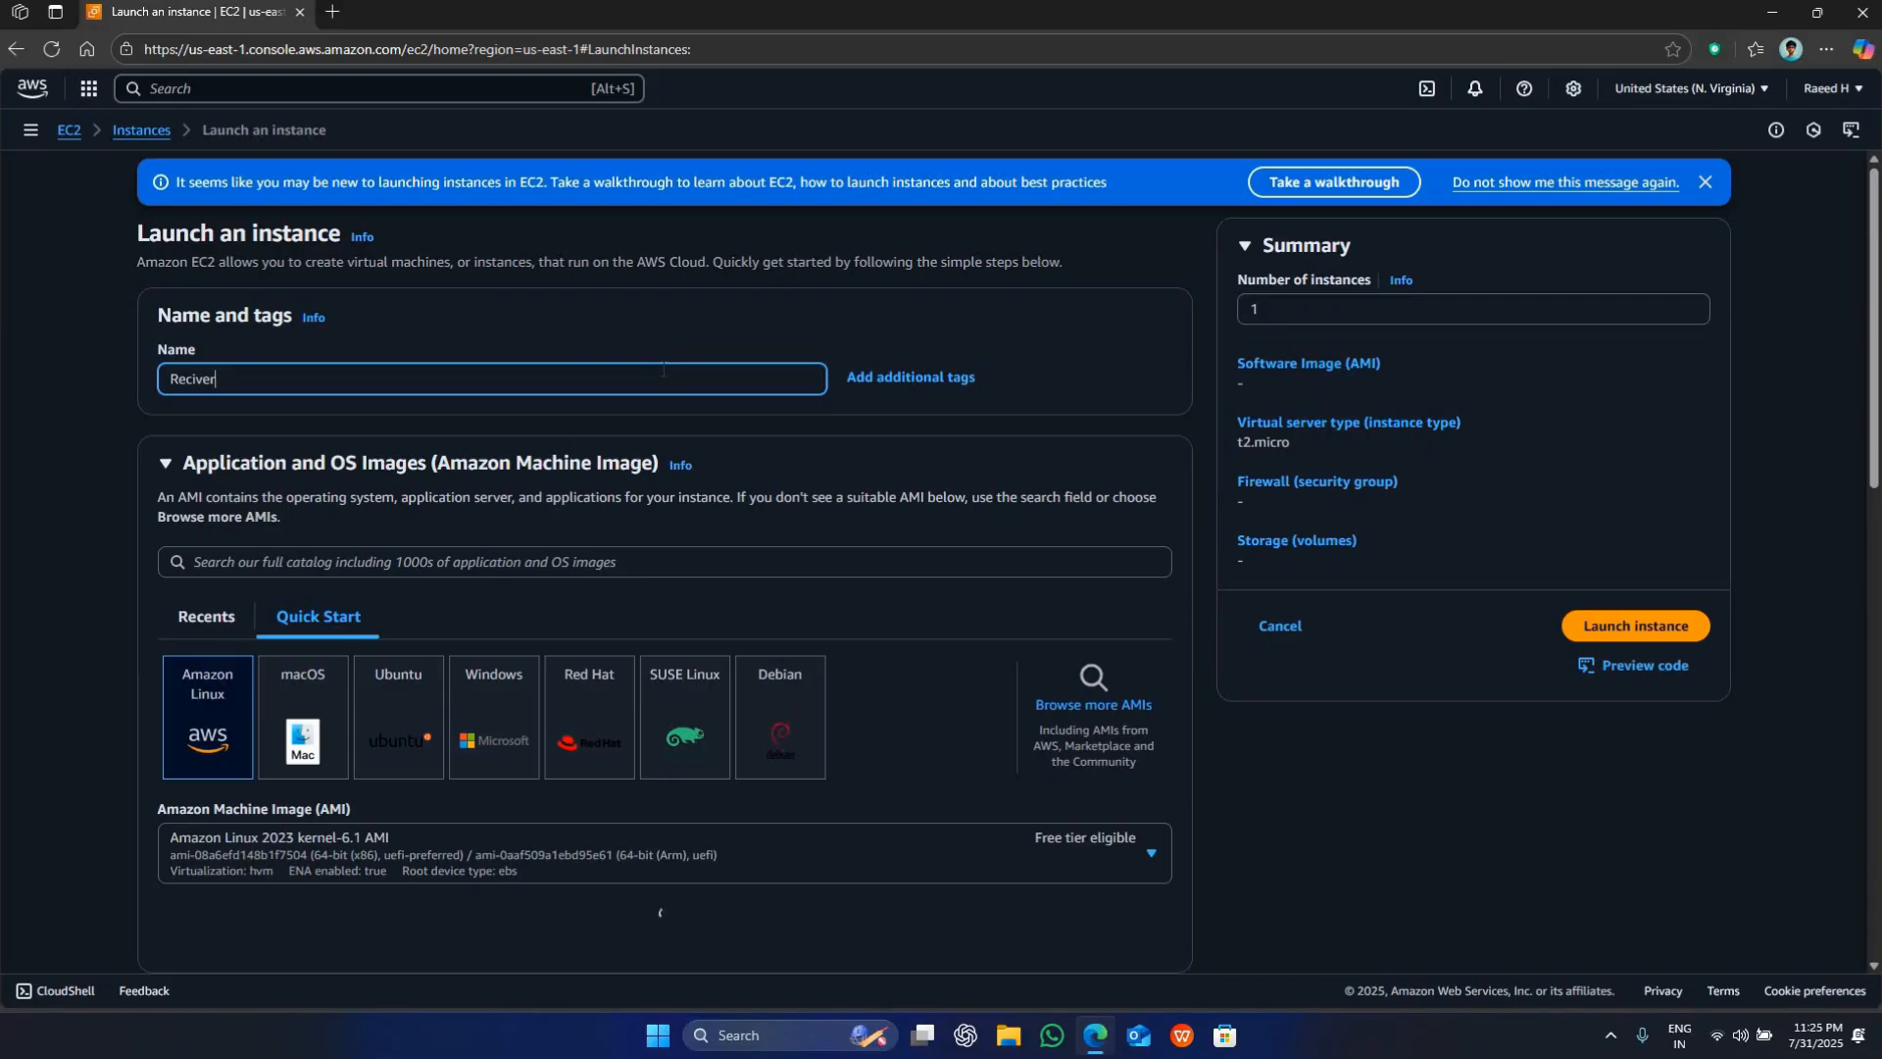
key("BackSpace")
key("BackSpace")
key("BackSpace")
key("BackSpace")
key("BackSpace")
key("BackSpace")
key("BackSpace")
type("Re")
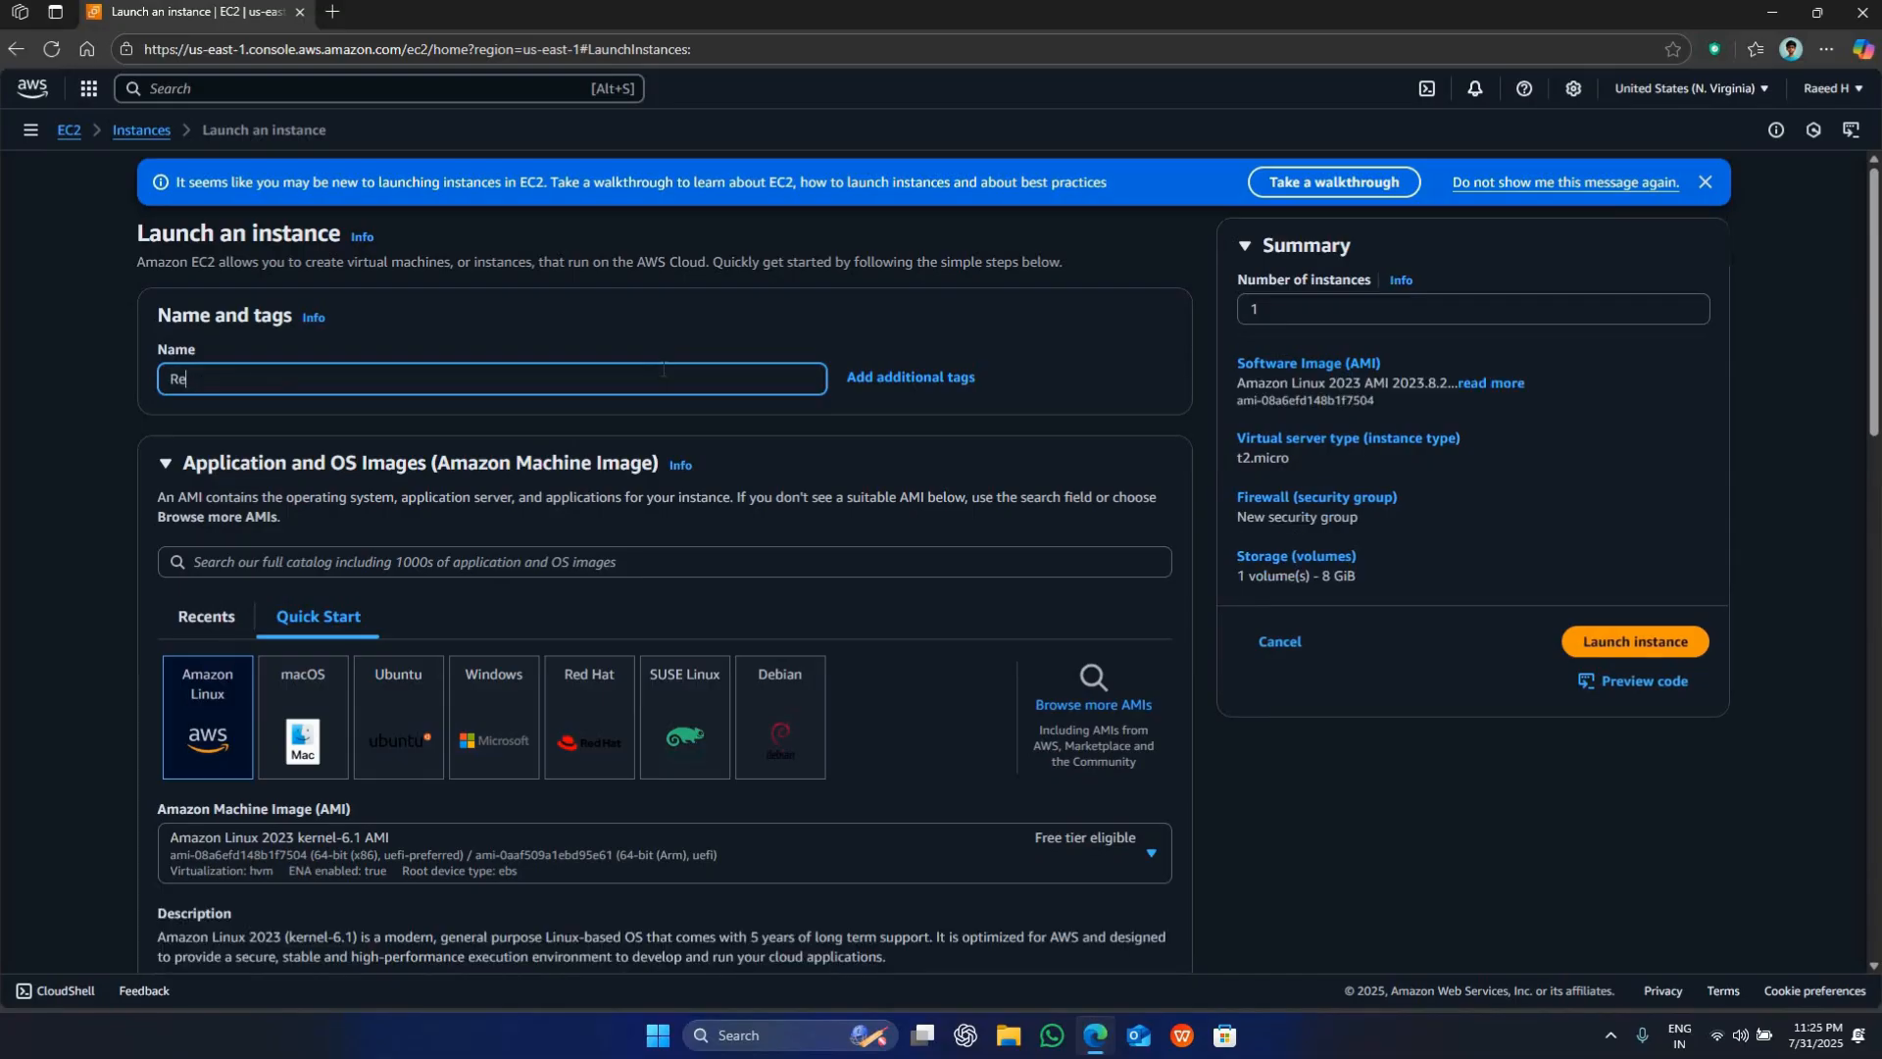
type("covery-Server")
- Choose the Windows image Microsoft Windows Server 2022 Base for the Recovery-Server instance
left_click(494, 716)
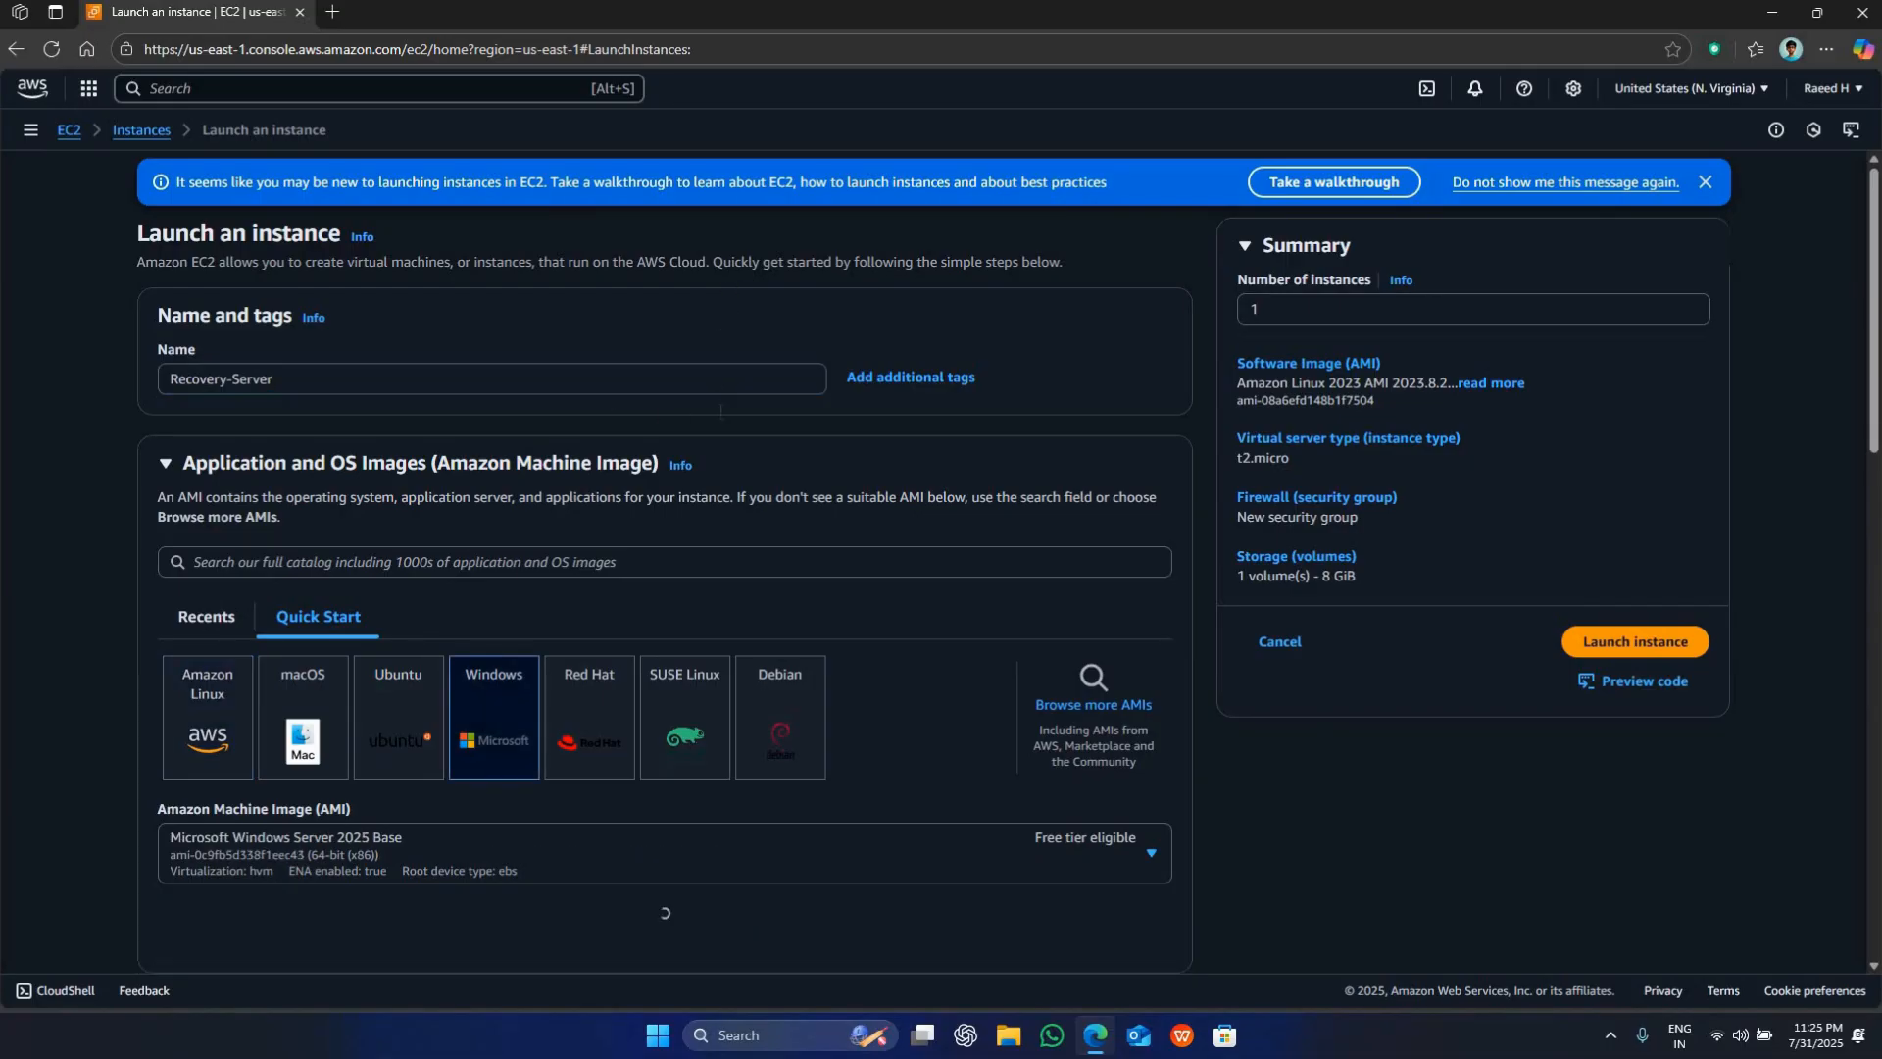
scroll(433, 644, "down", 2)
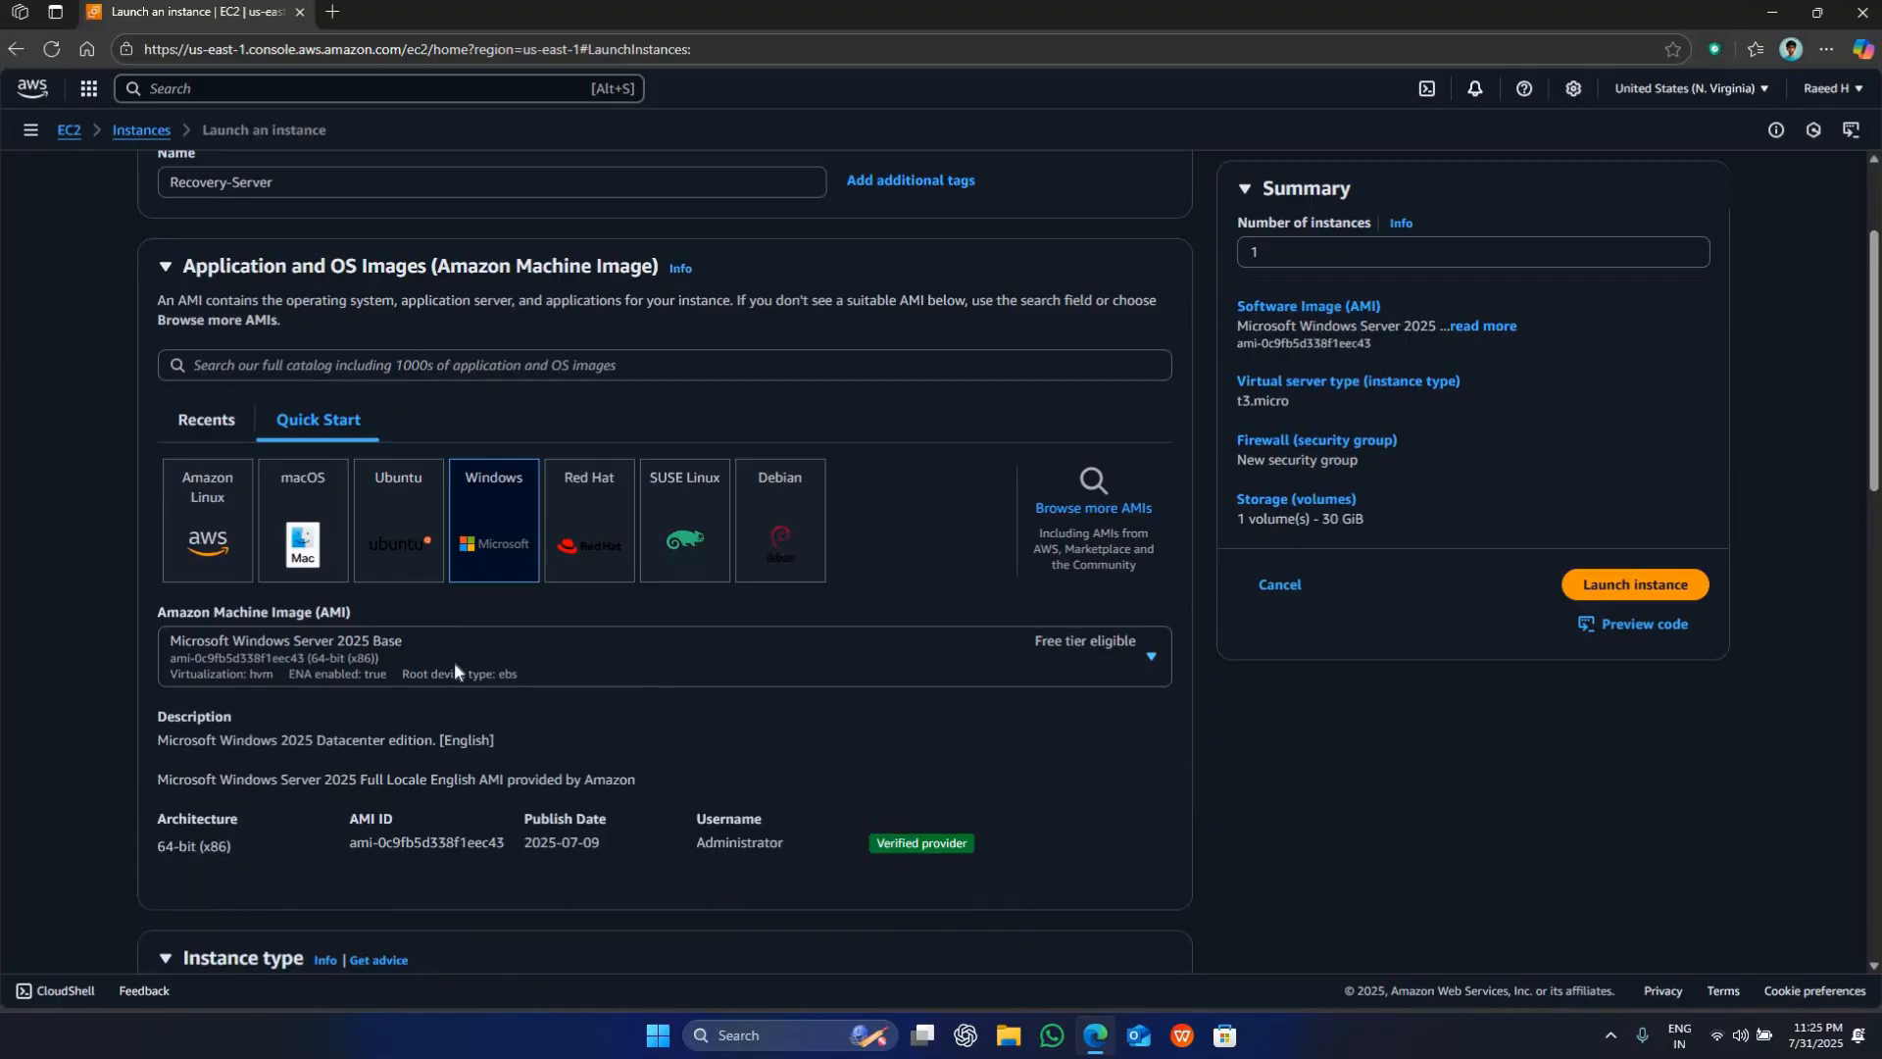
left_click(455, 662)
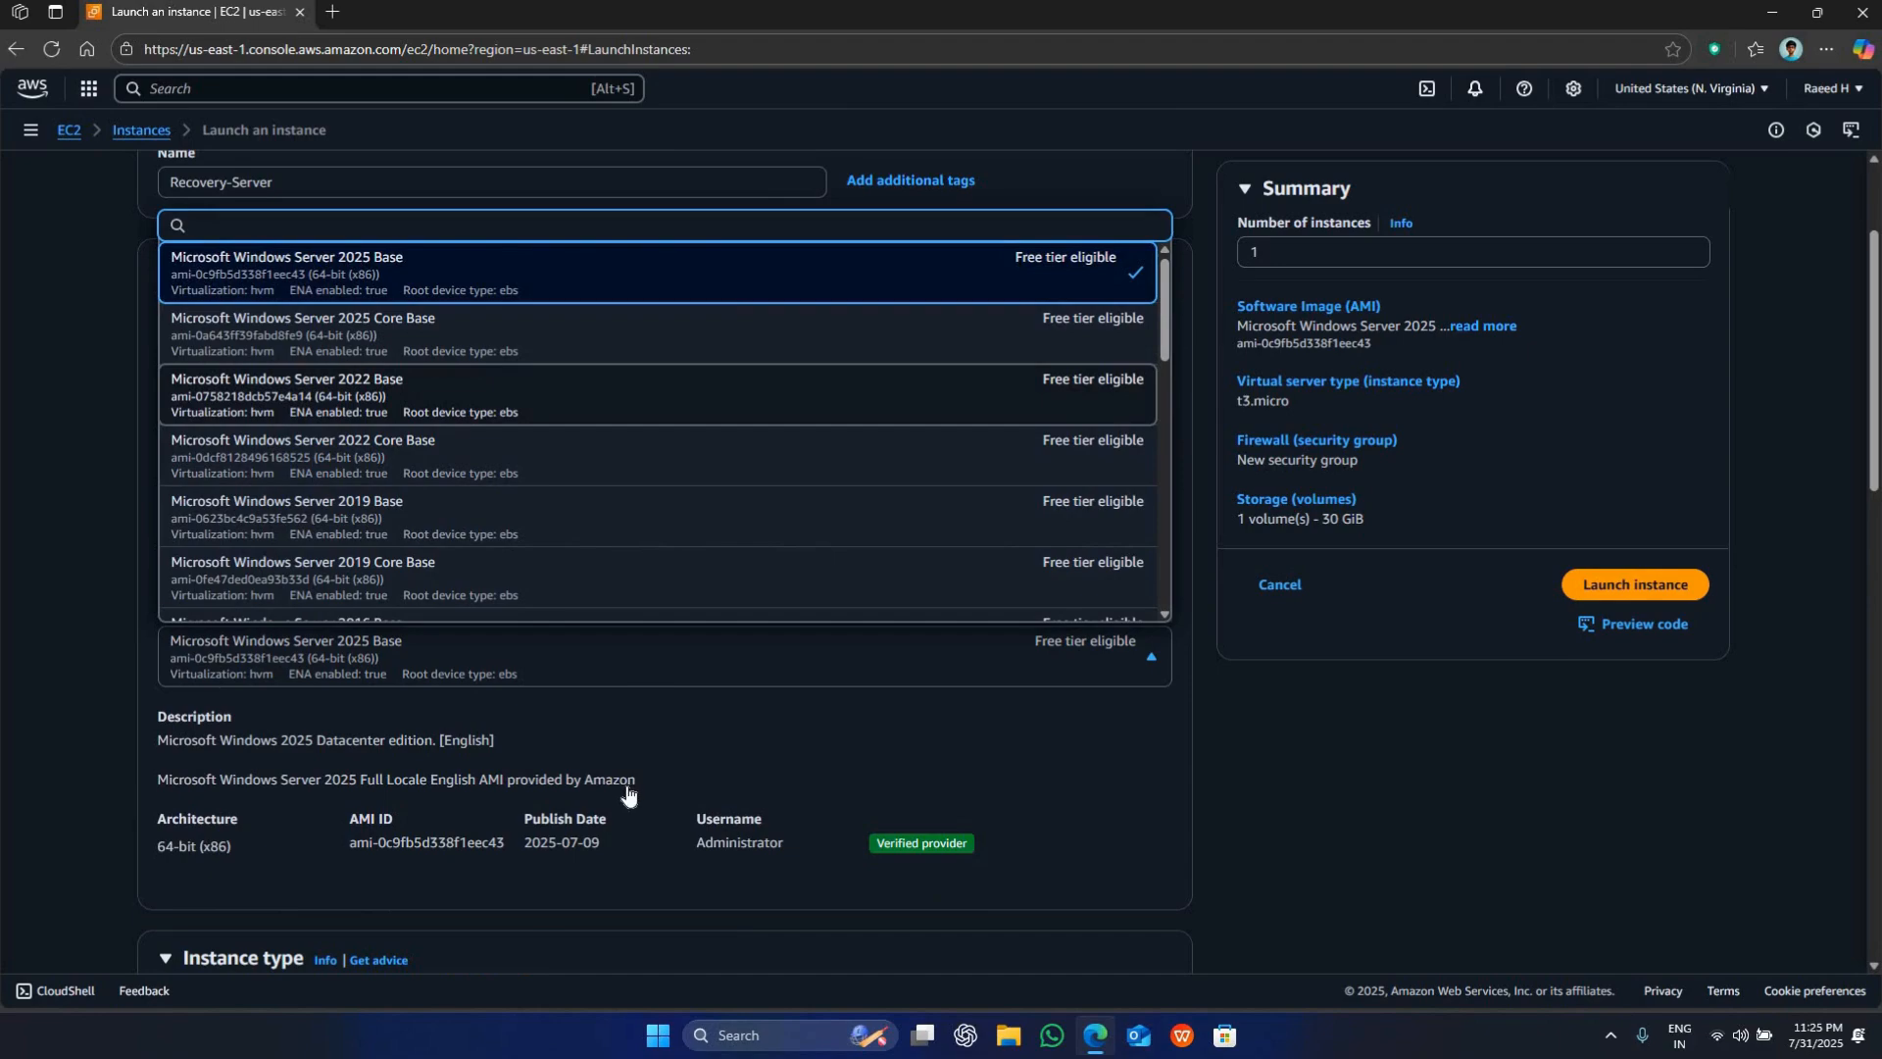
left_click(567, 747)
- Select the existing key pair NewKey for logging in to the Recovery-Server instance
scroll(556, 732, "down", 6)
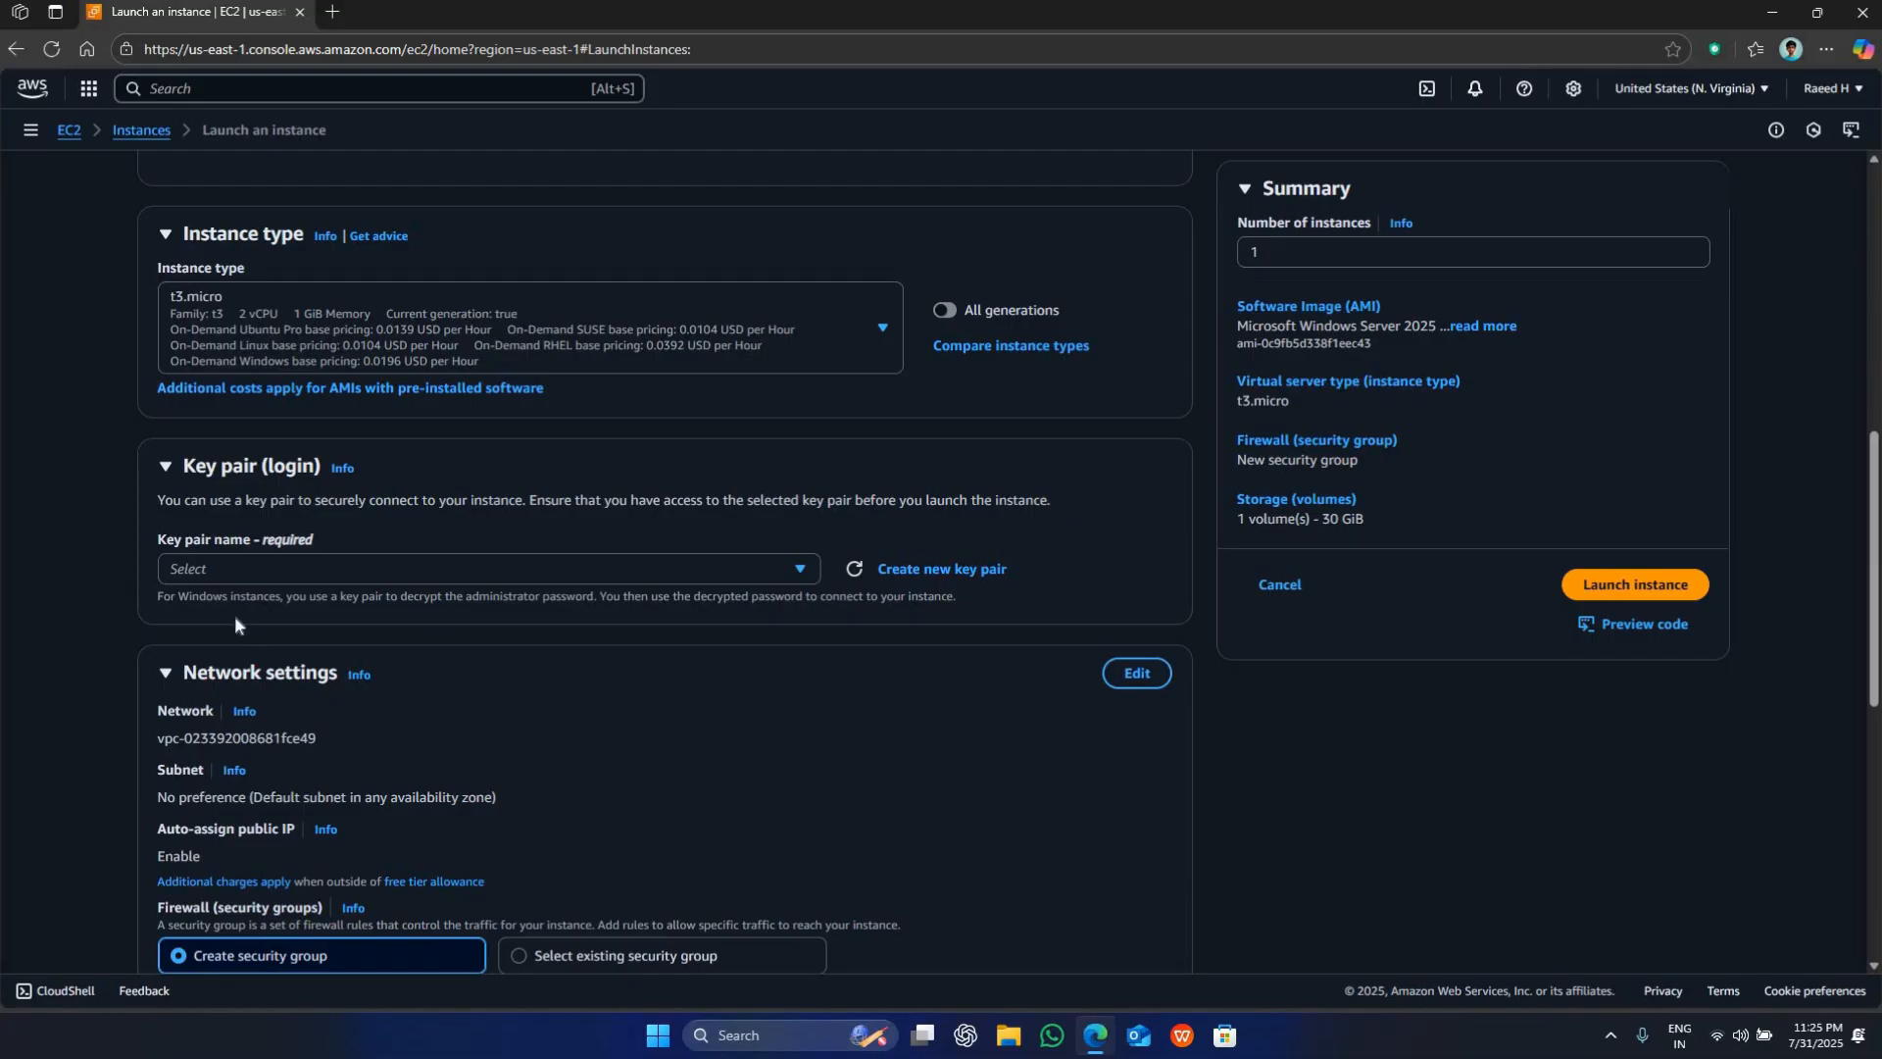
scroll(244, 600, "up", 3)
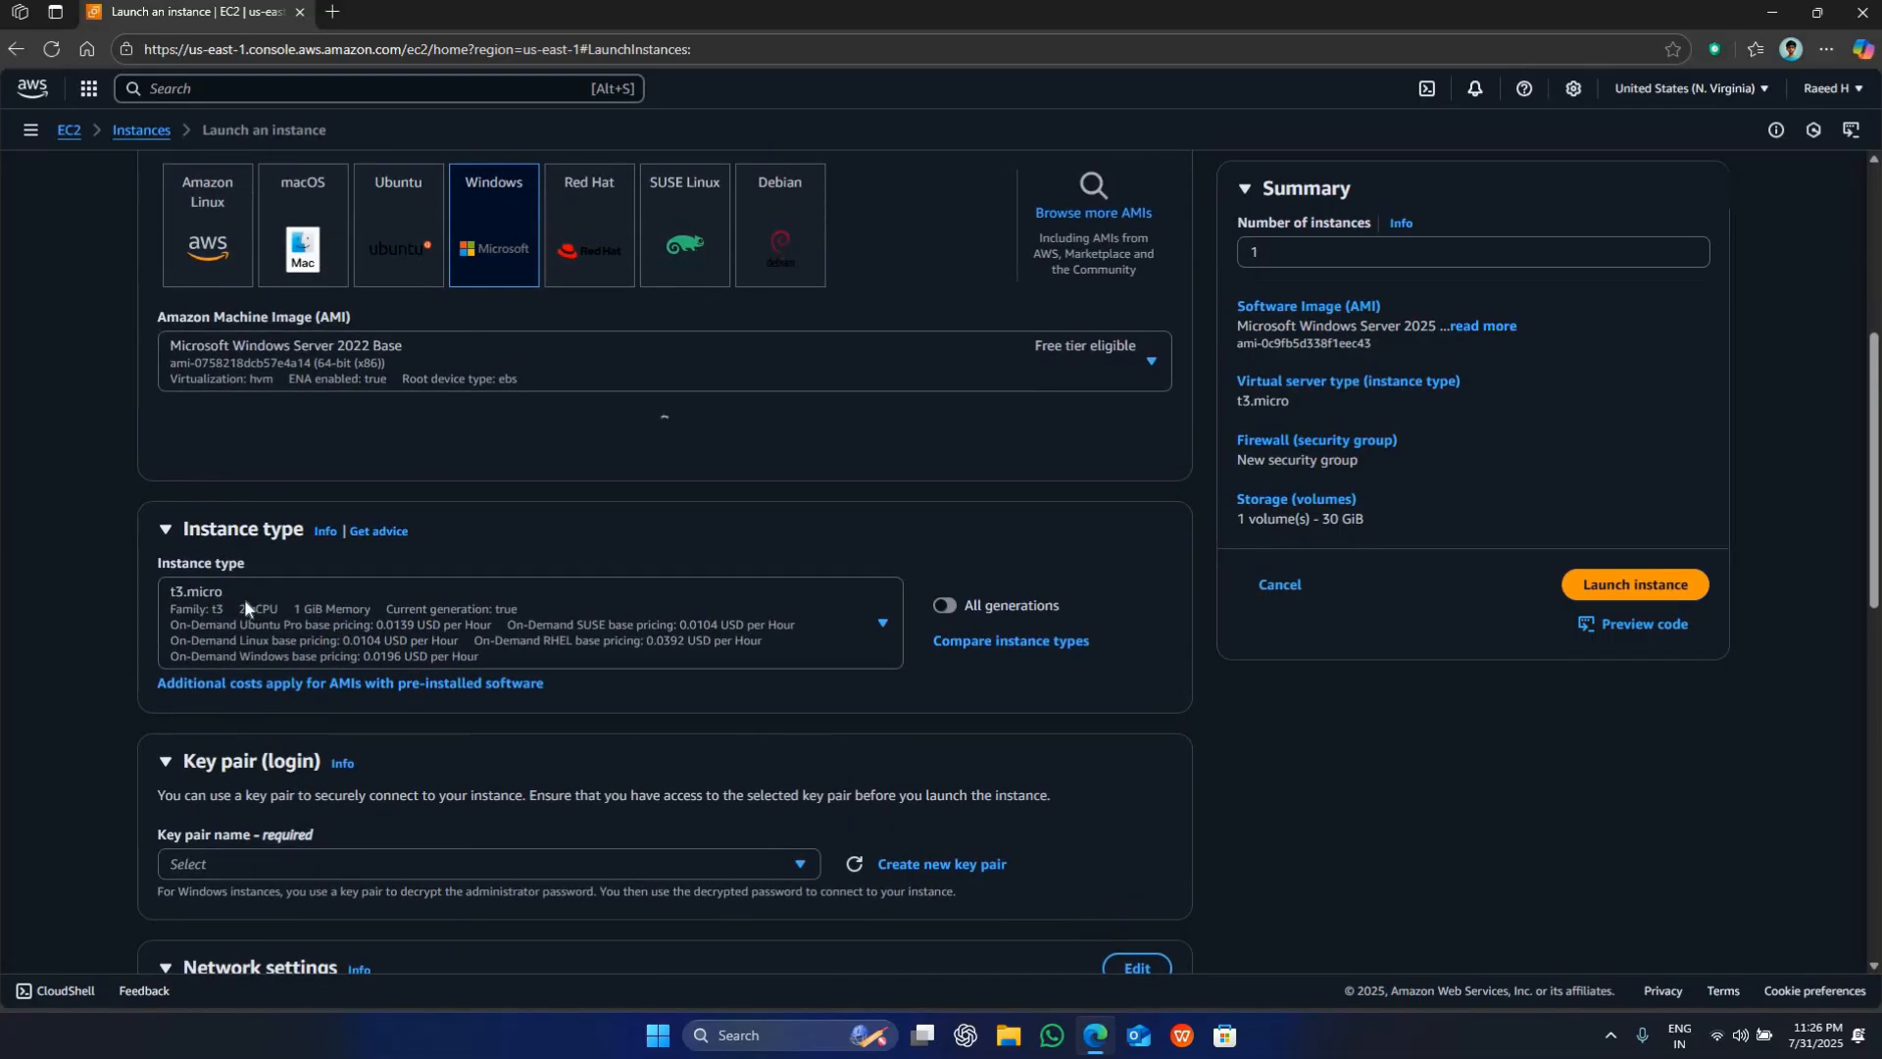
scroll(333, 675, "down", 3)
left_click(342, 692)
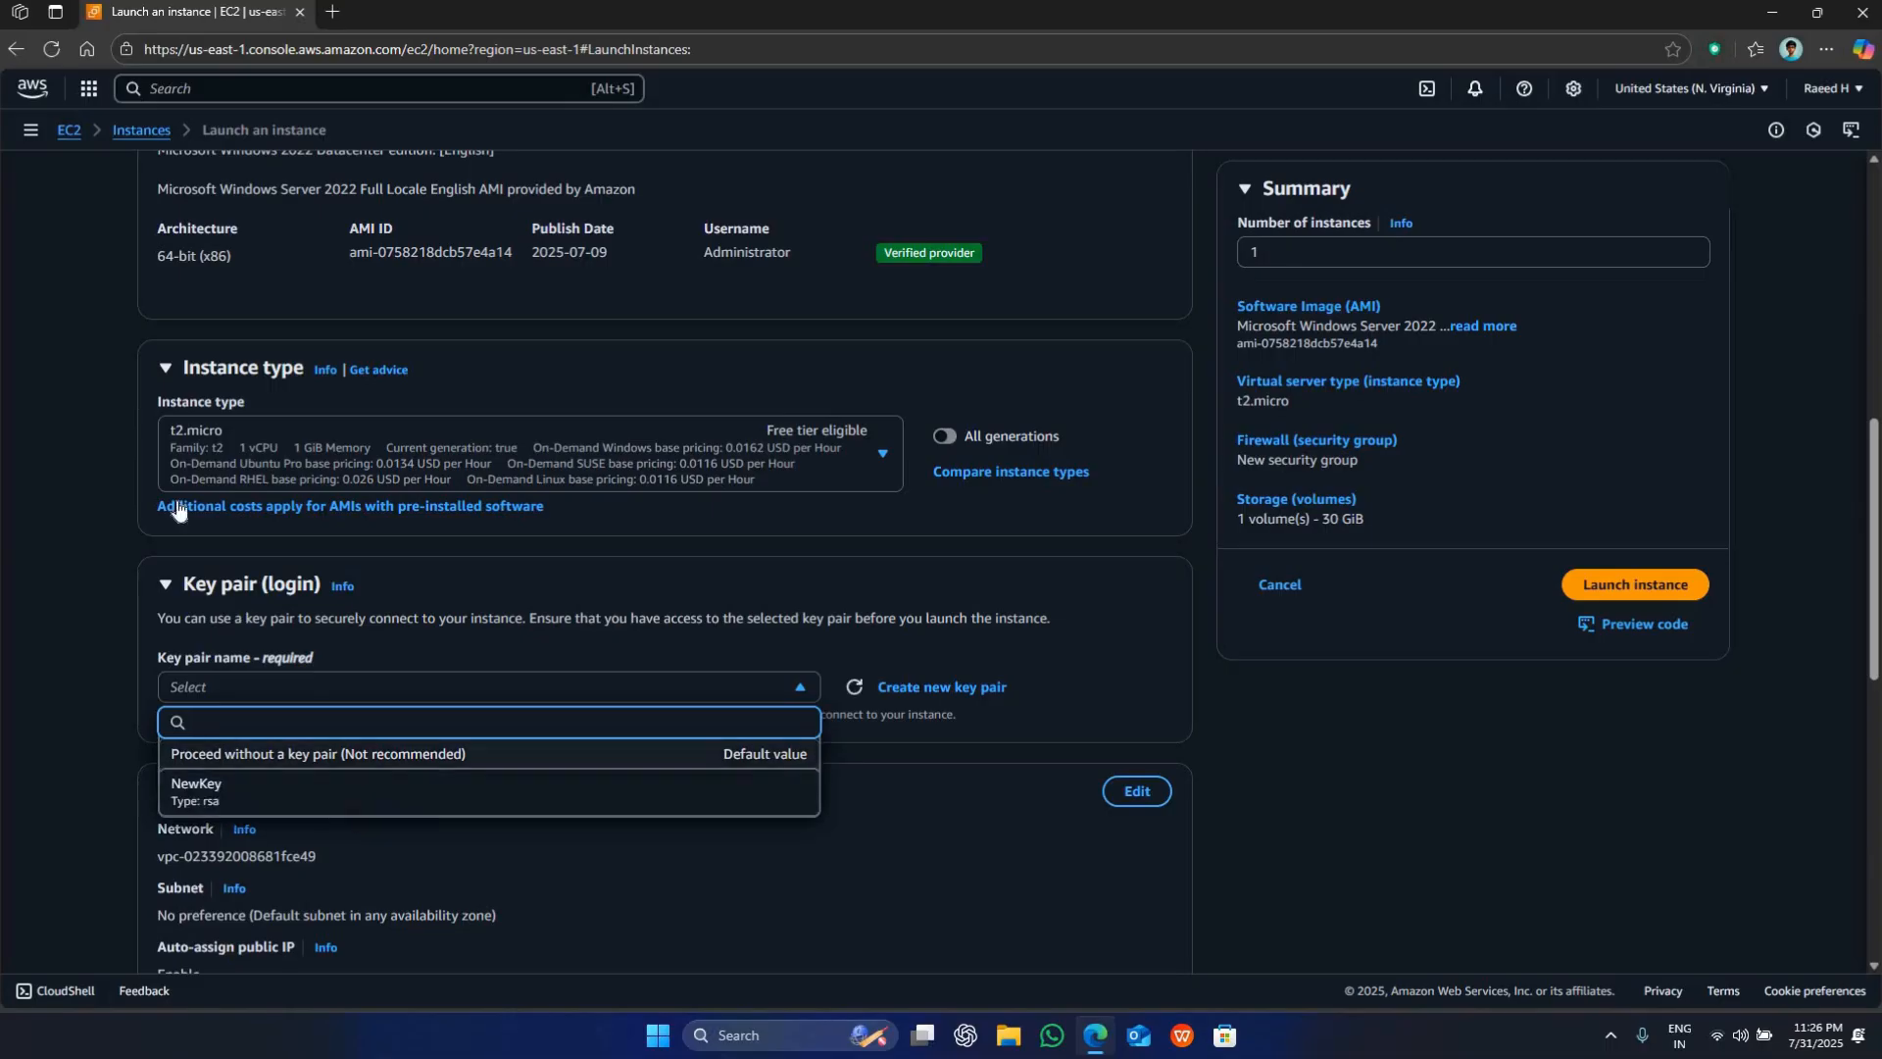
left_click(196, 789)
scroll(254, 754, "down", 5)
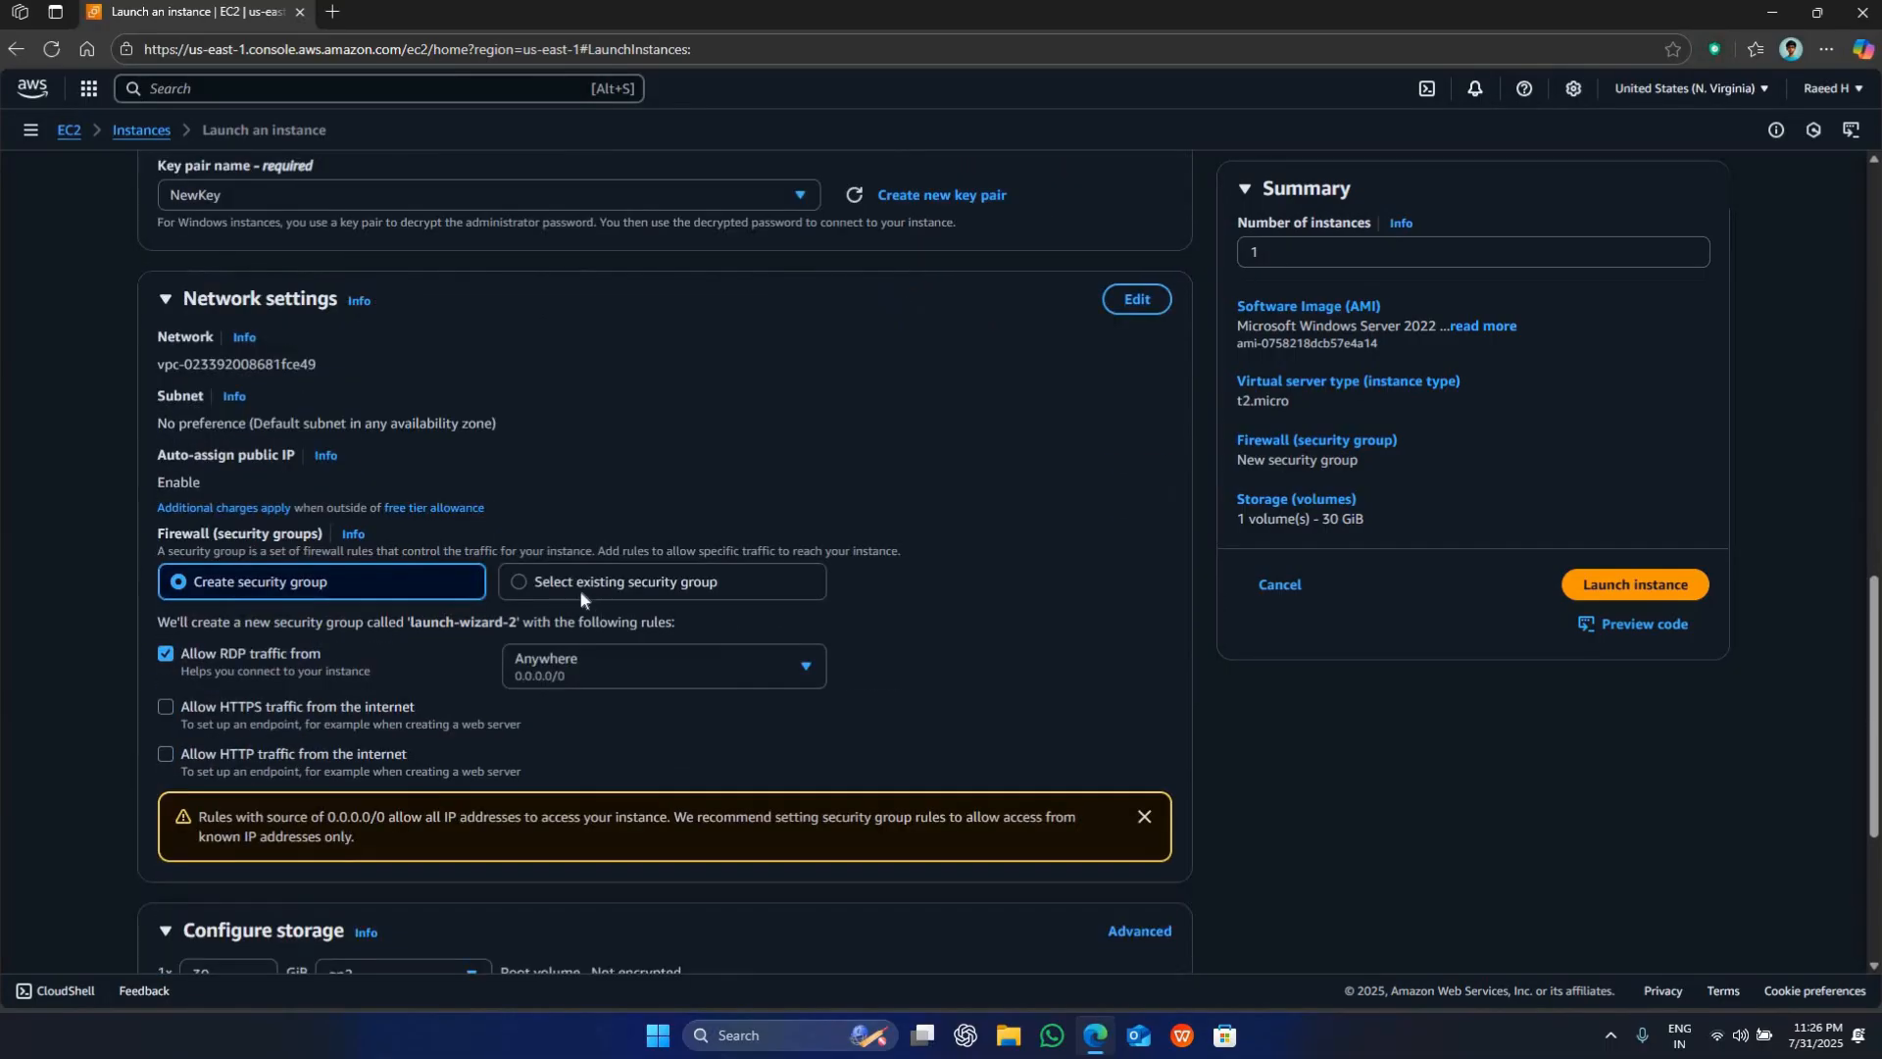
- Assign the existing launch-wizard-1 security group to the Recovery-Server and launch the instance
left_click(615, 584)
left_click(255, 649)
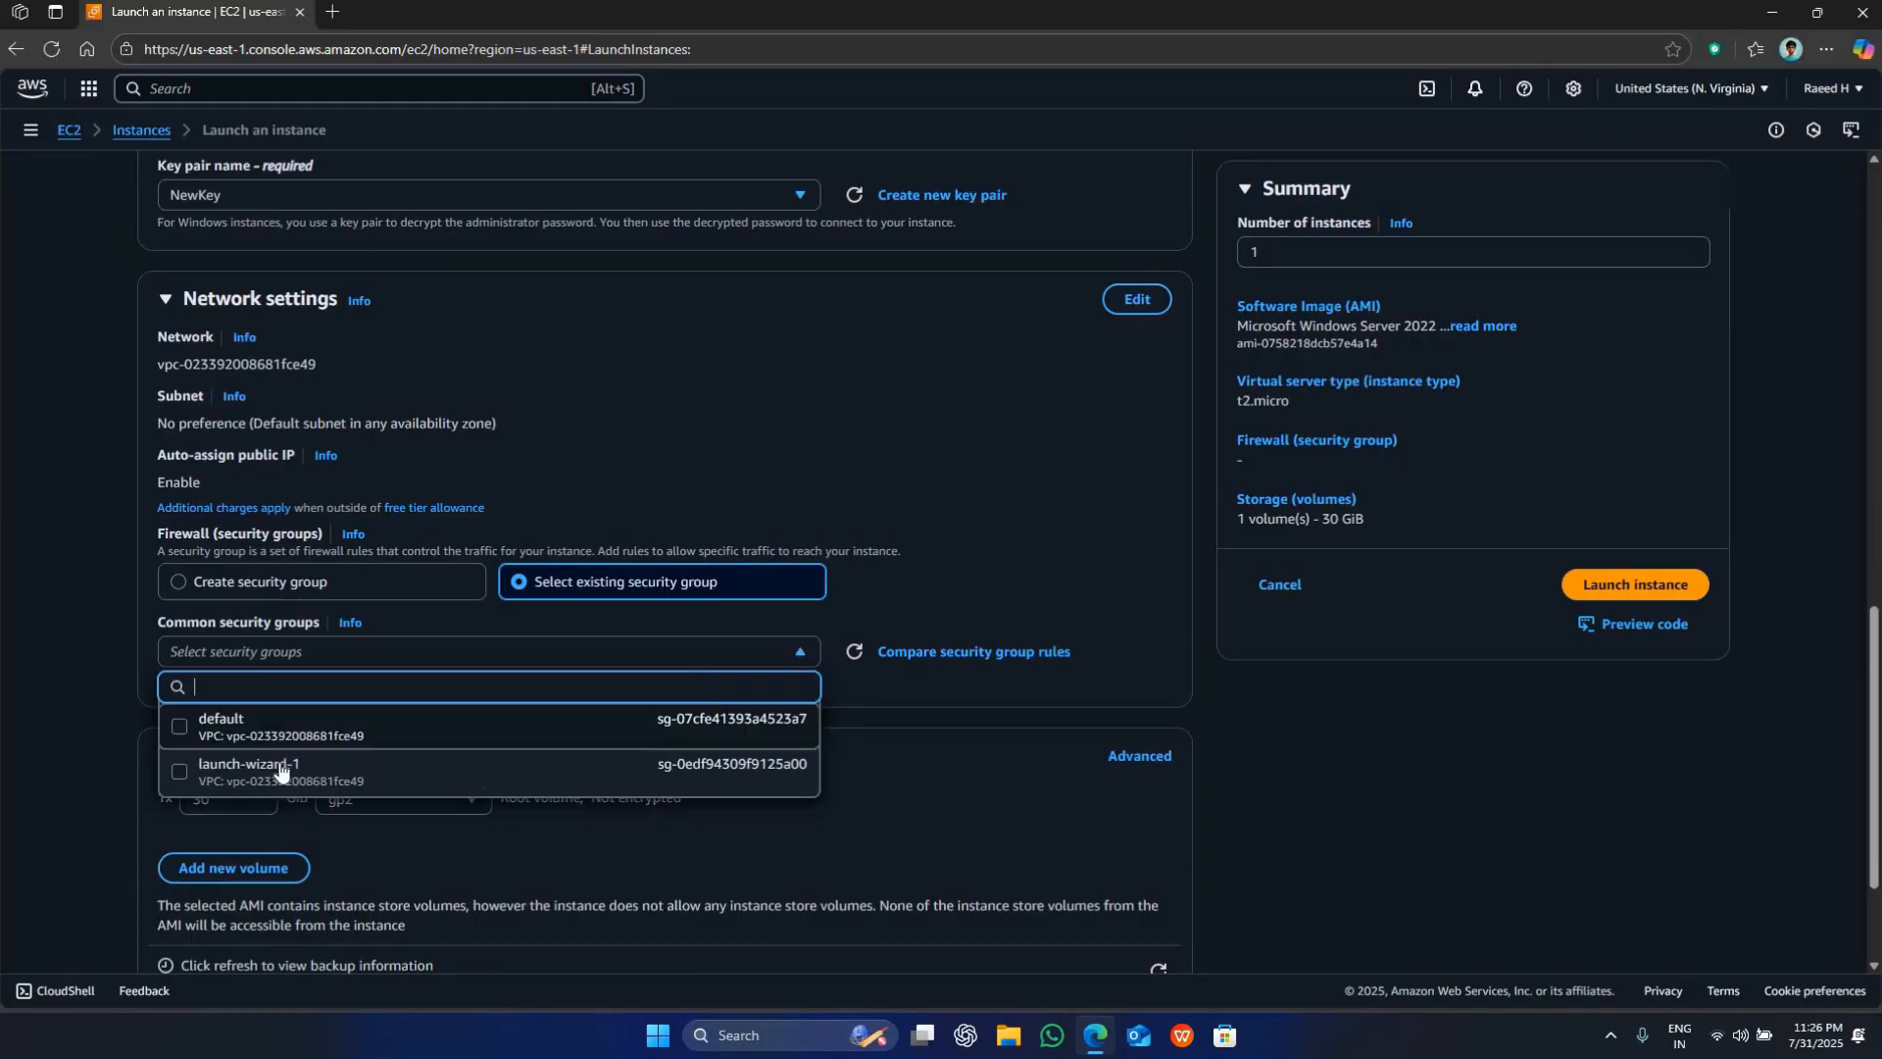
left_click(613, 771)
scroll(610, 625, "down", 3)
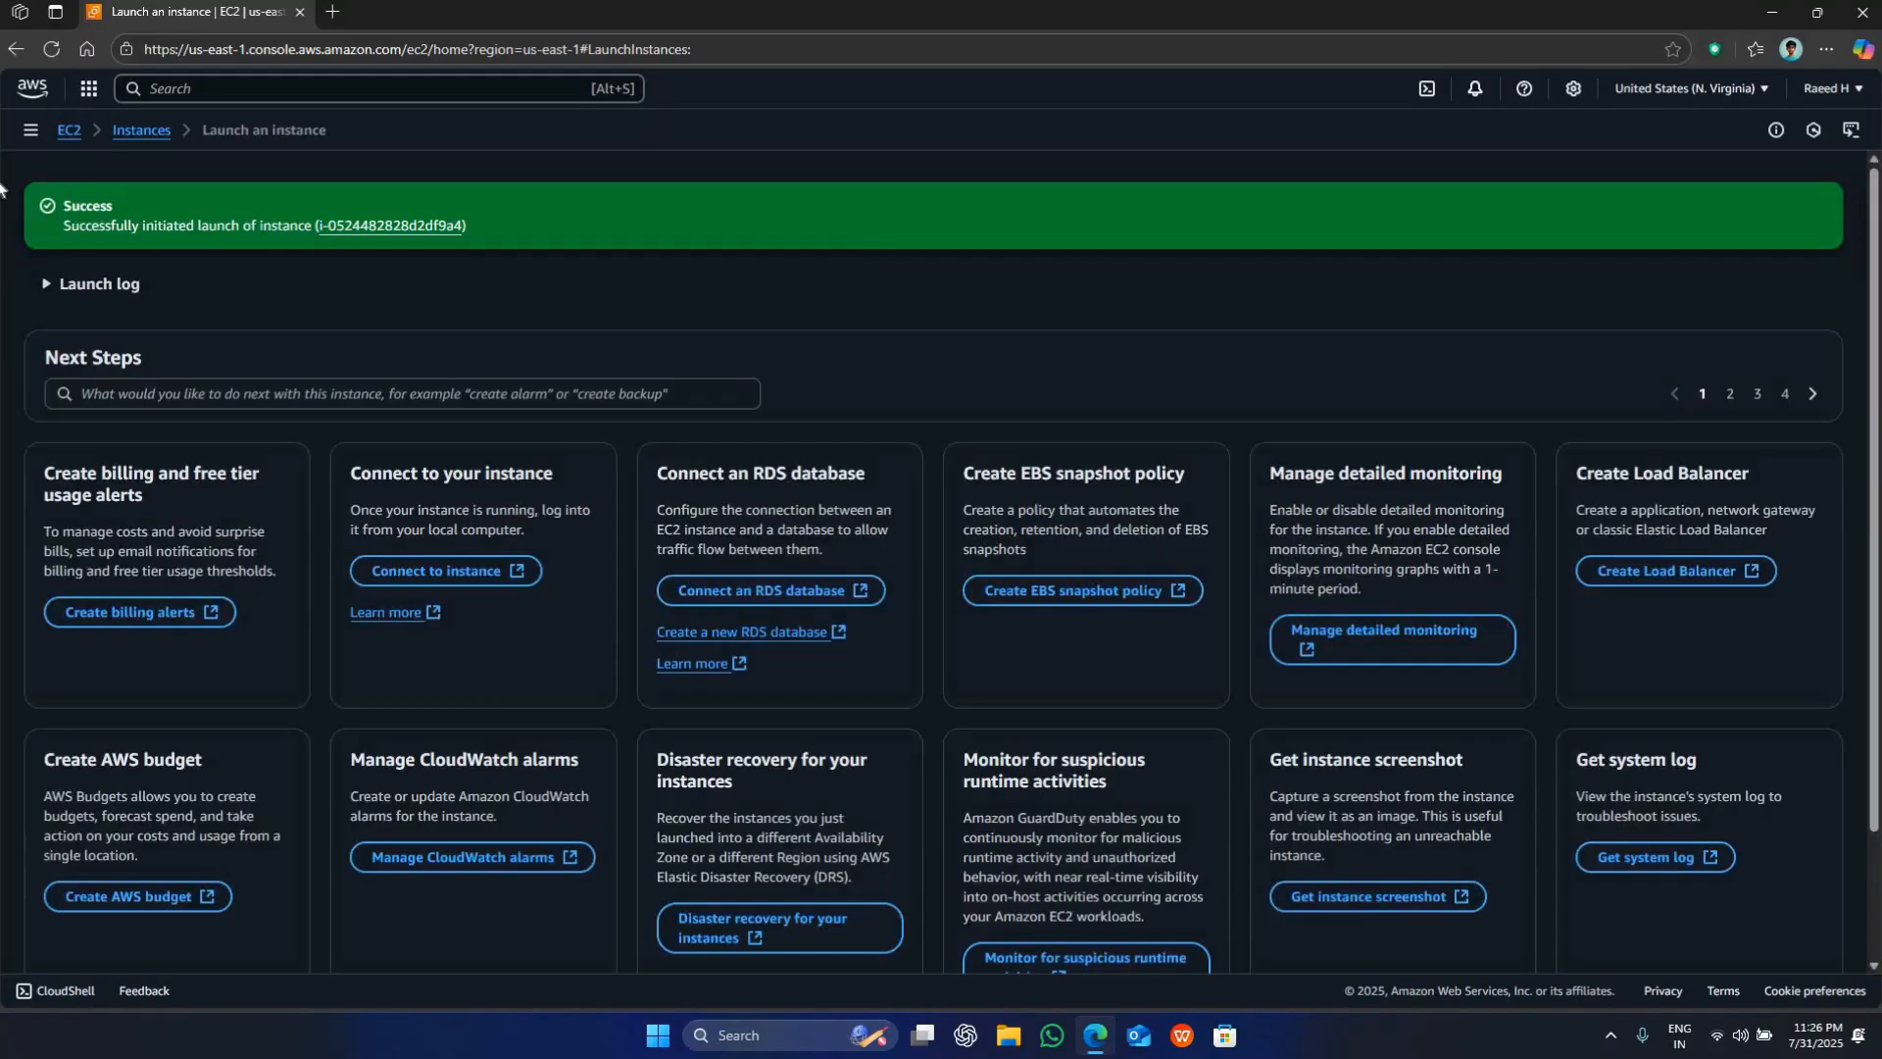
- View the EC2 instances list, and refresh the Elastic Block Store volumes list to check which volumes exist
left_click(30, 130)
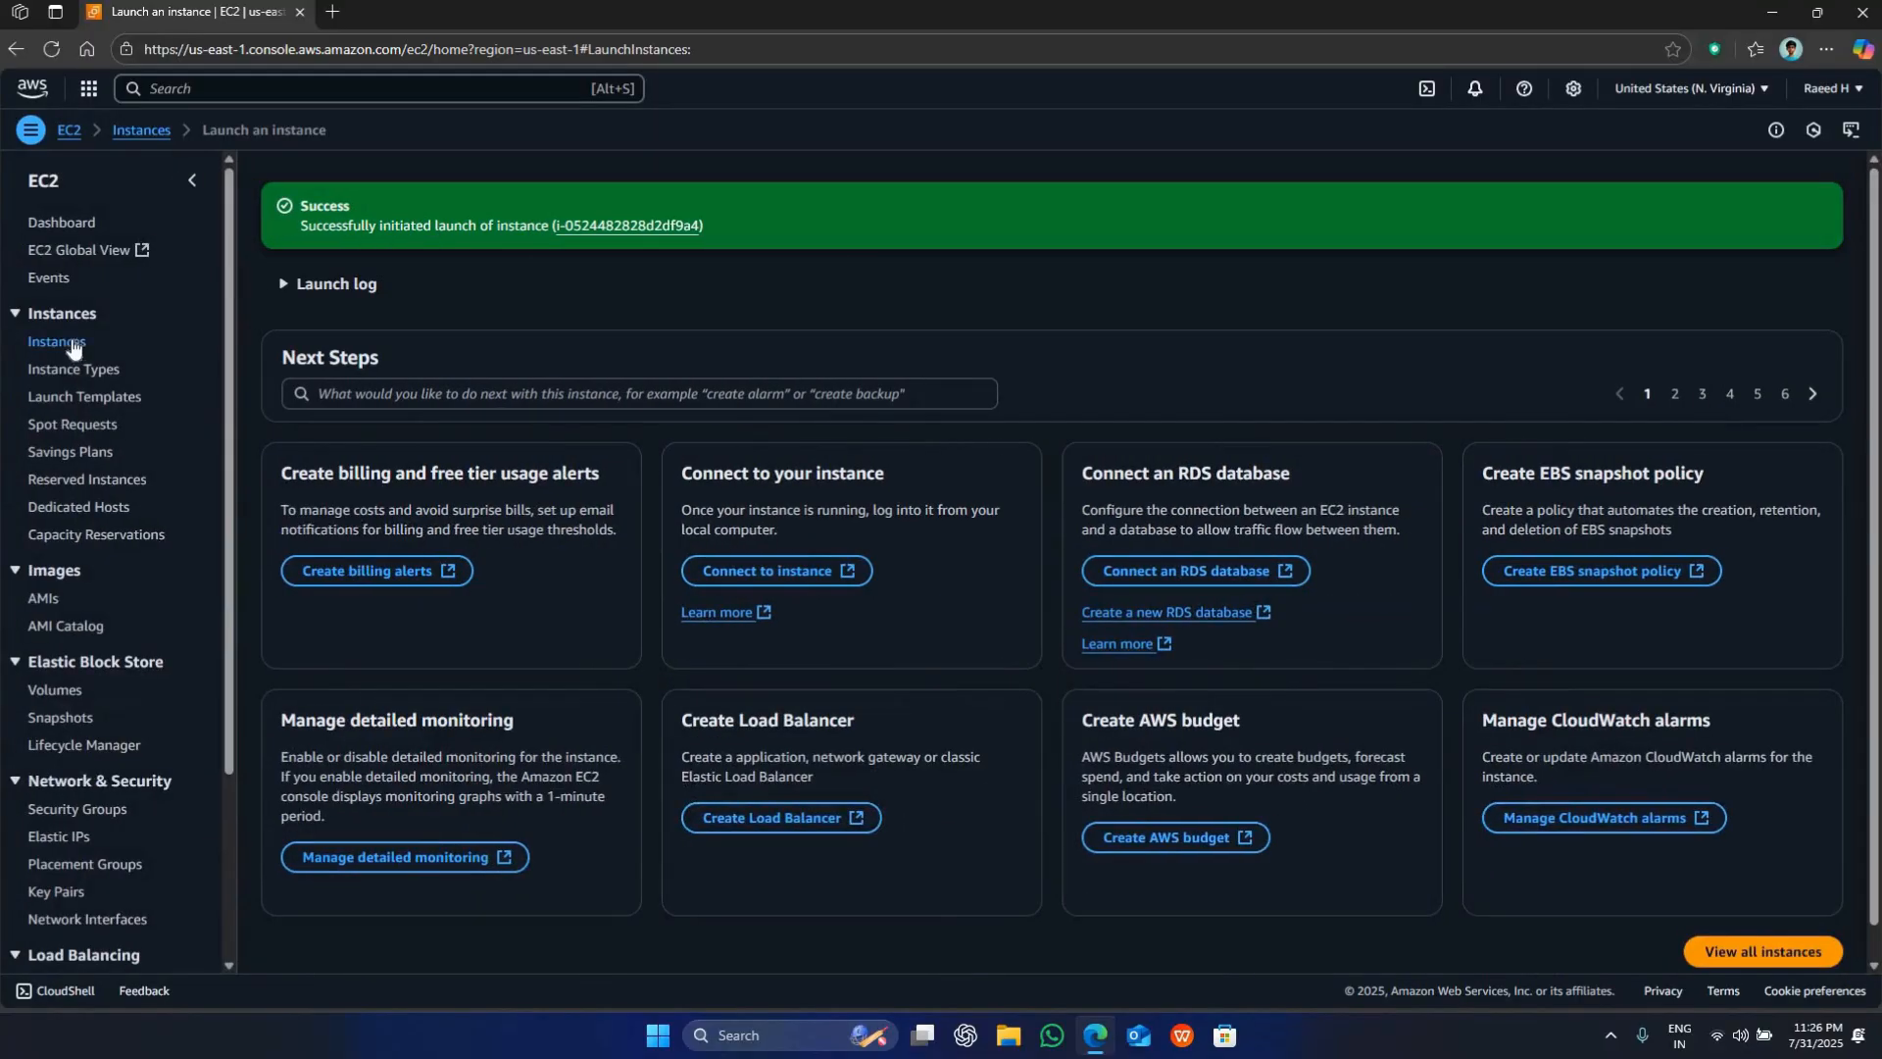
left_click(58, 341)
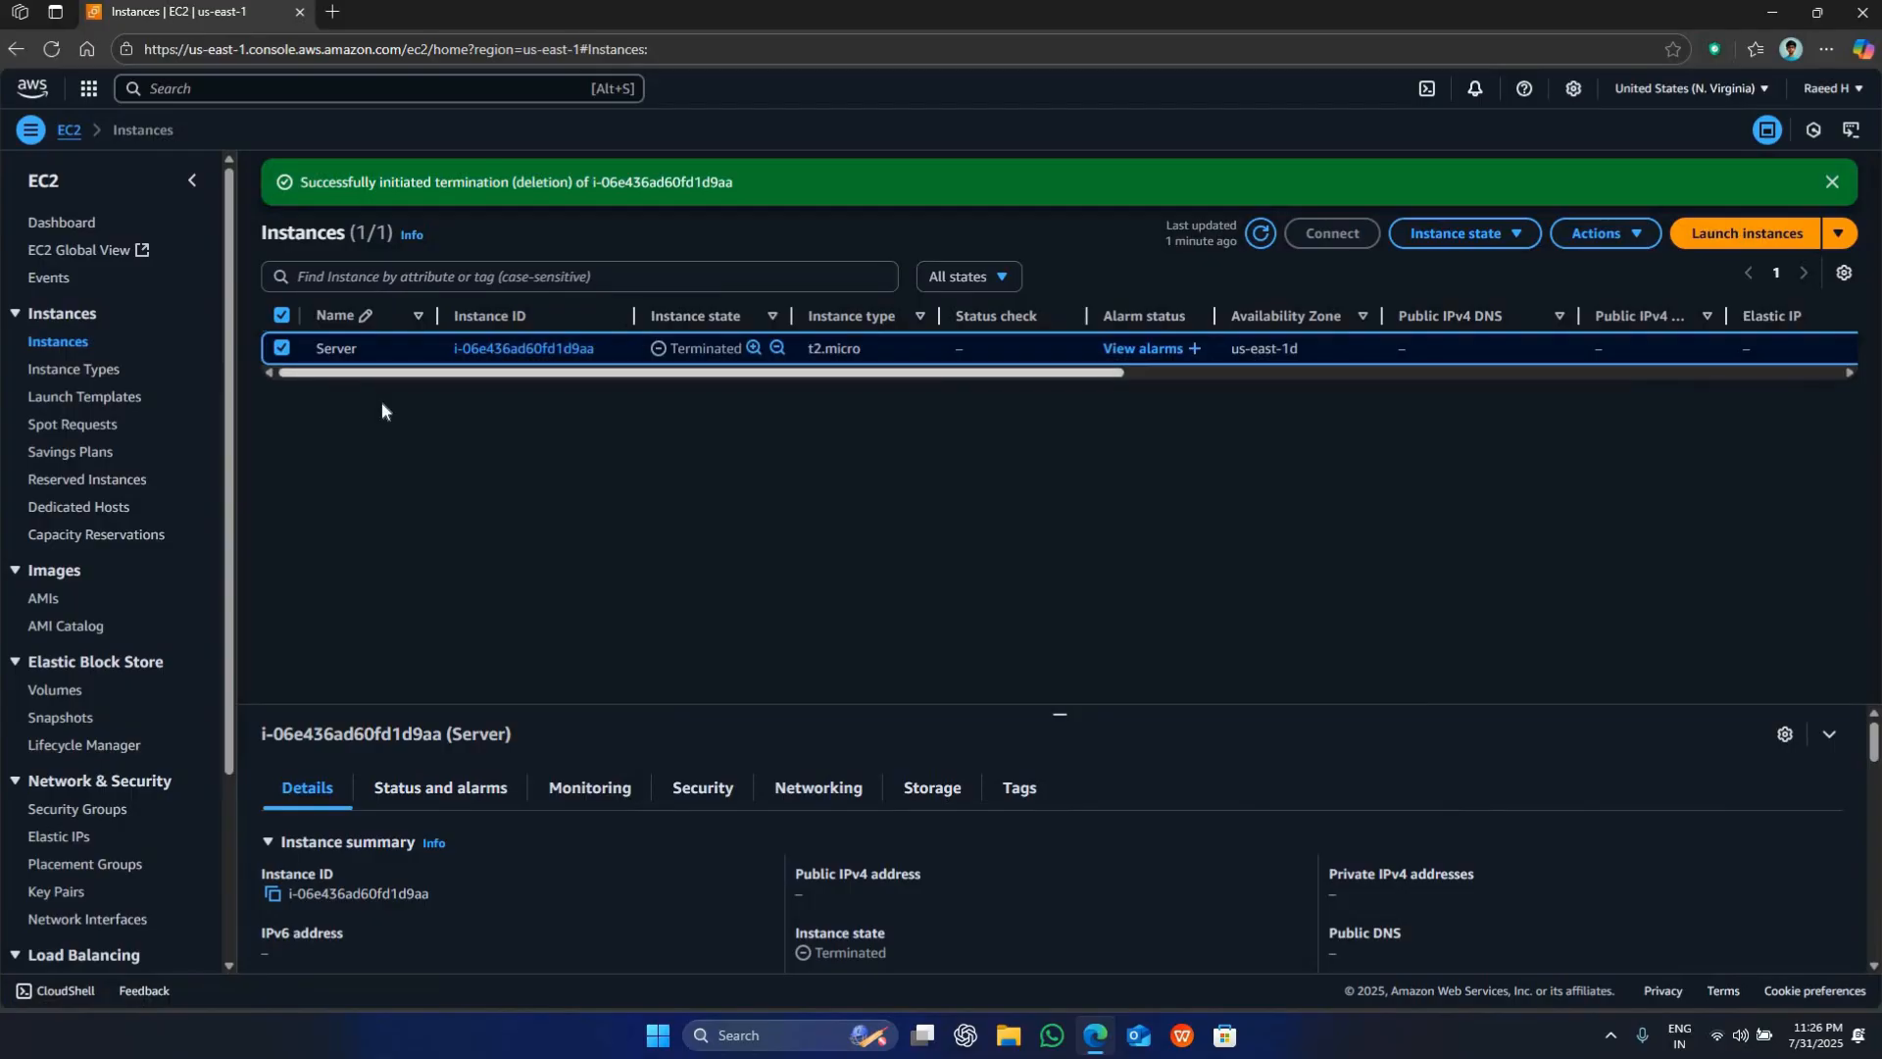
left_click(69, 691)
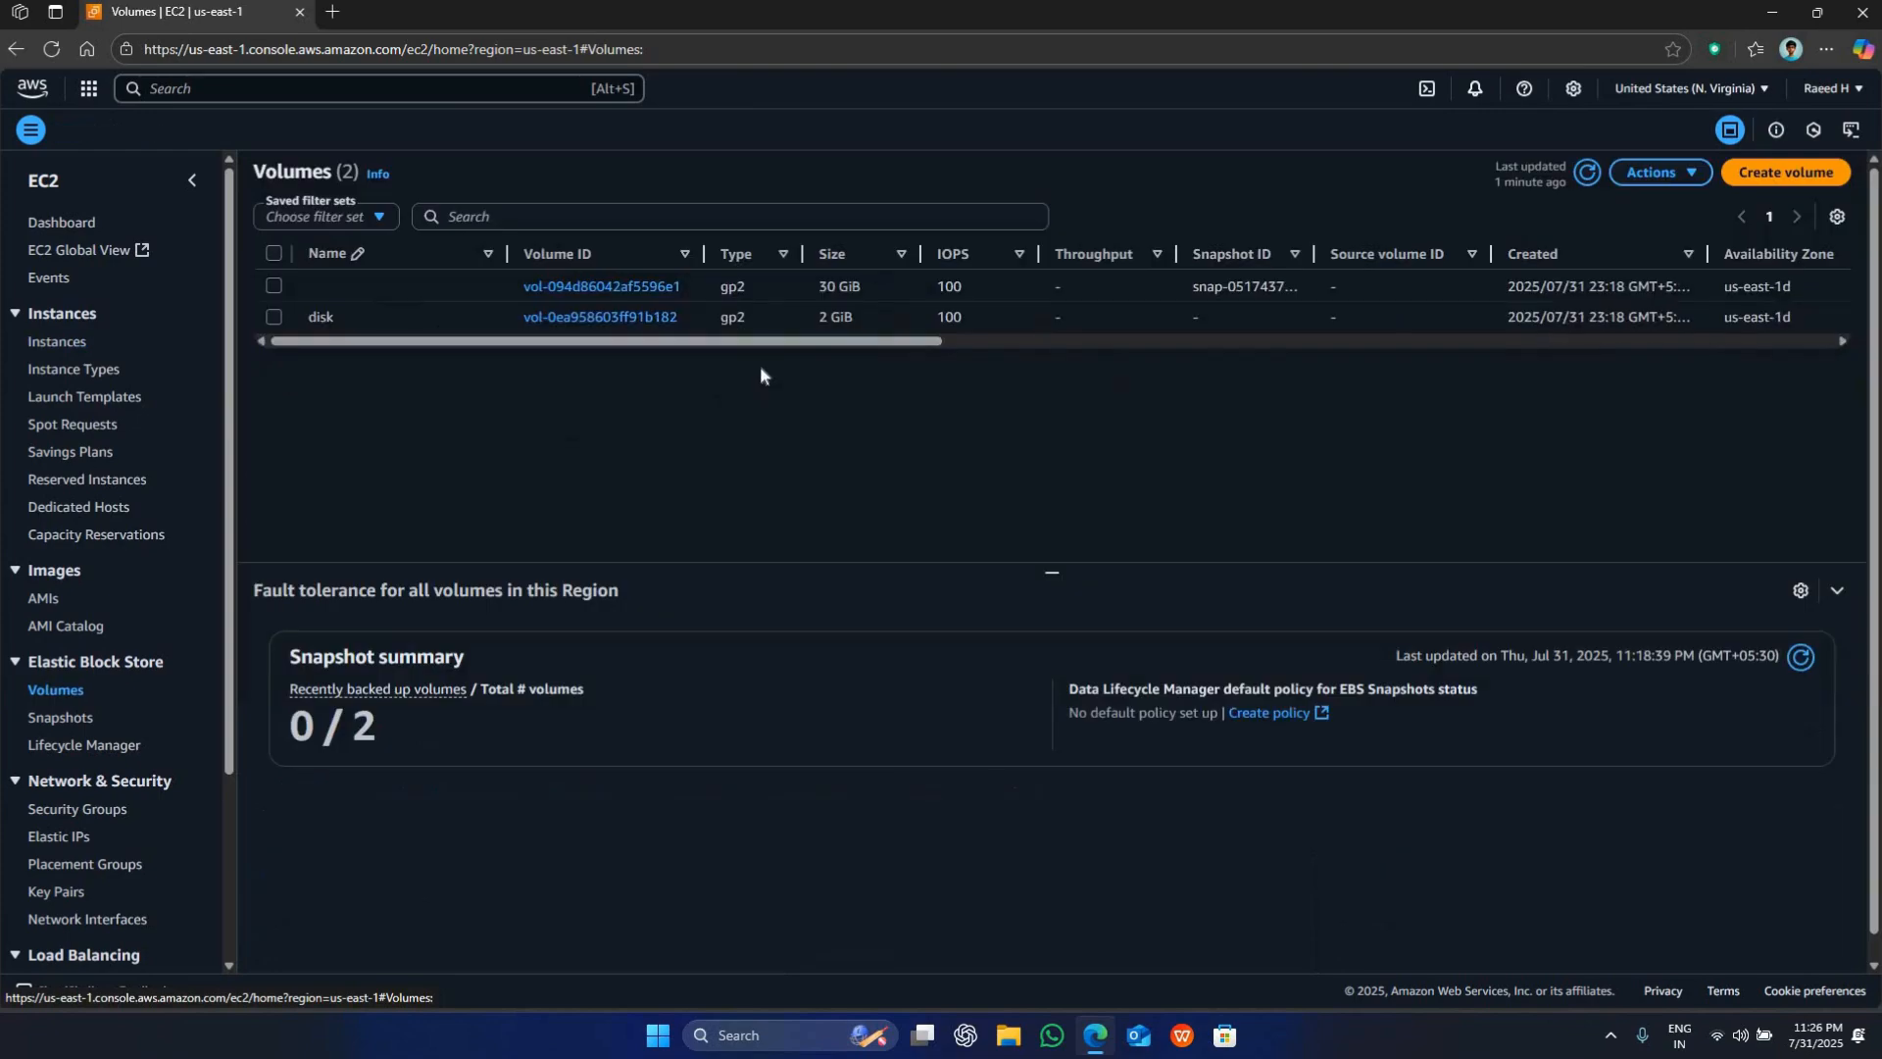
left_click(1588, 173)
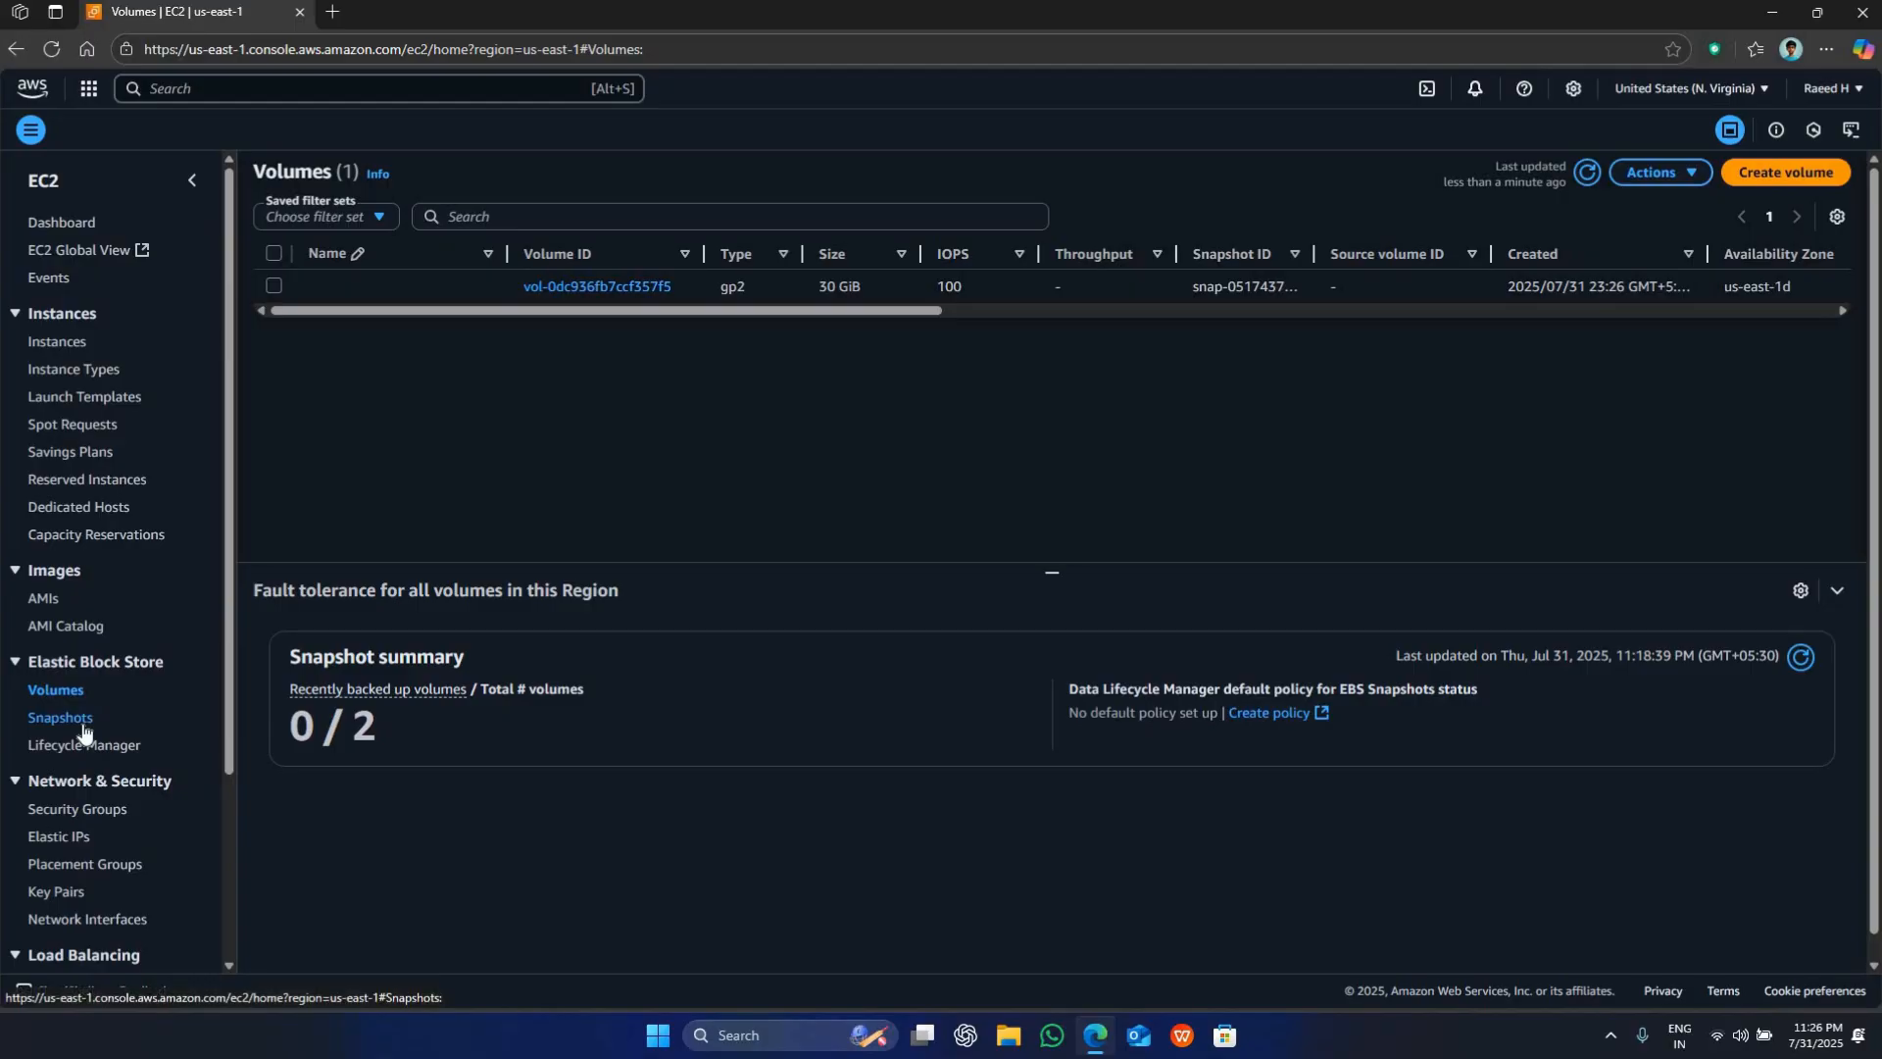
left_click(83, 723)
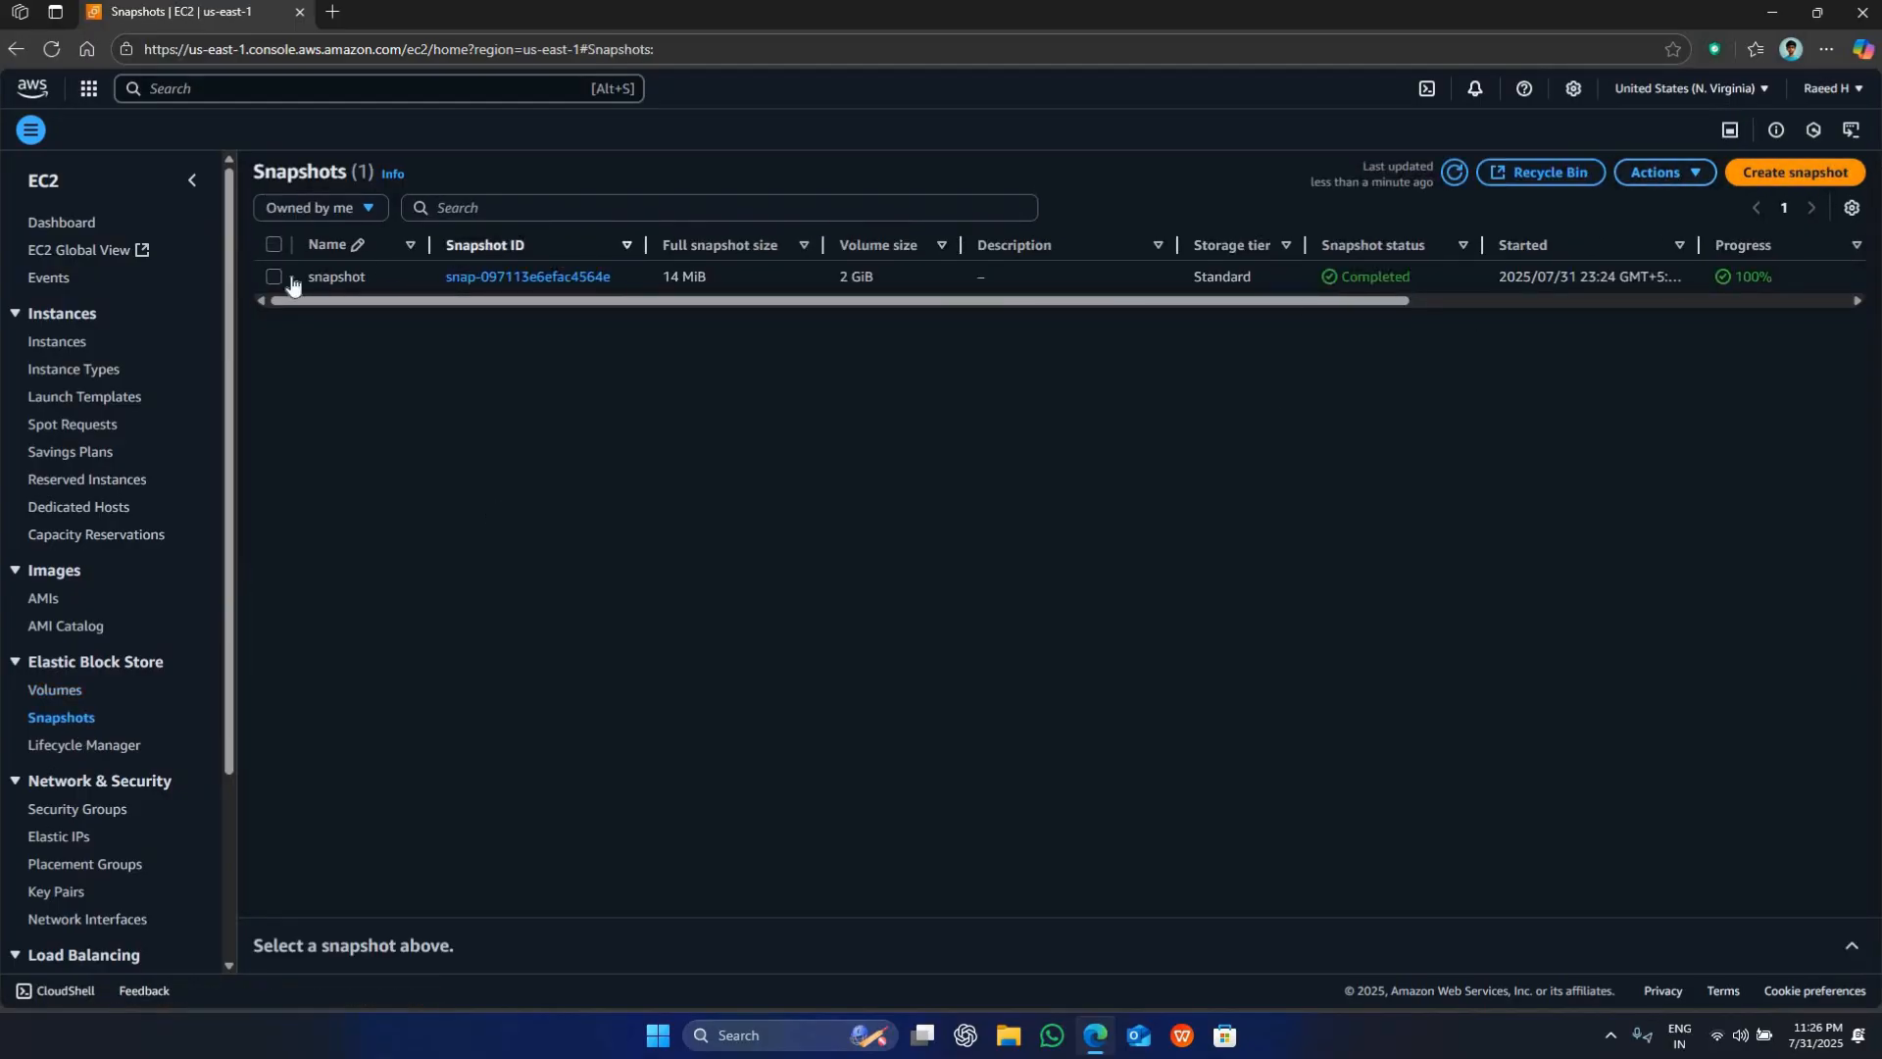
left_click(421, 278)
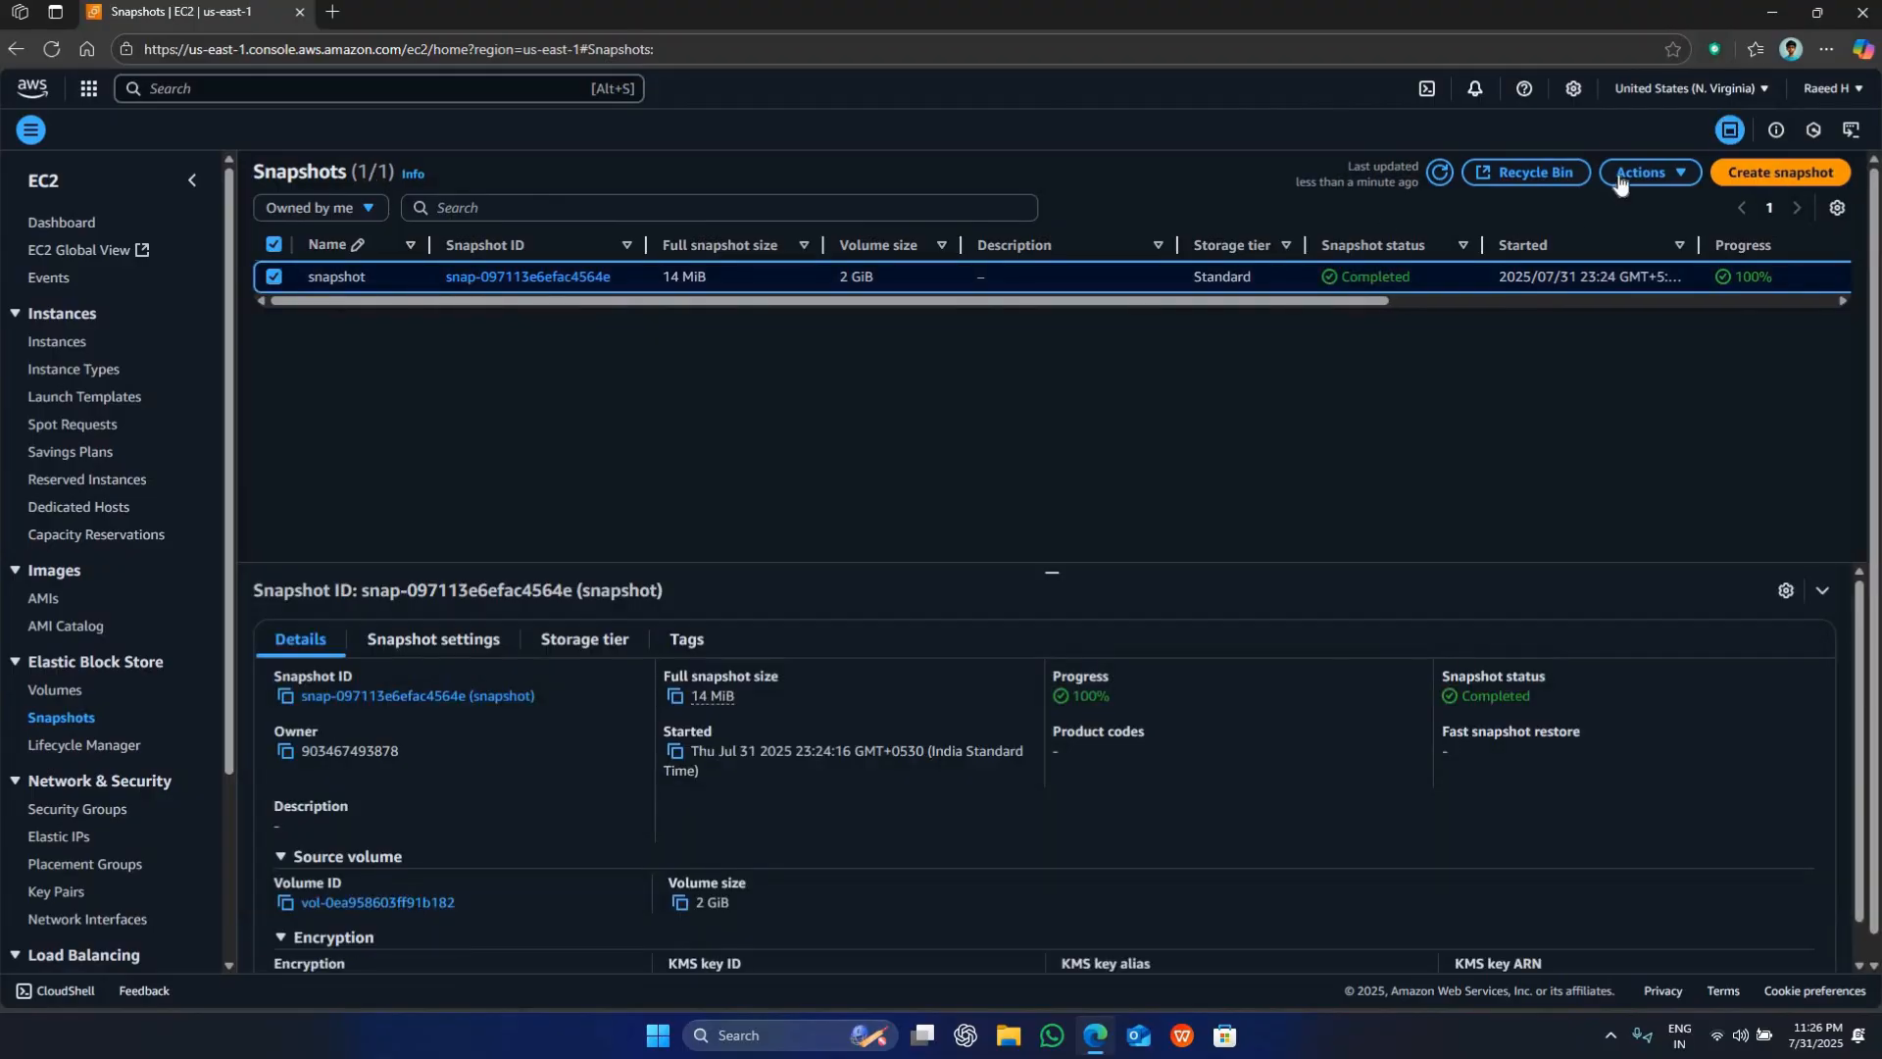
left_click(1619, 185)
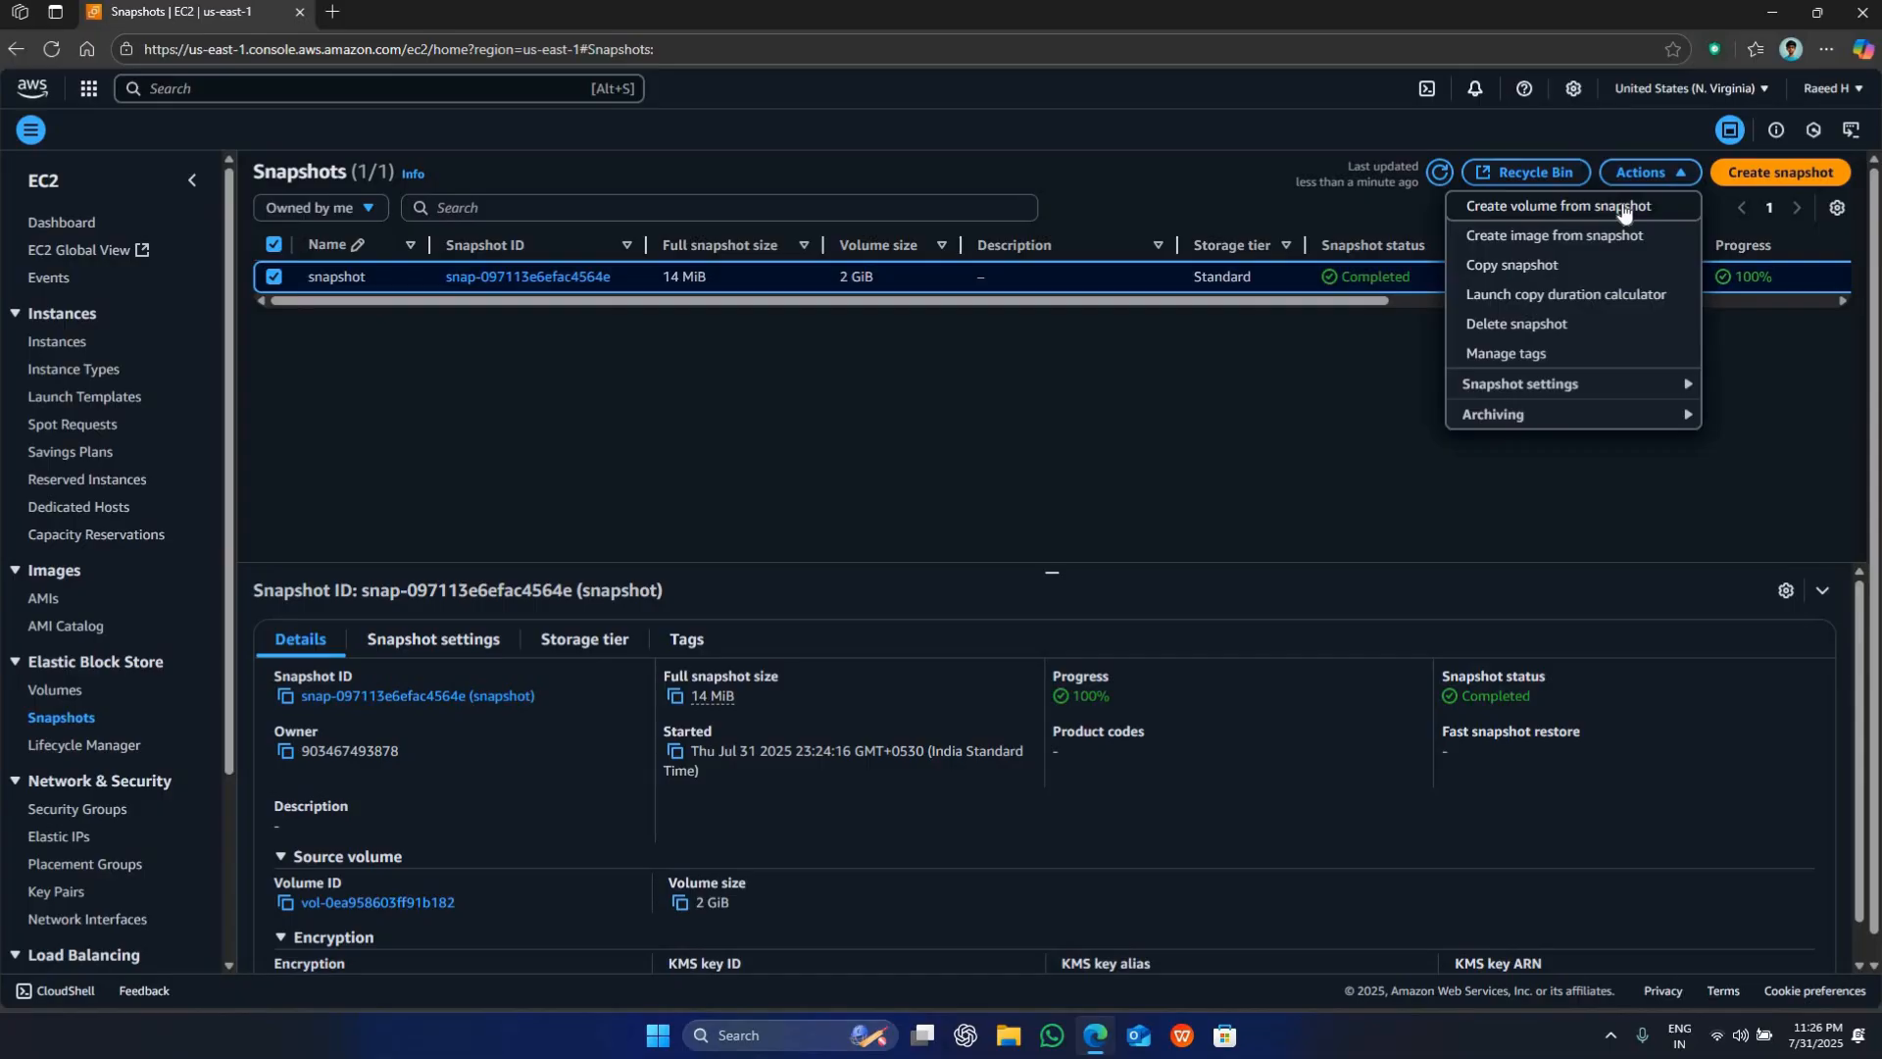
left_click(1624, 208)
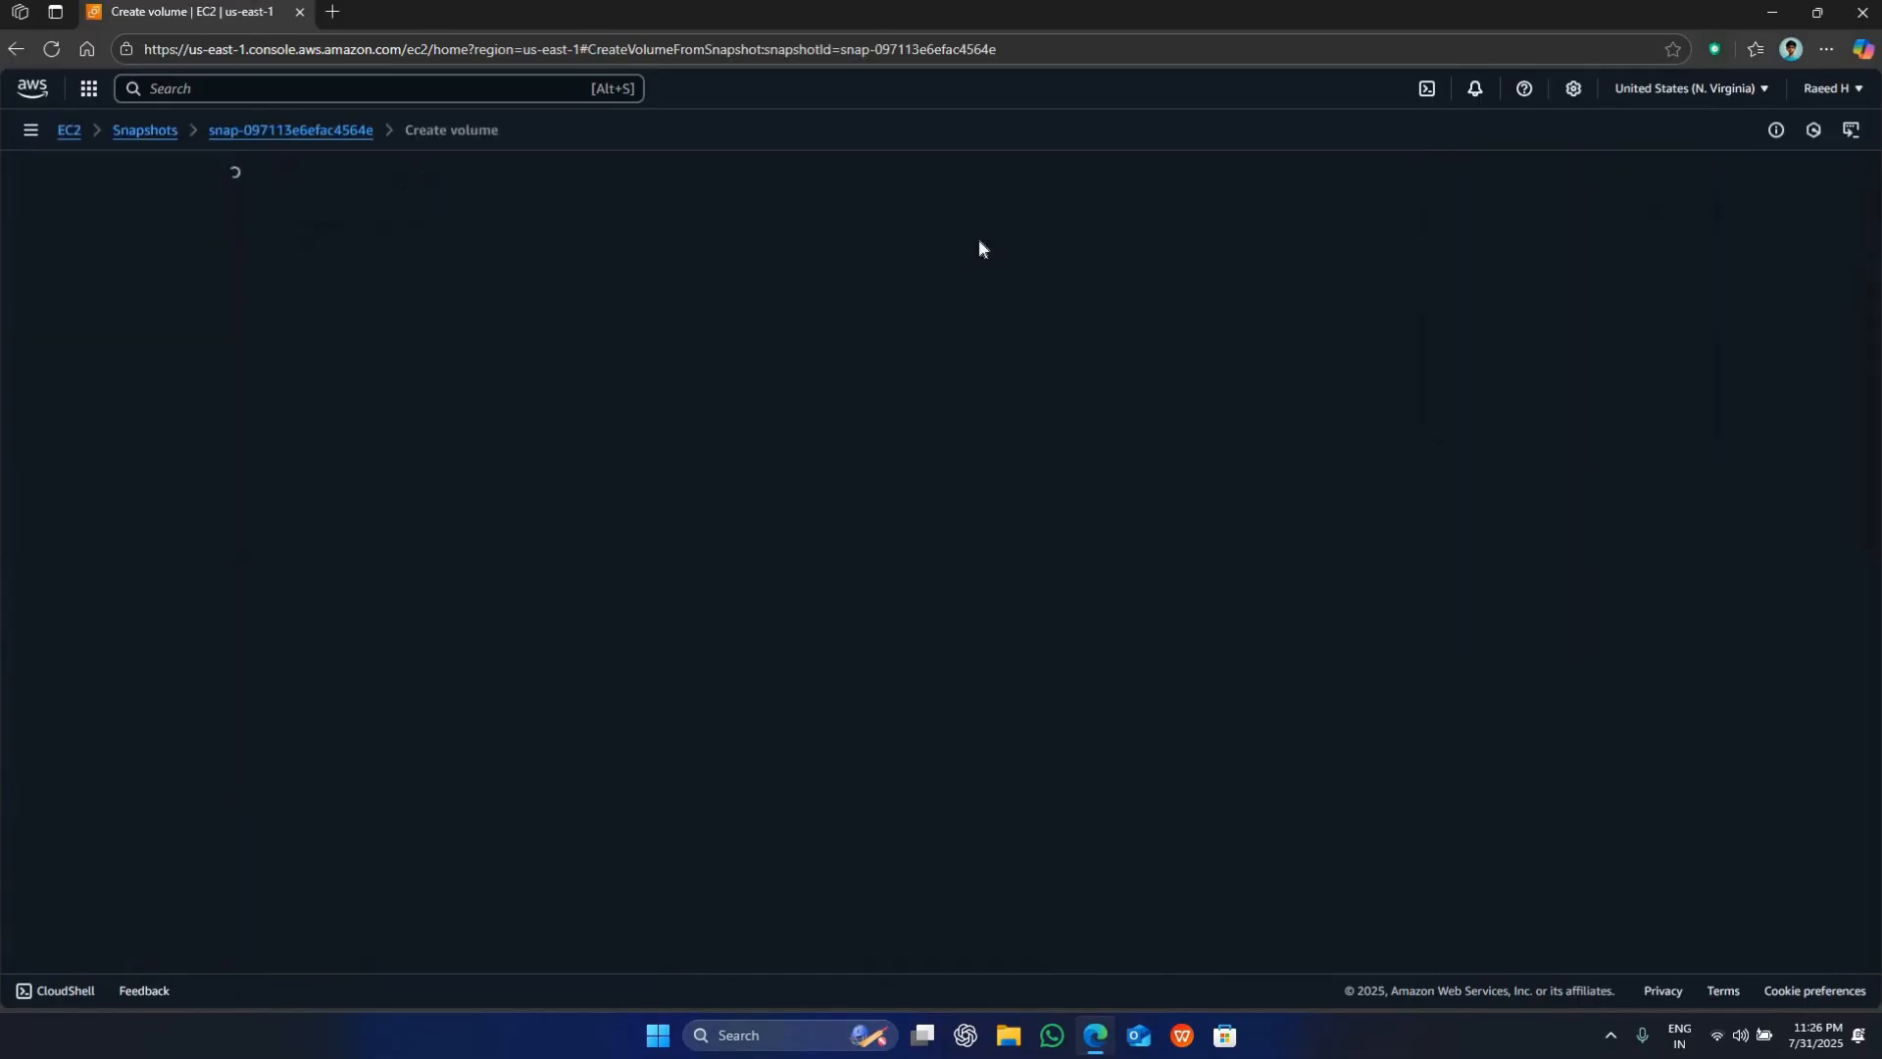
left_click(324, 387)
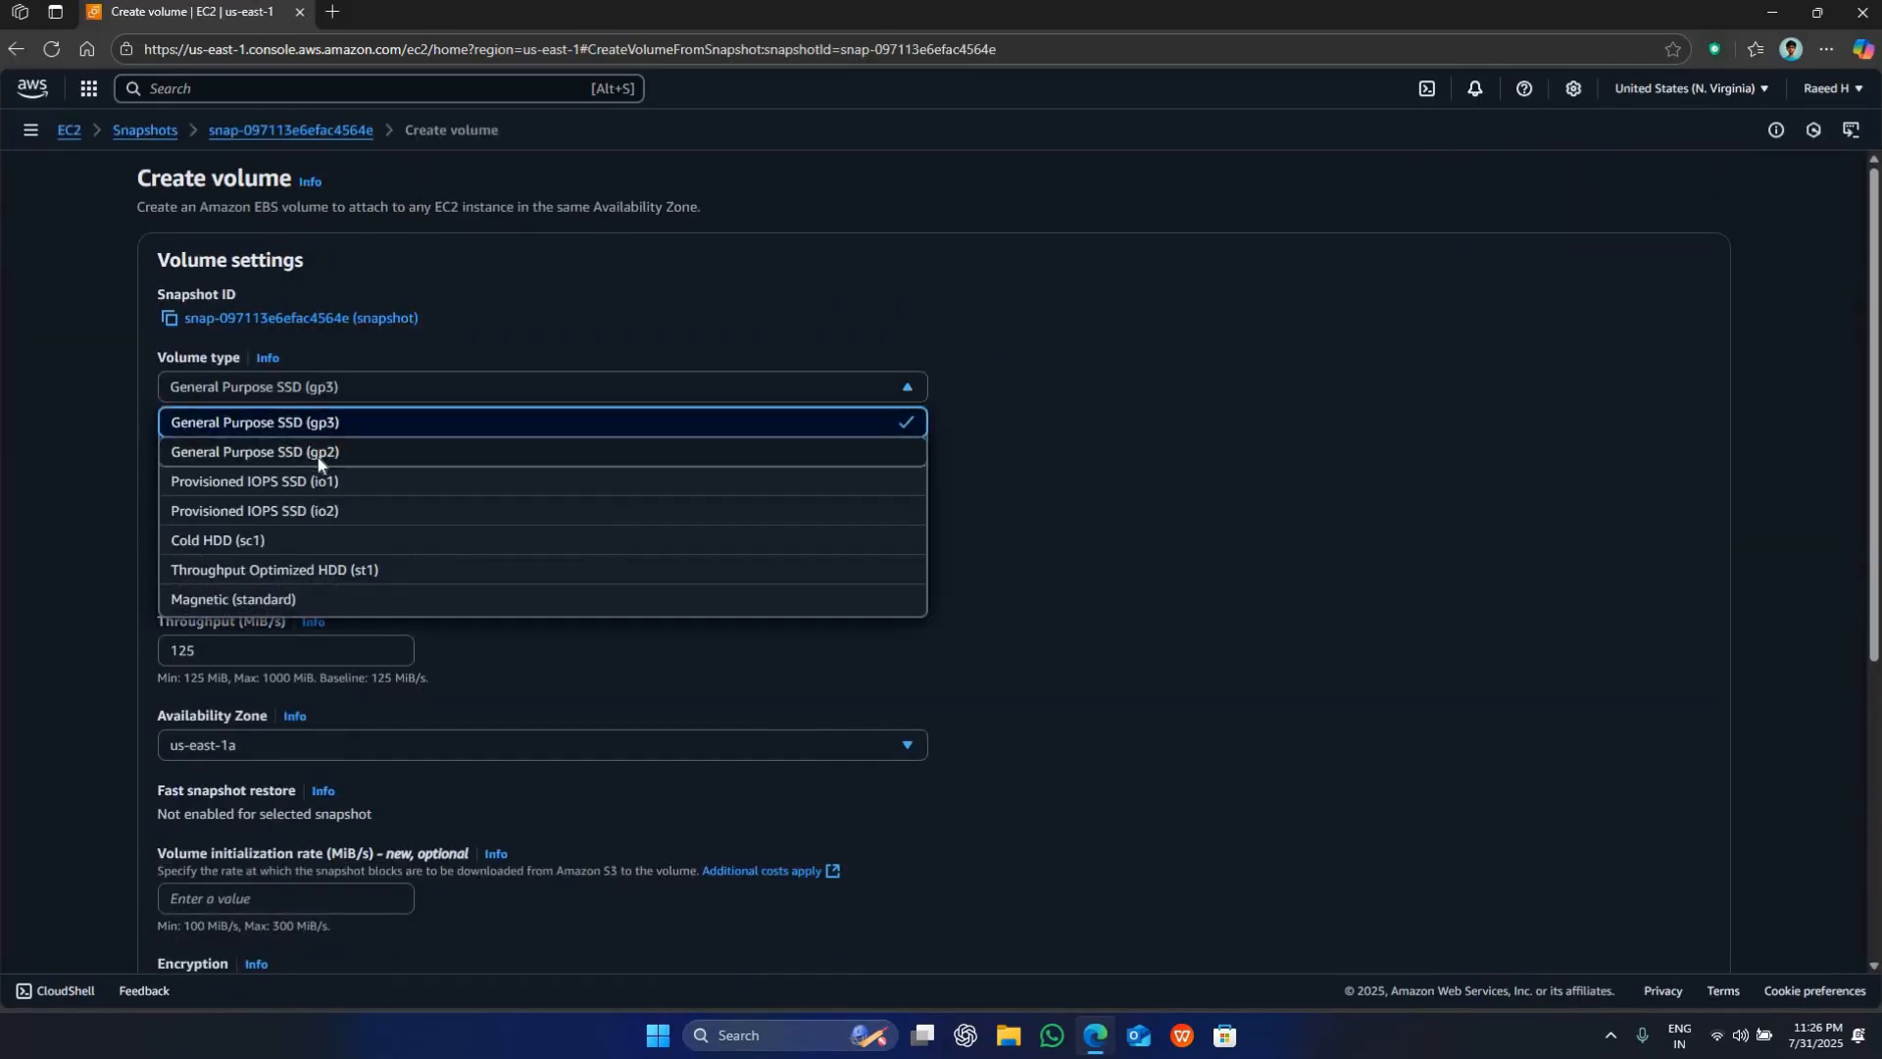
left_click(356, 461)
scroll(230, 525, "down", 1)
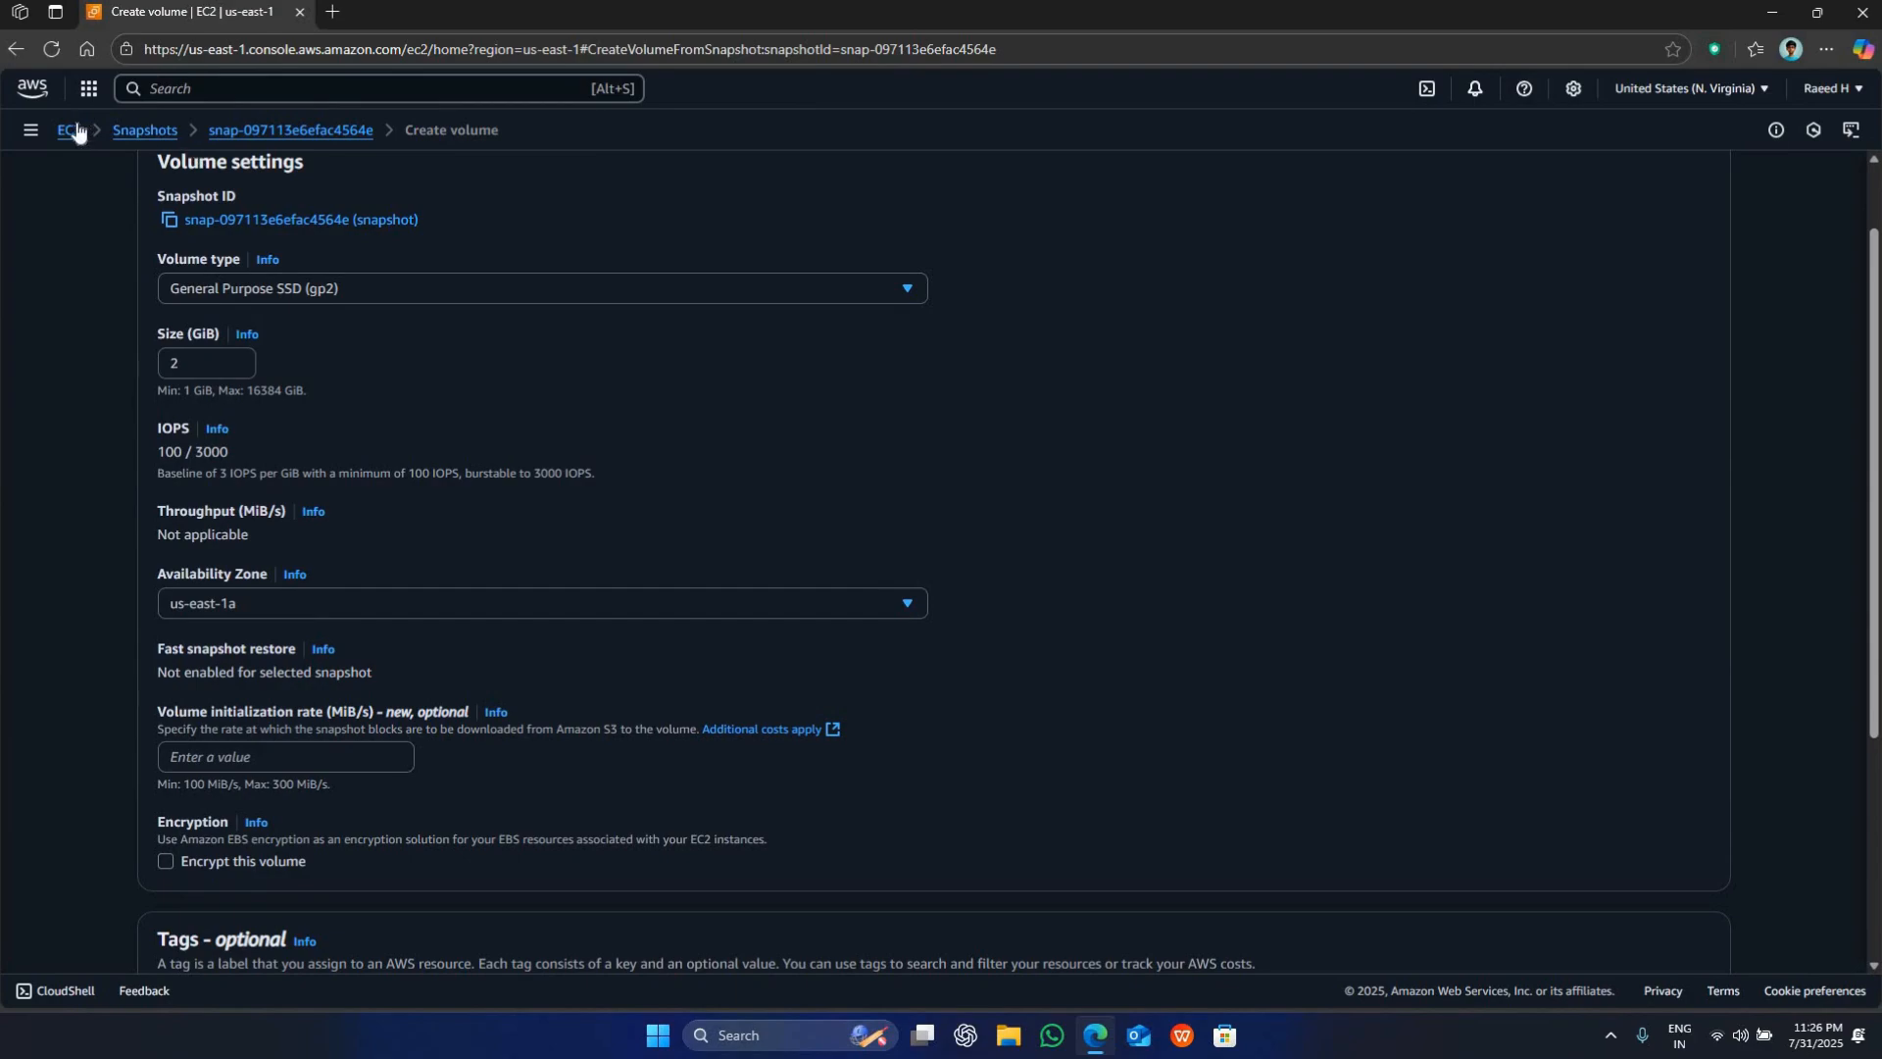
- Refresh the instances list and check the Recovery-Server's availability zone
left_click(27, 137)
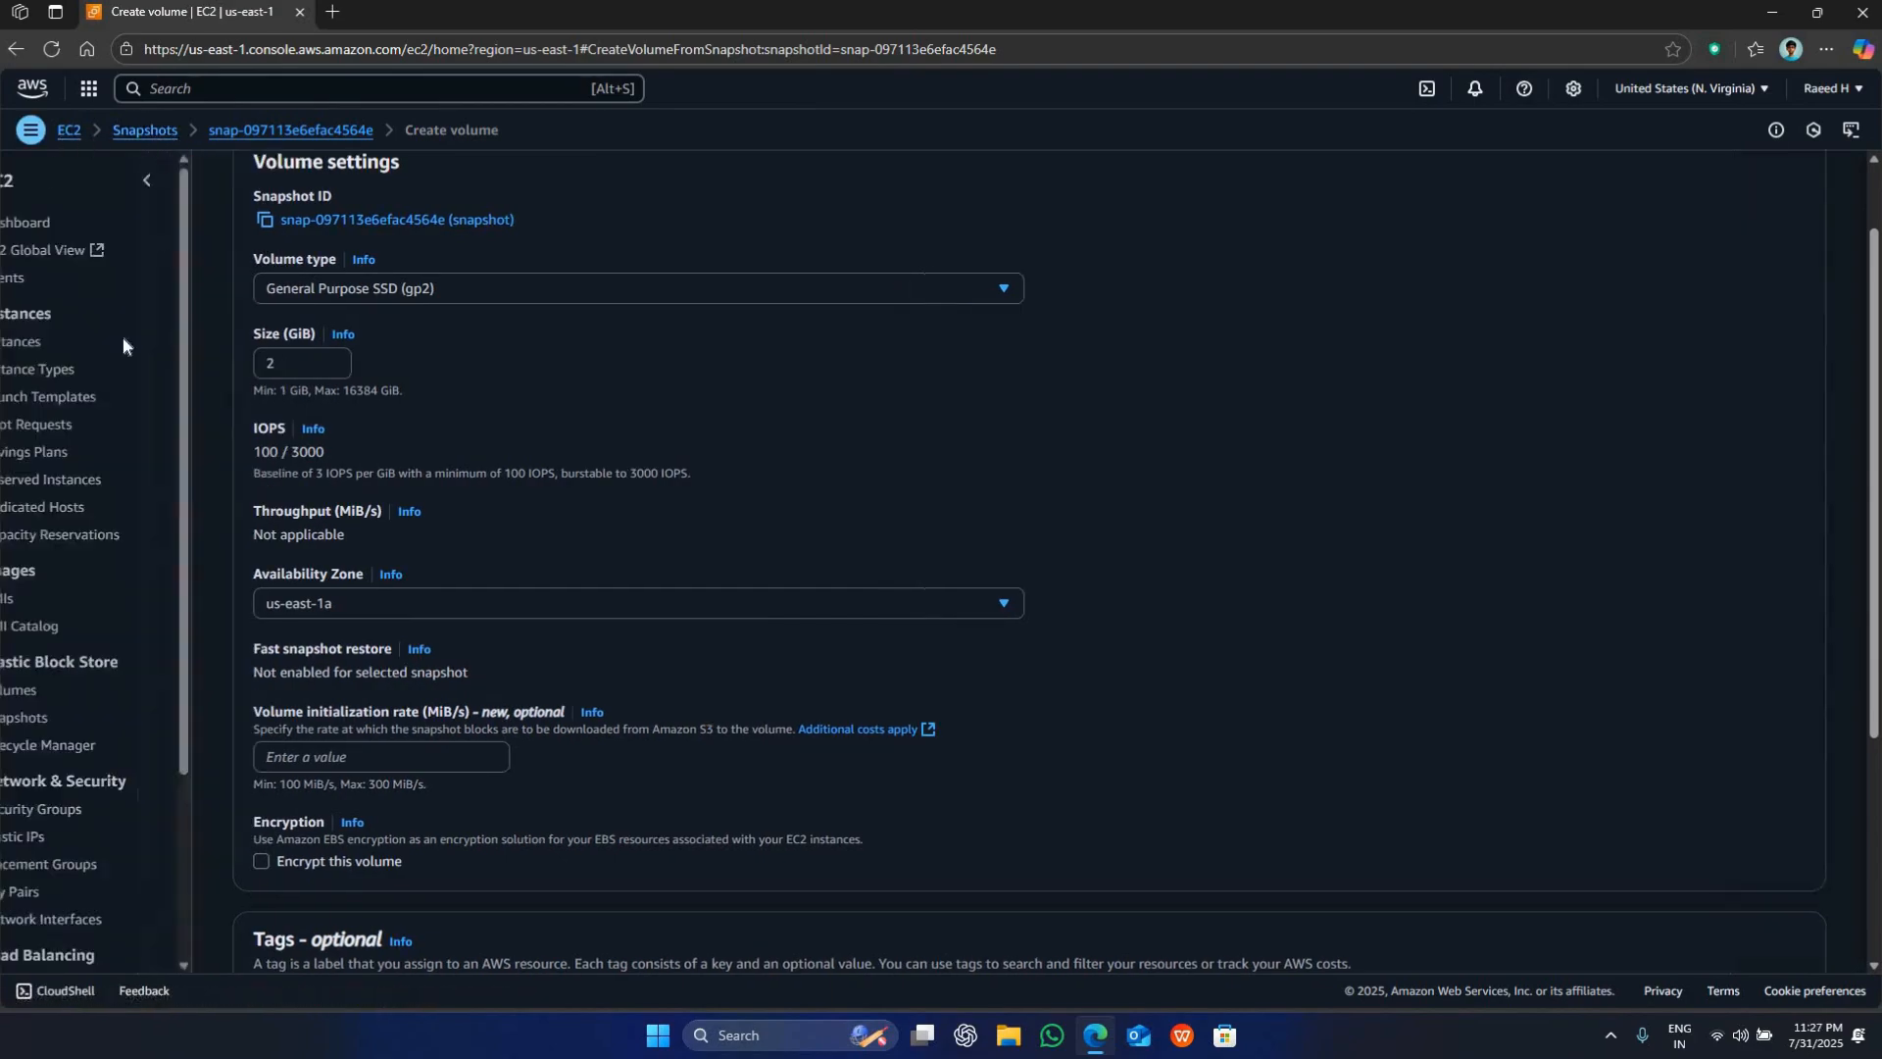
left_click(61, 341)
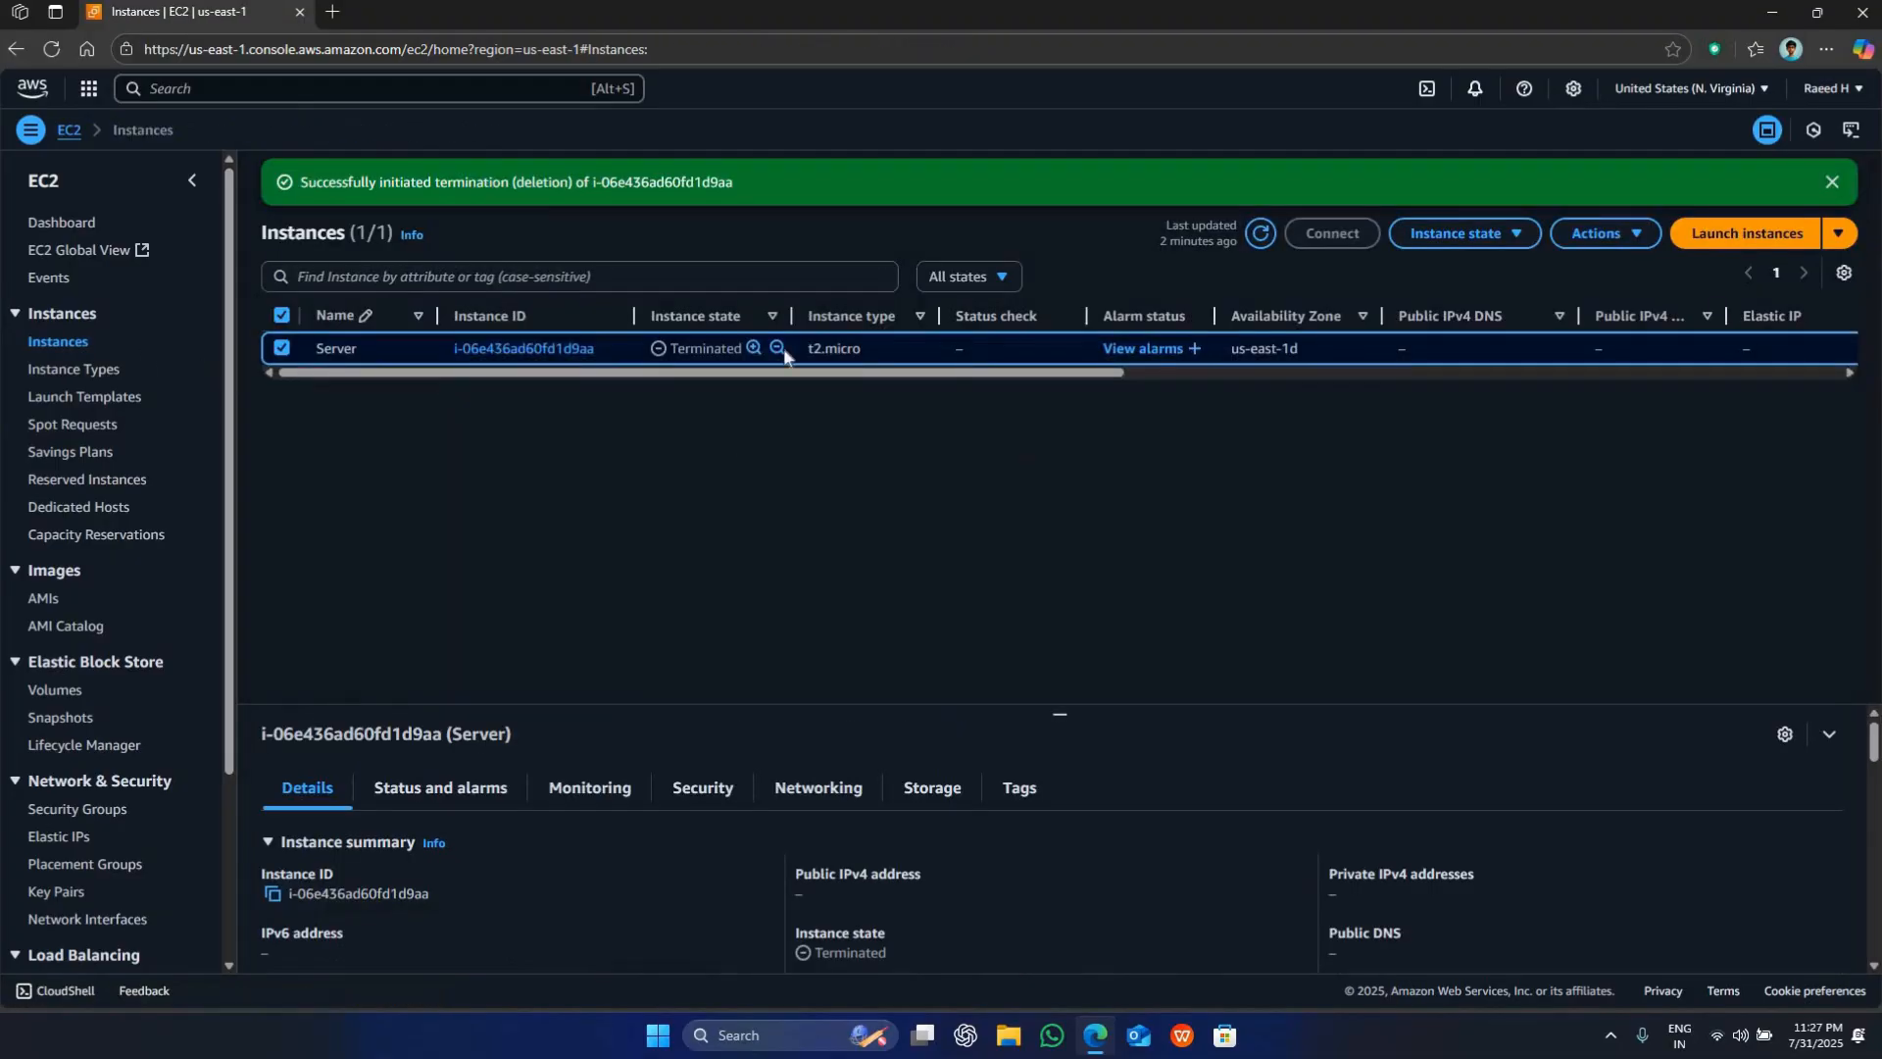
left_click(1258, 236)
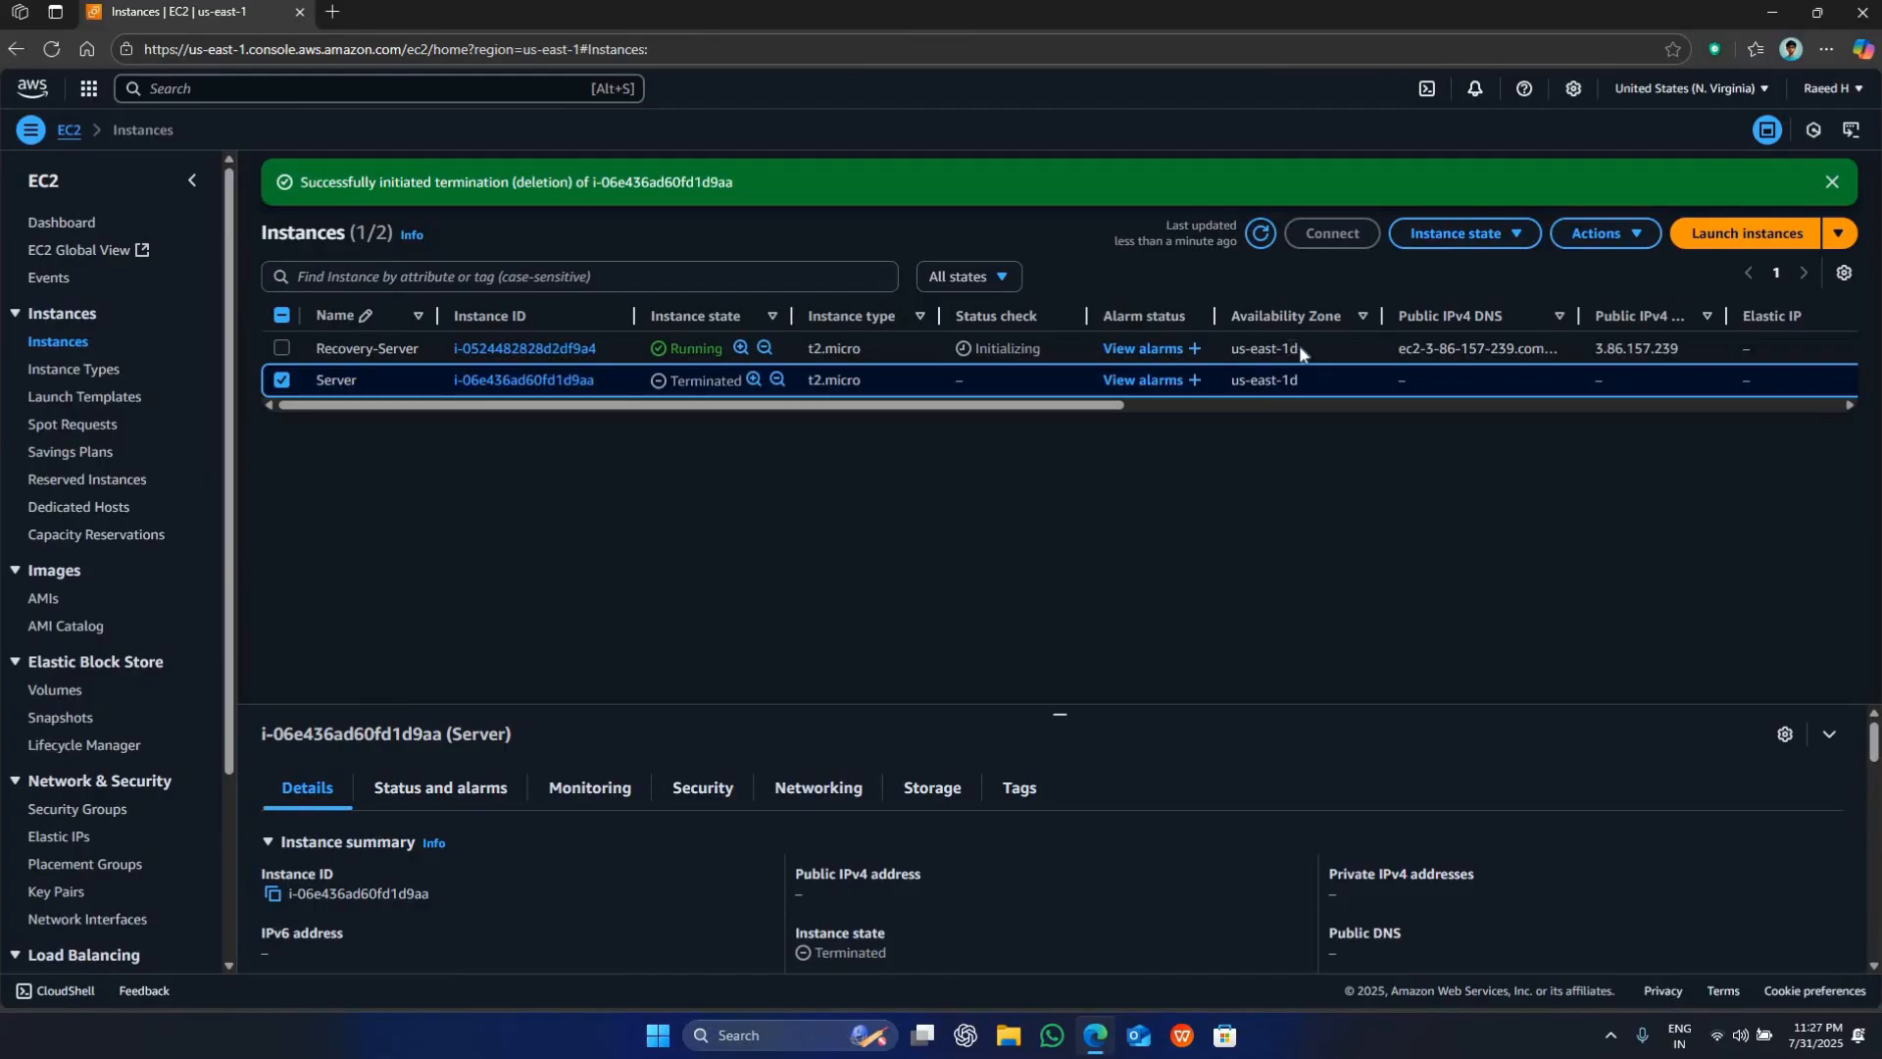
left_click(1300, 351)
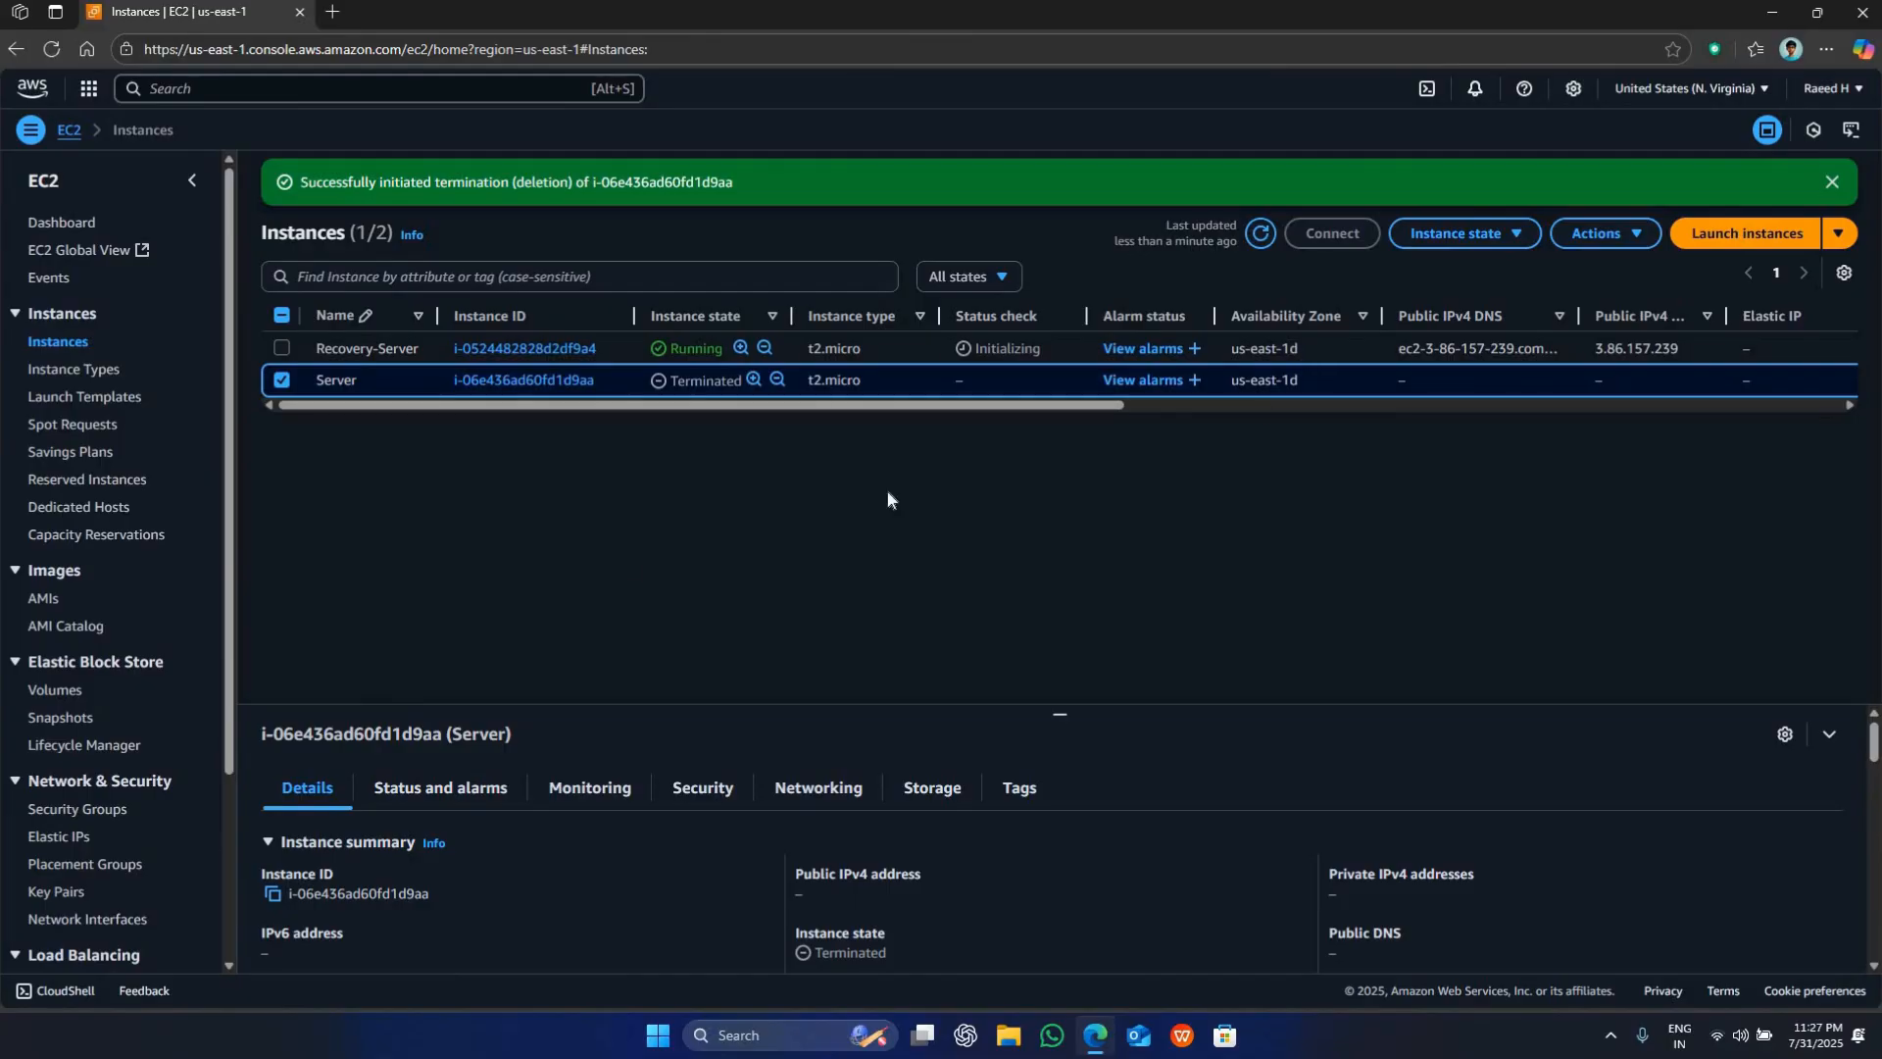
- Start creating a volume from the completed 2 GiB snapshot
left_click(57, 725)
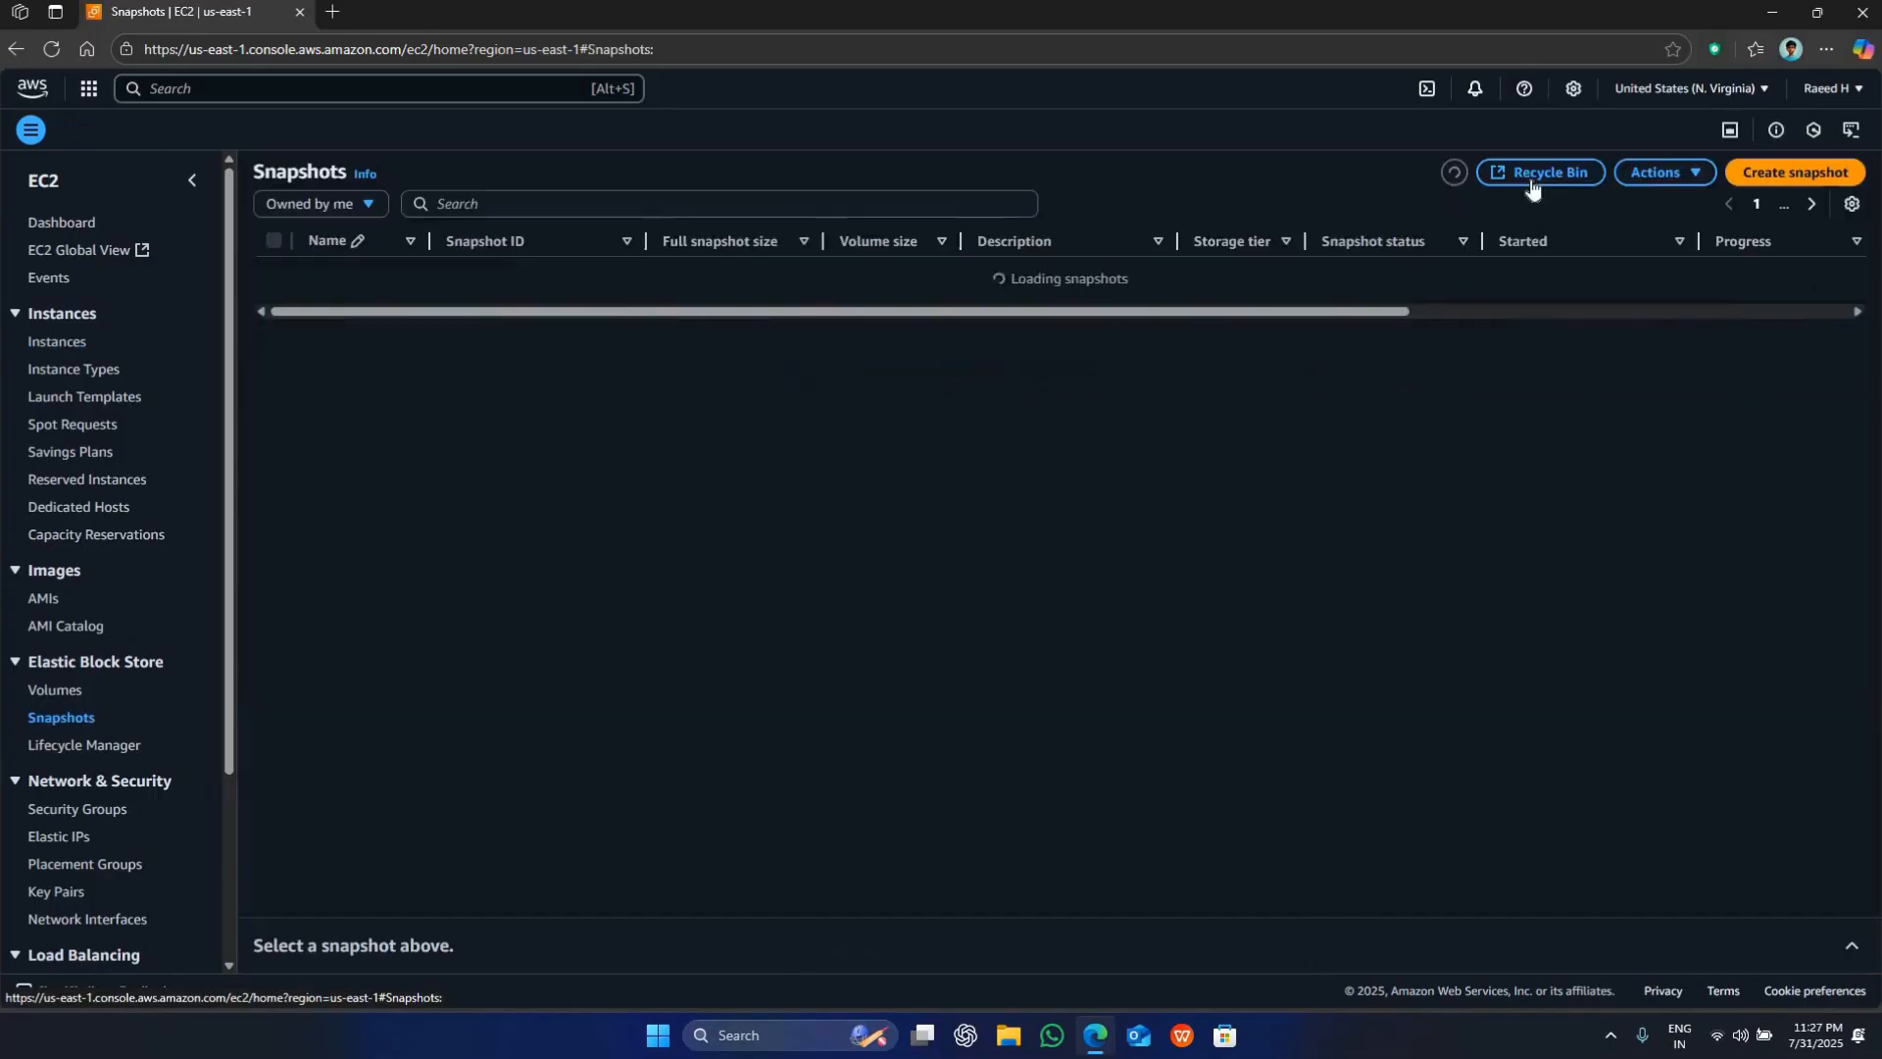
left_click(1632, 175)
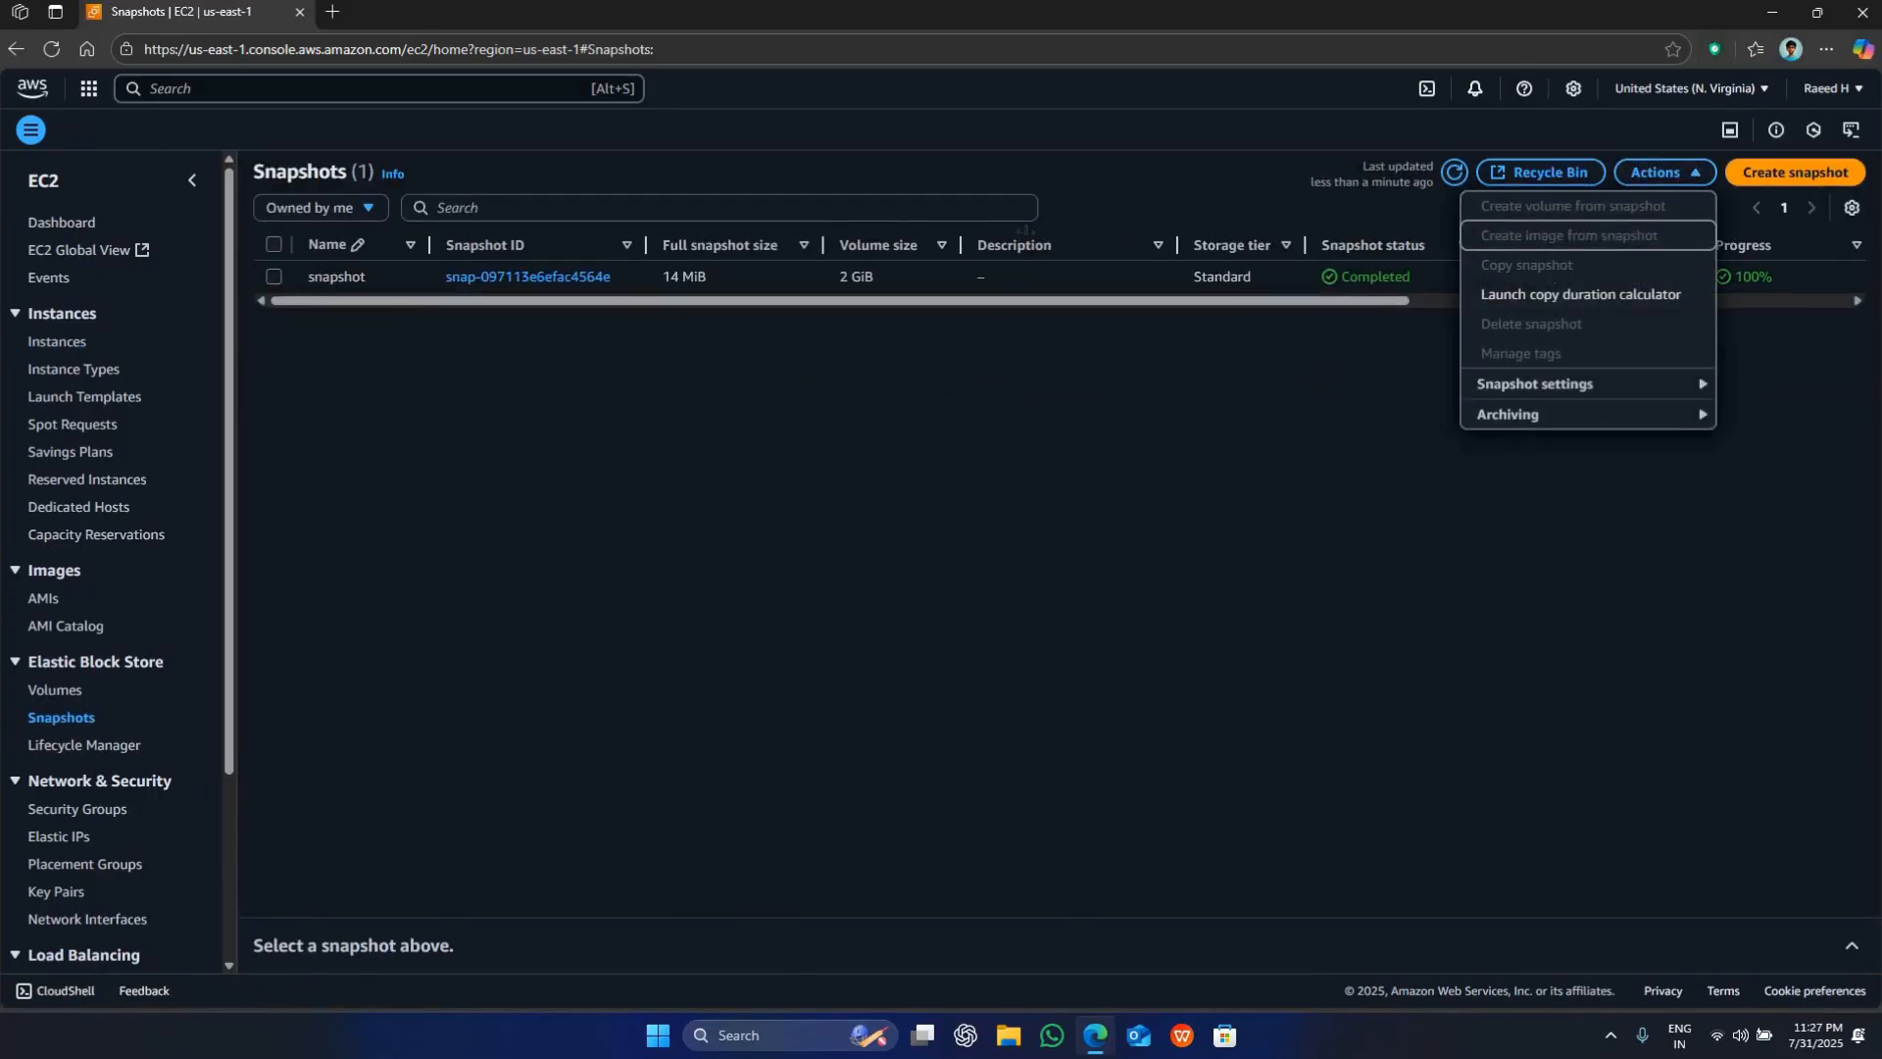
left_click(1019, 276)
left_click(1640, 172)
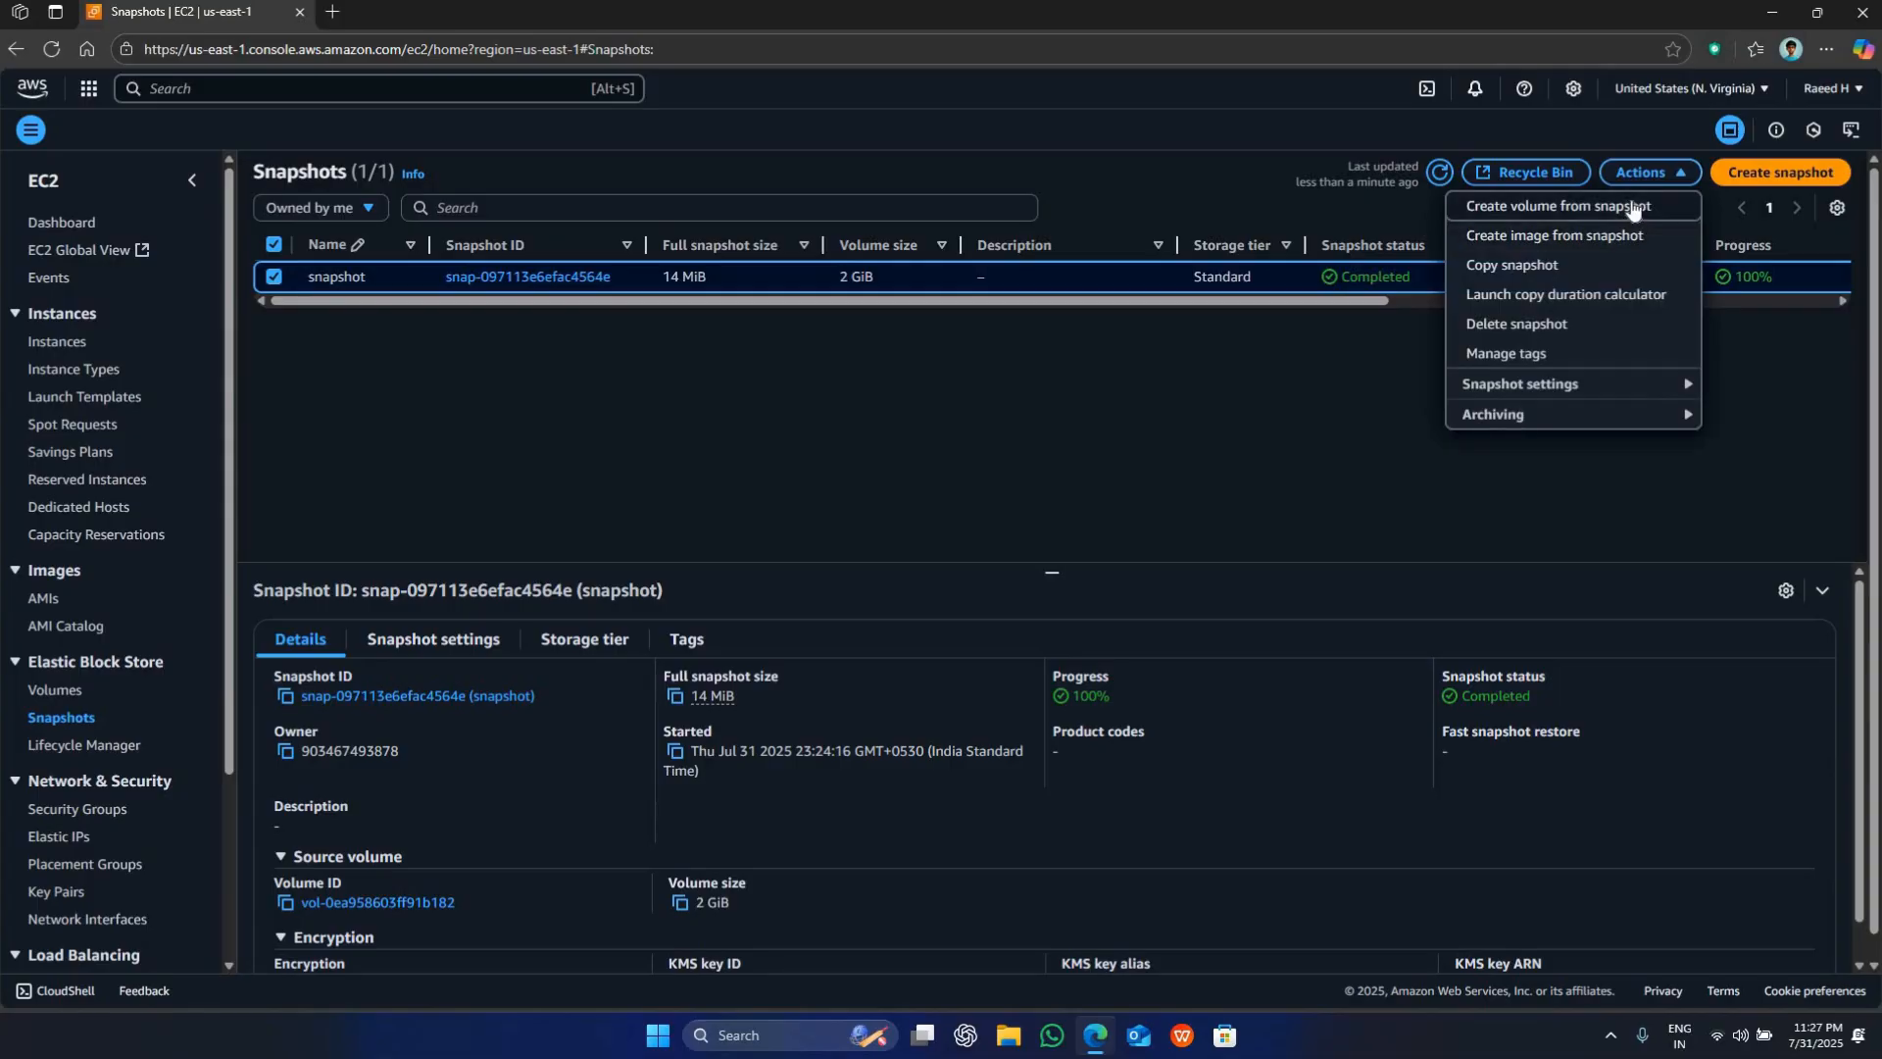
left_click(1632, 207)
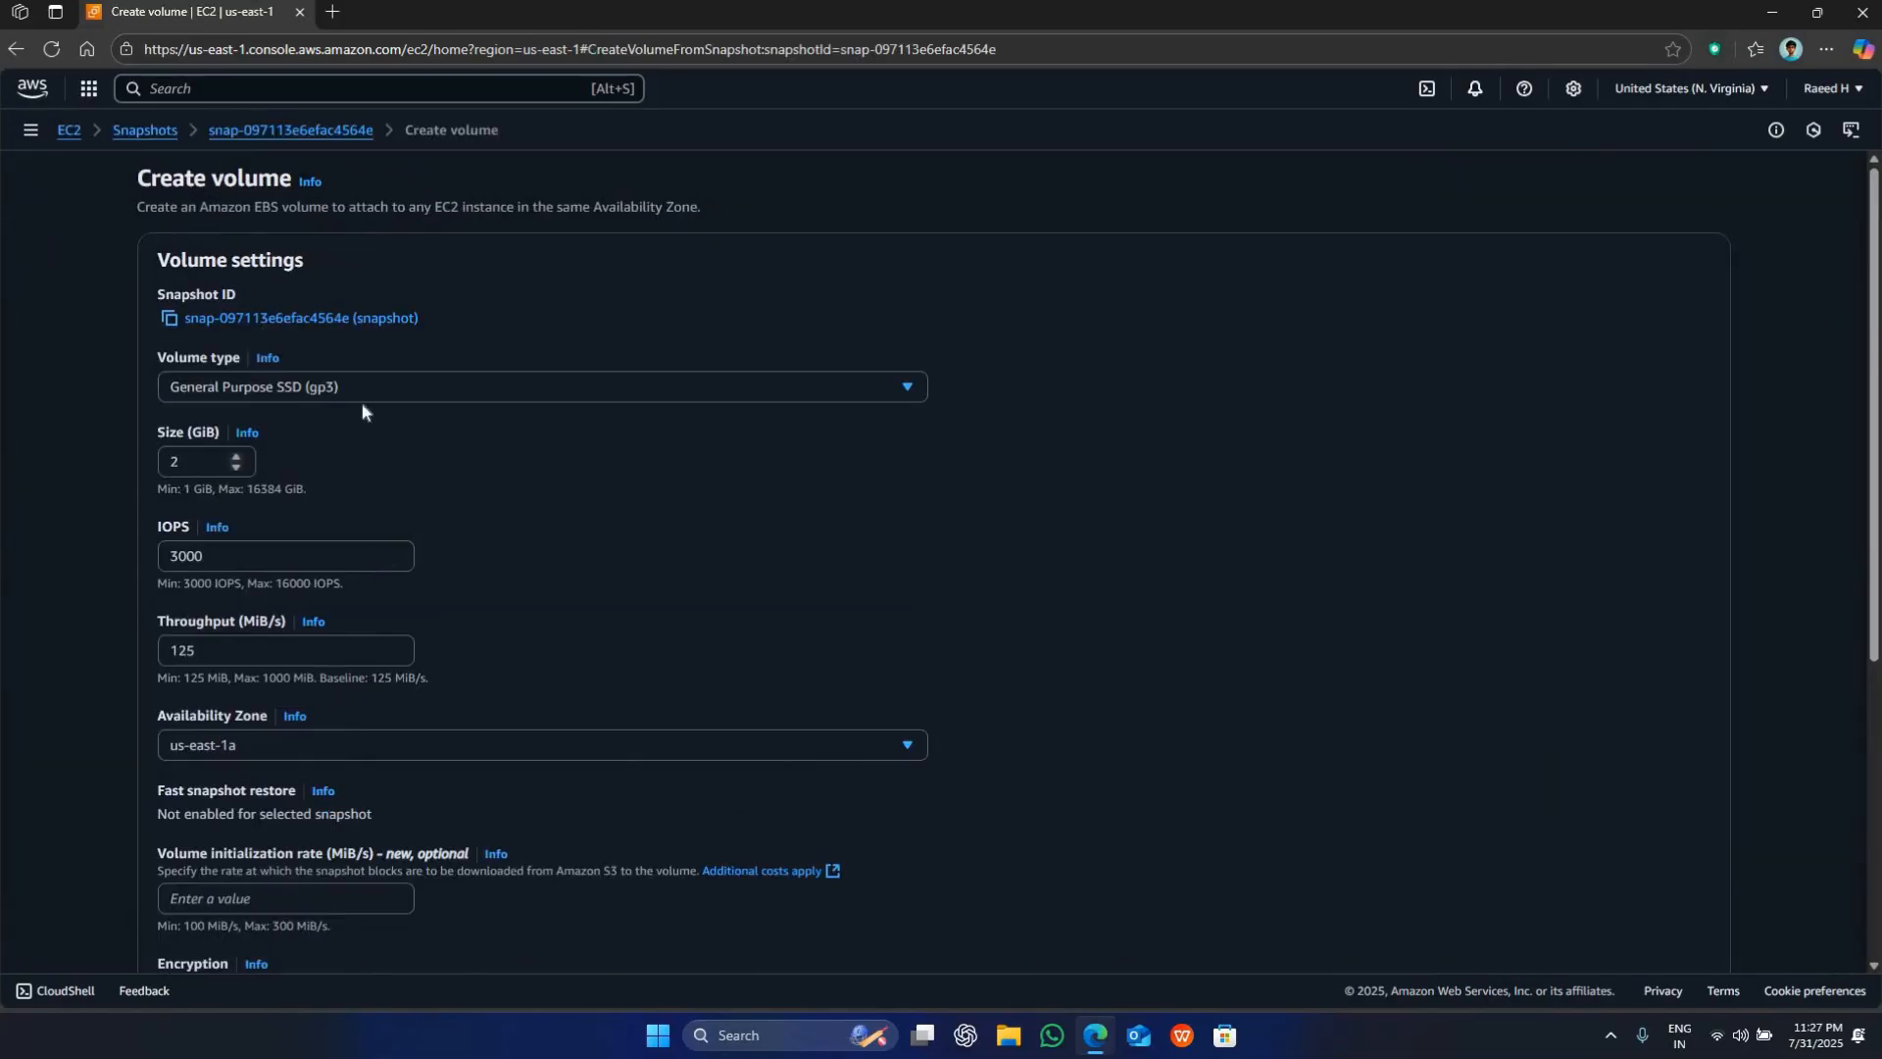
- Set the new volume's type to General Purpose SSD (gp2) and its availability zone to us-east-1d
left_click(366, 390)
left_click(386, 450)
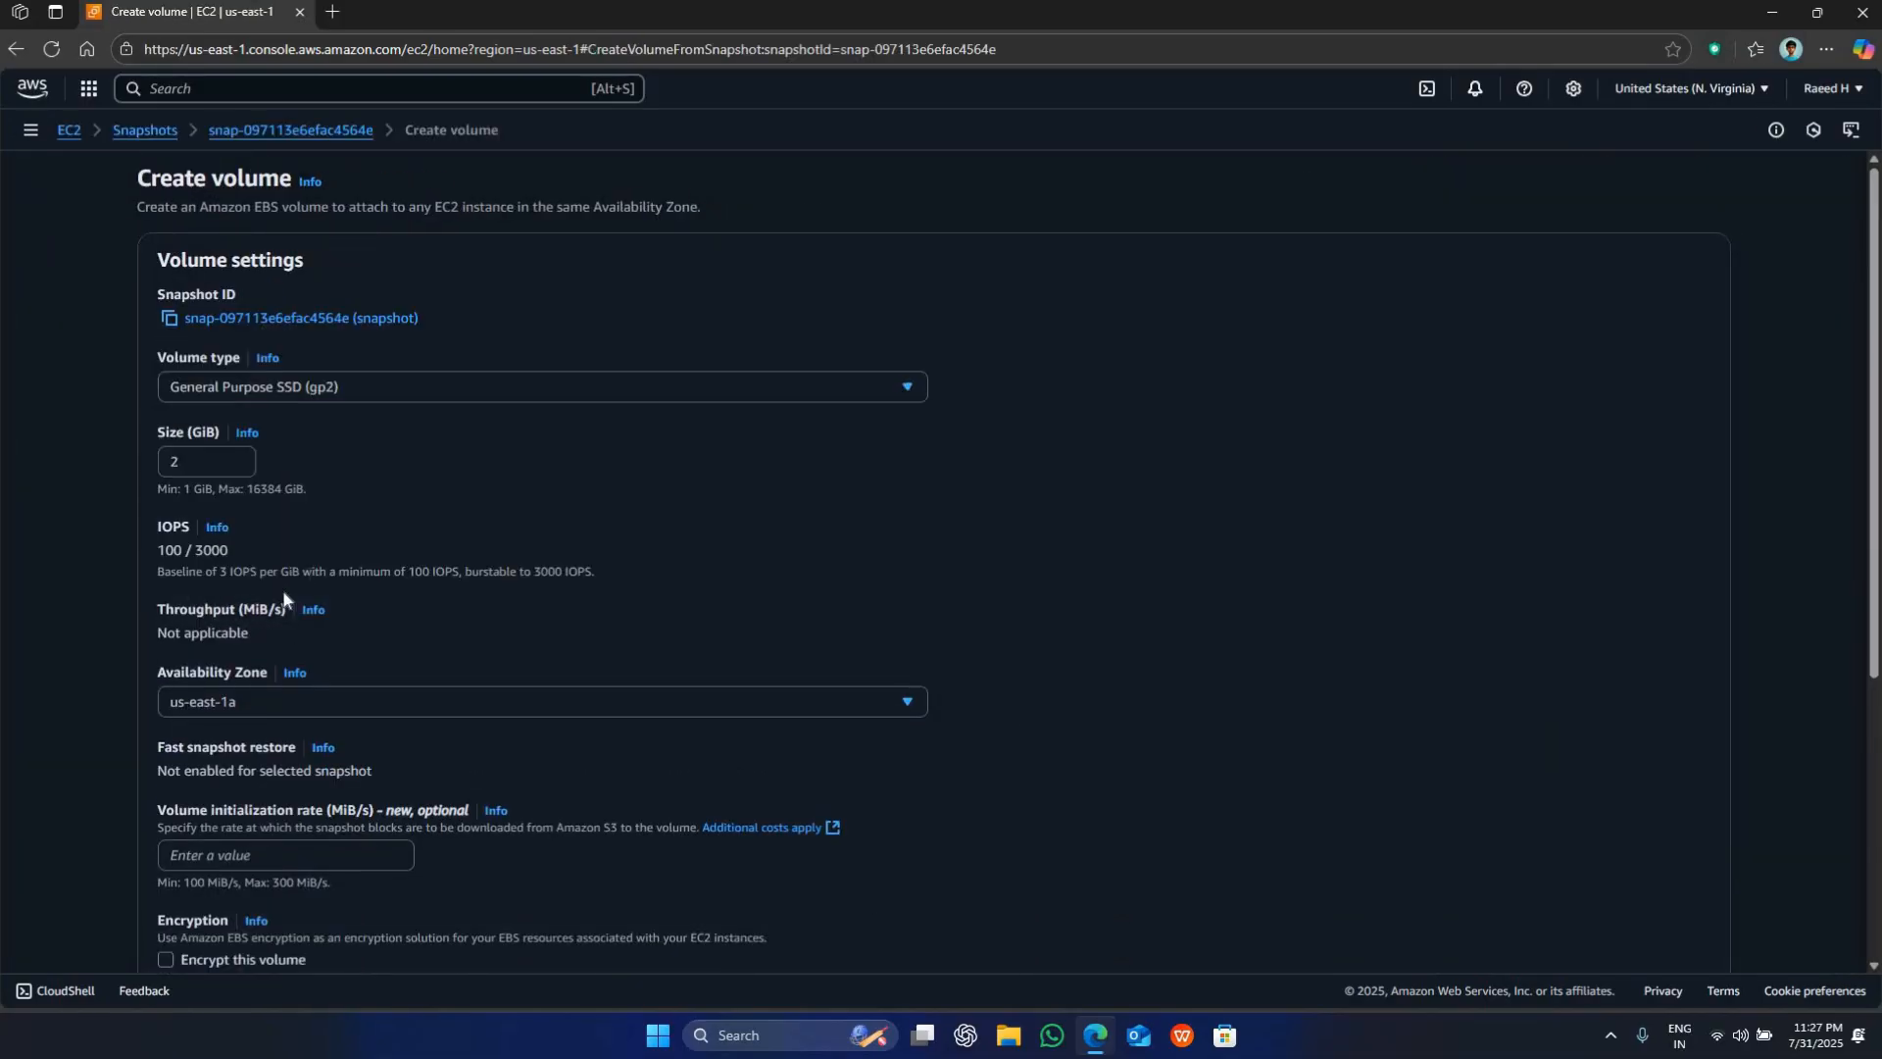
scroll(283, 598, "down", 1)
left_click(286, 603)
left_click(294, 757)
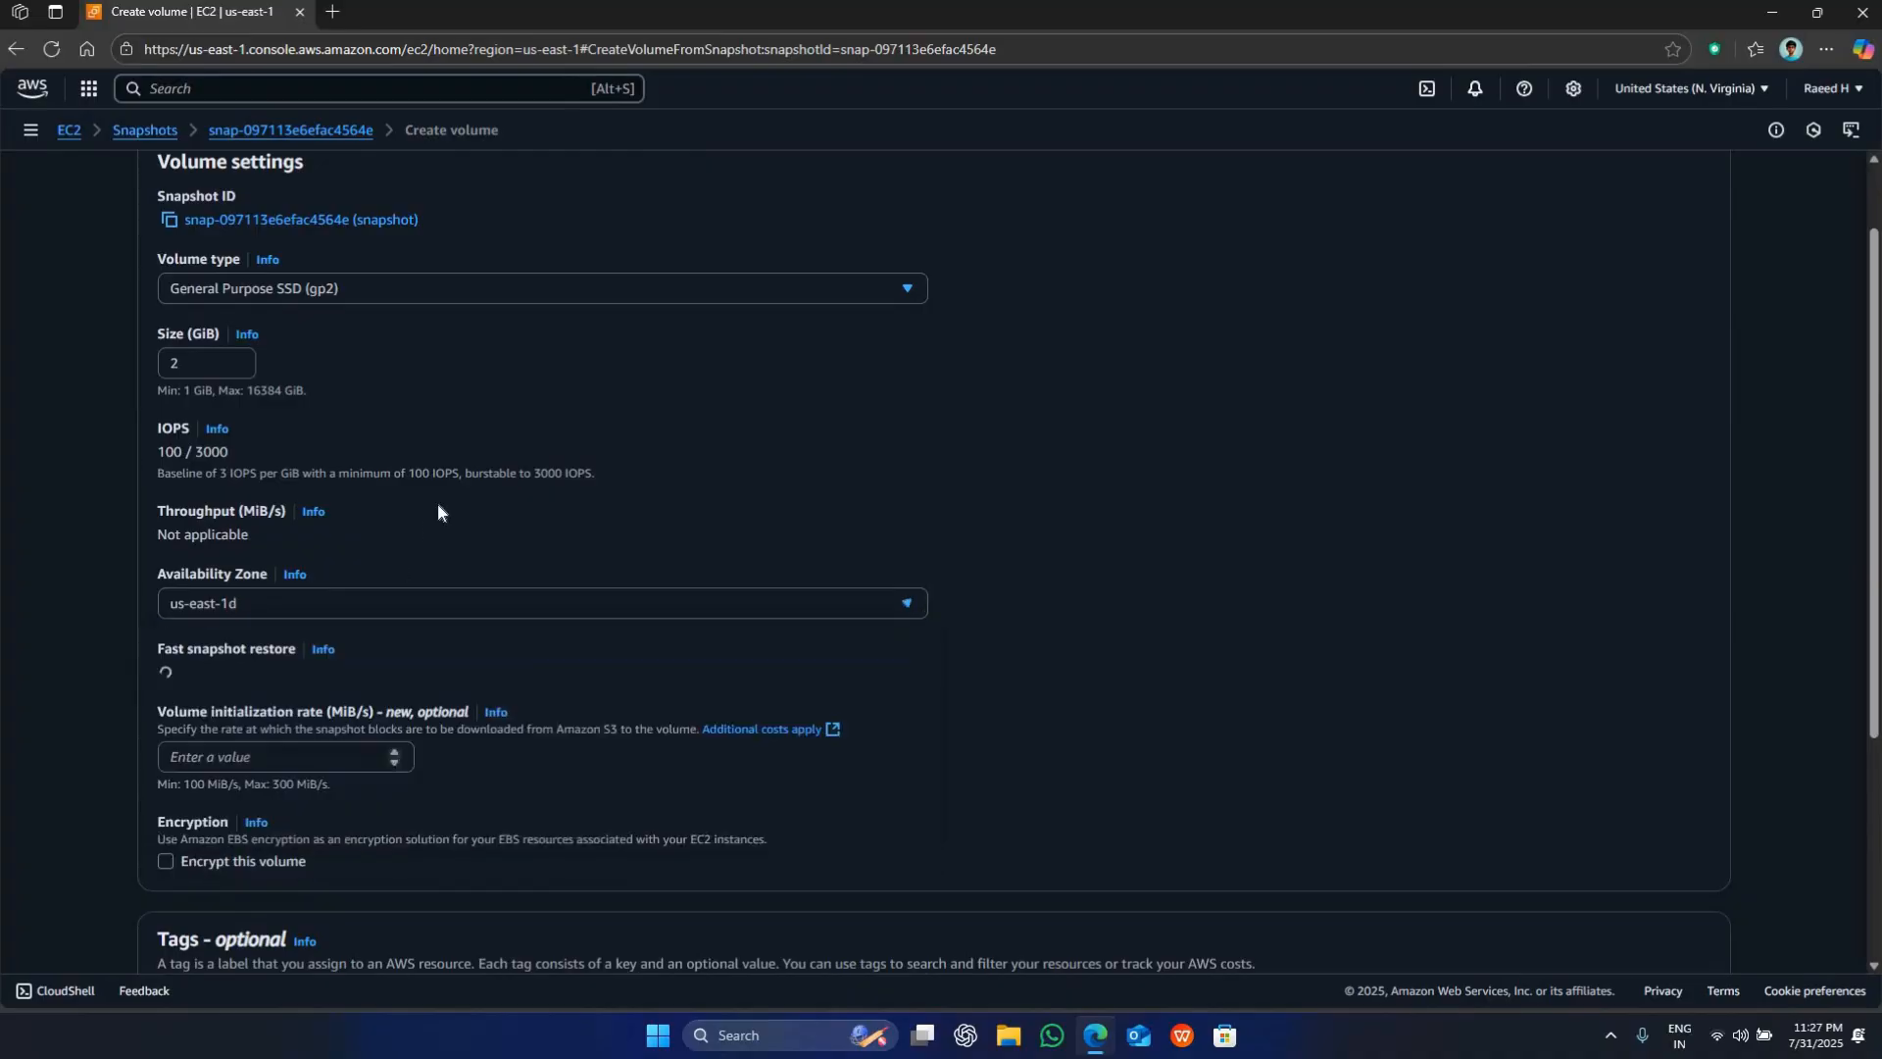
- Enable encryption for the new volume using the (default) aws/ebs KMS key
scroll(437, 509, "down", 1)
scroll(250, 695, "down", 1)
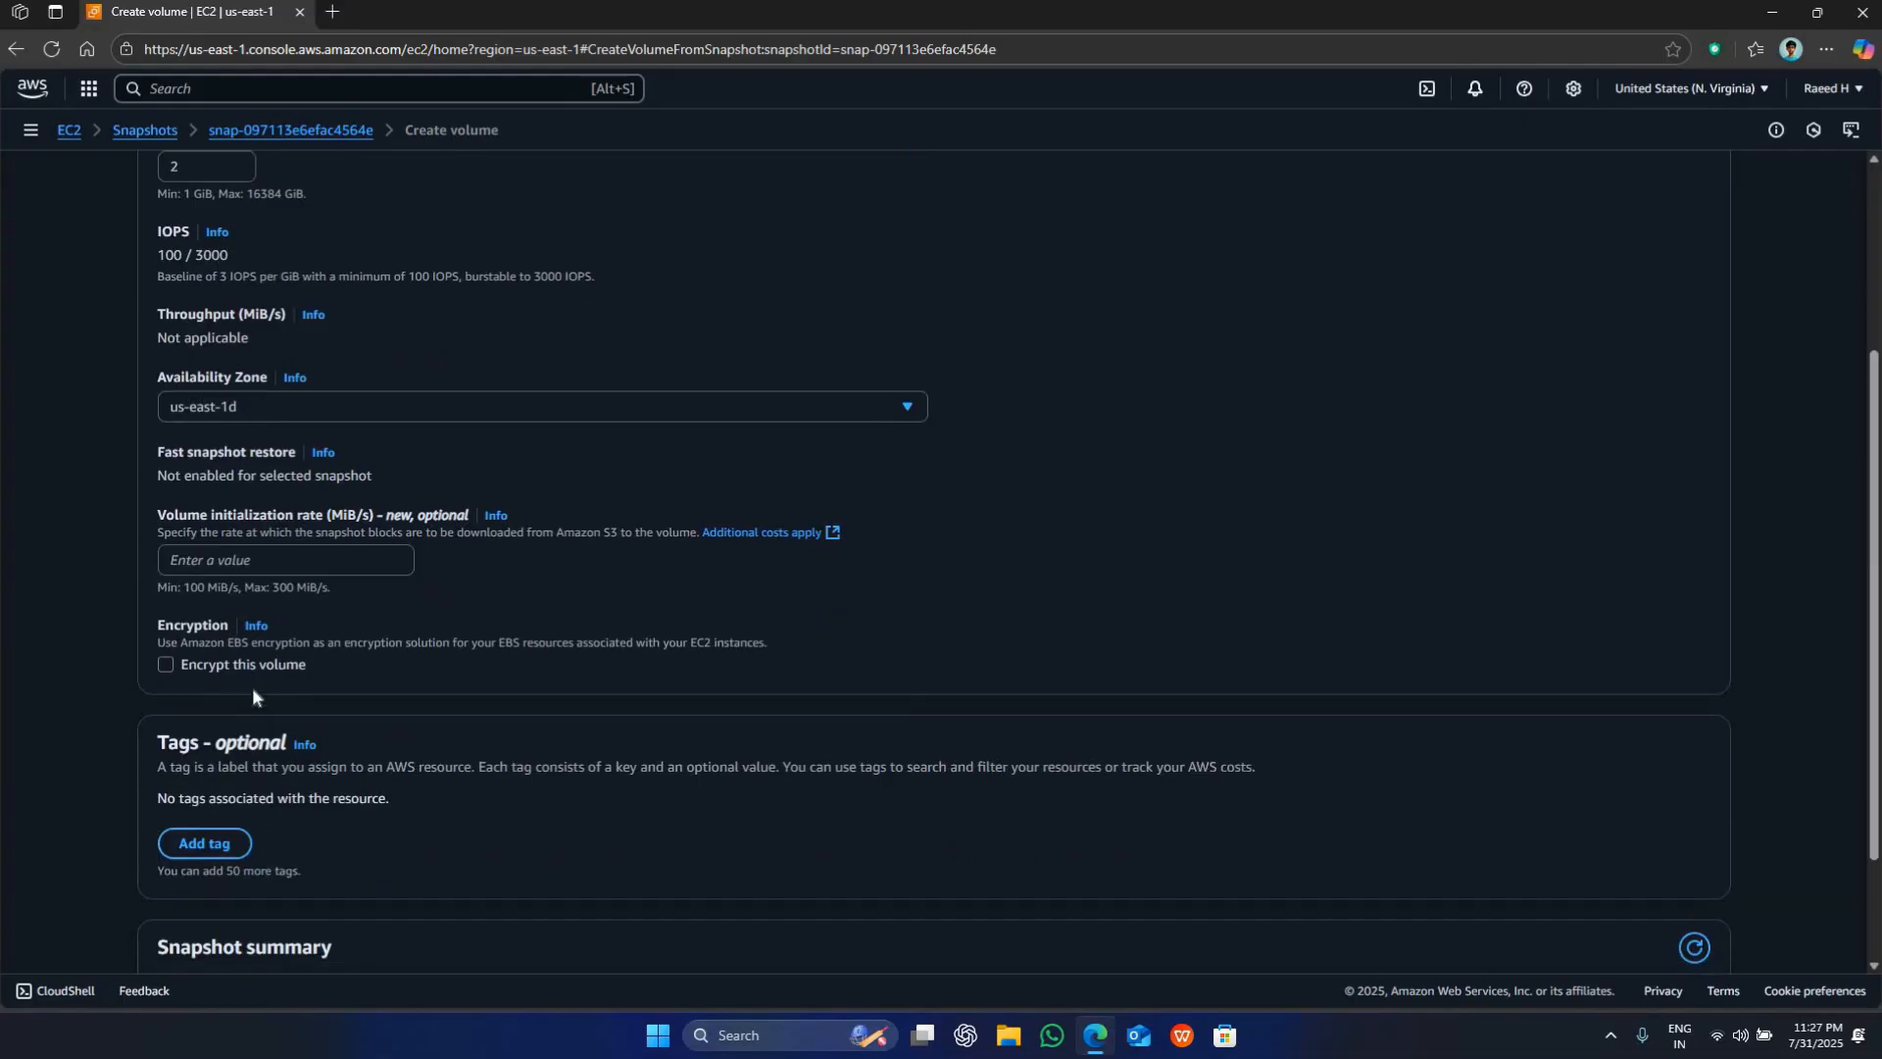
scroll(197, 606, "down", 1)
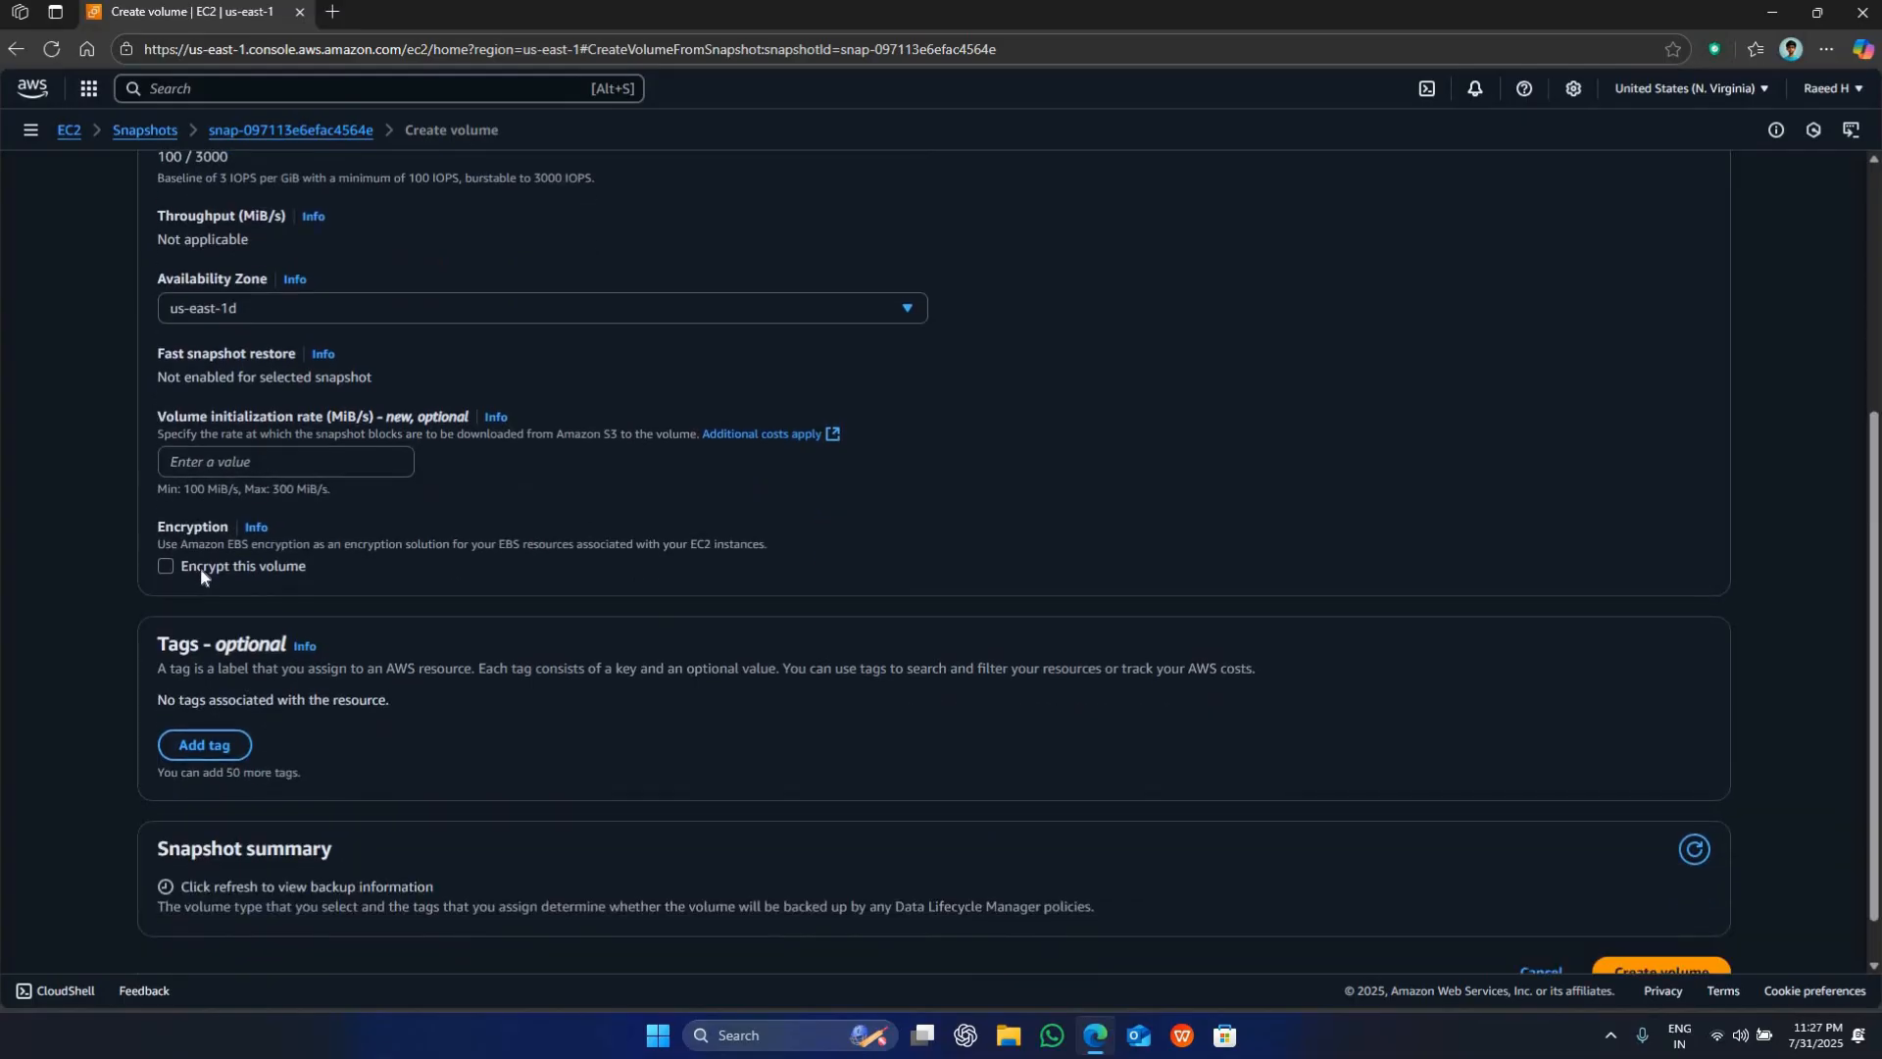
left_click_drag(286, 566, 197, 566)
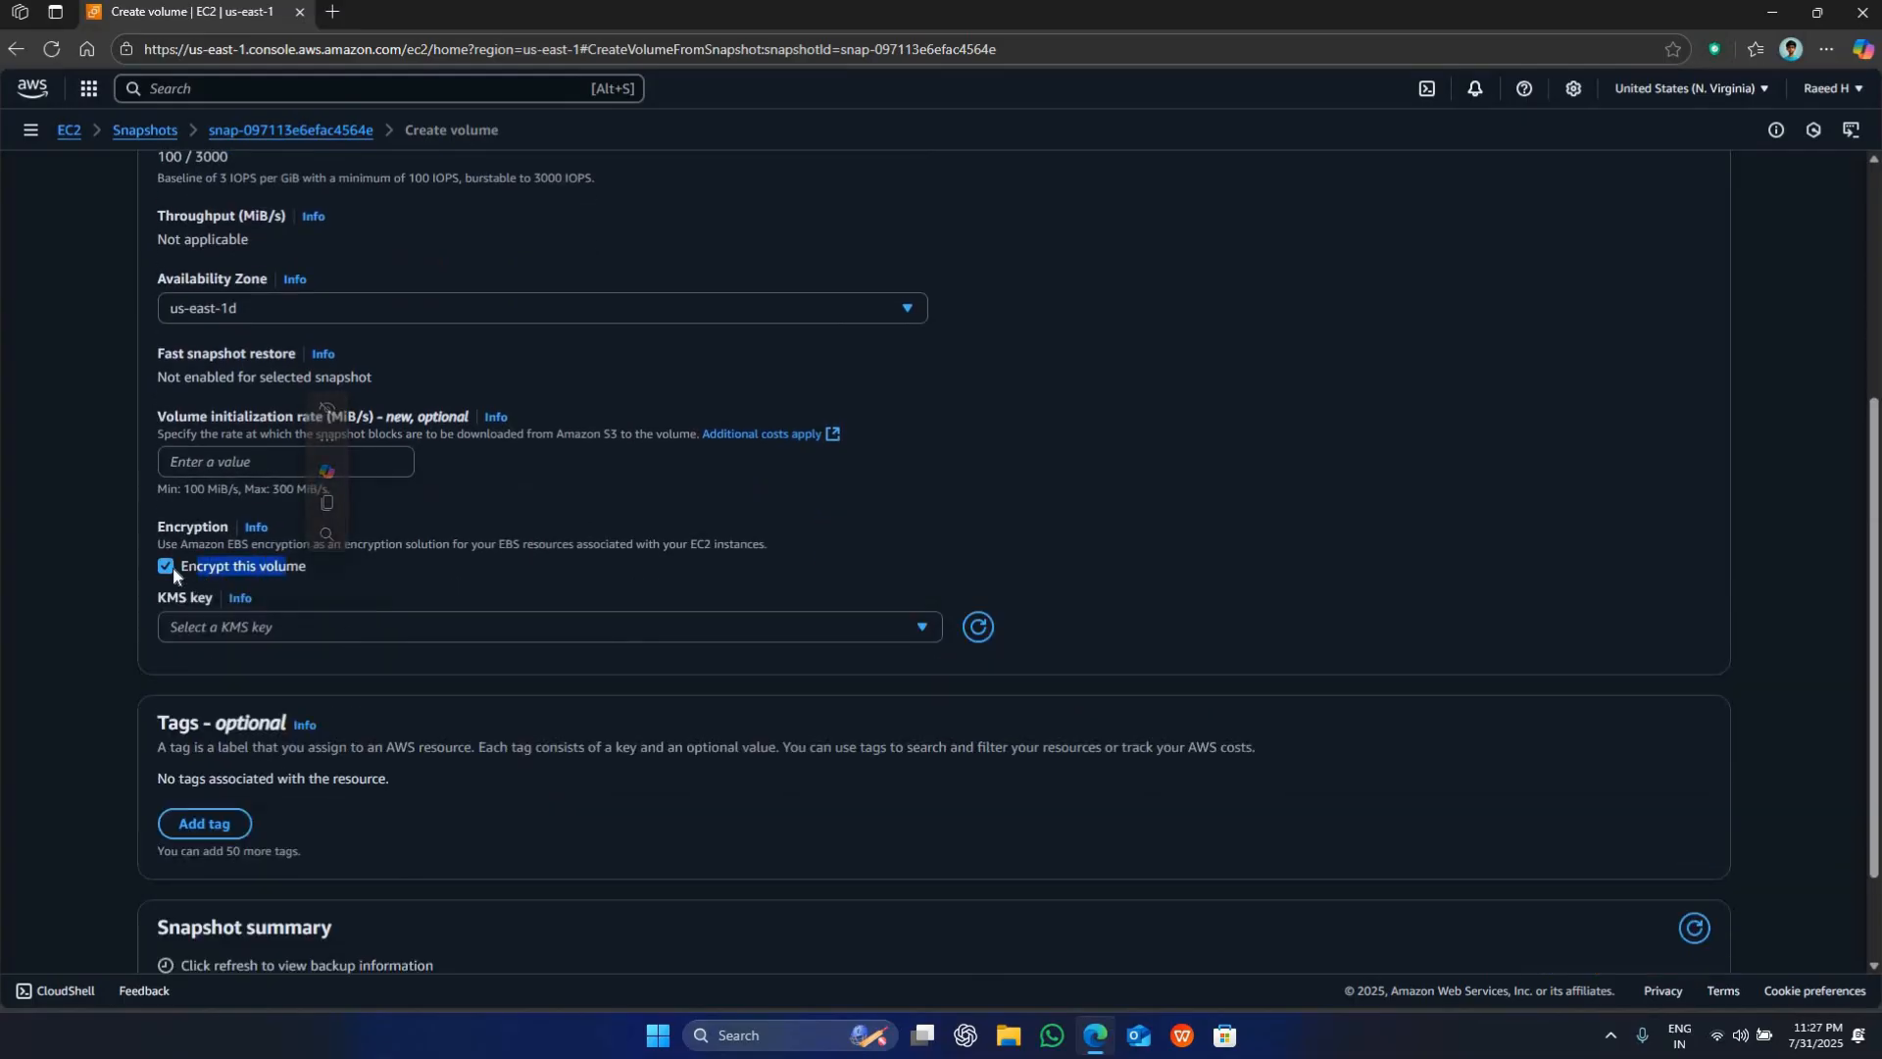
left_click(173, 566)
left_click(173, 566)
left_click(294, 626)
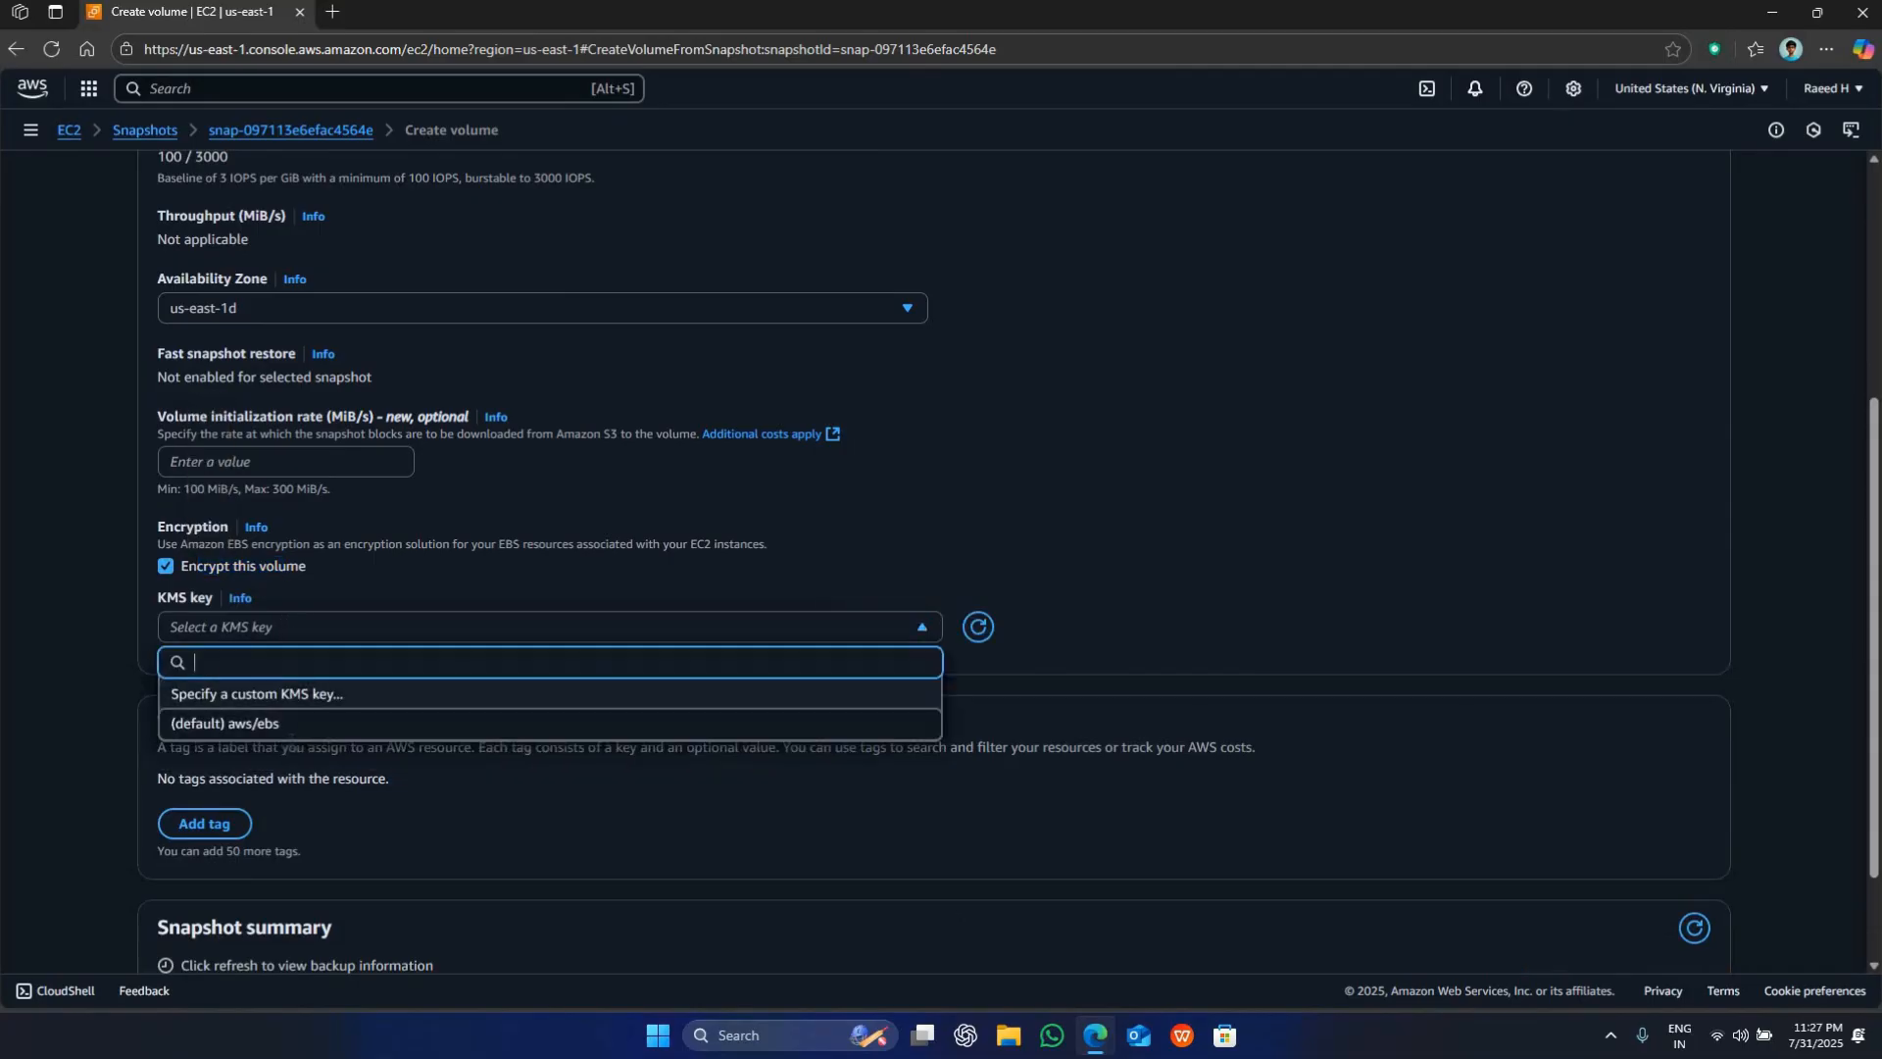
left_click(291, 727)
- Create the encrypted volume and check it in the refreshed volumes list
scroll(461, 585, "down", 3)
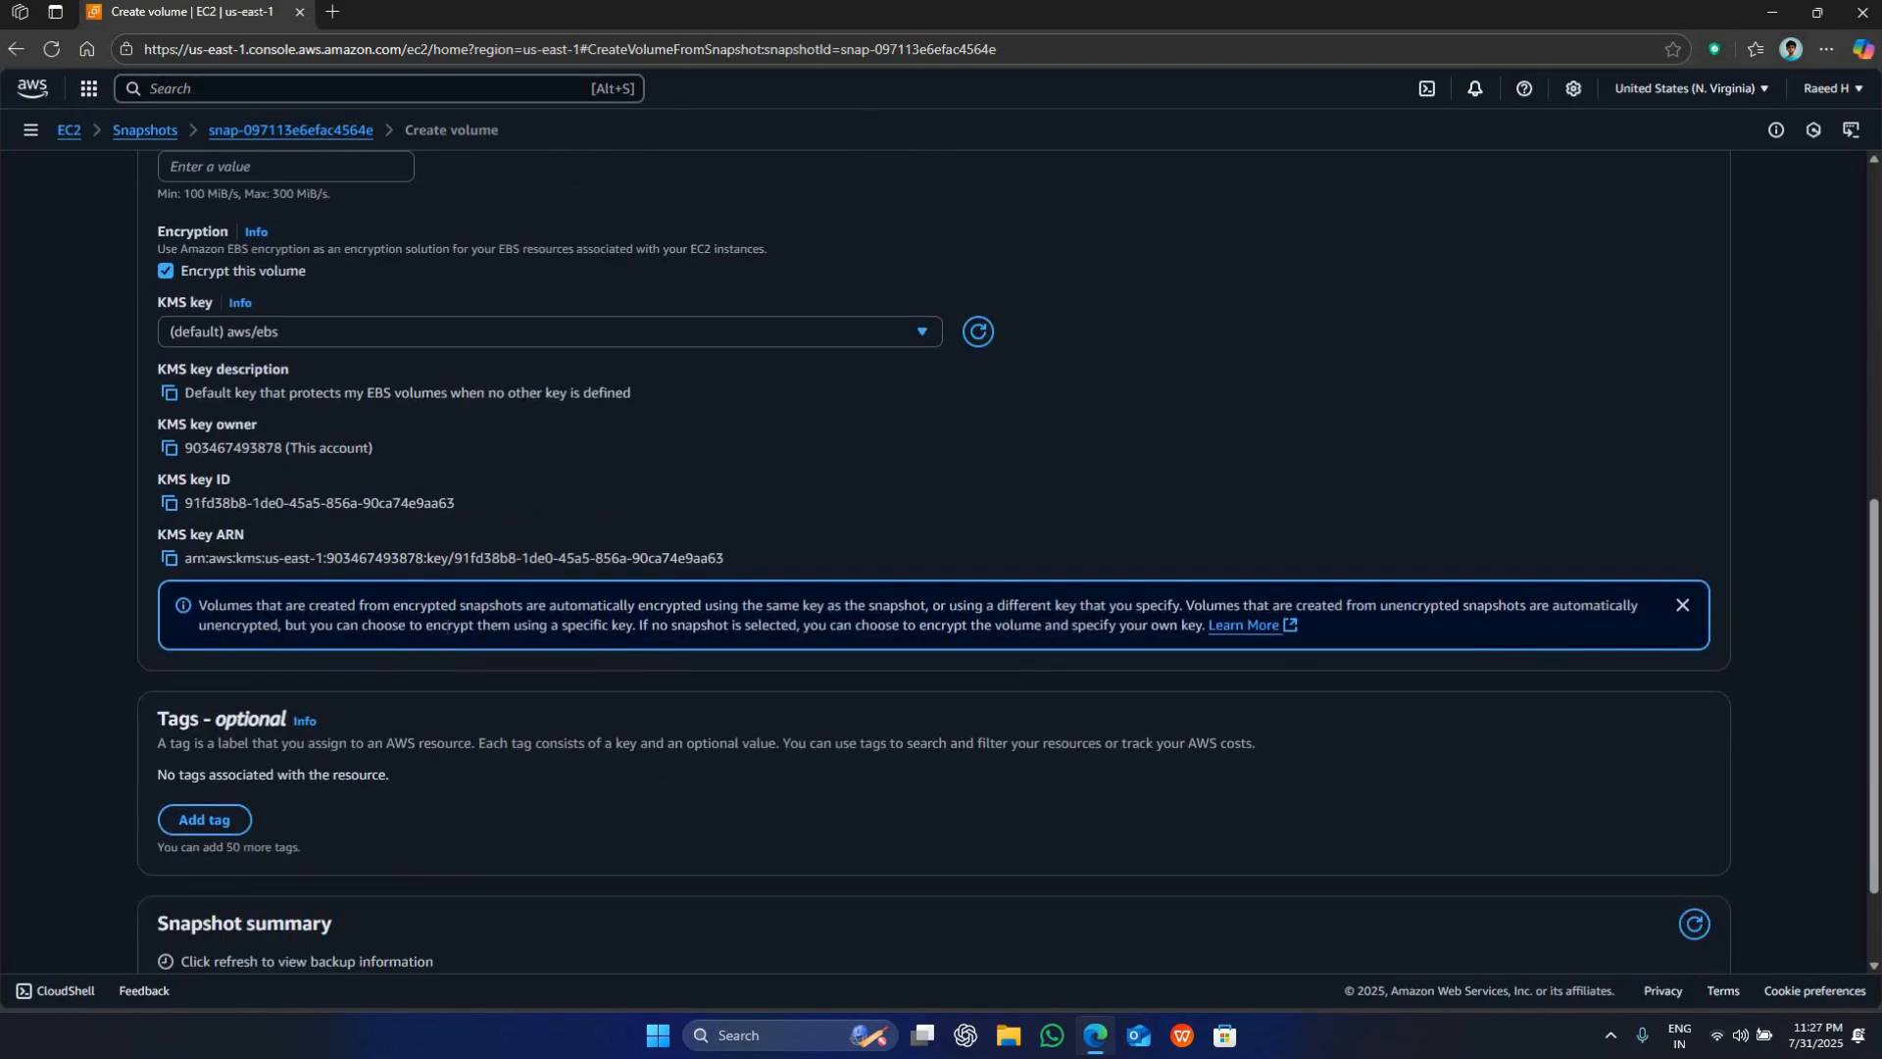
scroll(447, 627, "down", 1)
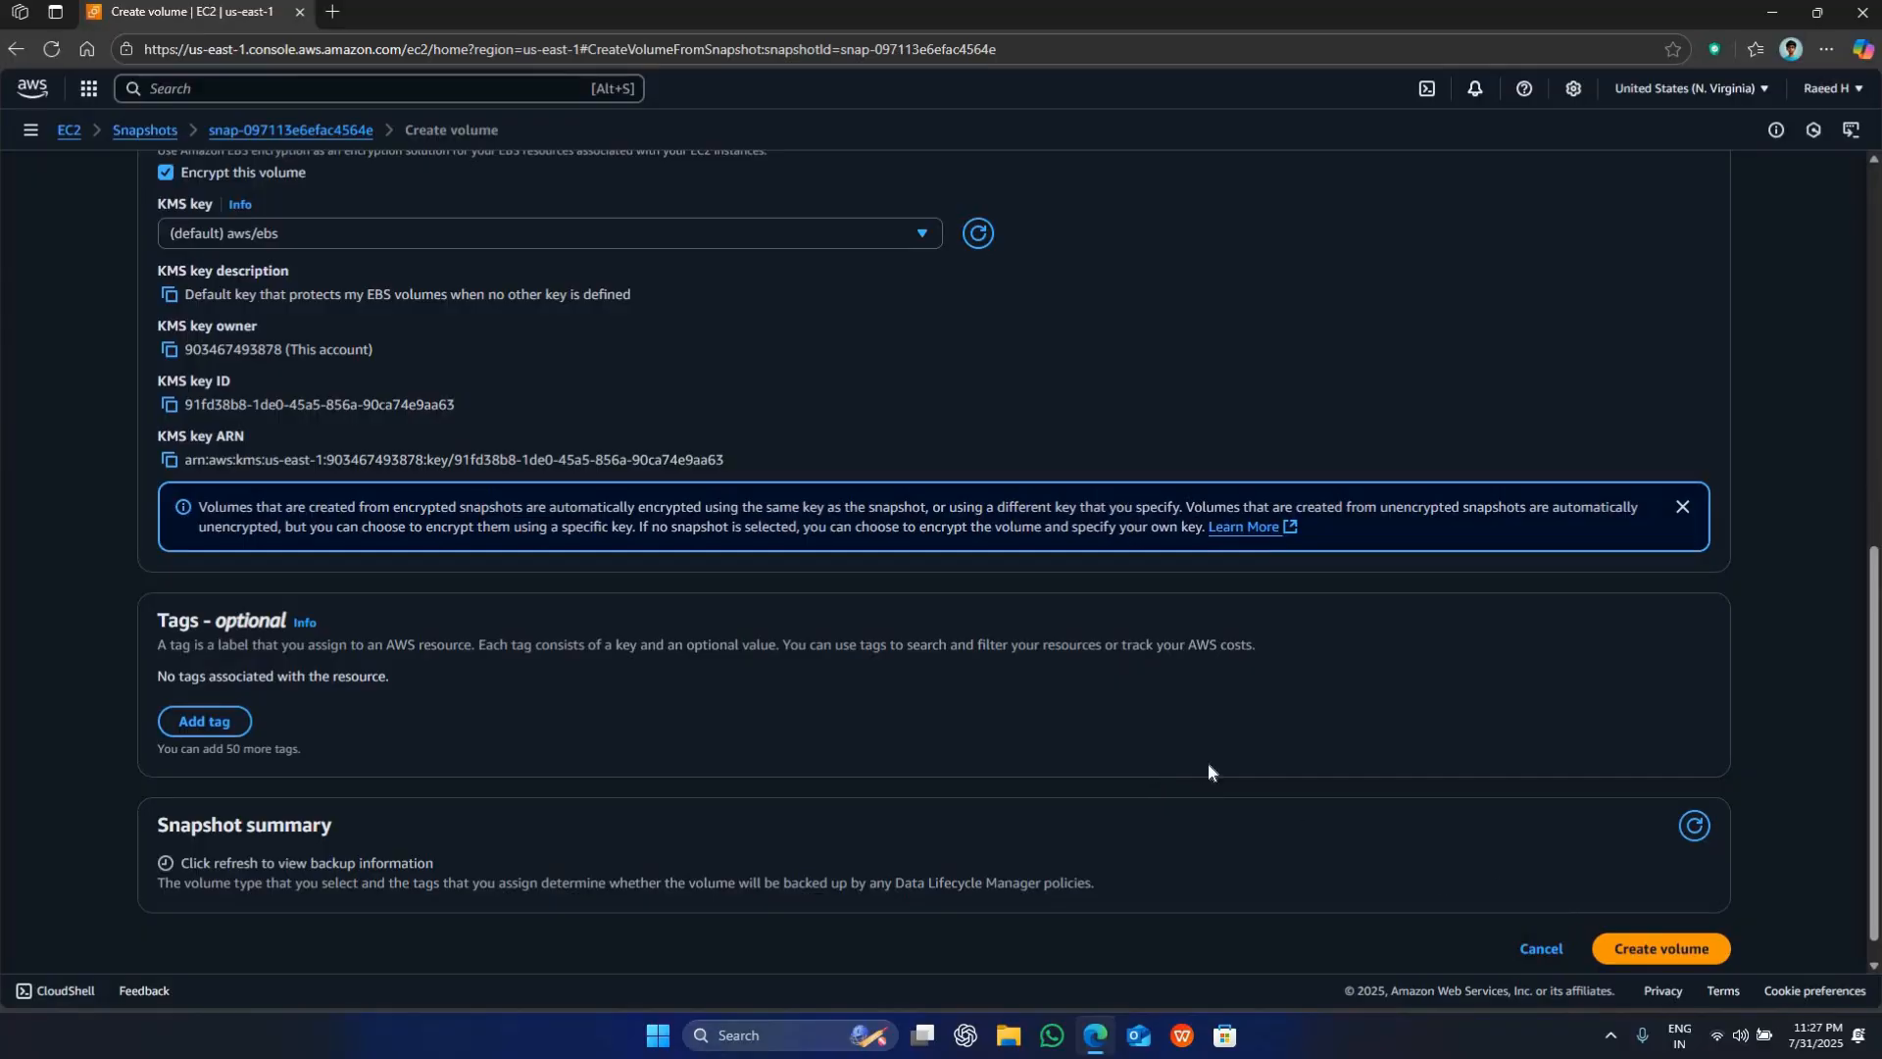
scroll(1182, 750, "down", 1)
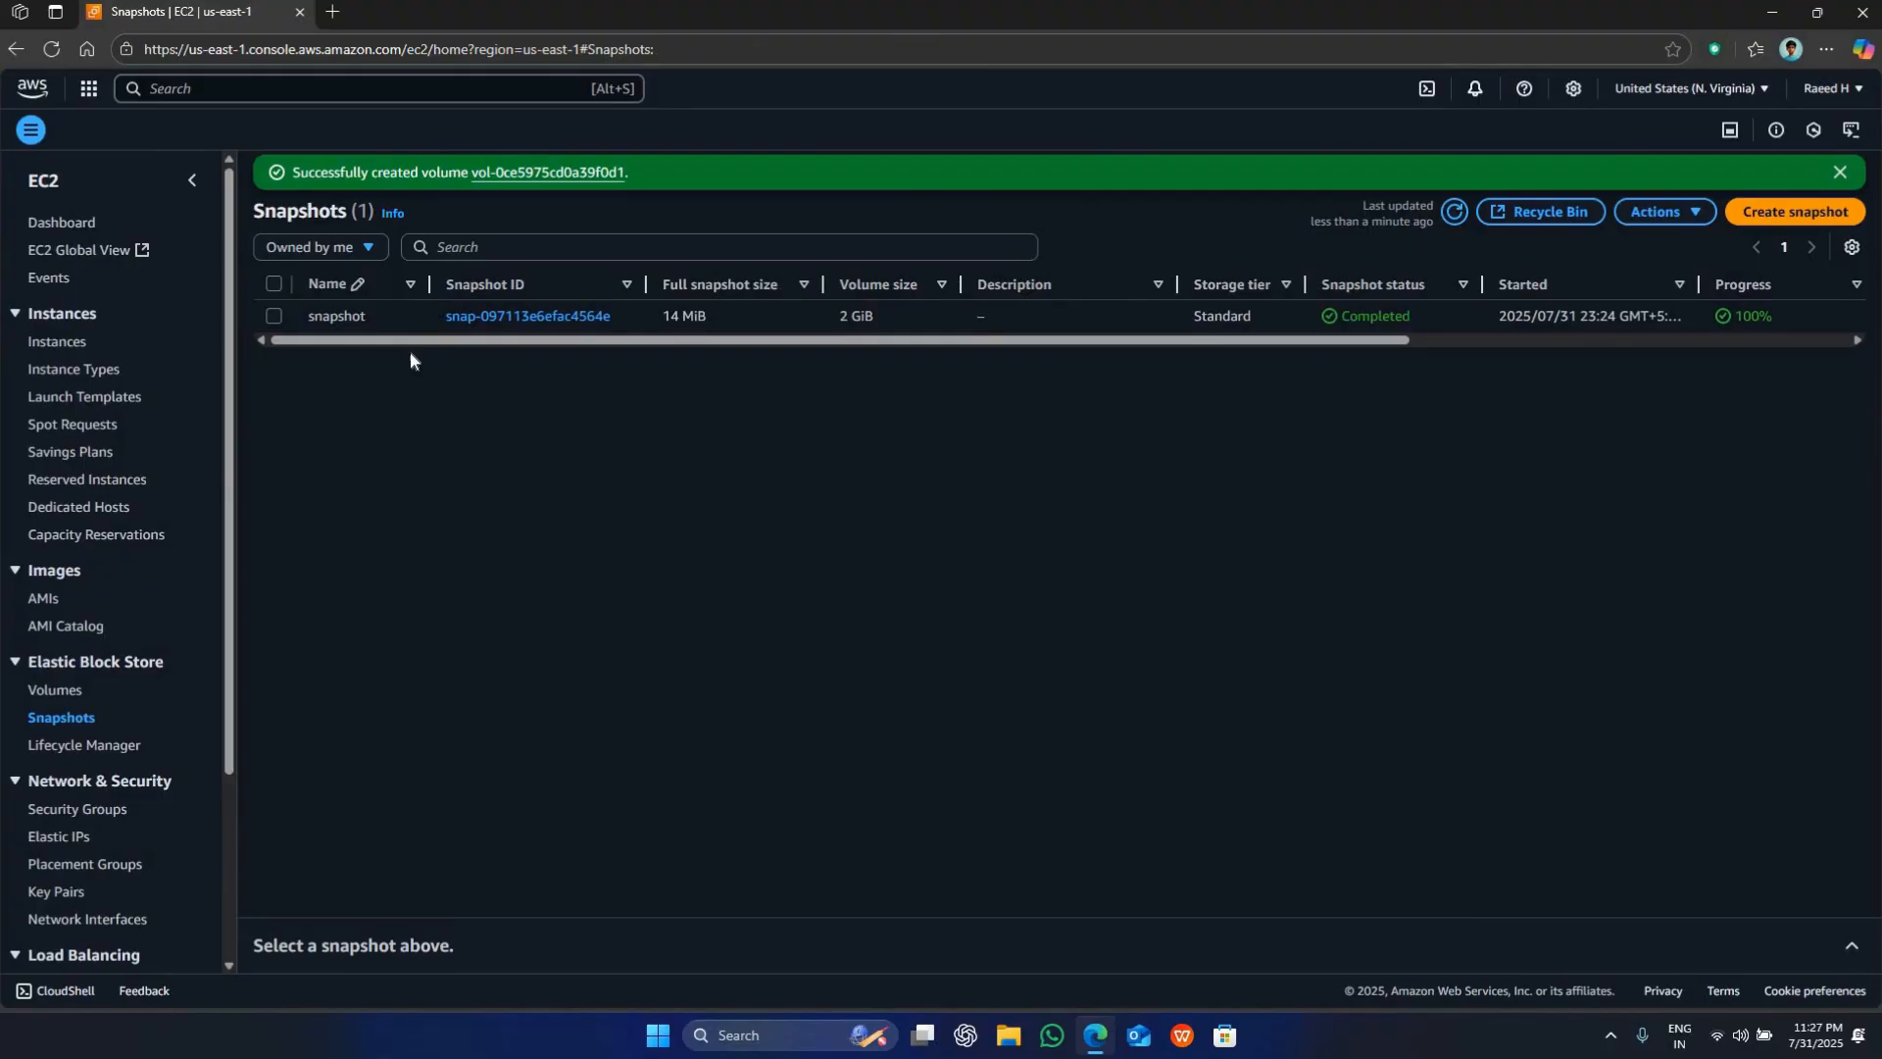
left_click(82, 686)
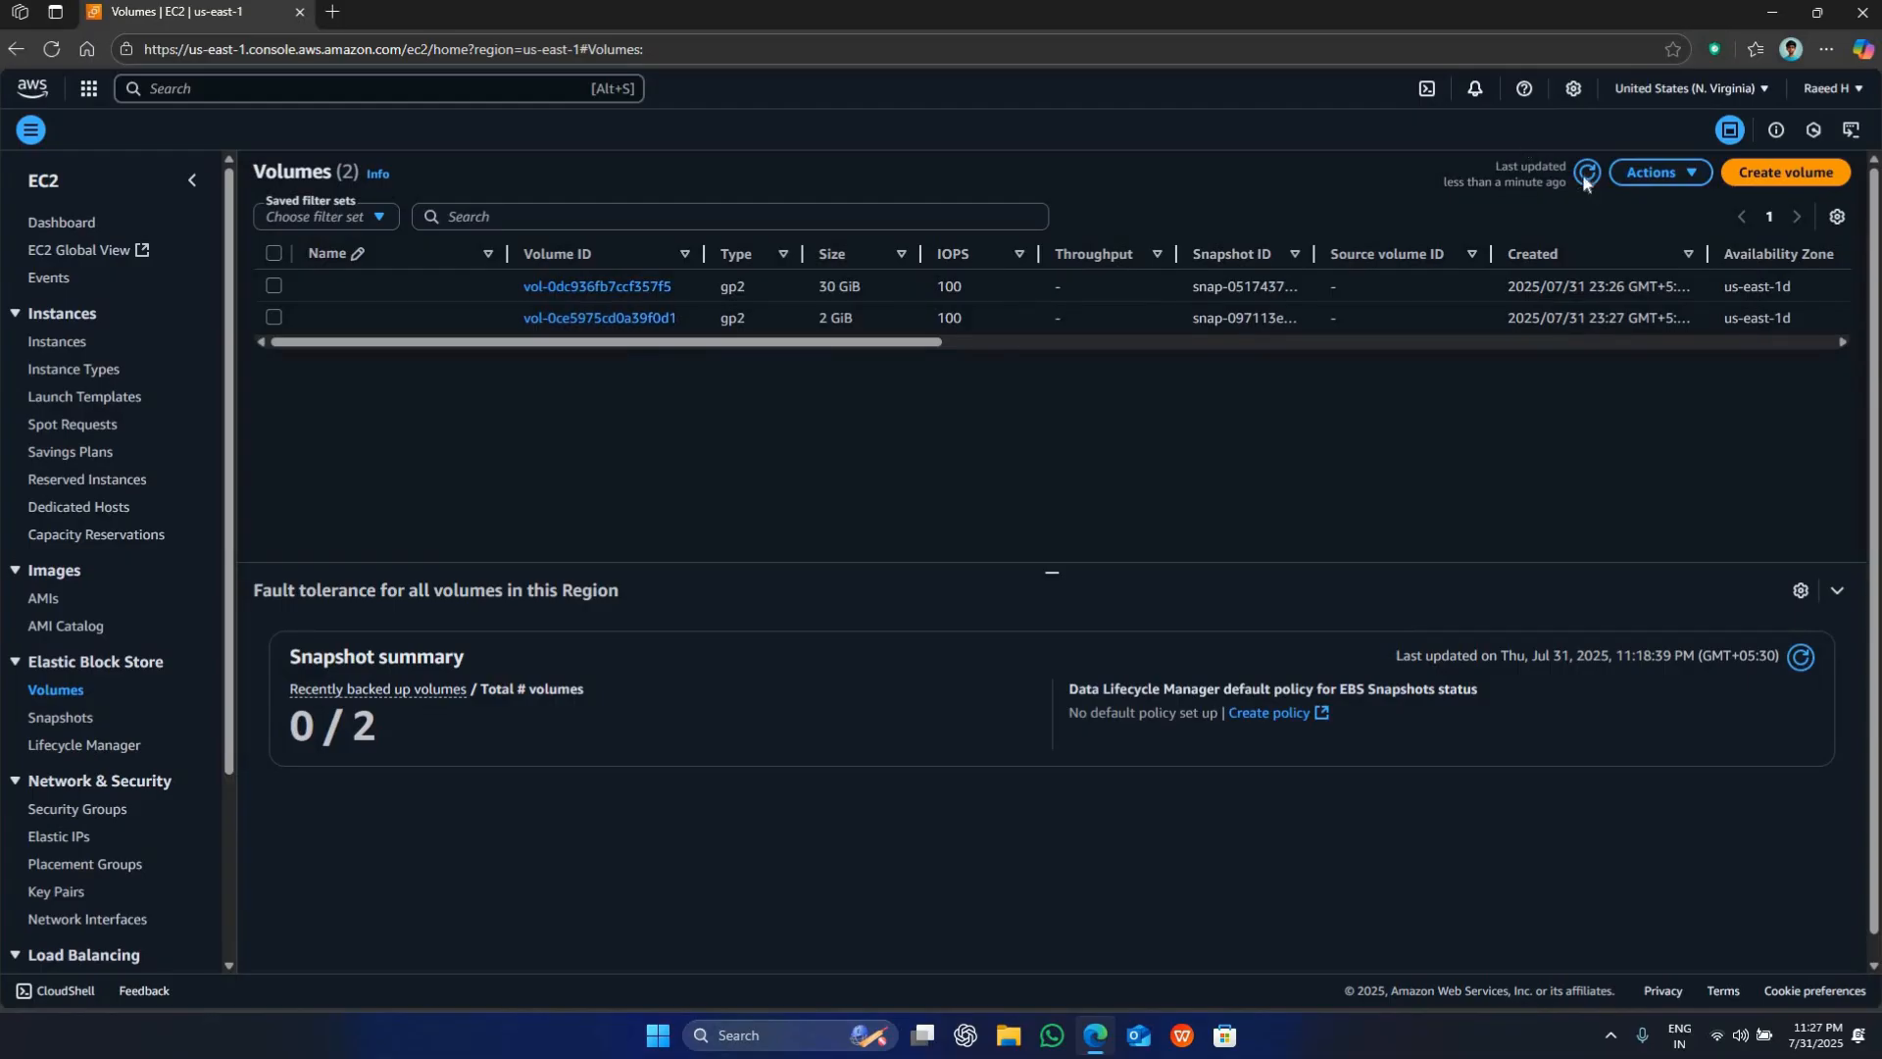
- Open the RDP client connection details for the Recovery-Server instance
left_click(40, 341)
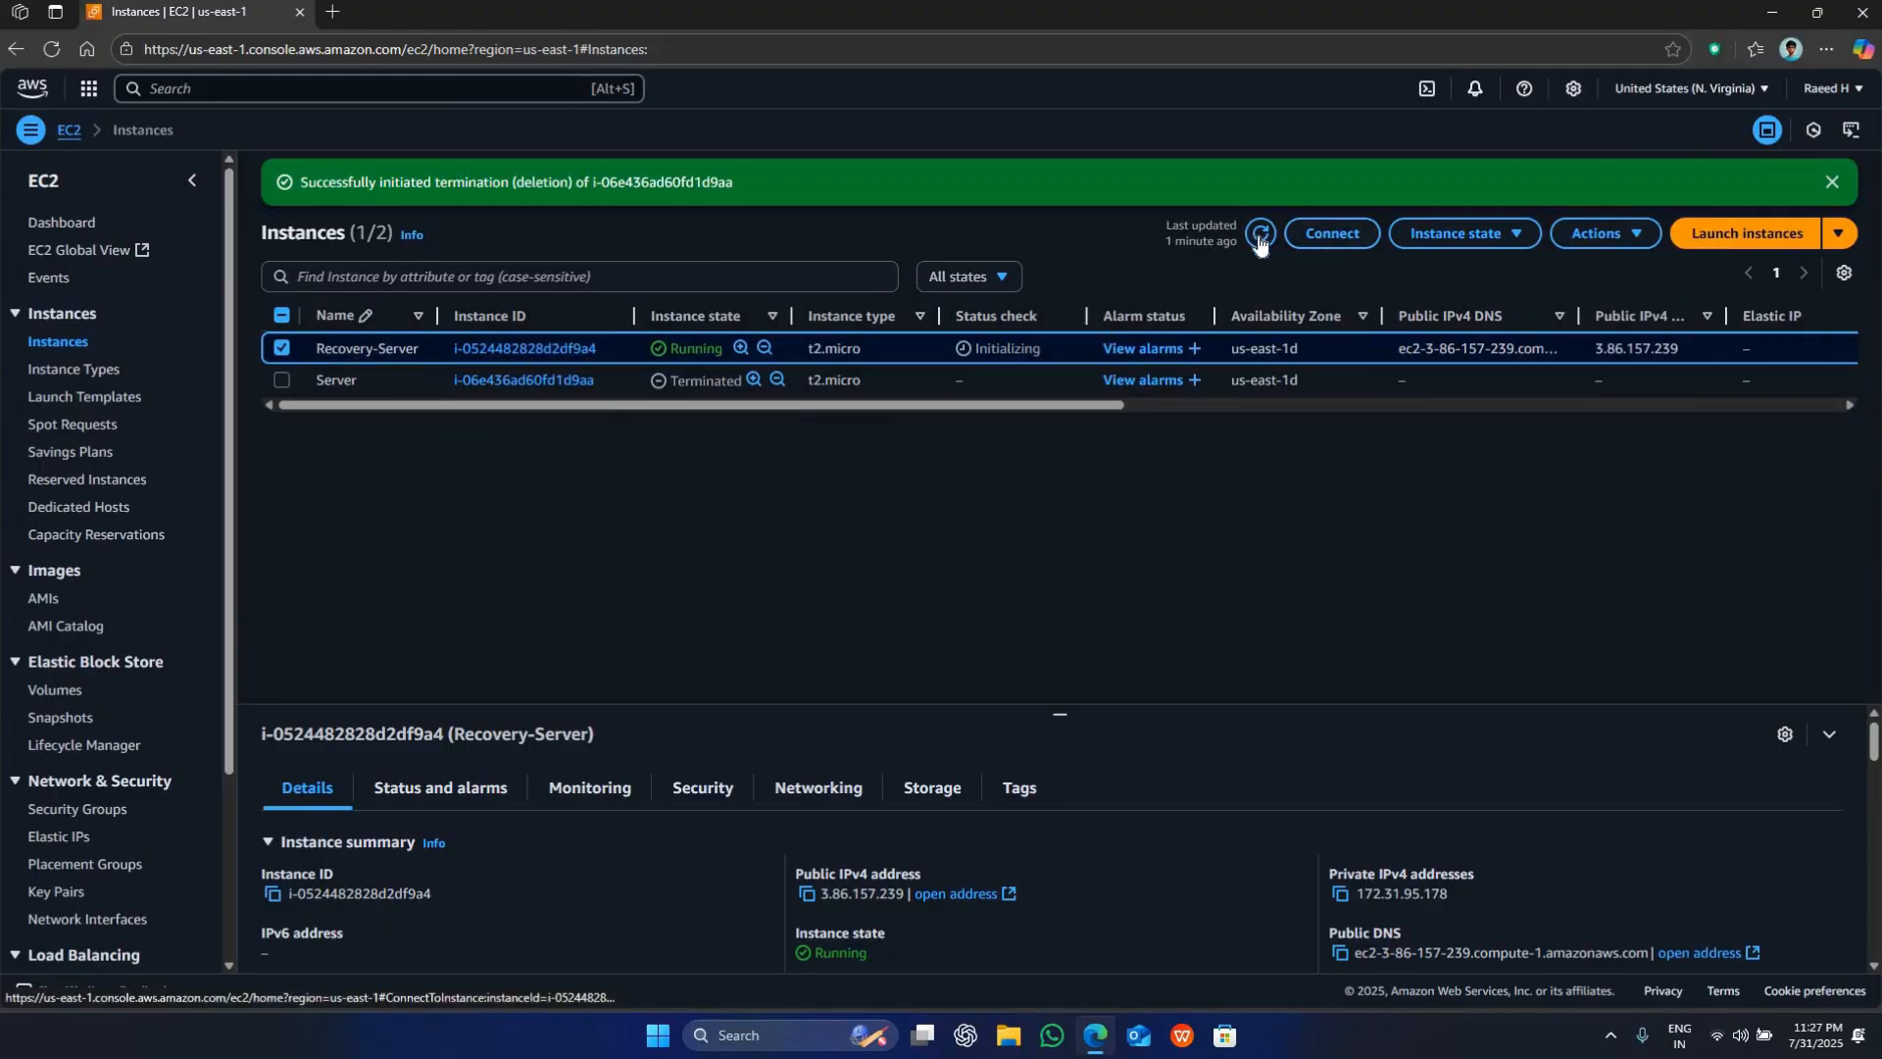
left_click(1341, 235)
left_click(361, 257)
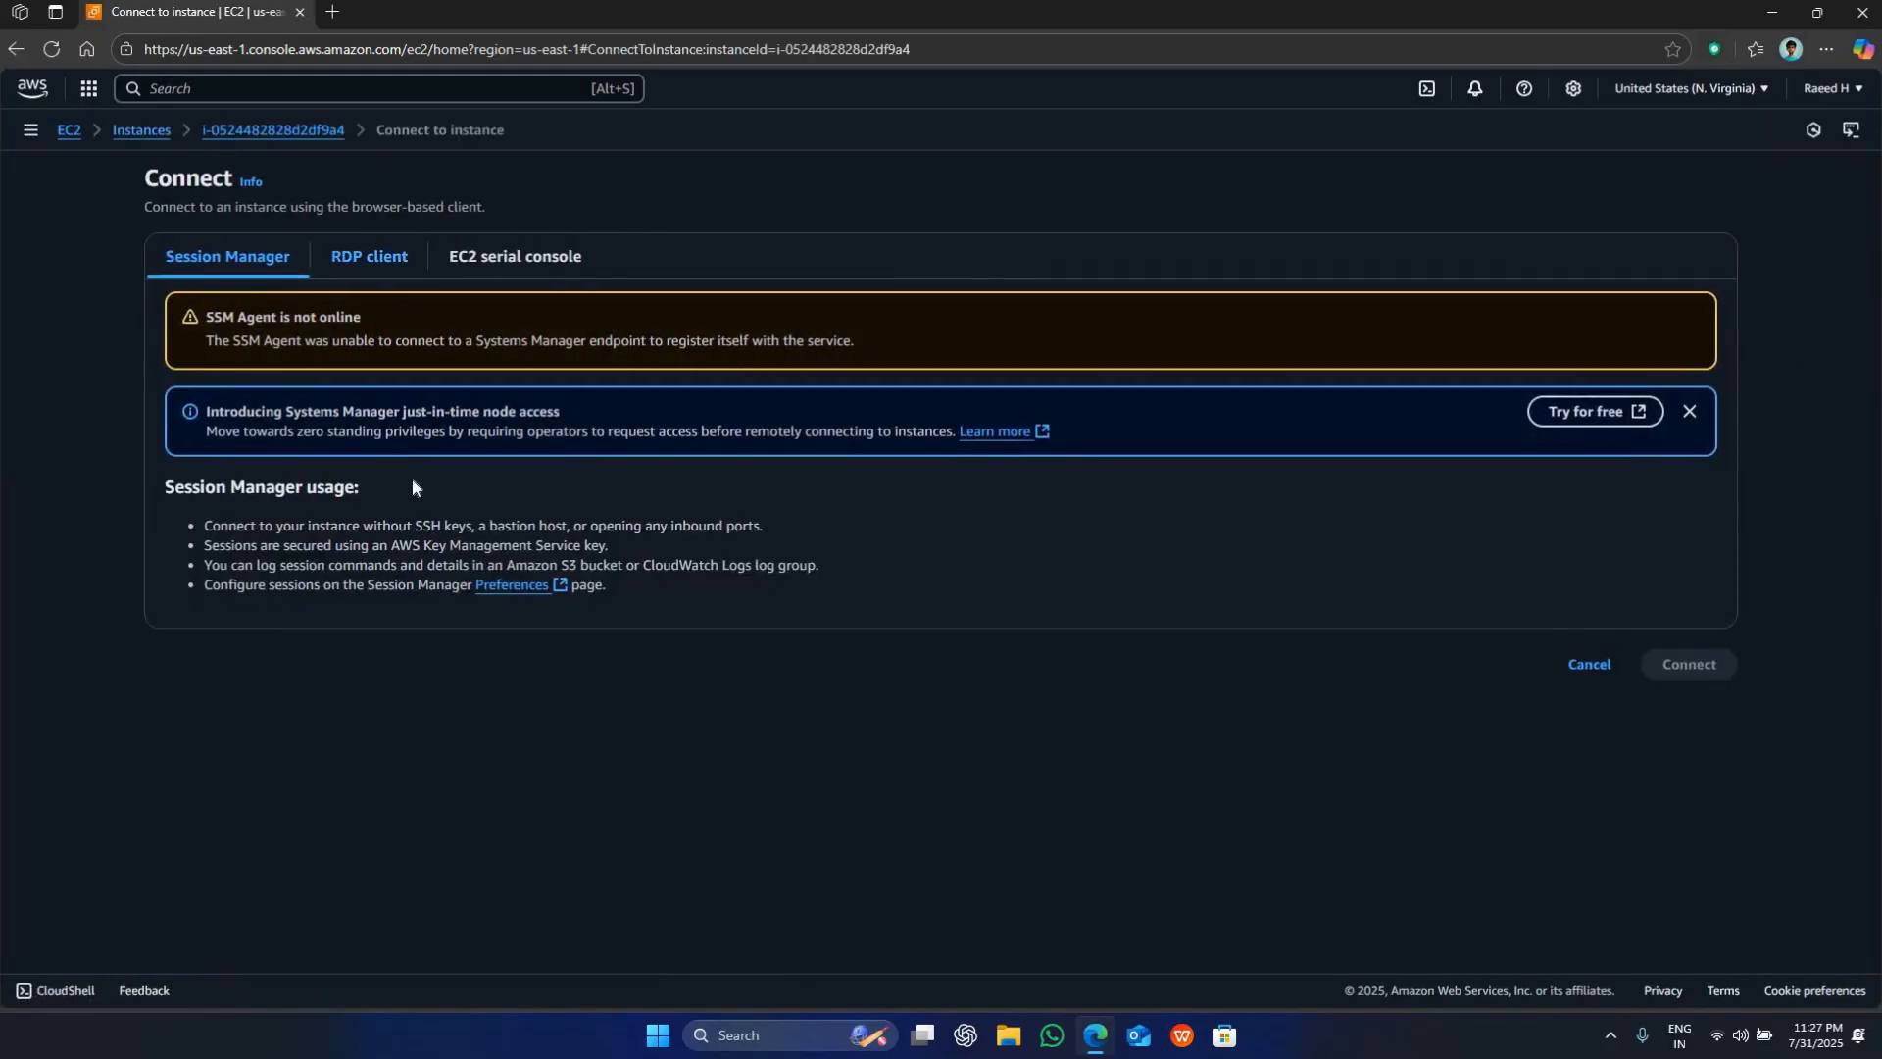
- Open Remote Desktop Connection and set its computer to the Recovery-Server's public DNS, ec2-3-86-157-239.compute-1.amazonaws.com
key("super")
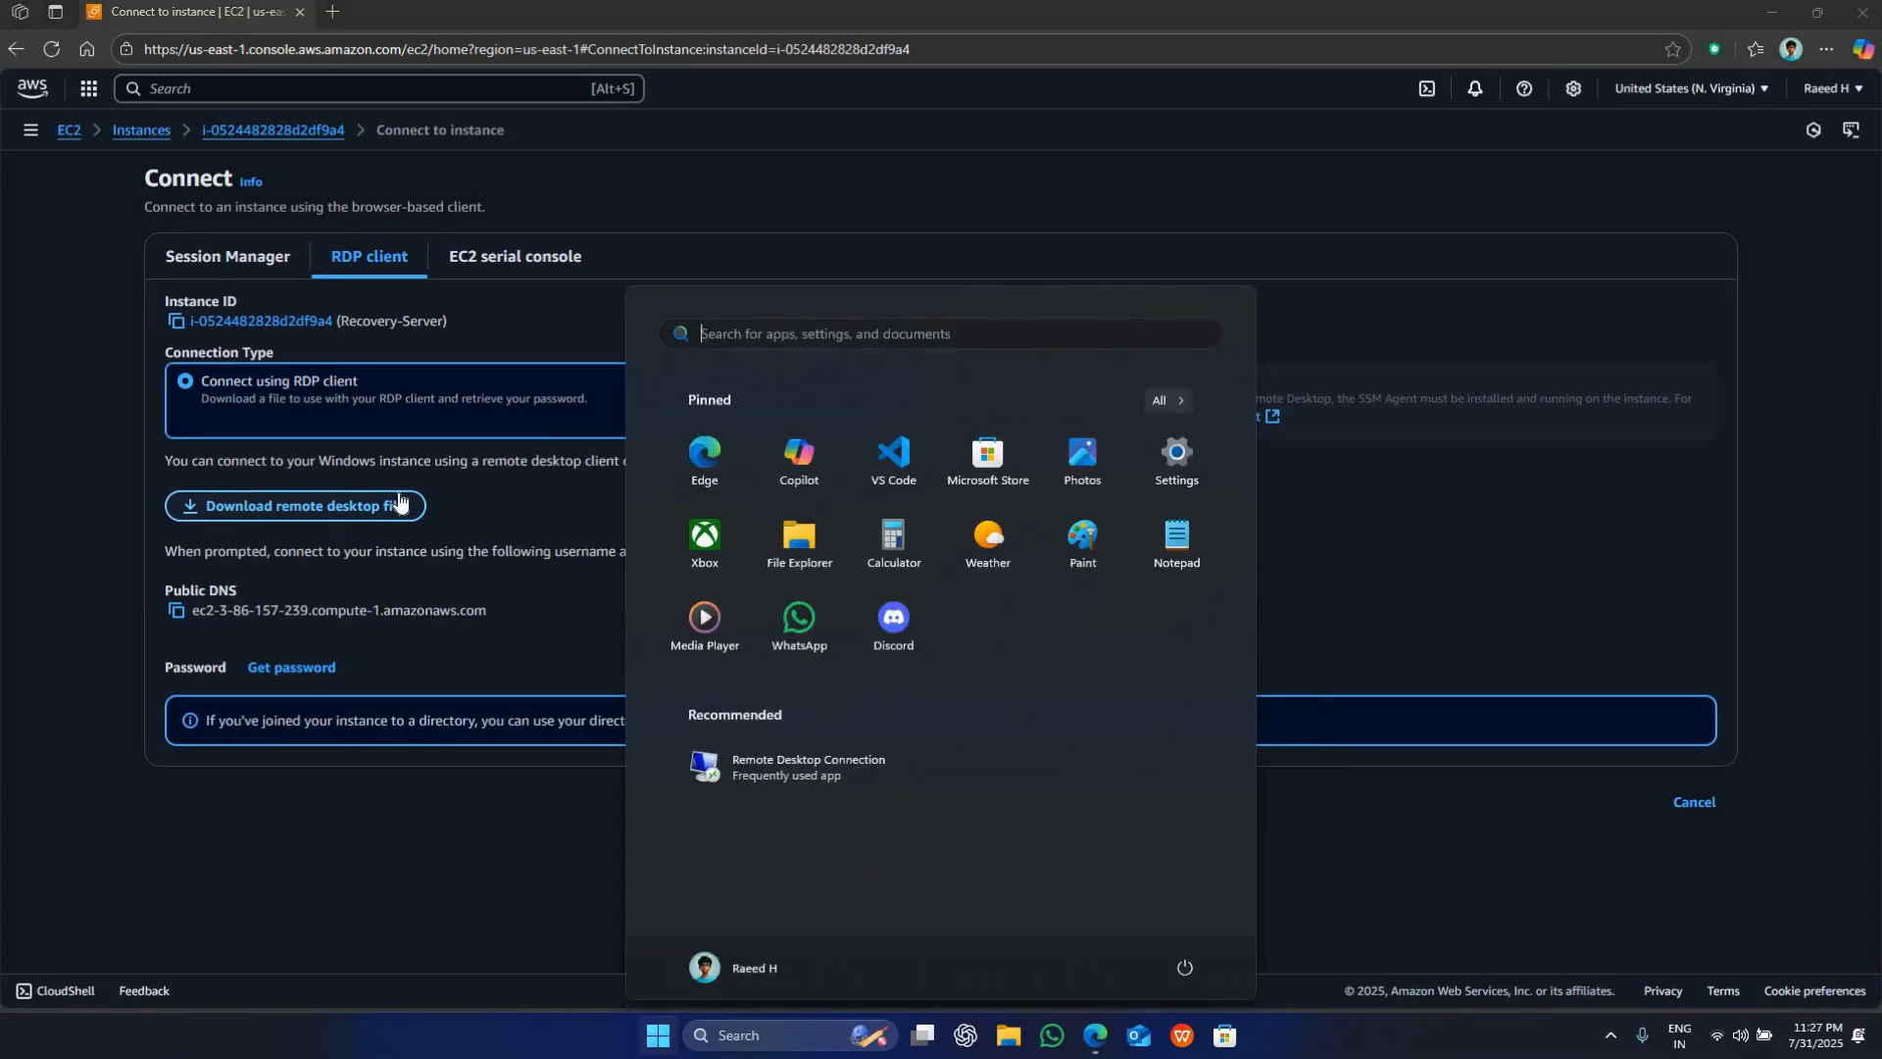
type("mstsc")
key("Return")
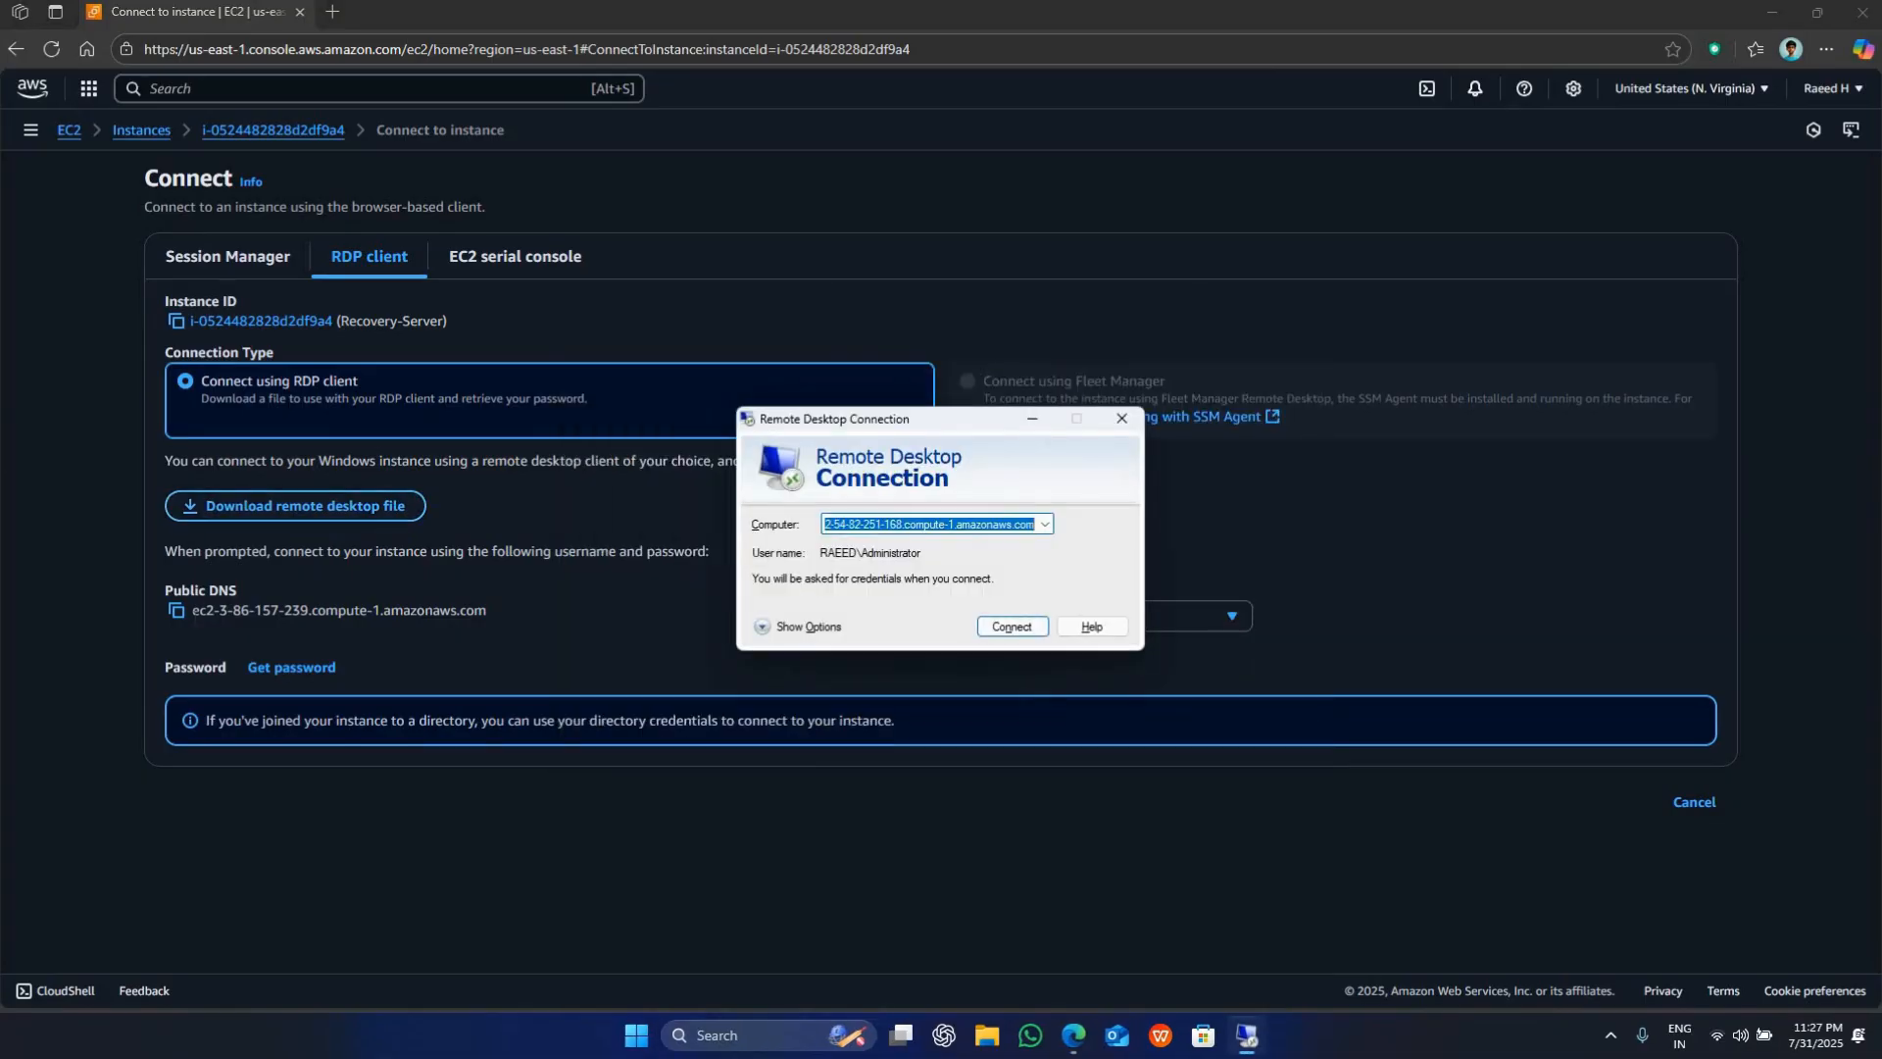
left_click(176, 610)
key("alt+Tab")
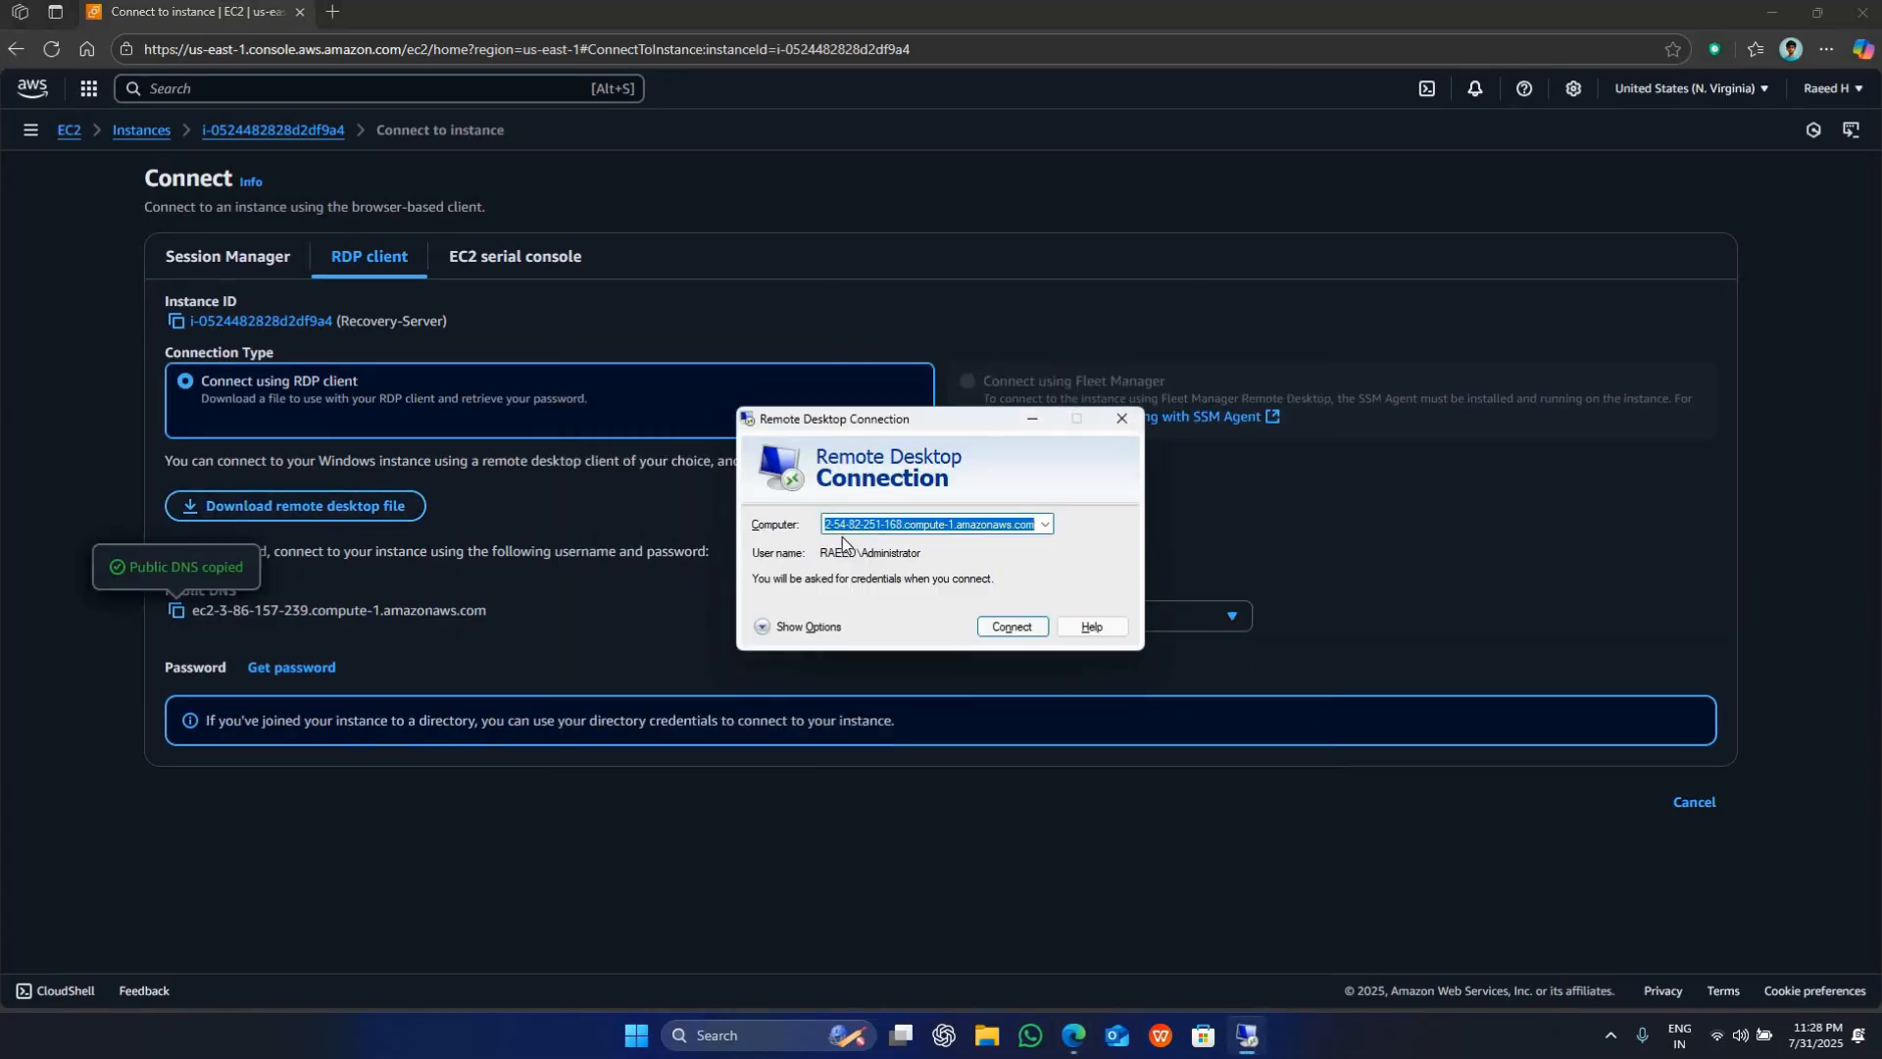
key("ctrl+v")
- Set the remote connection's user name to the Administrator value copied from the instance's connection details, and start connecting
left_click(789, 628)
key("alt+Tab")
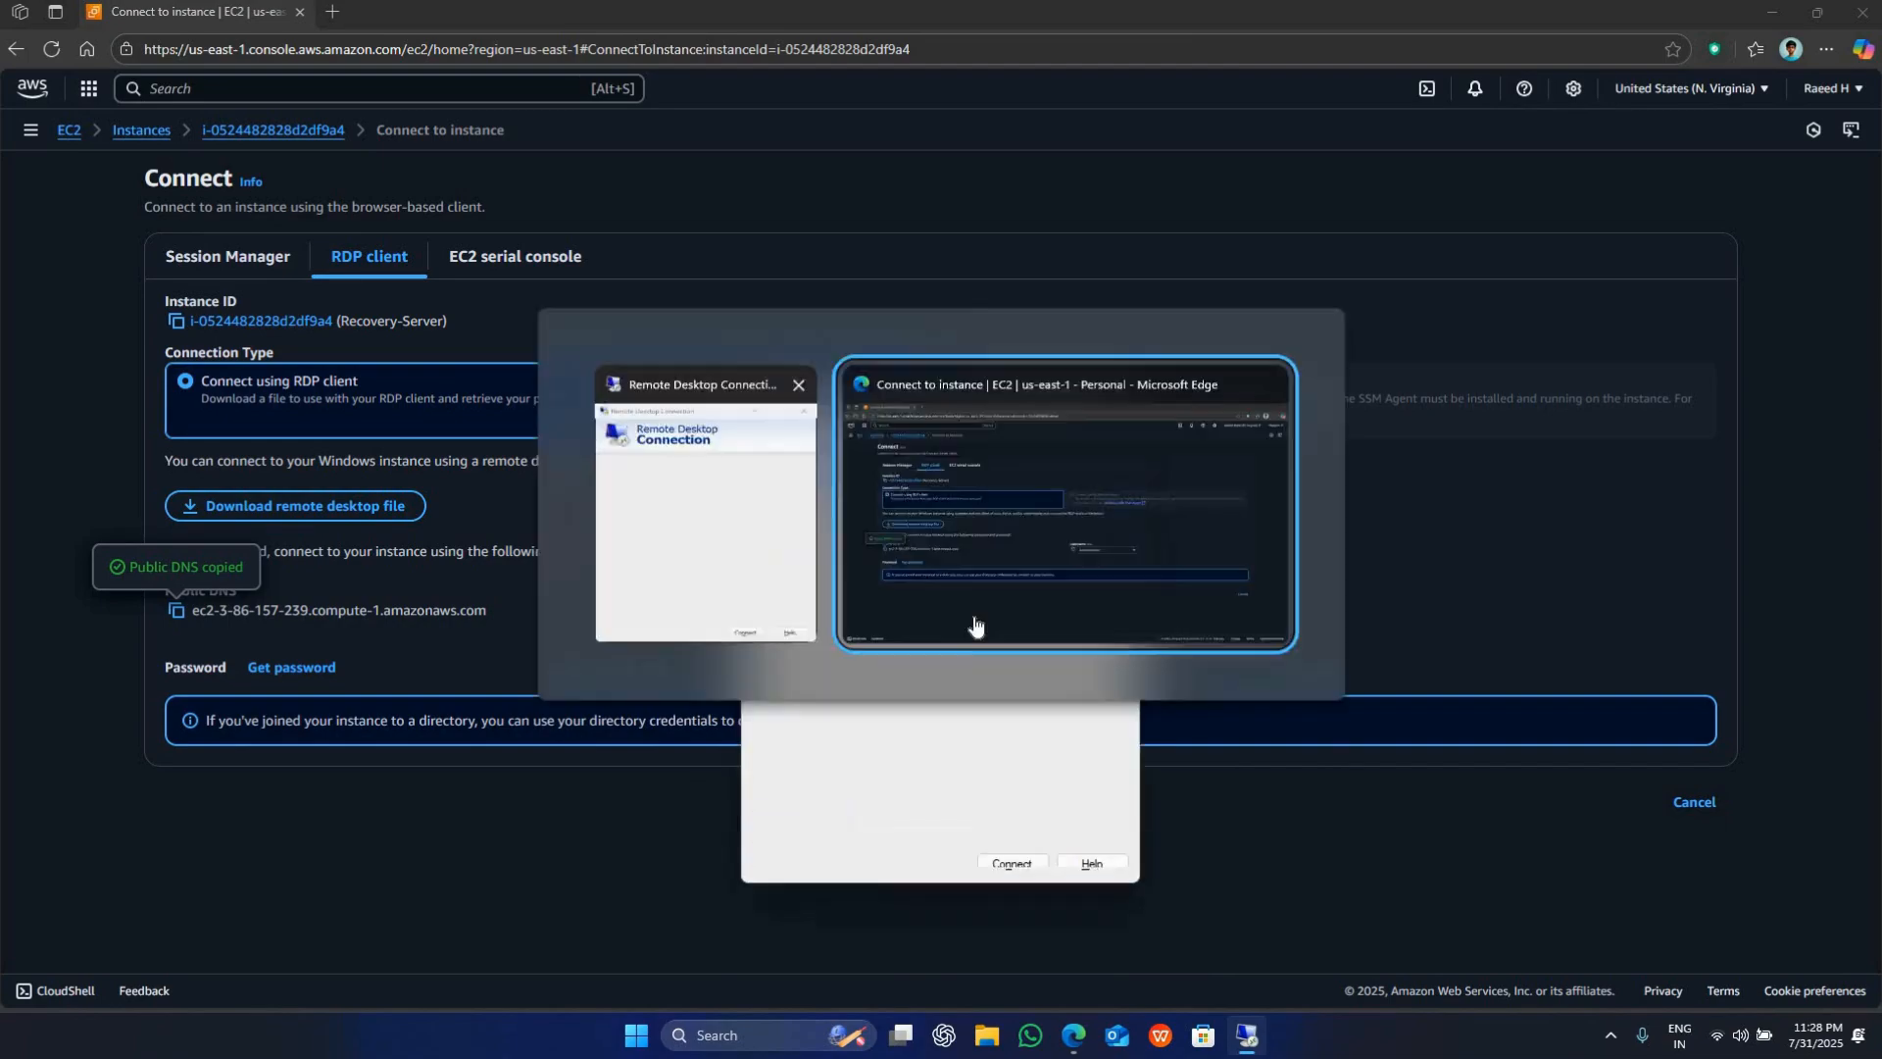
left_click(973, 611)
key("alt+Tab")
left_click(973, 622)
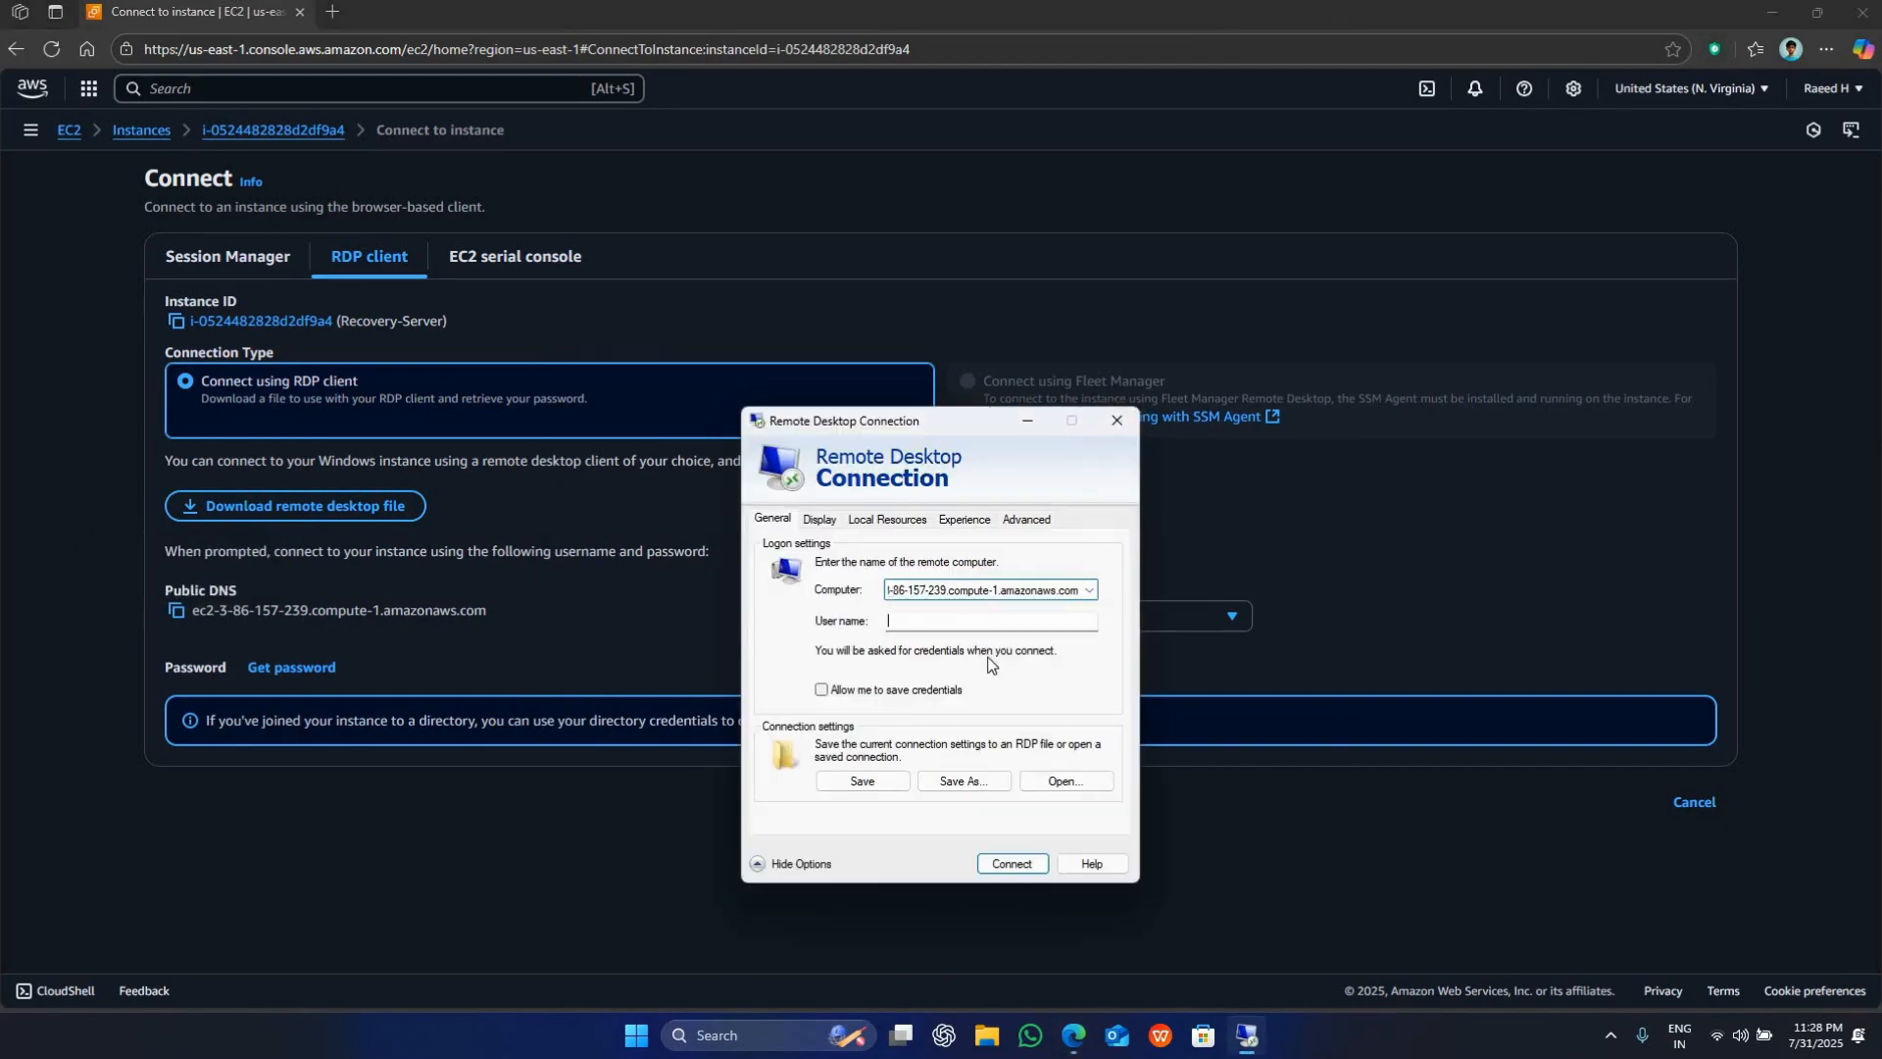
key("ctrl+v")
key("alt+Tab")
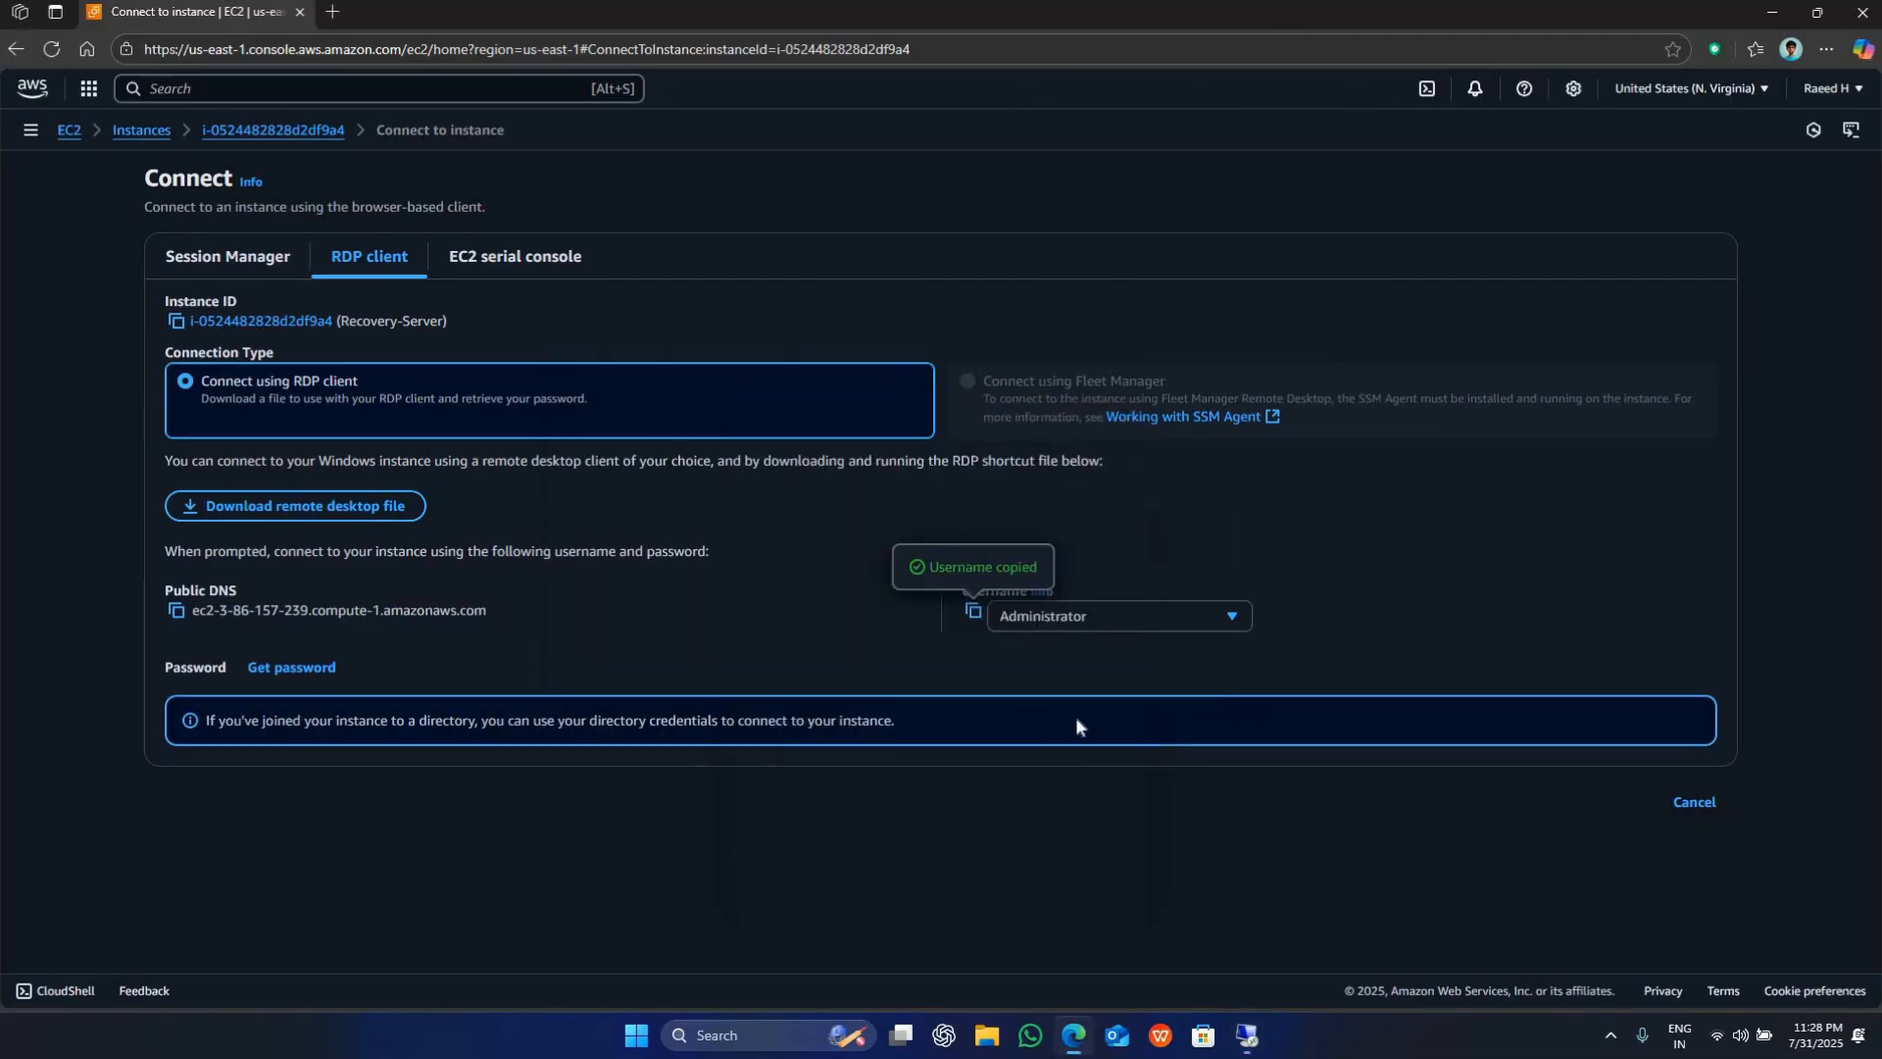
key("alt+Tab")
key("Return")
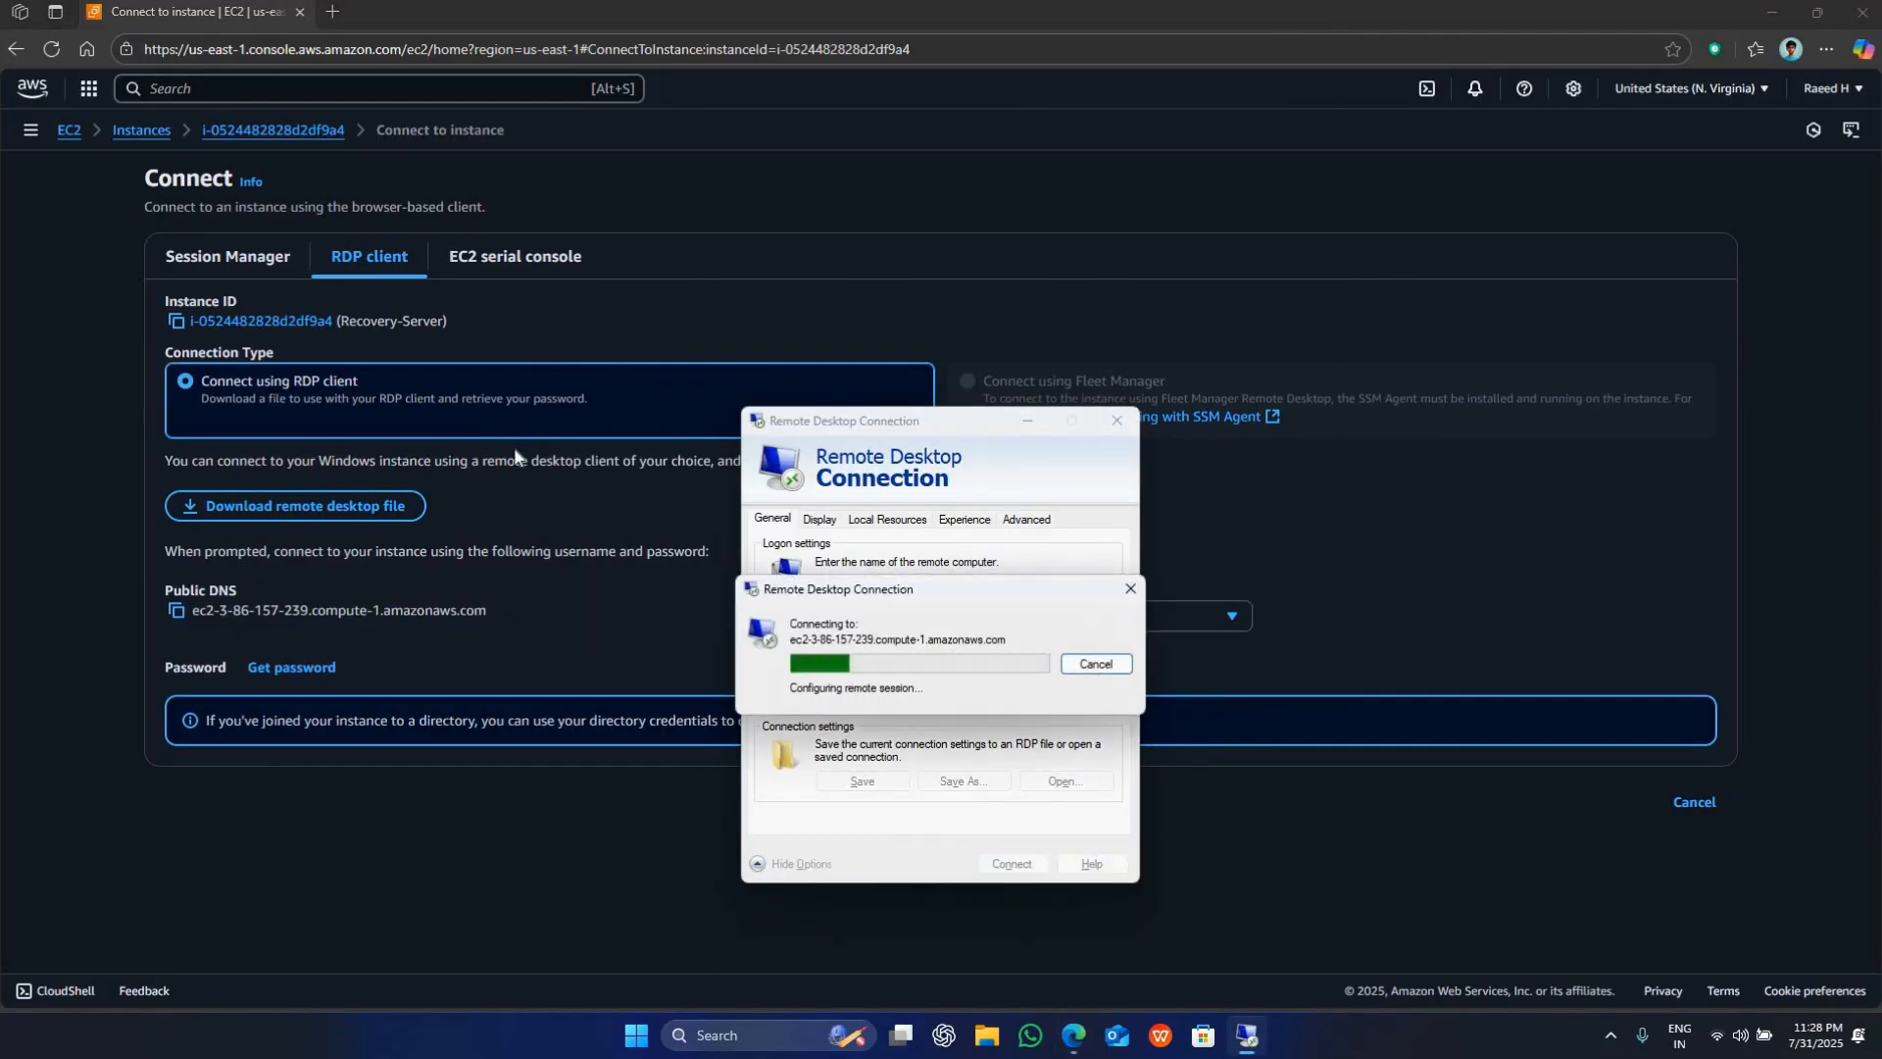
- Upload the private key file NewKey.pem and decrypt the Recovery-Server's Windows administrator password
key("alt+Tab")
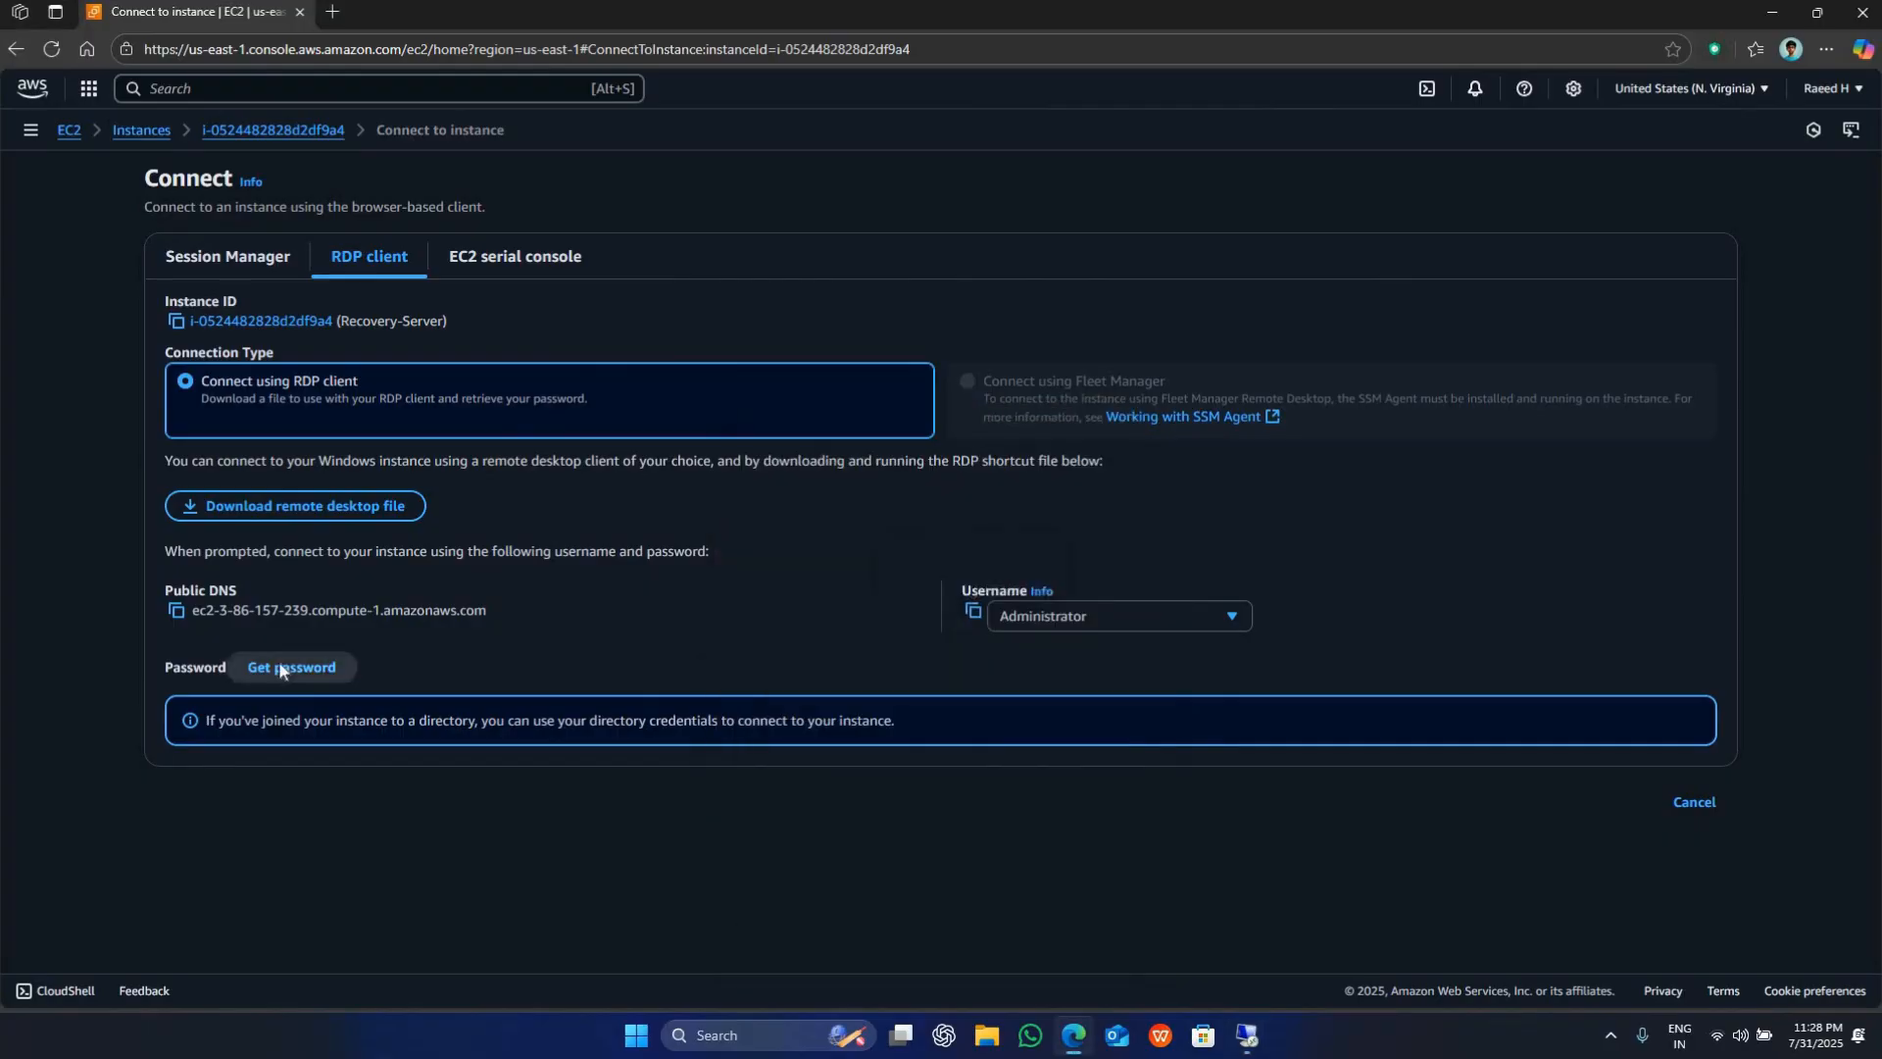
left_click(291, 668)
left_click(294, 411)
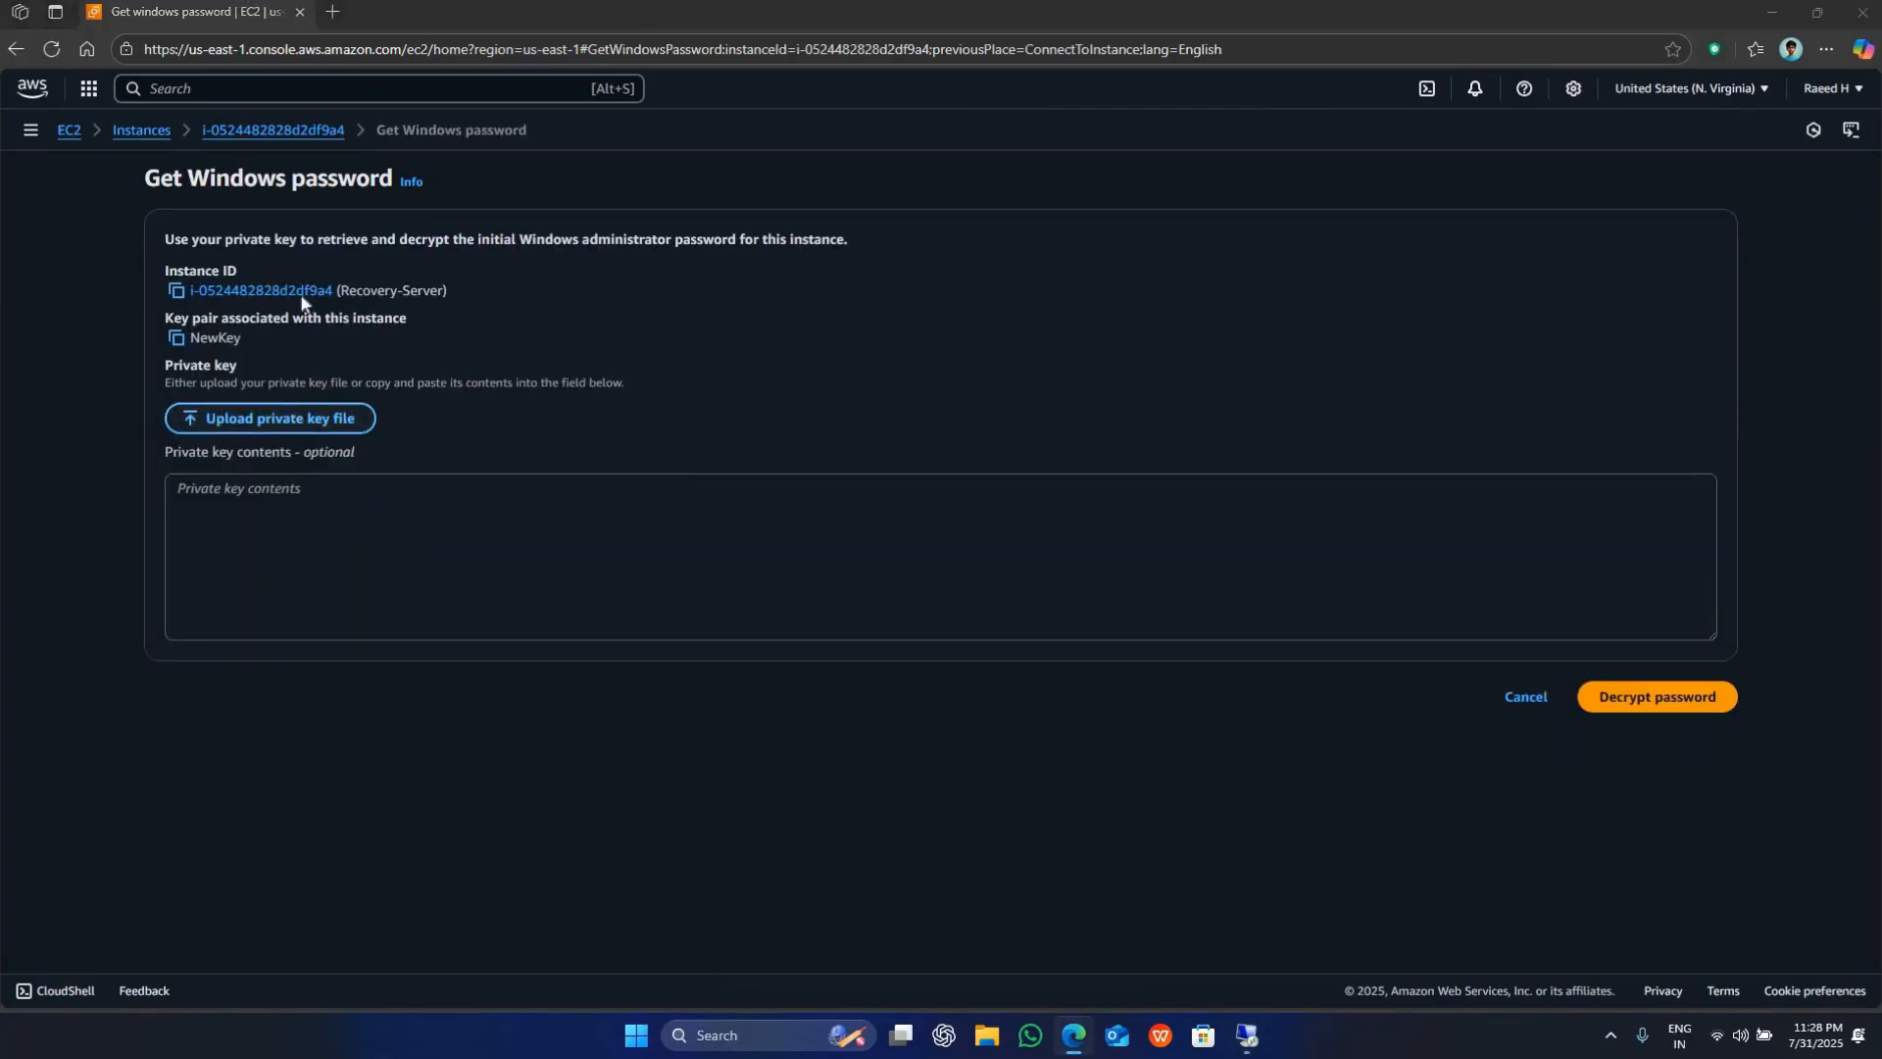
left_click(302, 239)
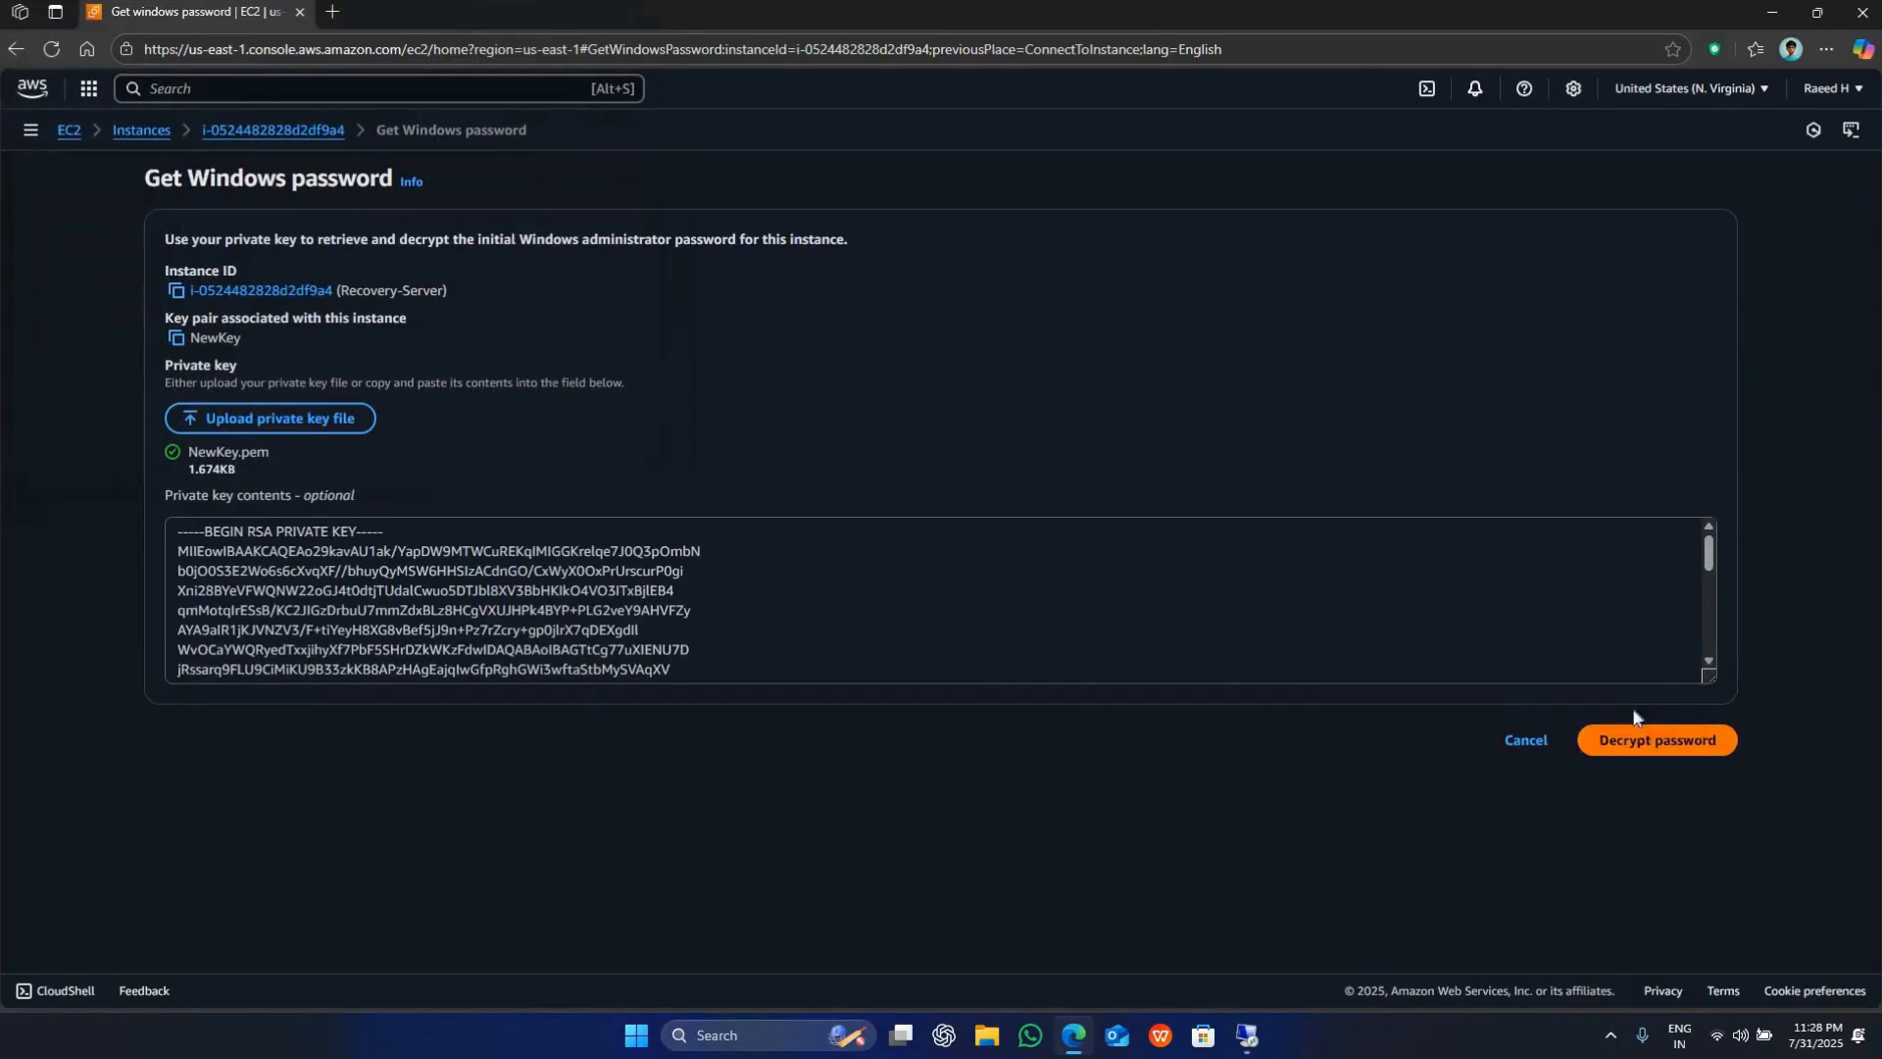
left_click(1646, 739)
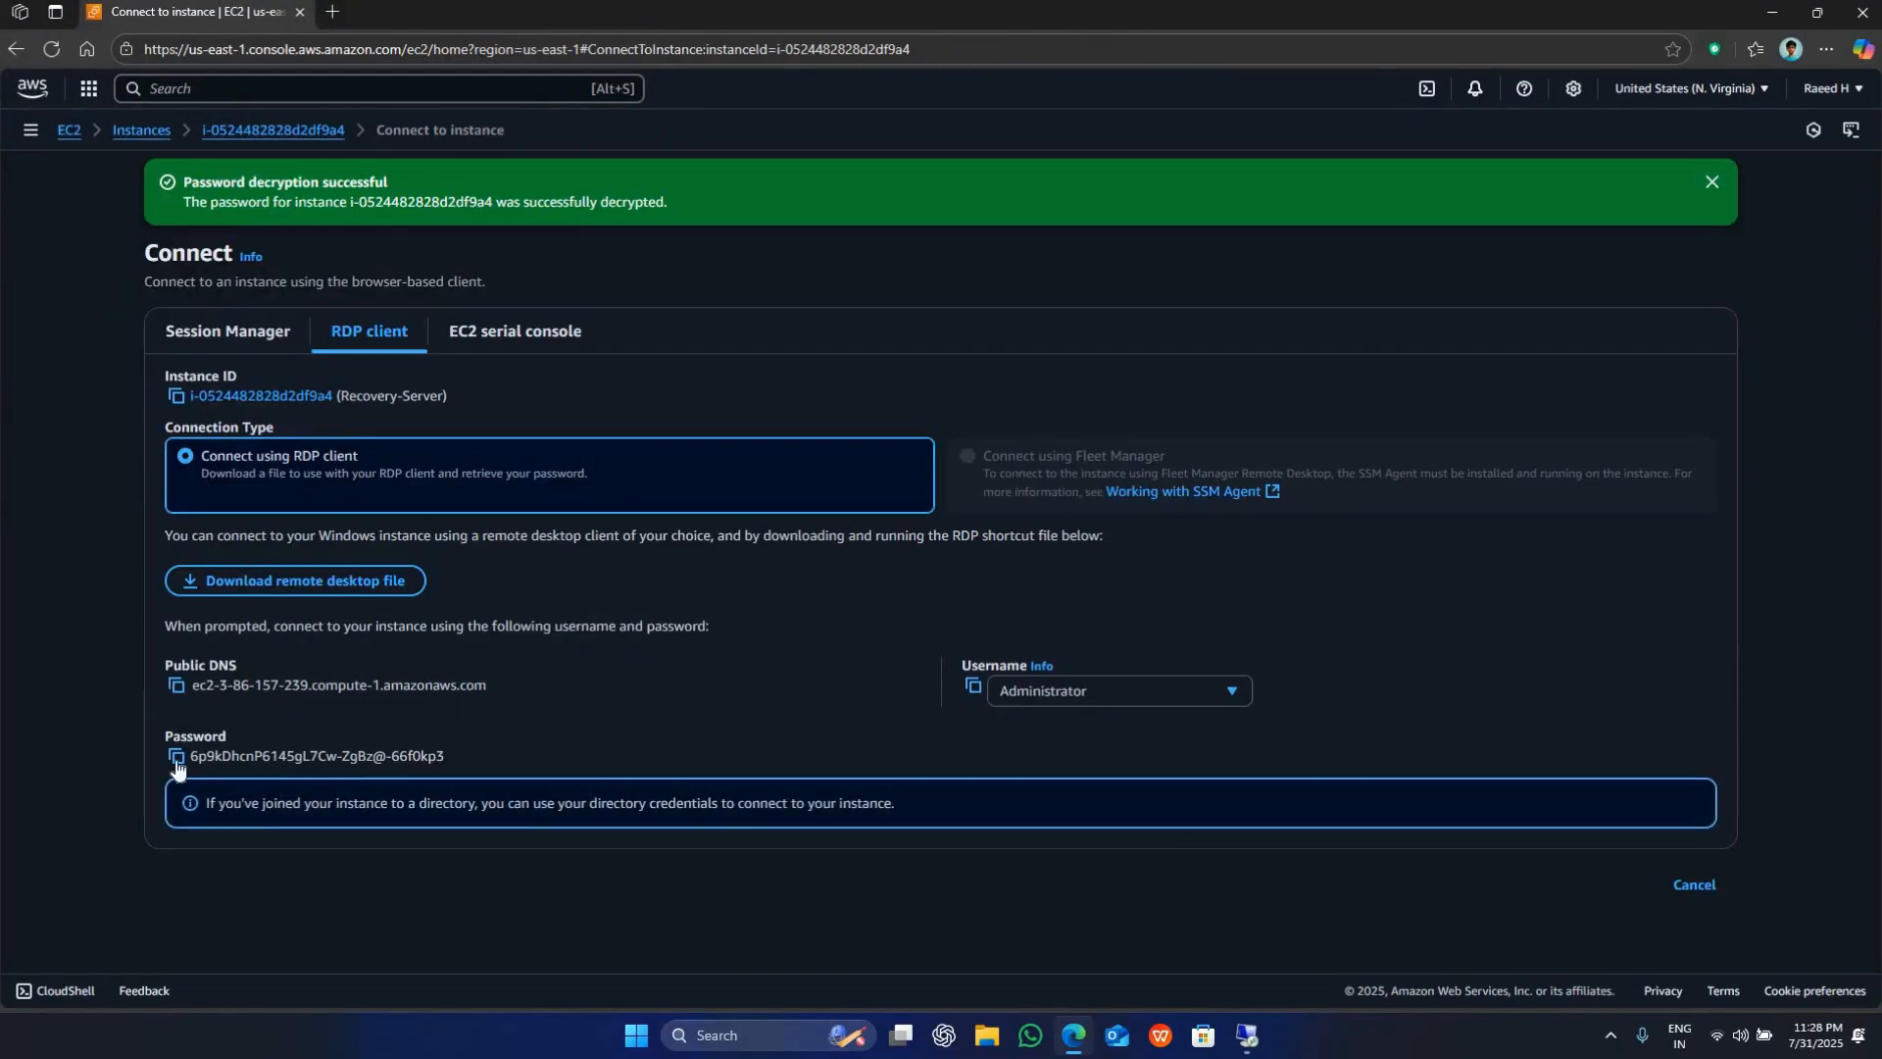
- Copy the decrypted password into the remote connection's password field and accept the connection to the Recovery-Server
left_click(176, 756)
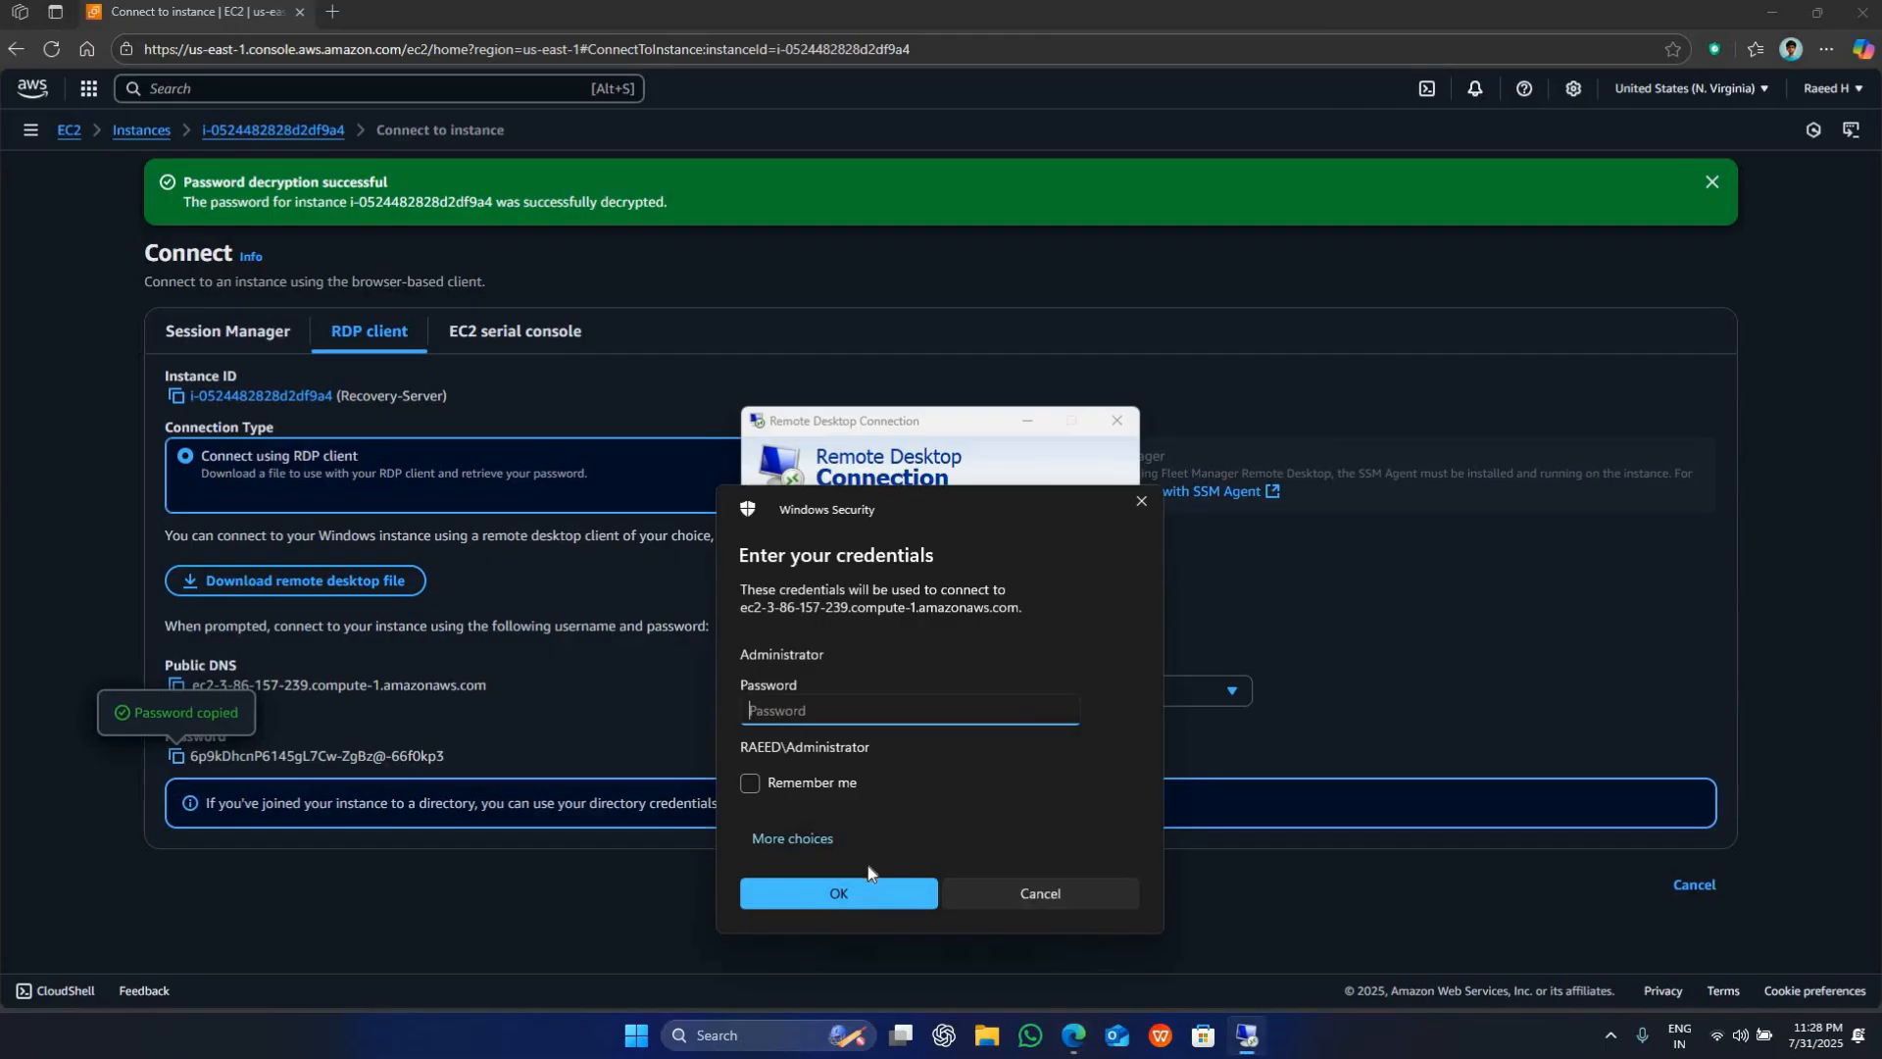
key("ctrl+v")
left_click(878, 886)
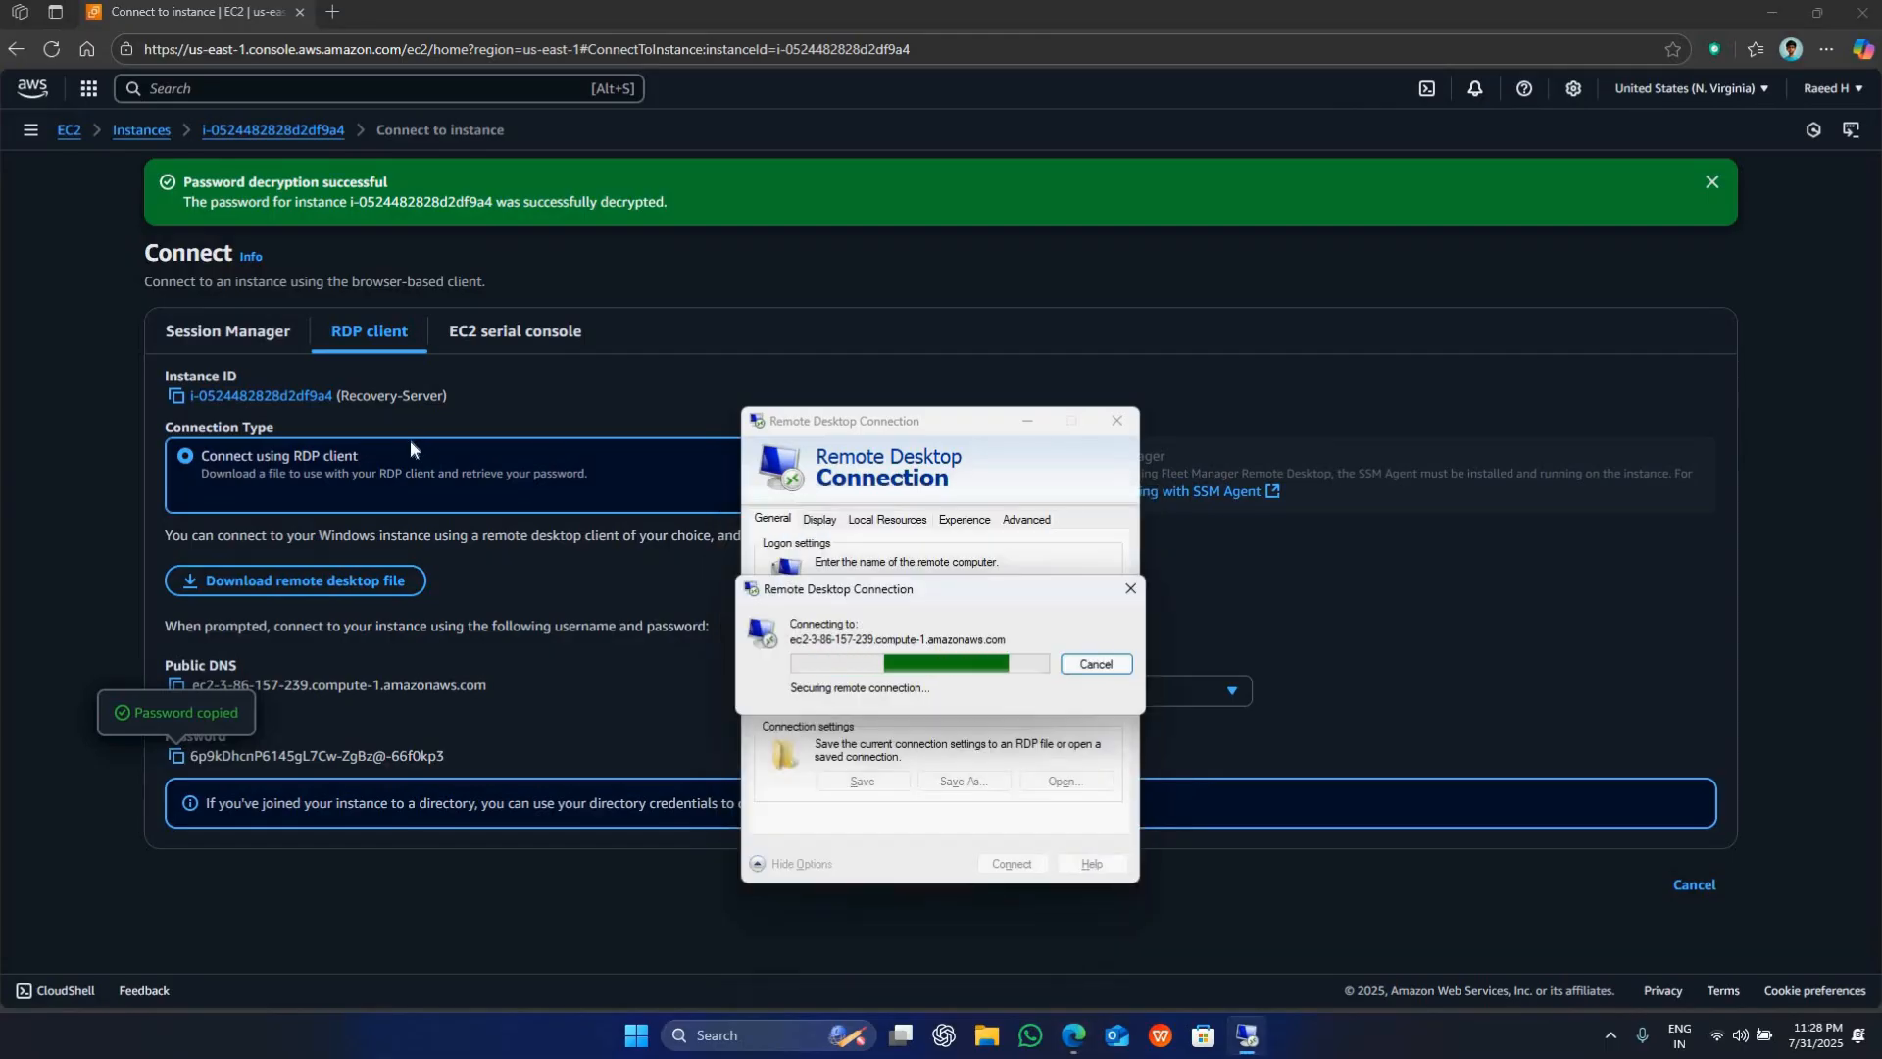
left_click(1003, 814)
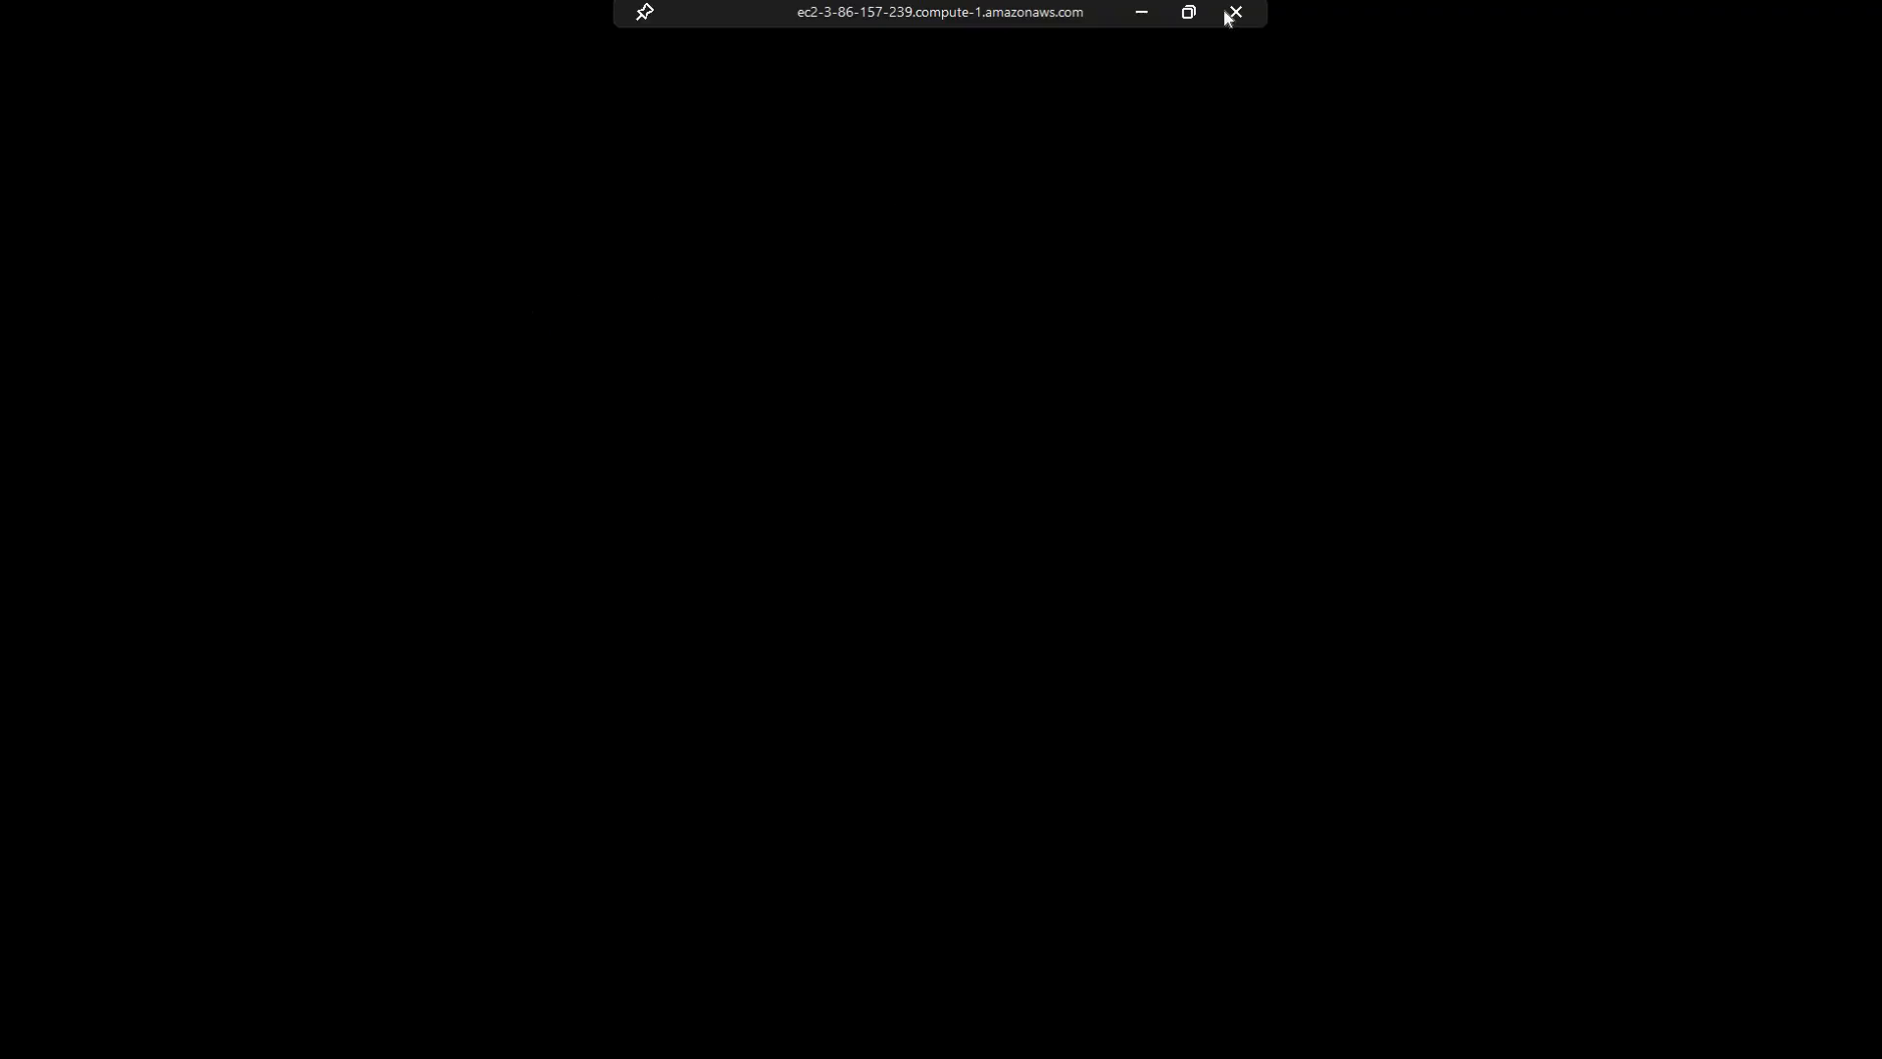
- Minimize the remote session and check the Recovery-Server's status in the refreshed EC2 instances list
left_click(1142, 11)
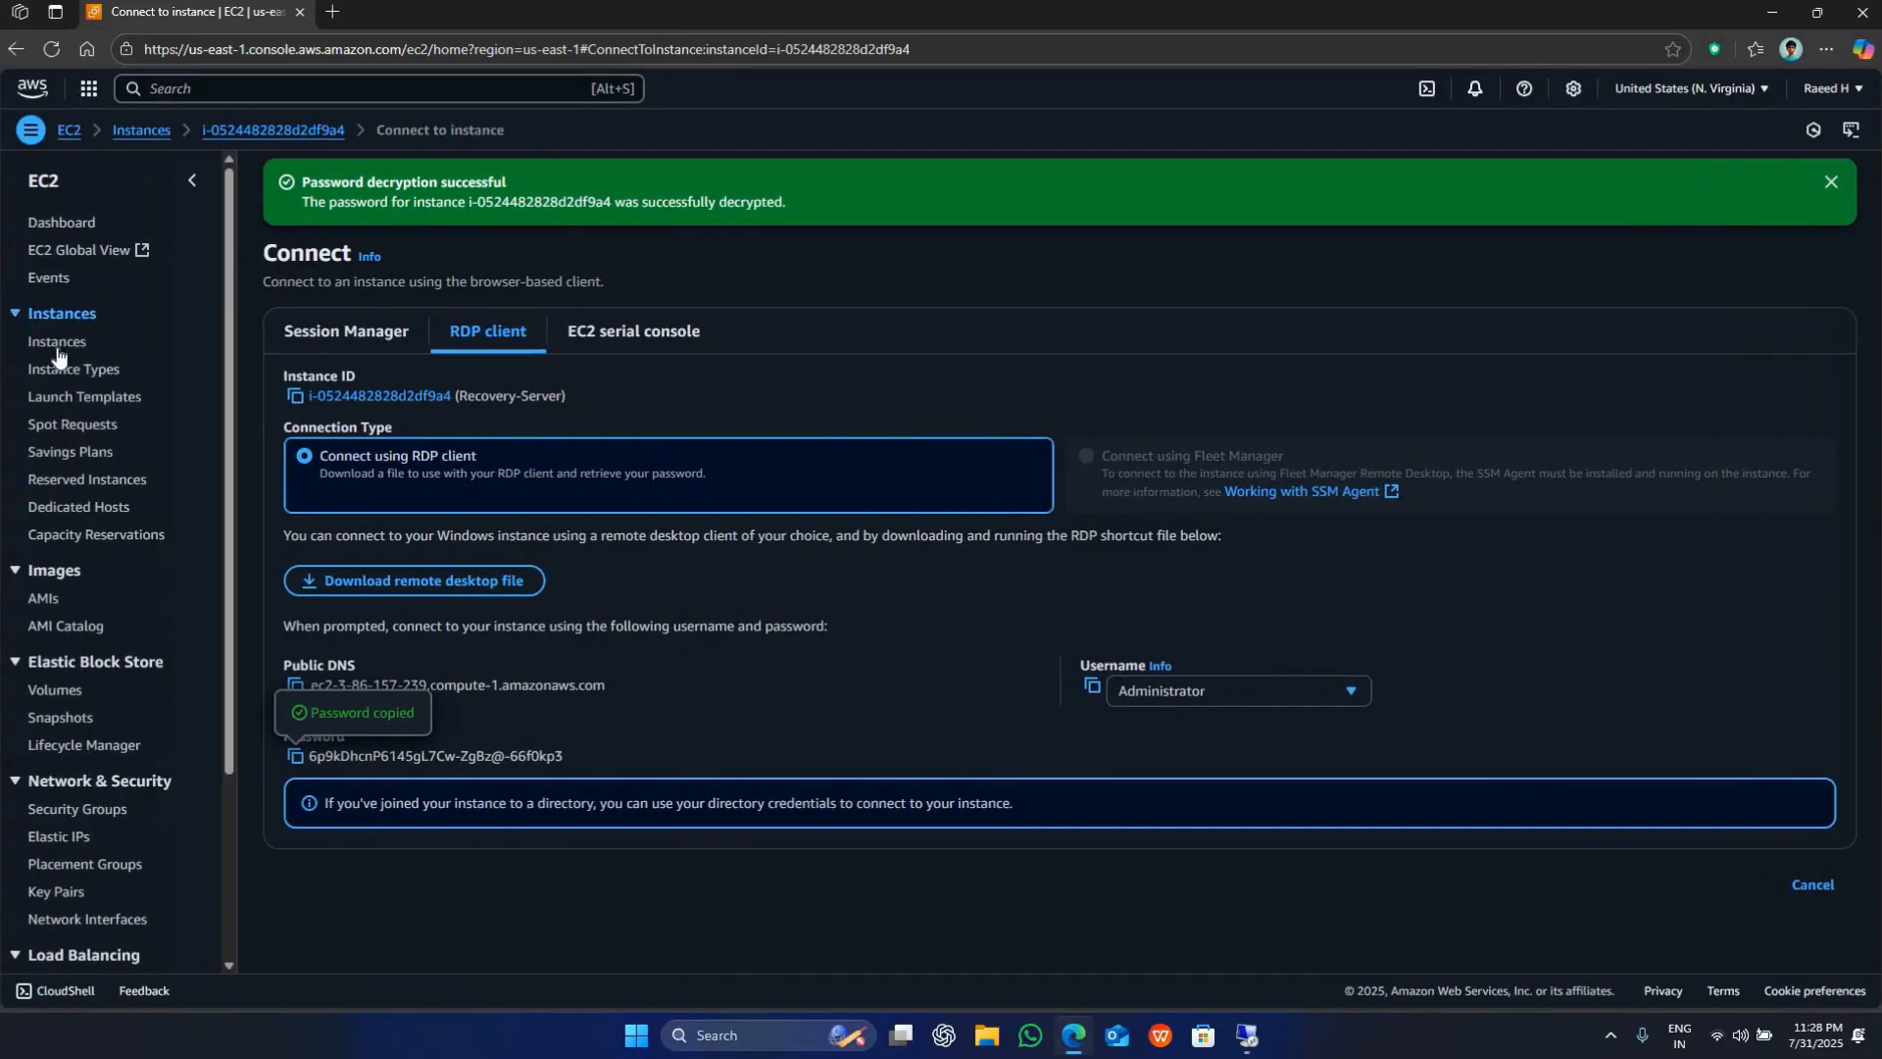
left_click(56, 341)
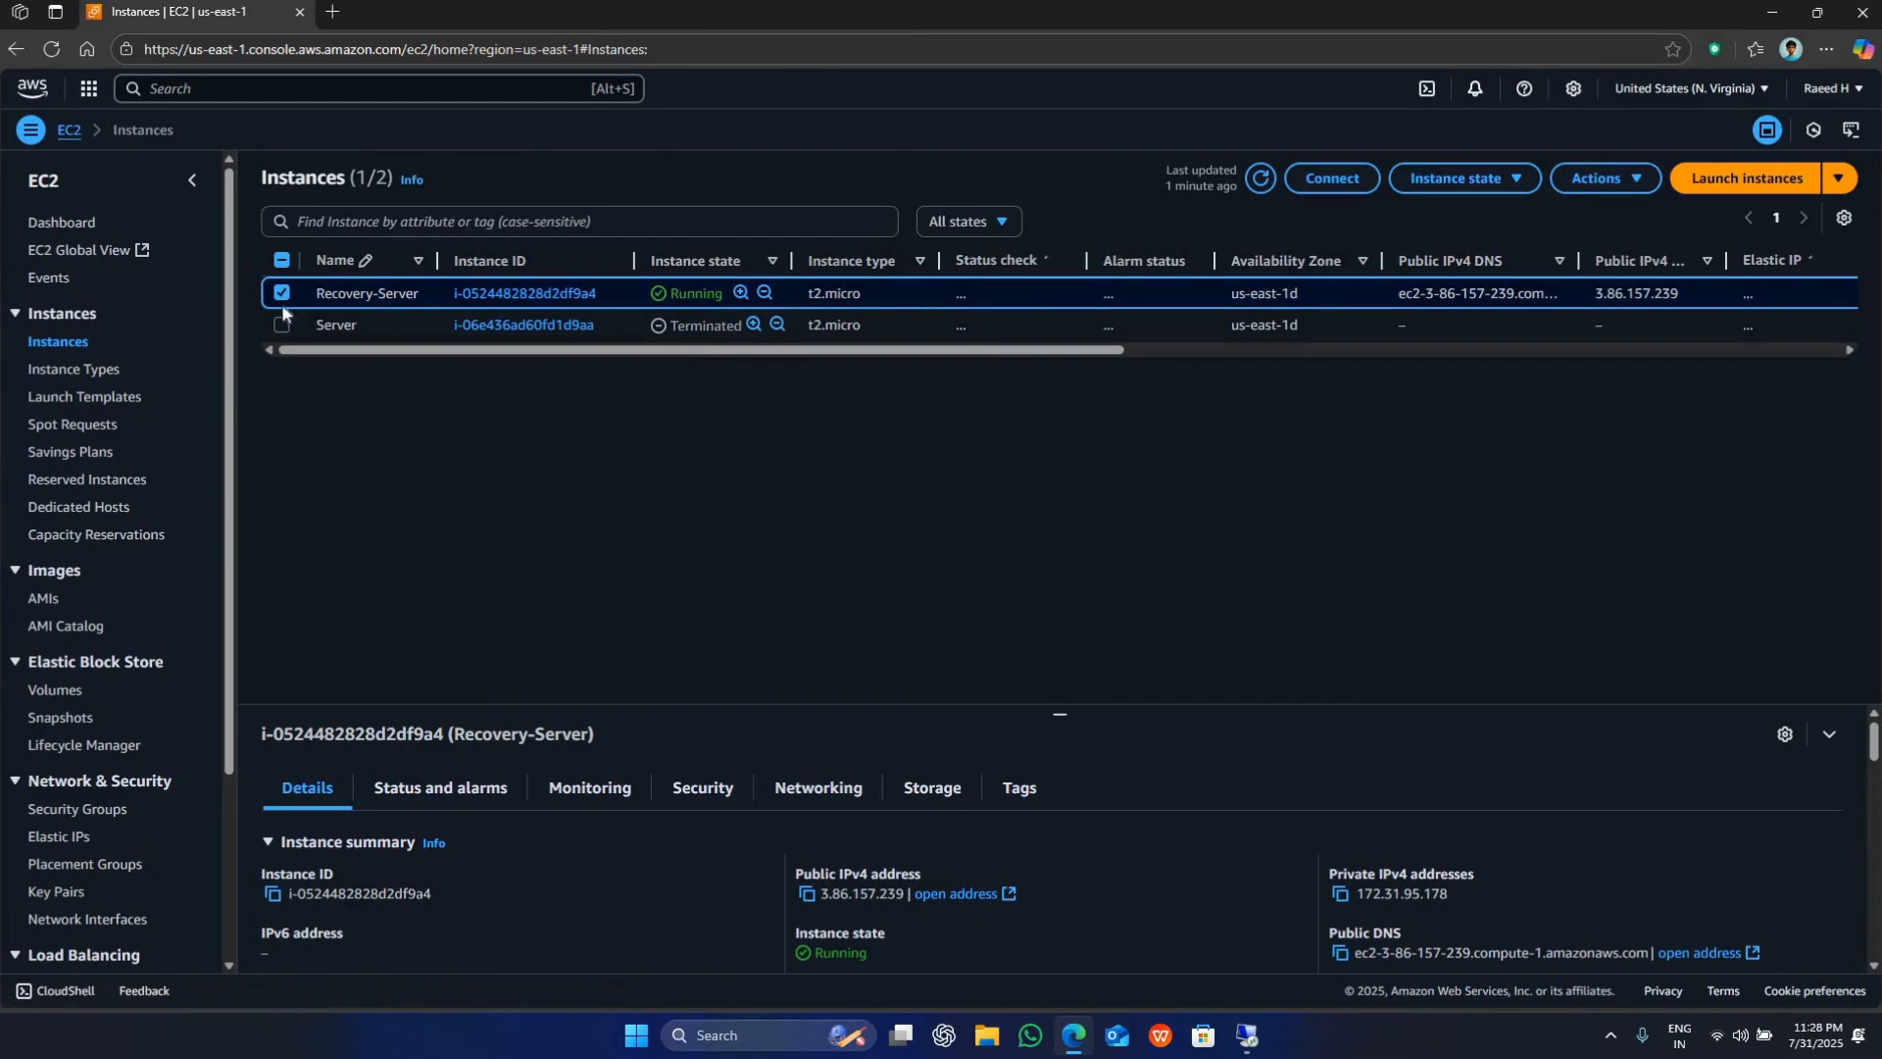
left_click(1261, 181)
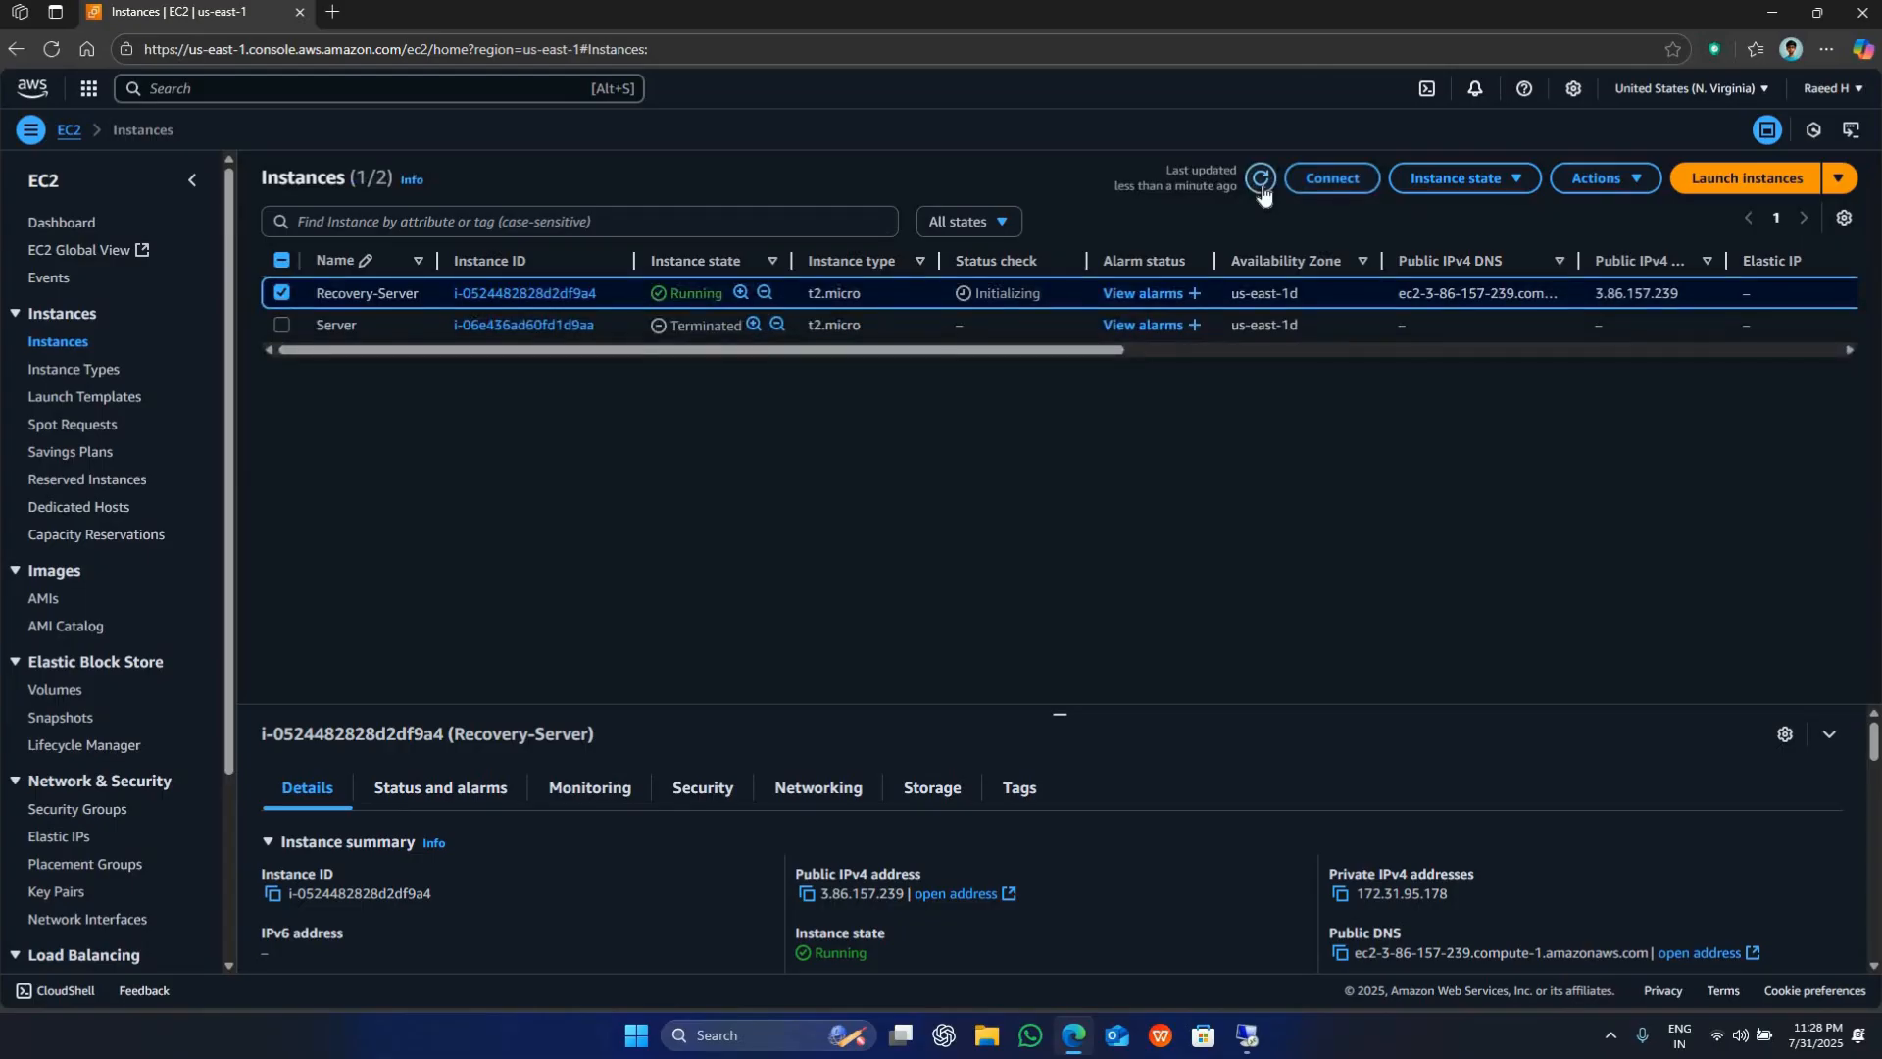
- Bring back the Recovery-Server remote session, shrink it to a floating window, and position it over the EC2 console
left_click(1247, 1037)
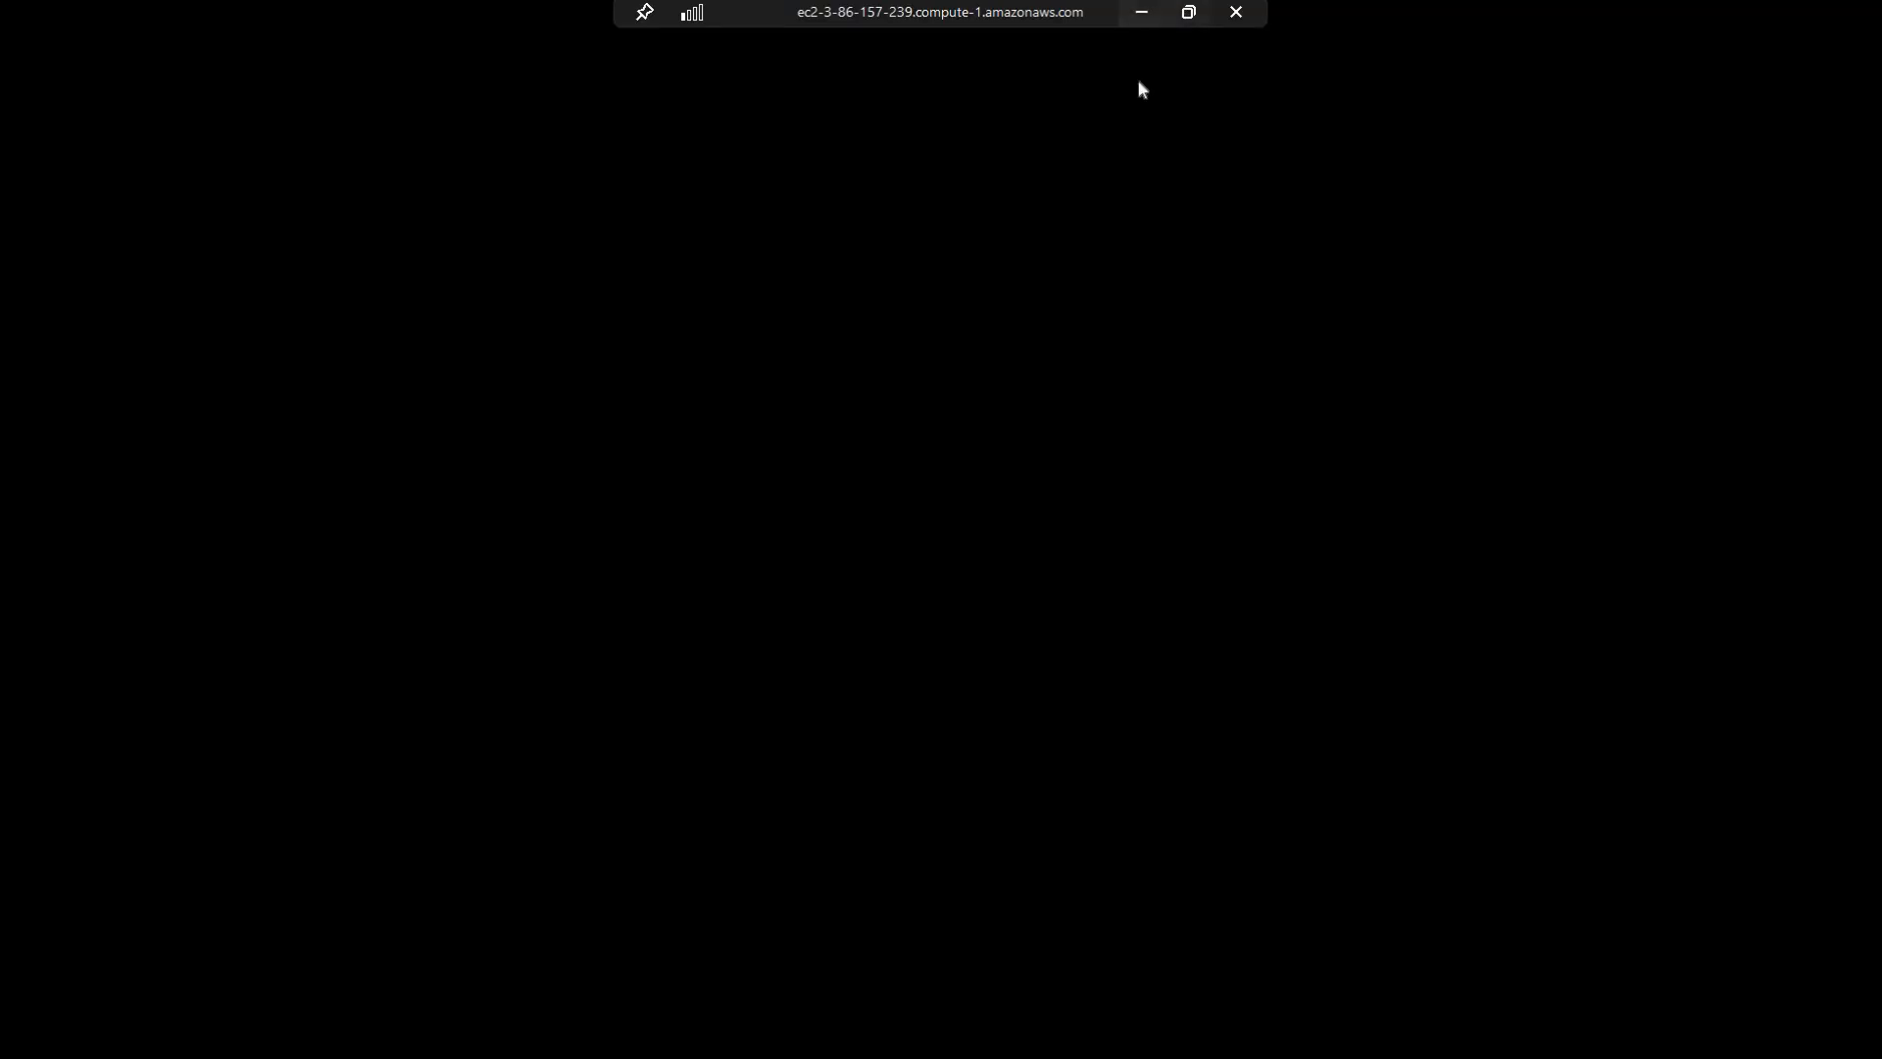
left_click(1188, 13)
left_click_drag(1141, 183, 1225, 217)
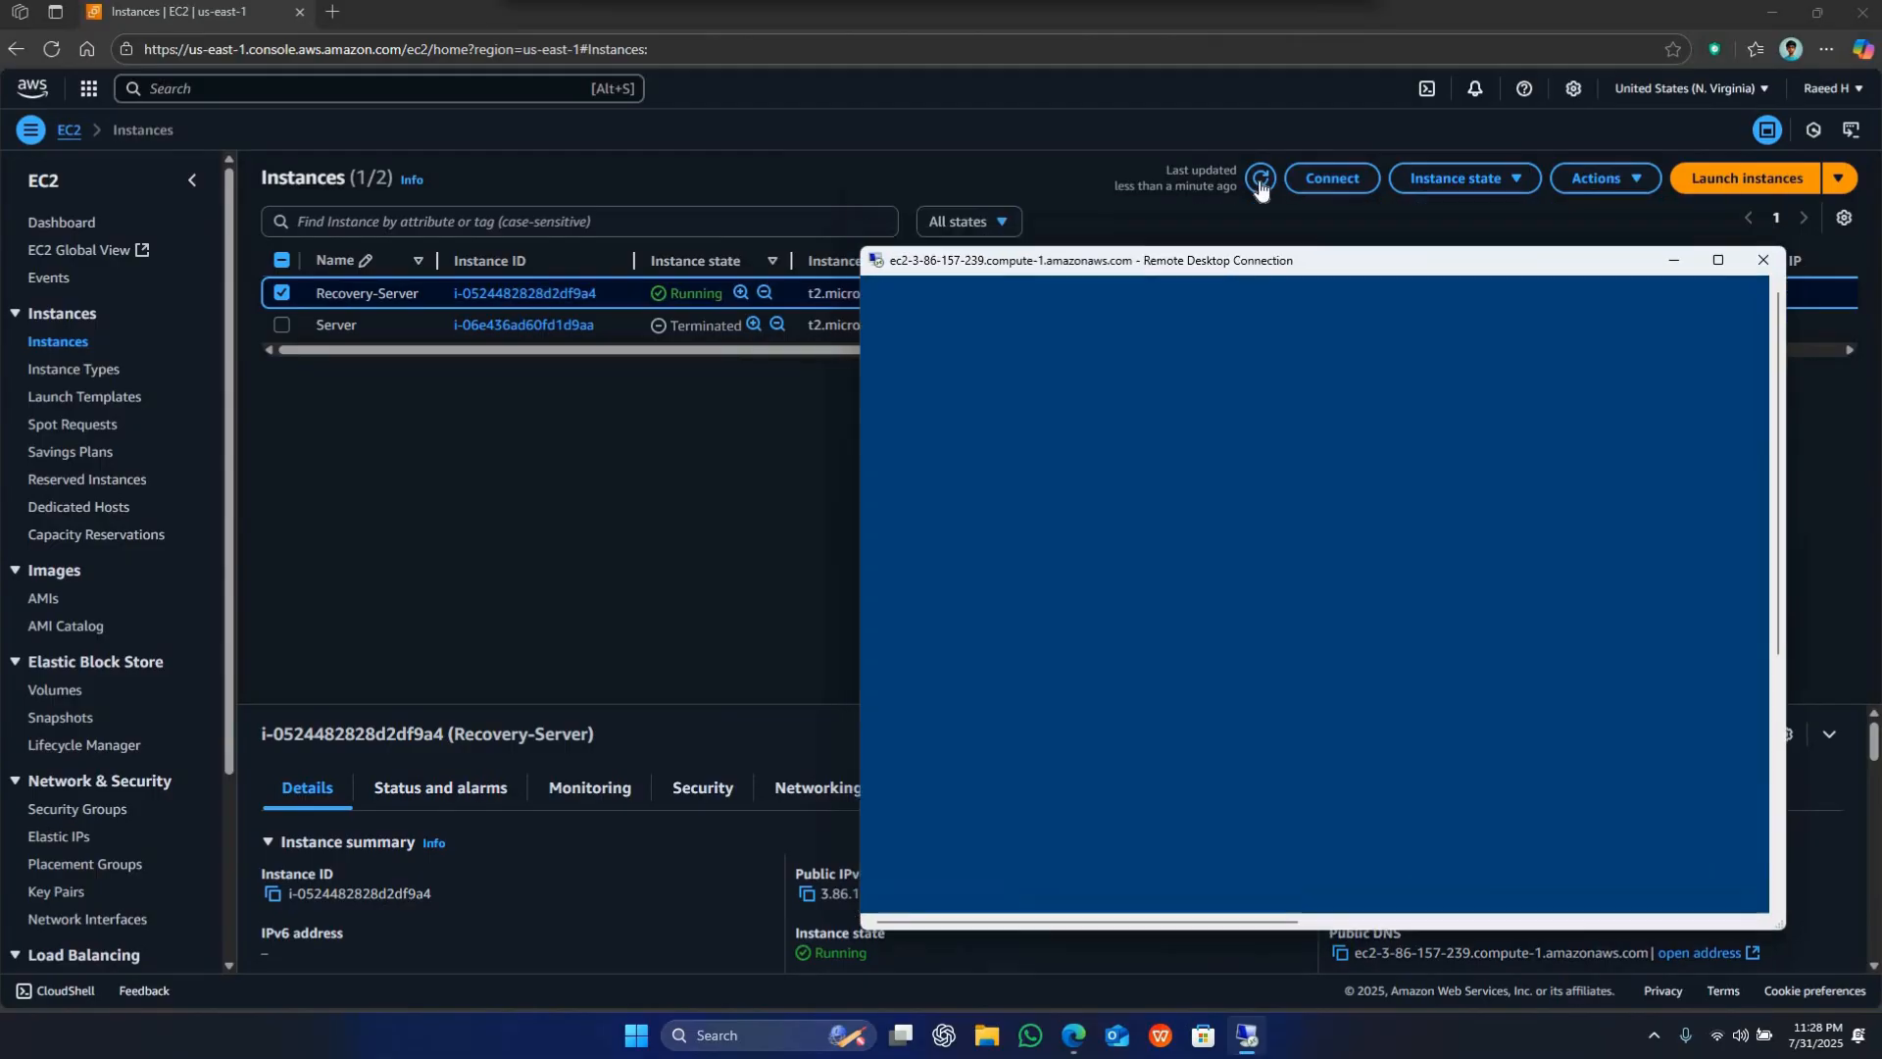
left_click(1245, 1037)
mouse_move(1243, 1046)
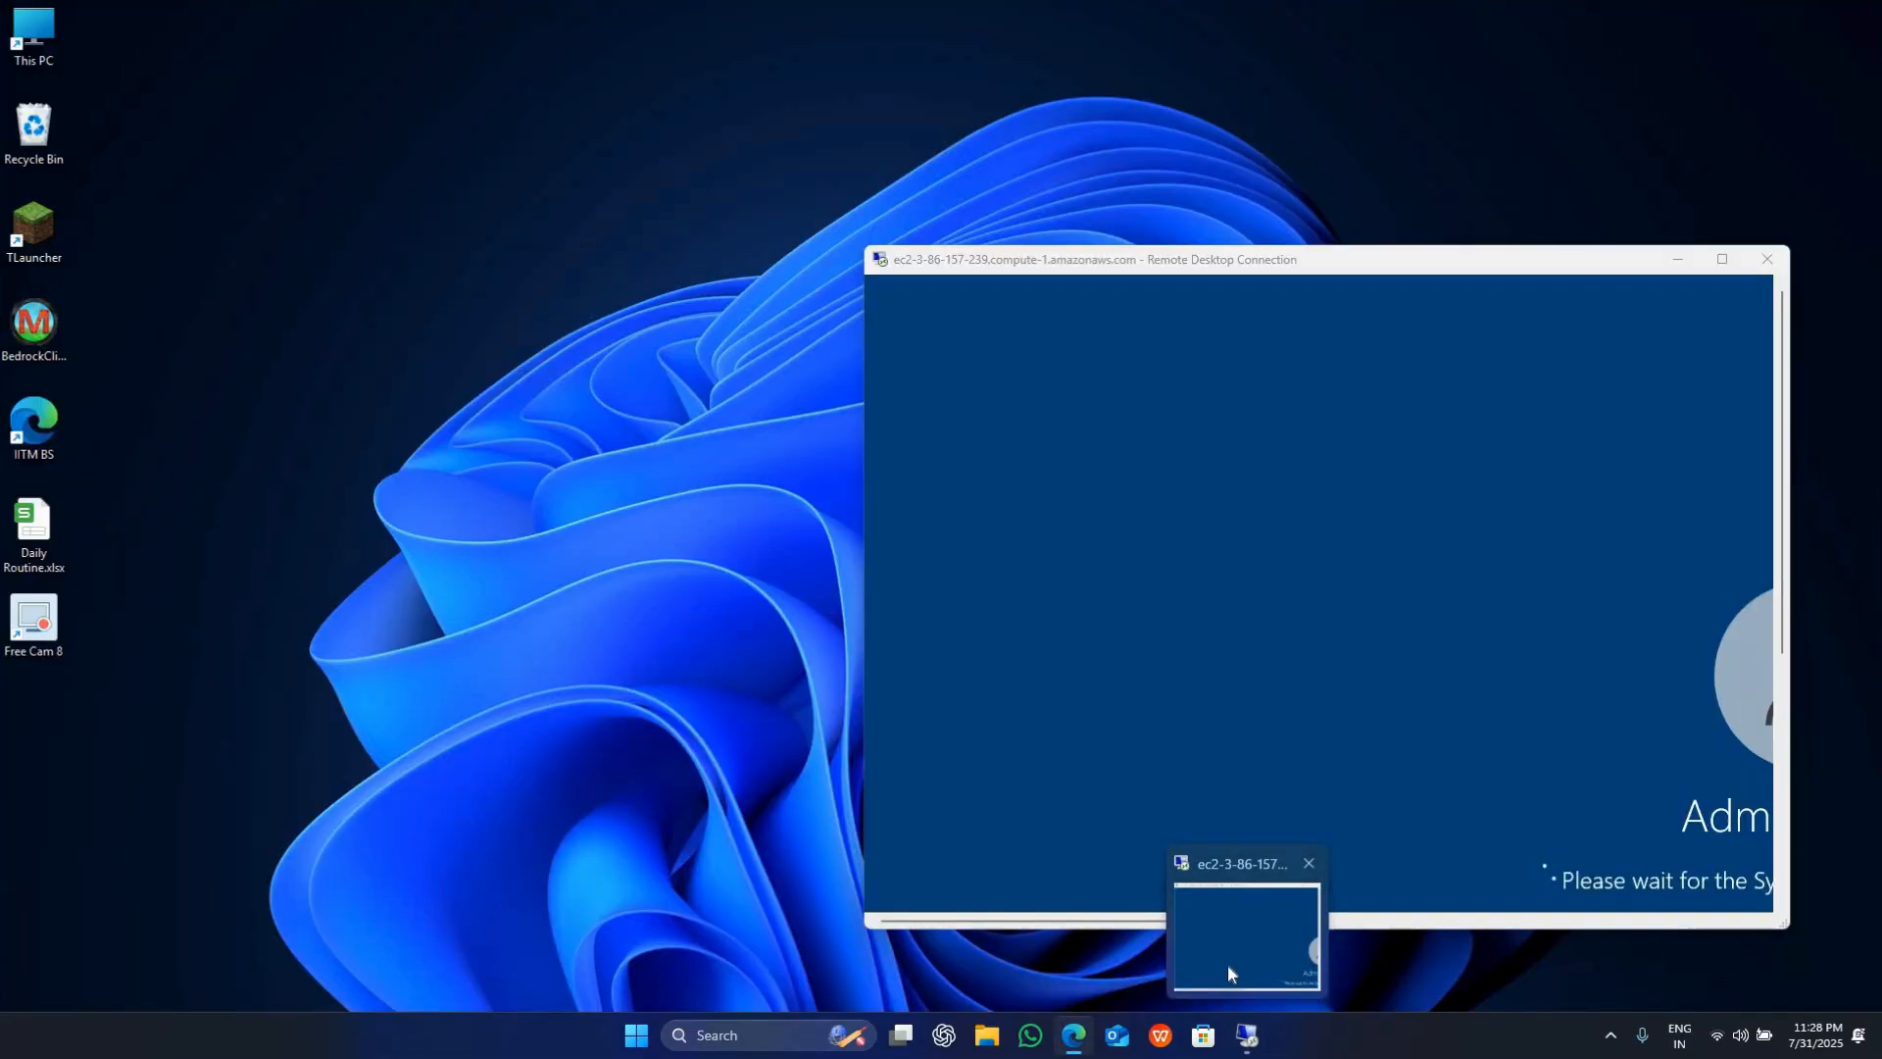
left_click(1227, 962)
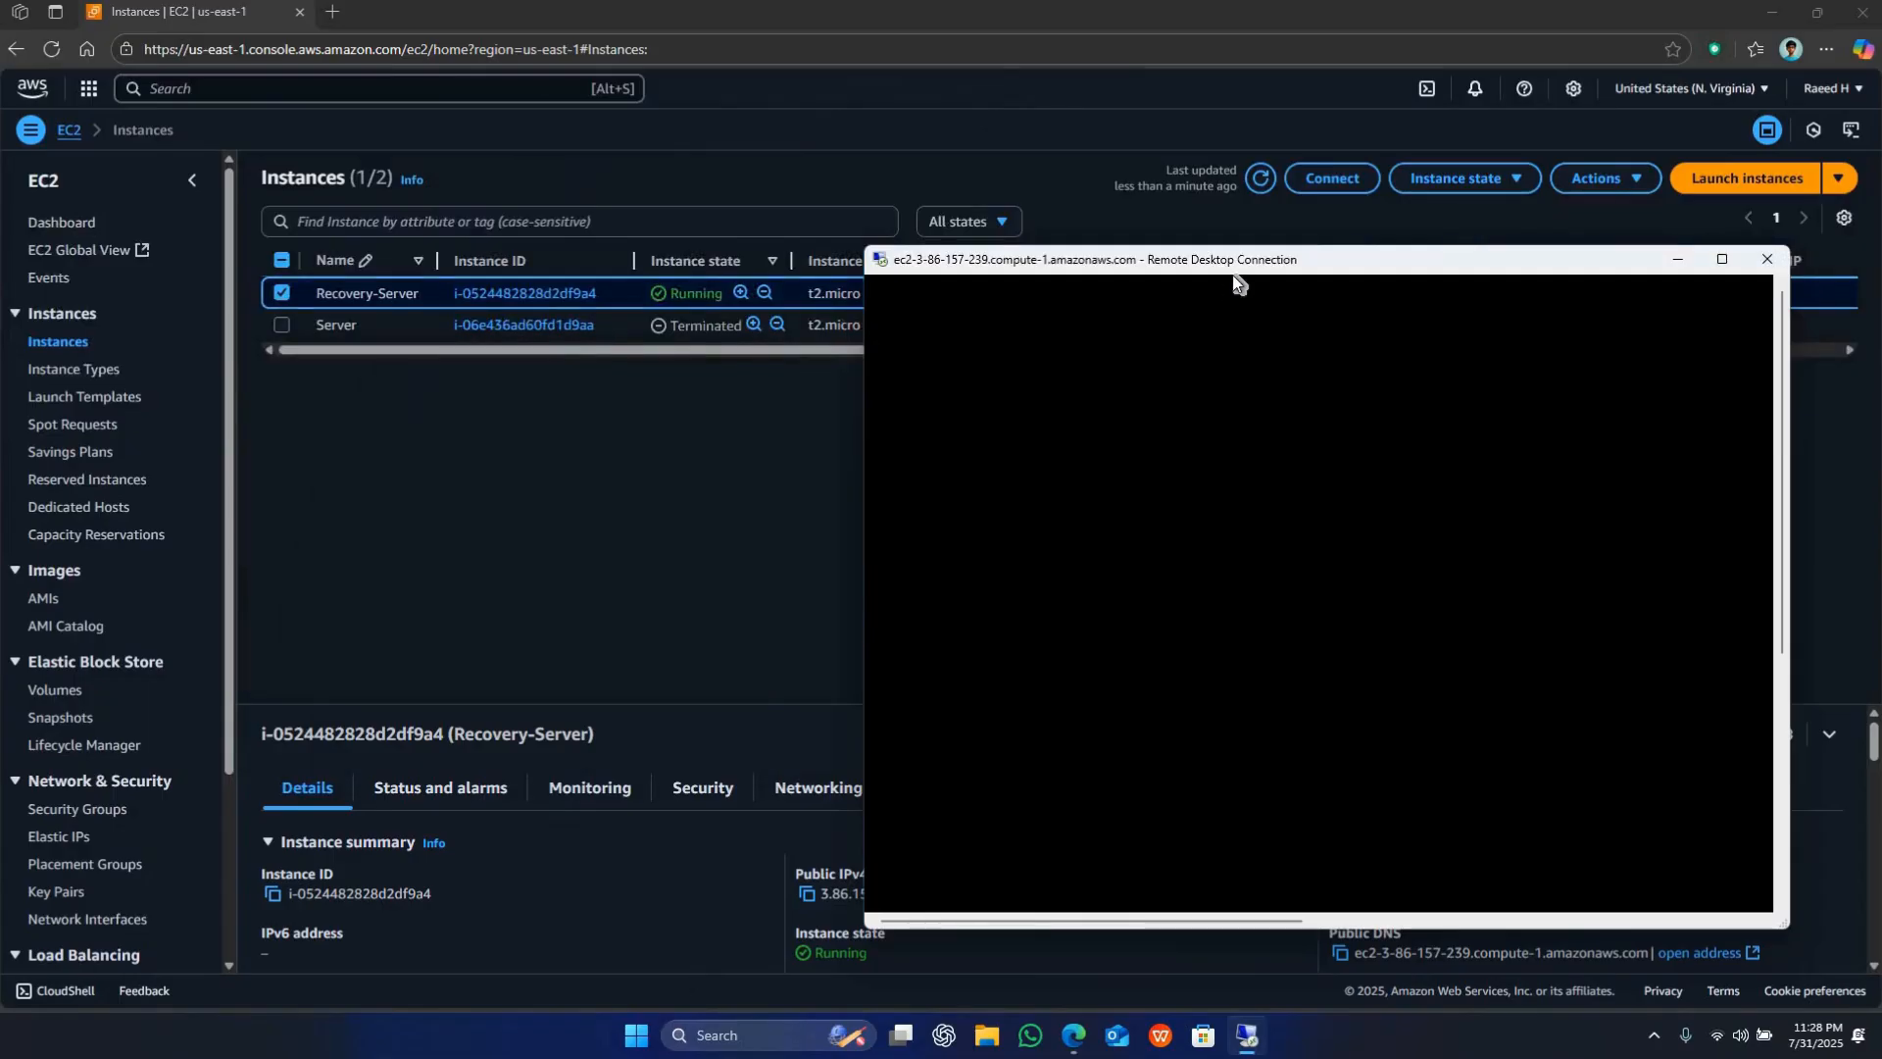
left_click_drag(1246, 273, 1268, 345)
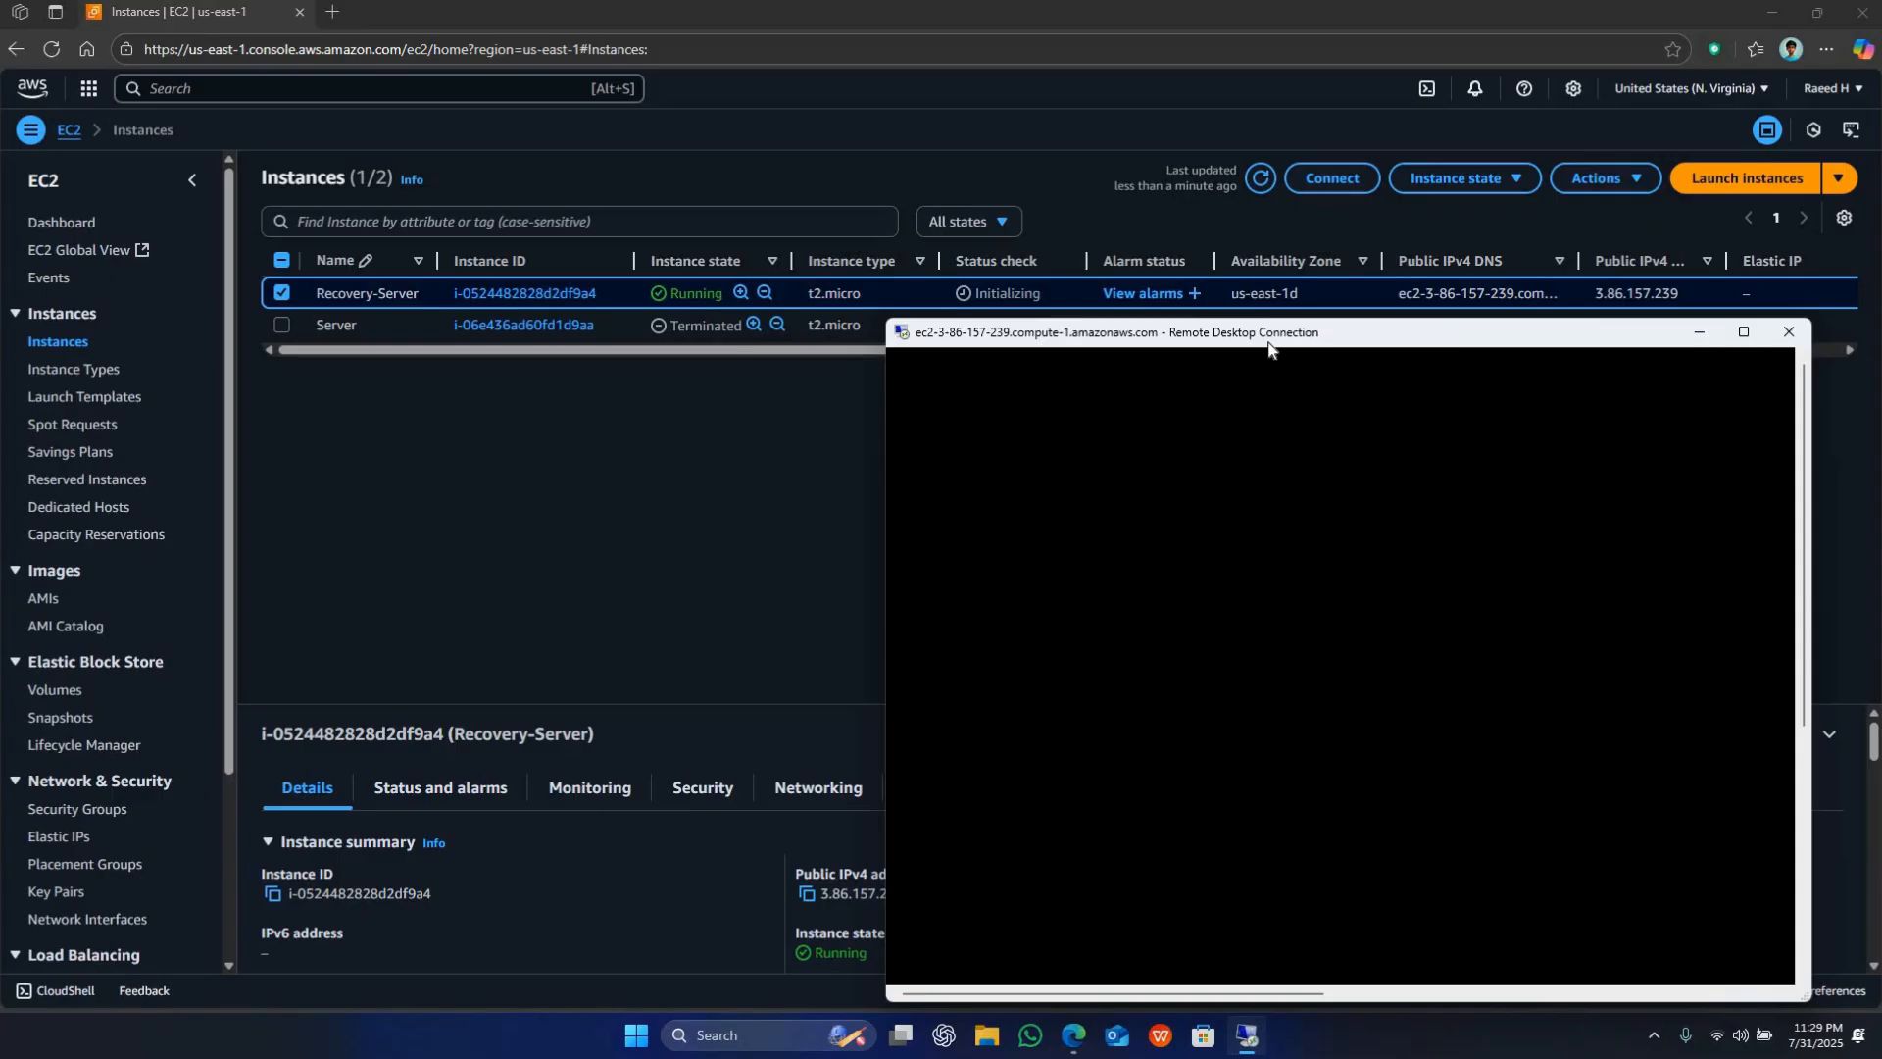
- Refresh the instances list and check the Recovery-Server's status check, as well as its remote session's progress
left_click(1245, 185)
left_click(1261, 181)
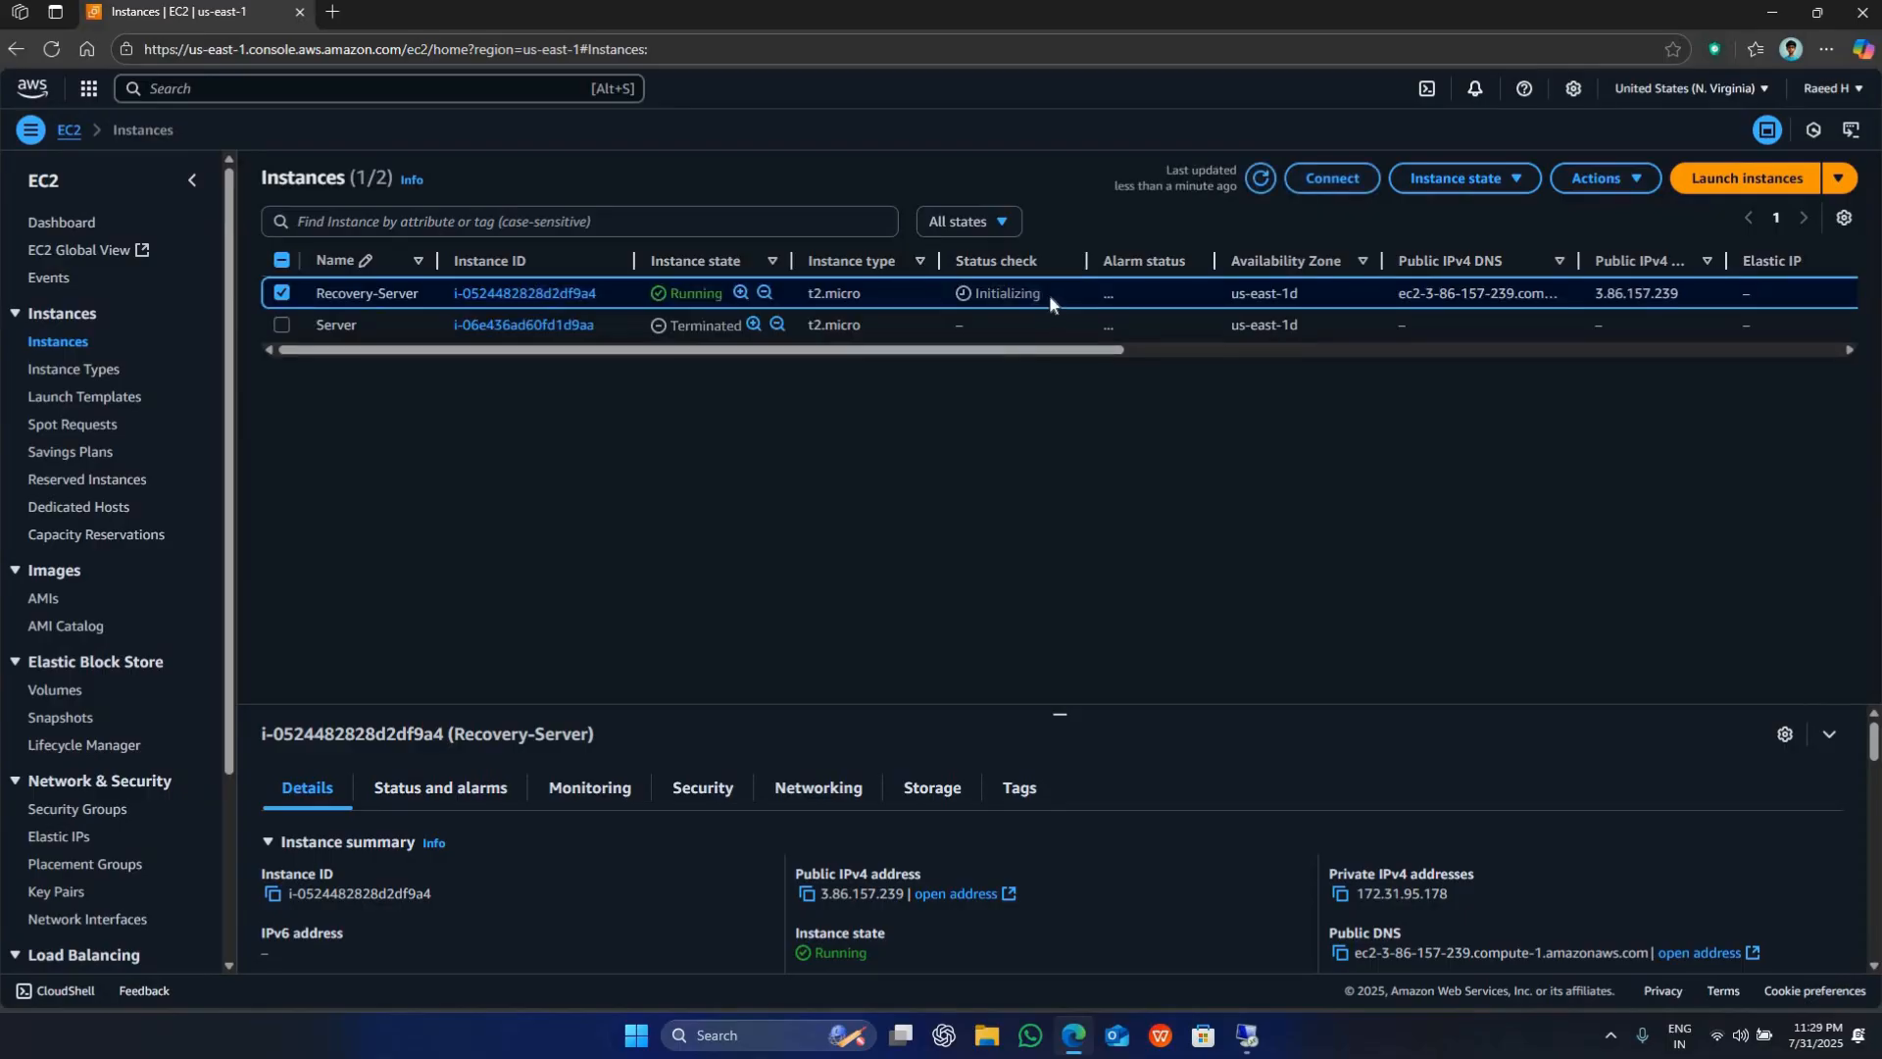
left_click_drag(1049, 294, 980, 294)
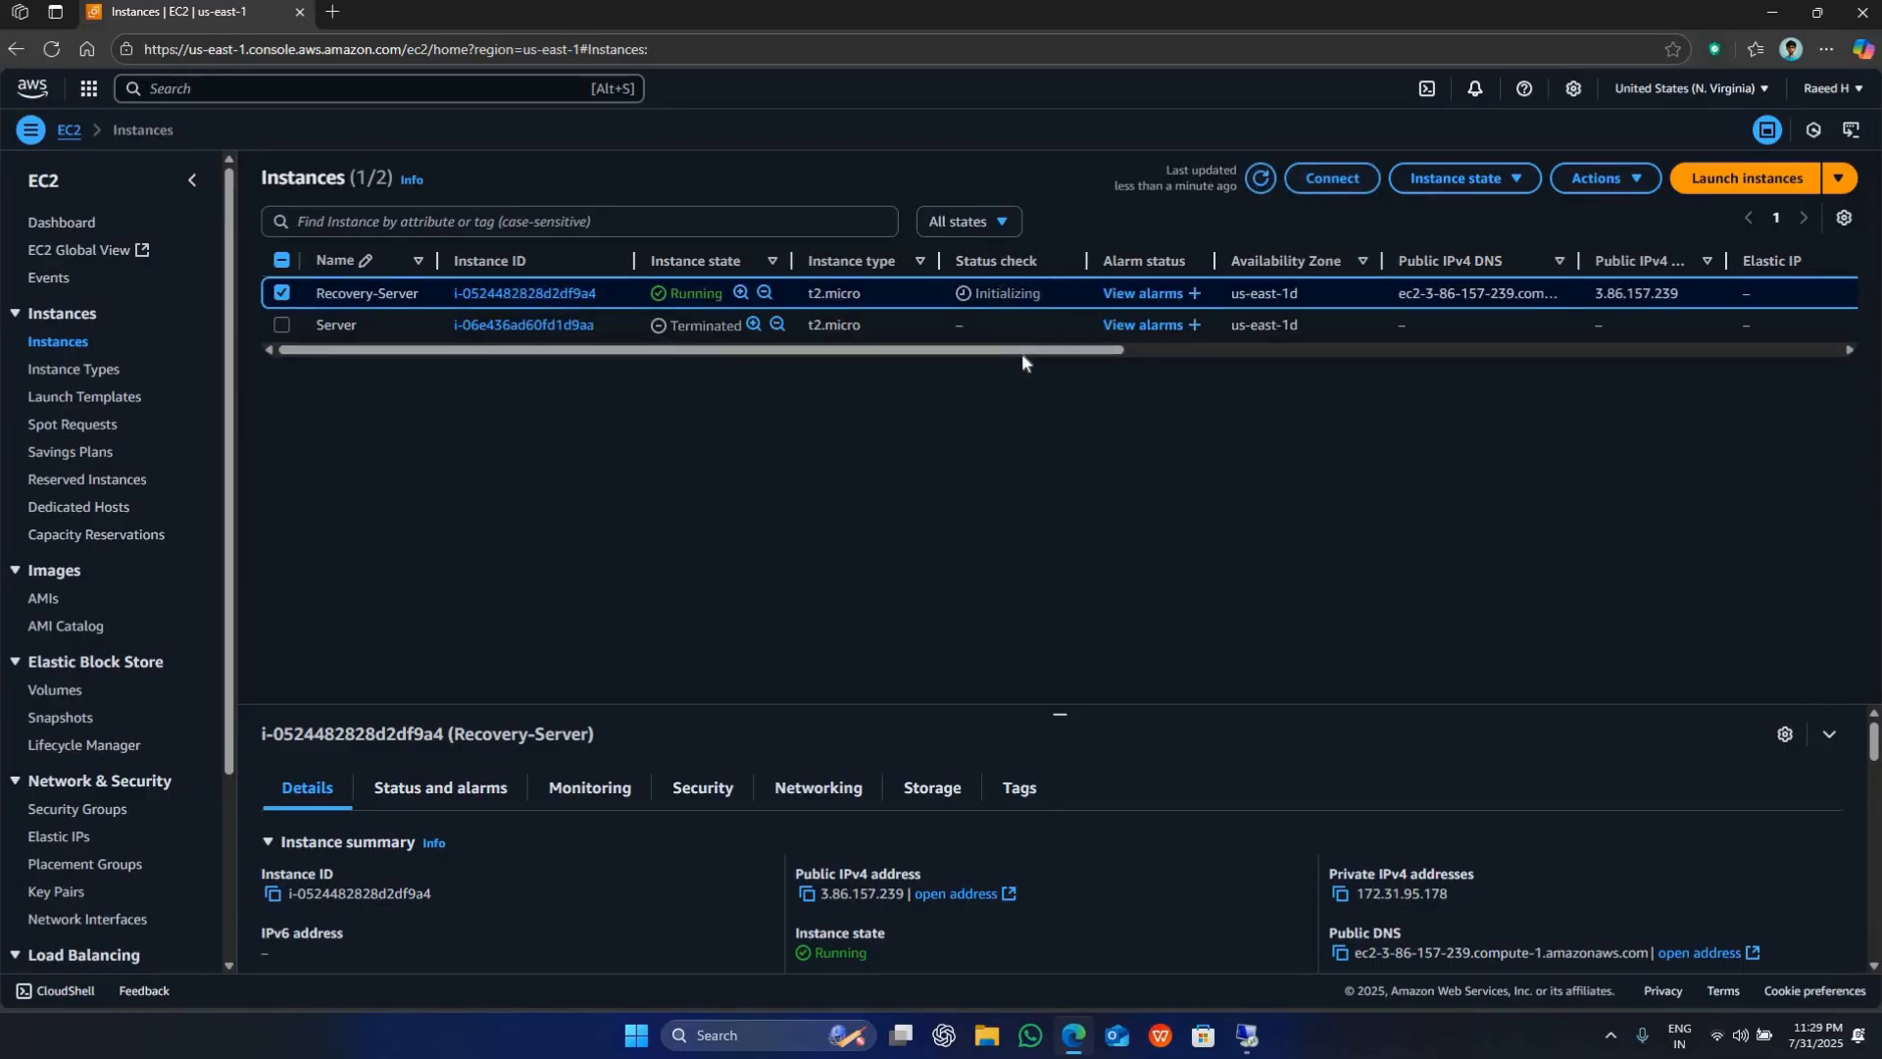
left_click(1364, 632)
key("alt+Tab")
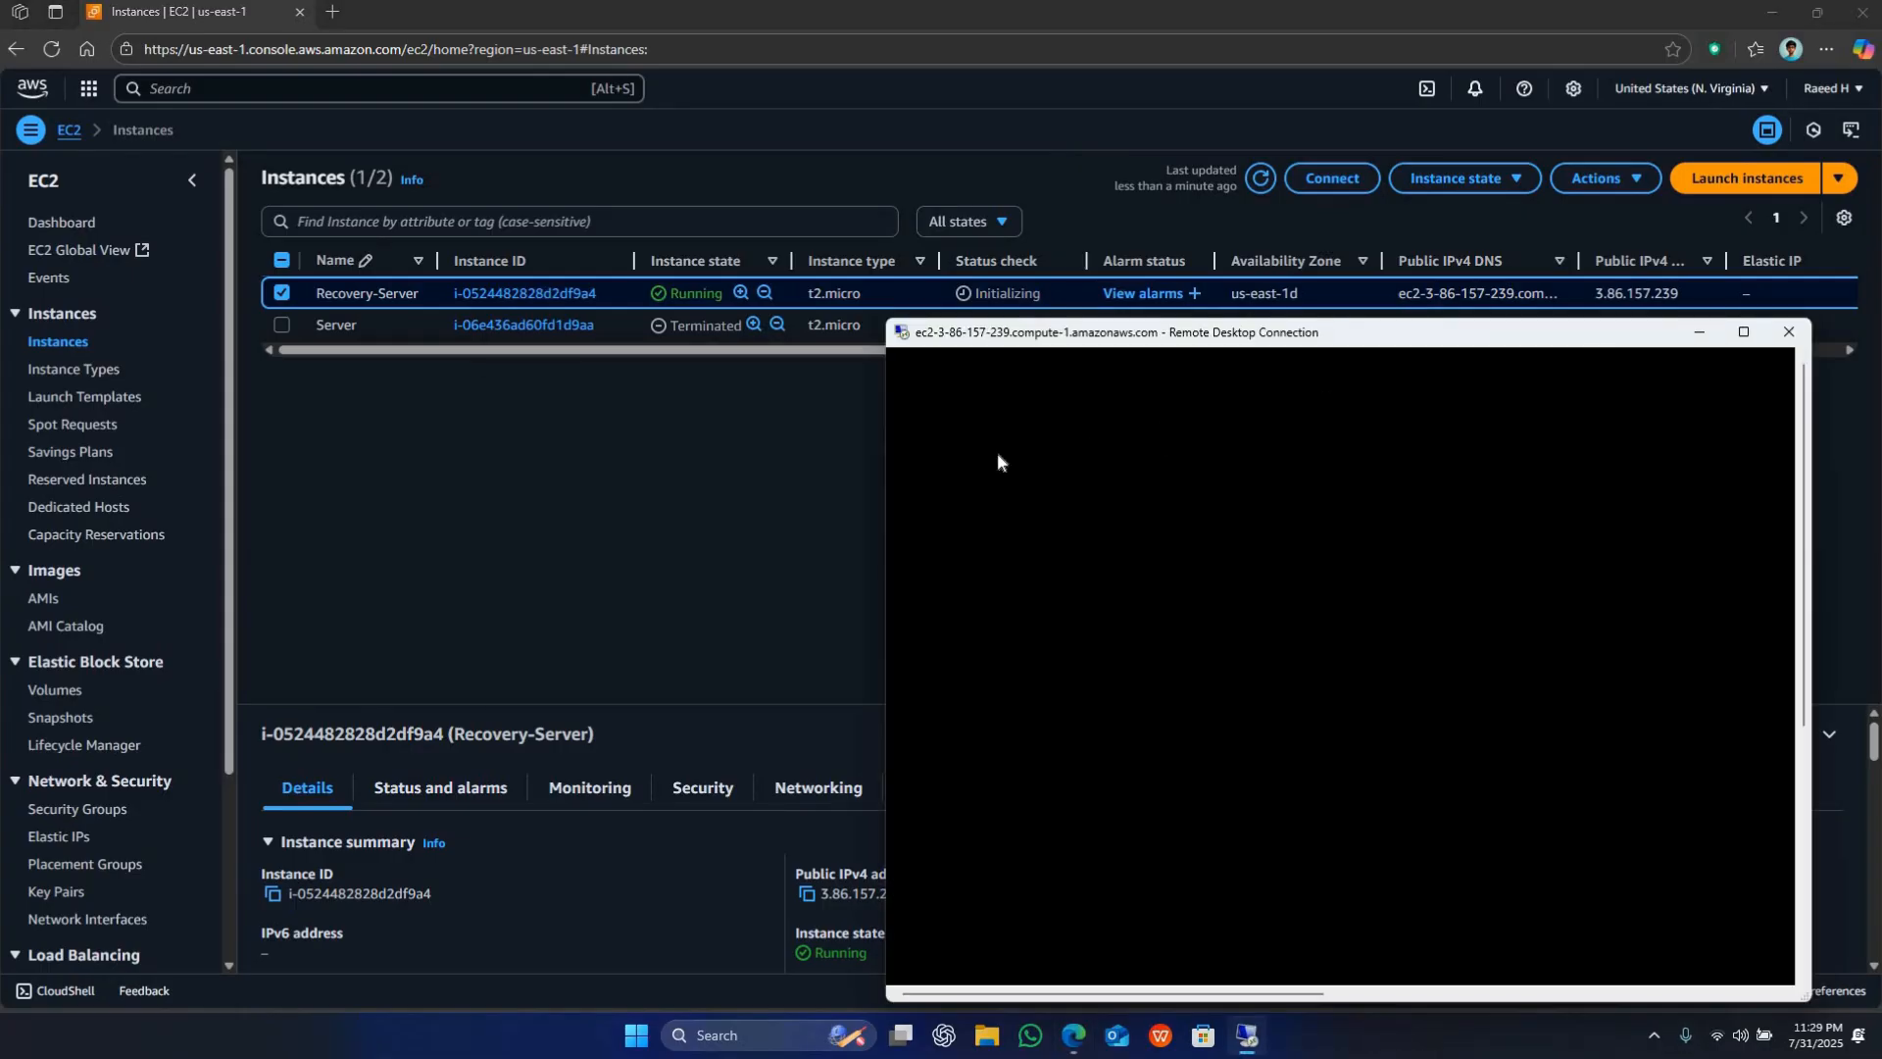
key("alt+Tab")
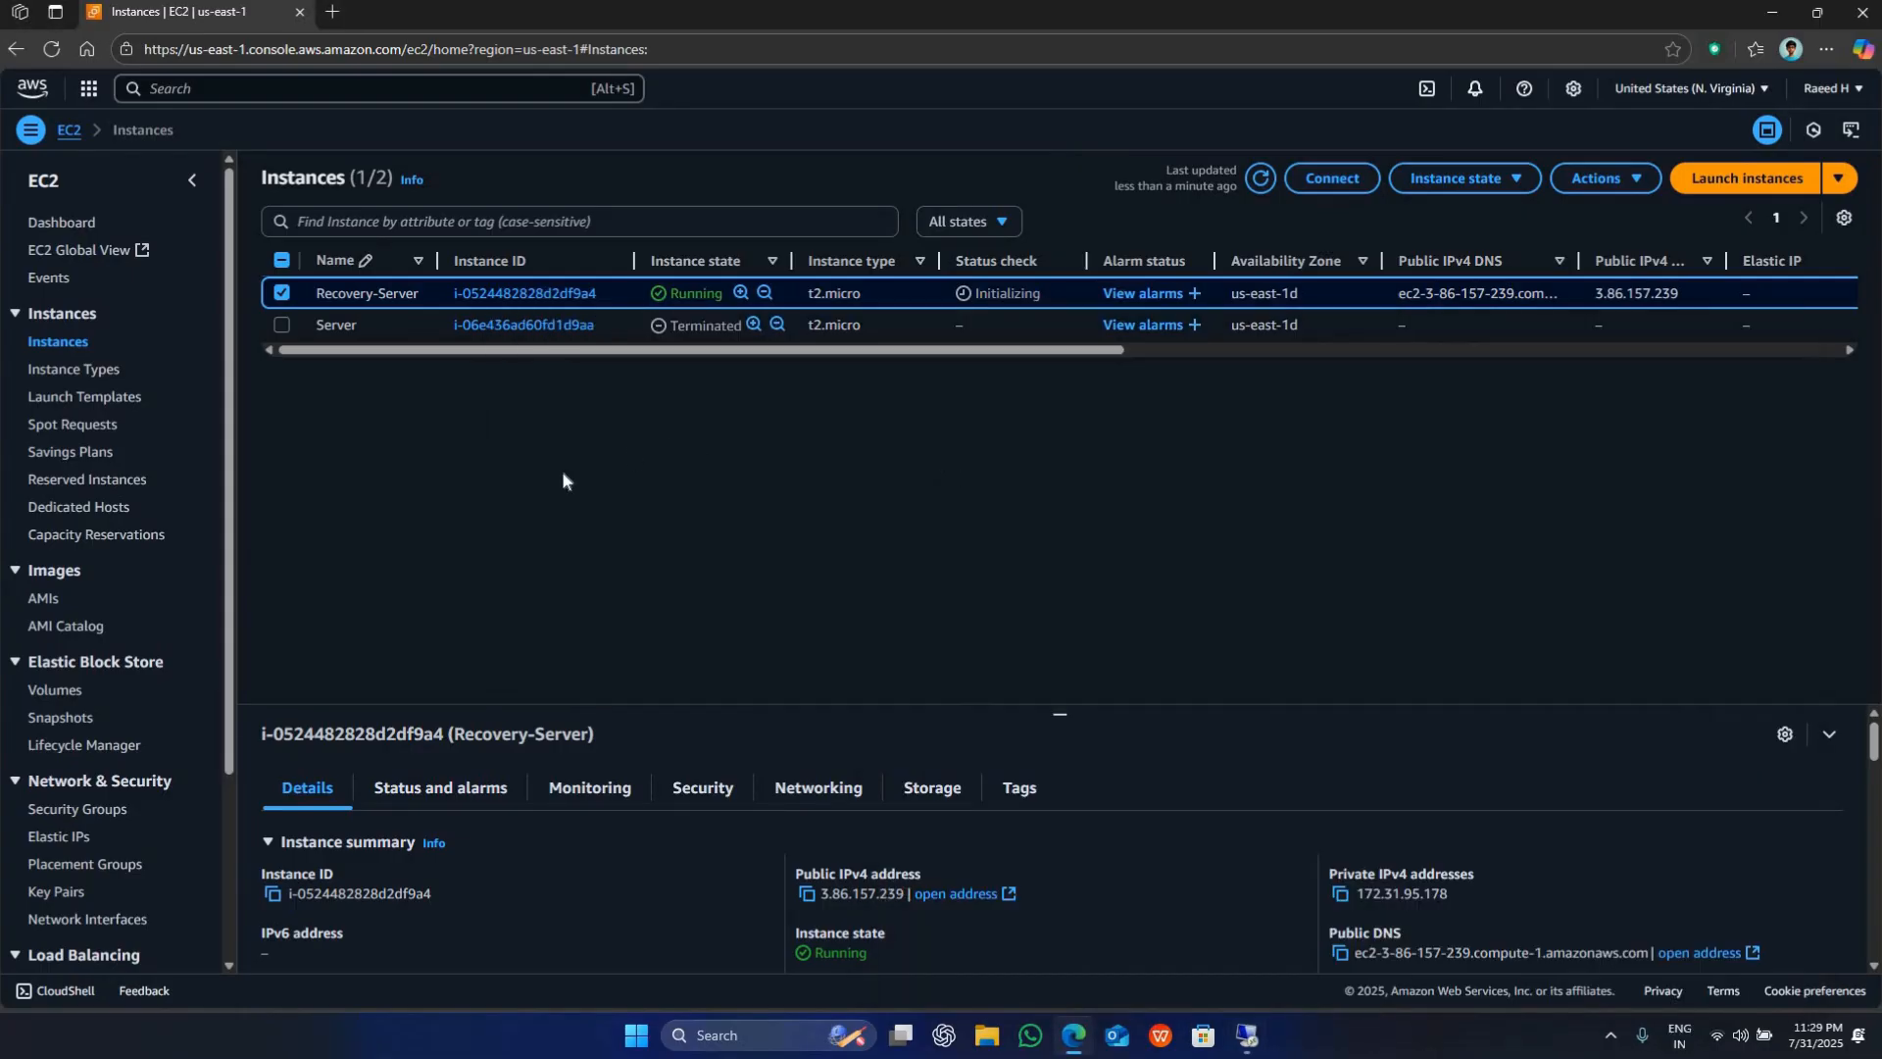
- Select the 2 GiB gp2 volume in the EC2 volumes list and open its attachment settings
left_click(55, 690)
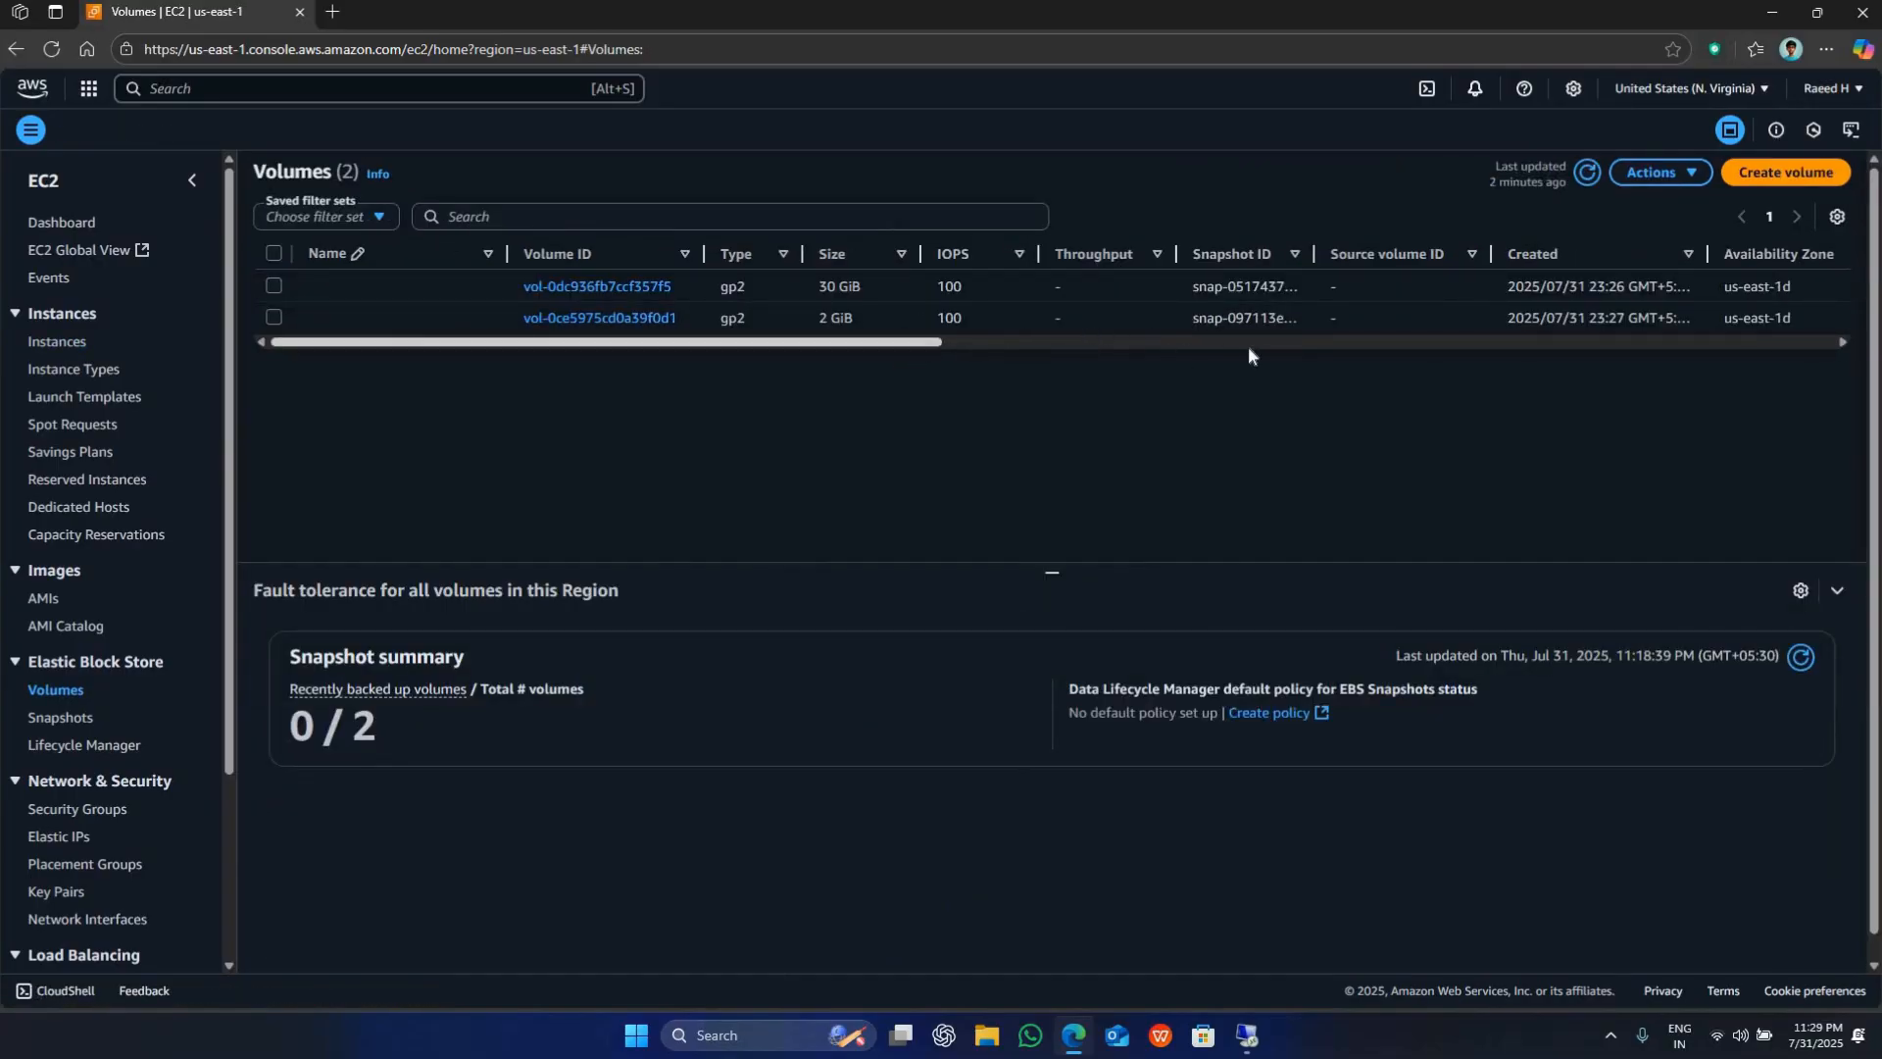
left_click_drag(905, 342, 256, 312)
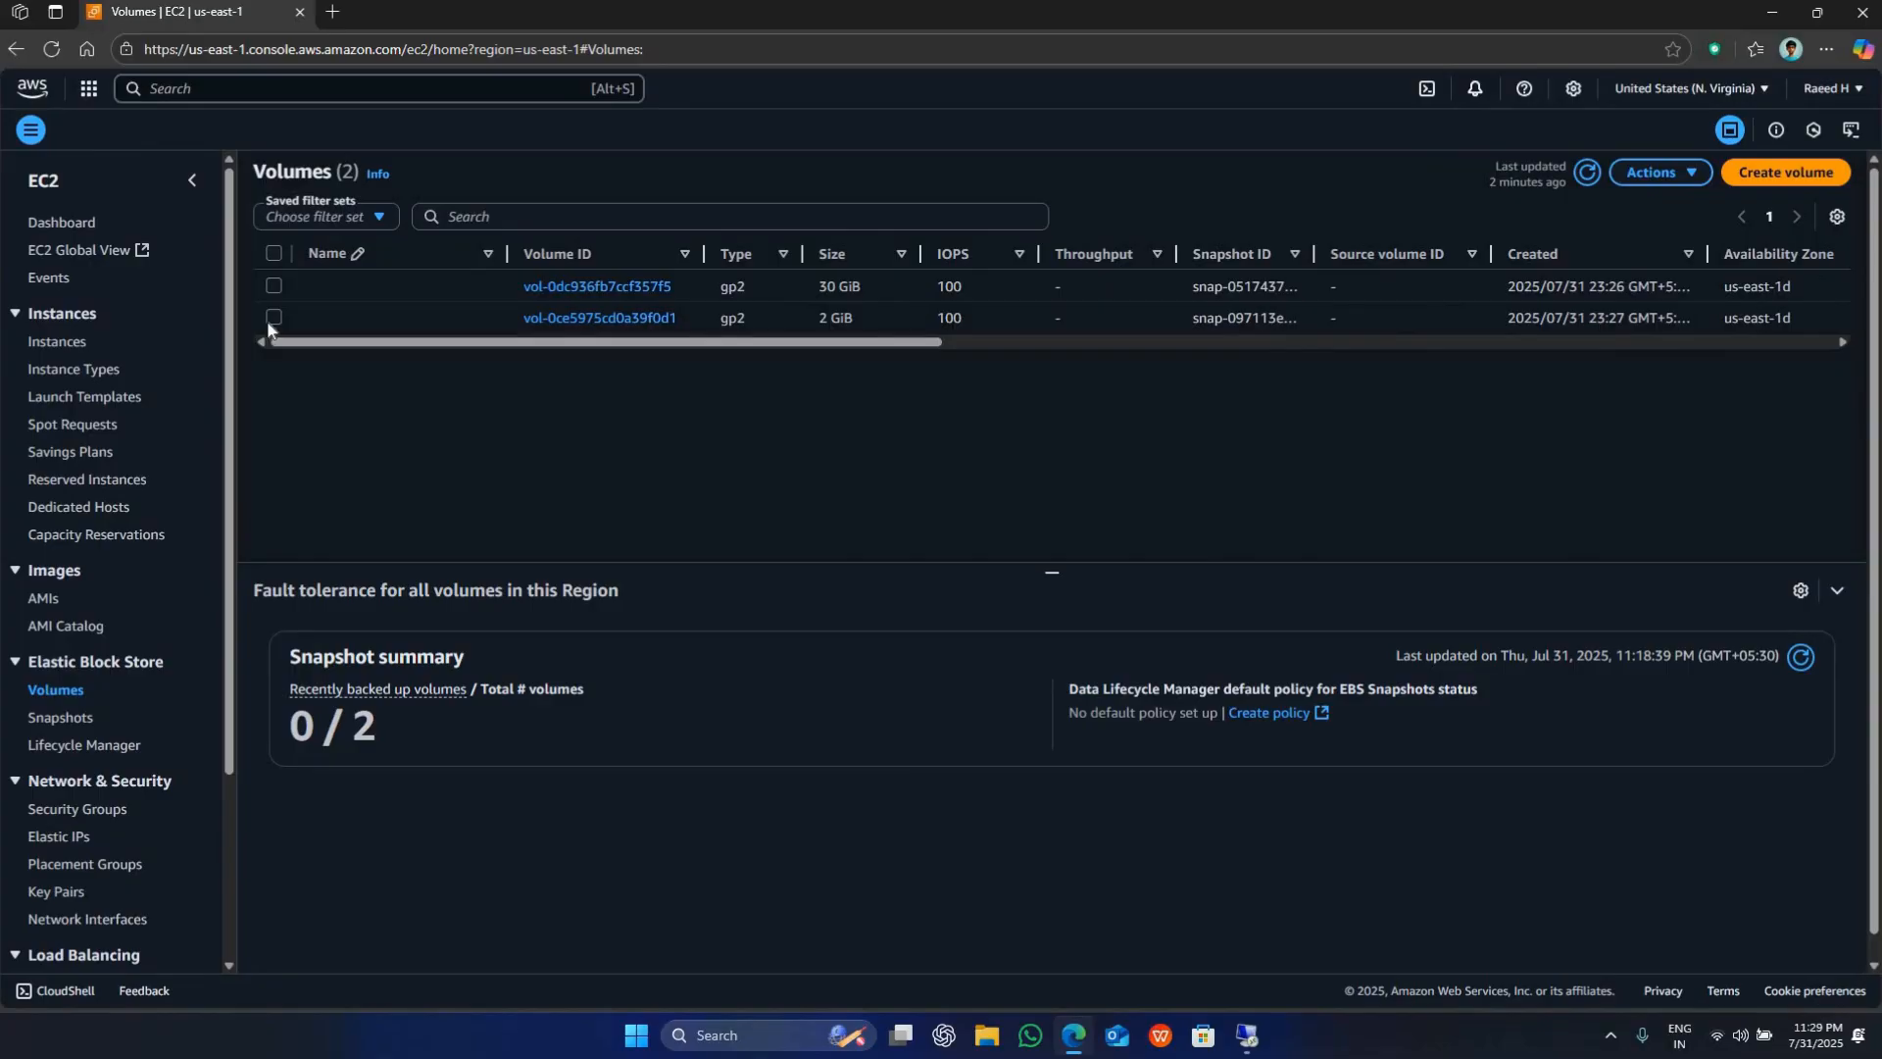
left_click(273, 317)
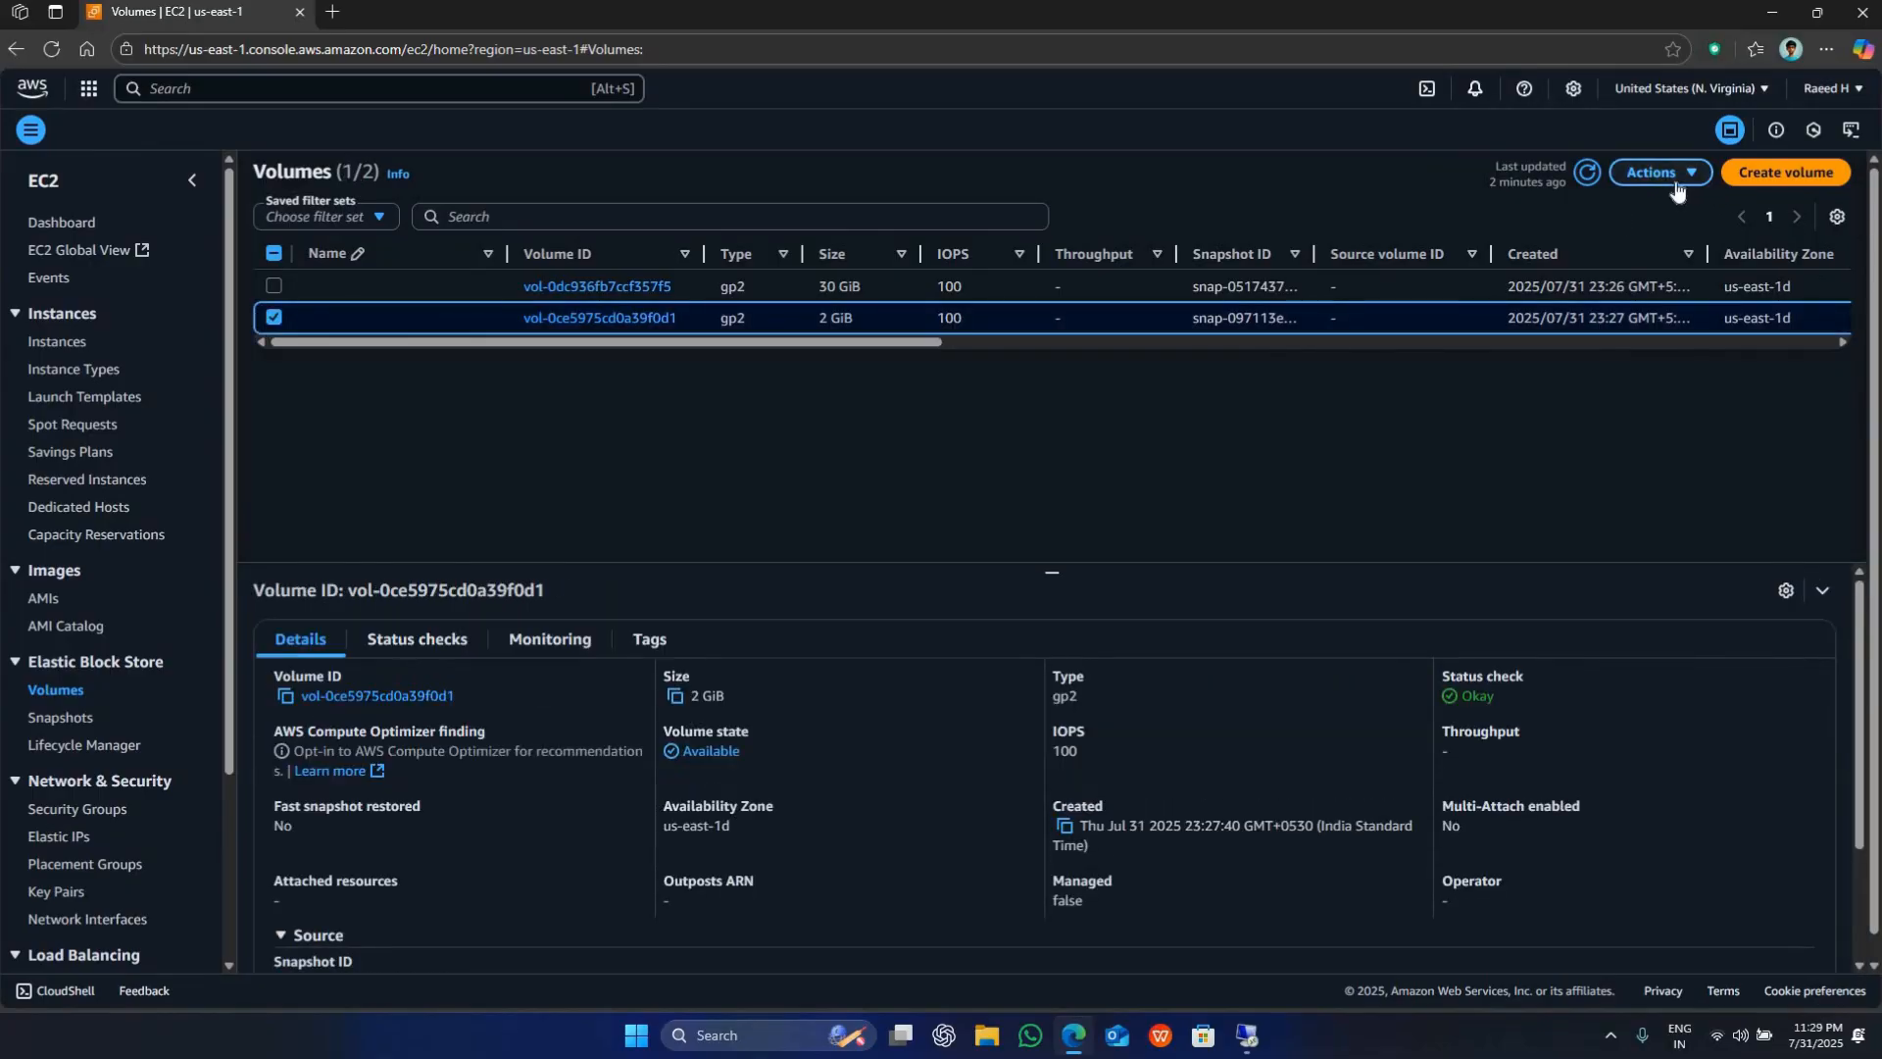
left_click(1656, 172)
left_click(1597, 321)
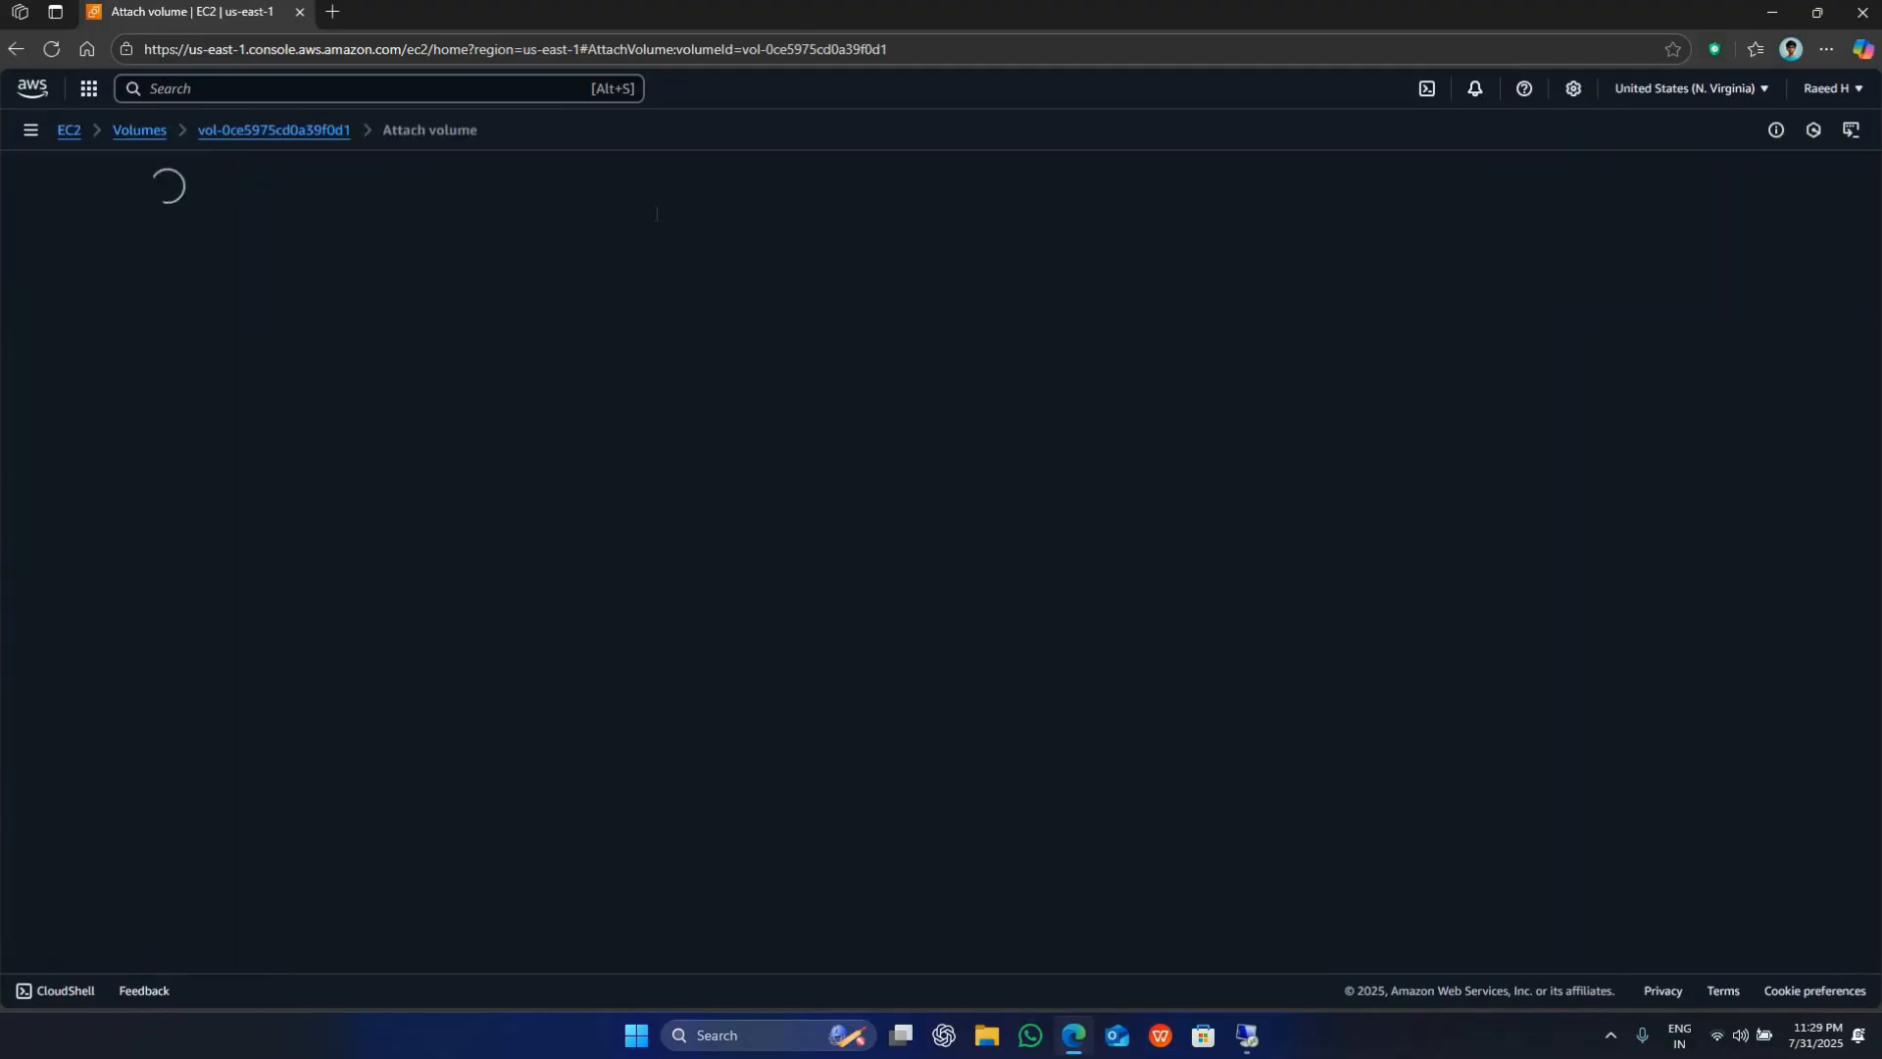
- Attach the volume to the Recovery-Server instance with a listed device name, and check its state and attached resources
left_click(362, 527)
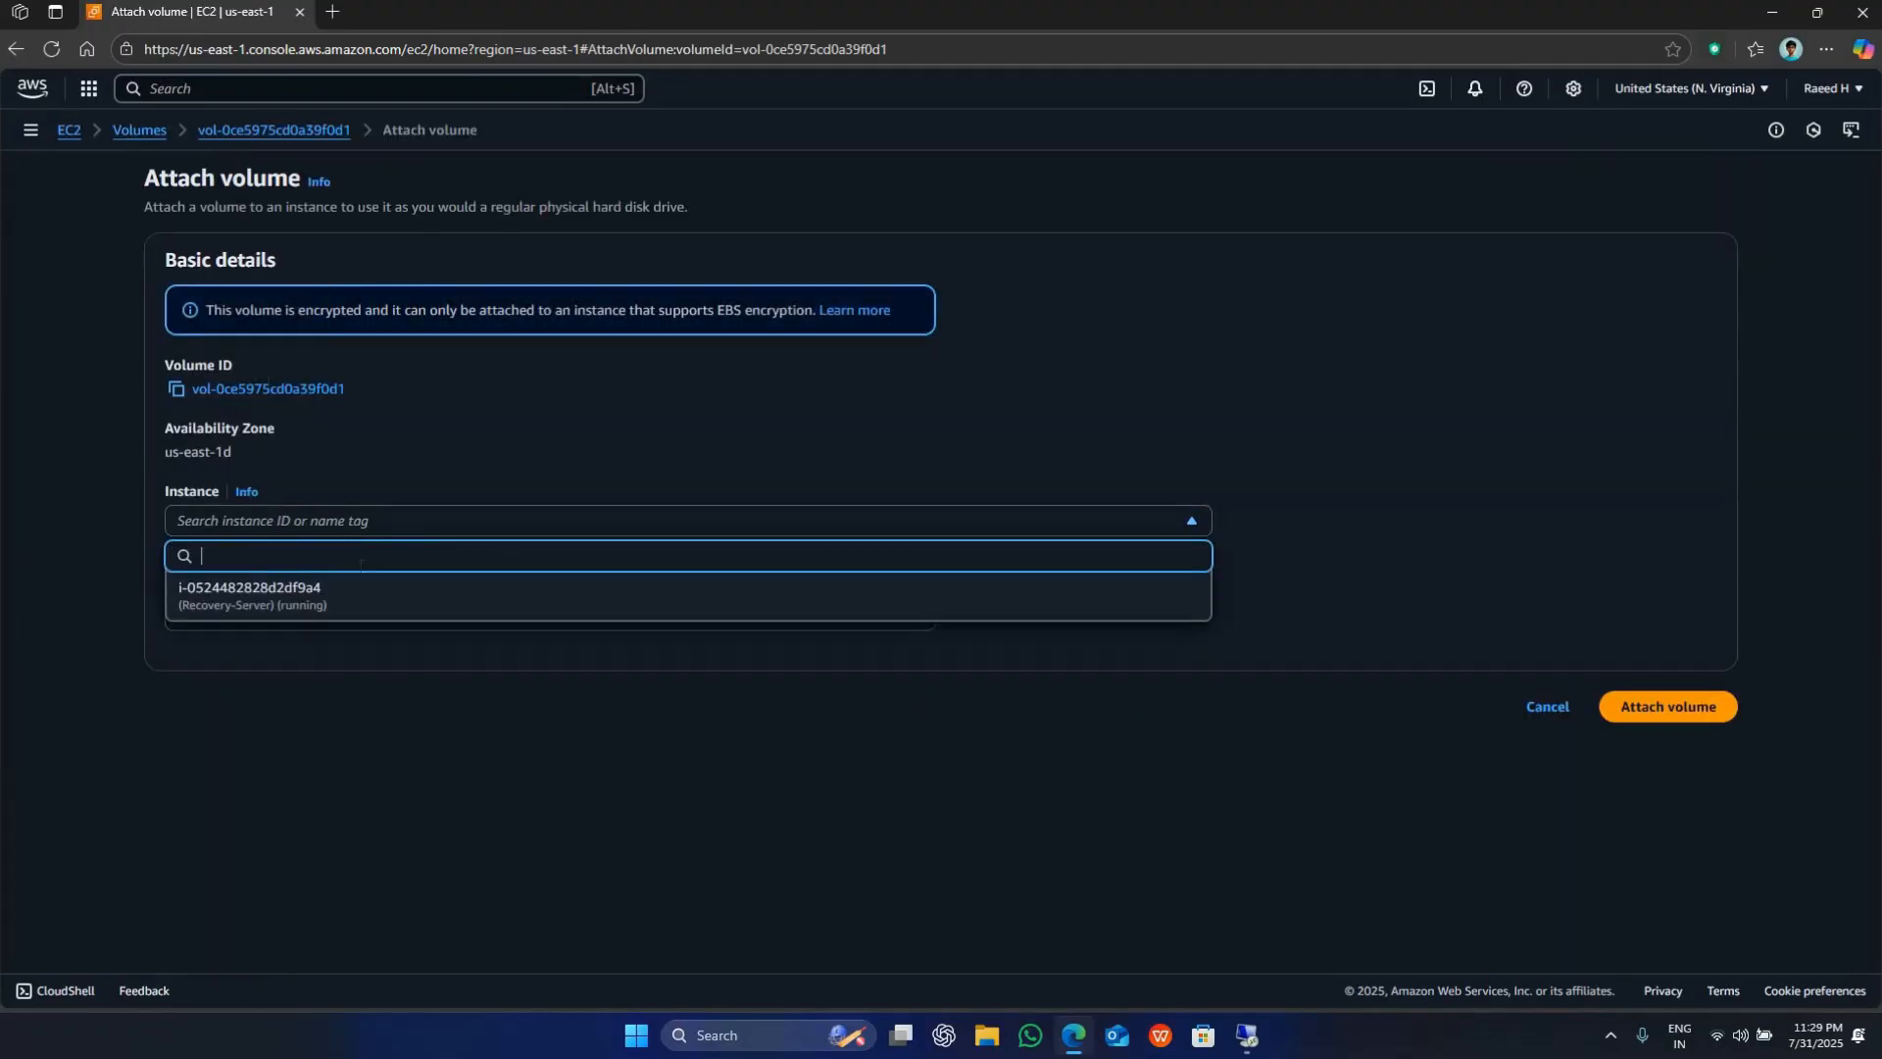
left_click(370, 598)
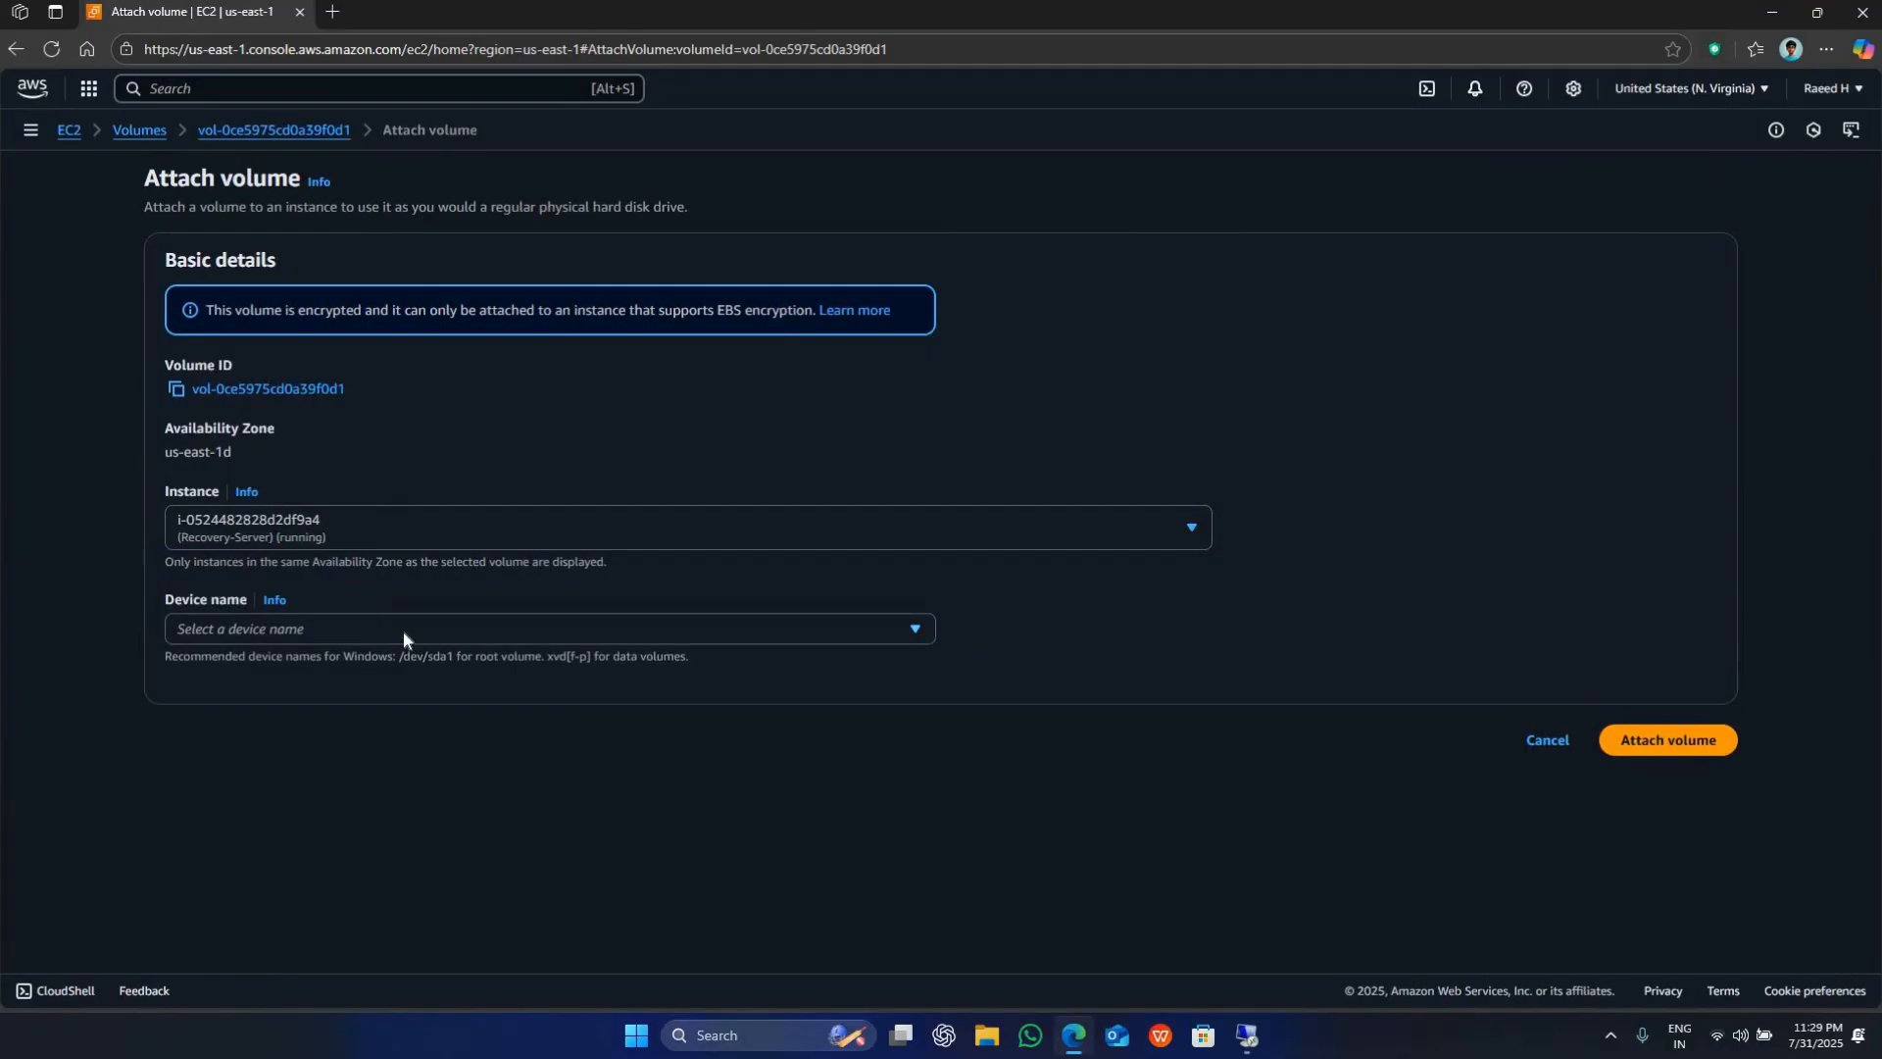
left_click(402, 633)
left_click(303, 388)
left_click(1649, 741)
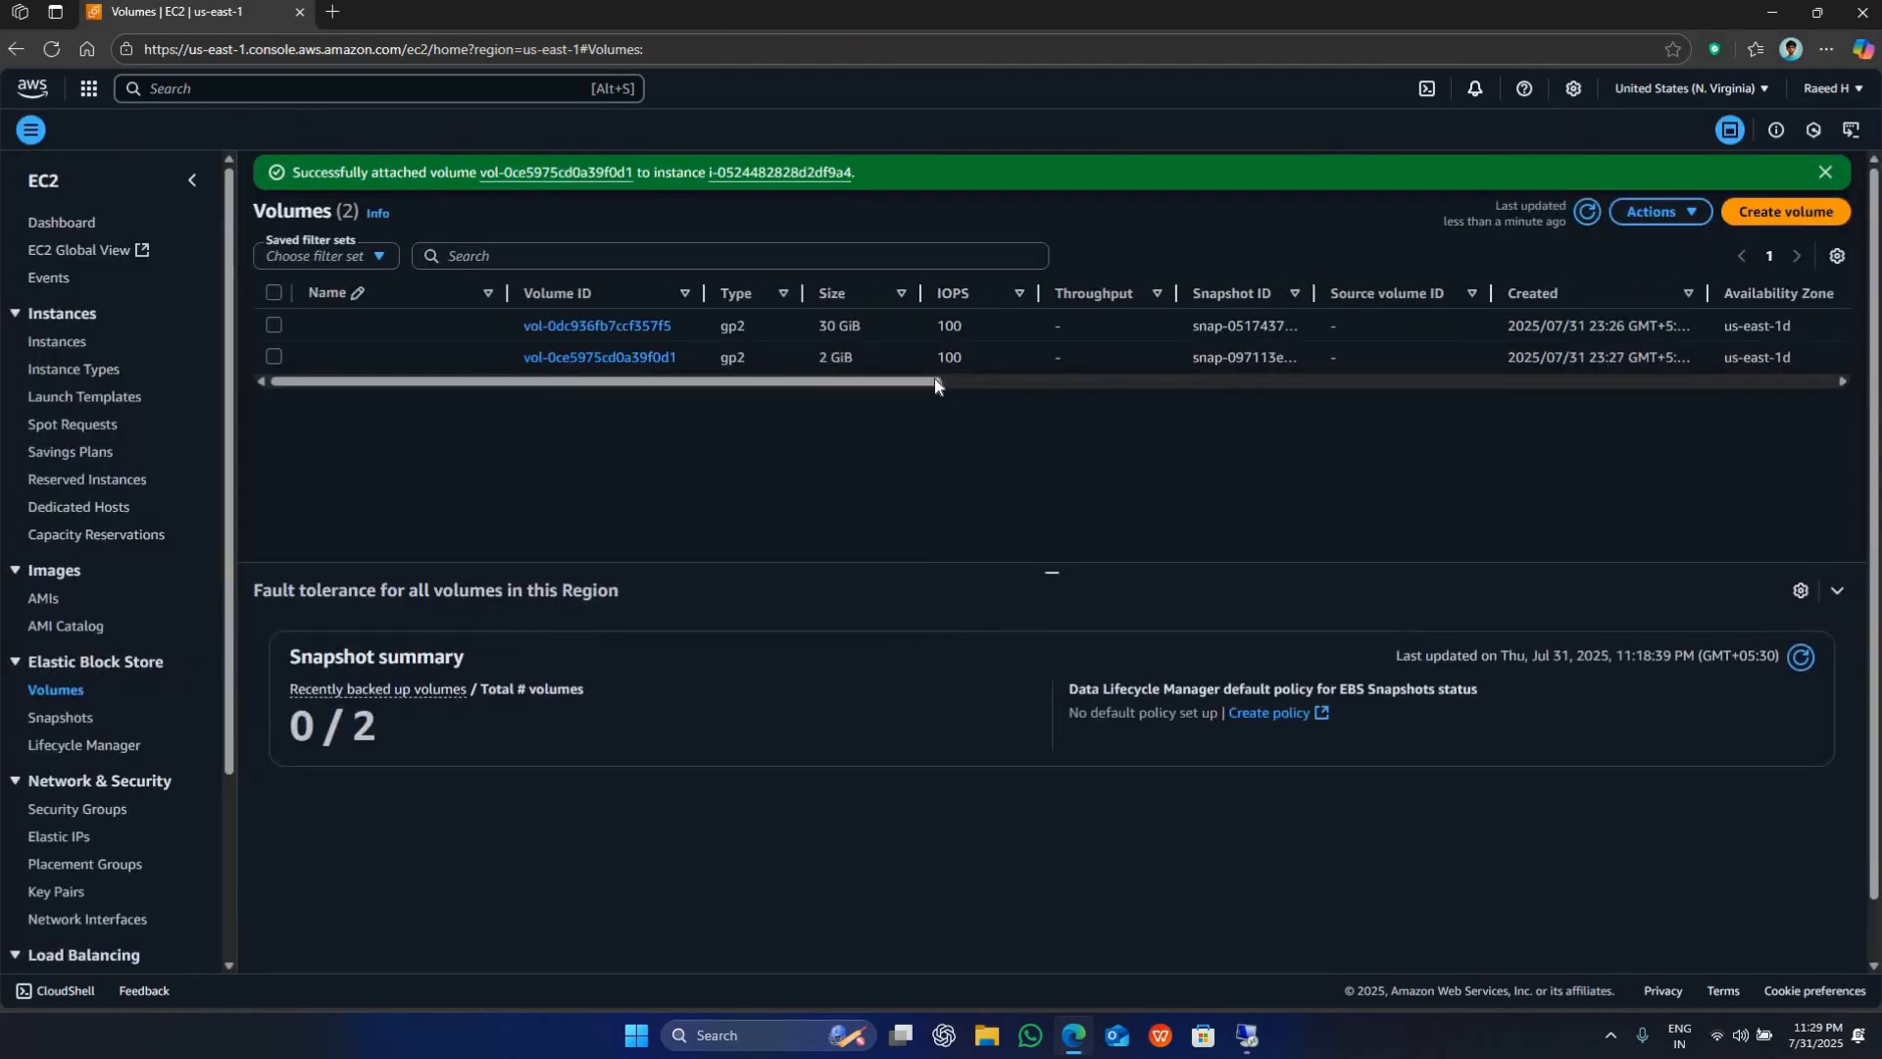
left_click_drag(934, 383, 1215, 385)
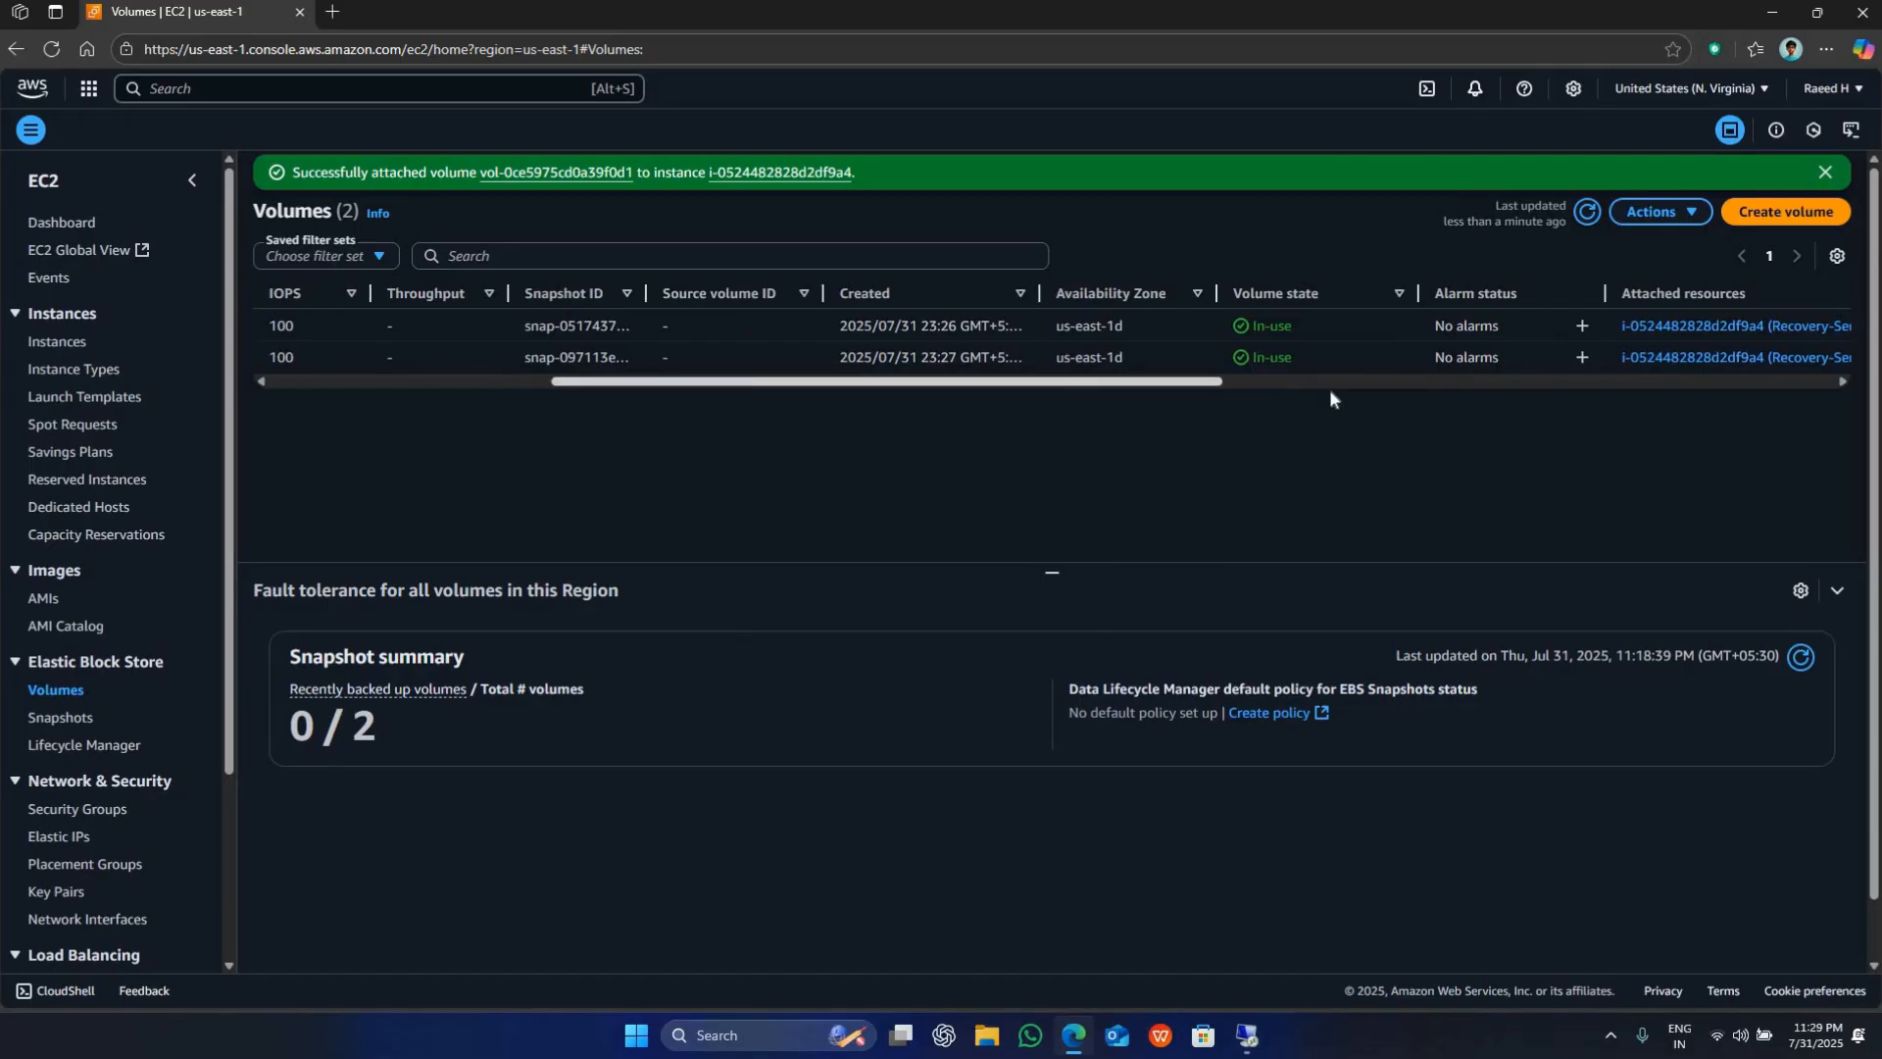
left_click_drag(1329, 390, 1422, 388)
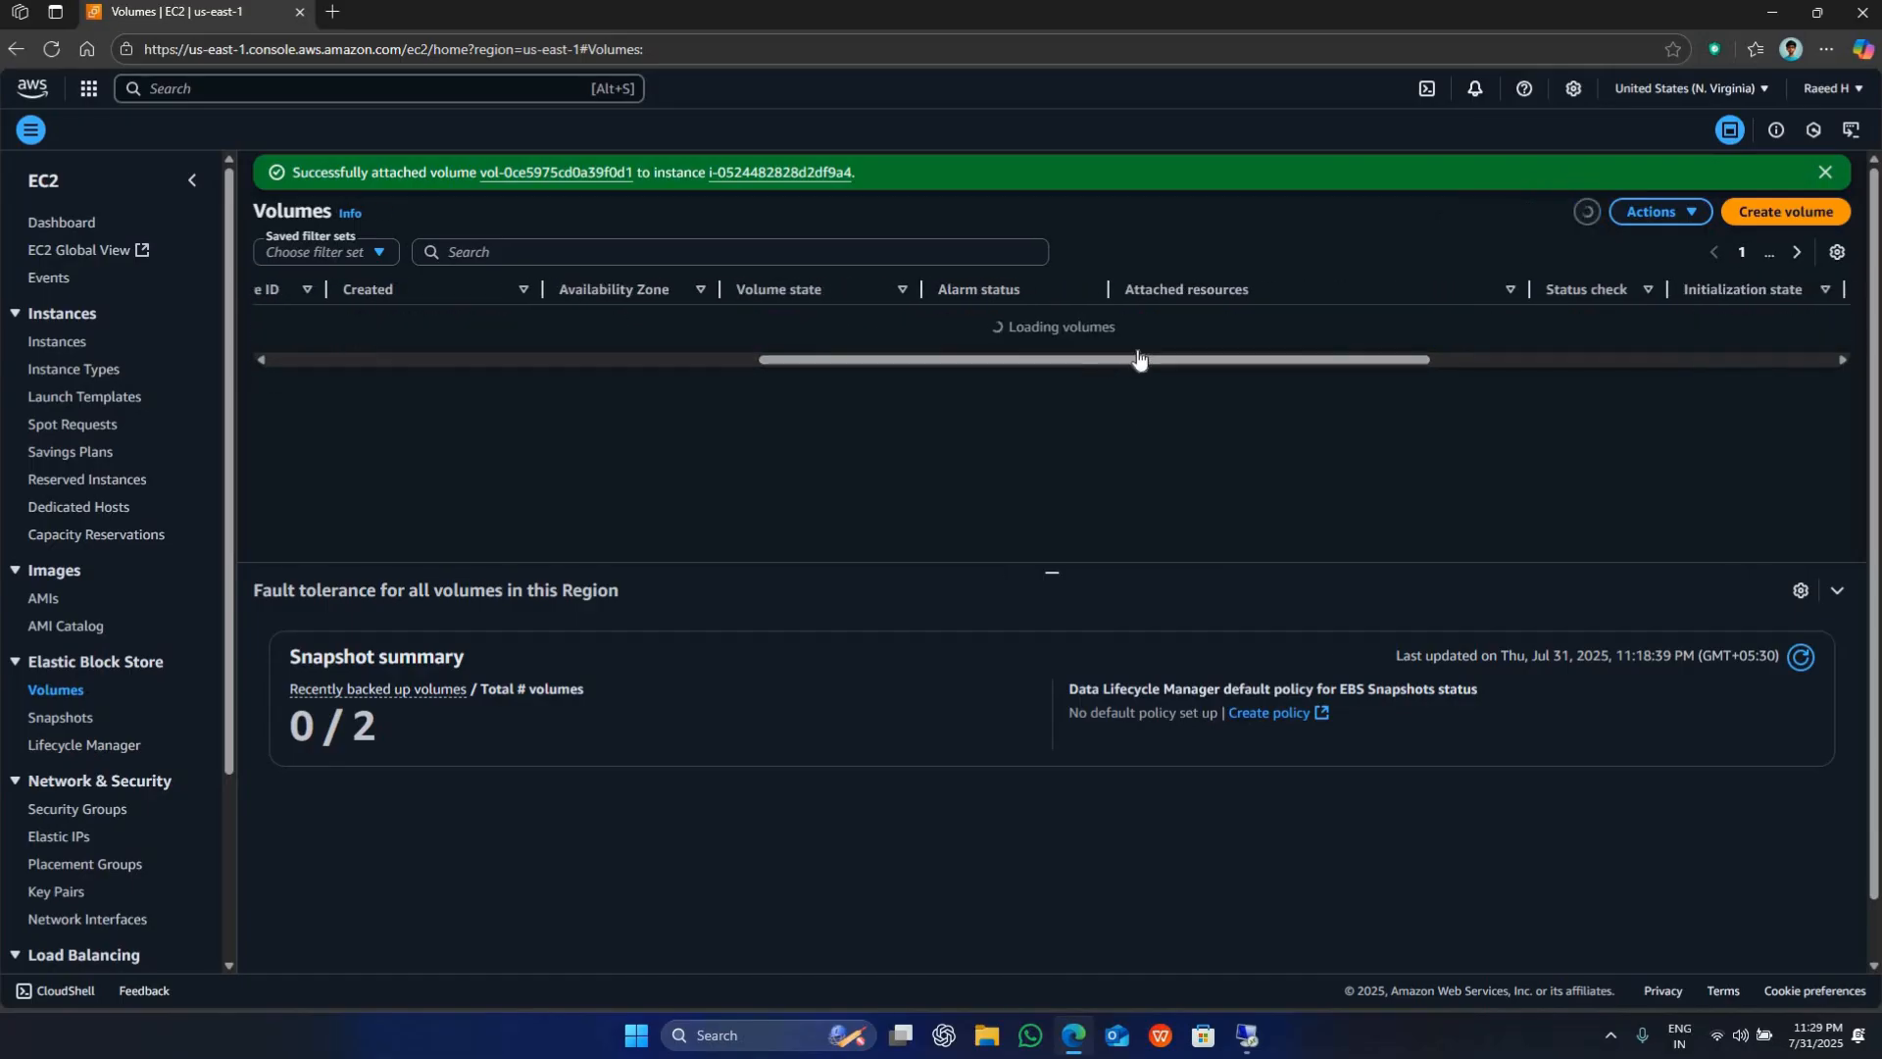
- Check the volumes' attached resources, switch to the Recovery-Server remote session, and decline making it discoverable on the network
left_click_drag(1237, 382, 1335, 293)
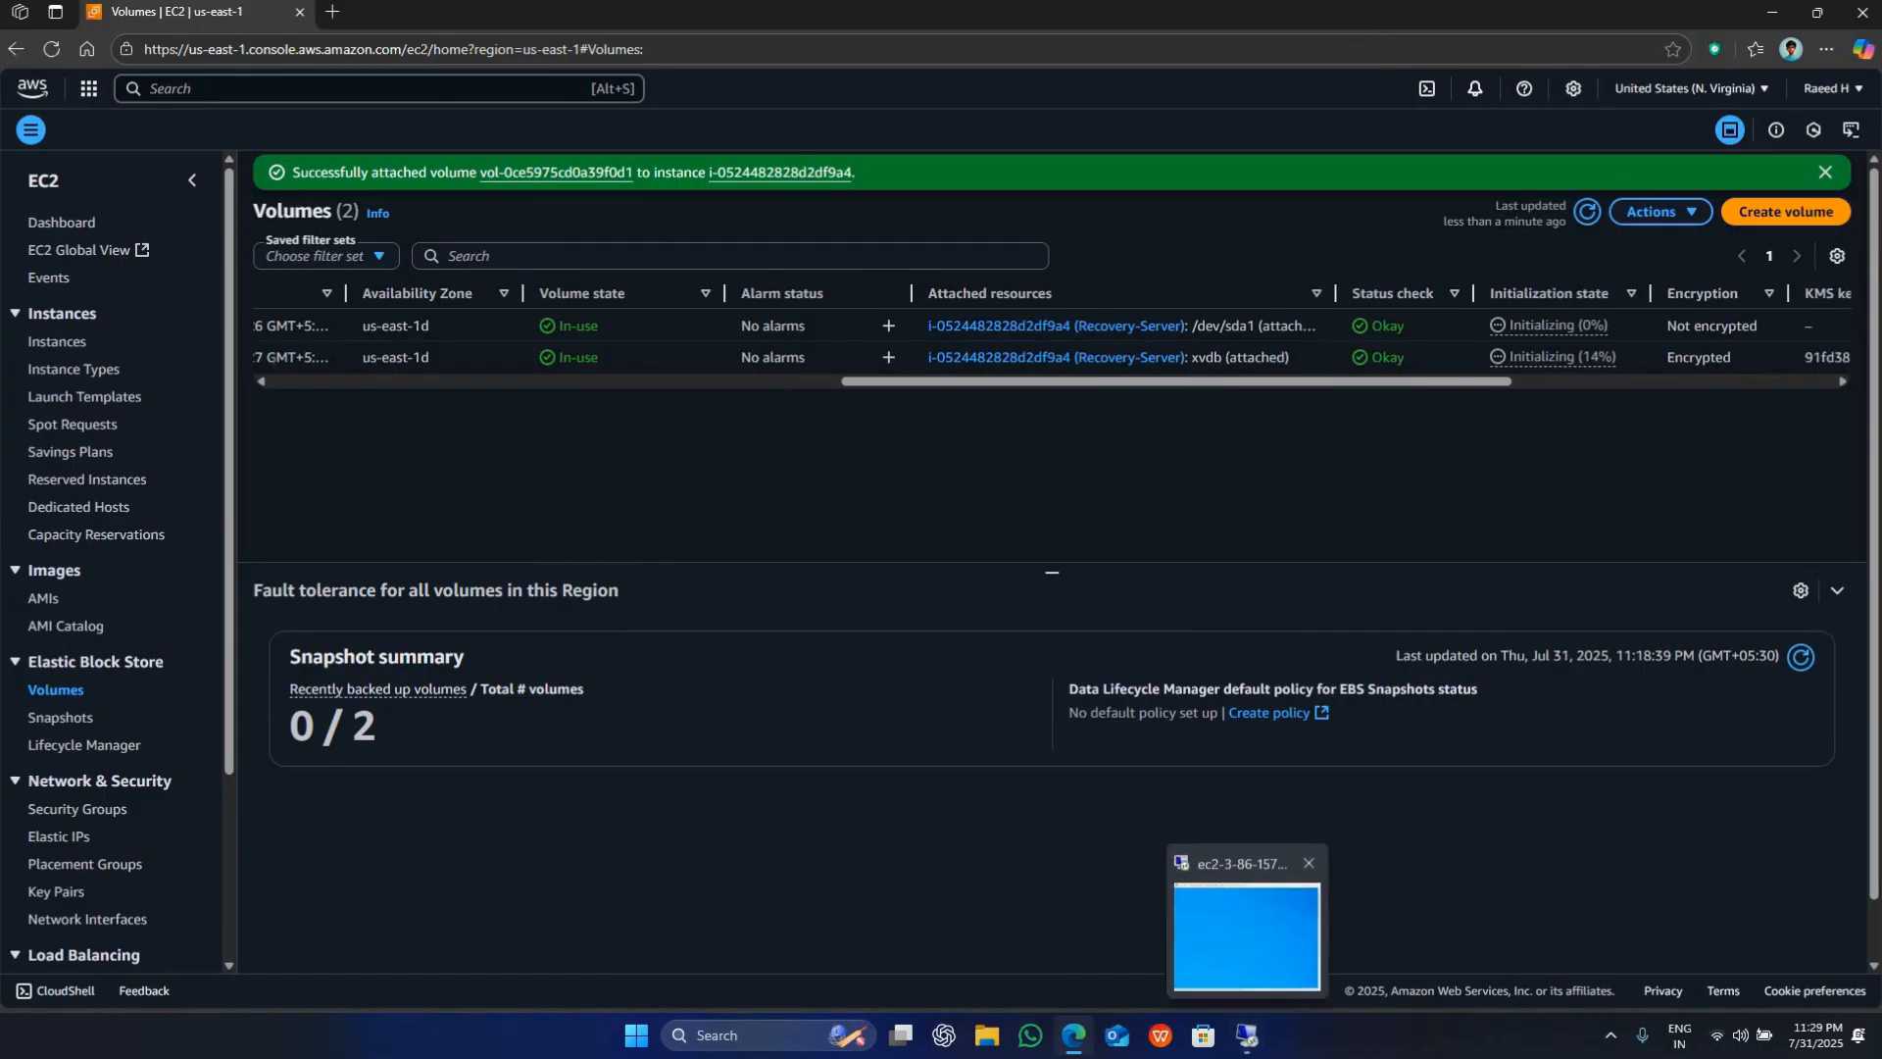
left_click(1247, 1035)
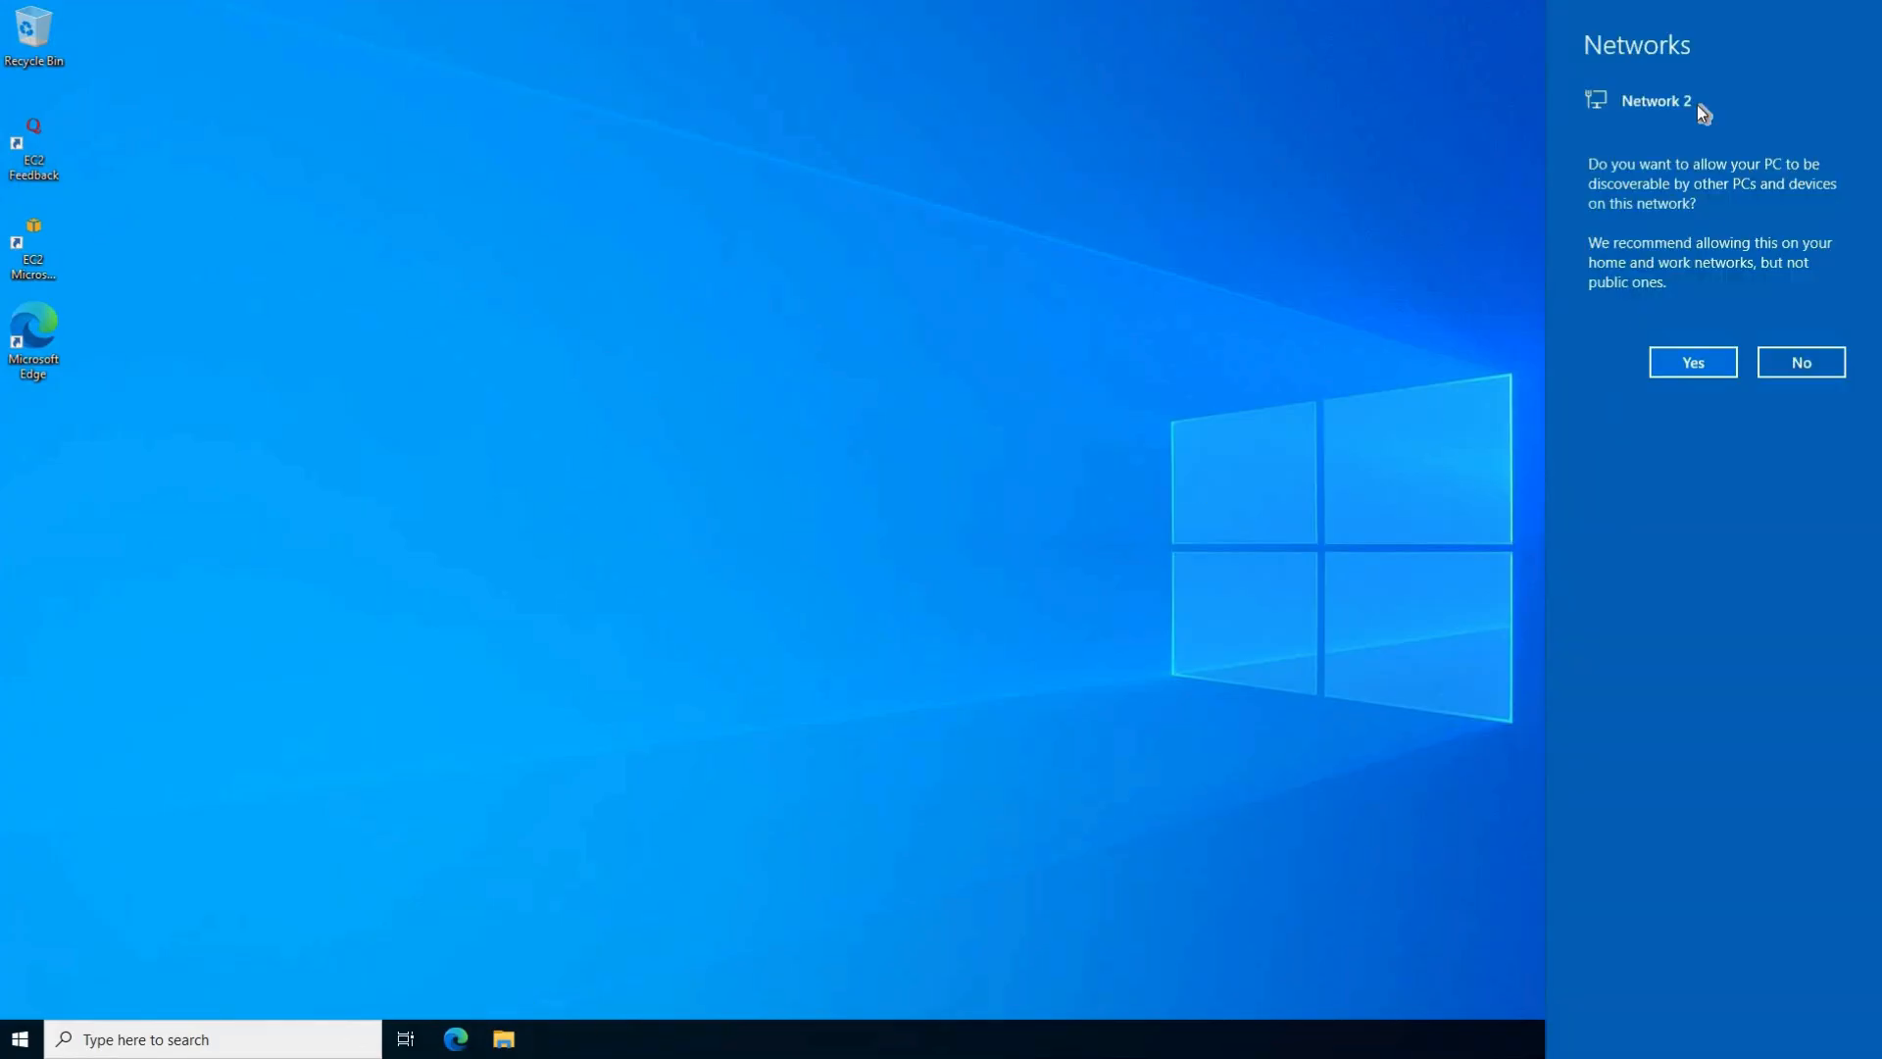
left_click(1798, 369)
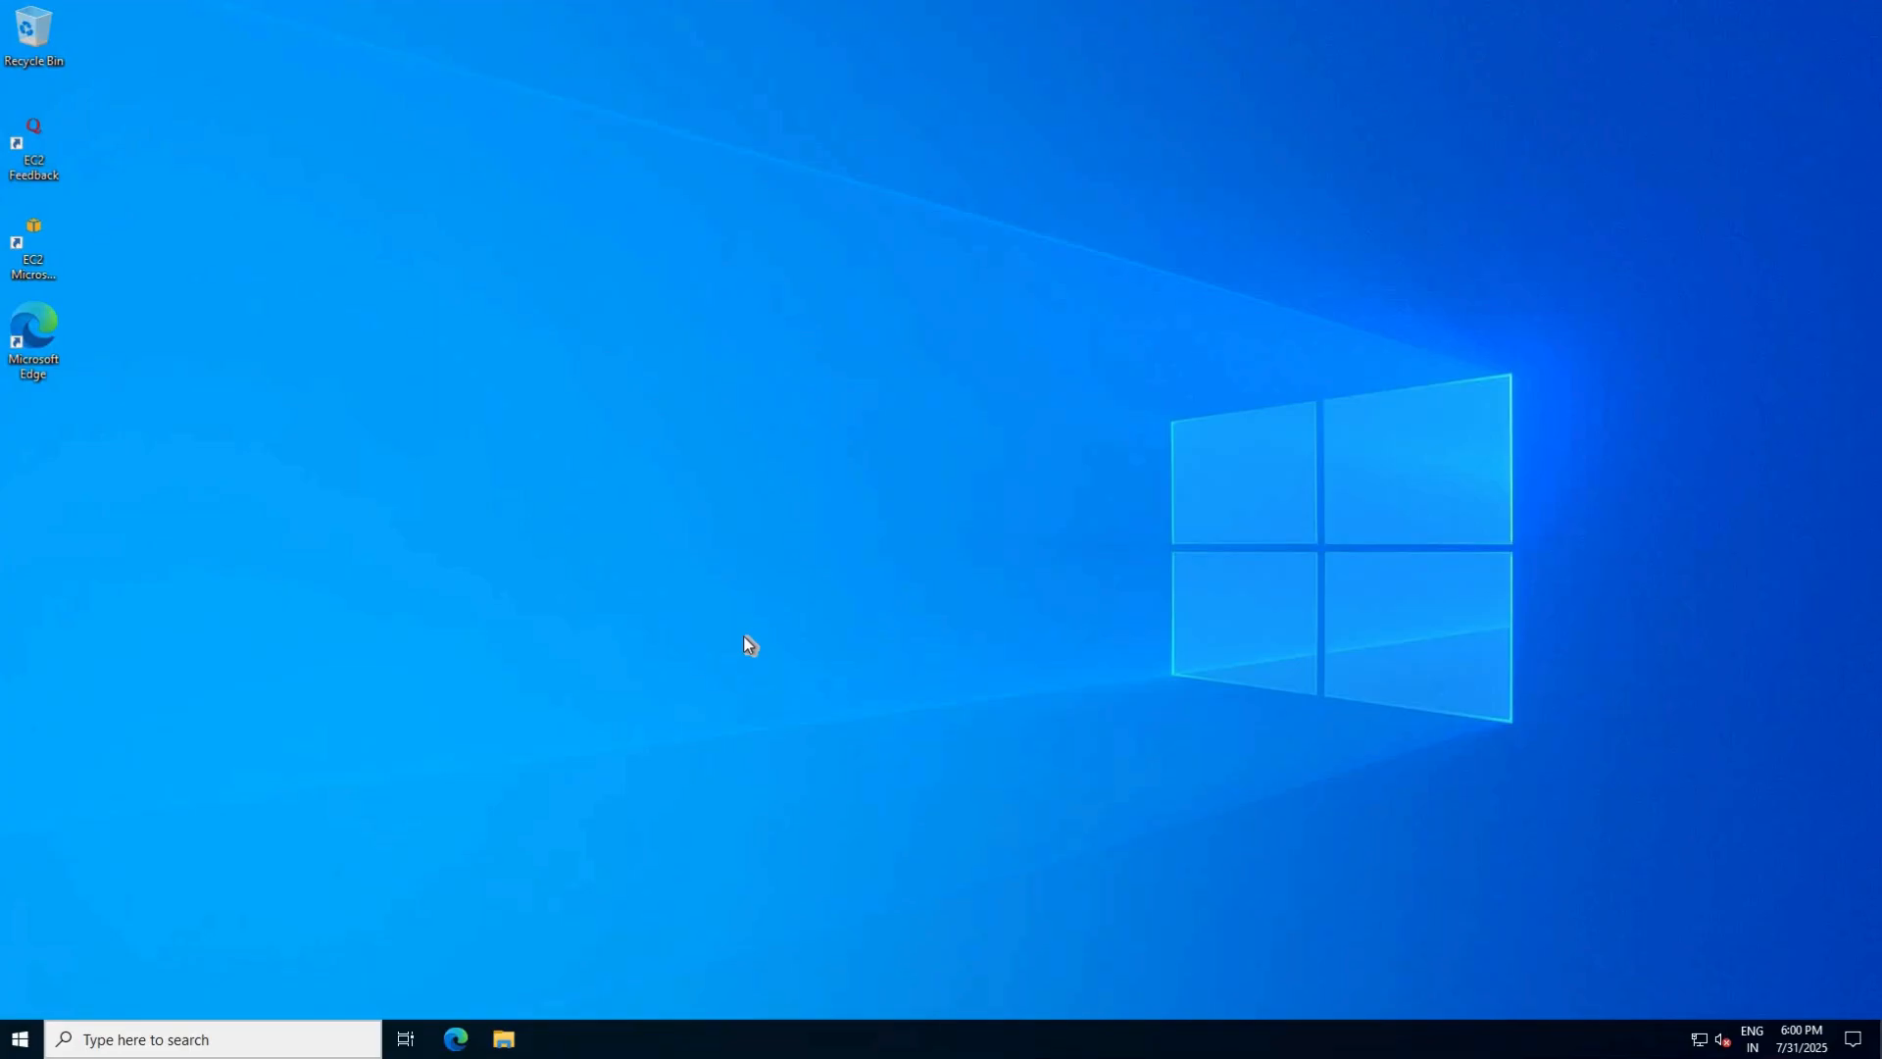
- Find and open diskmgmt.msc on the Recovery-Server to manage its disks
key("super+s")
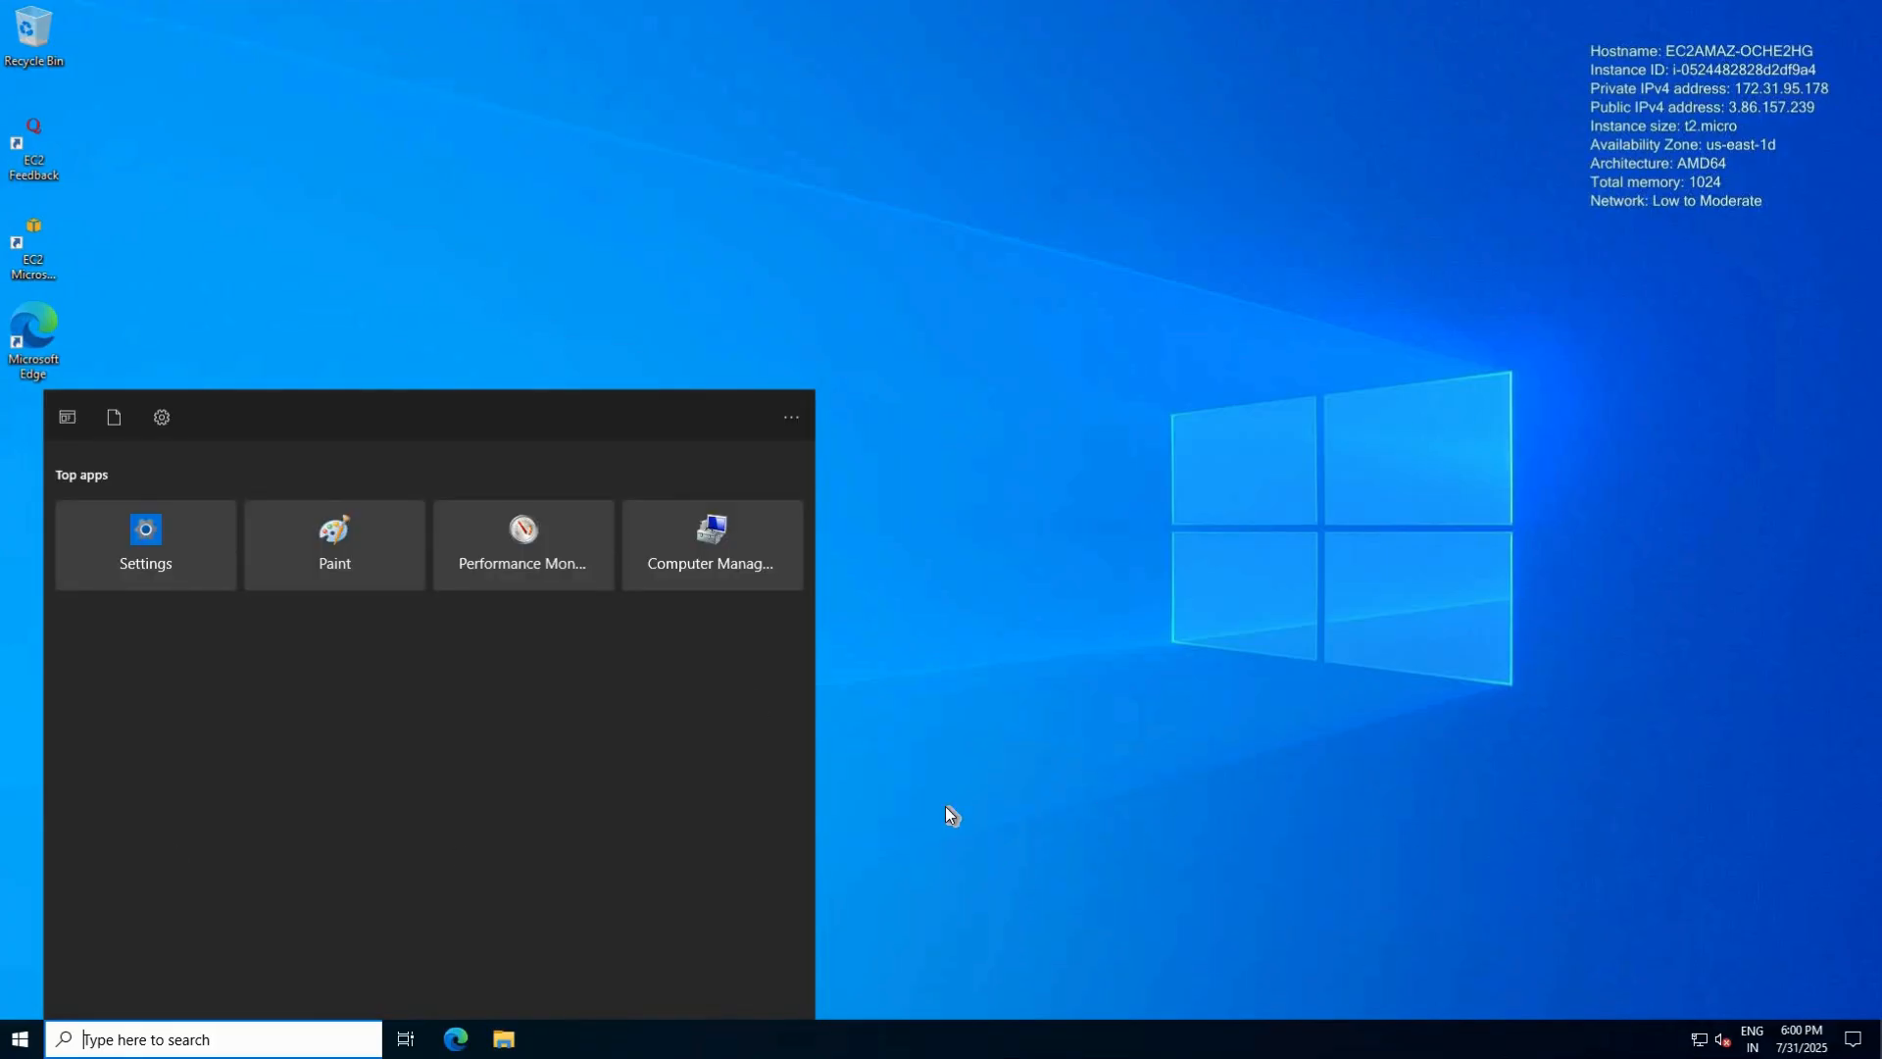
type("disk")
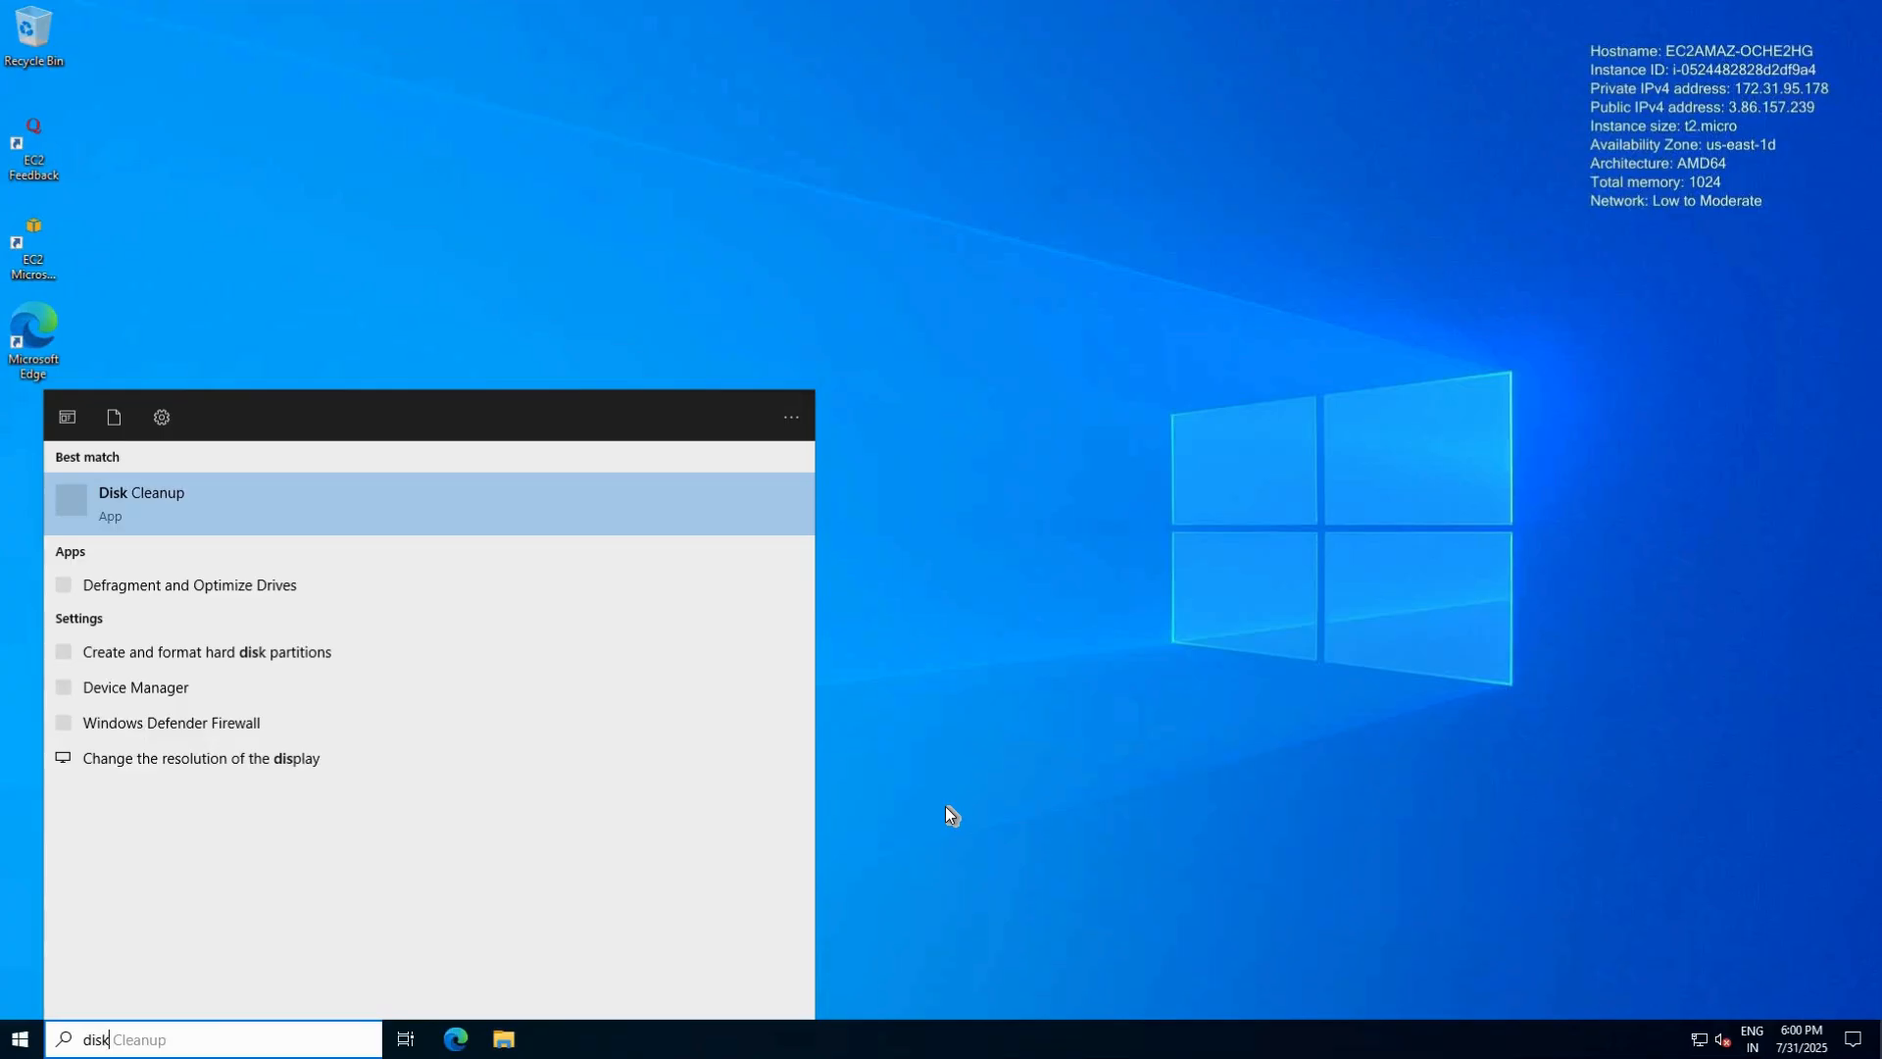
type("mgmt.msc")
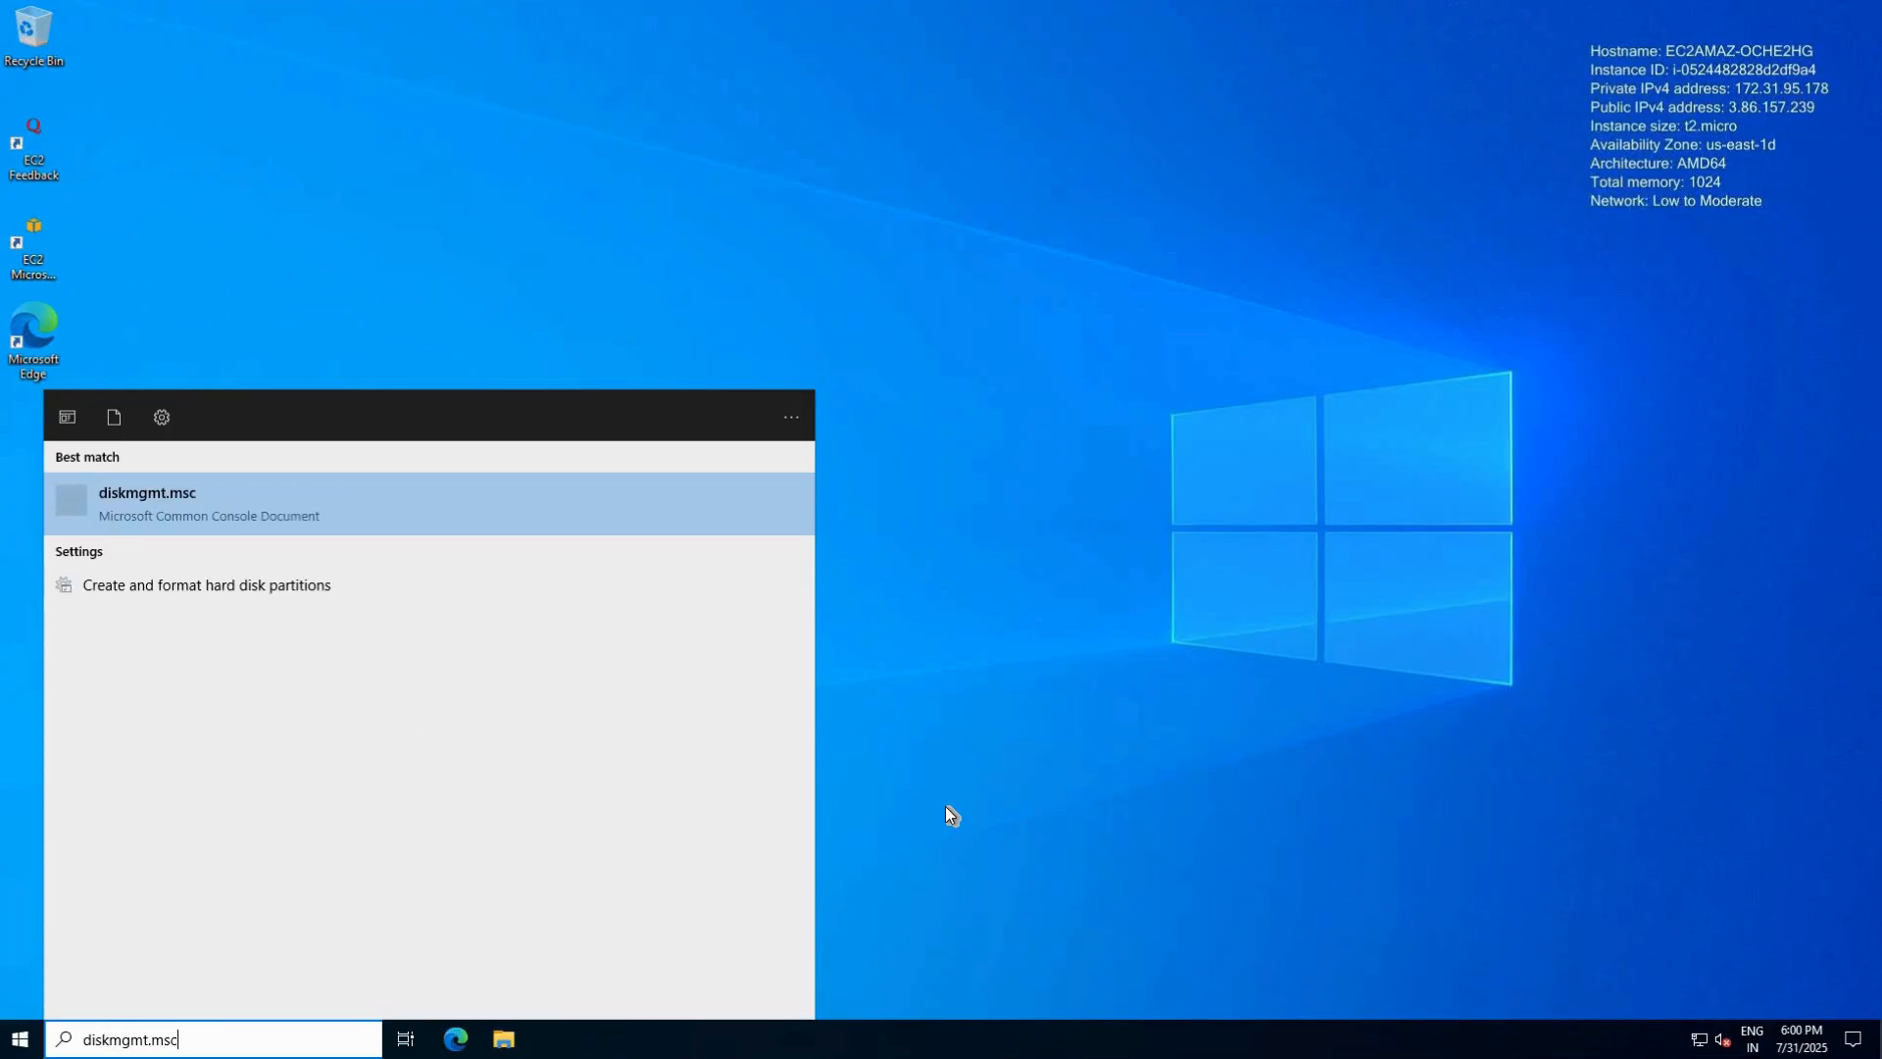
key("Return")
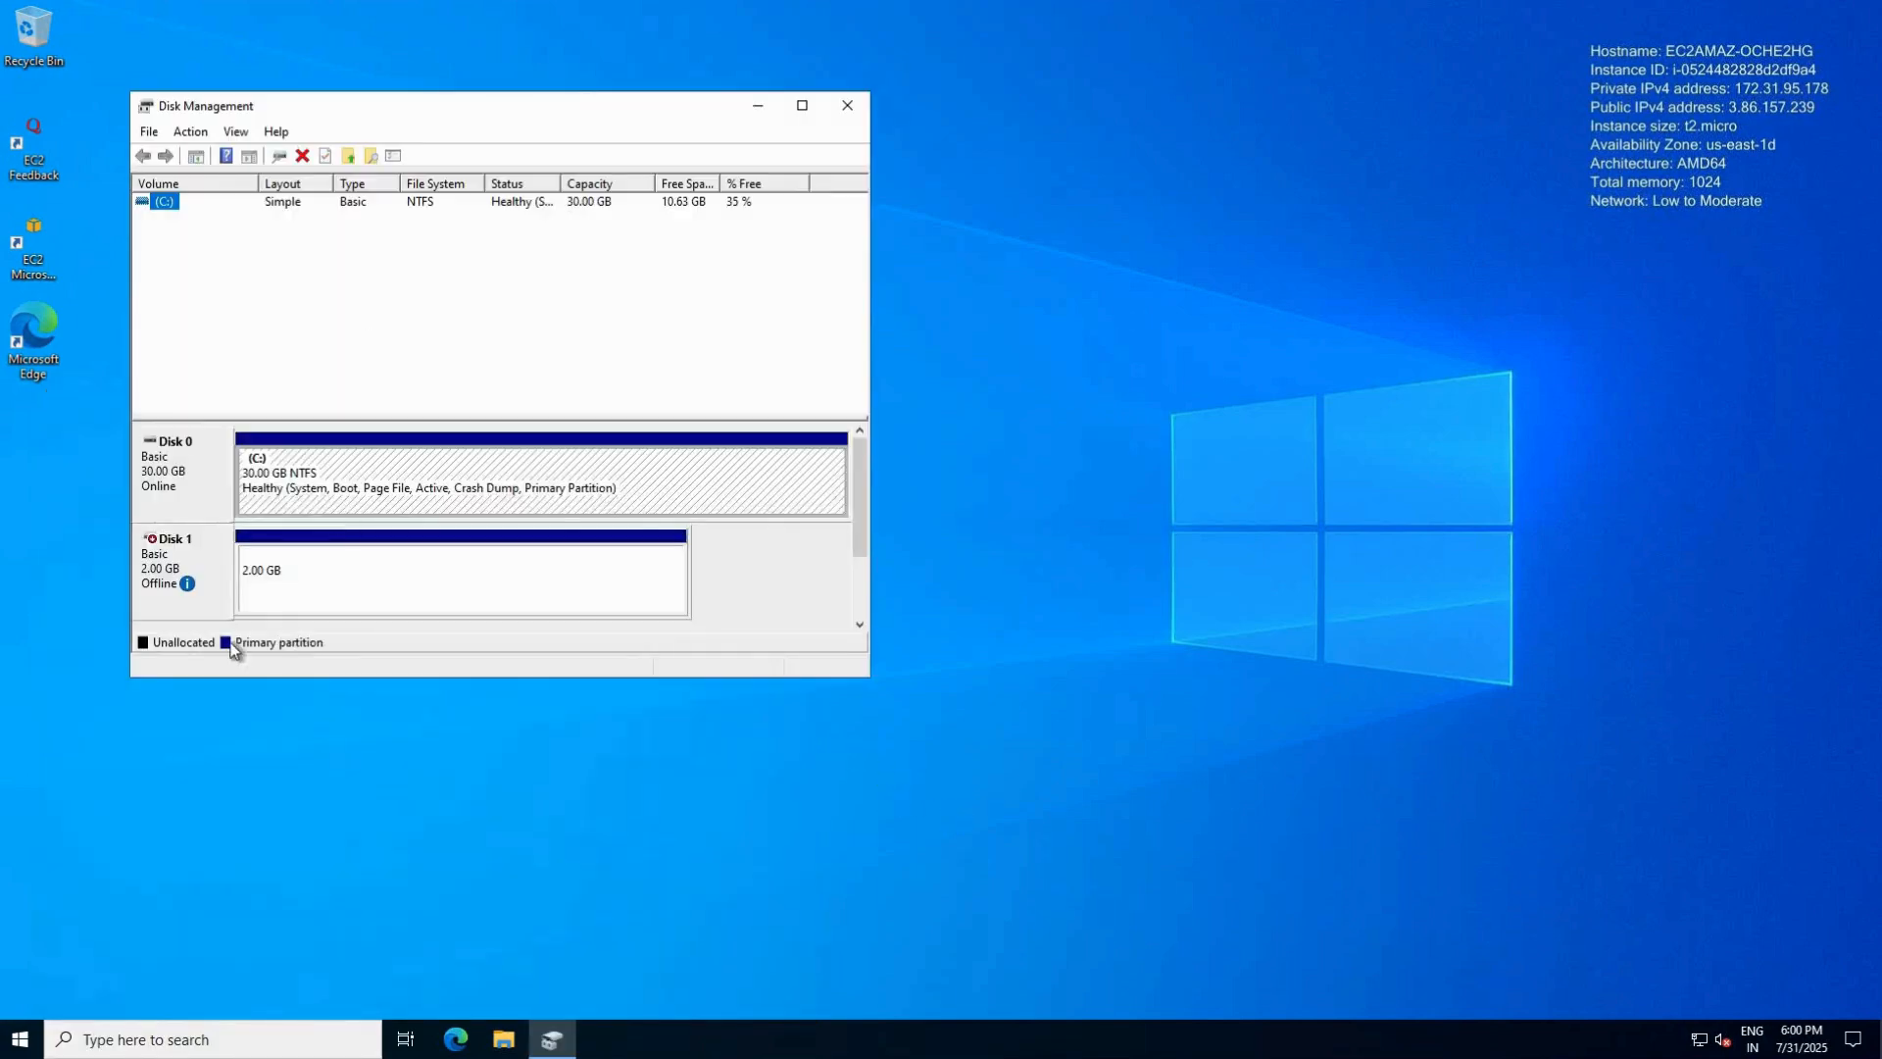
- Bring the offline 2 GB Disk 1 online in Disk Management, and close the window
right_click(173, 555)
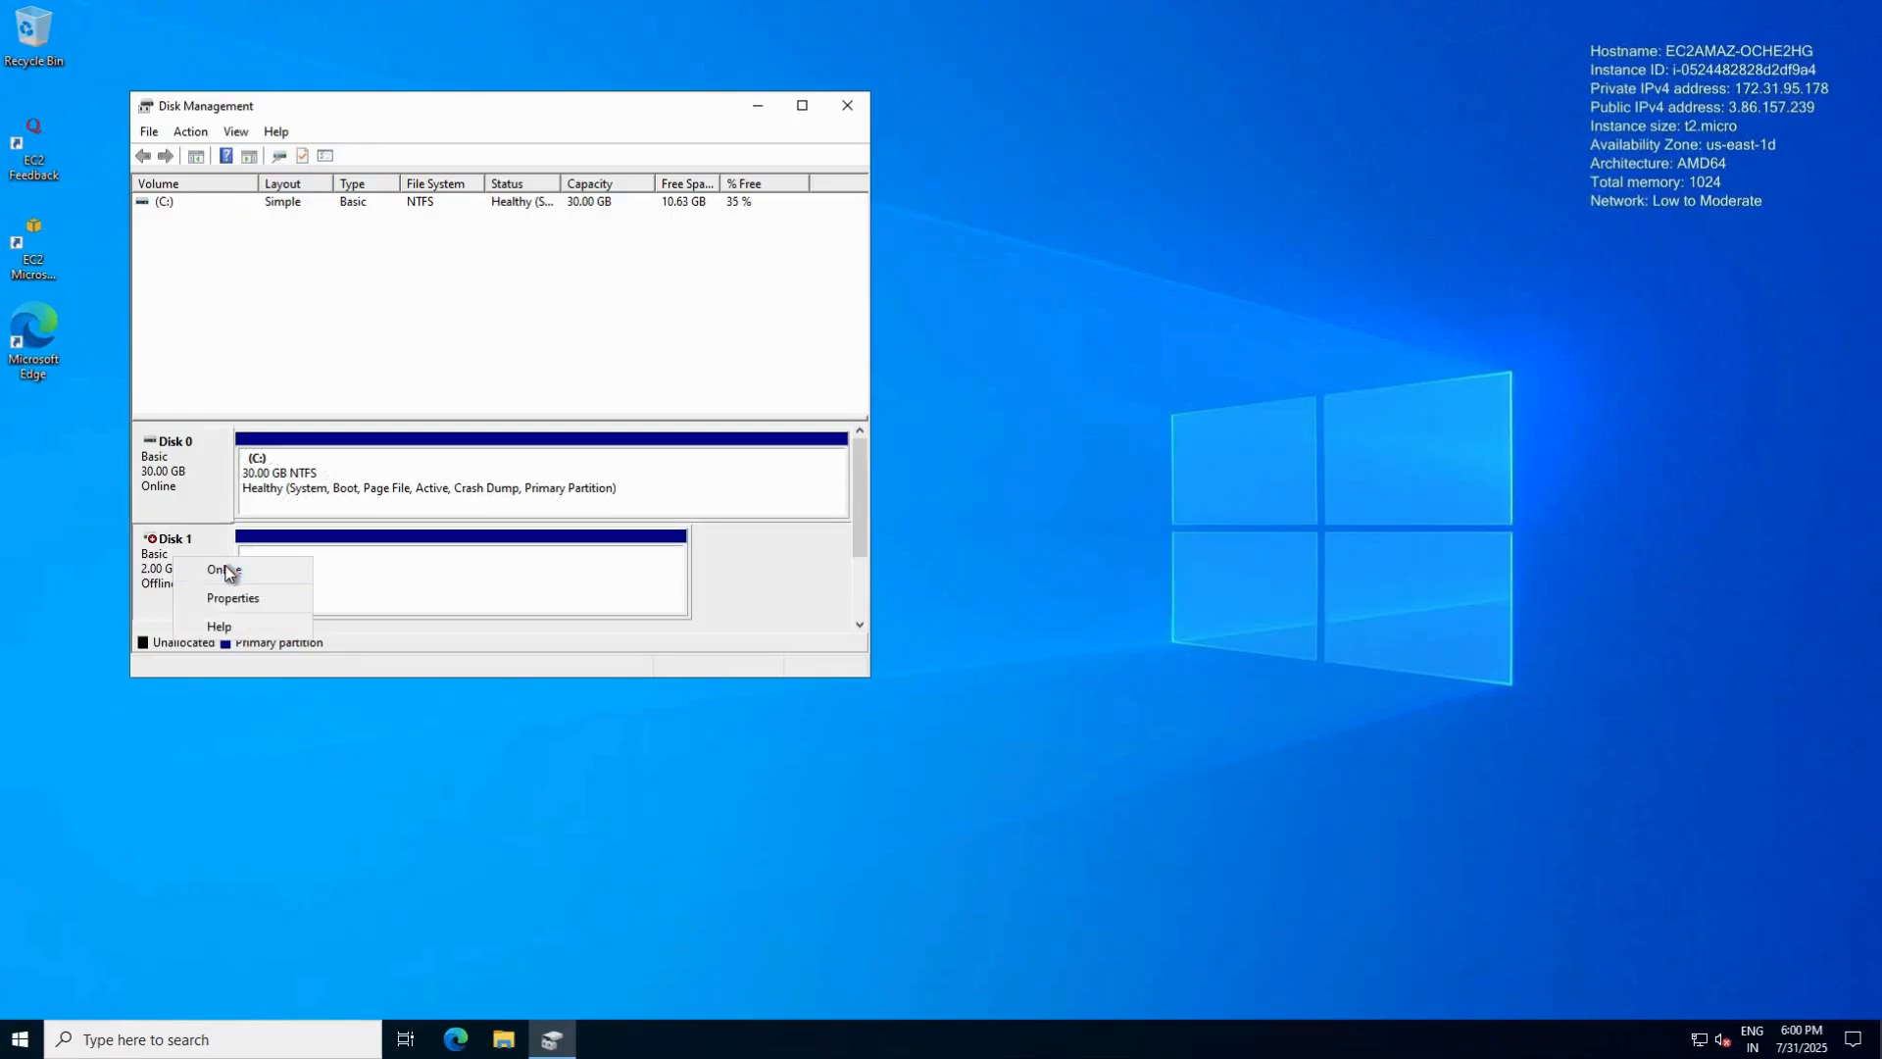
left_click(226, 570)
right_click(168, 557)
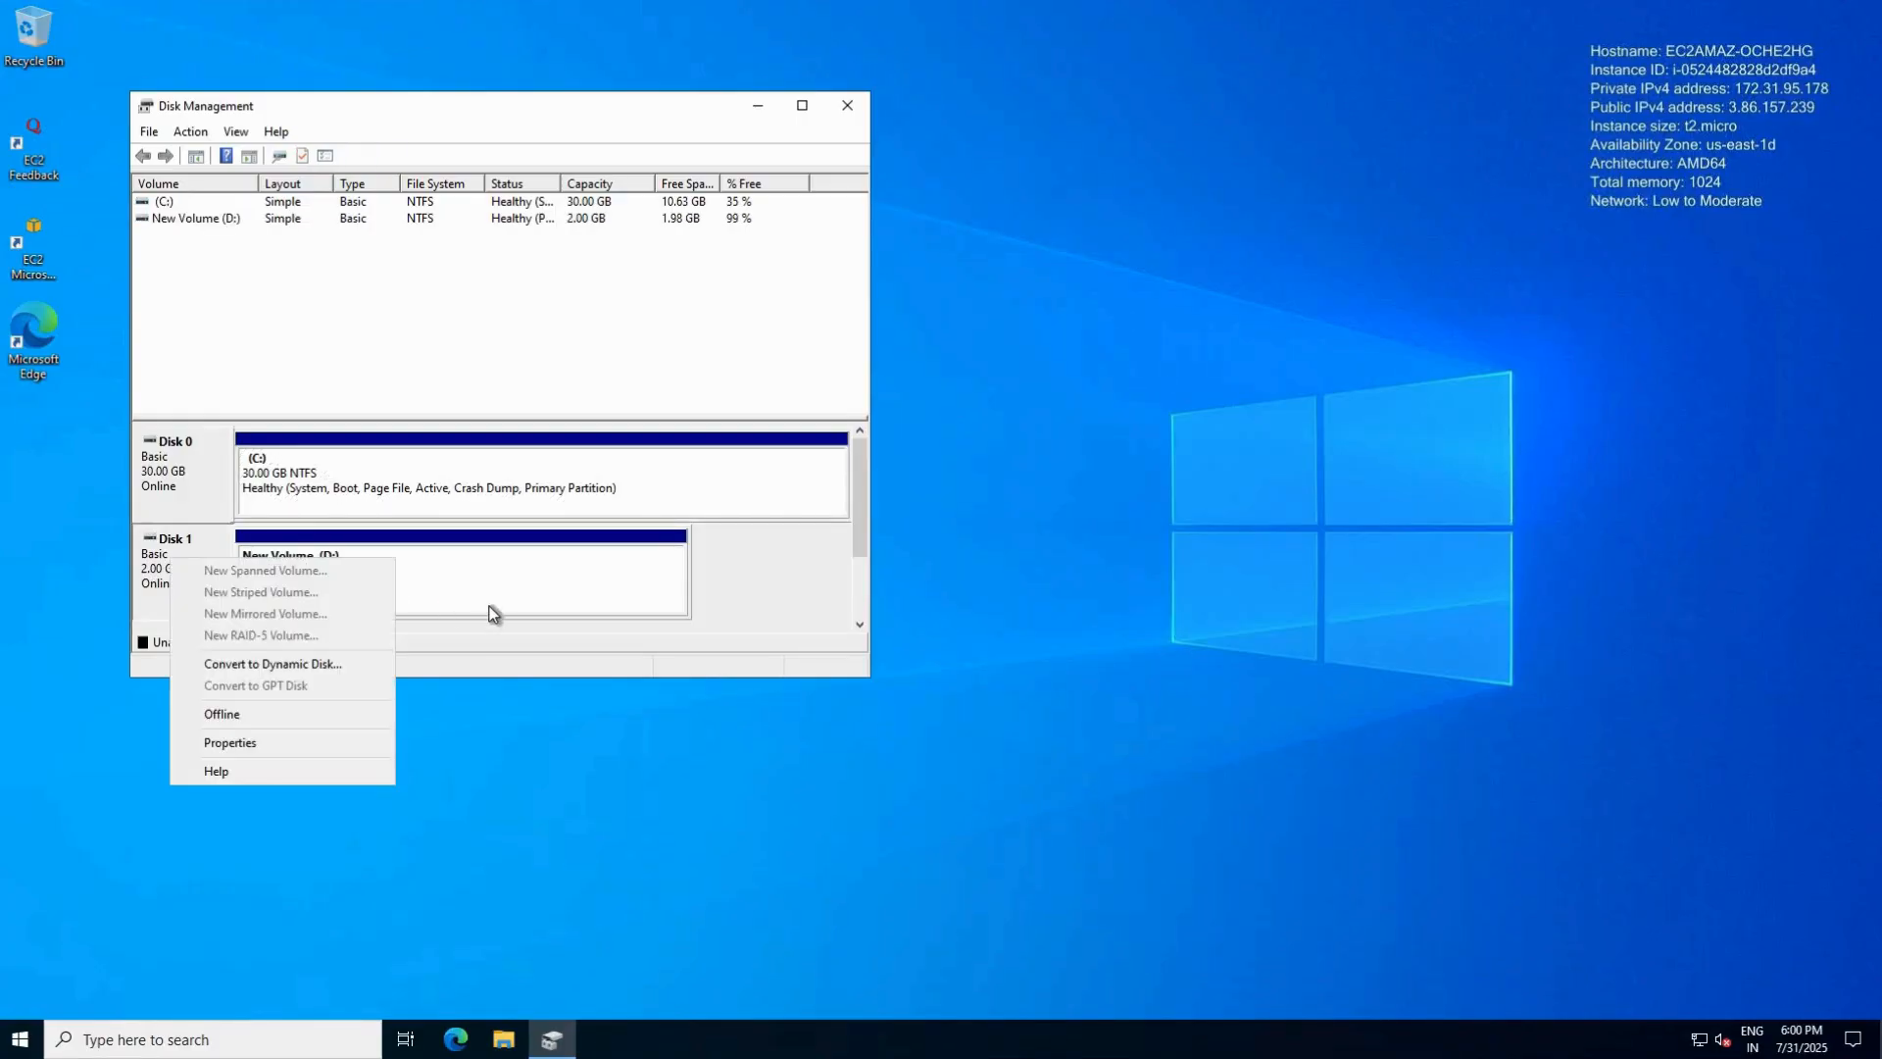
left_click(420, 578)
right_click(341, 560)
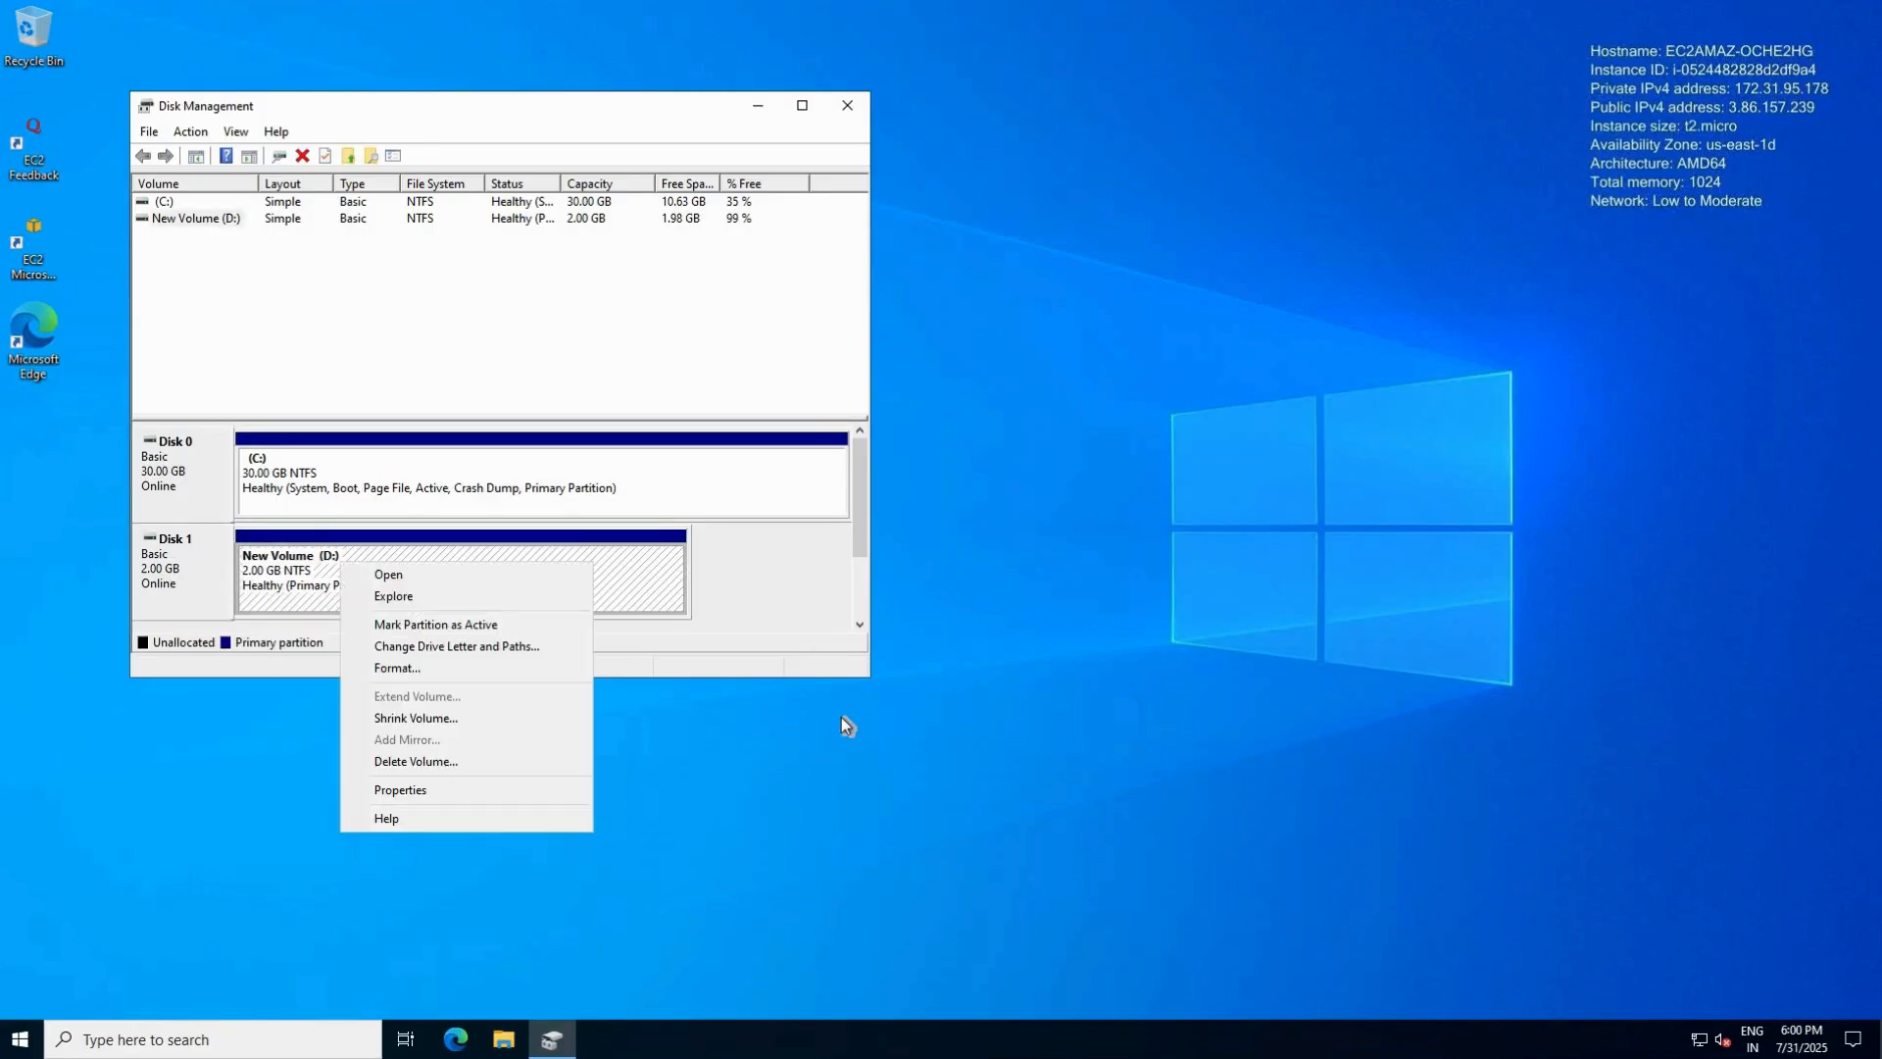
left_click(835, 95)
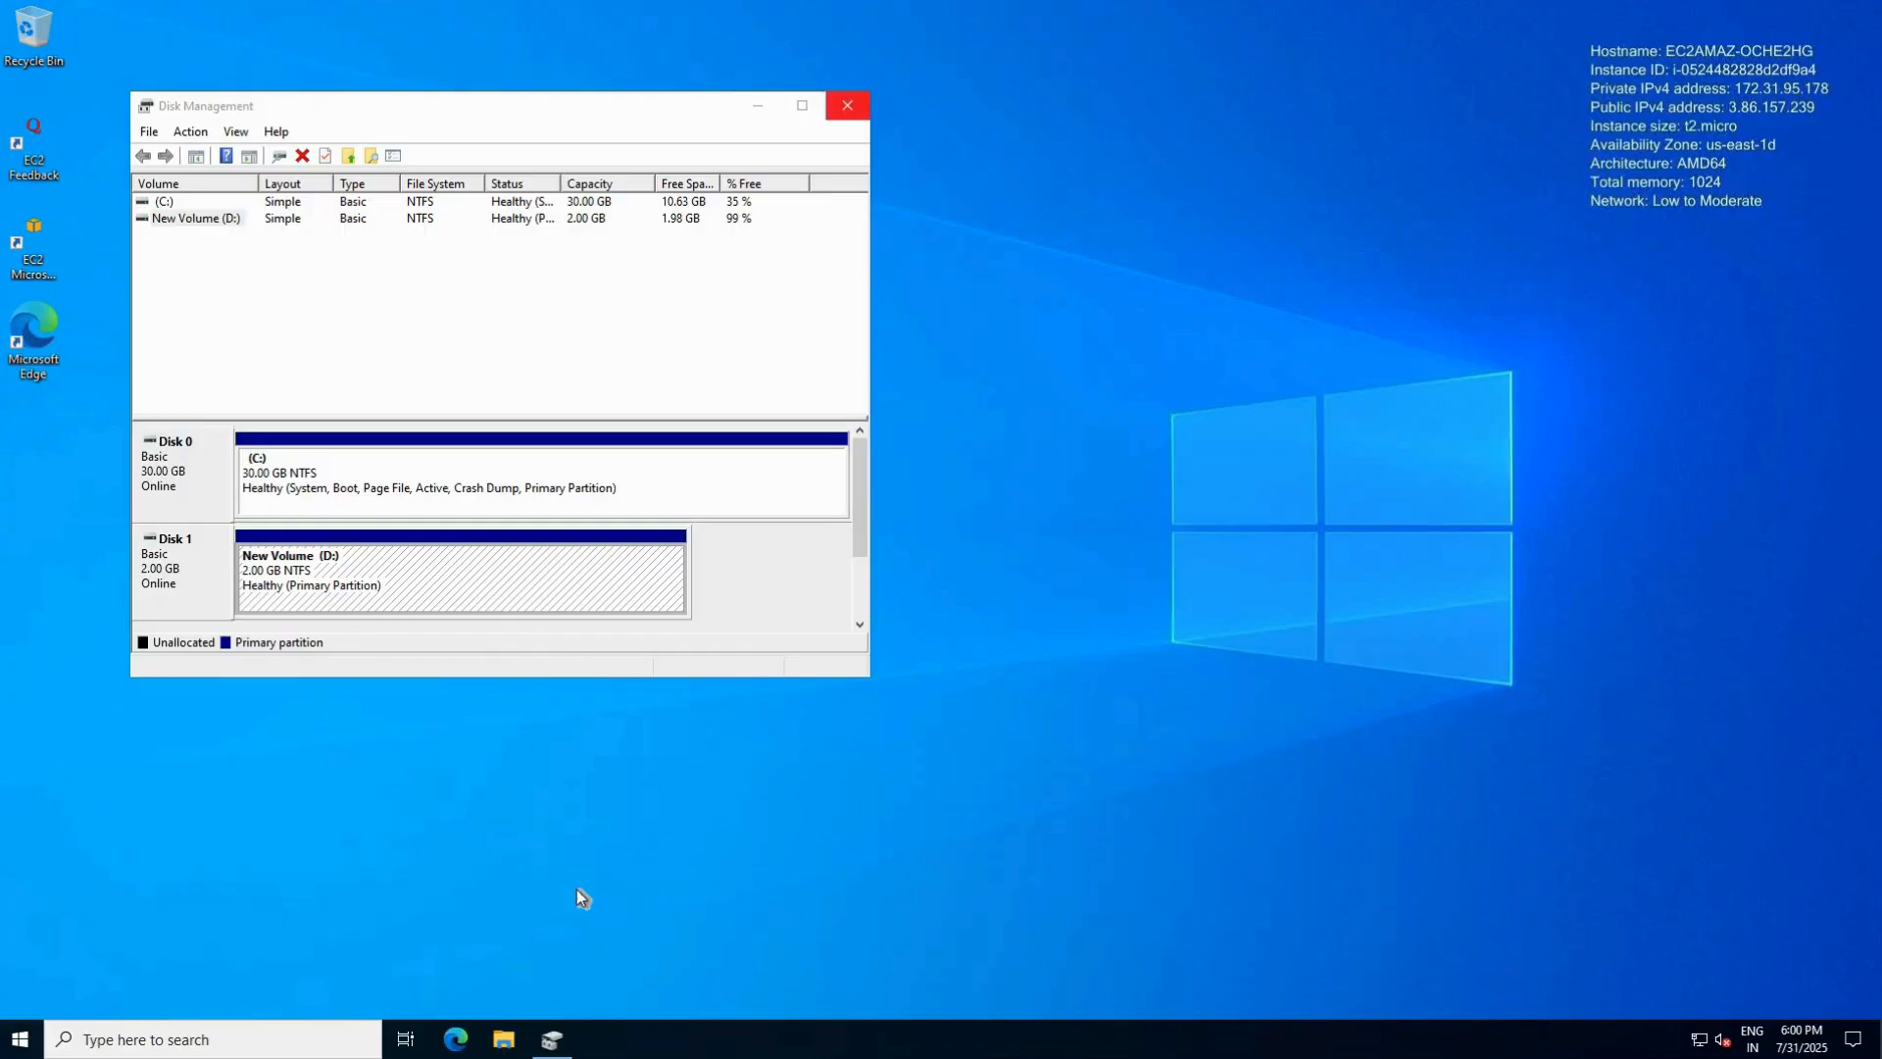
left_click(847, 105)
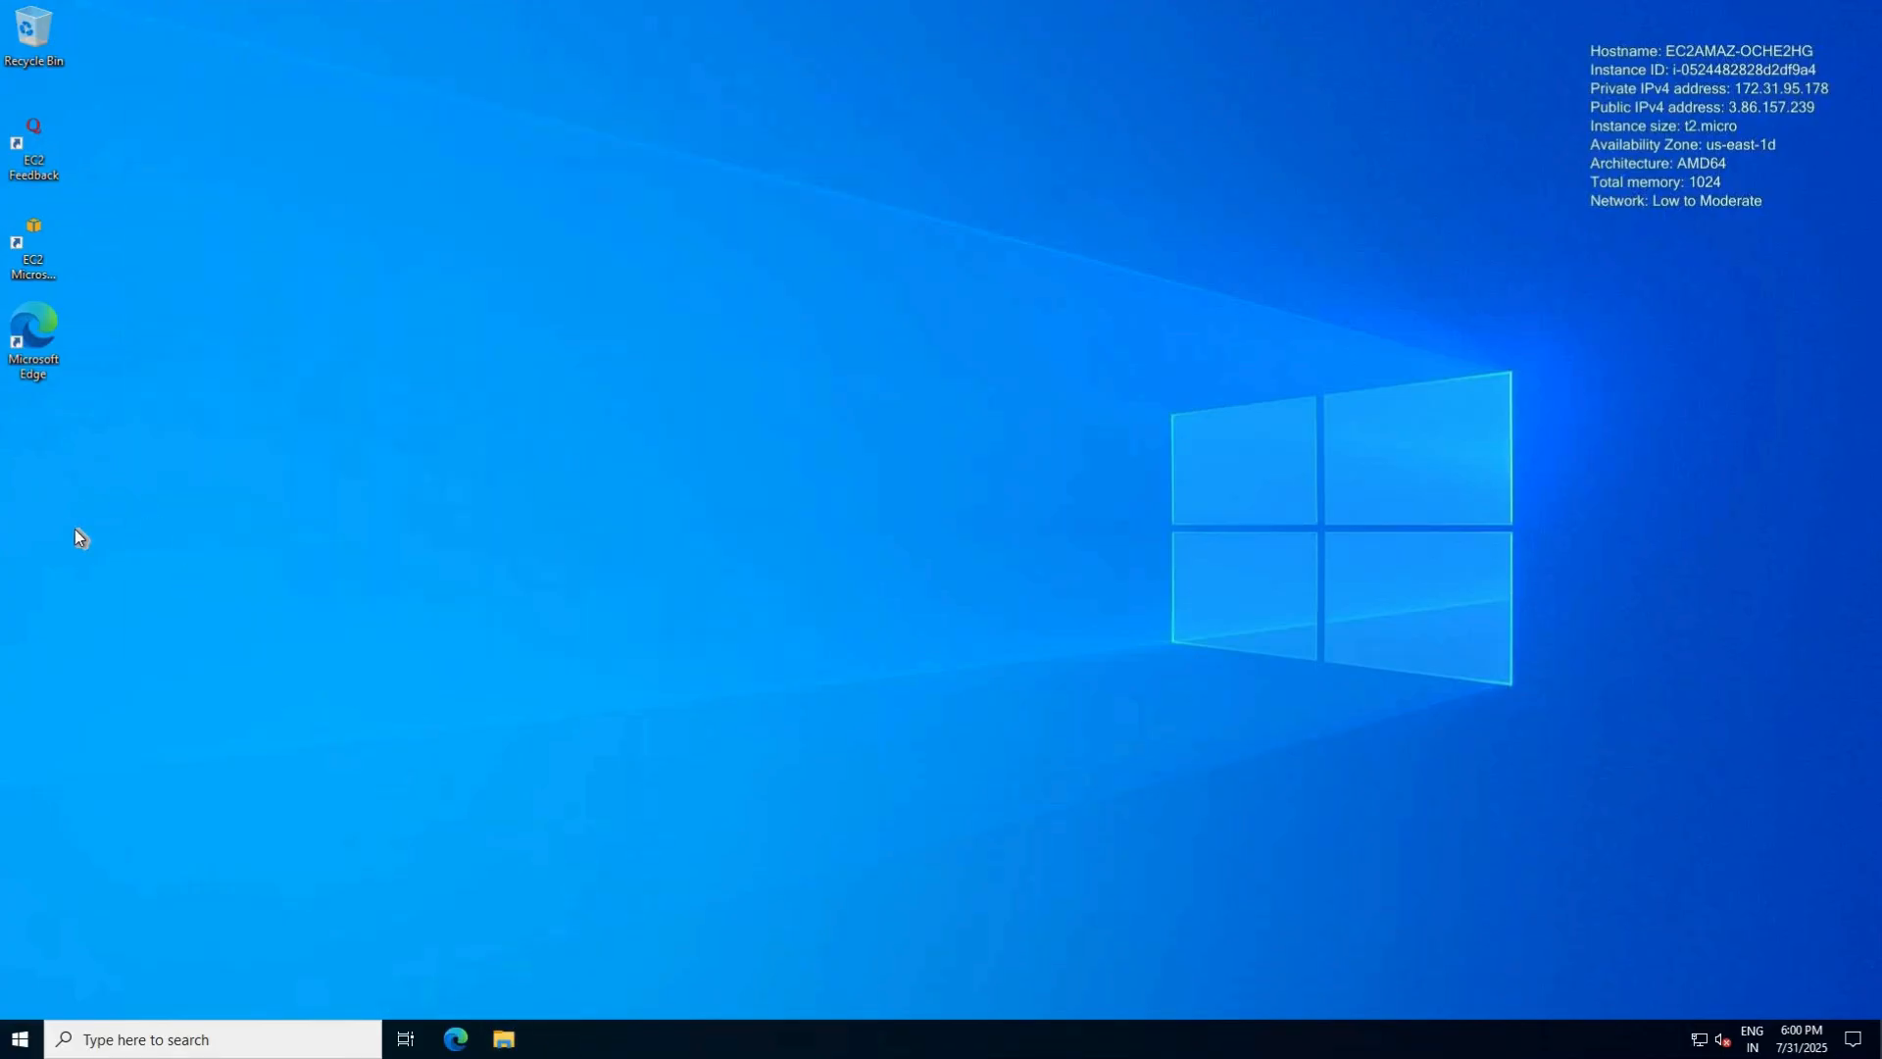
- Open the New Volume (D:) drive in File Explorer to look for the stored file, and close the window
key("super+e")
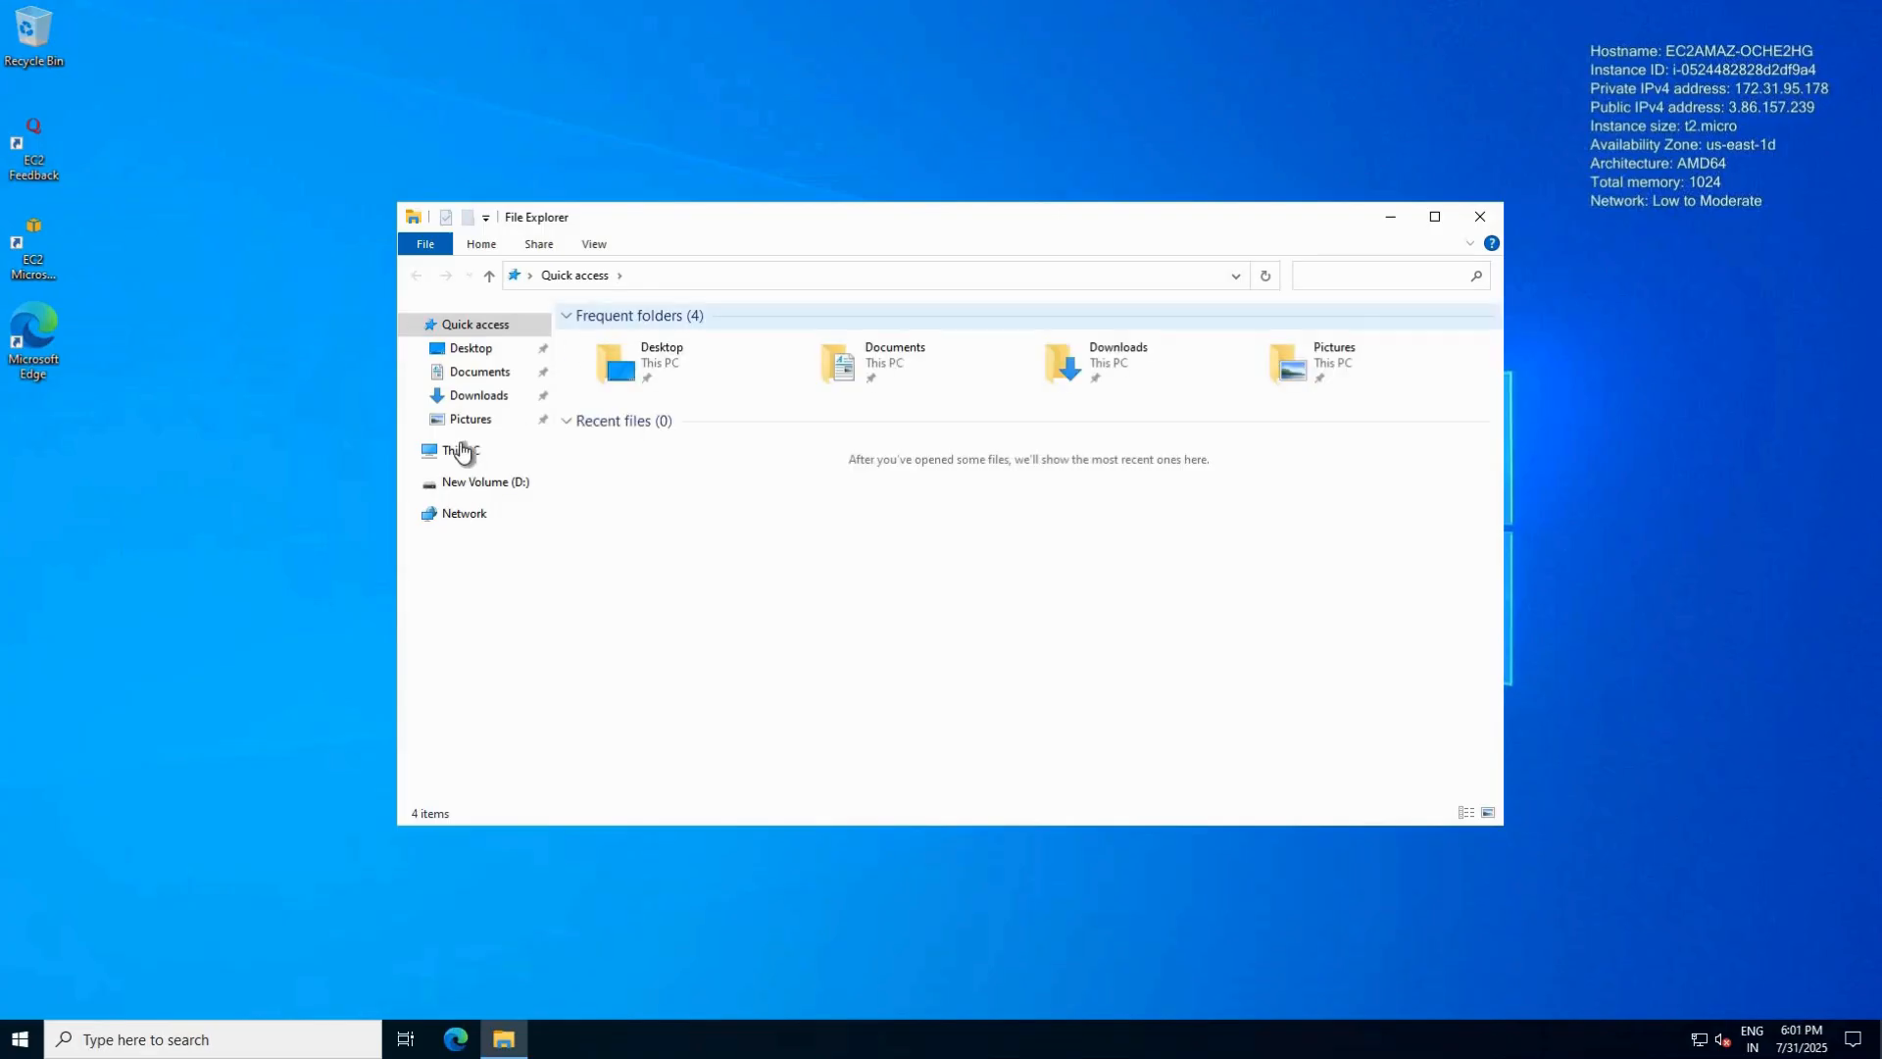
left_click(460, 451)
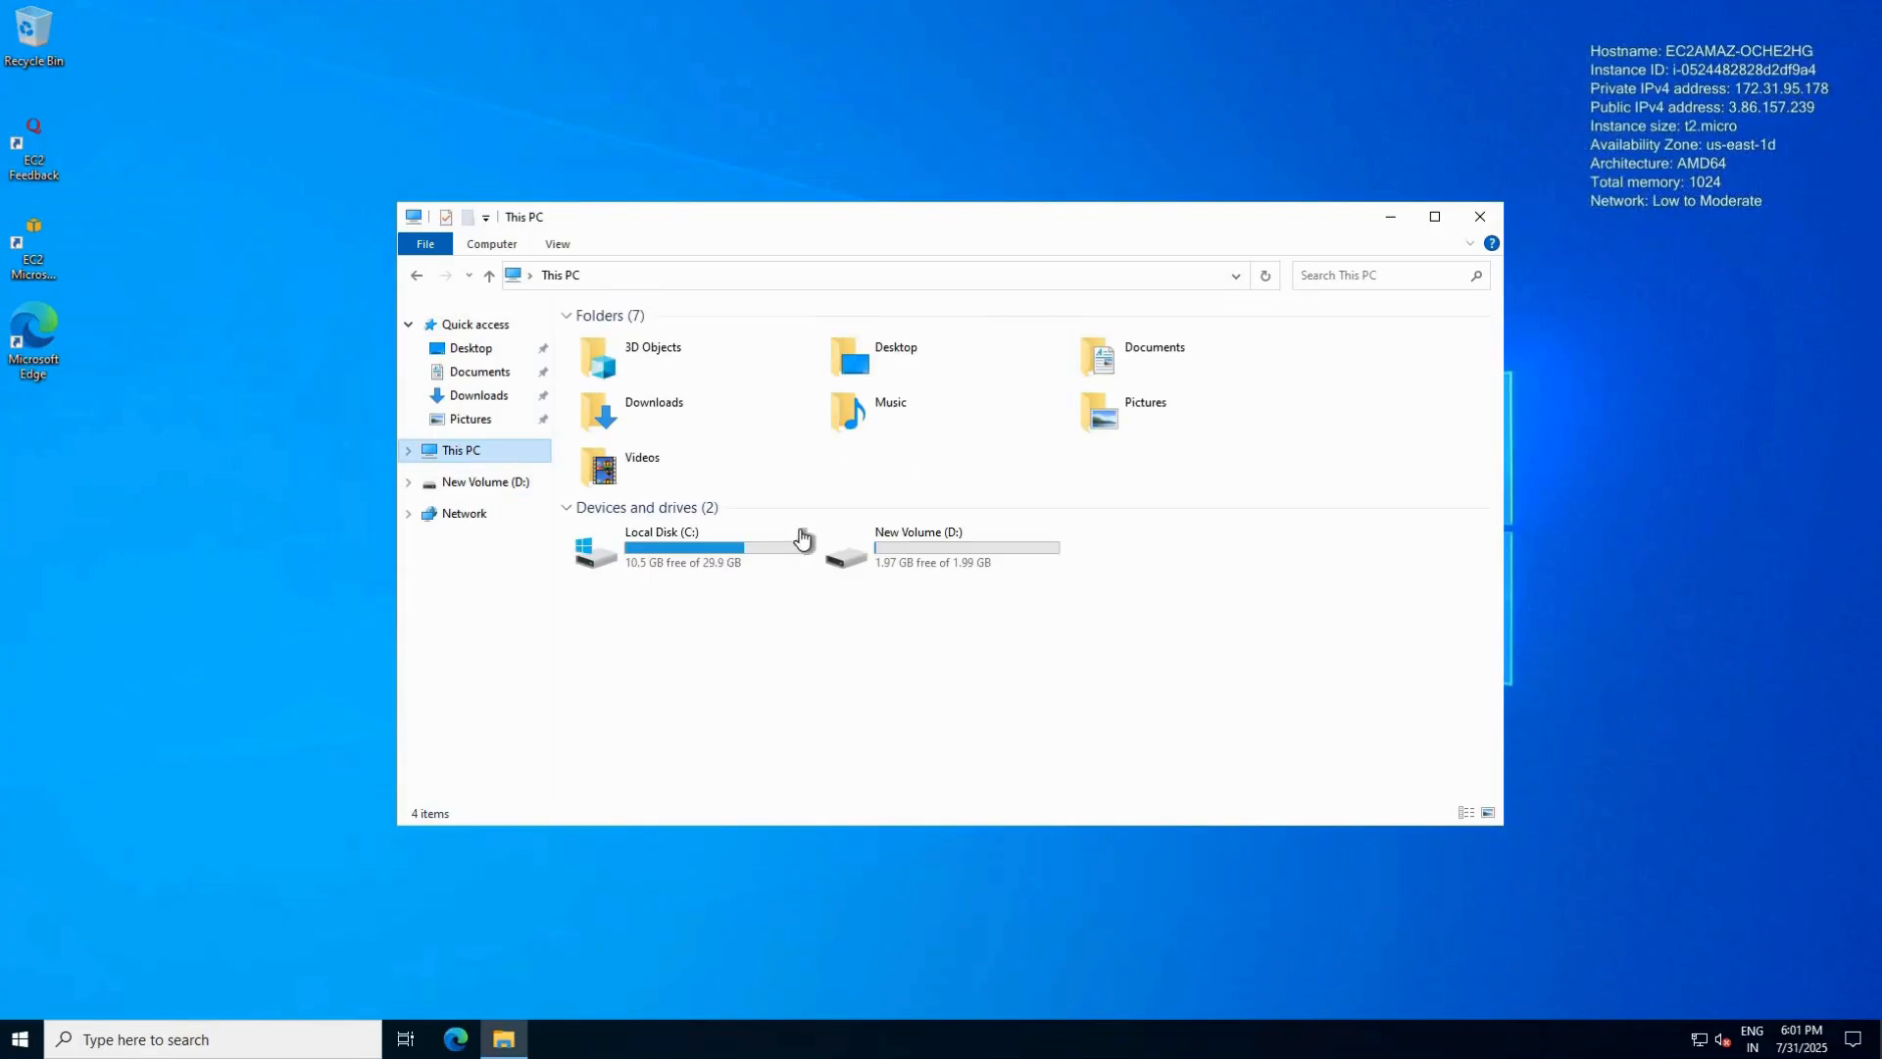
double_click(907, 535)
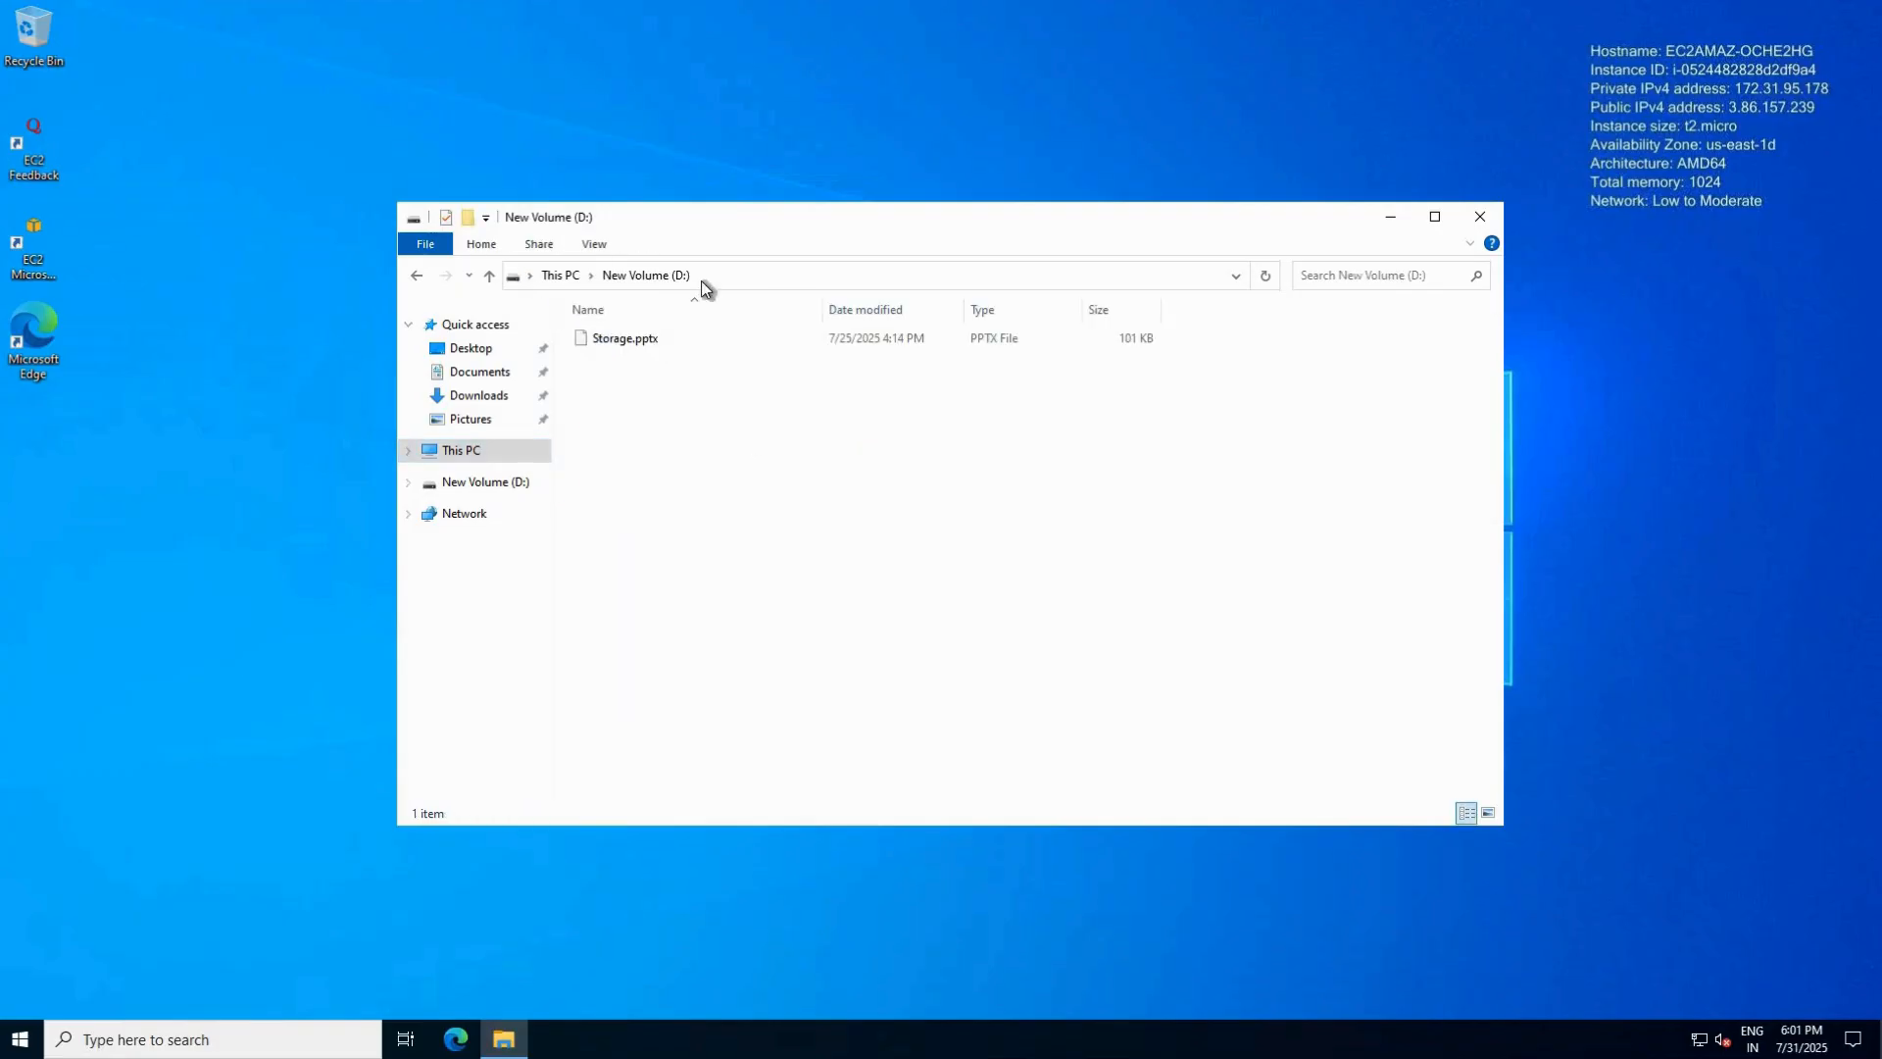
mouse_move(745, 433)
left_mouse_down()
mouse_move(718, 399)
mouse_move(737, 377)
mouse_move(760, 471)
mouse_move(744, 424)
left_mouse_up()
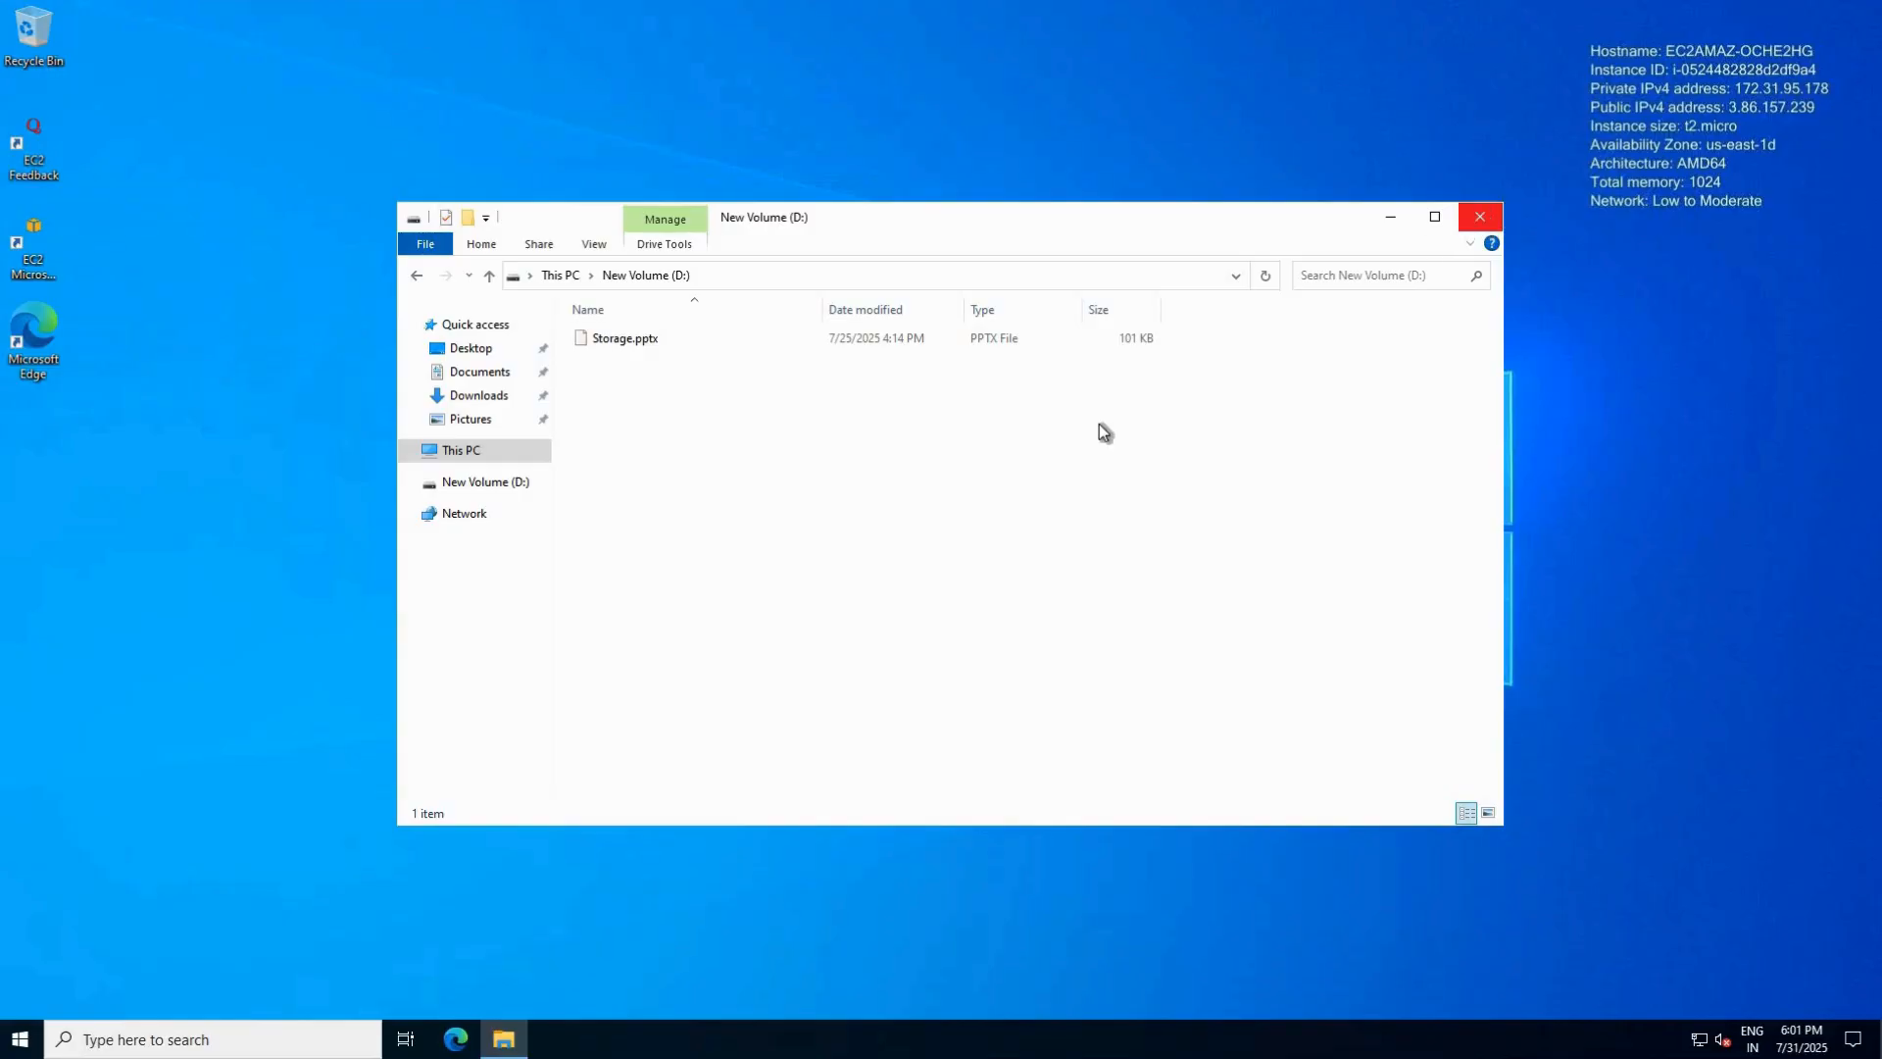
left_click(1480, 217)
left_click(19, 1042)
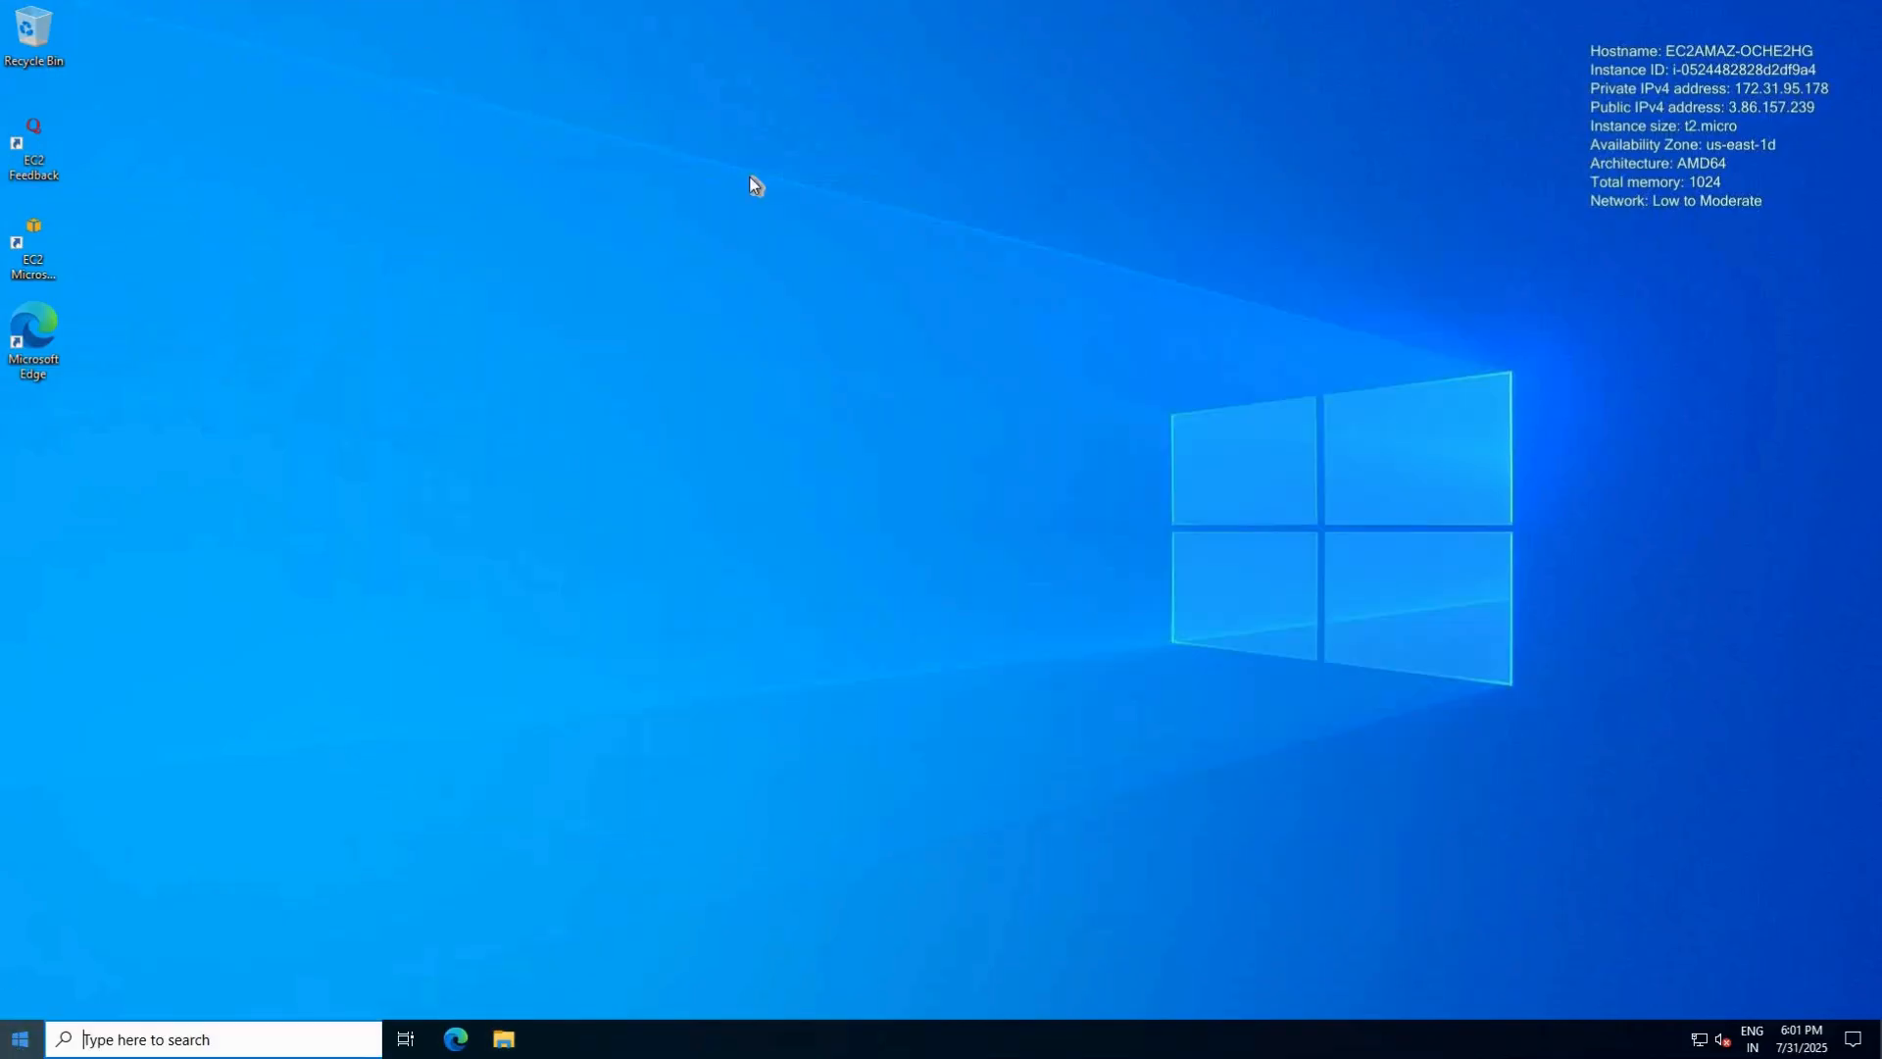
left_click(19, 1042)
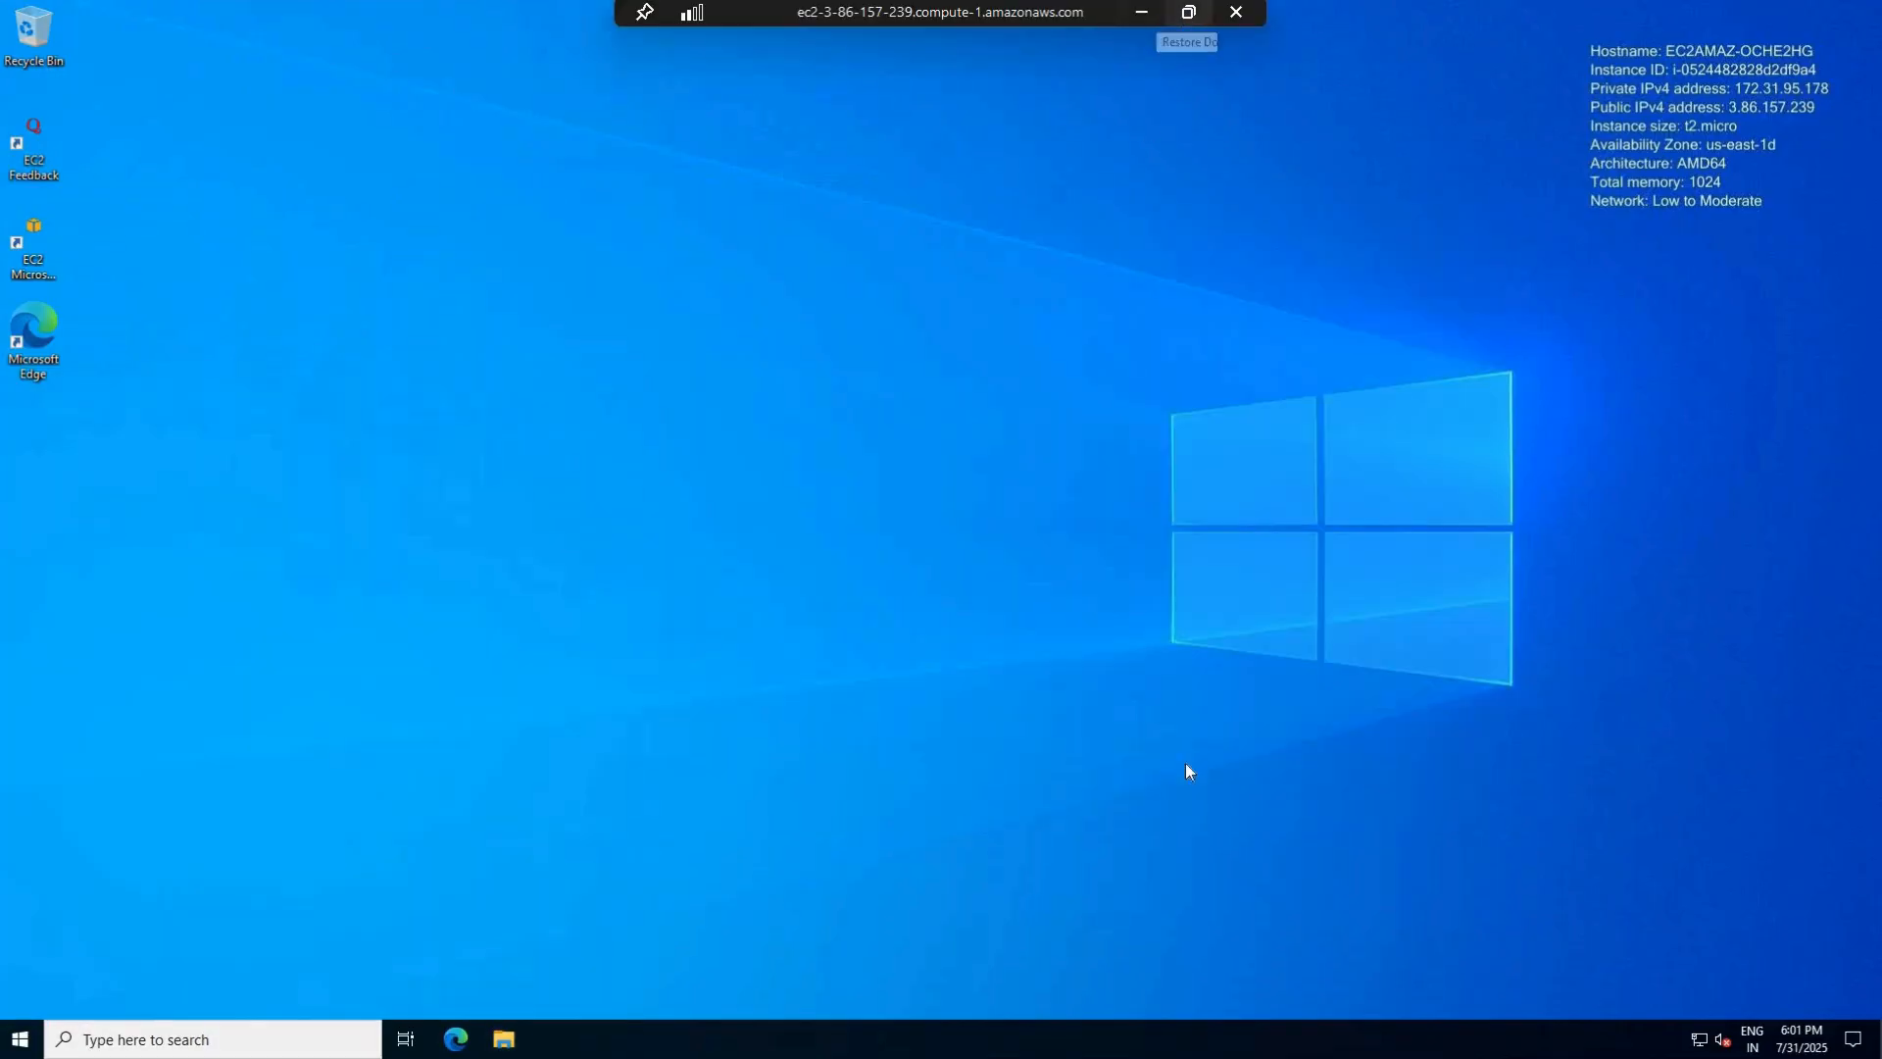
- Minimize the remote session and terminate the Recovery-Server instance from the EC2 instances list
left_click(1150, 13)
left_click_drag(1072, 382, 563, 444)
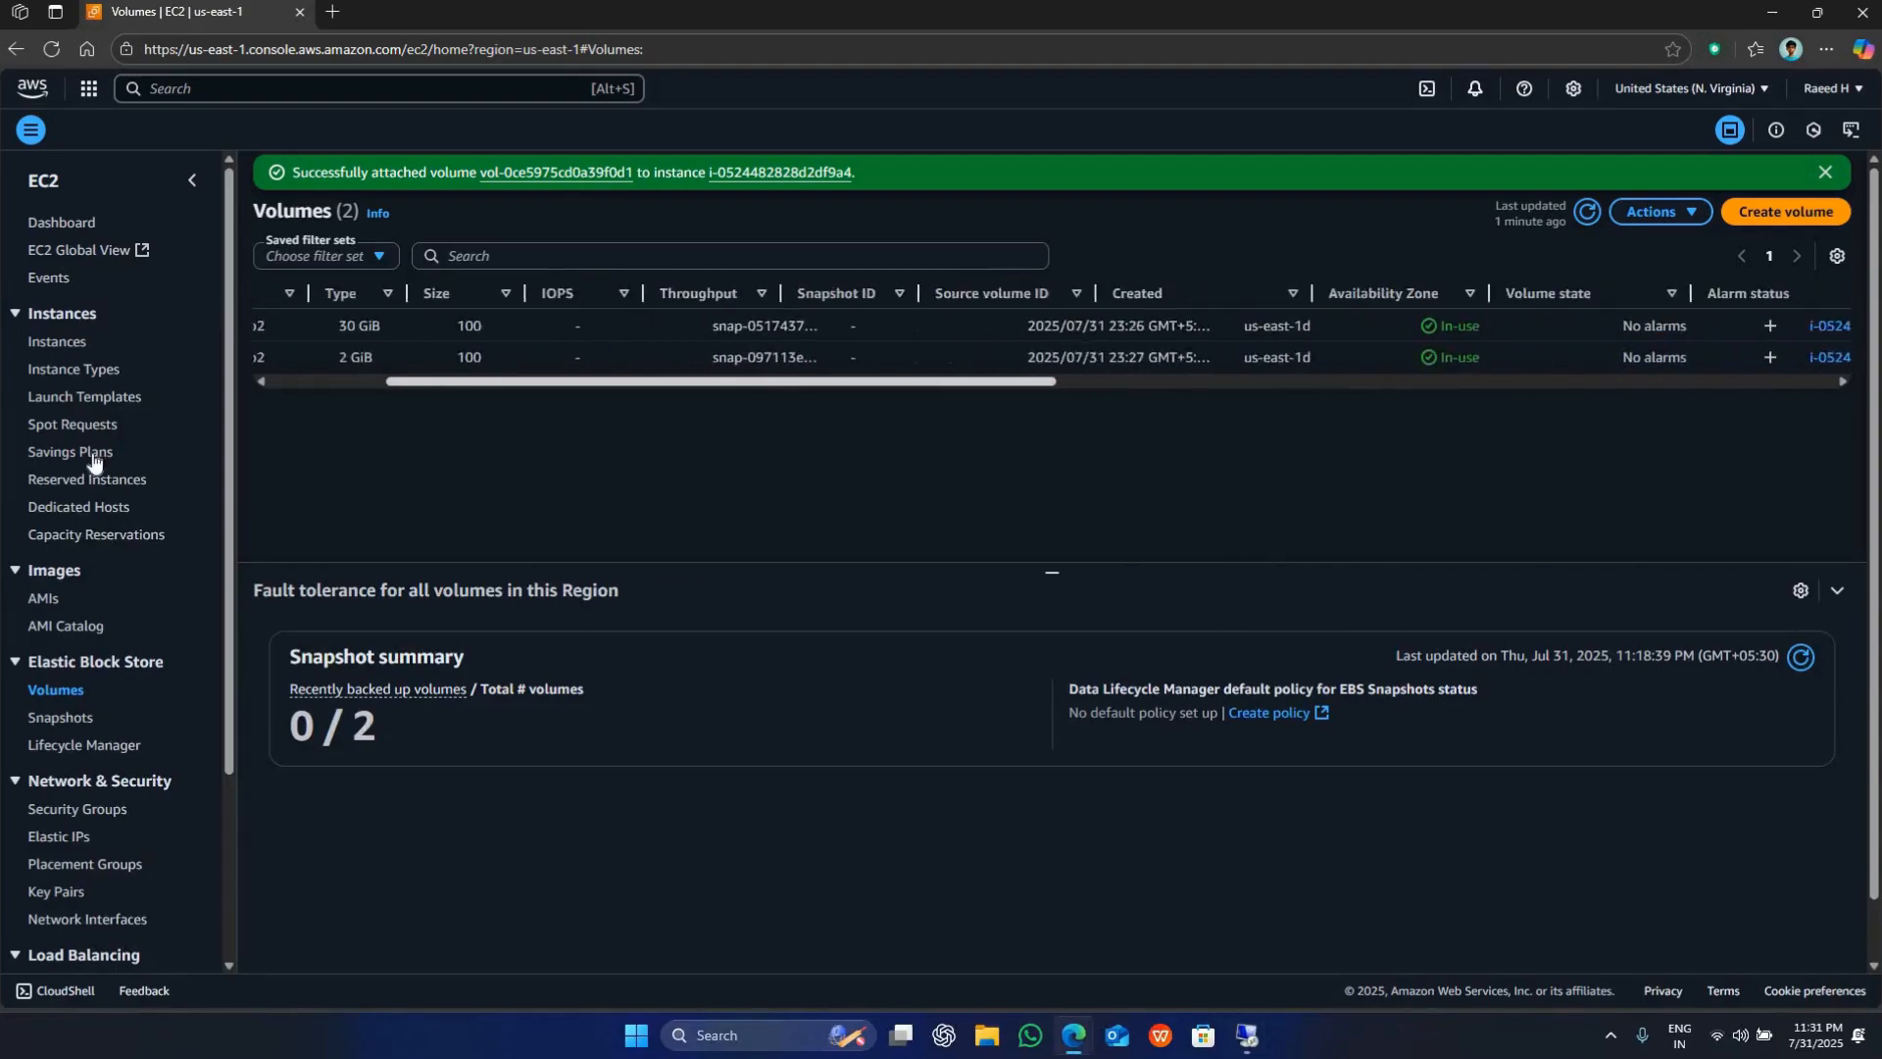
left_click(79, 341)
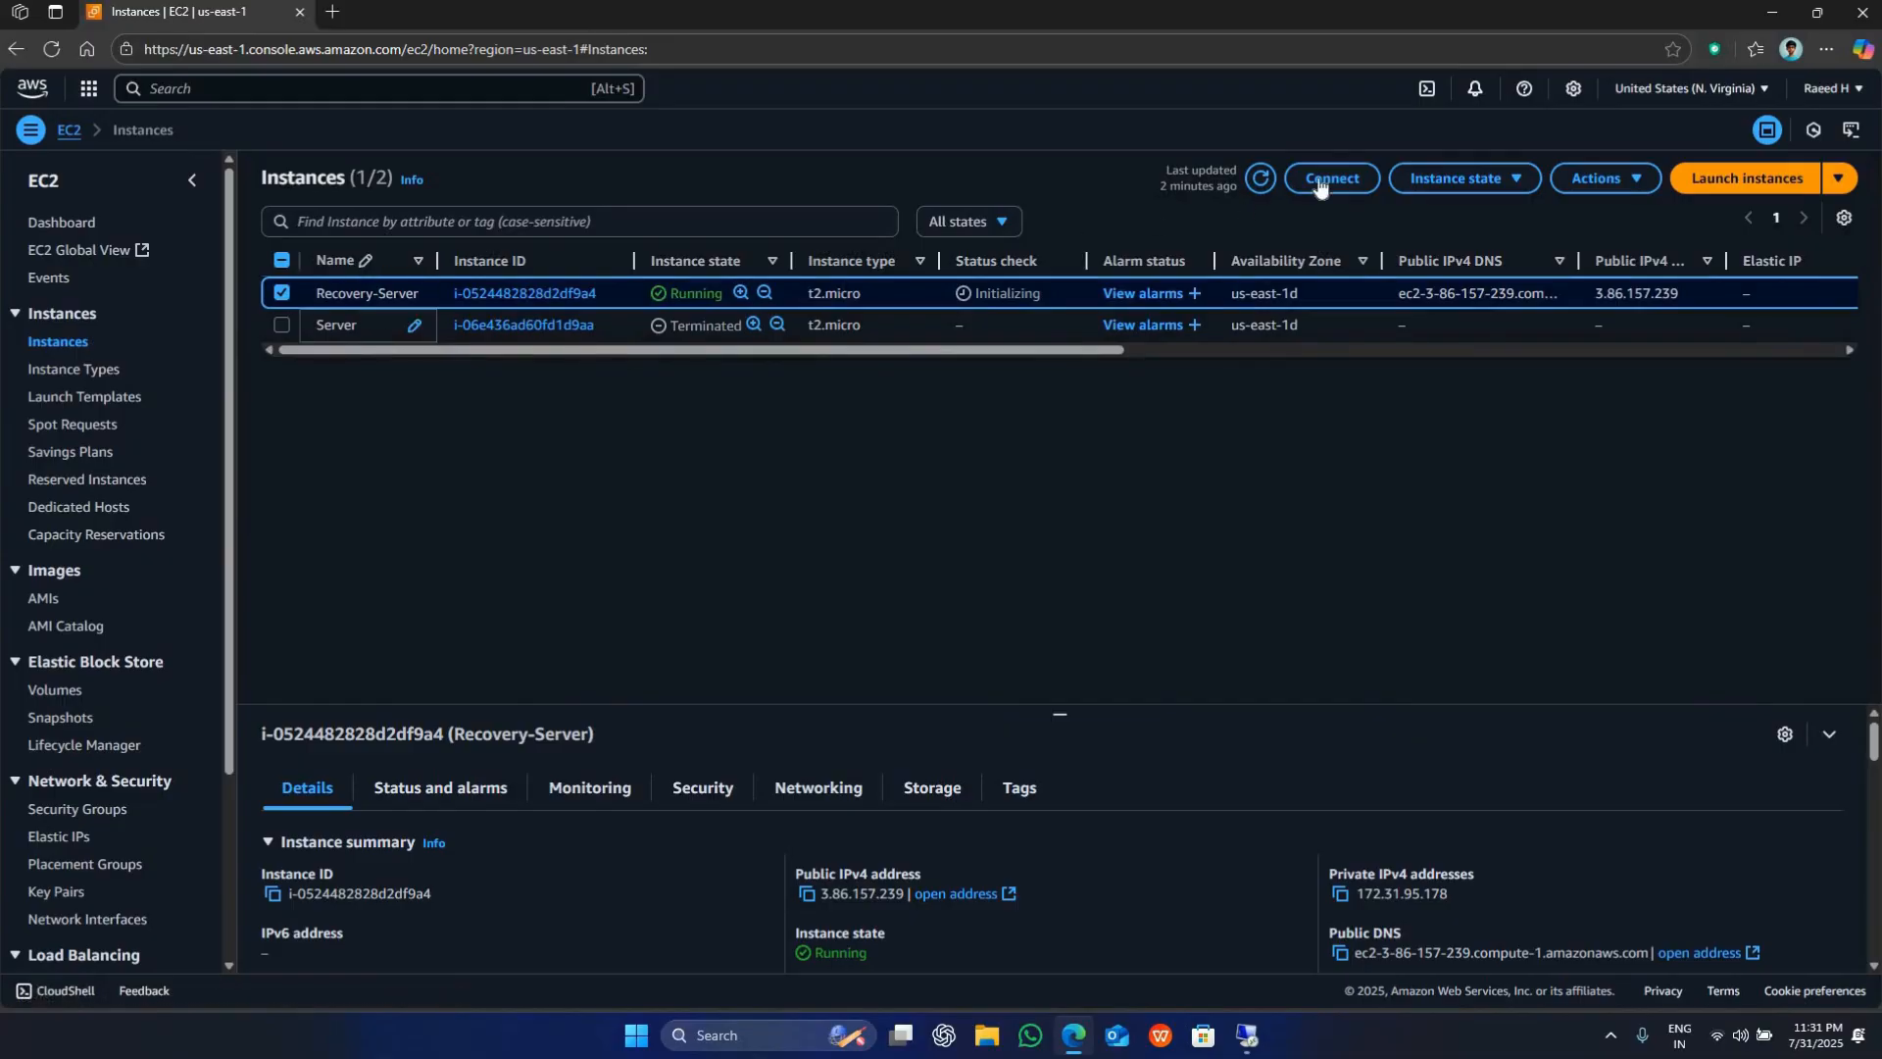
left_click(1461, 179)
left_click(1484, 333)
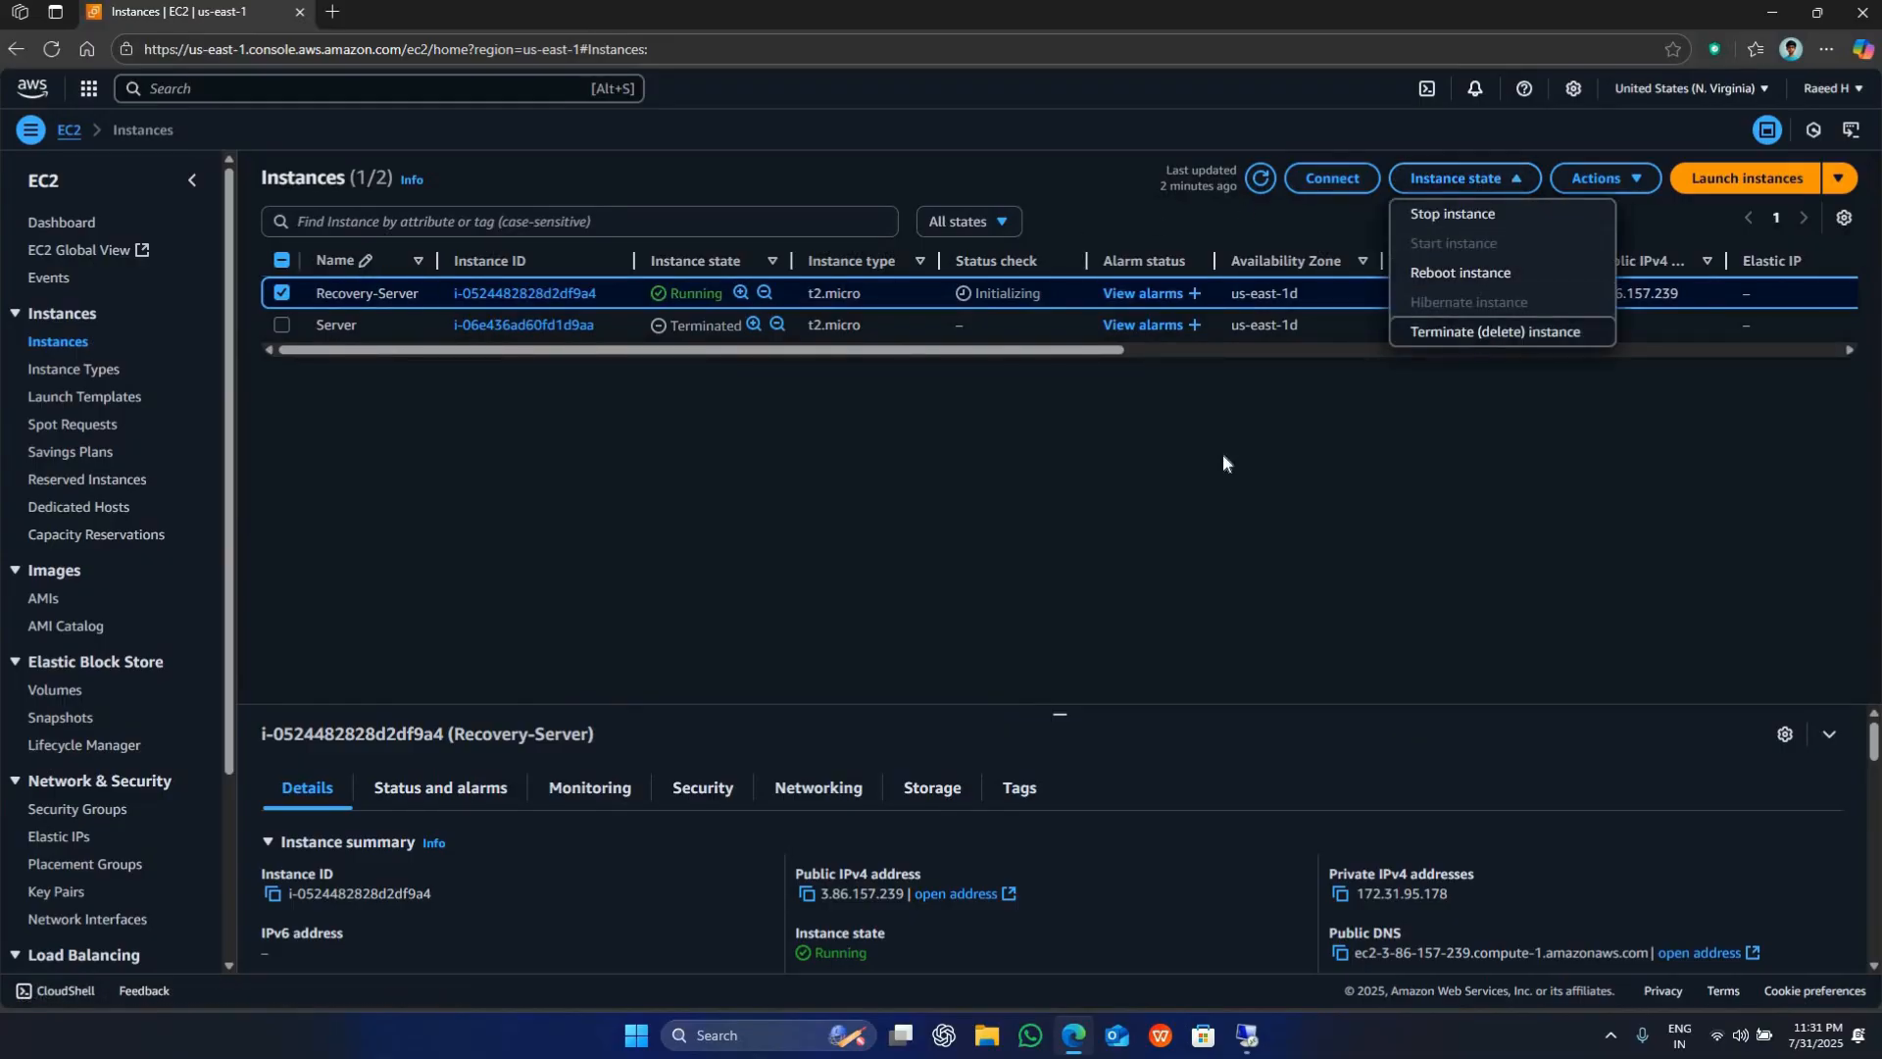
left_click(1317, 749)
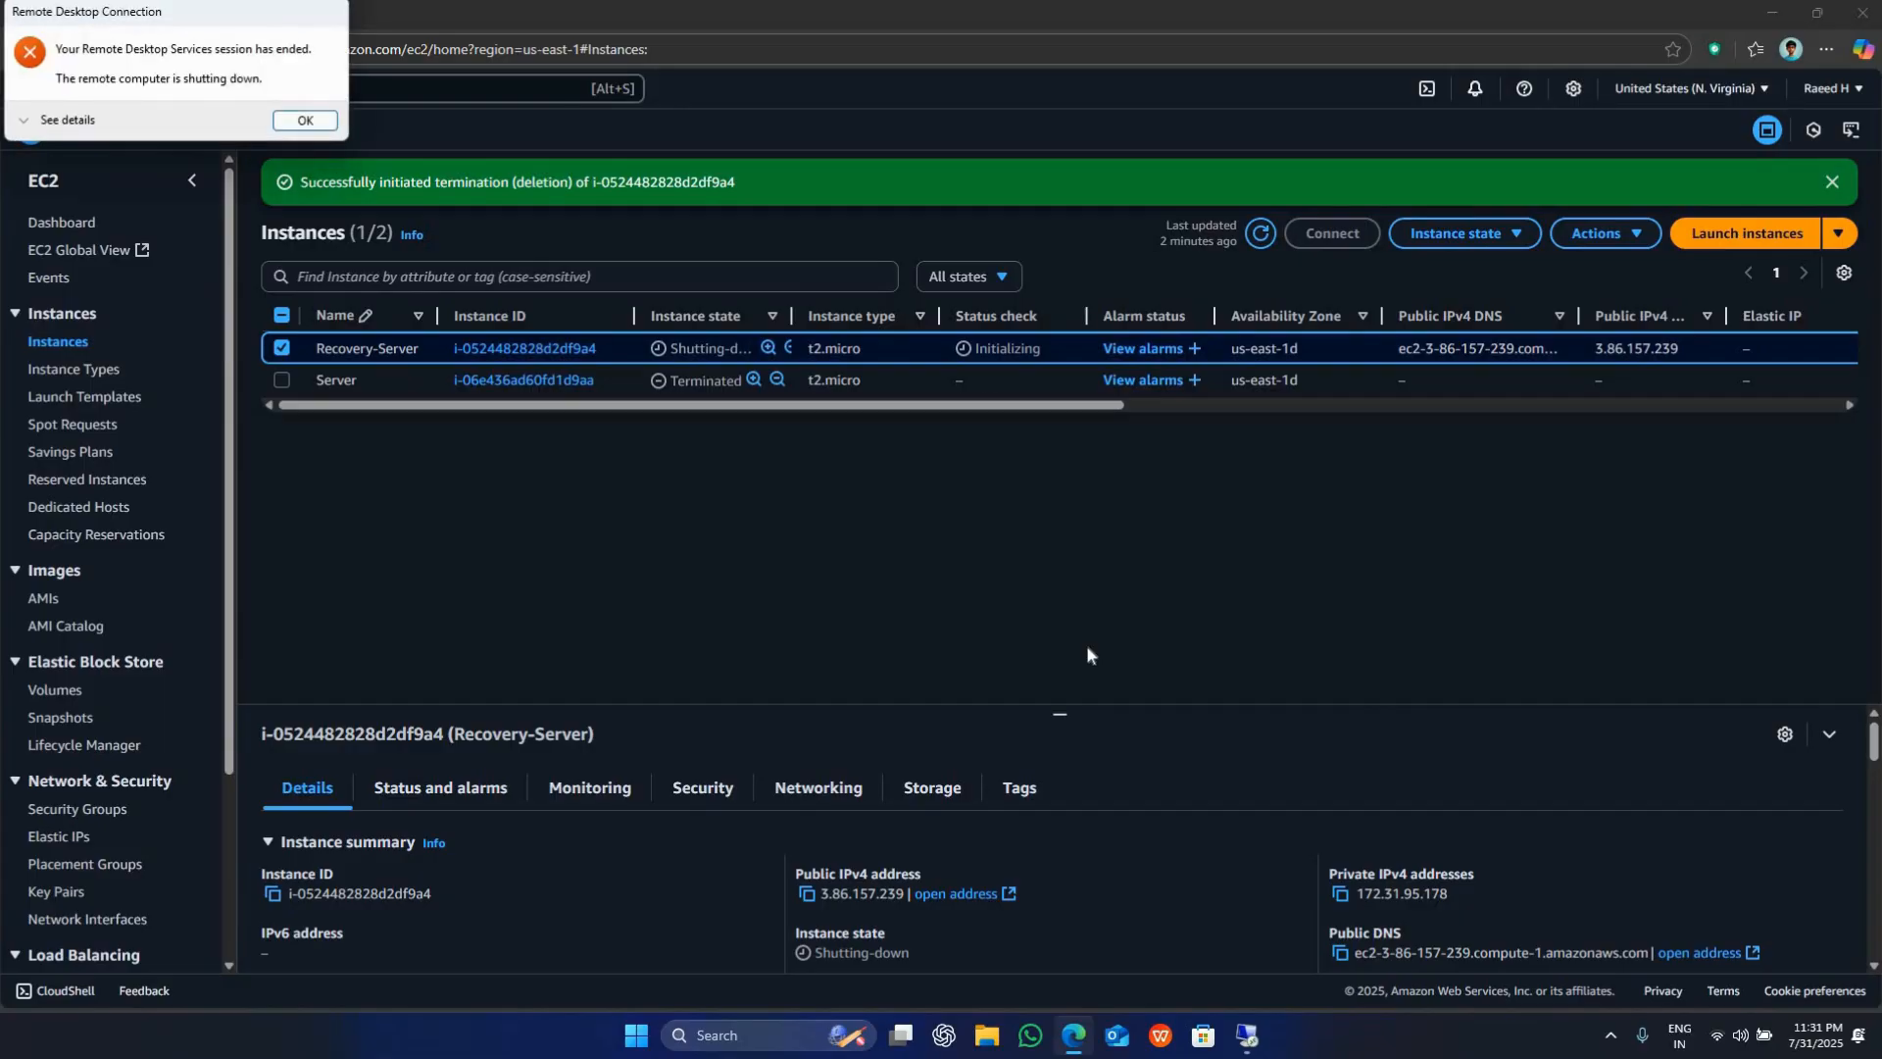
- Close the ended Remote Desktop connection's windows, and refresh the instances list to check the Recovery-Server's termination
left_click(305, 119)
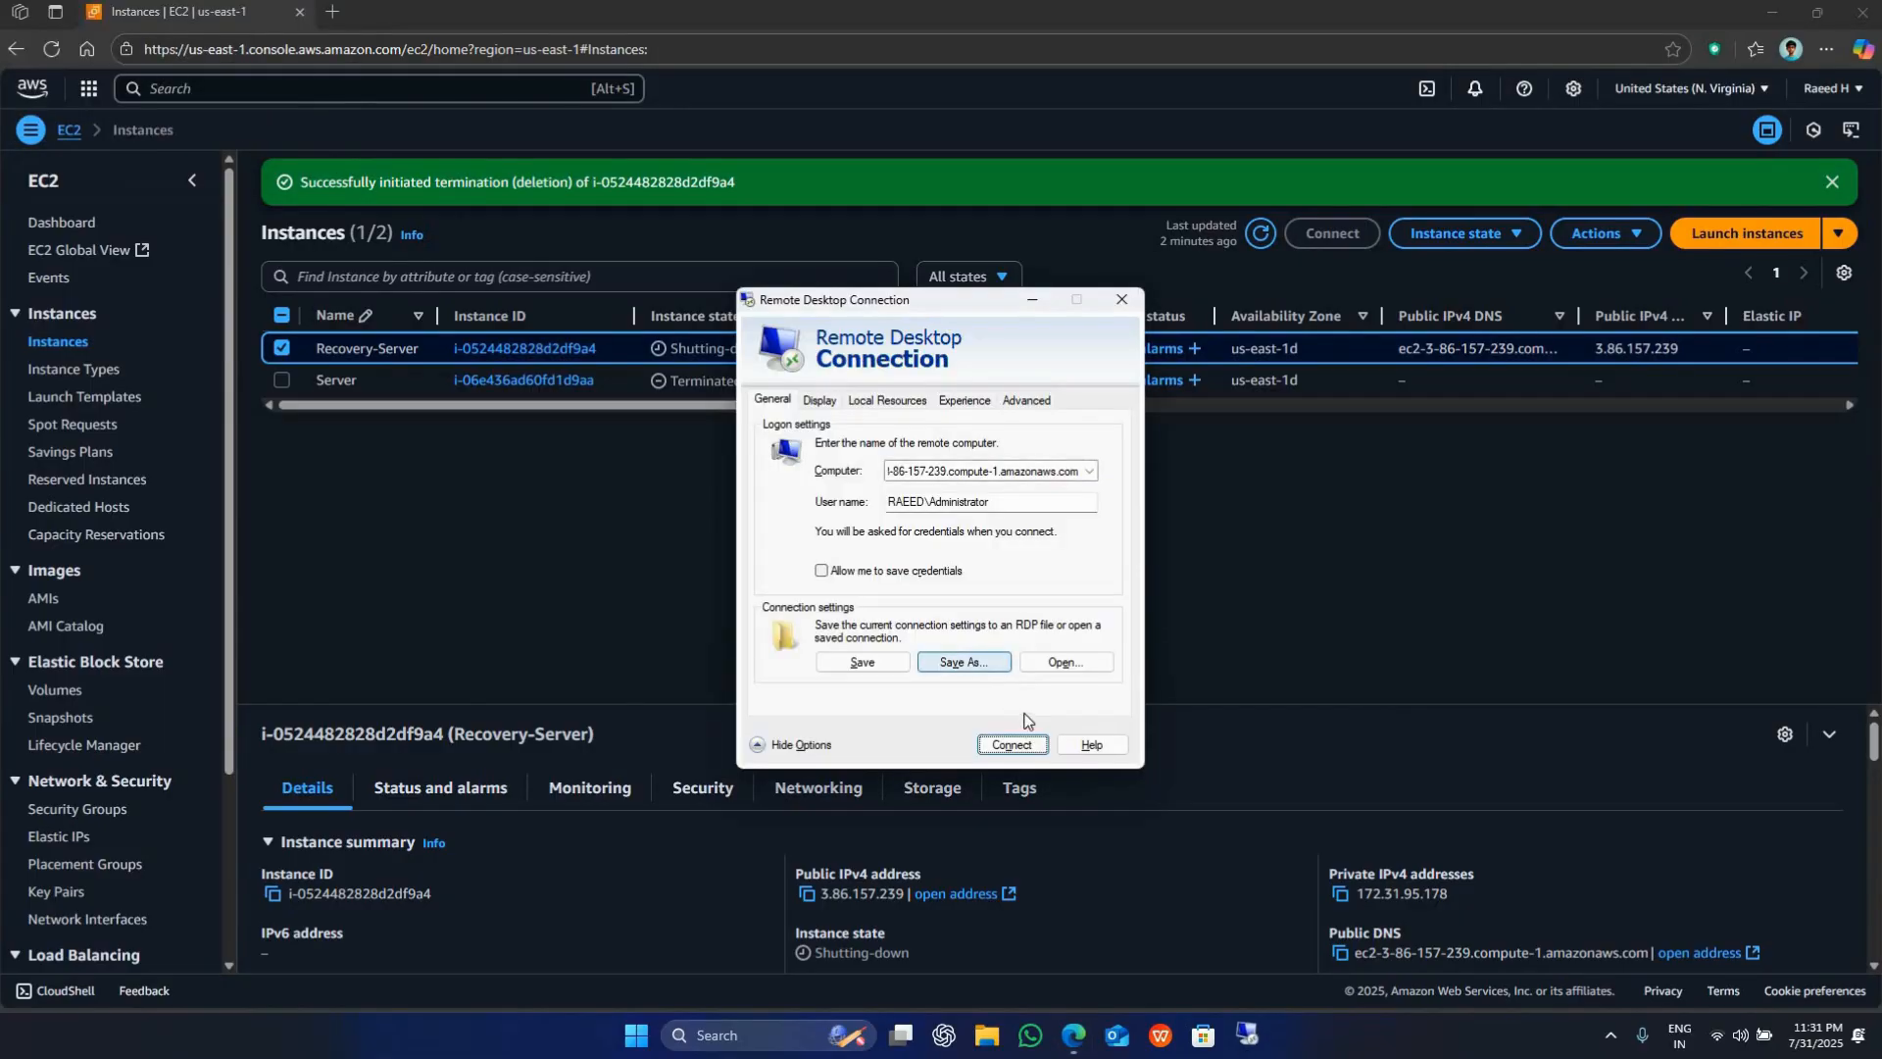
left_click(1119, 300)
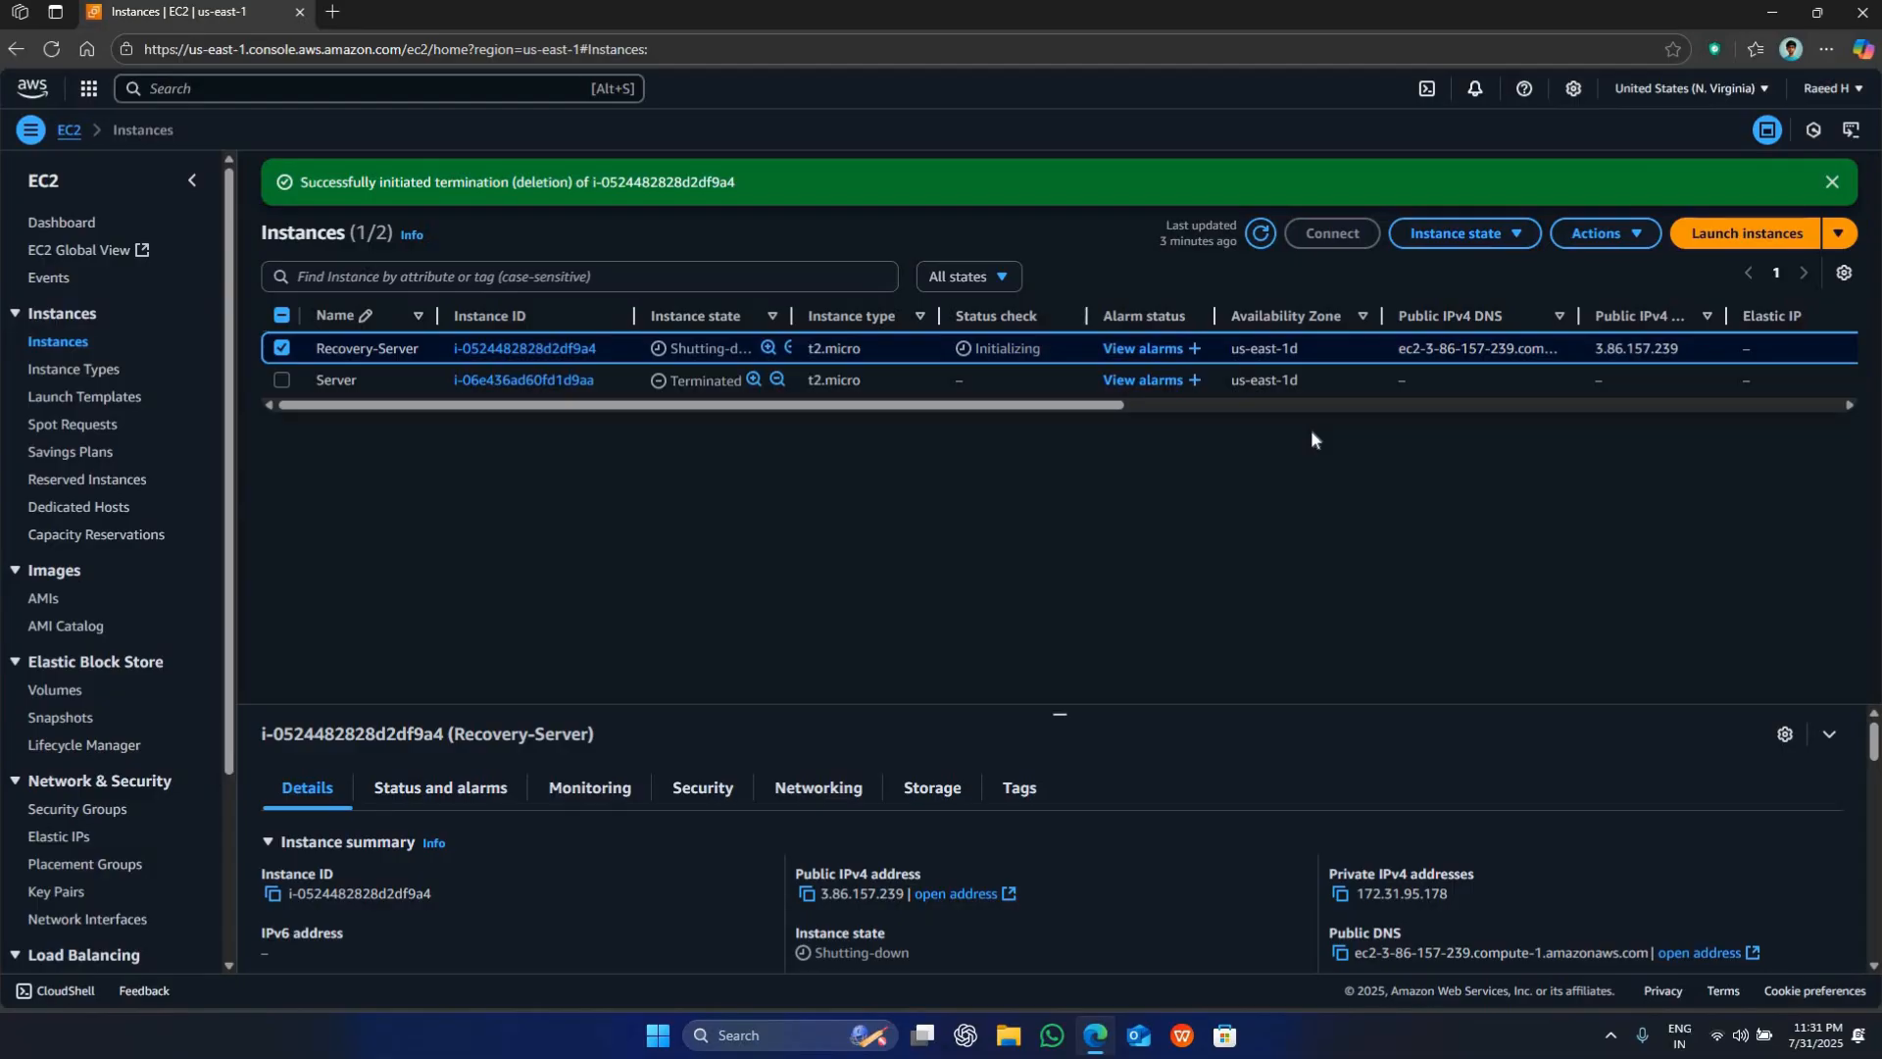
left_click(1259, 233)
left_click(1261, 234)
left_click_drag(1300, 348, 1290, 349)
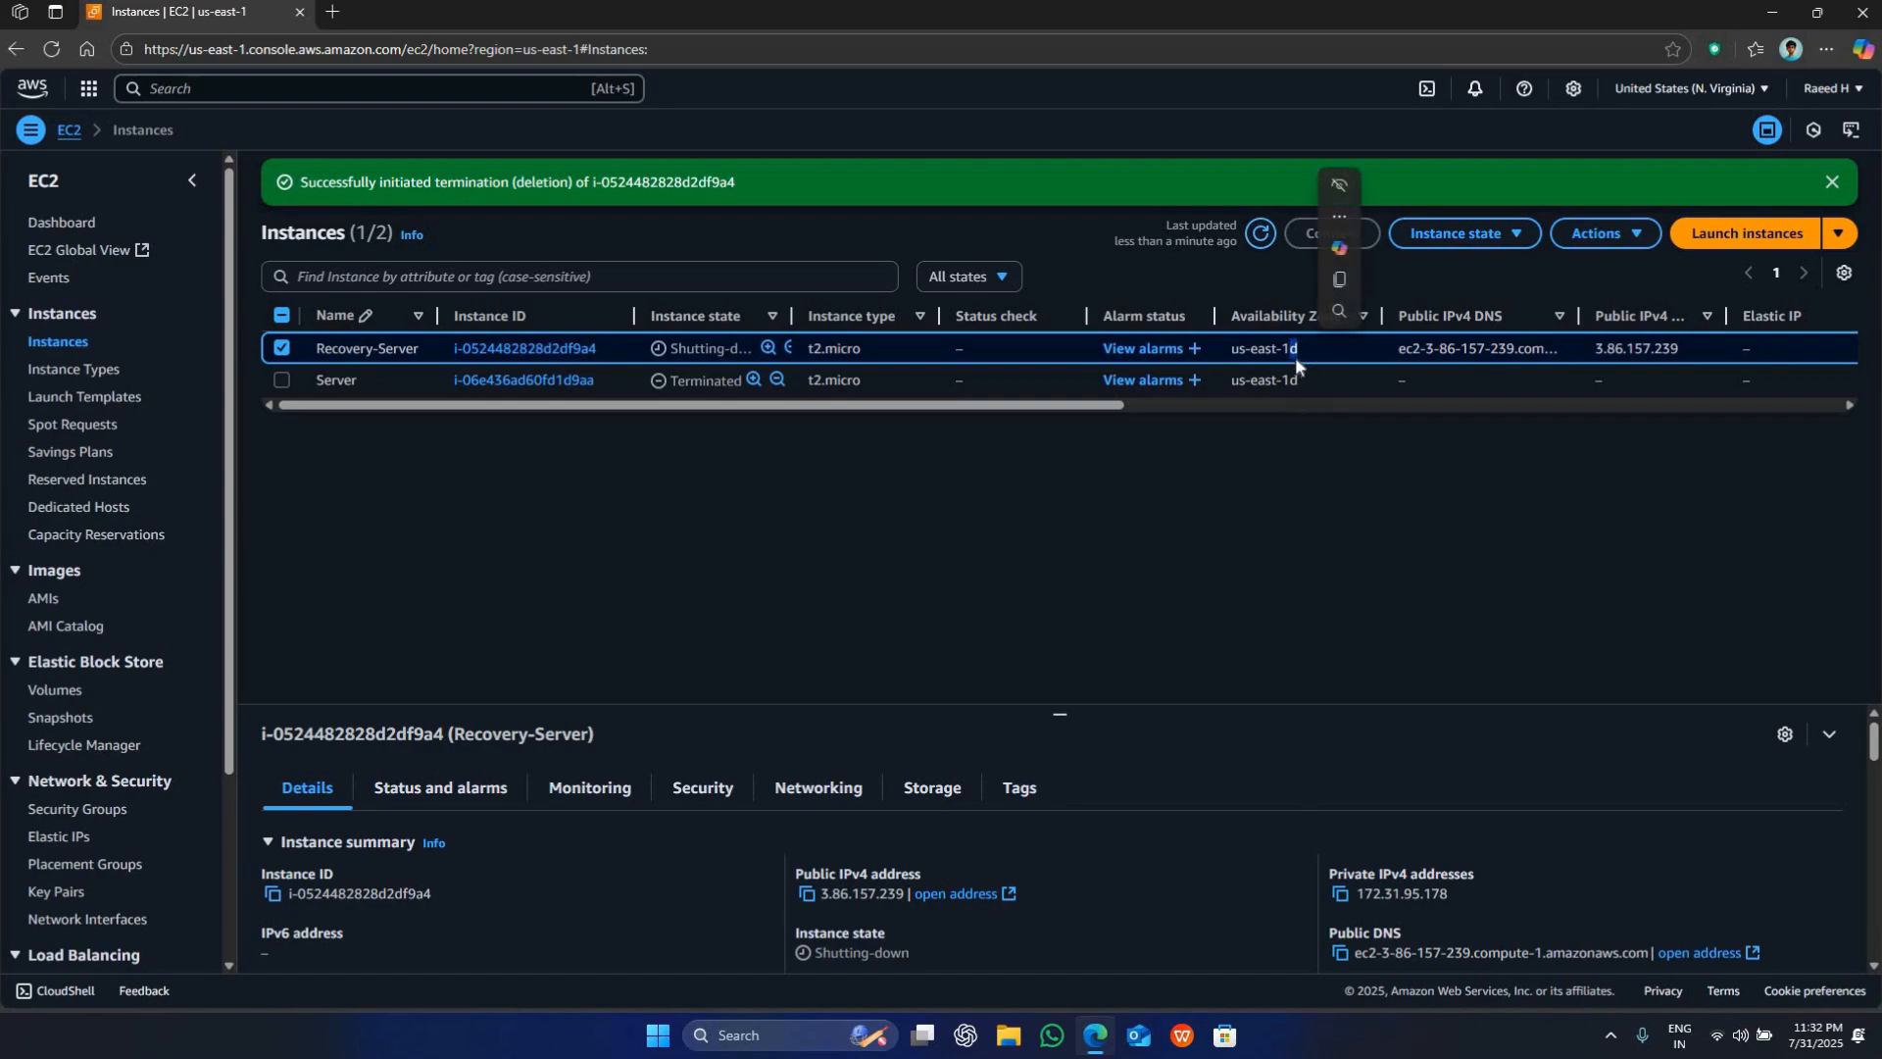
left_click(1308, 343)
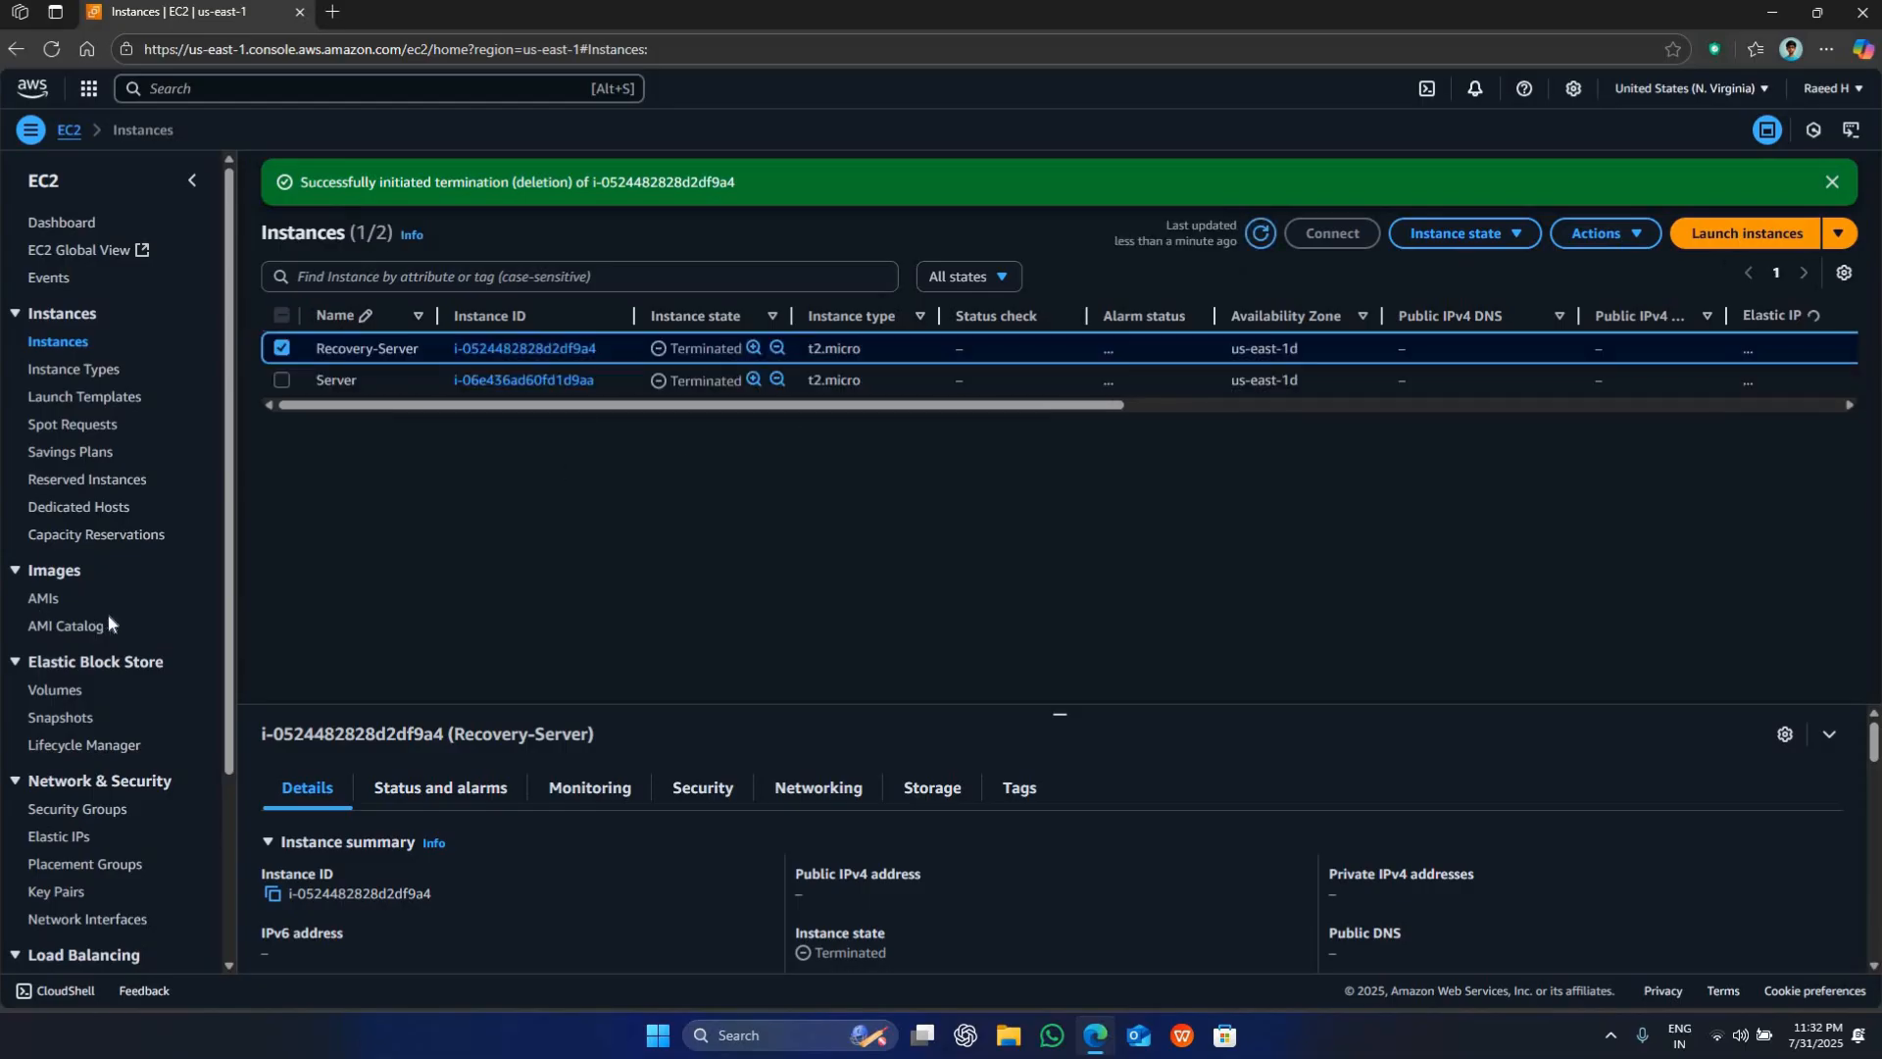
- Refresh the EC2 volumes list and delete the remaining 2 GiB gp2 volume, confirming with "delete"
left_click(58, 690)
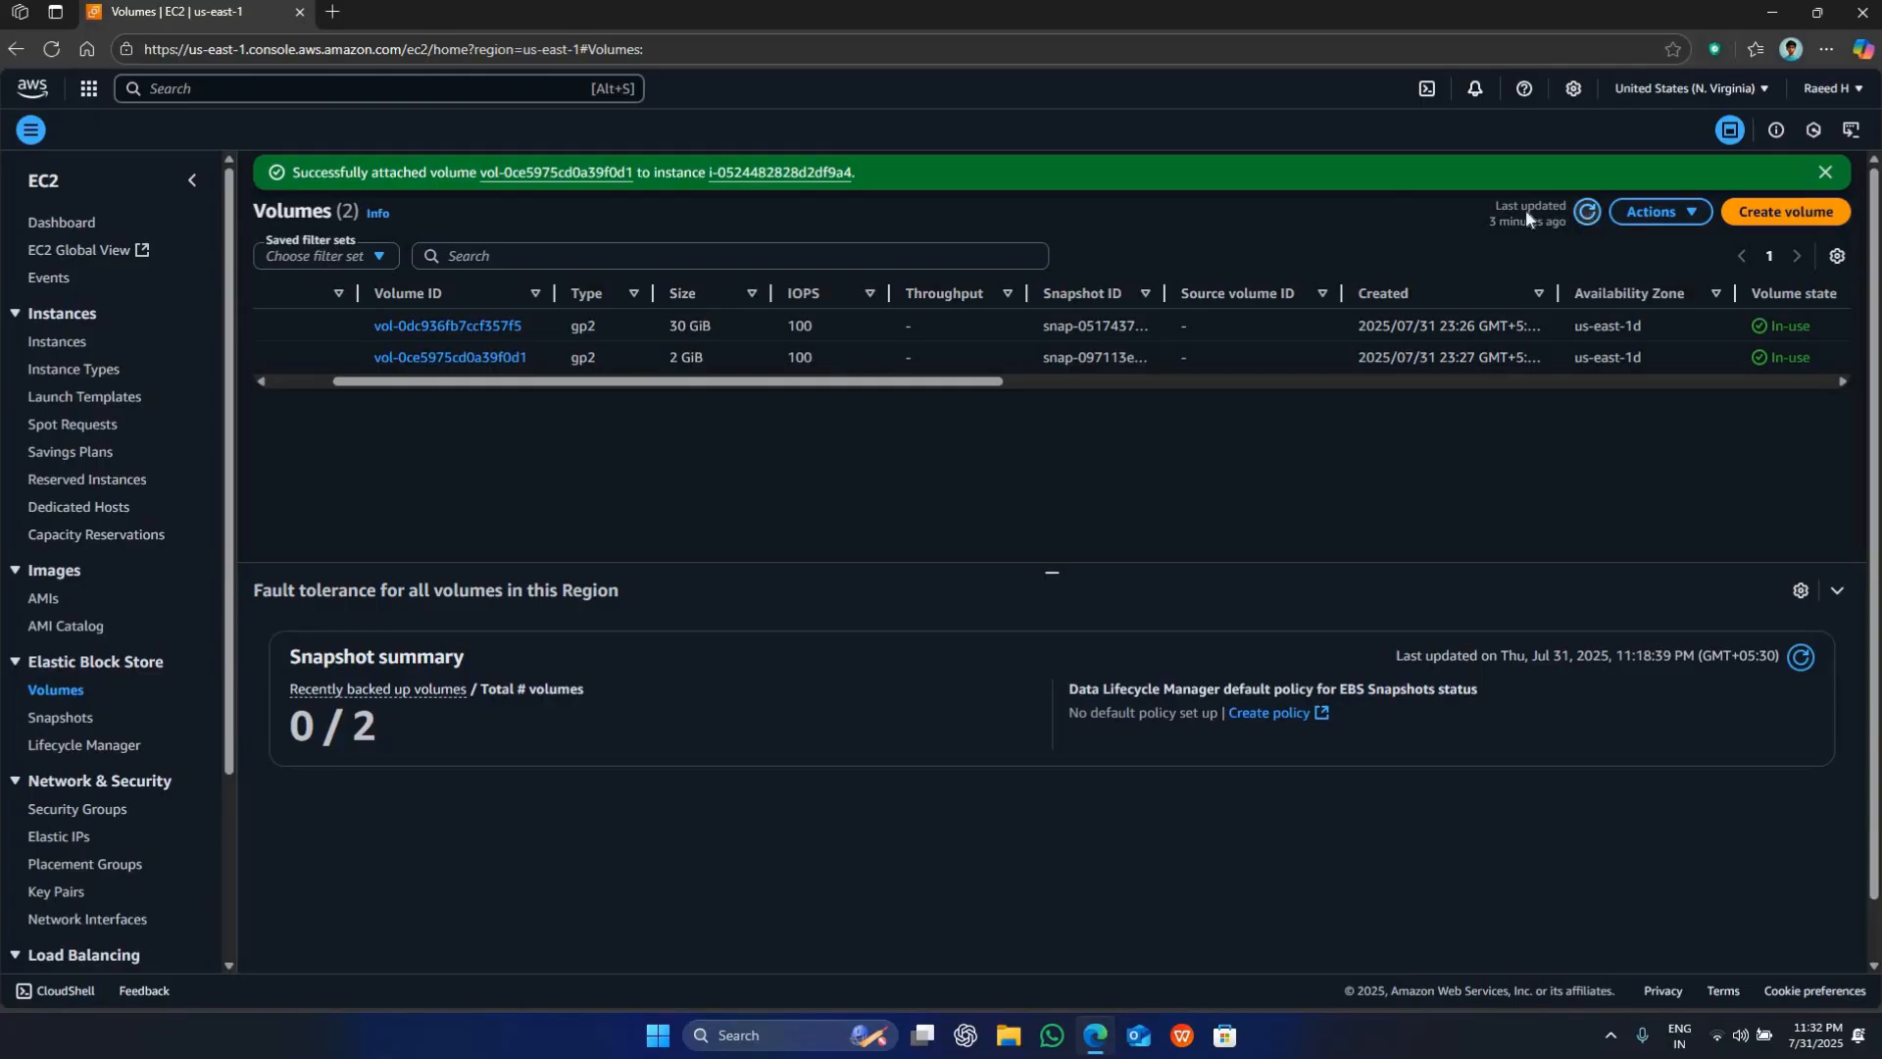
left_click(1587, 211)
left_click_drag(432, 354, 292, 348)
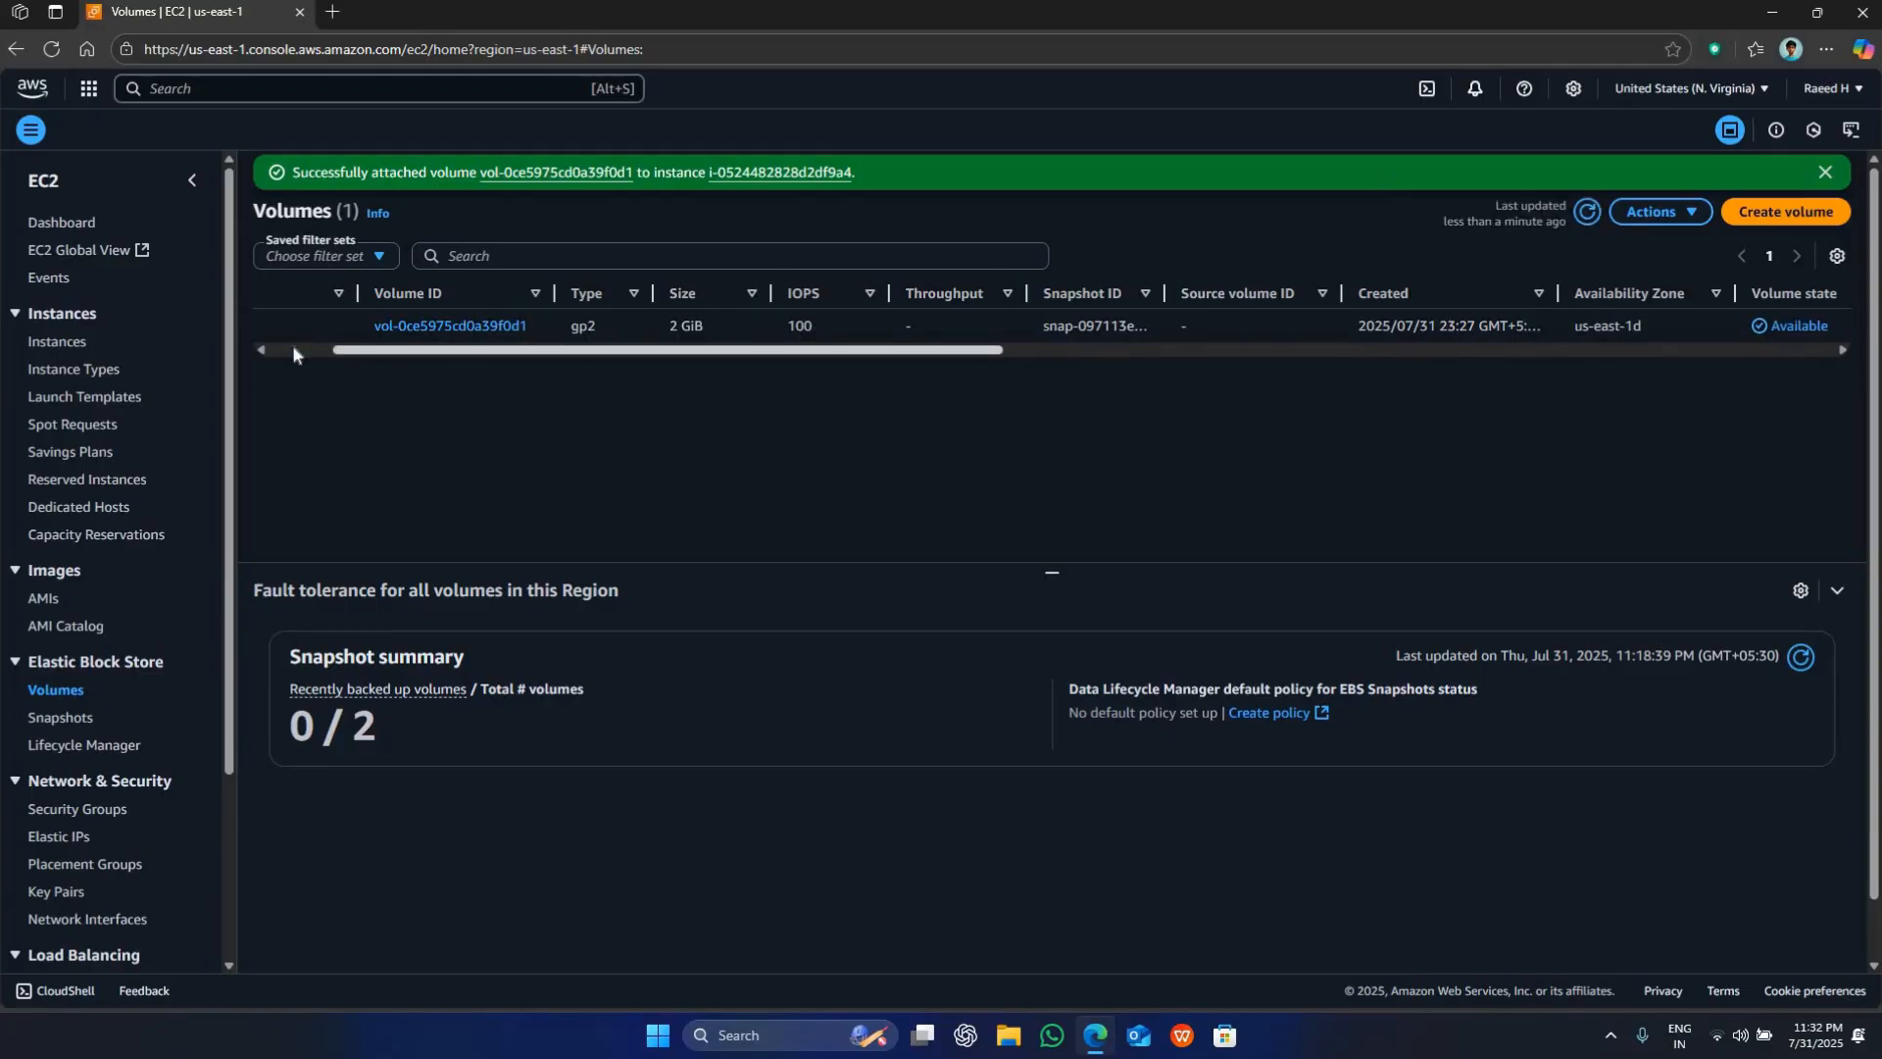
left_click(273, 325)
left_click(1654, 212)
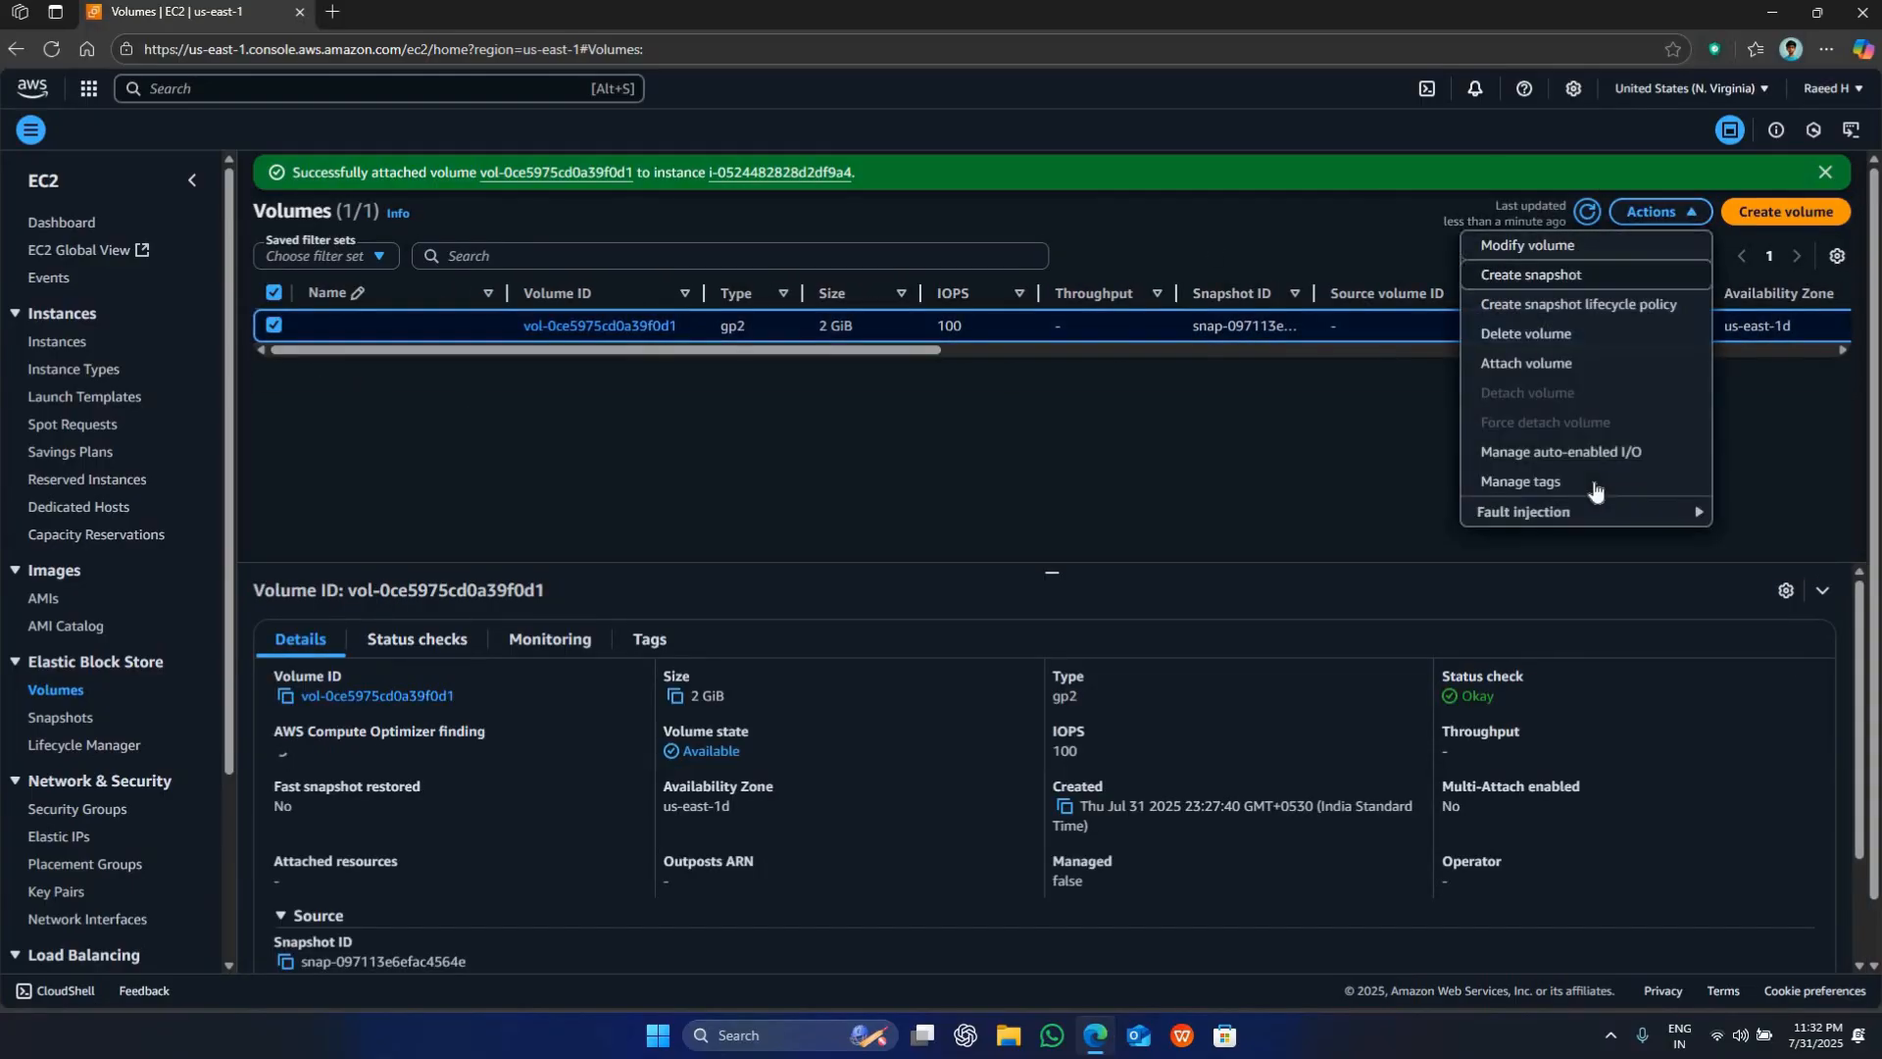
key("Return")
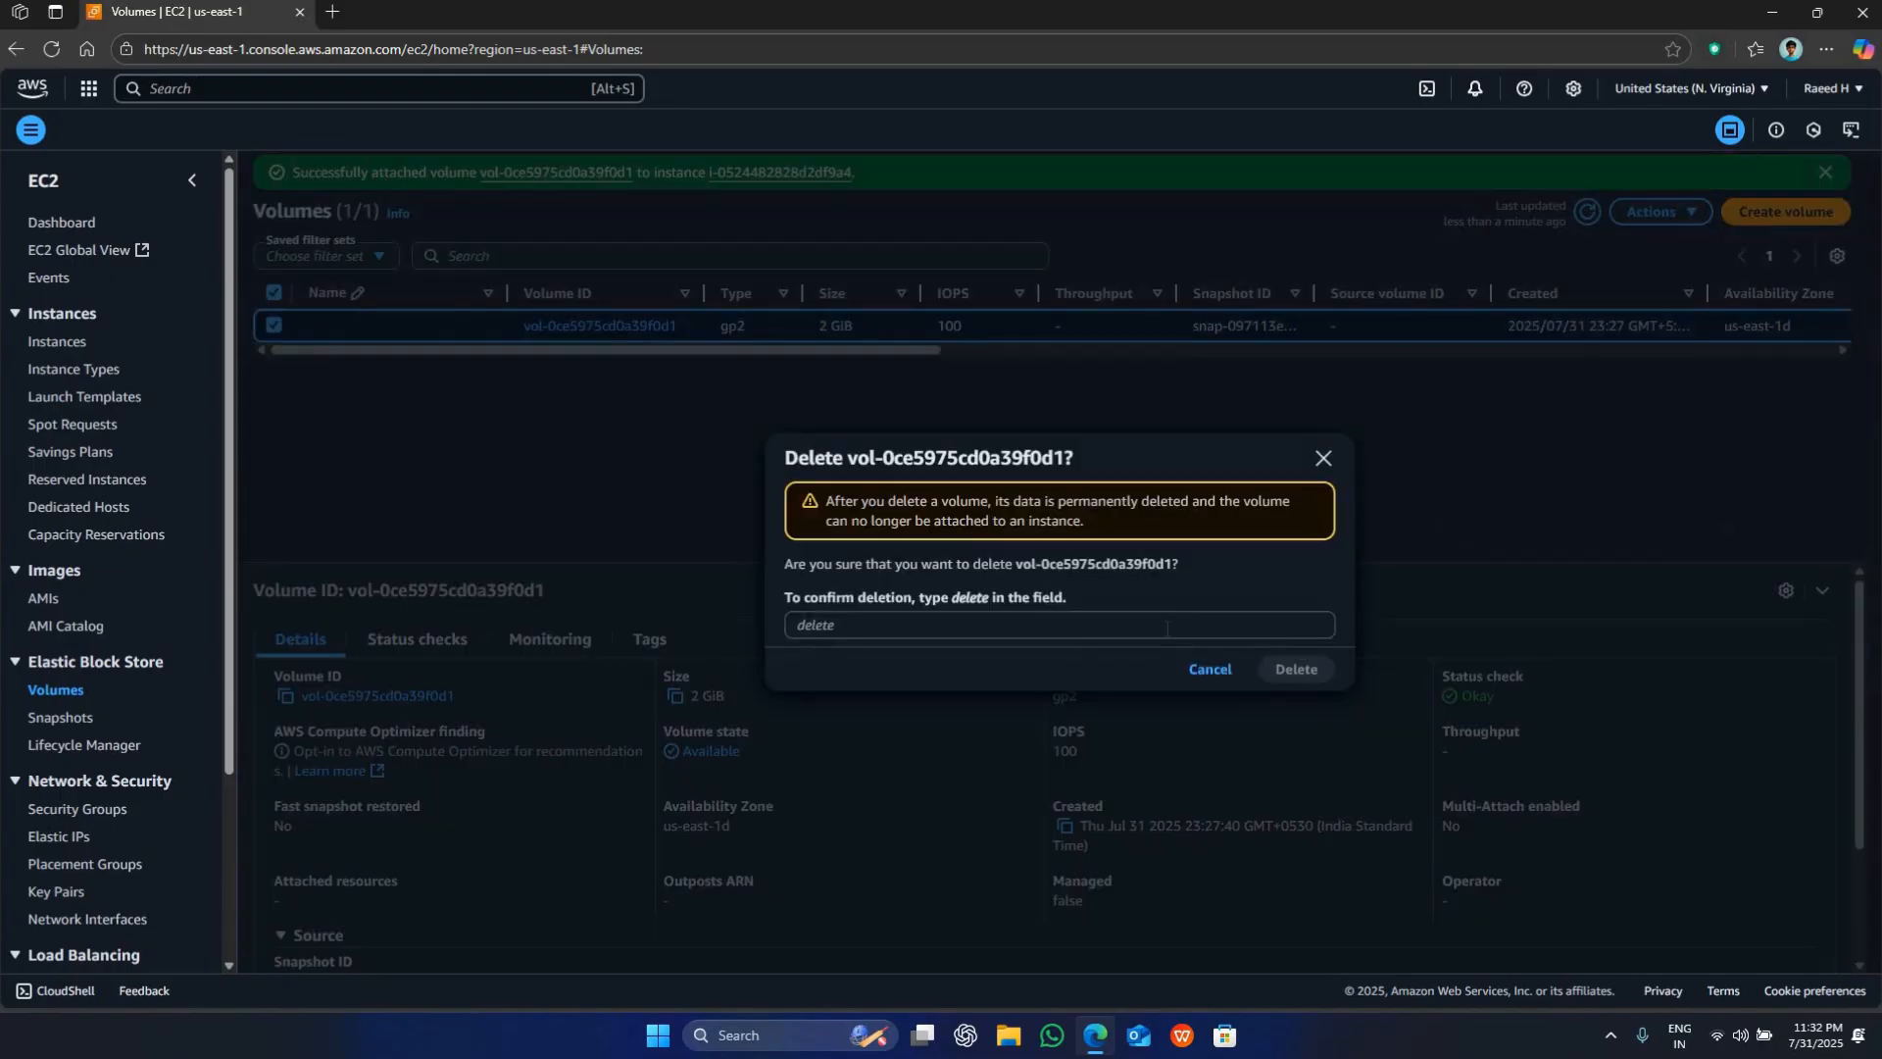
left_click(1167, 629)
type("d")
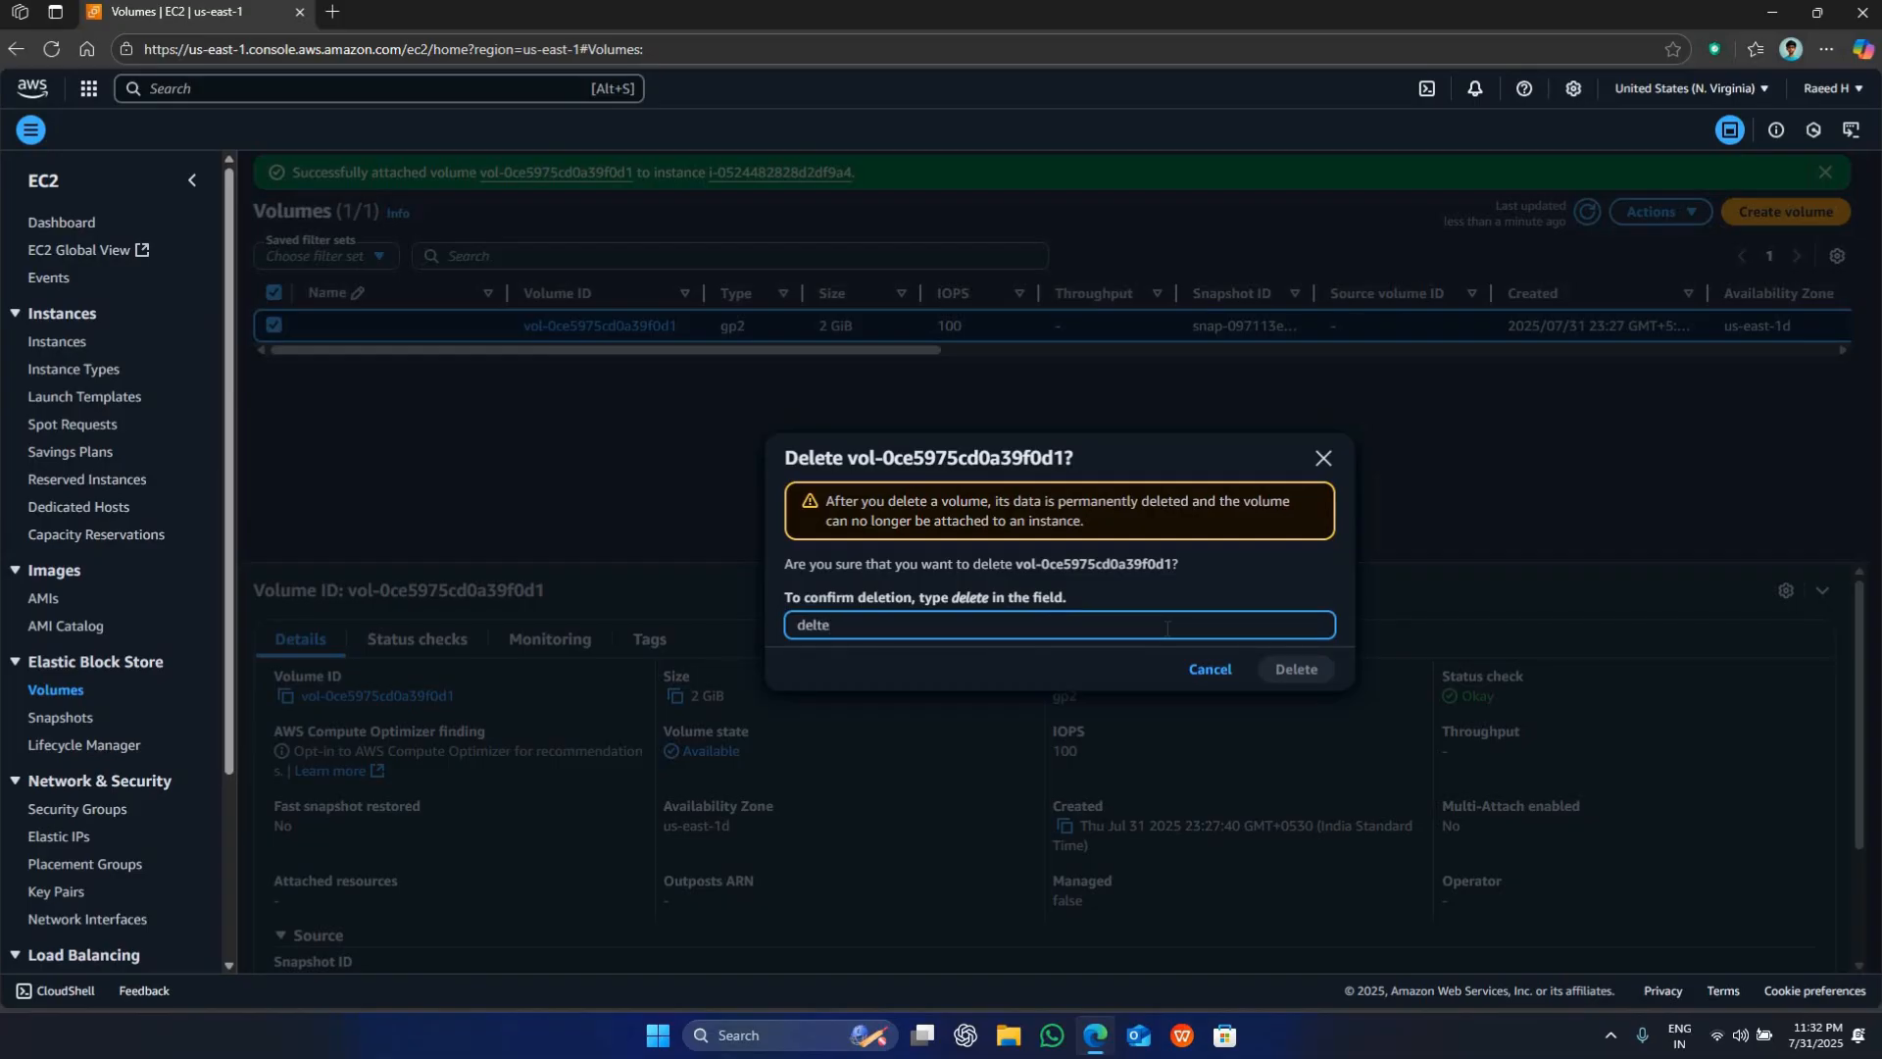
type("elete")
left_click(1289, 669)
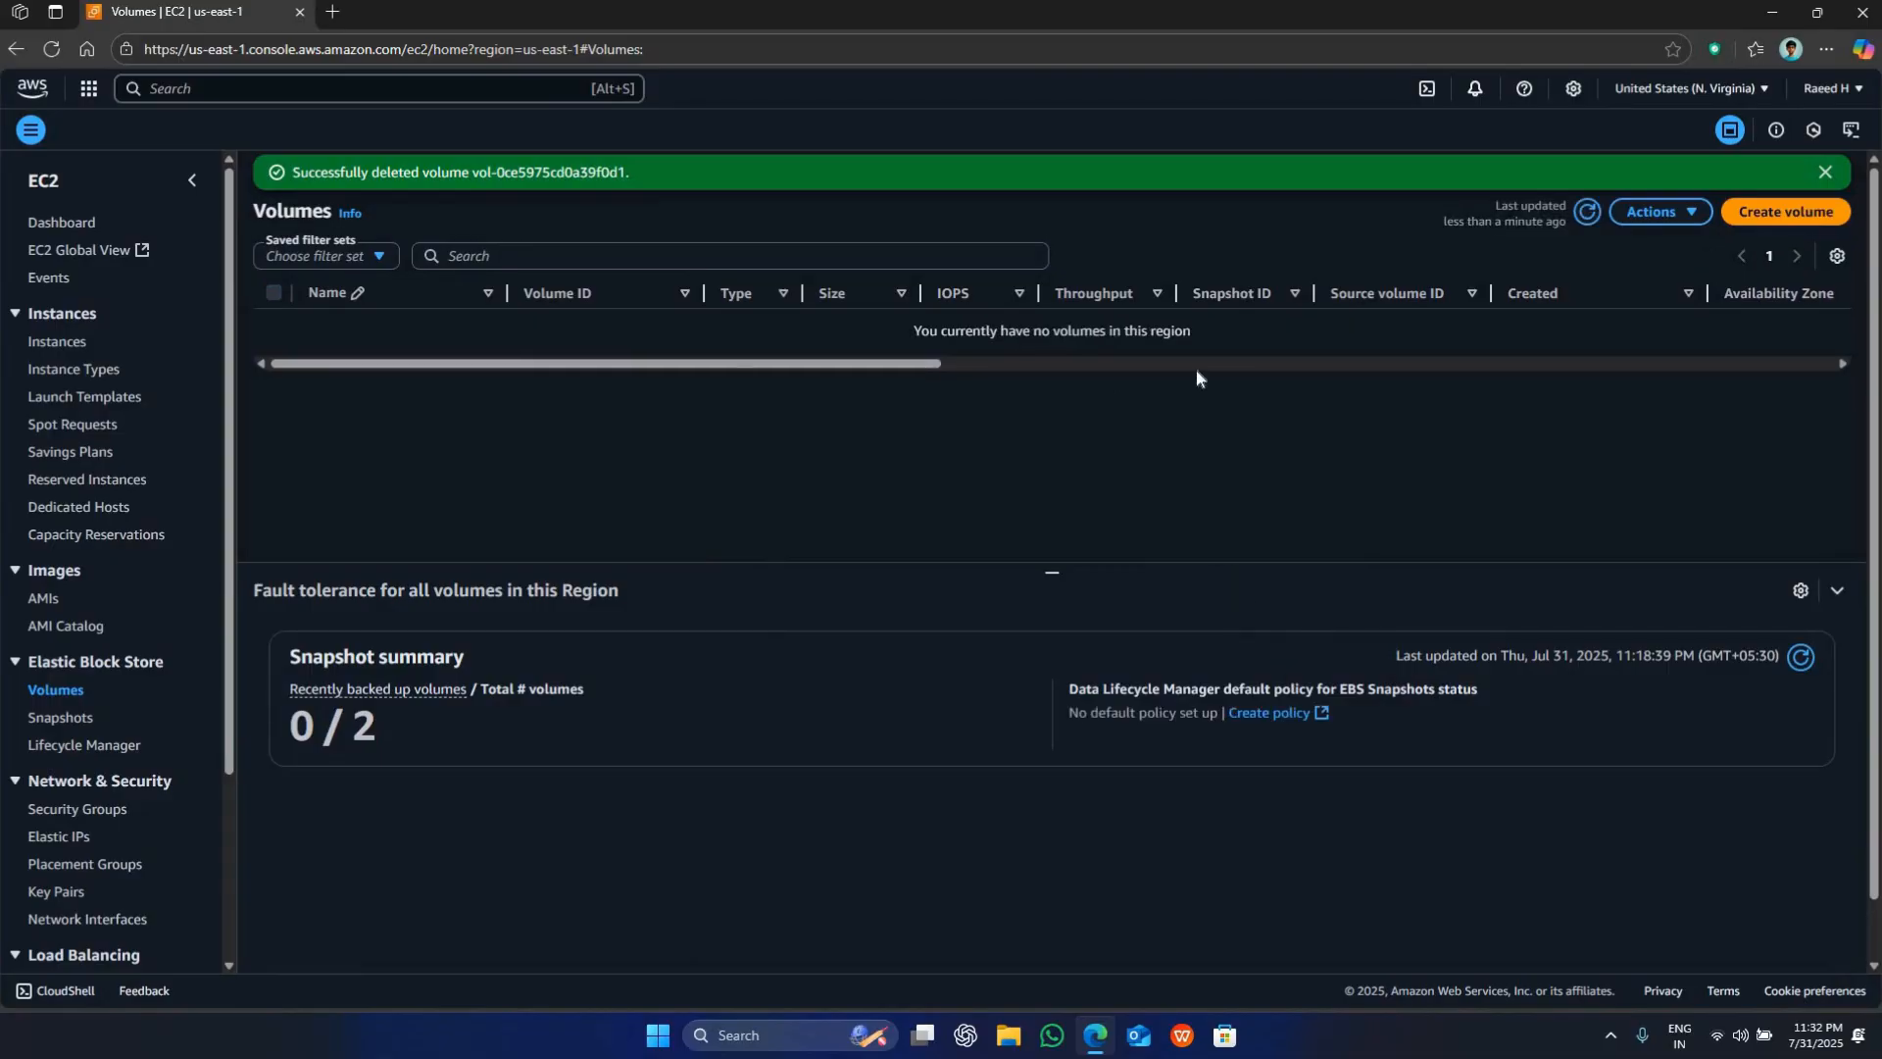
- Delete the 2 GiB snapshot named snapshot from the EC2 snapshots list, confirming with "delete"
left_click(59, 717)
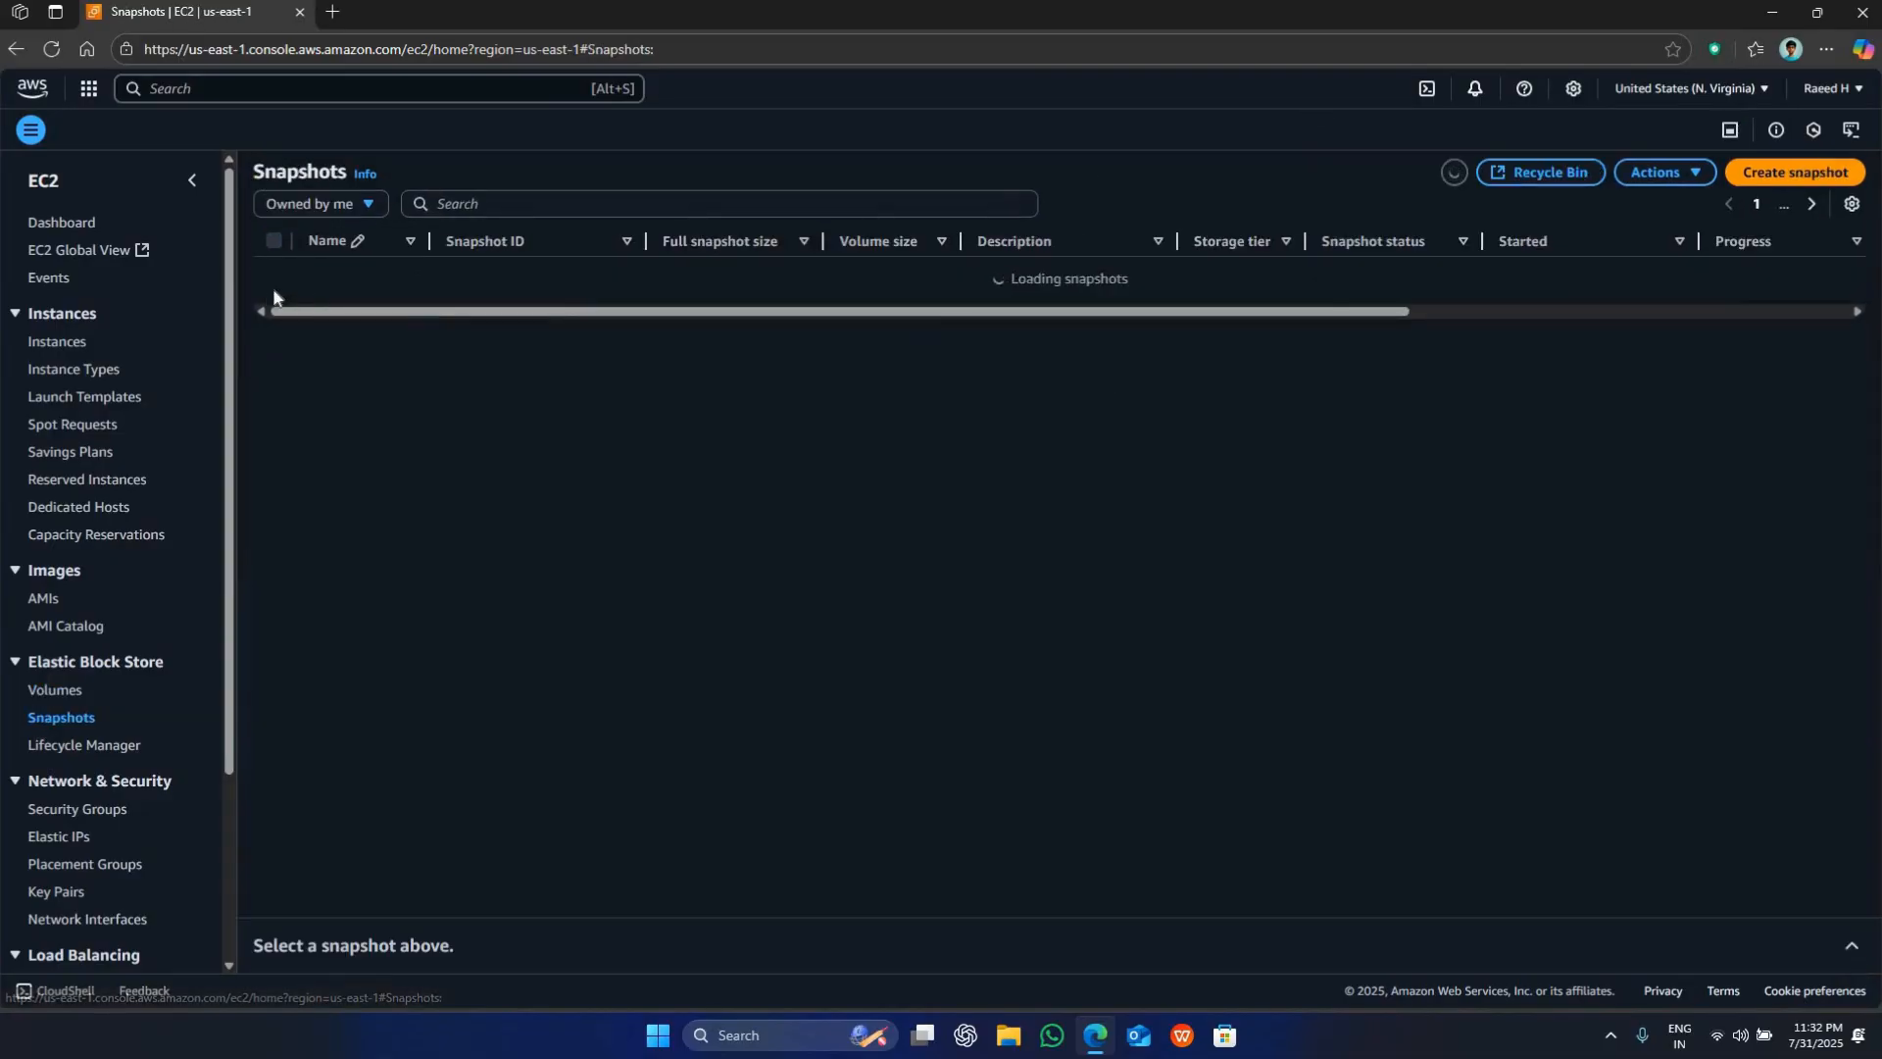
left_click(1627, 181)
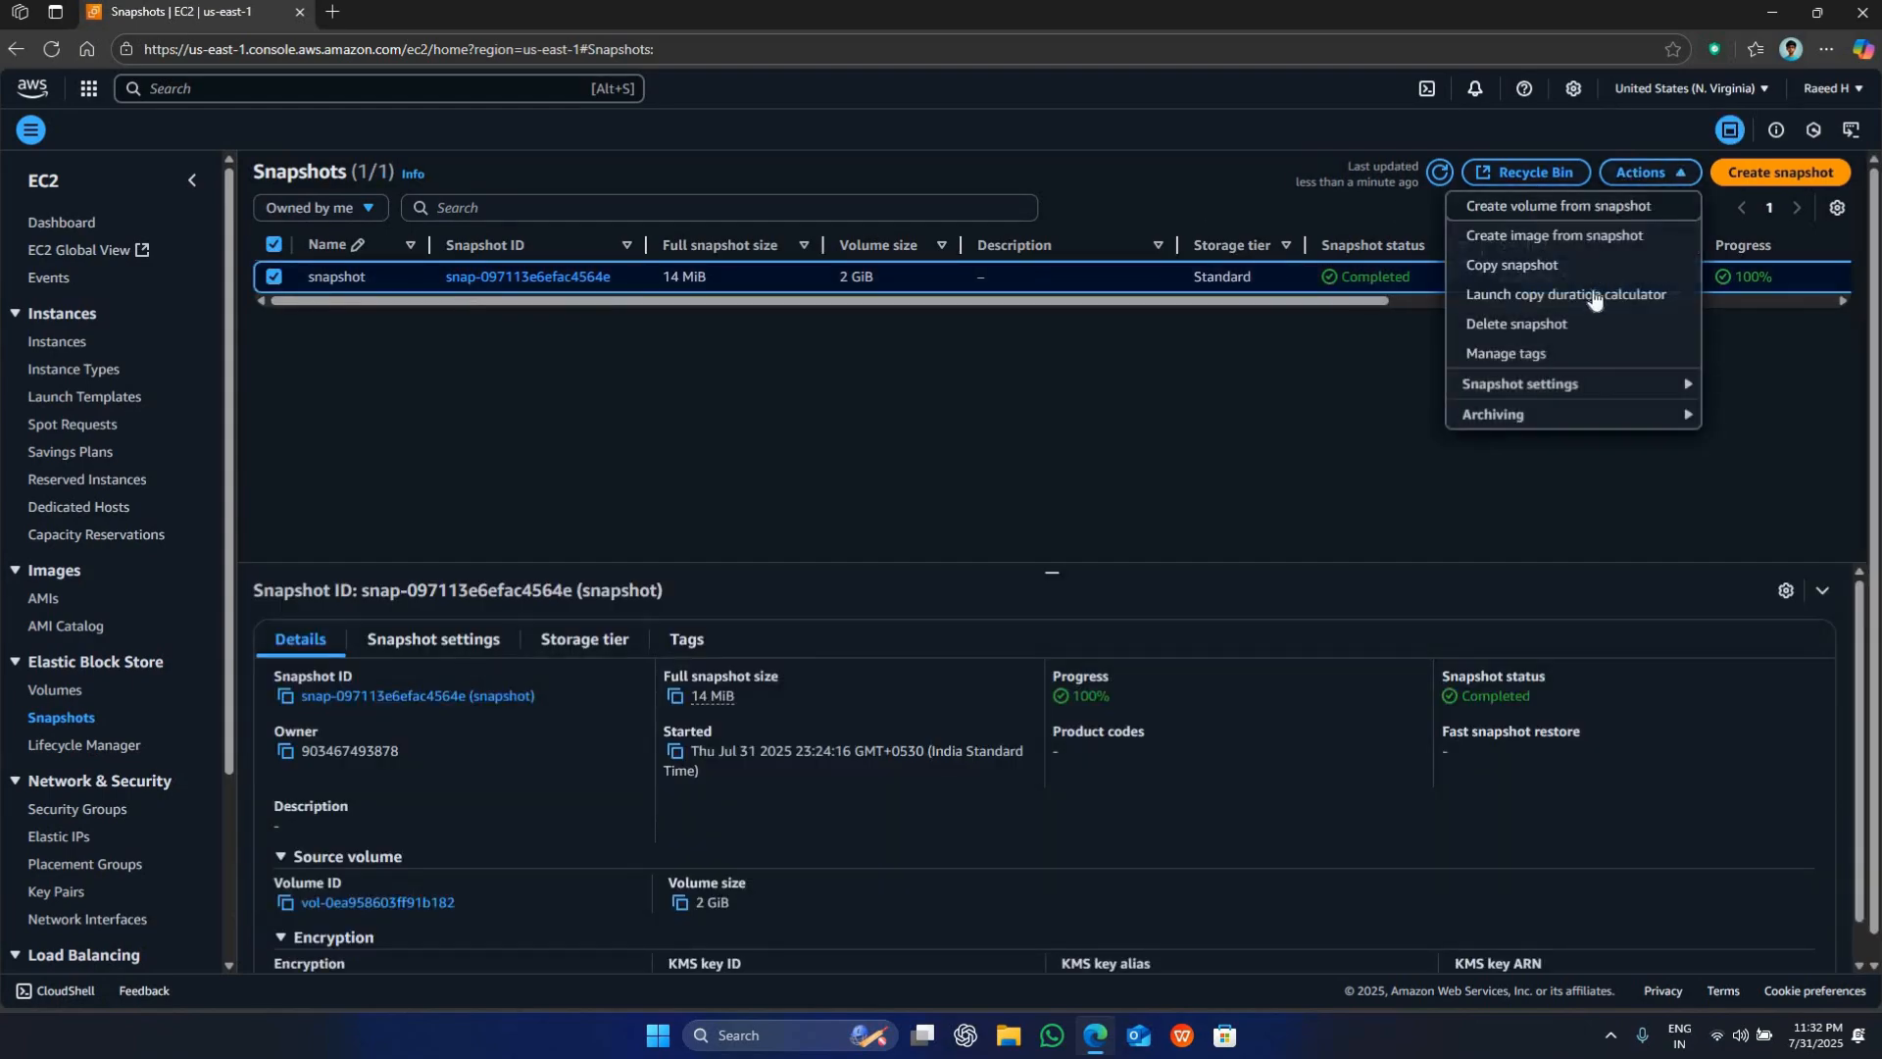
left_click(1605, 323)
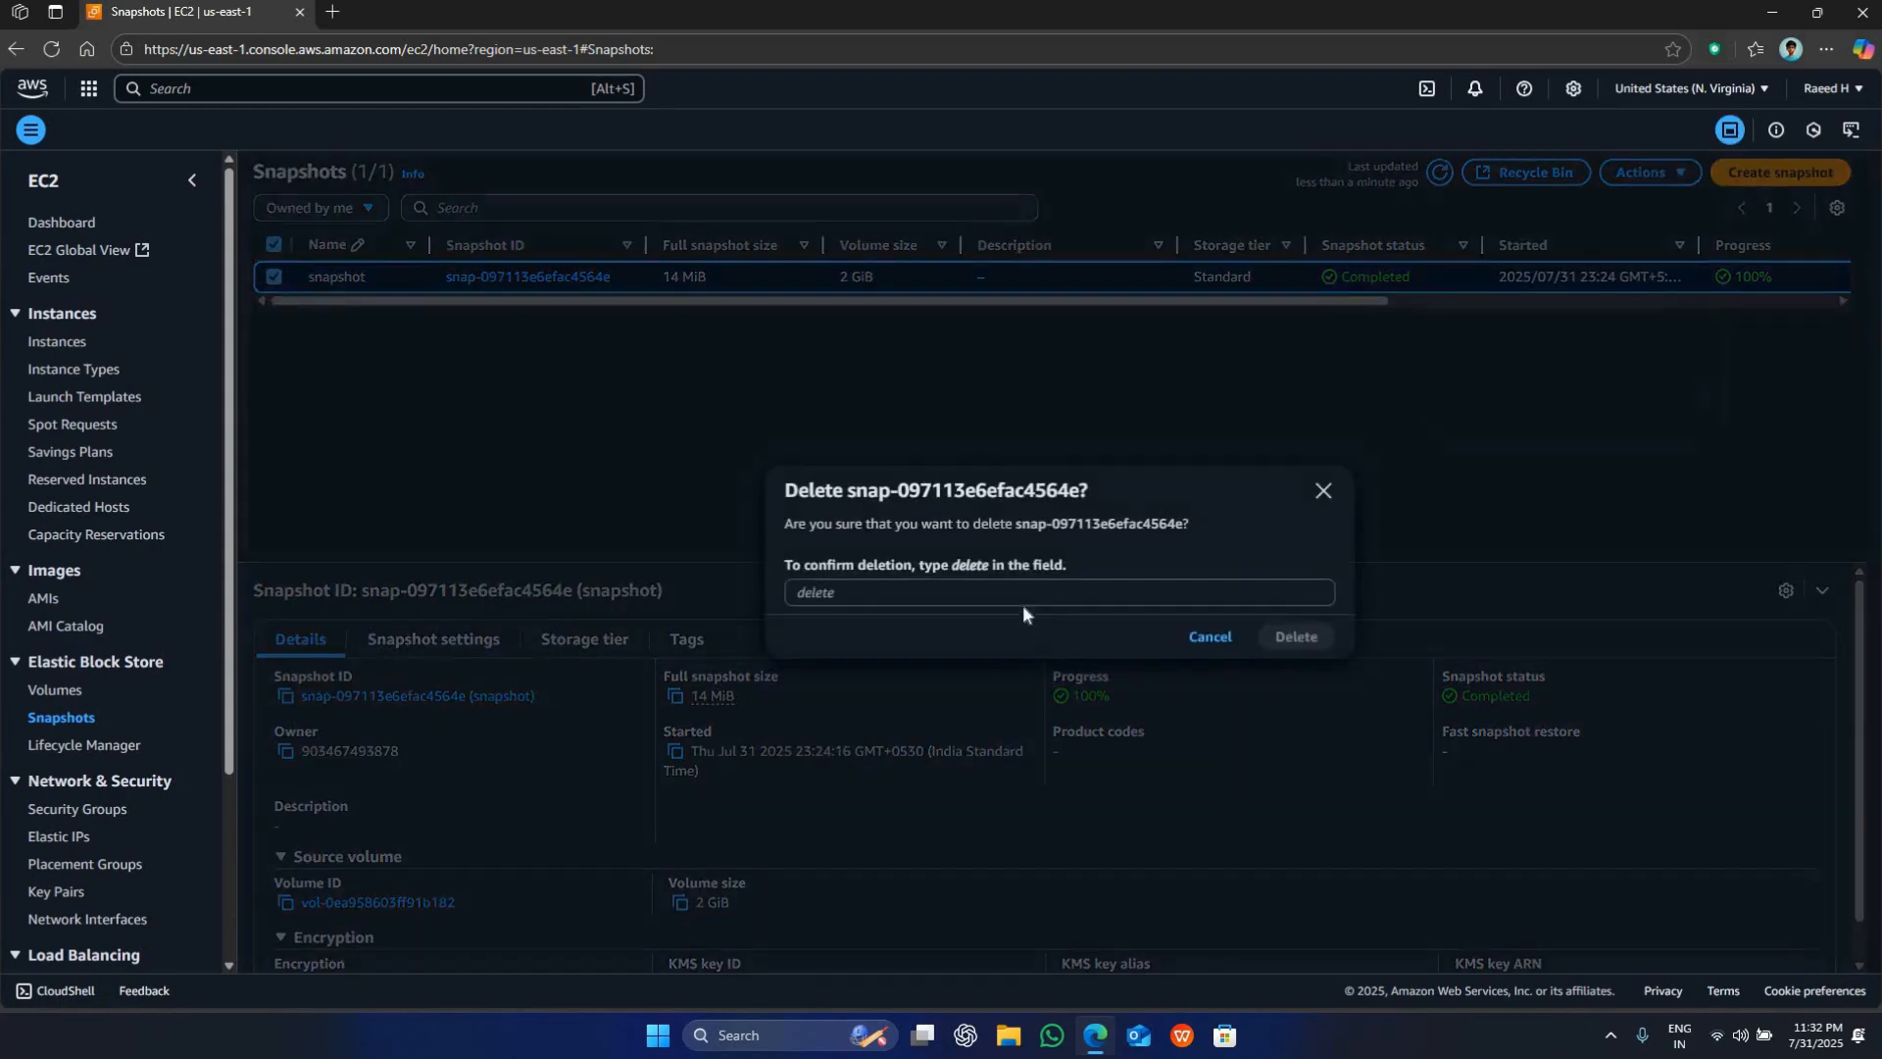
left_click(1020, 596)
type("d")
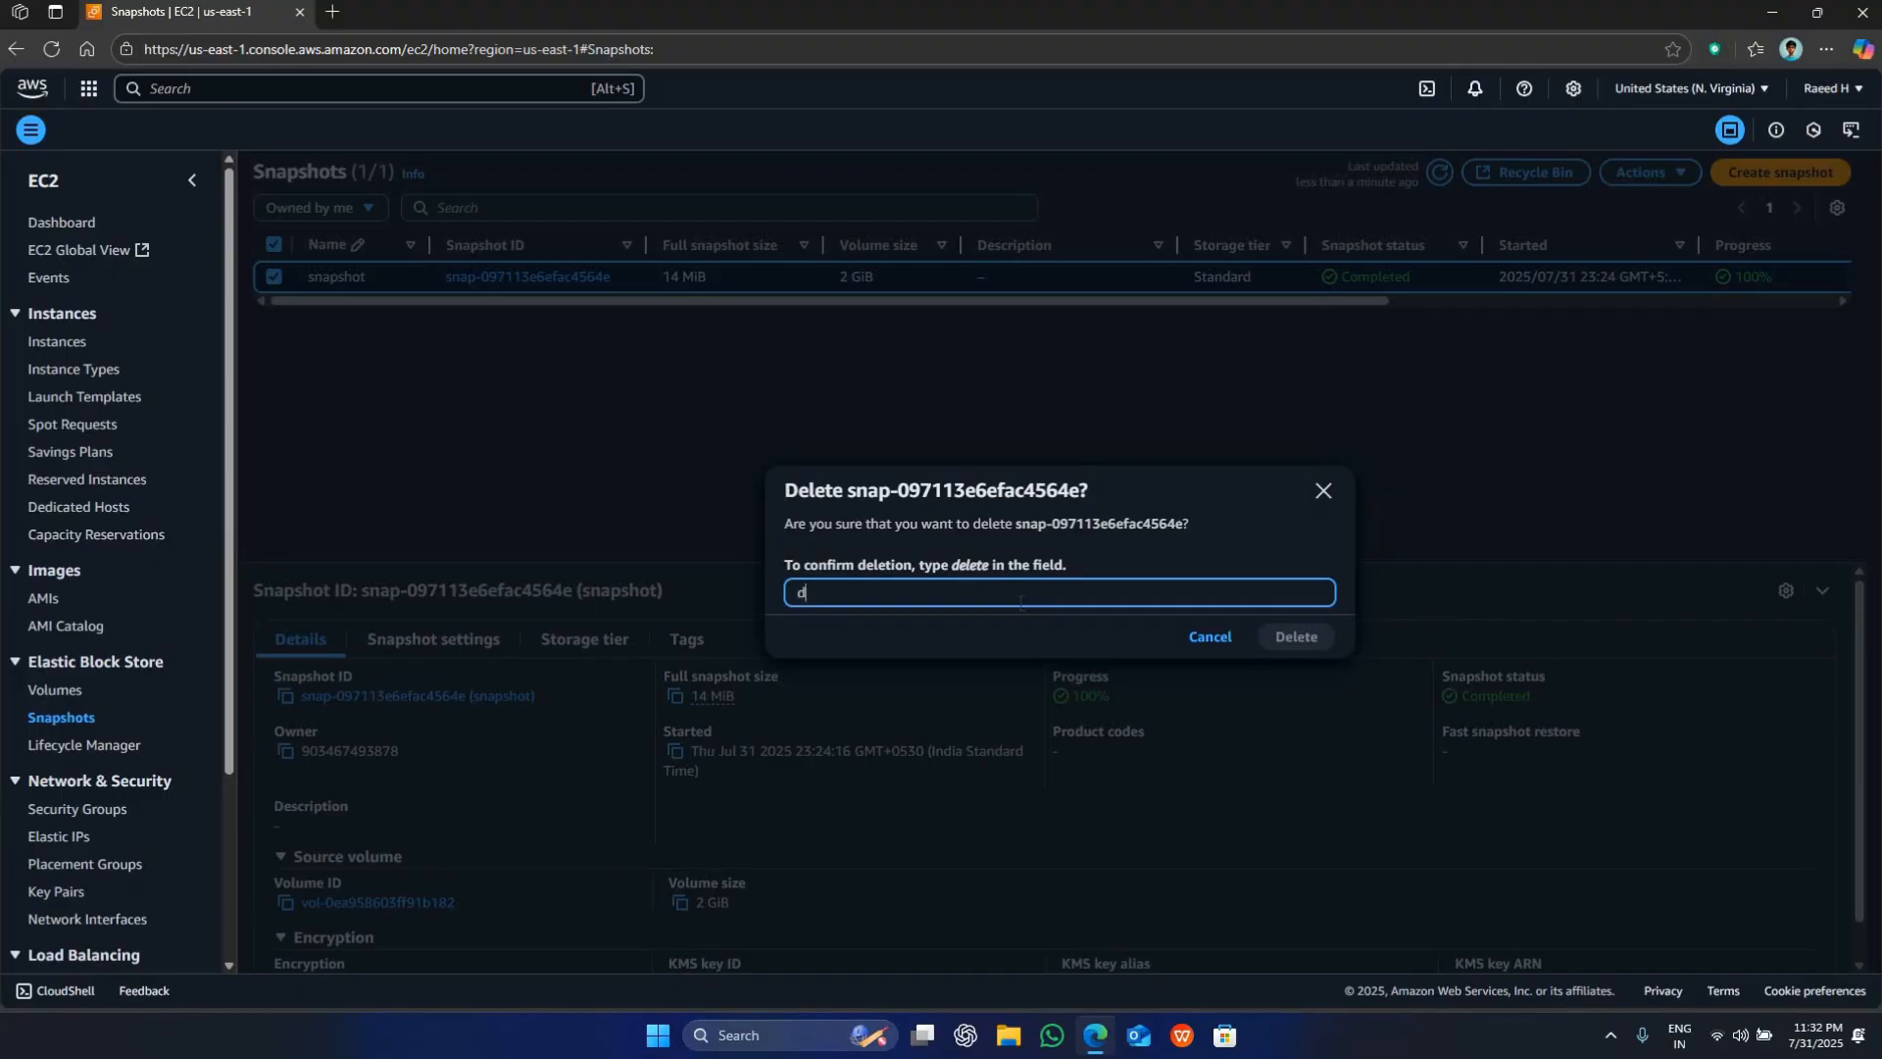
type("elete")
left_click(1280, 647)
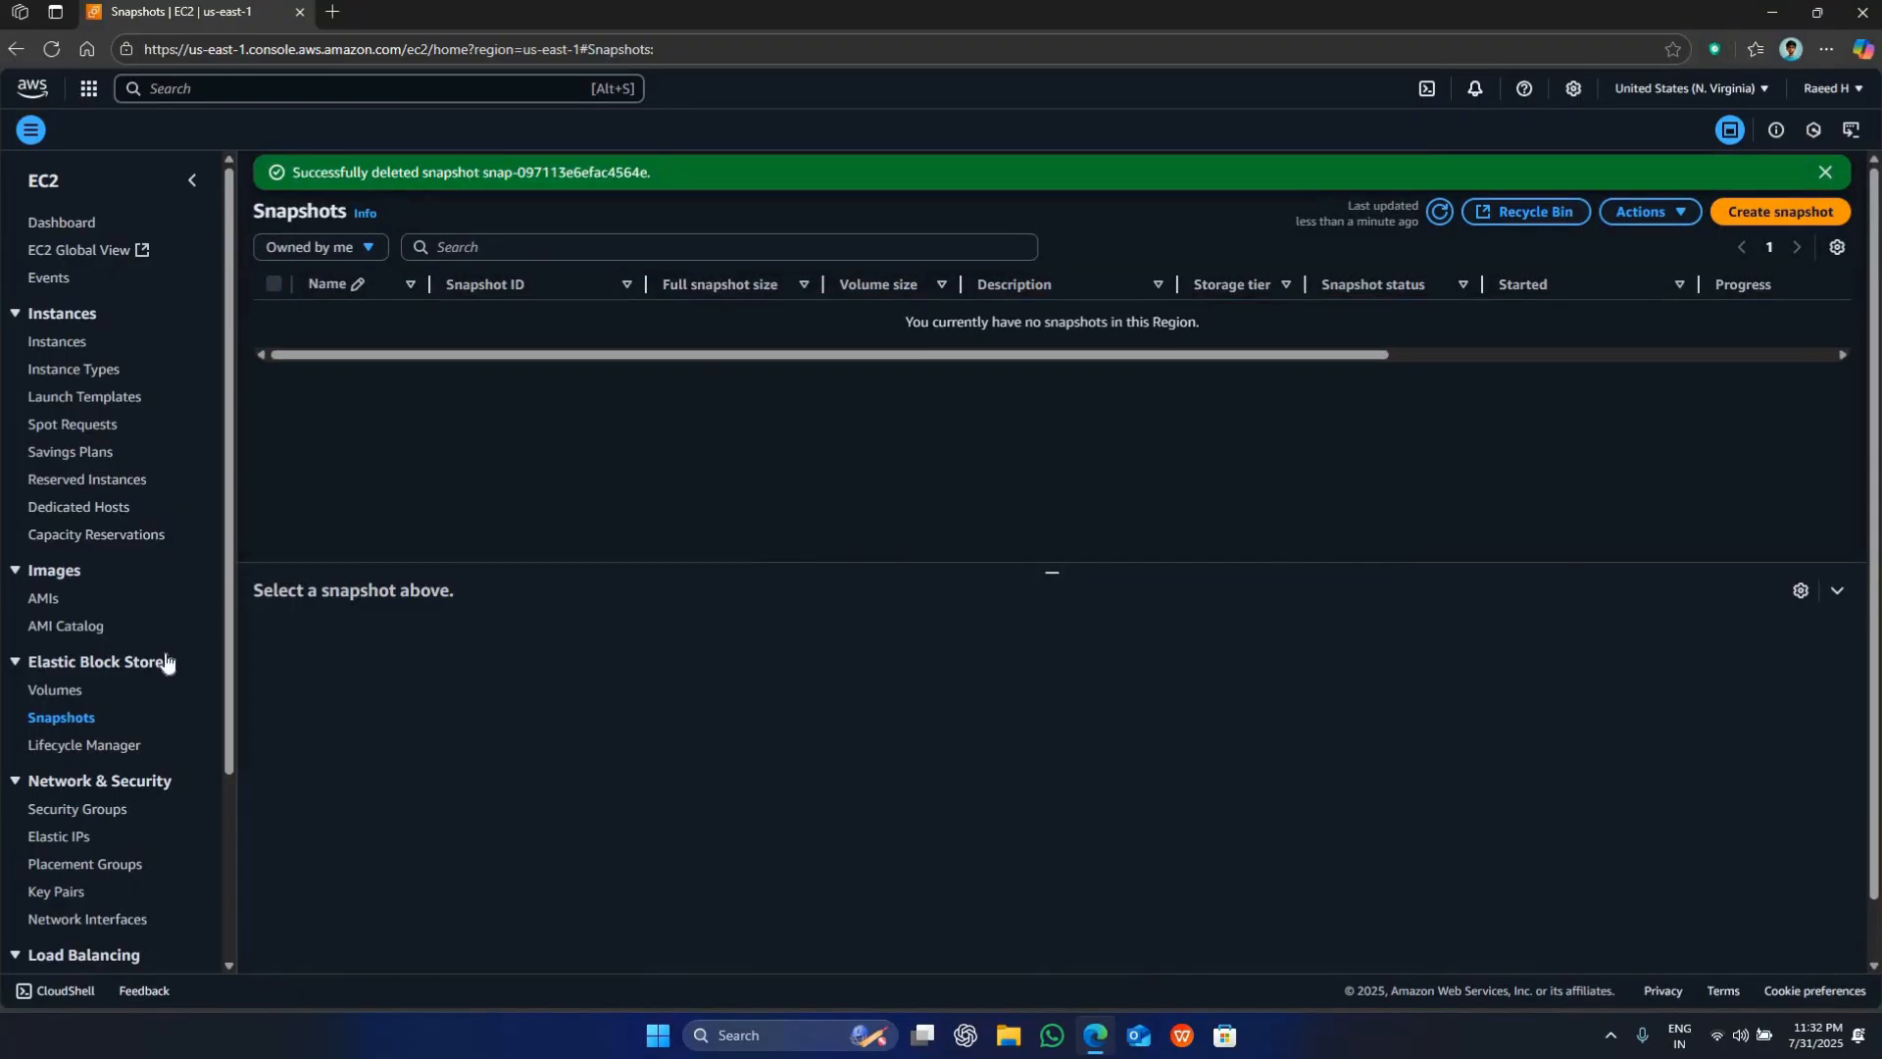
- Check the volumes list, the instances list and the EC2 dashboard for leftover resources
left_click(109, 689)
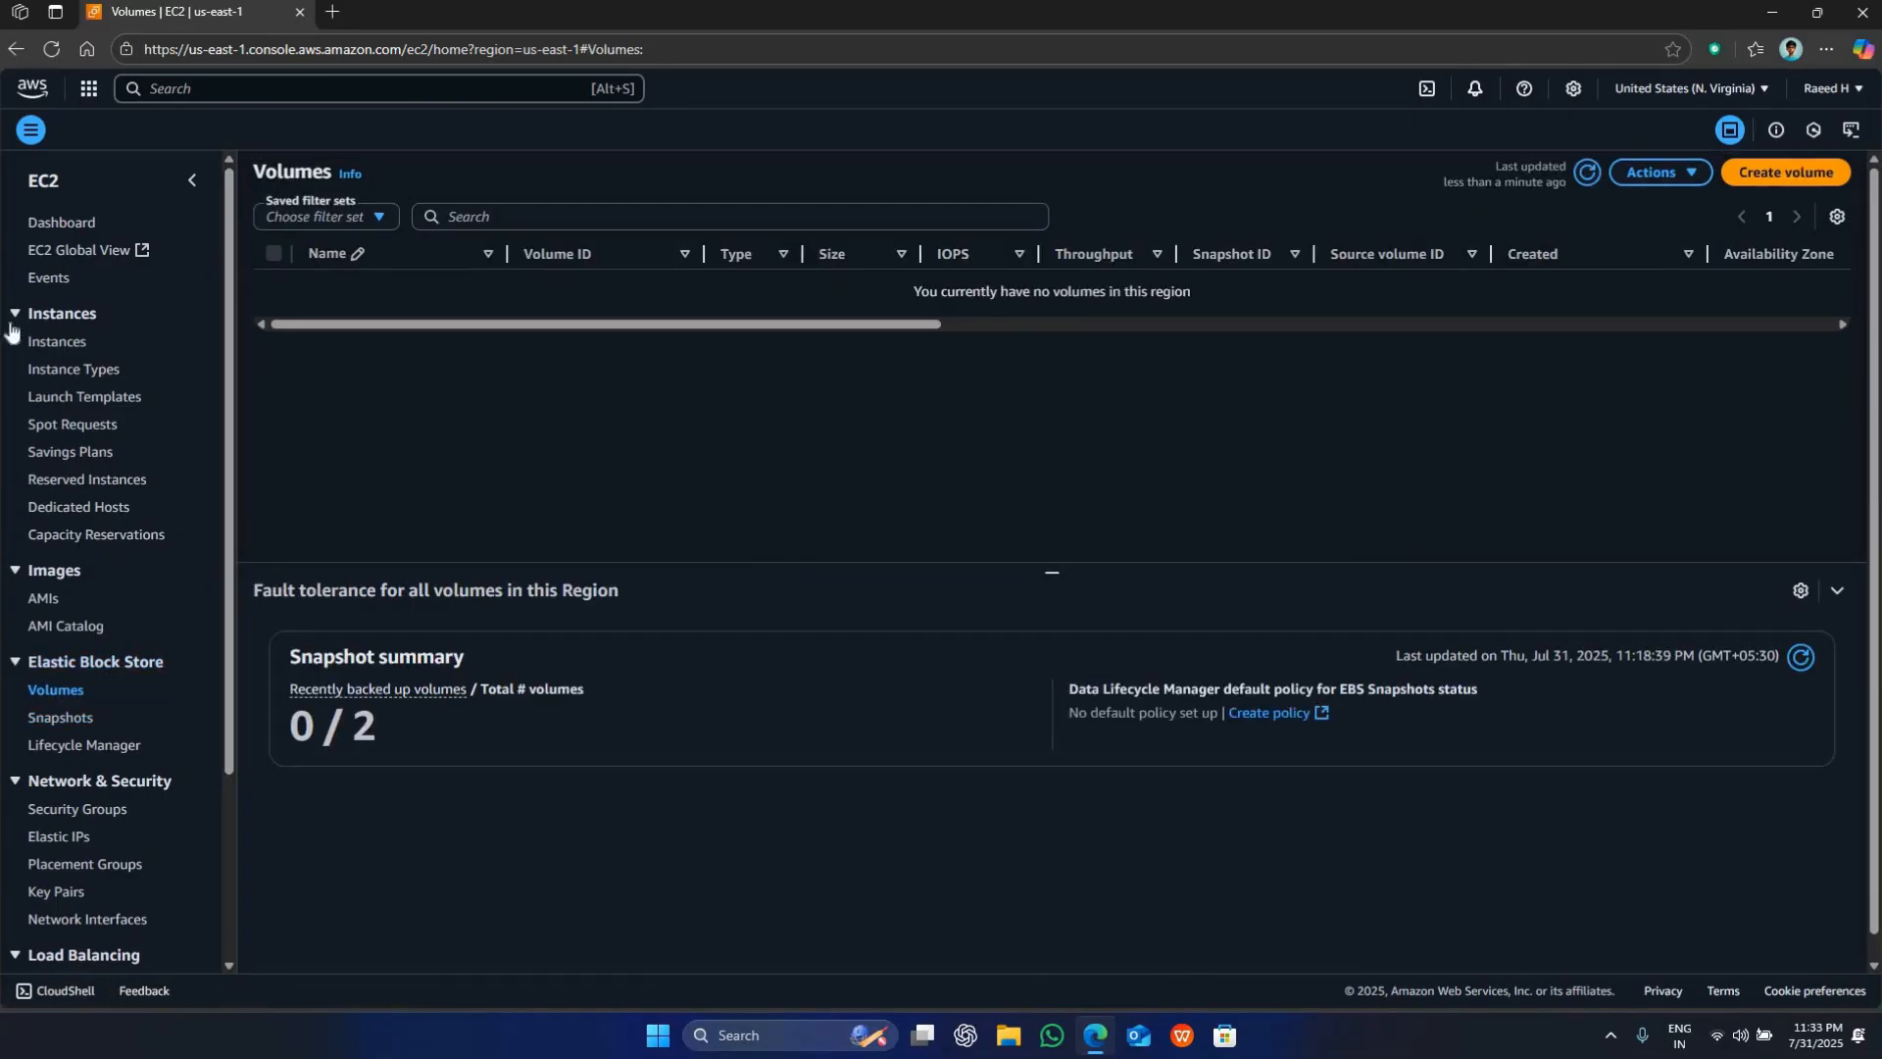
left_click(57, 342)
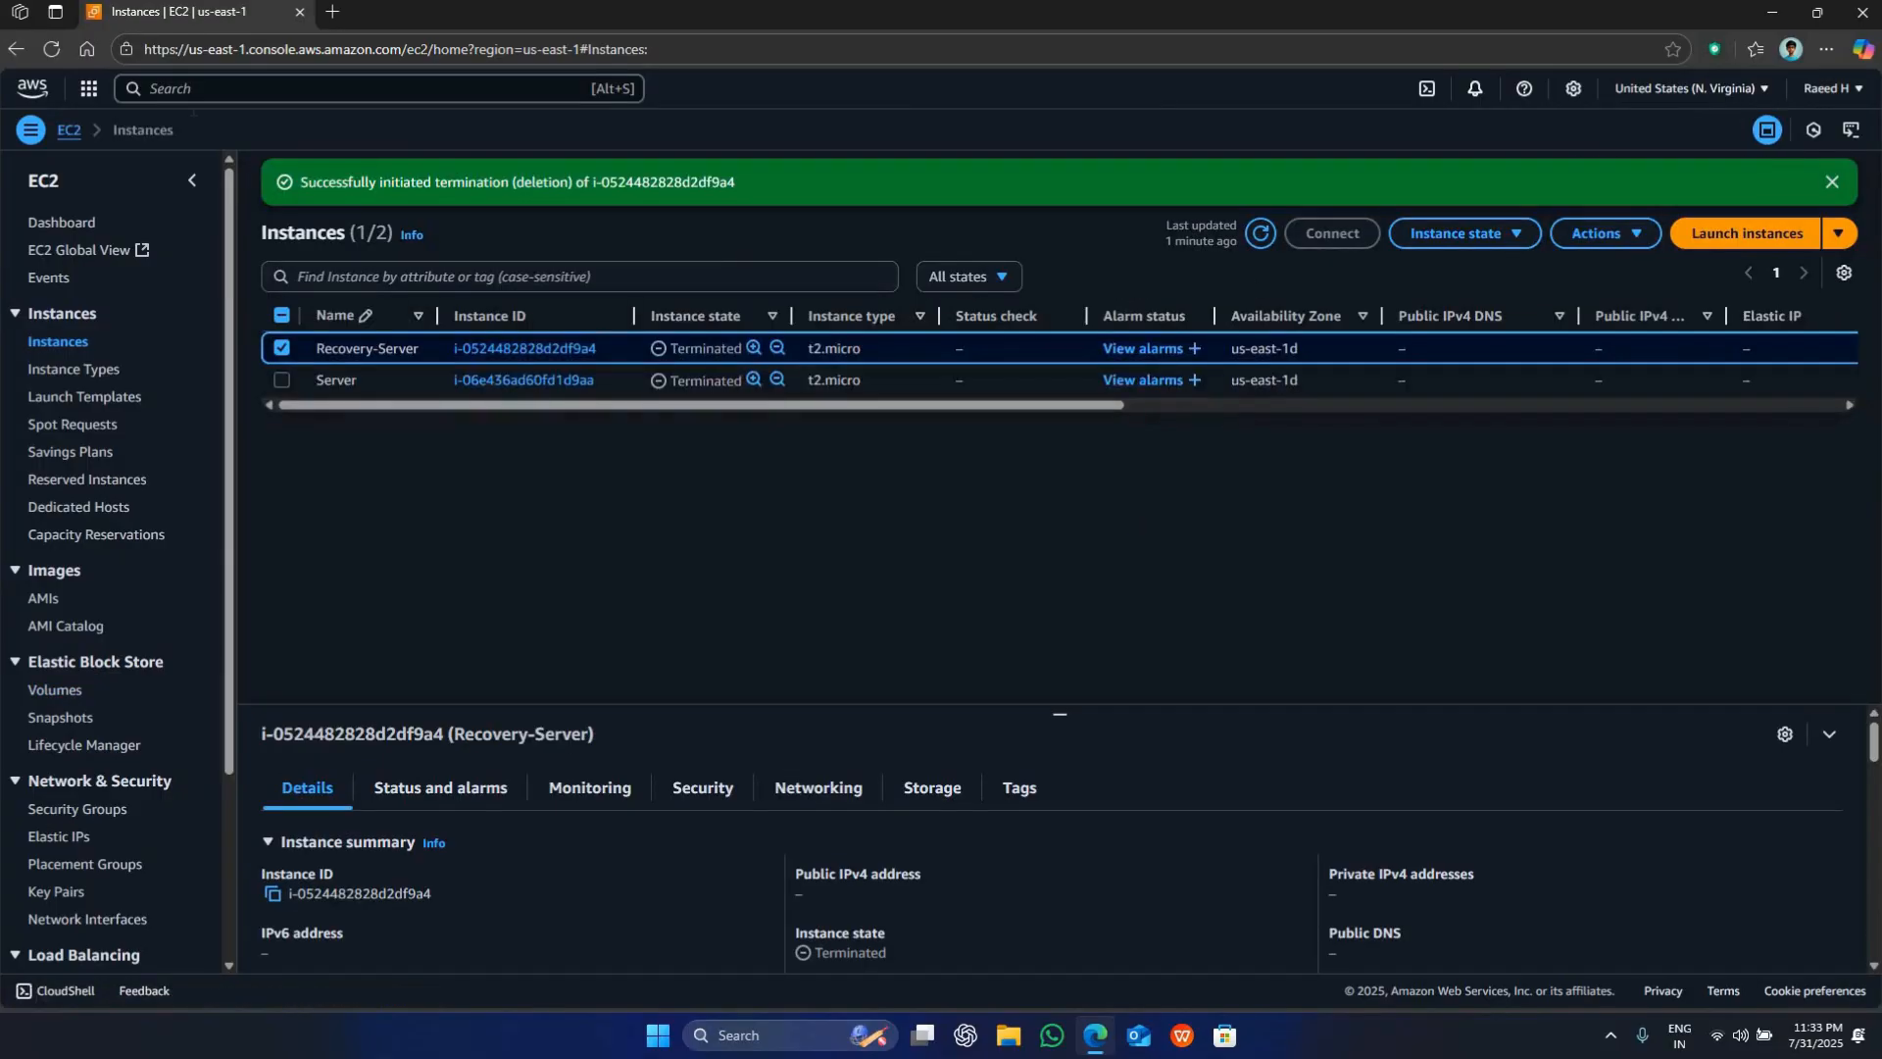
left_click(78, 215)
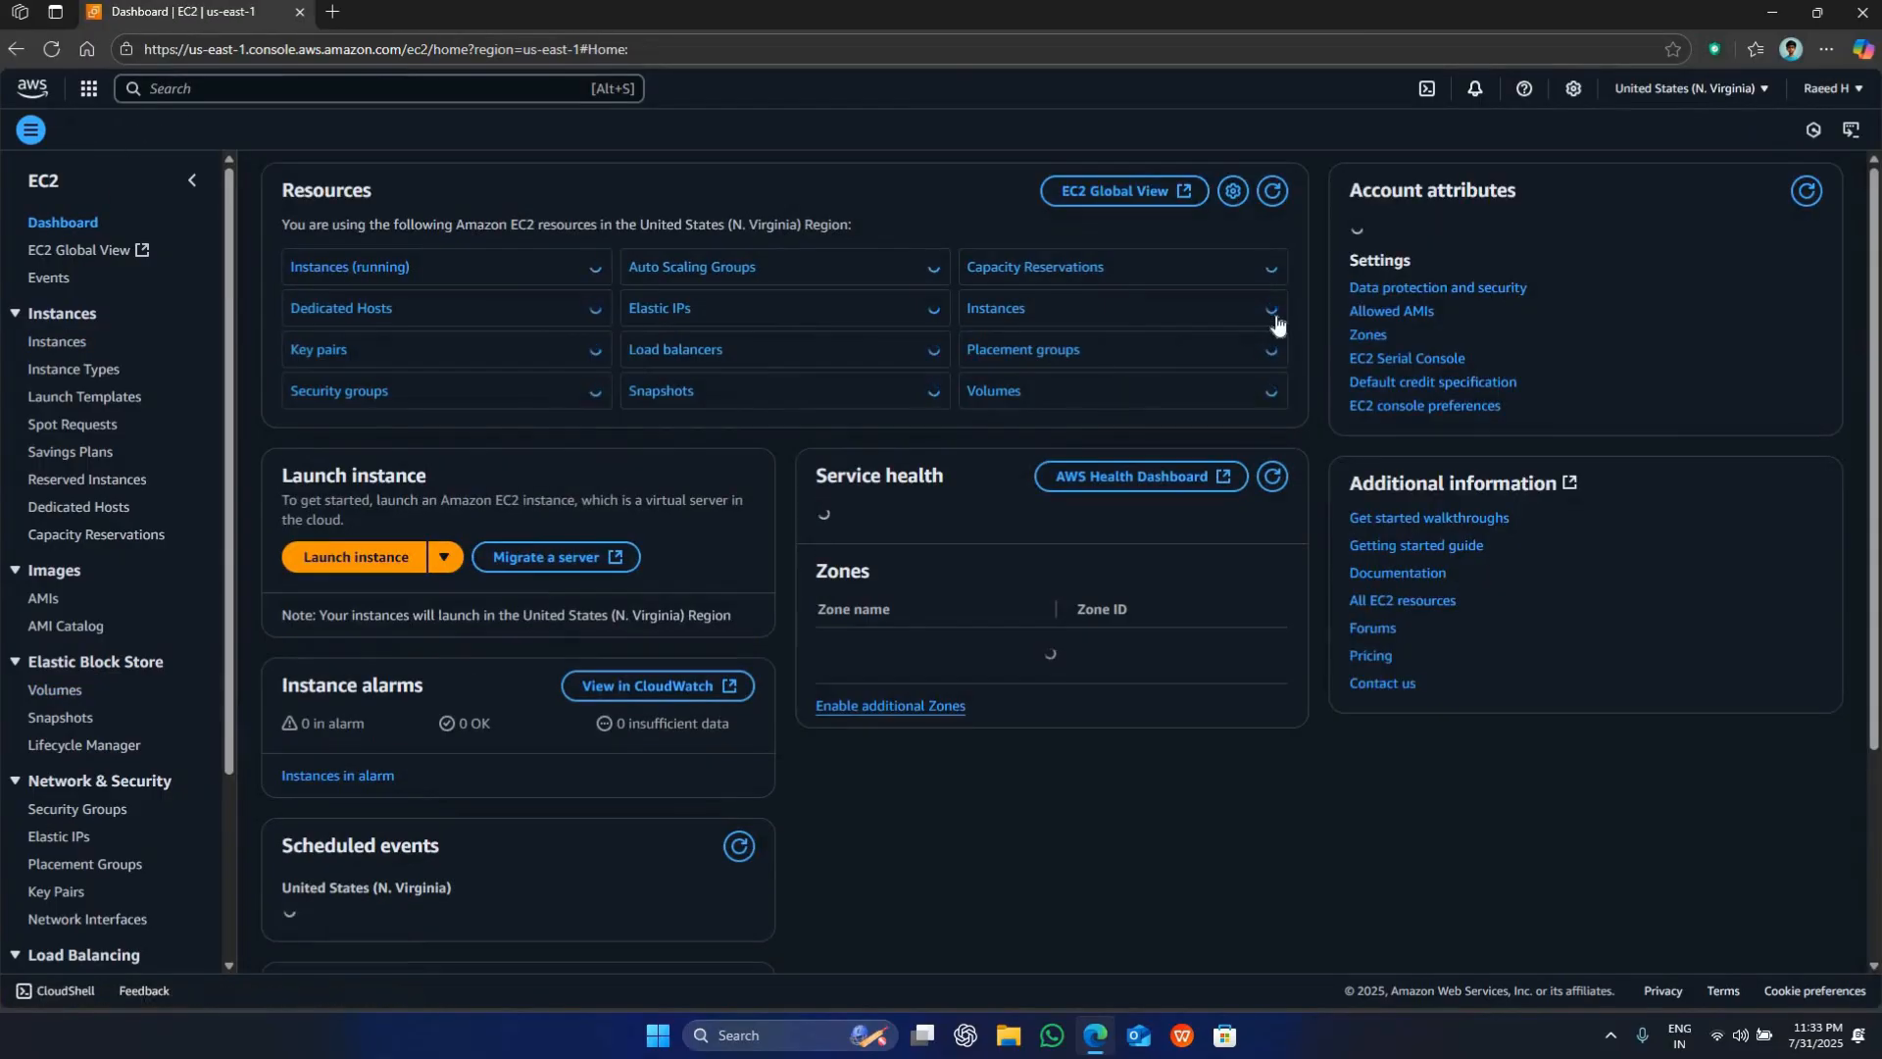